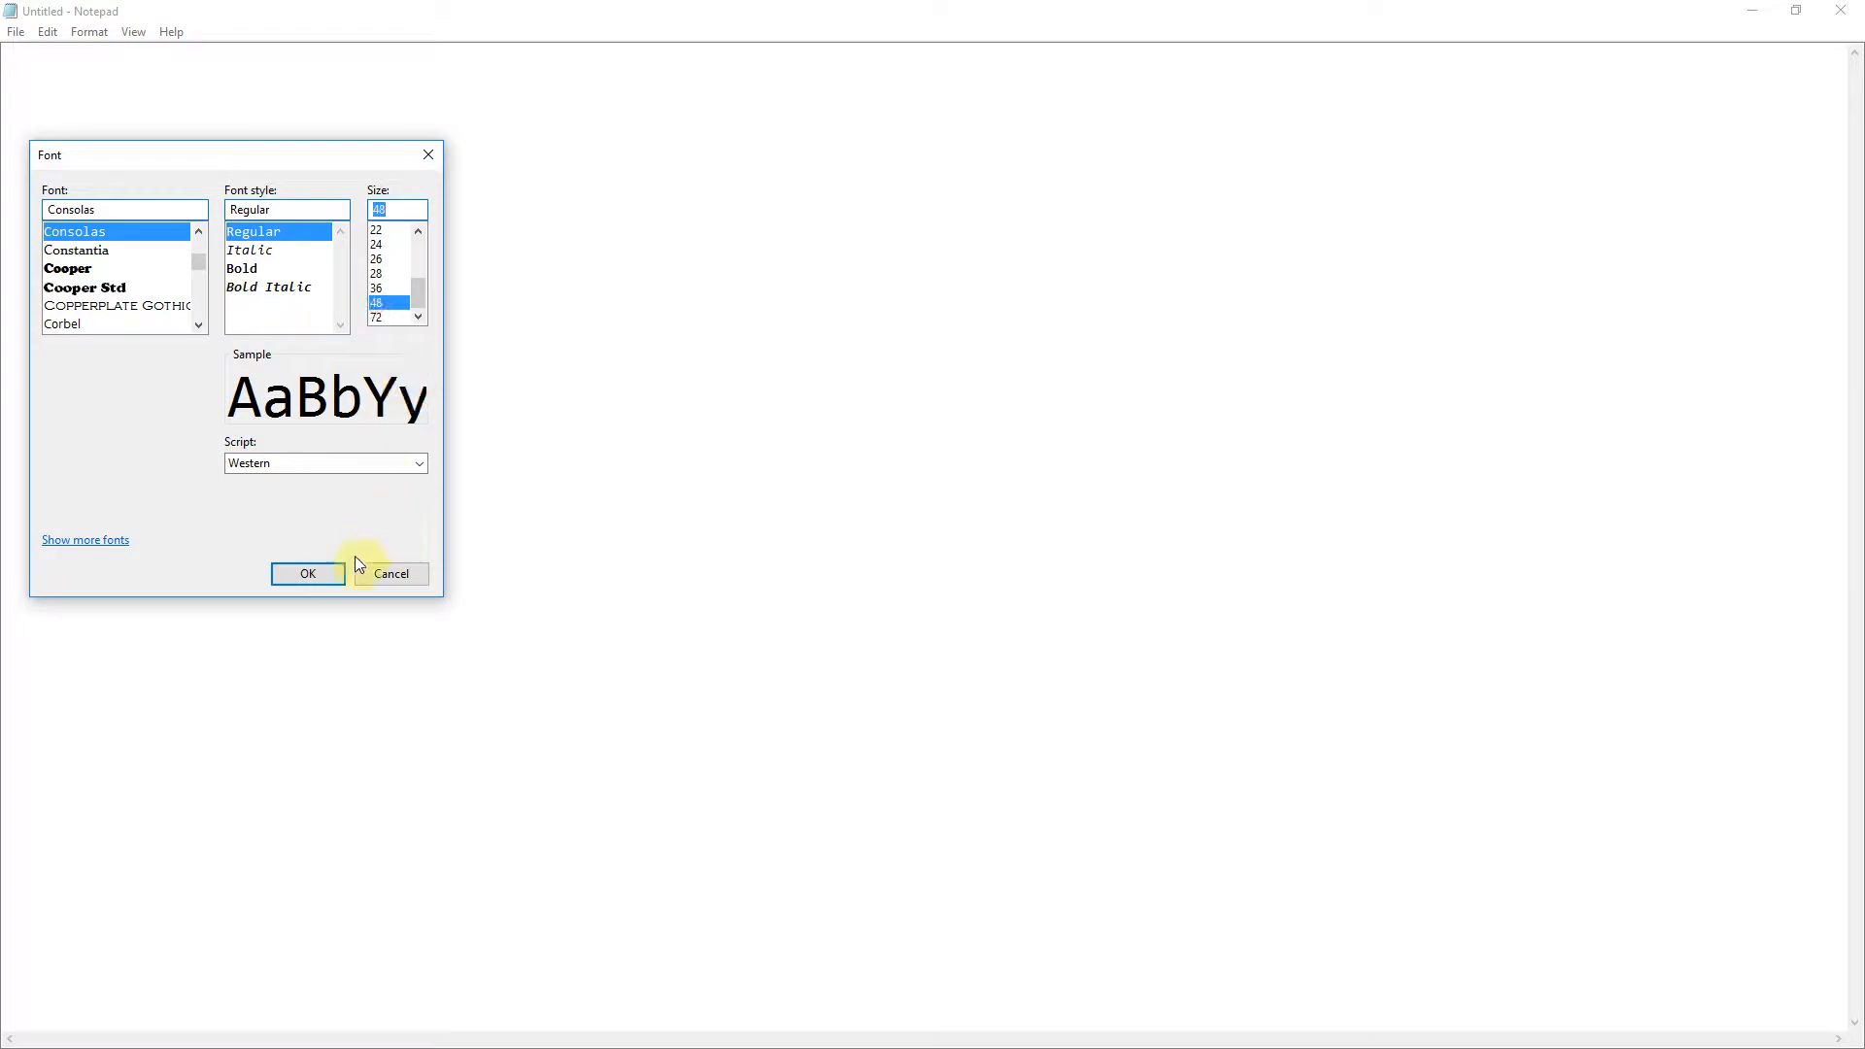
Confirm the Consolas Regular 48-point font and enter the heading "Rendering Engines:"
{"action": "left_click", "coordinate": [321, 572]}
{"action": "type", "text": "Rendering "}
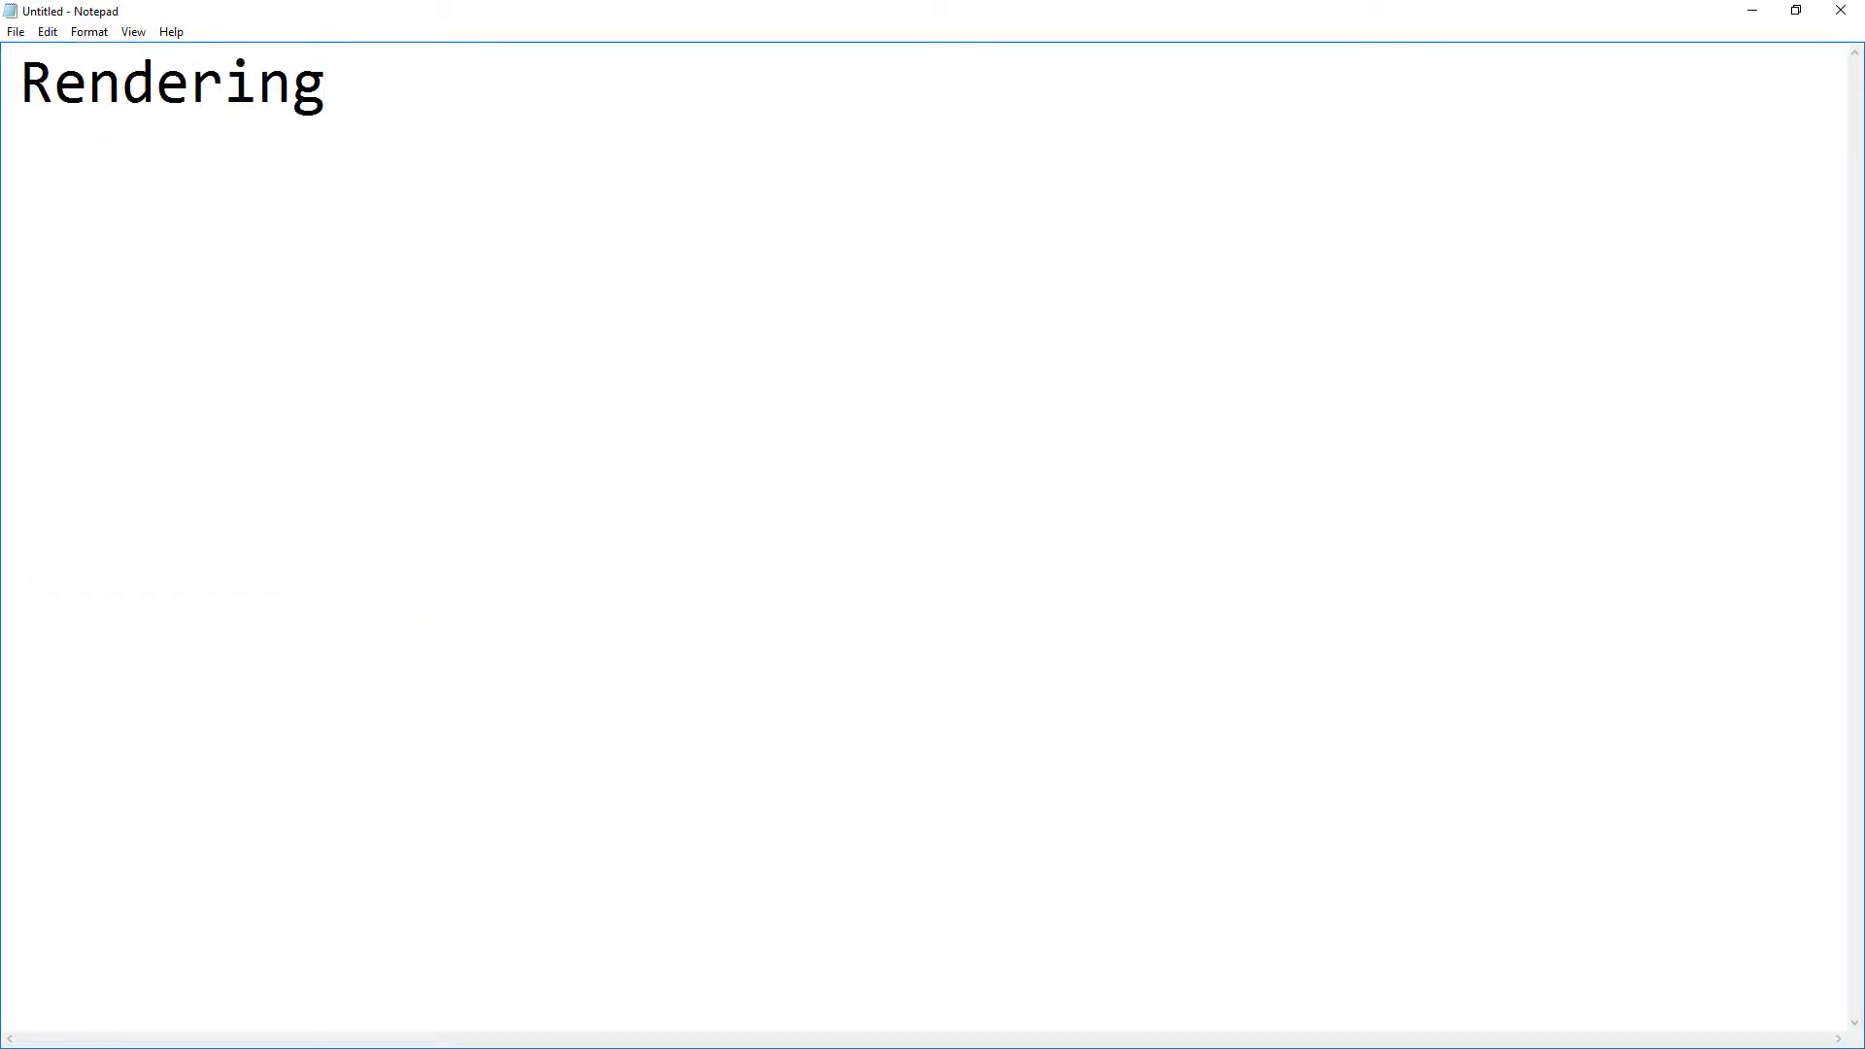
{"action": "type", "text": "Engines:"}
{"action": "key", "text": "Return"}
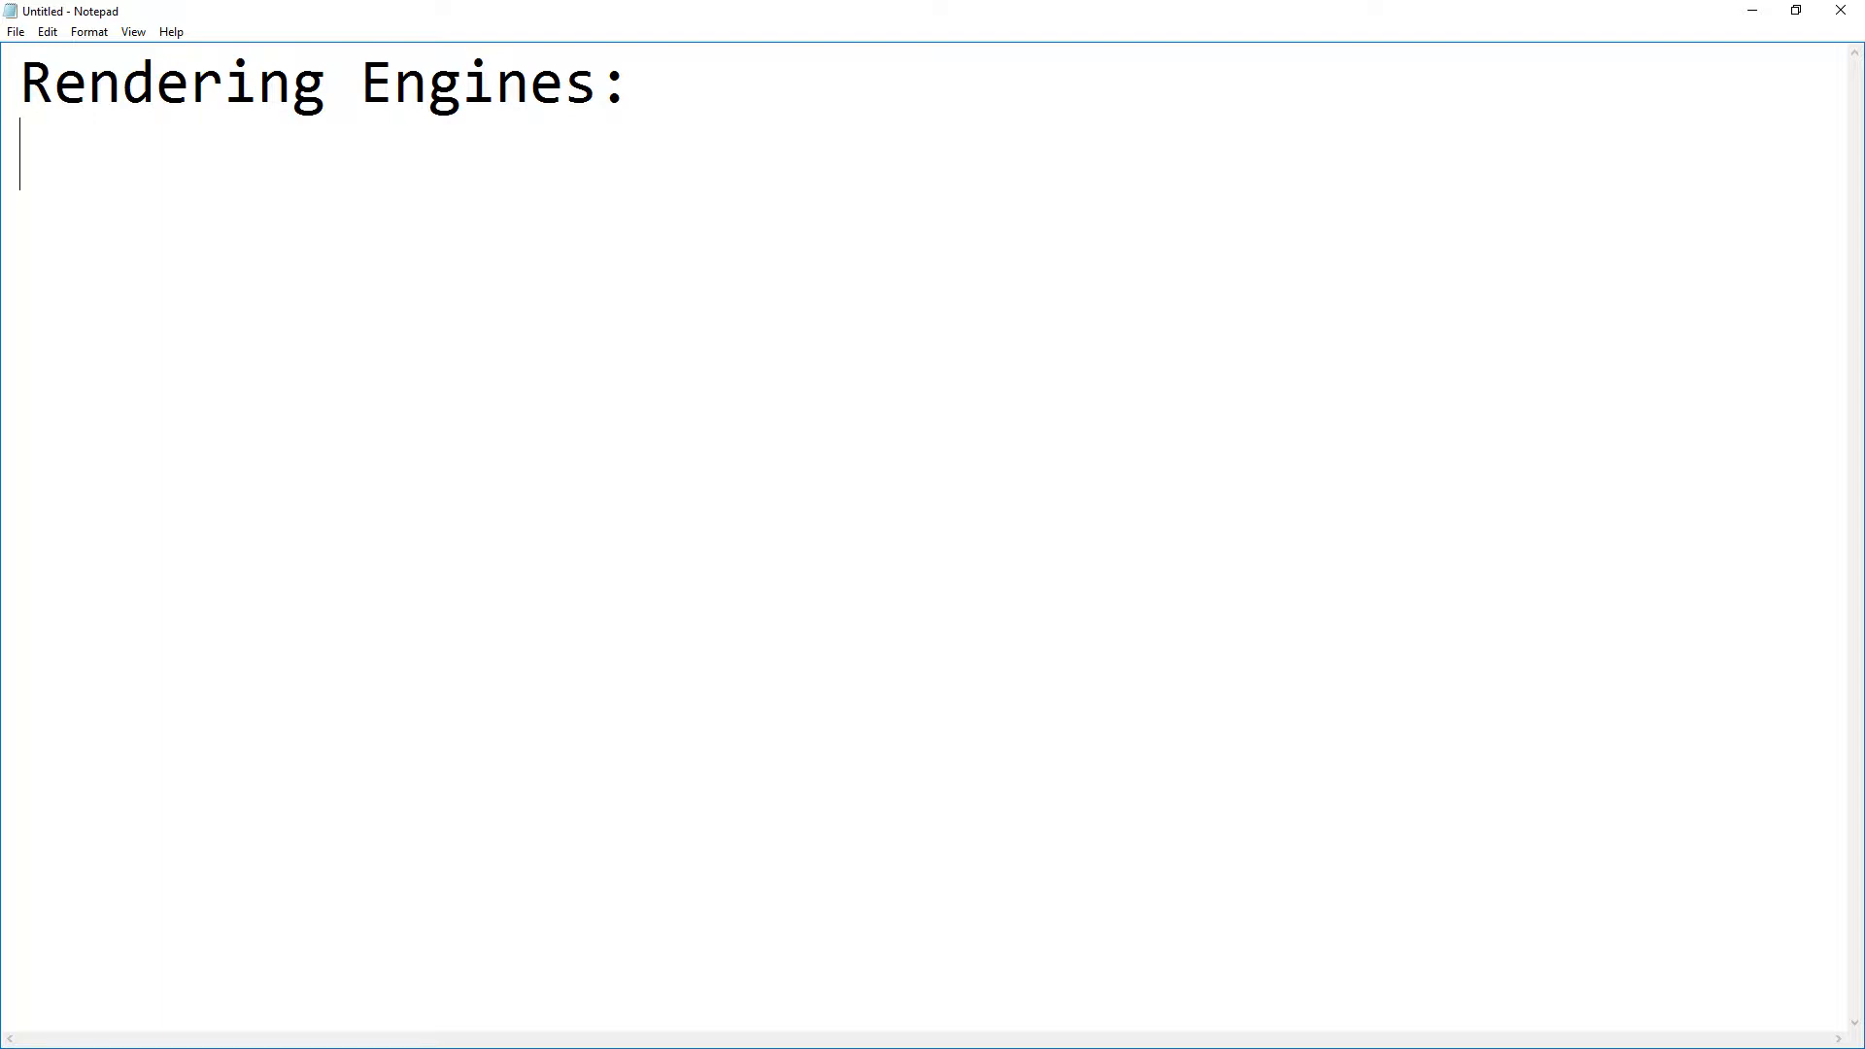
Add the subheadings "CPU Based:" and "GPU Based:" below the heading, leaving five blank lines between them
{"action": "type", "text": "CPU B"}
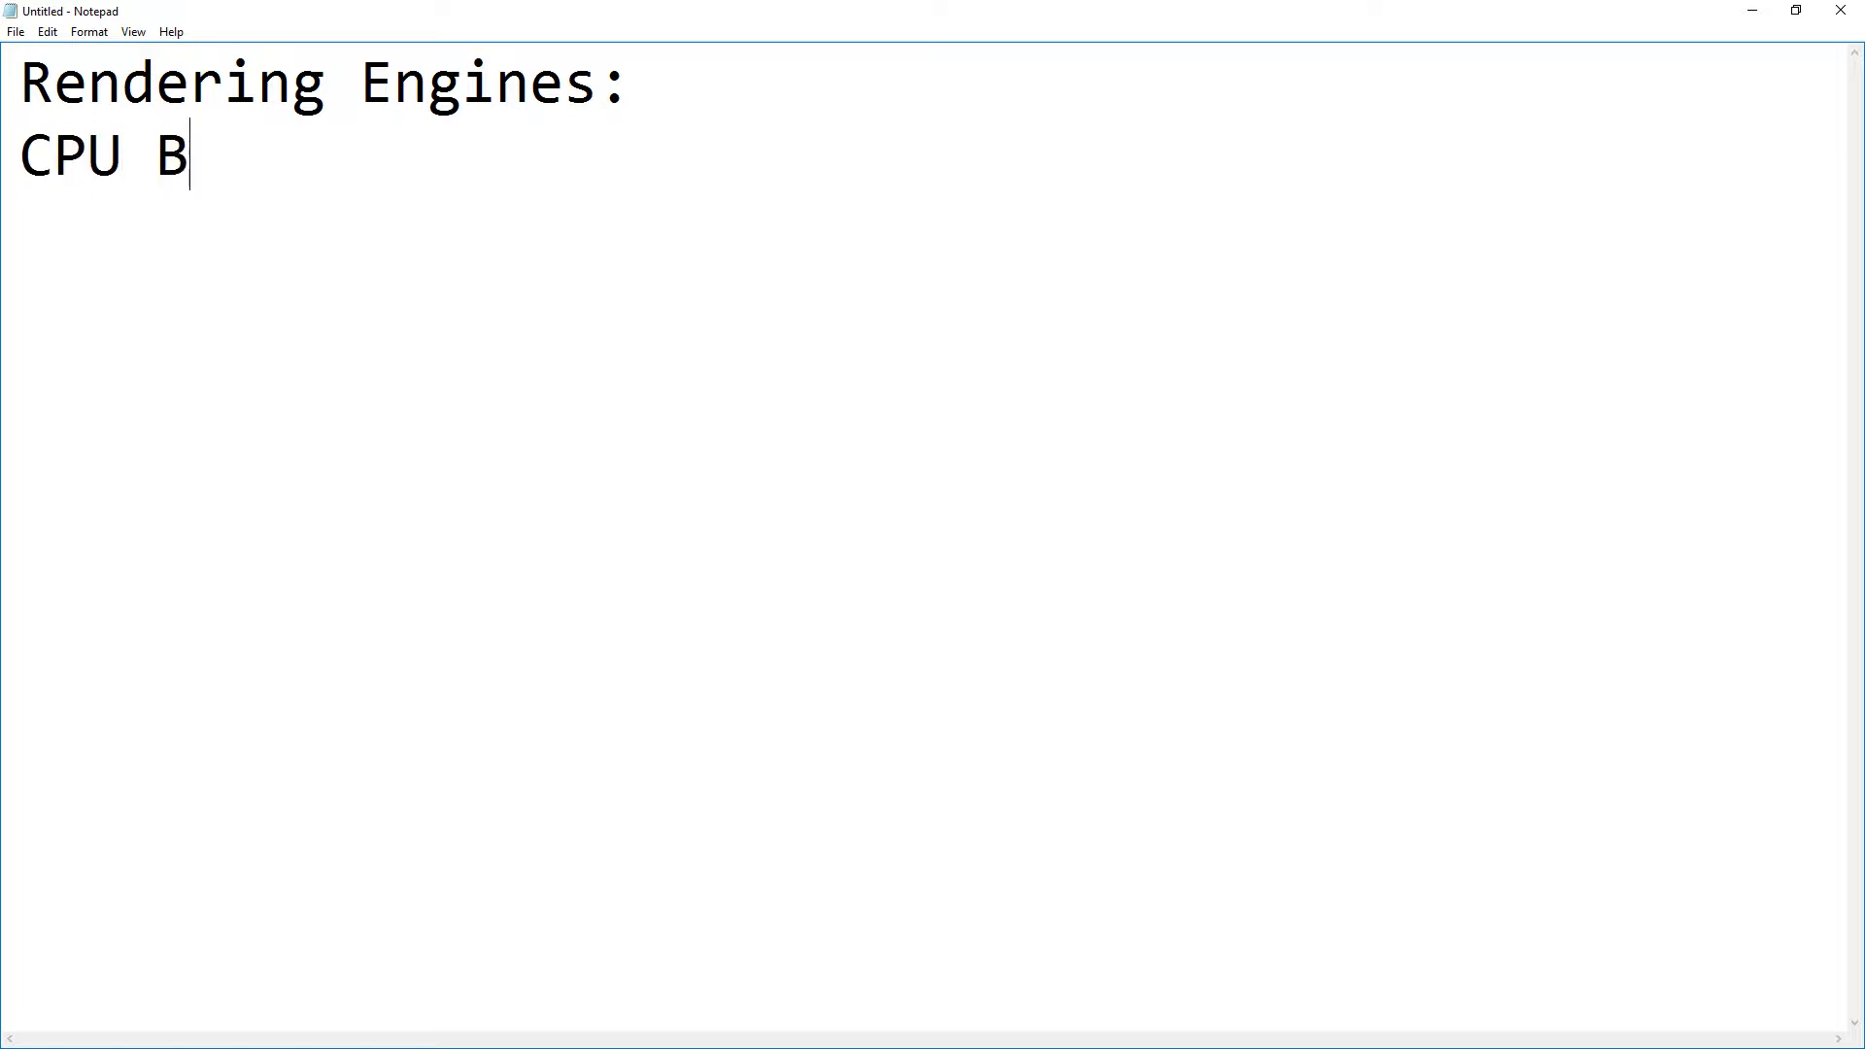
{"action": "type", "text": "ased:"}
{"action": "key", "text": "Return"}
{"action": "key", "text": "Return"}
{"action": "key", "text": "Return"}
{"action": "key", "text": "Return"}
{"action": "key", "text": "Return"}
{"action": "key", "text": "Return"}
{"action": "type", "text": "GPU B"}
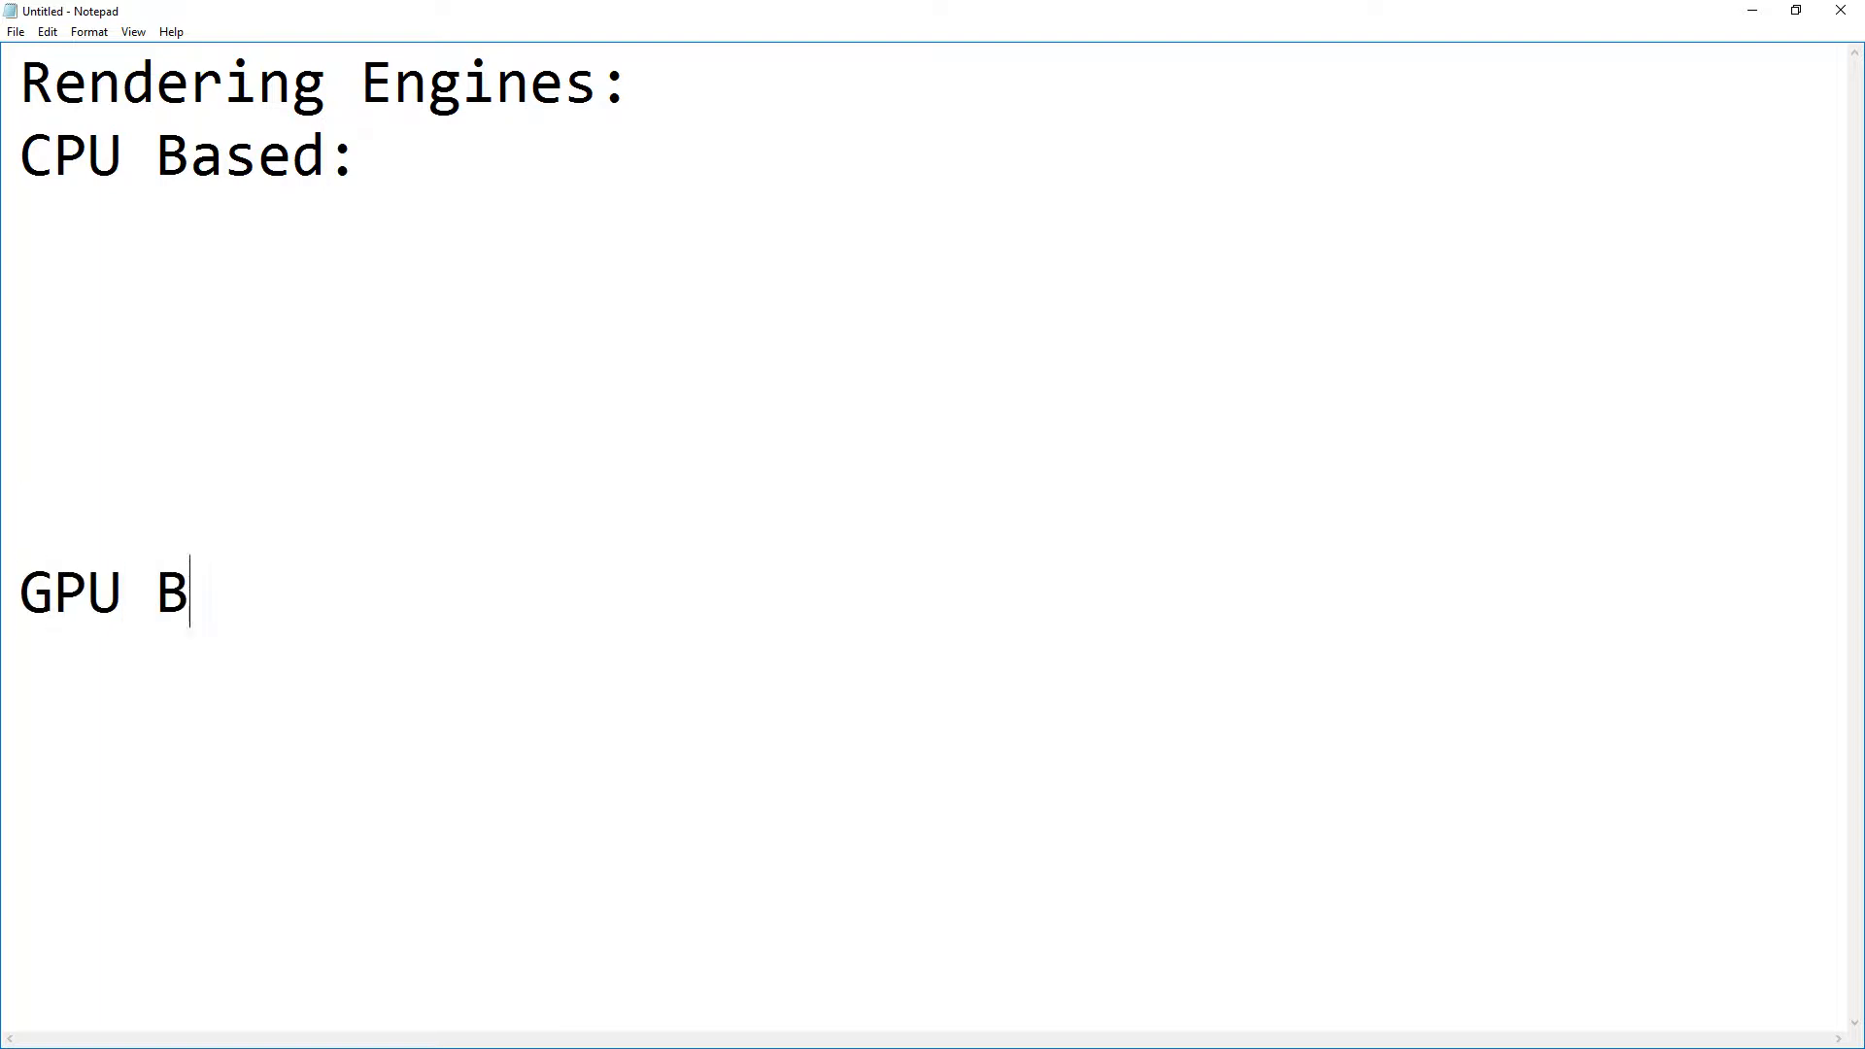
{"action": "type", "text": "ased:"}
List VRay, Arnold, Mental Ray and Renderman on separate lines under "CPU Based:"
{"action": "key", "text": "Up"}
{"action": "key", "text": "Up"}
{"action": "key", "text": "Up"}
{"action": "key", "text": "Up"}
{"action": "key", "text": "Up"}
{"action": "type", "text": "VRay"}
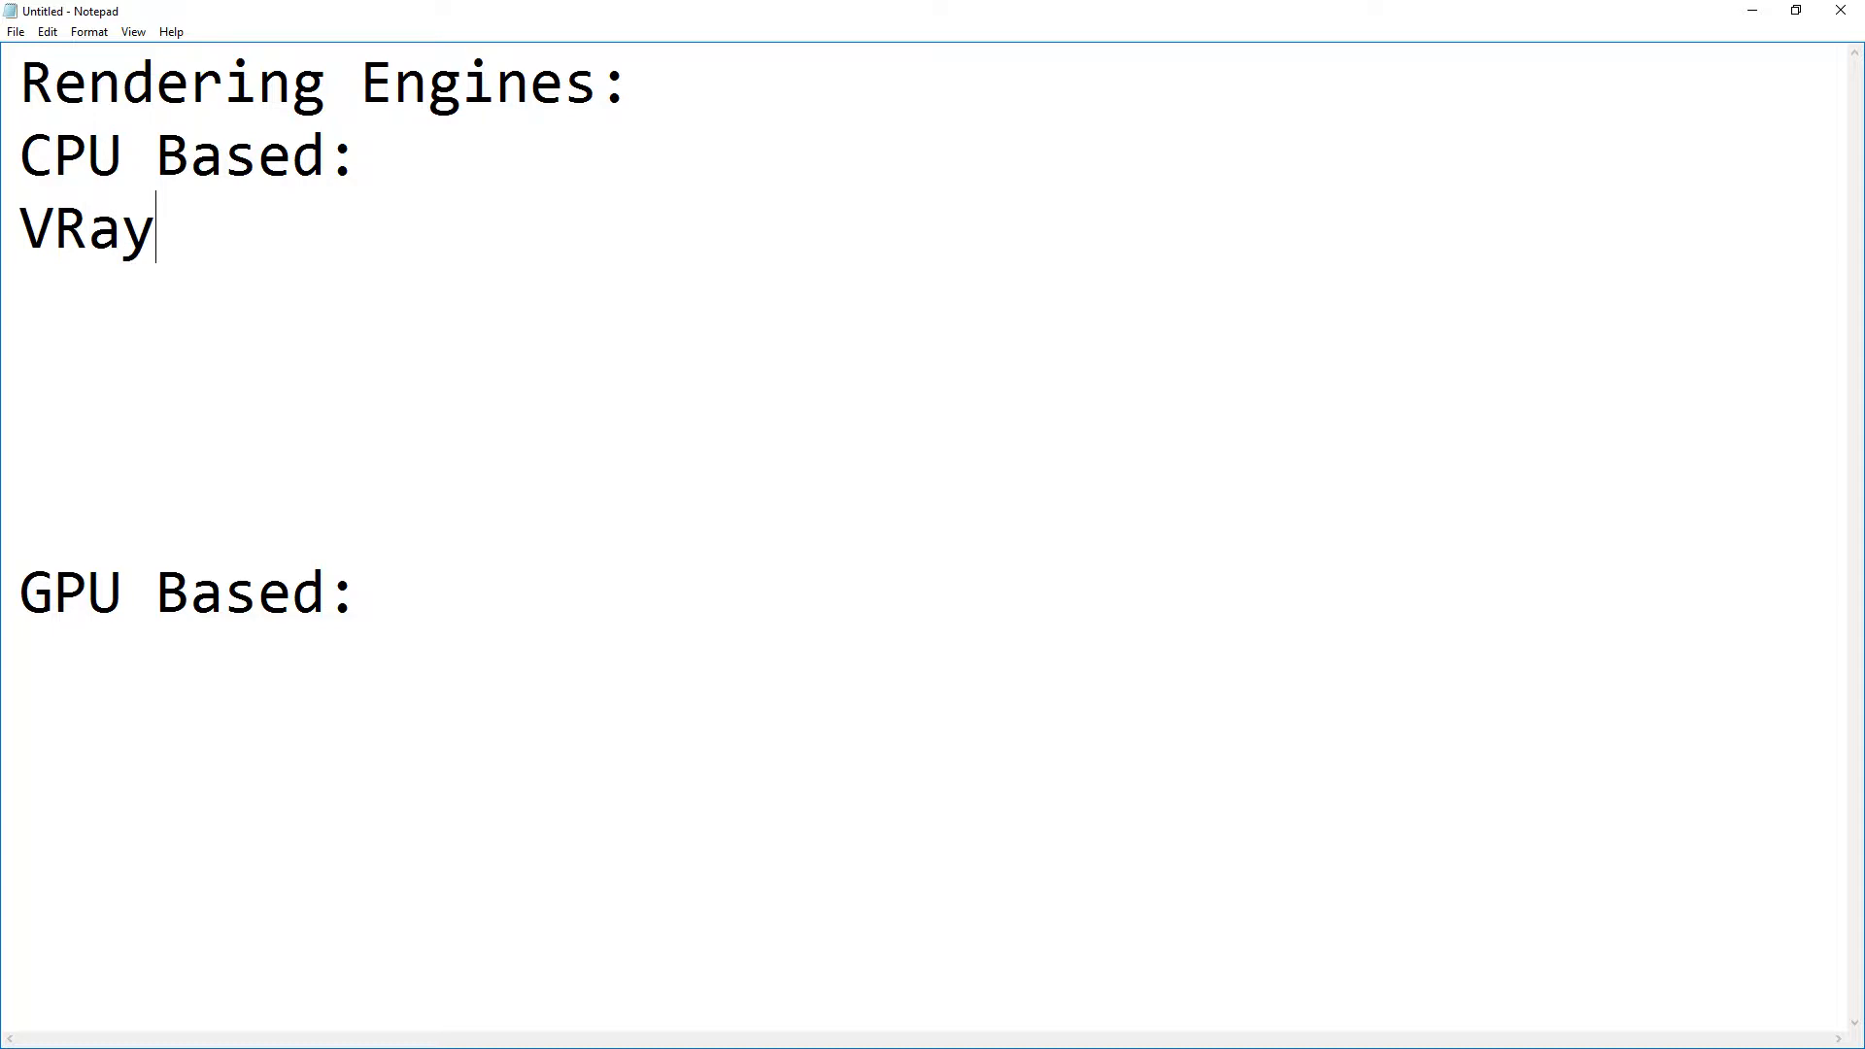
{"action": "key", "text": "Down"}
{"action": "type", "text": "Arnold"}
{"action": "key", "text": "Down"}
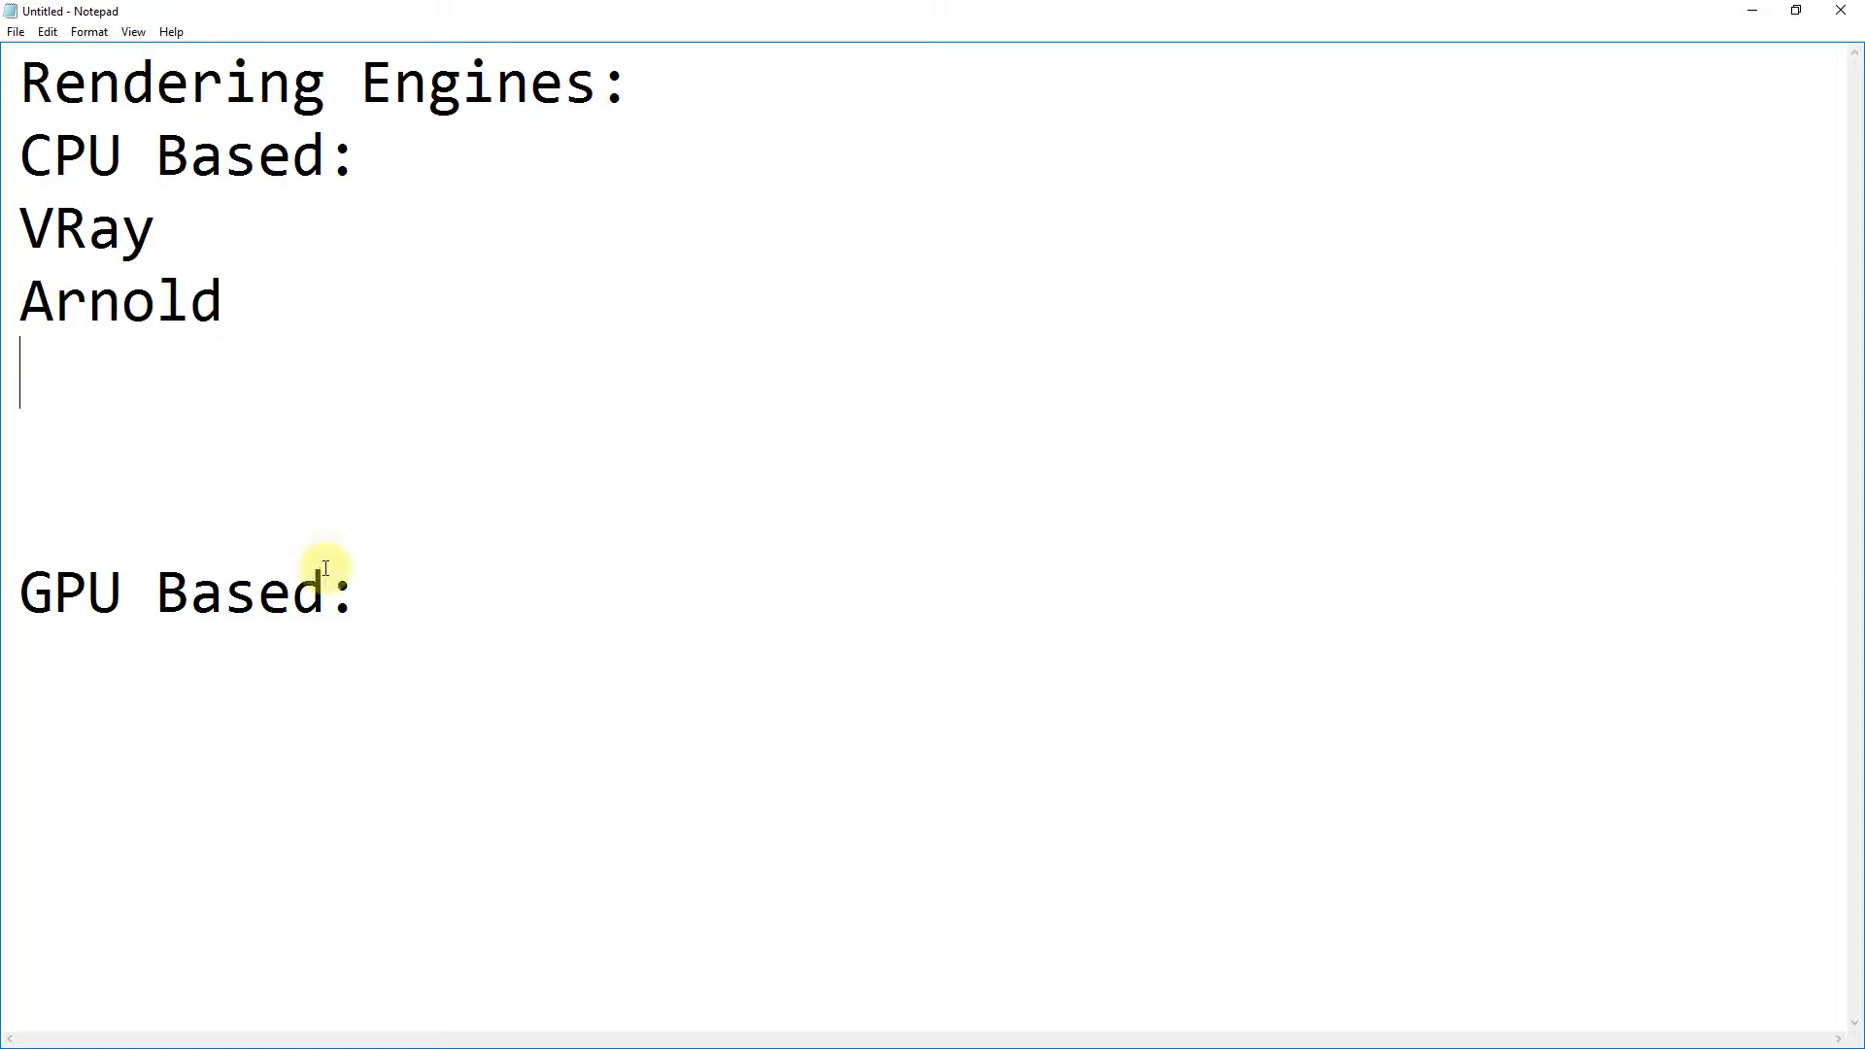
{"action": "type", "text": "Me"}
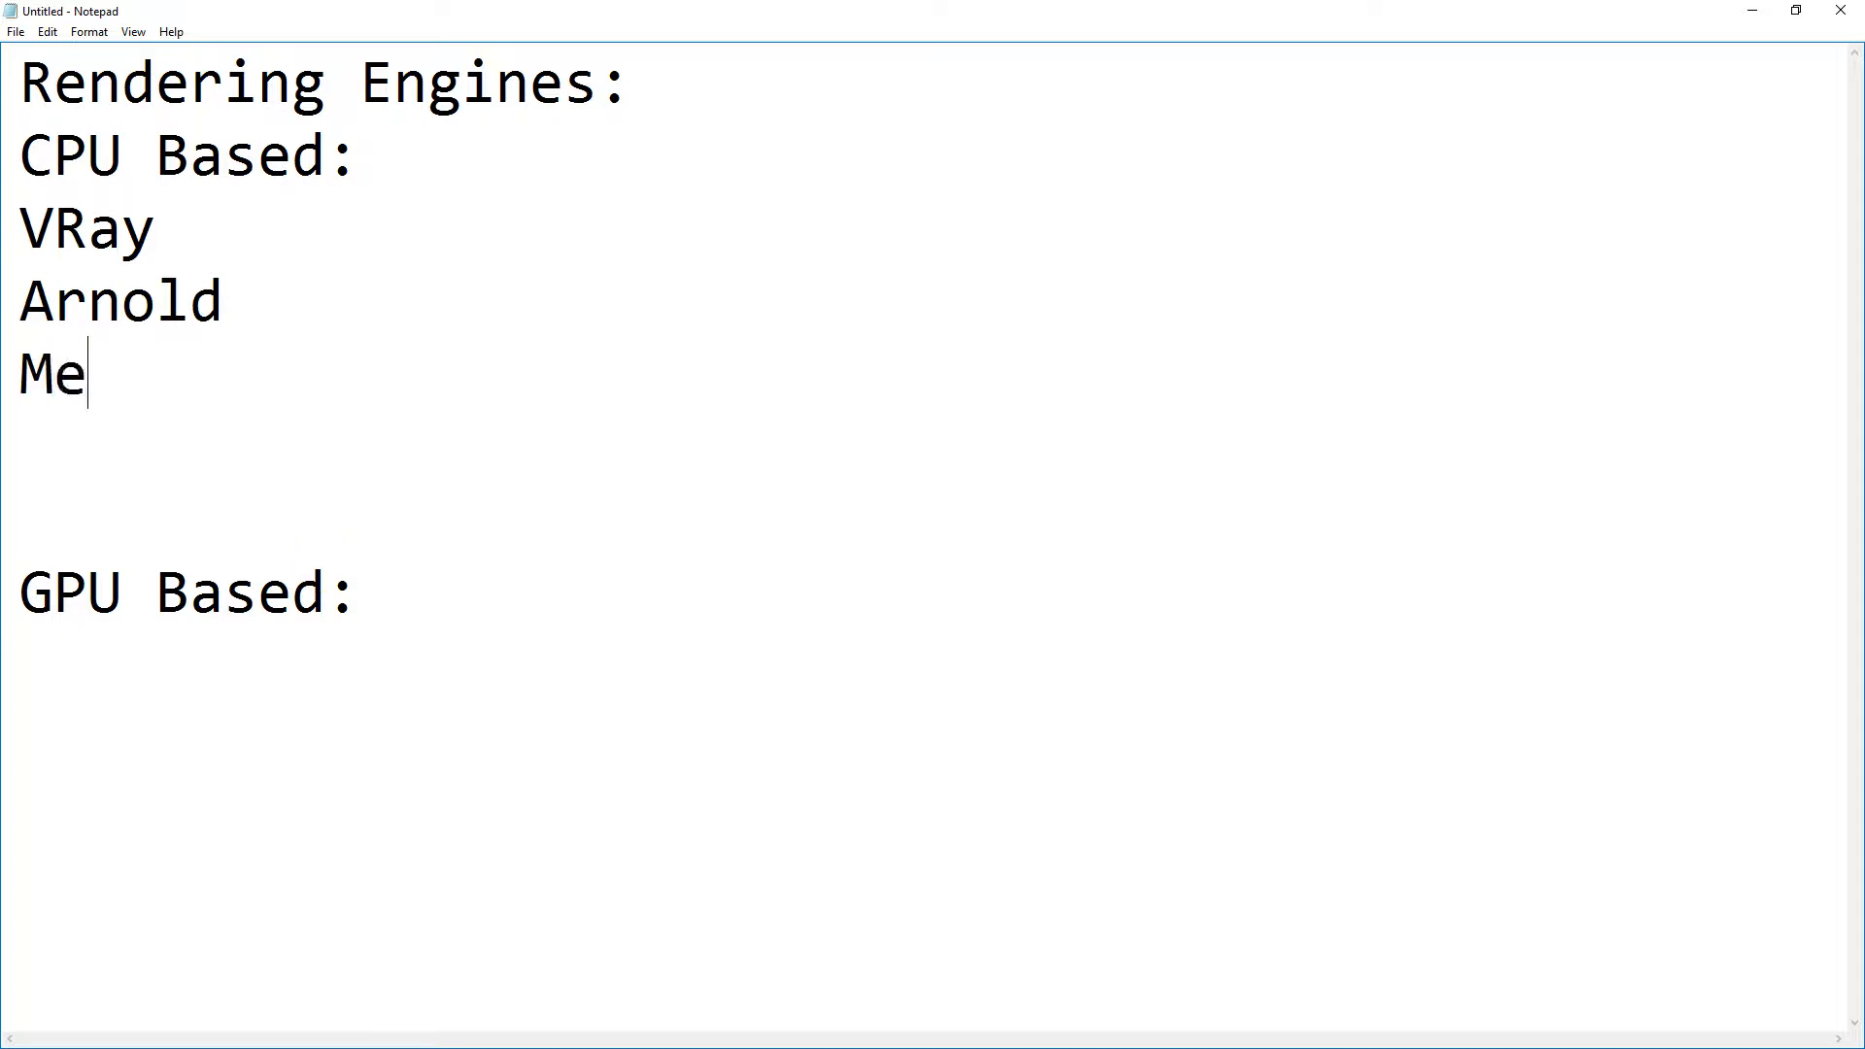
{"action": "type", "text": "ntal Ray"}
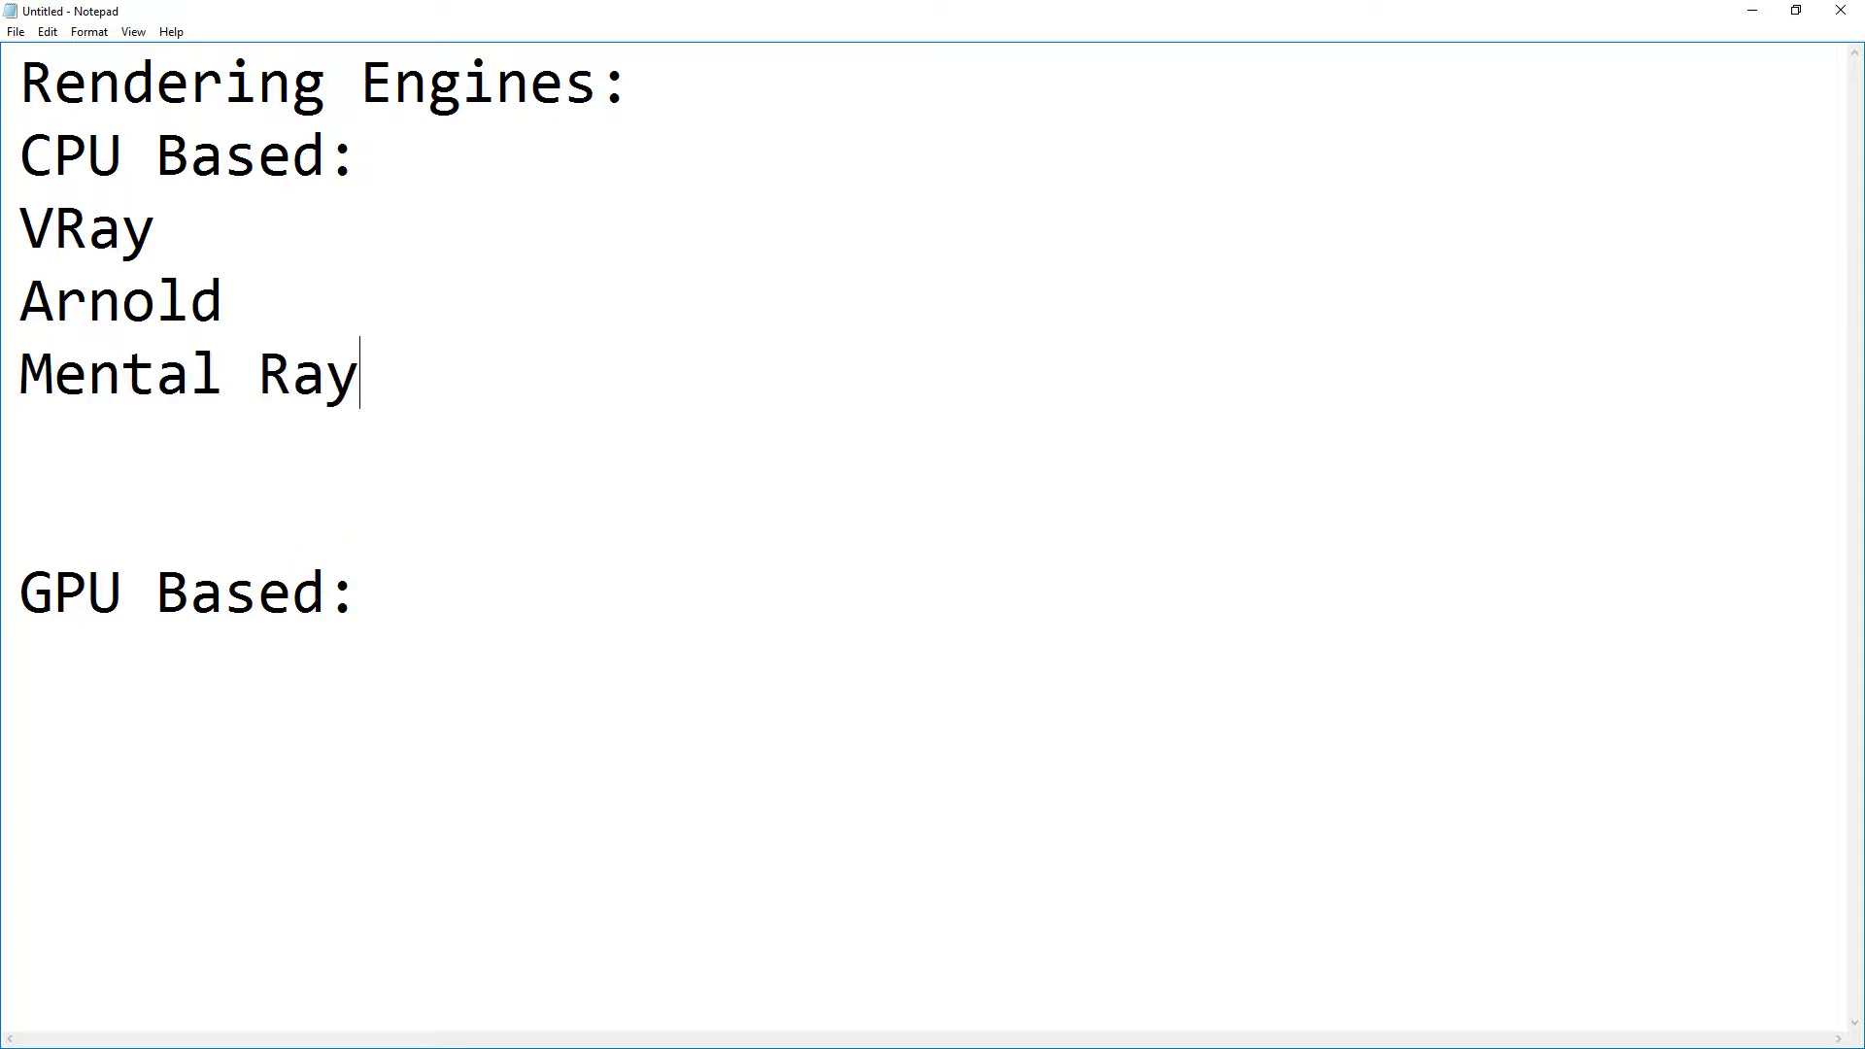
{"action": "key", "text": "Down"}
{"action": "type", "text": "Renderman"}
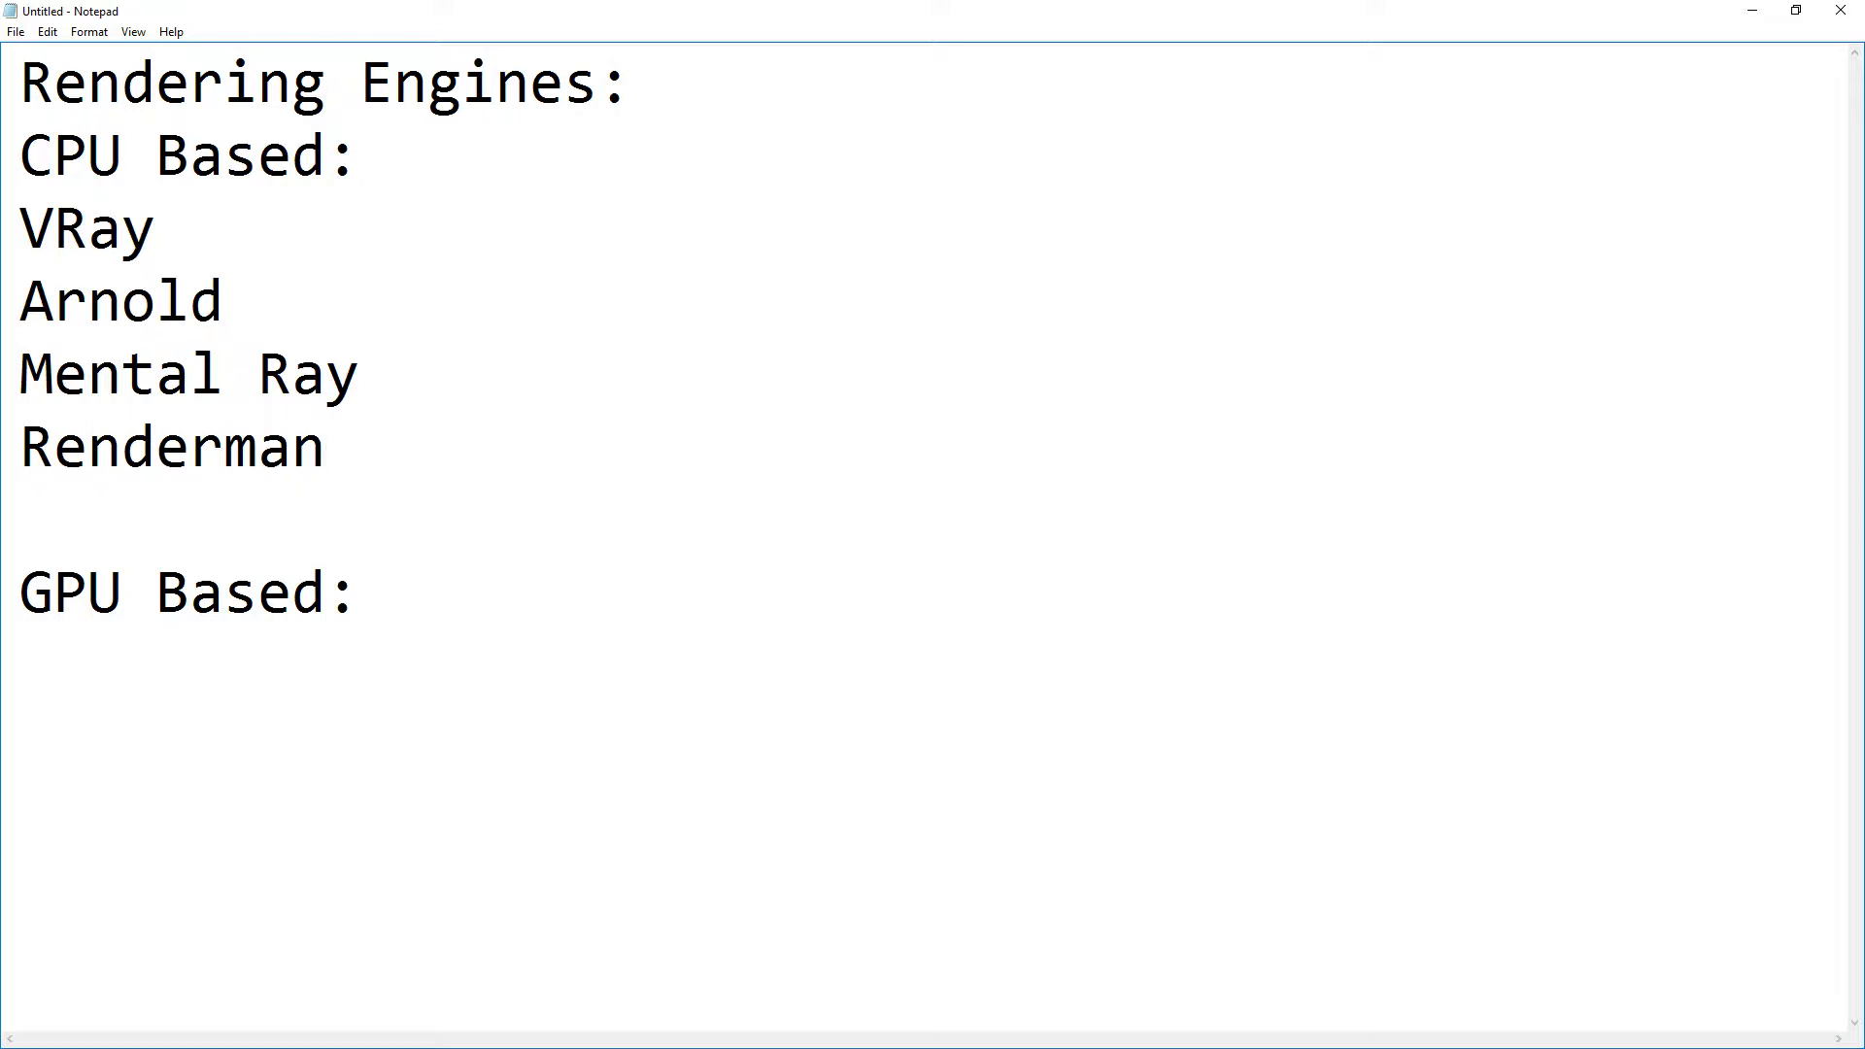
List Redshift, Octane and Keyshot on separate lines under "GPU Based:"
{"action": "key", "text": "Down"}
{"action": "key", "text": "Down"}
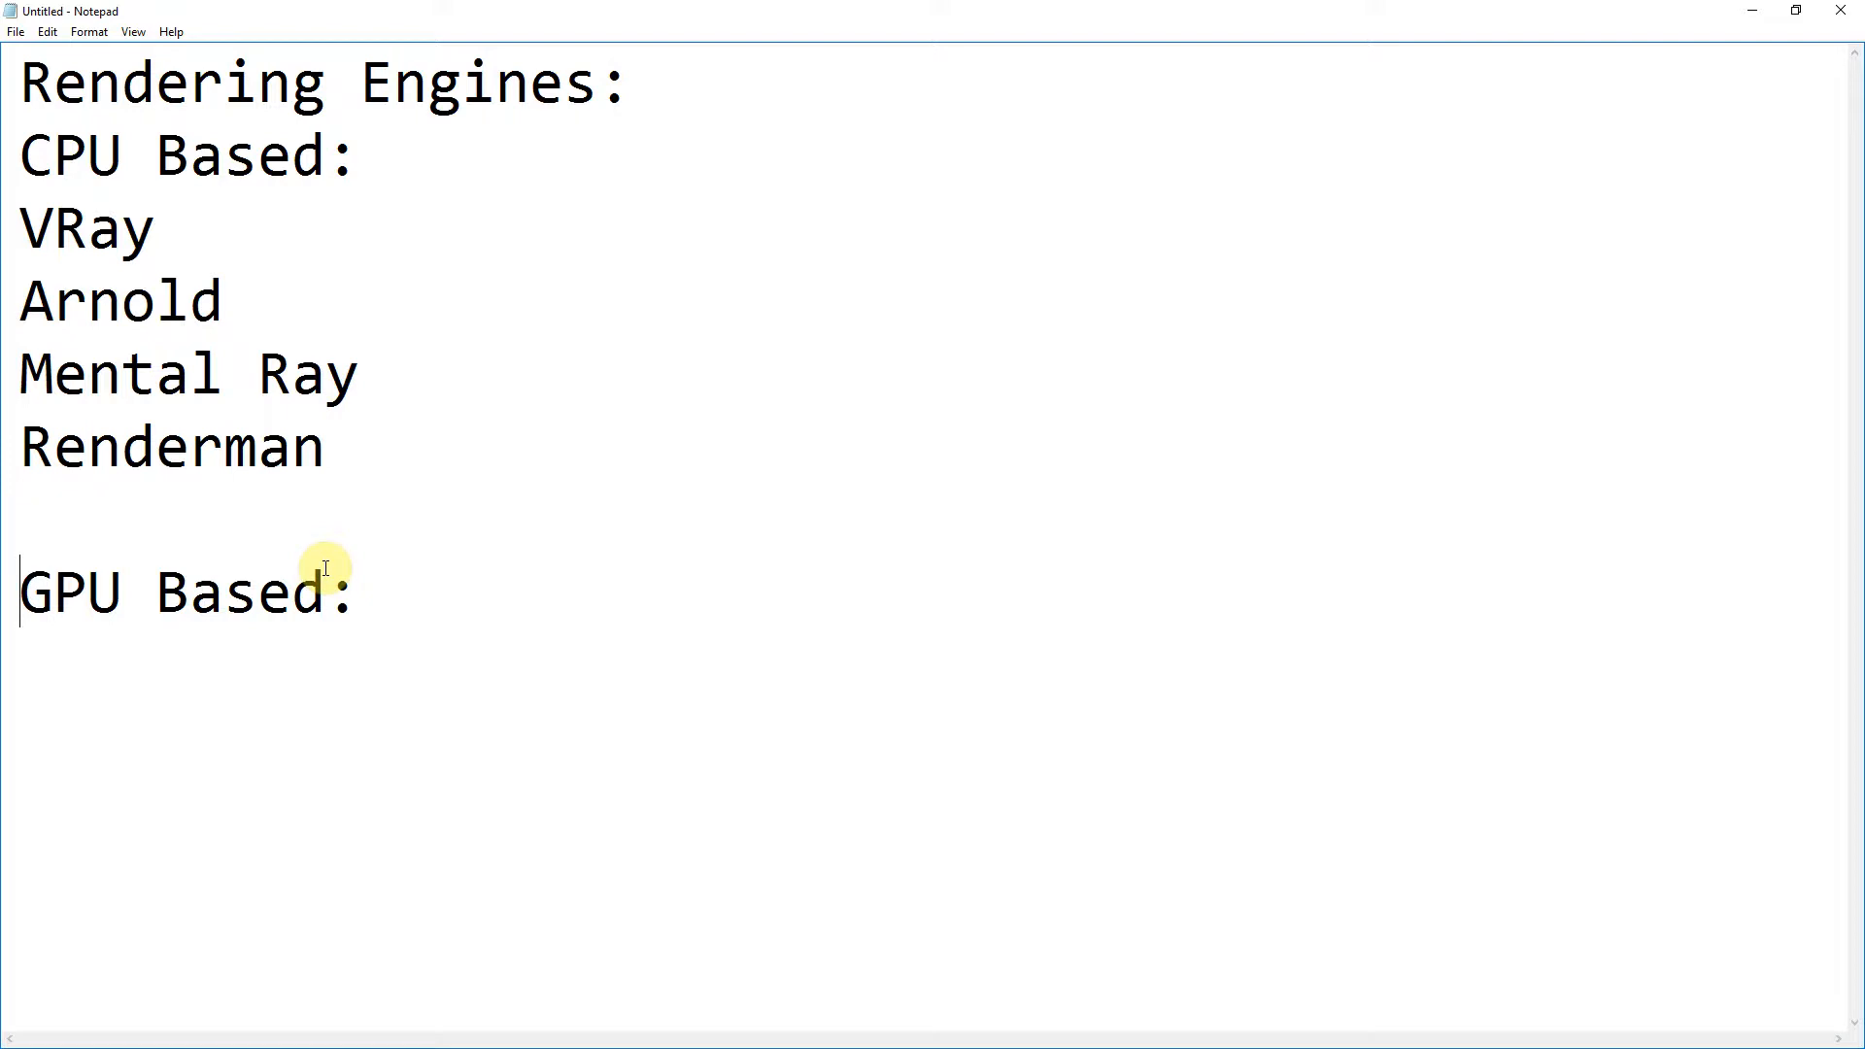
{"action": "key", "text": "End"}
{"action": "key", "text": "Return"}
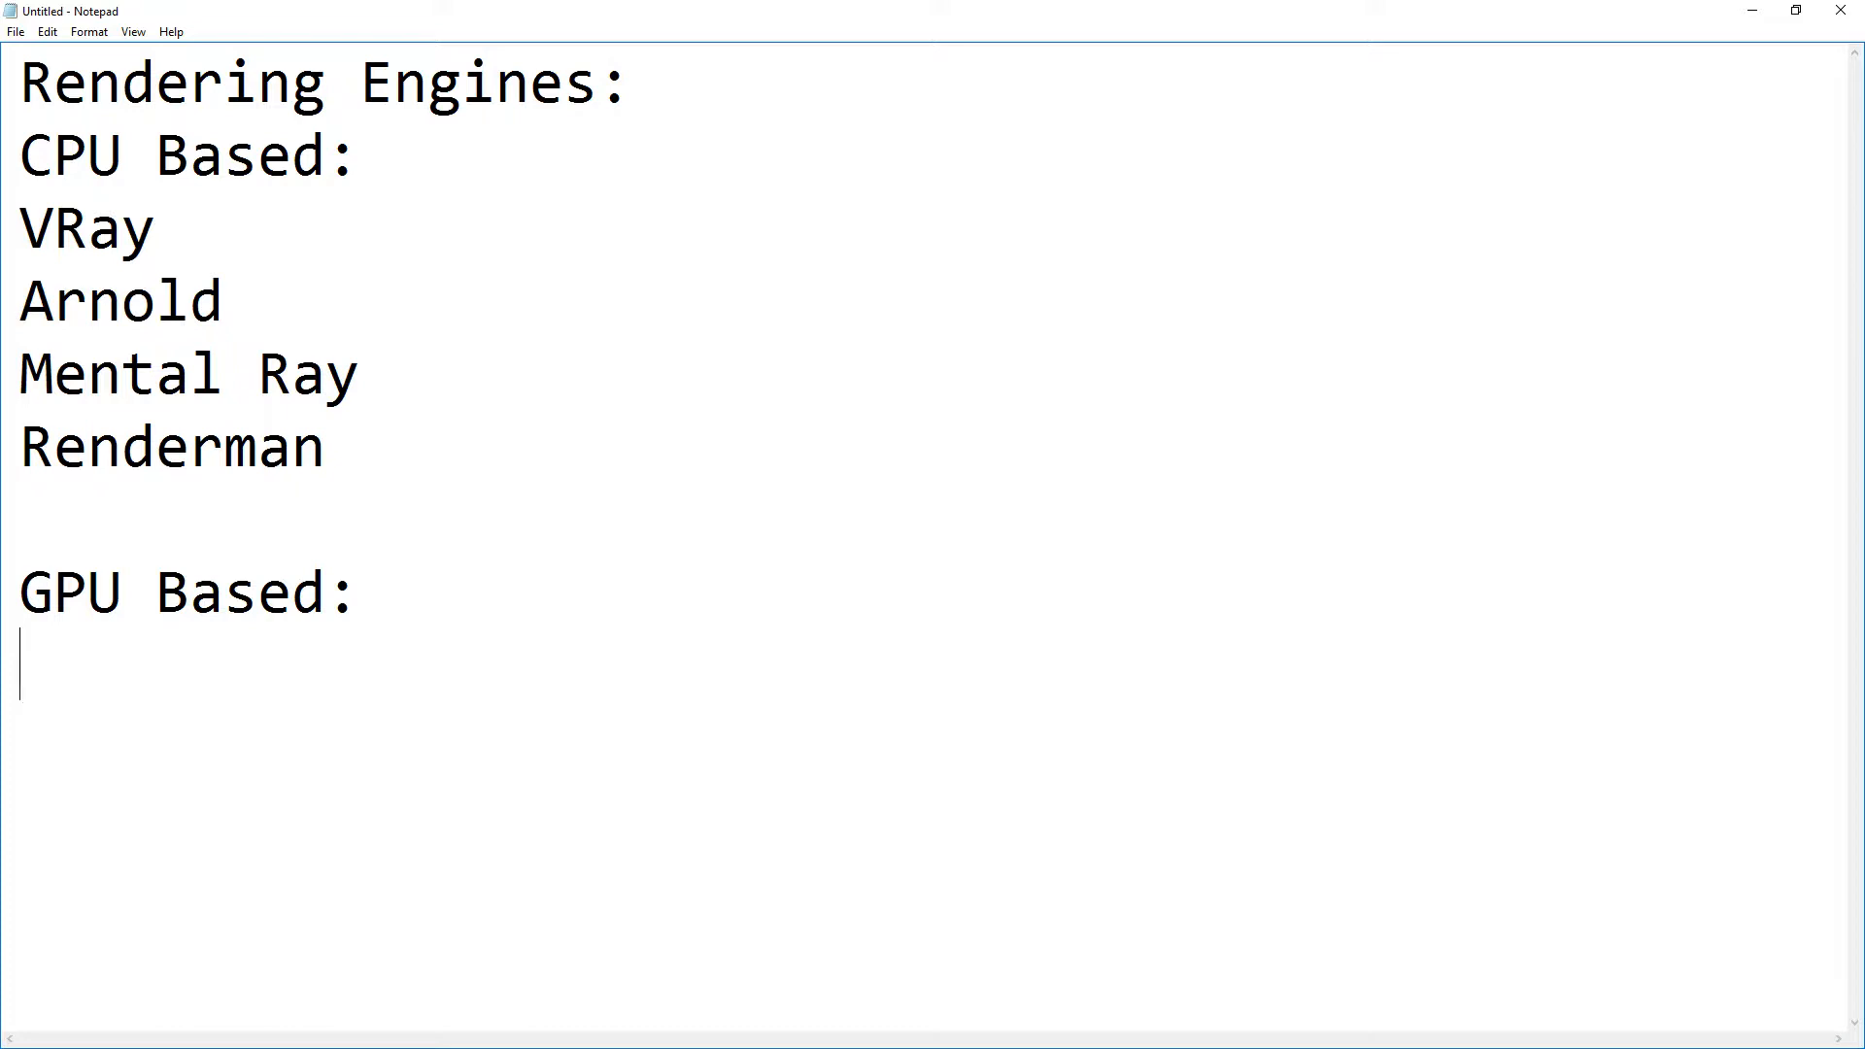
{"action": "type", "text": "Redshift"}
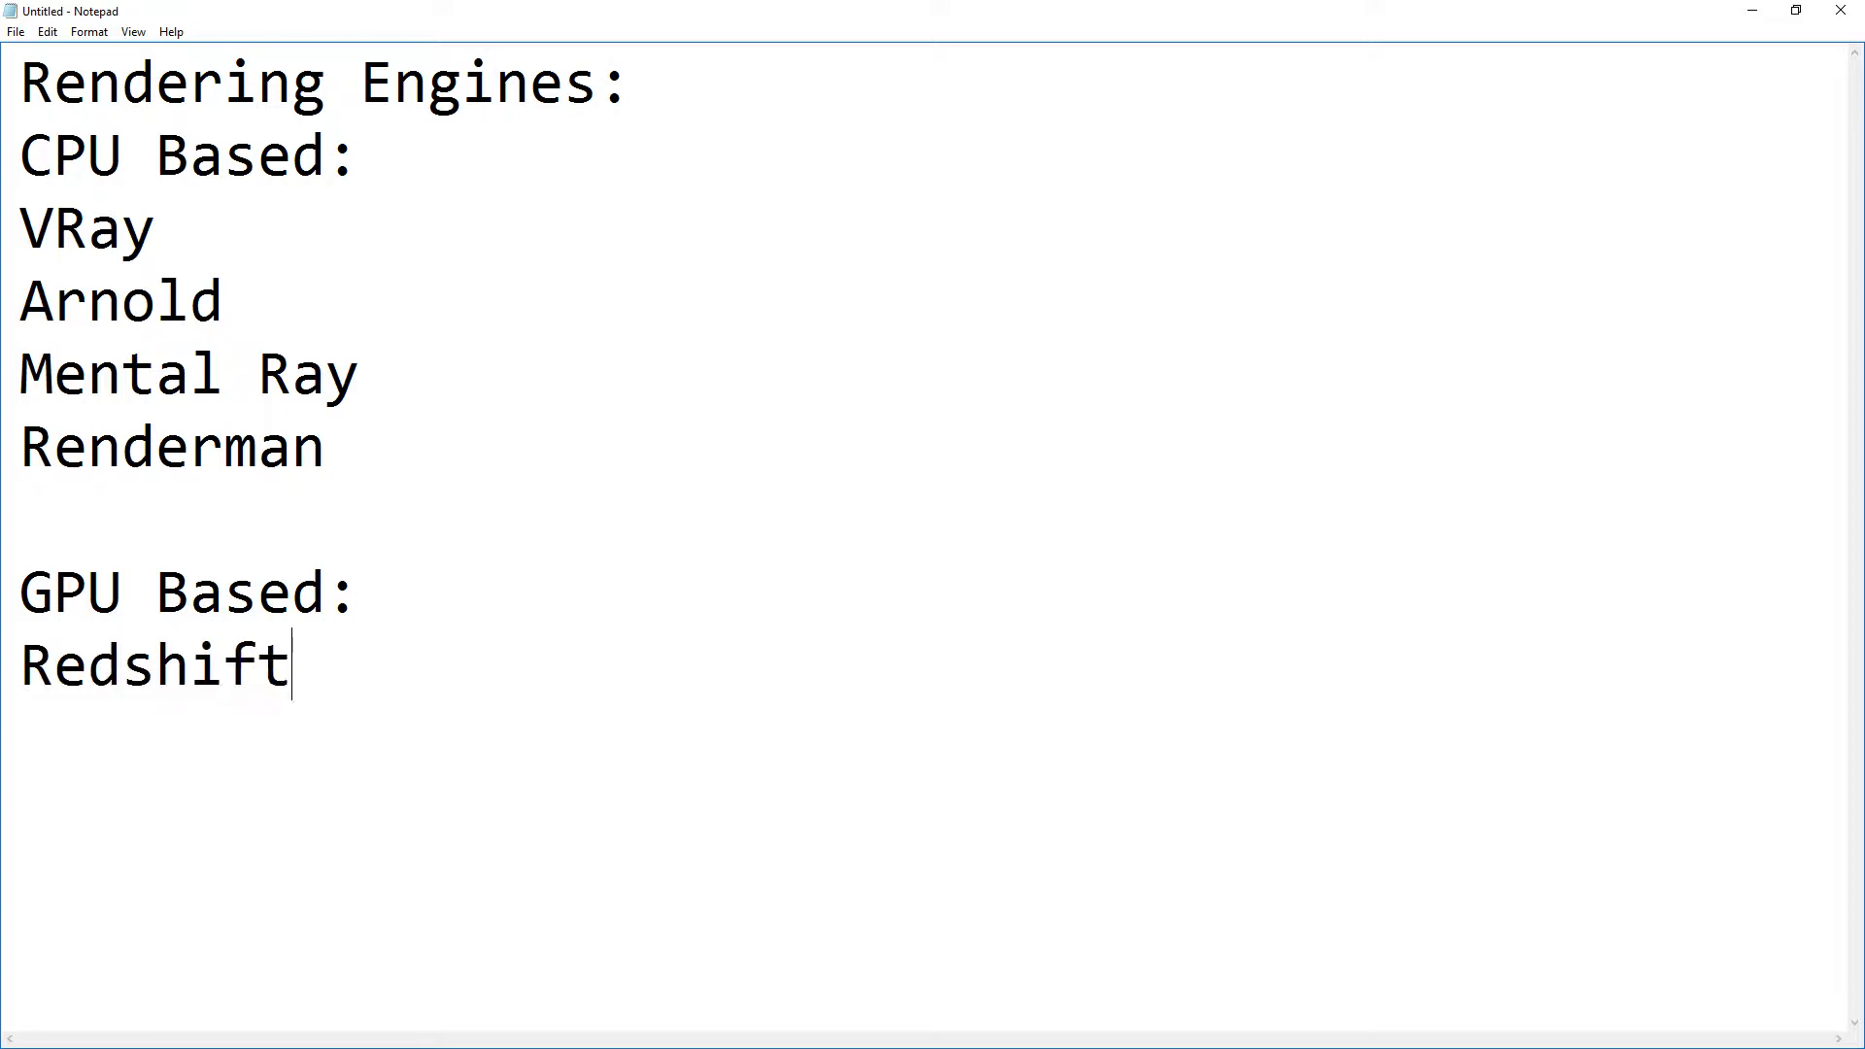
{"action": "key", "text": "Return"}
{"action": "type", "text": "Octane"}
{"action": "key", "text": "Return"}
{"action": "type", "text": "Keyshot"}
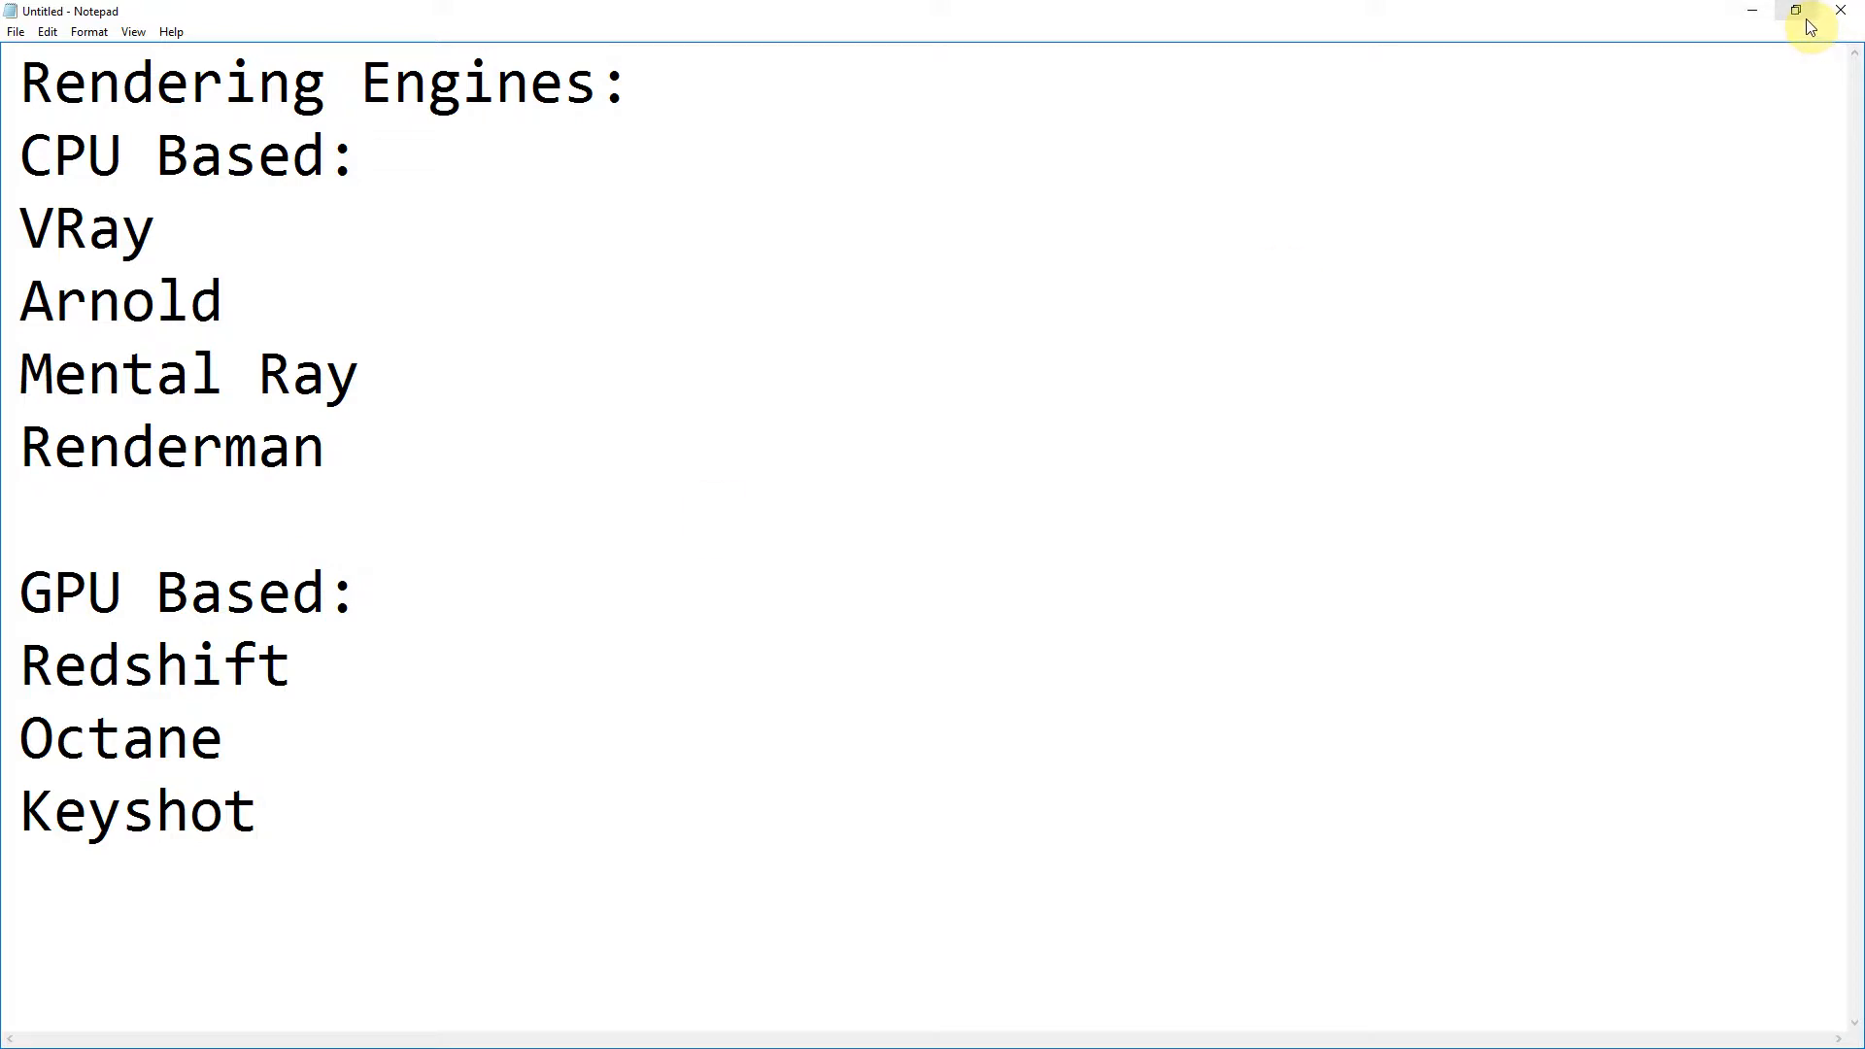
Switch to Autodesk Maya and open the Plug-in Manager
{"action": "left_click", "coordinate": [1752, 10]}
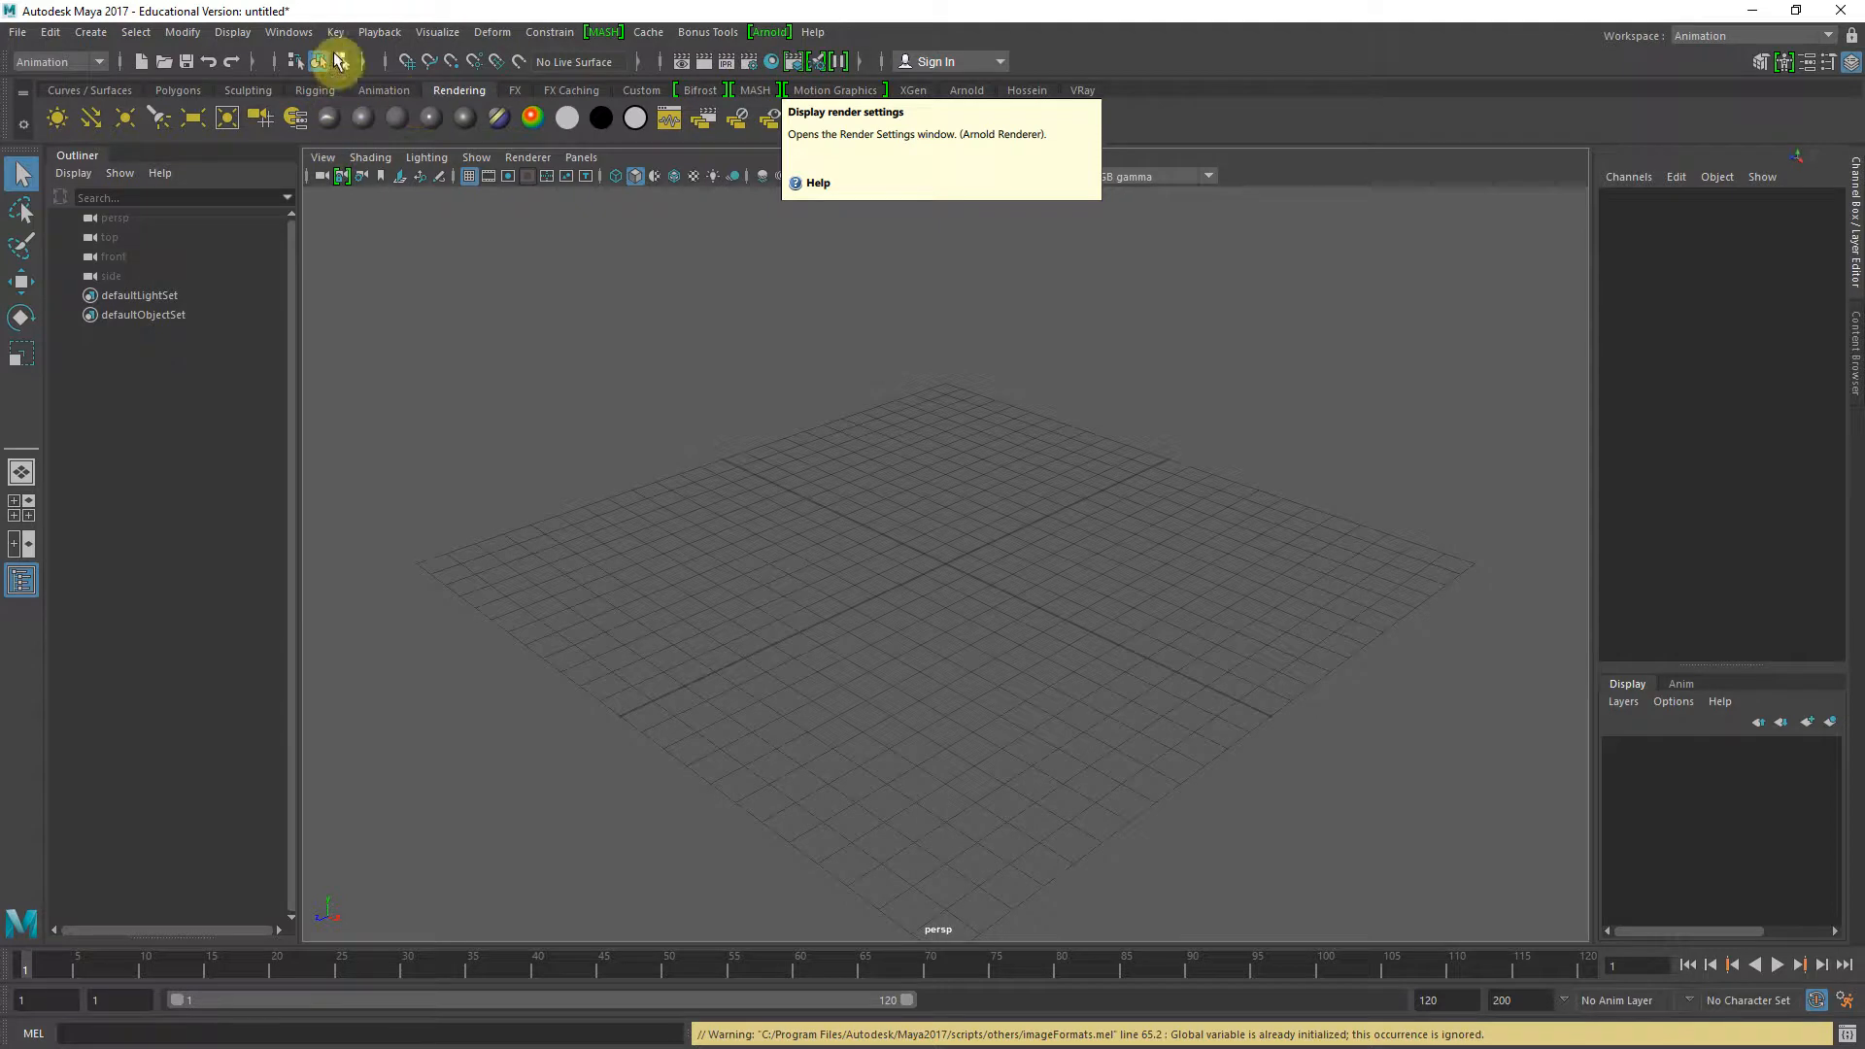
{"action": "left_click", "coordinate": [290, 34]}
{"action": "mouse_move", "coordinate": [375, 220]}
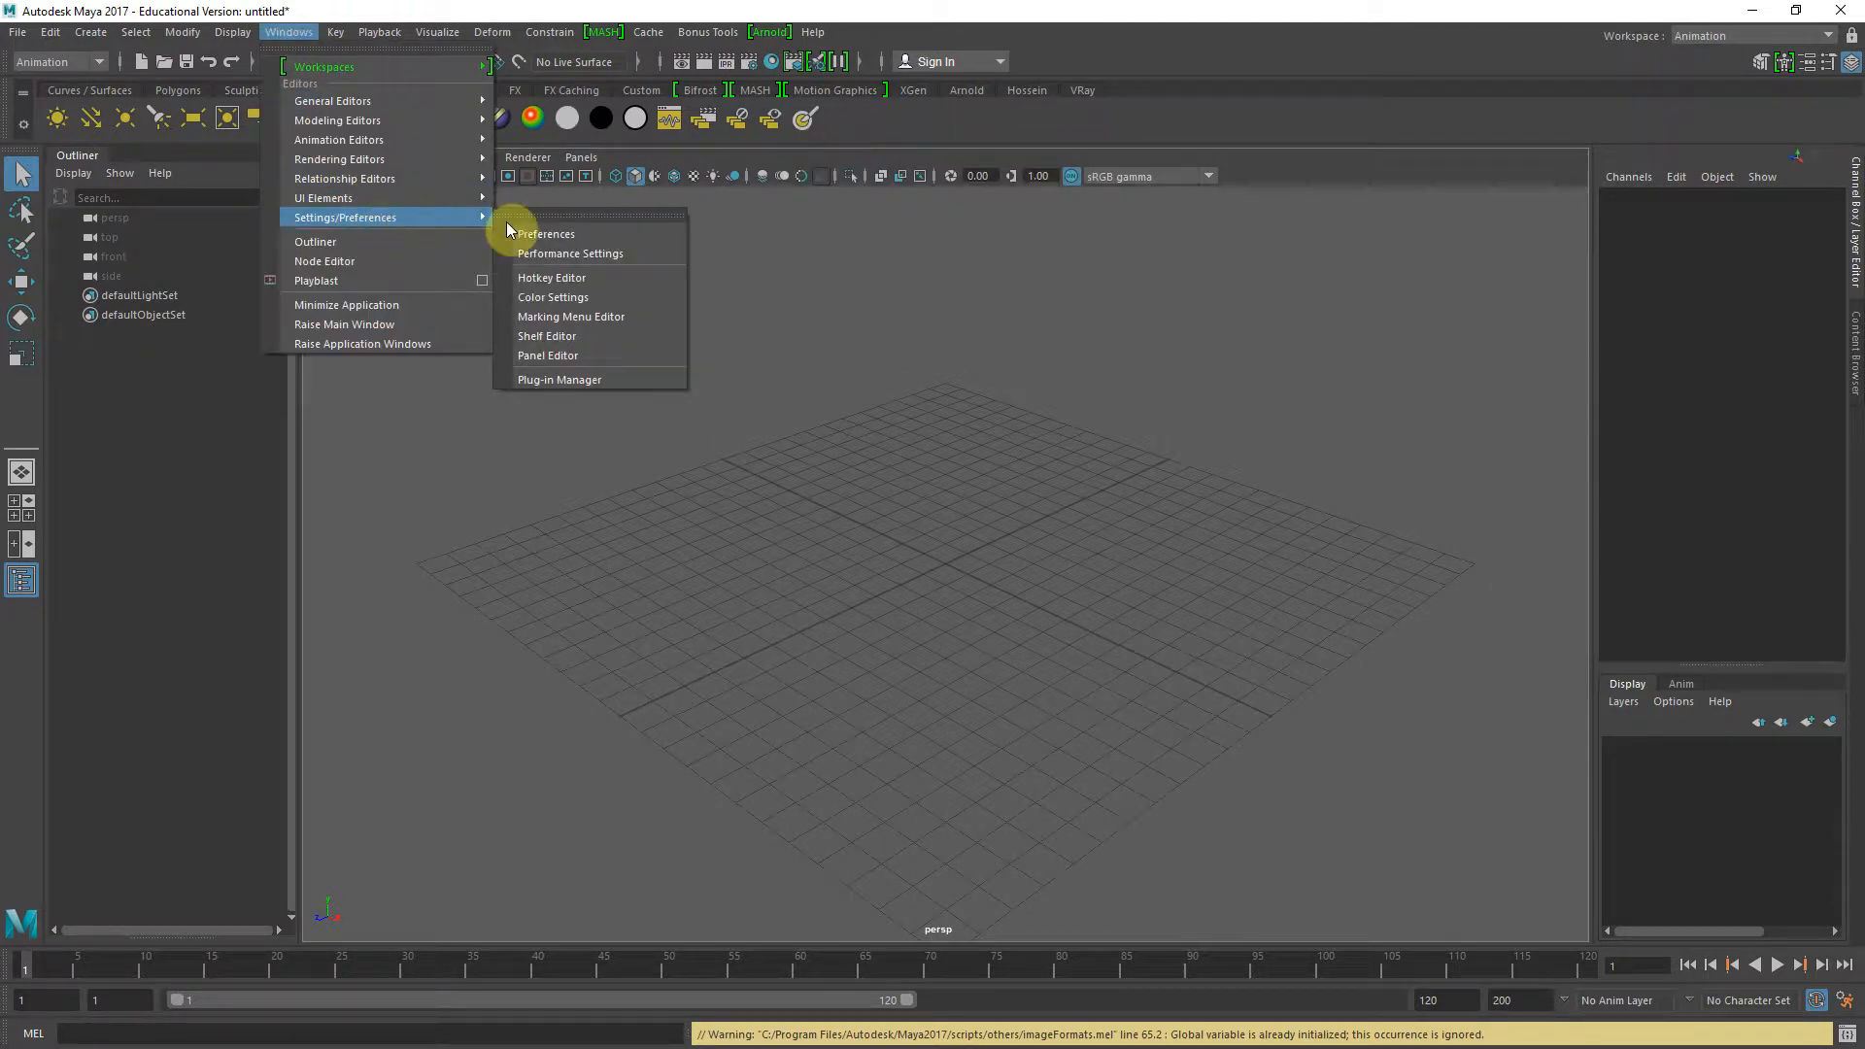
{"action": "left_click", "coordinate": [590, 380]}
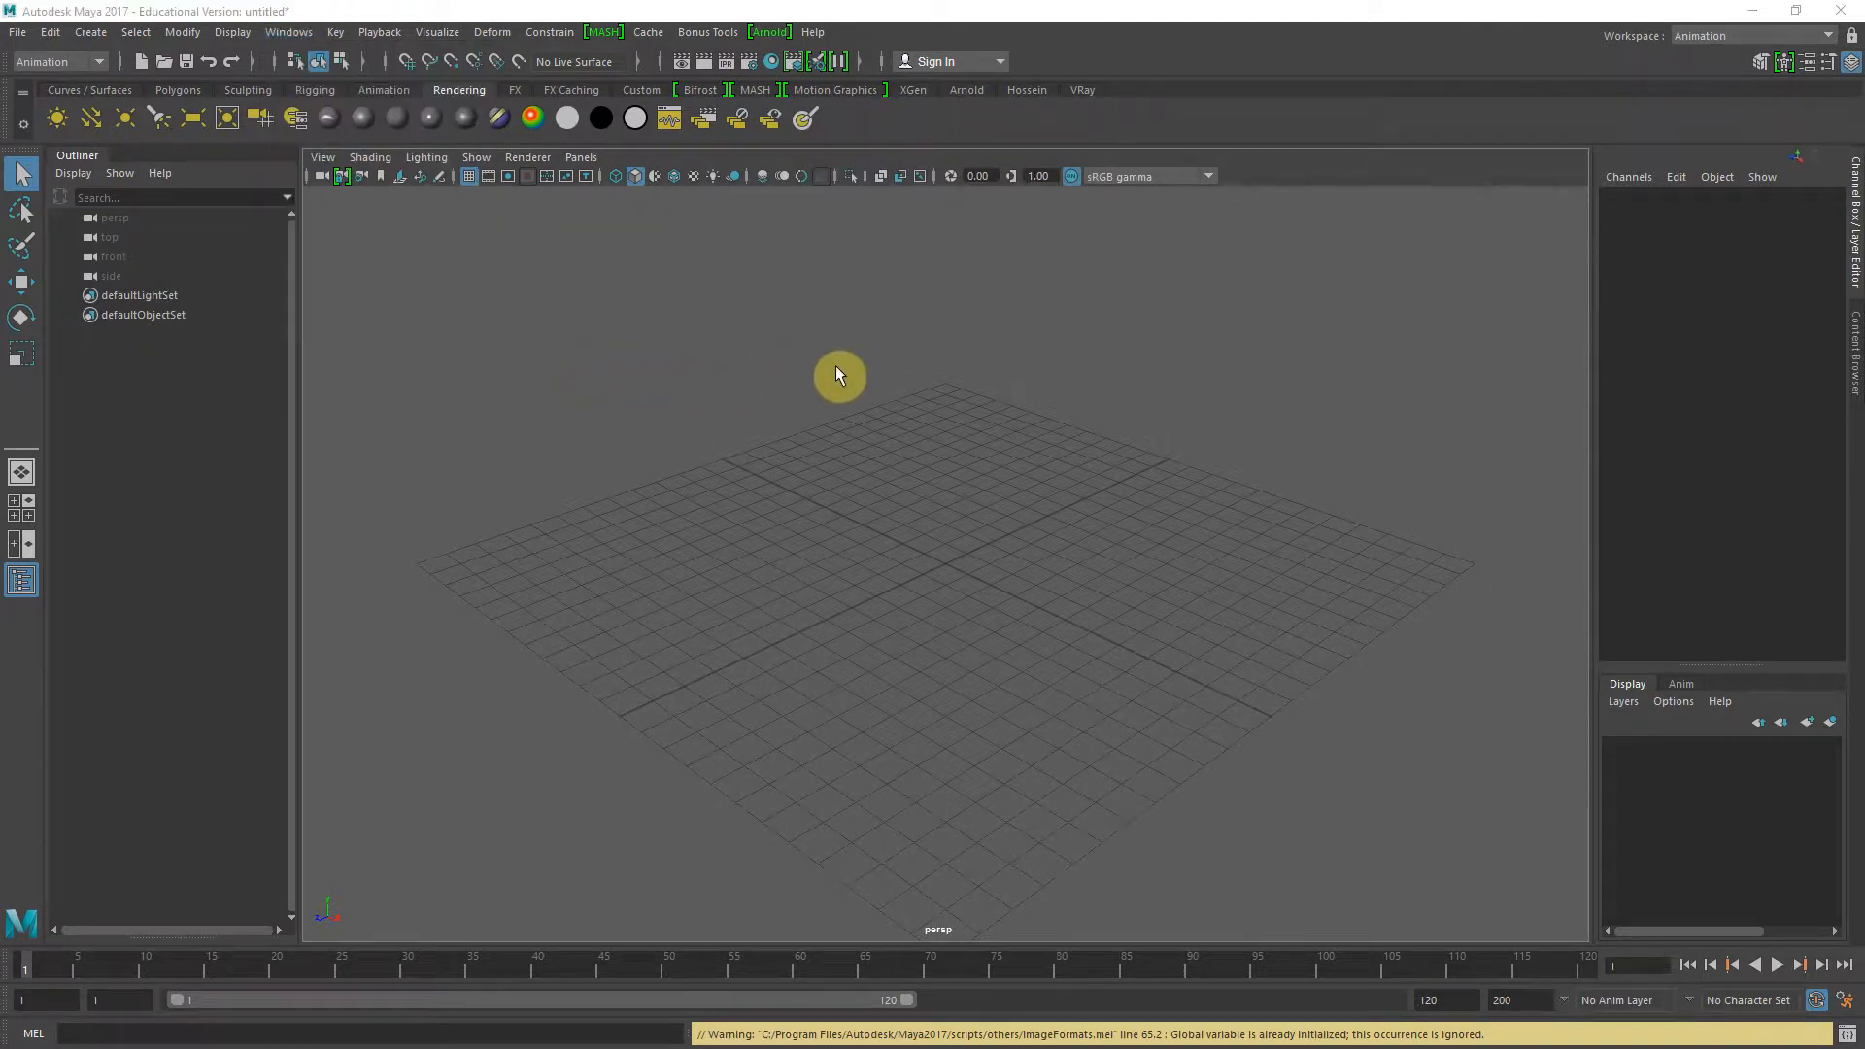
Check the load state of the RenderMan, V-Ray, mental ray and Arnold (mtoa.mll) plug-ins, and close the Plug-in Manager
{"action": "left_click_drag", "start_coordinate": [1864, 286], "coordinate": [839, 159]}
{"action": "left_click_drag", "start_coordinate": [1011, 573], "coordinate": [970, 894]}
{"action": "scroll", "coordinate": [937, 689], "scroll_direction": "down", "scroll_amount": 15}
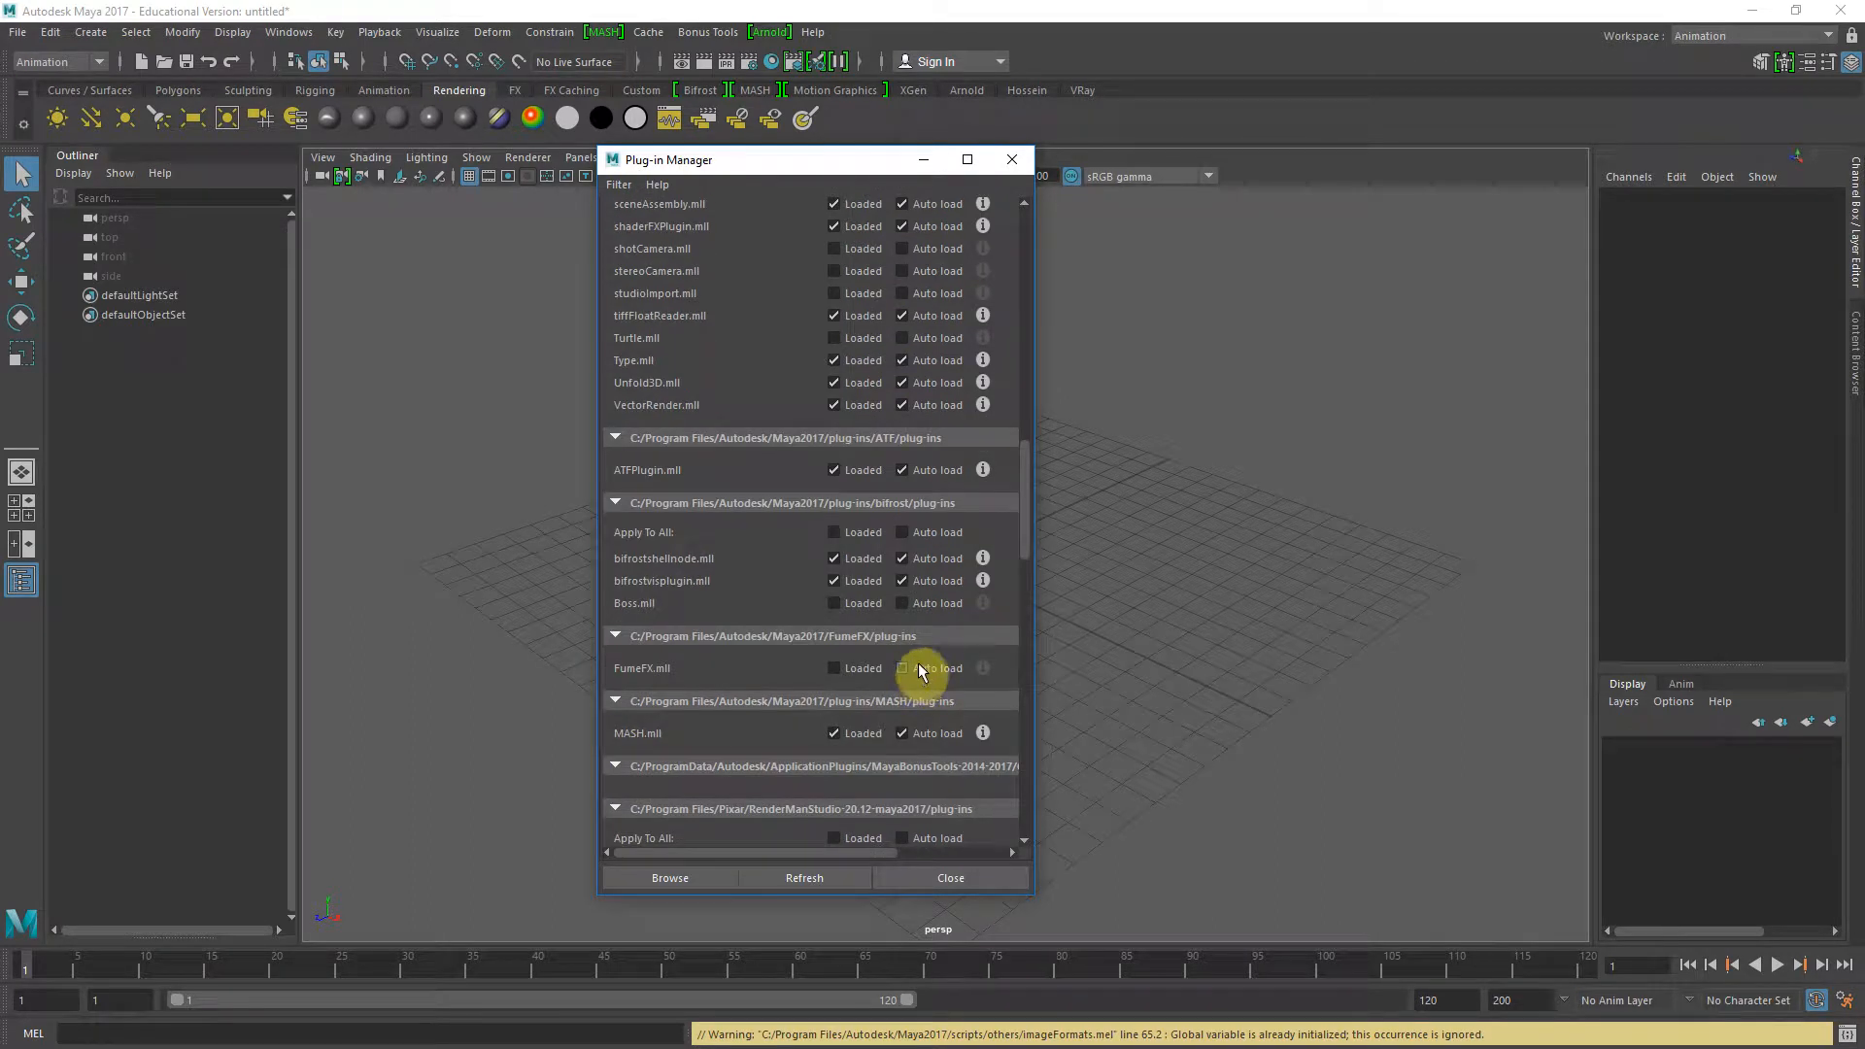
{"action": "scroll", "coordinate": [921, 665], "scroll_direction": "down", "scroll_amount": 3}
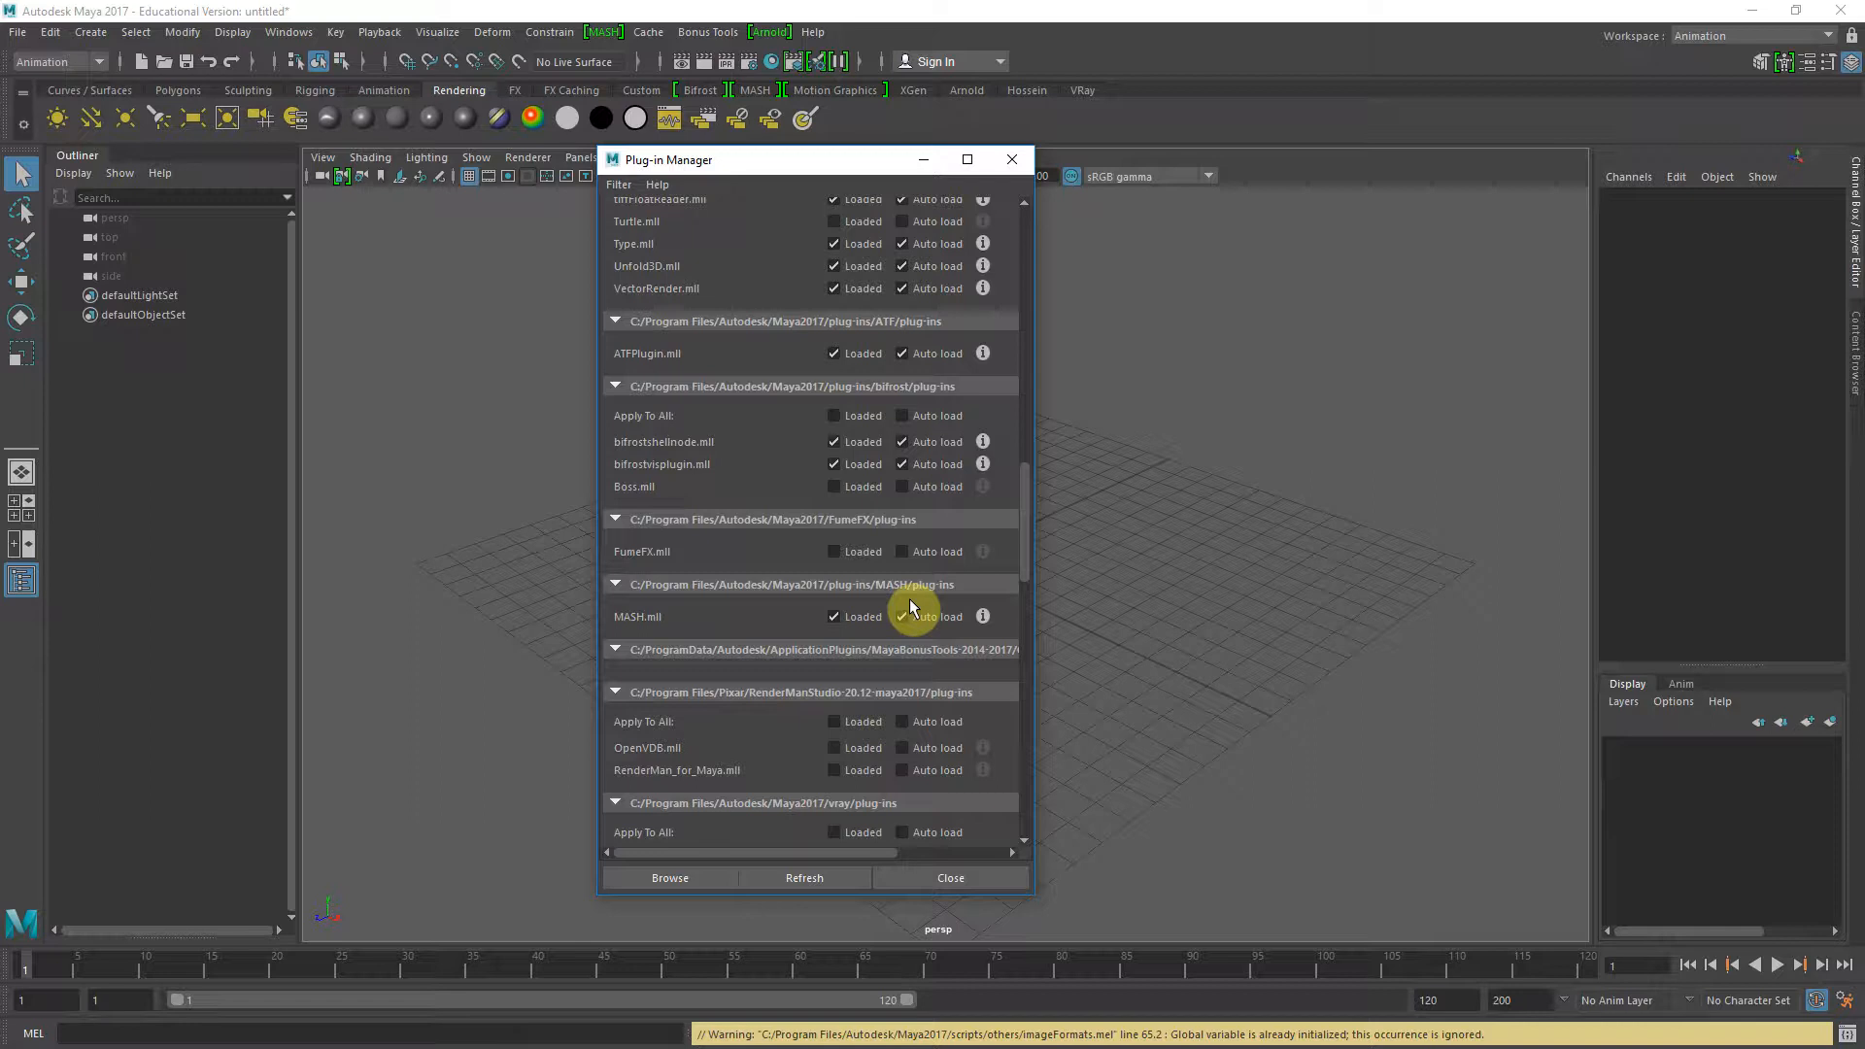
{"action": "scroll", "coordinate": [899, 593], "scroll_direction": "down", "scroll_amount": 3}
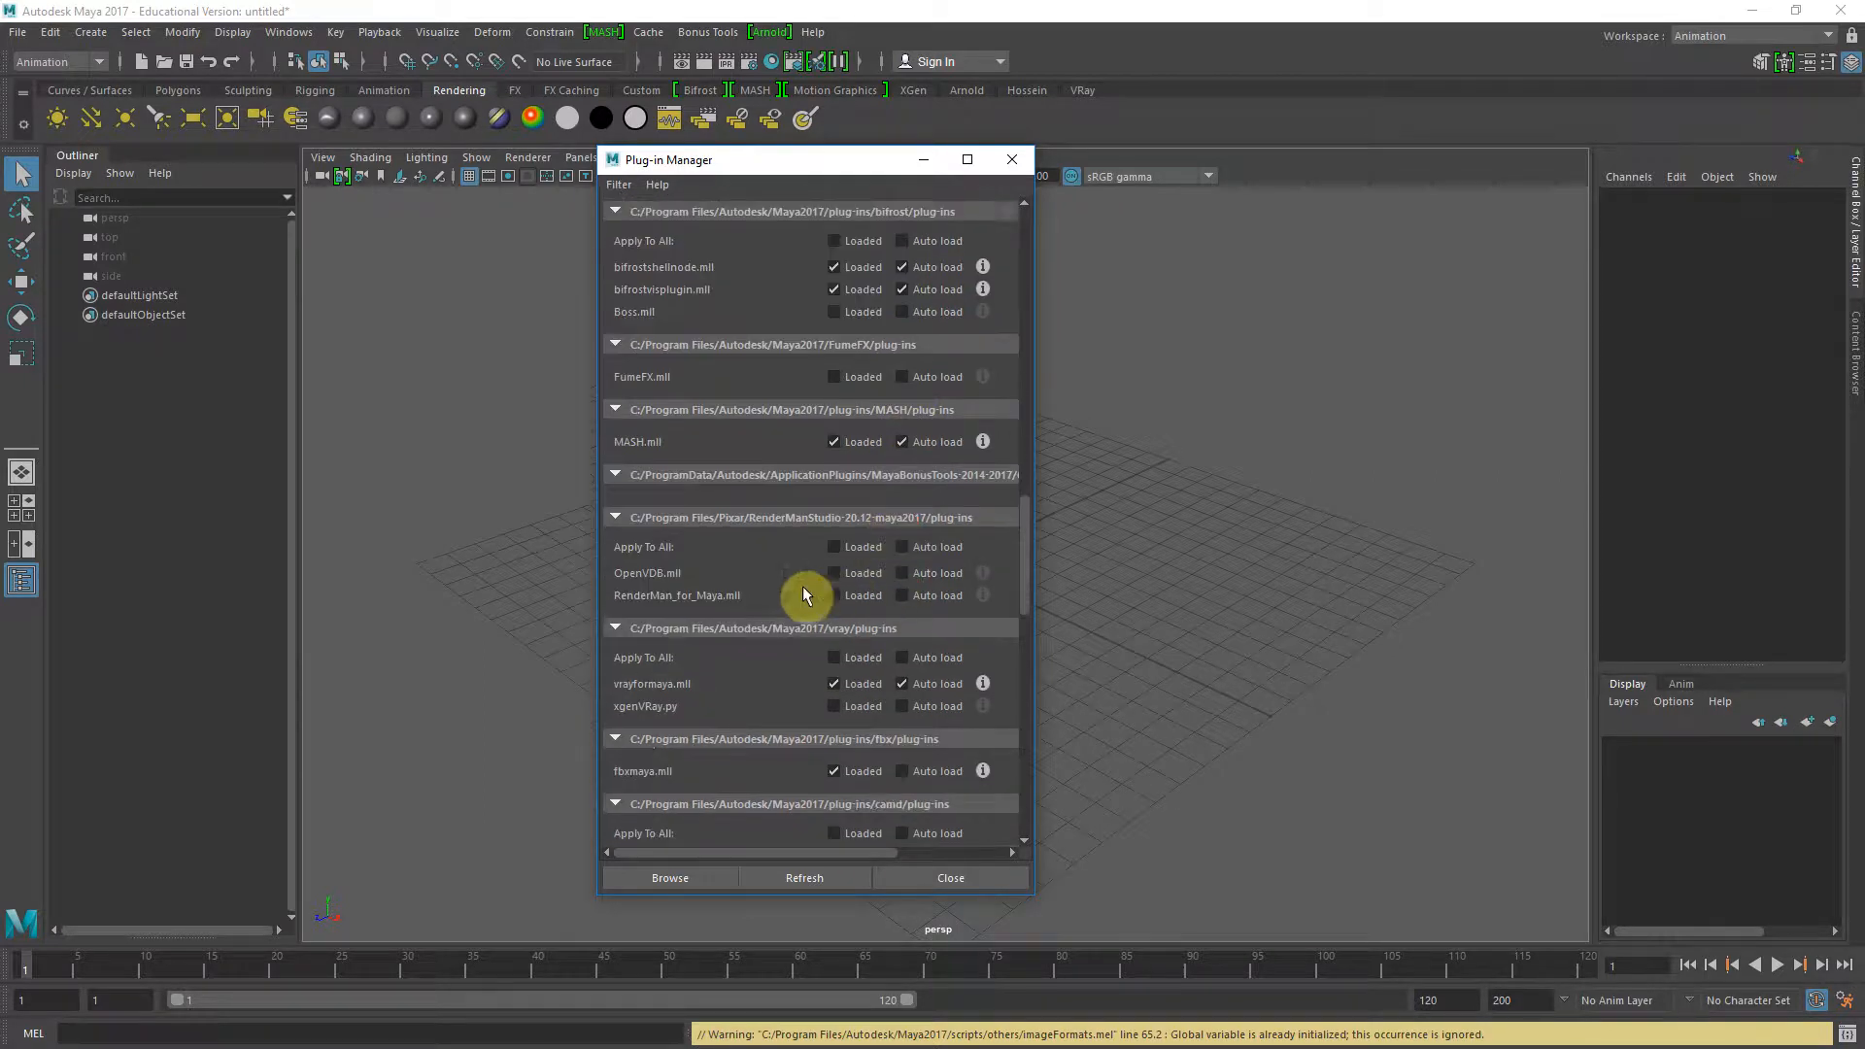
{"action": "scroll", "coordinate": [818, 603], "scroll_direction": "down", "scroll_amount": 2}
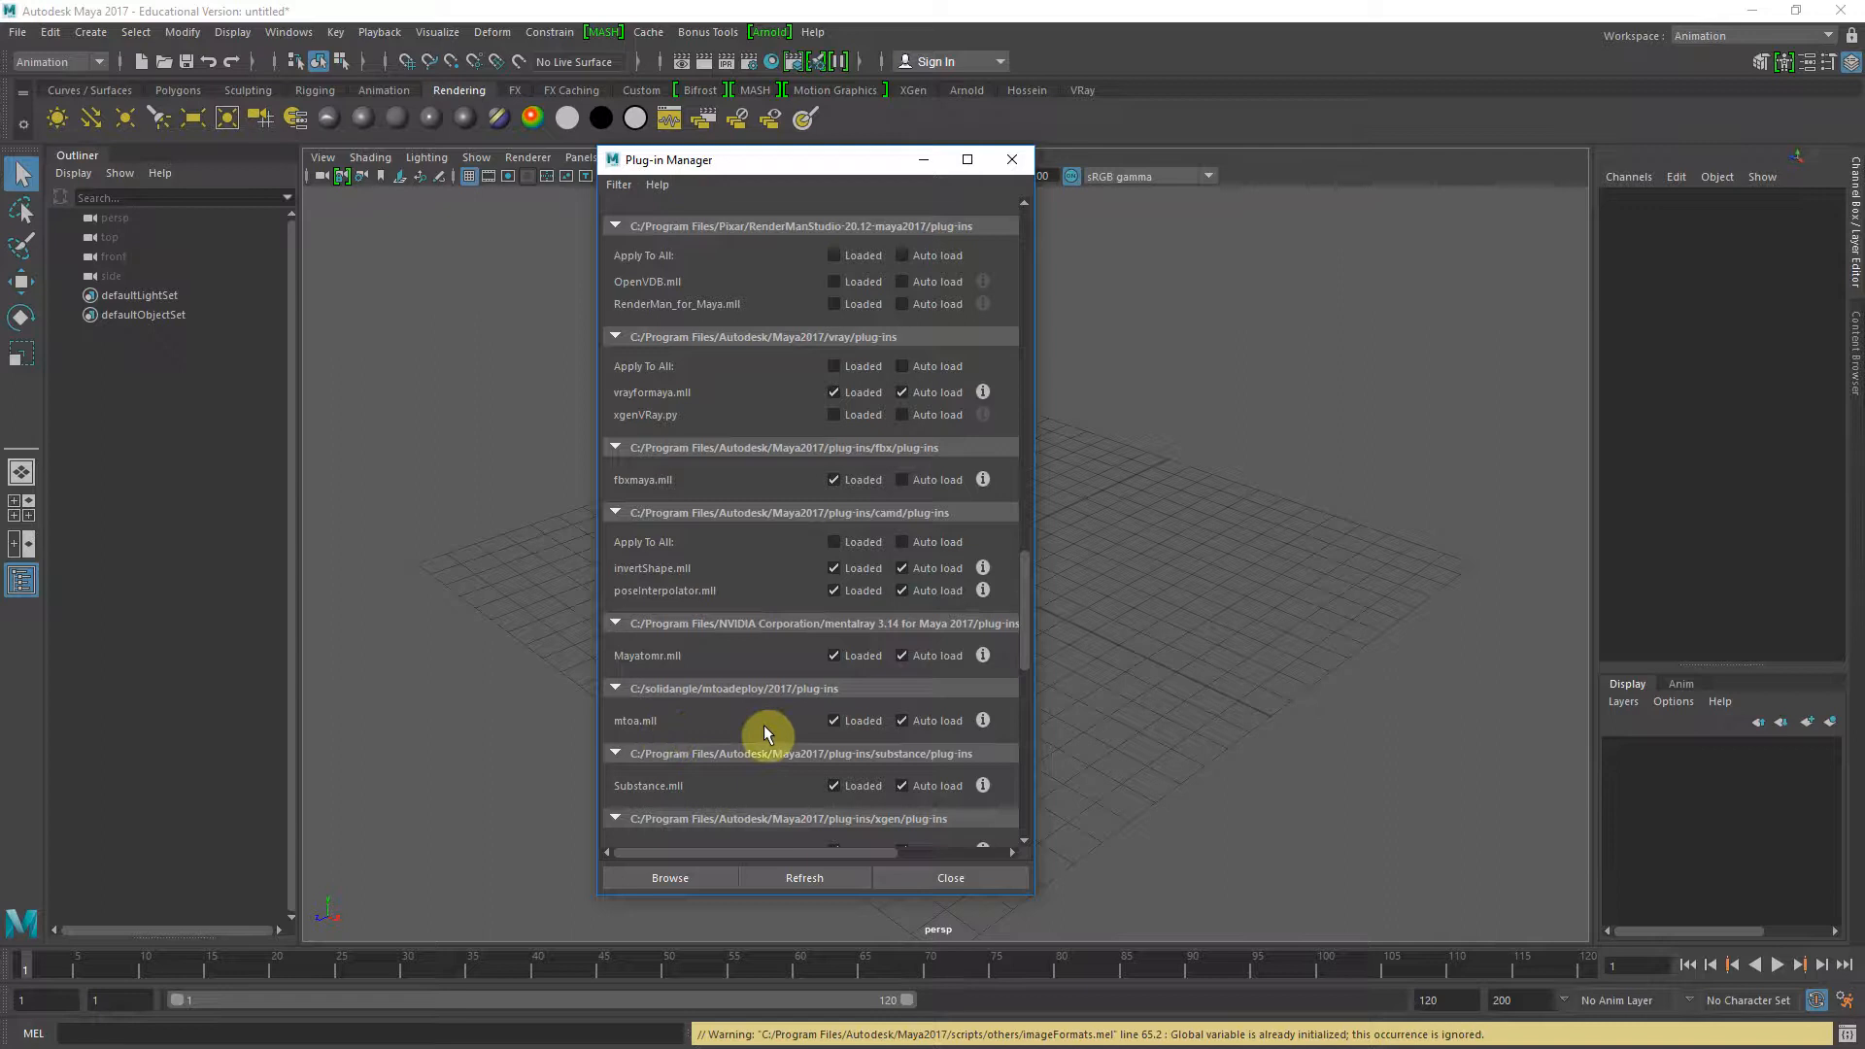
{"action": "left_click", "coordinate": [952, 877]}
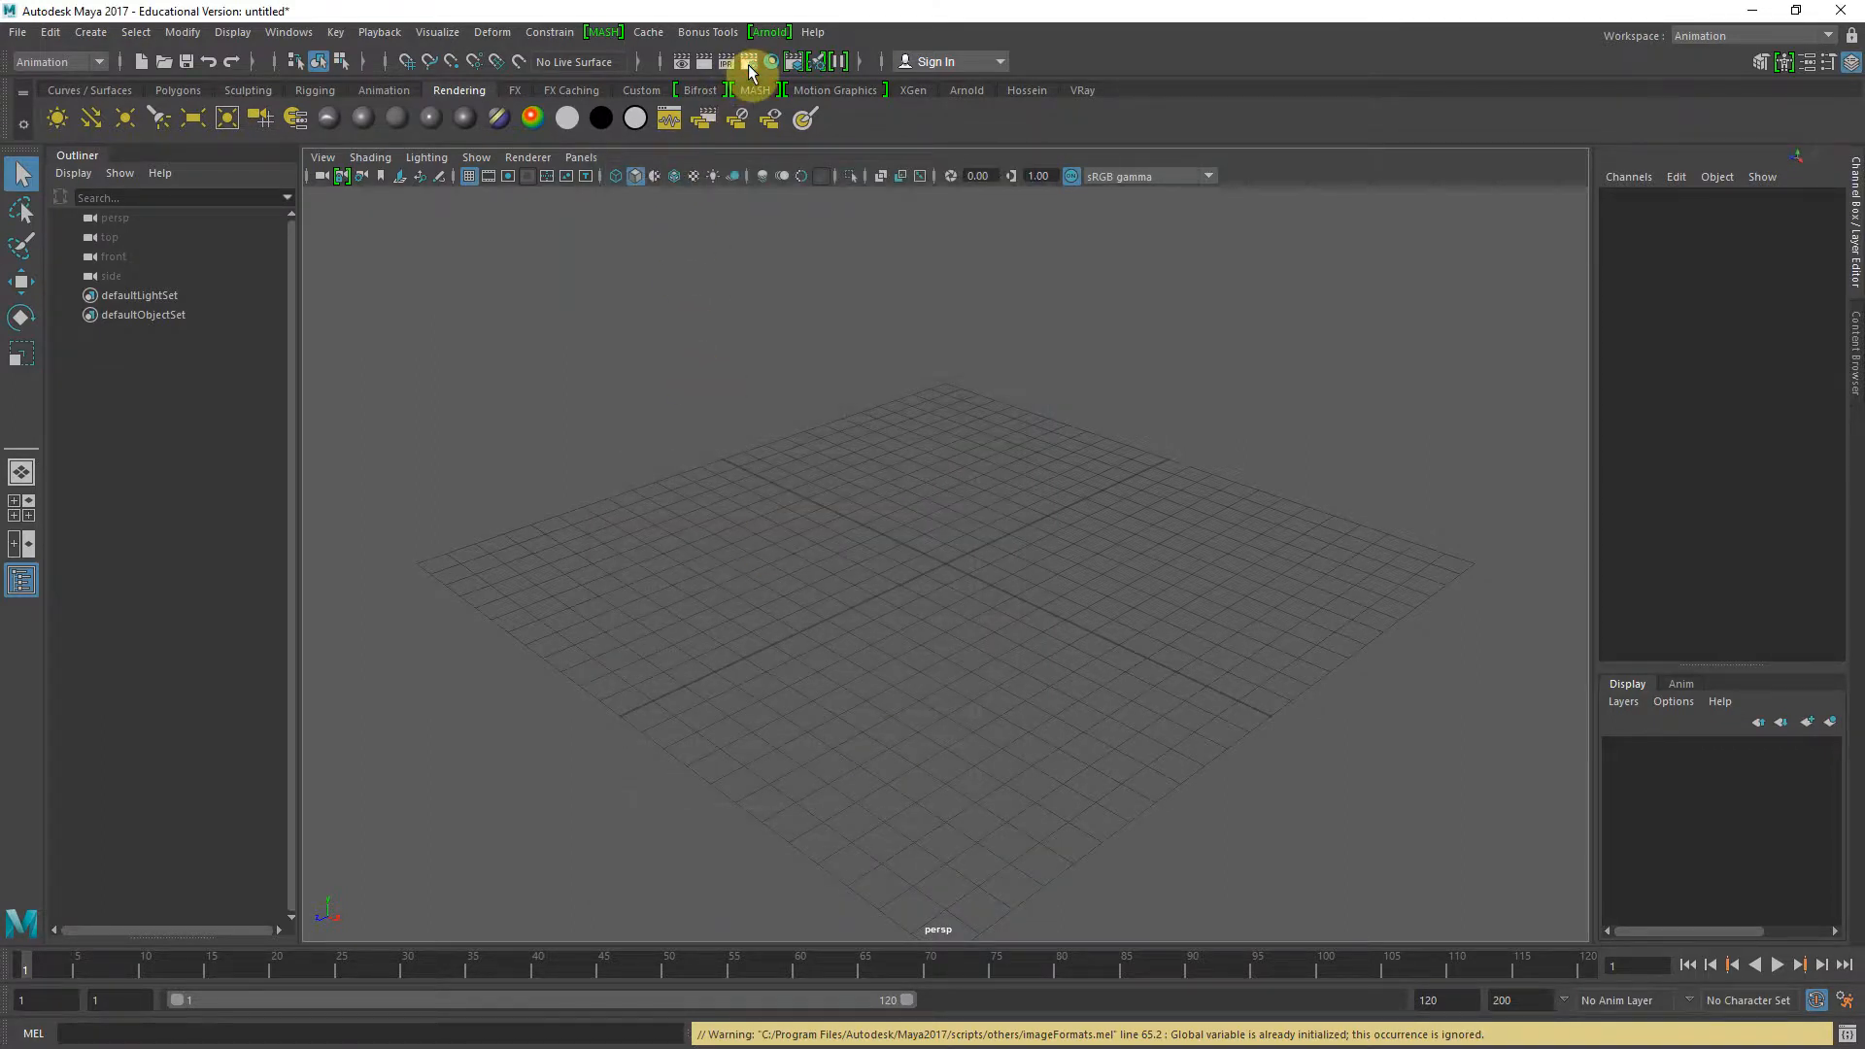
Open the Render Settings with Arnold Renderer as the renderer and display the Arnold sampling settings
{"action": "left_click", "coordinate": [748, 71]}
{"action": "left_click", "coordinate": [1471, 195]}
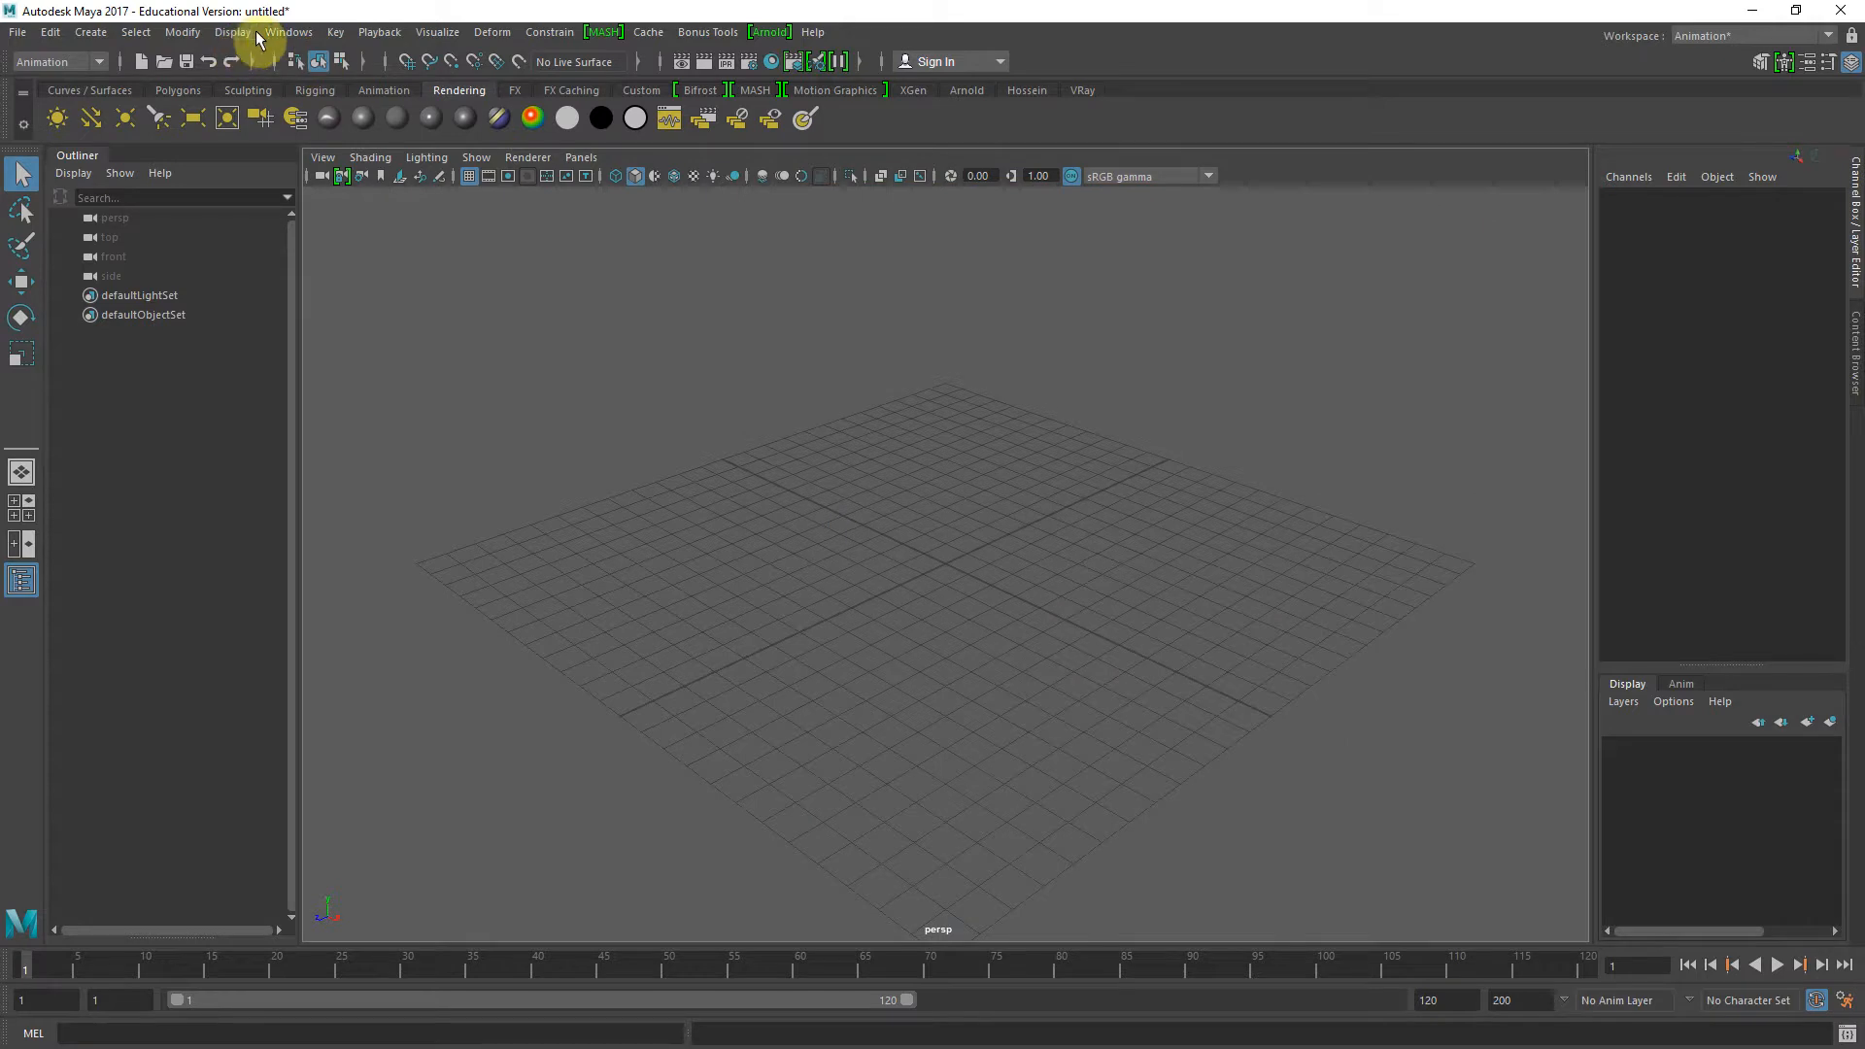
{"action": "left_click", "coordinate": [285, 33]}
{"action": "mouse_move", "coordinate": [386, 177]}
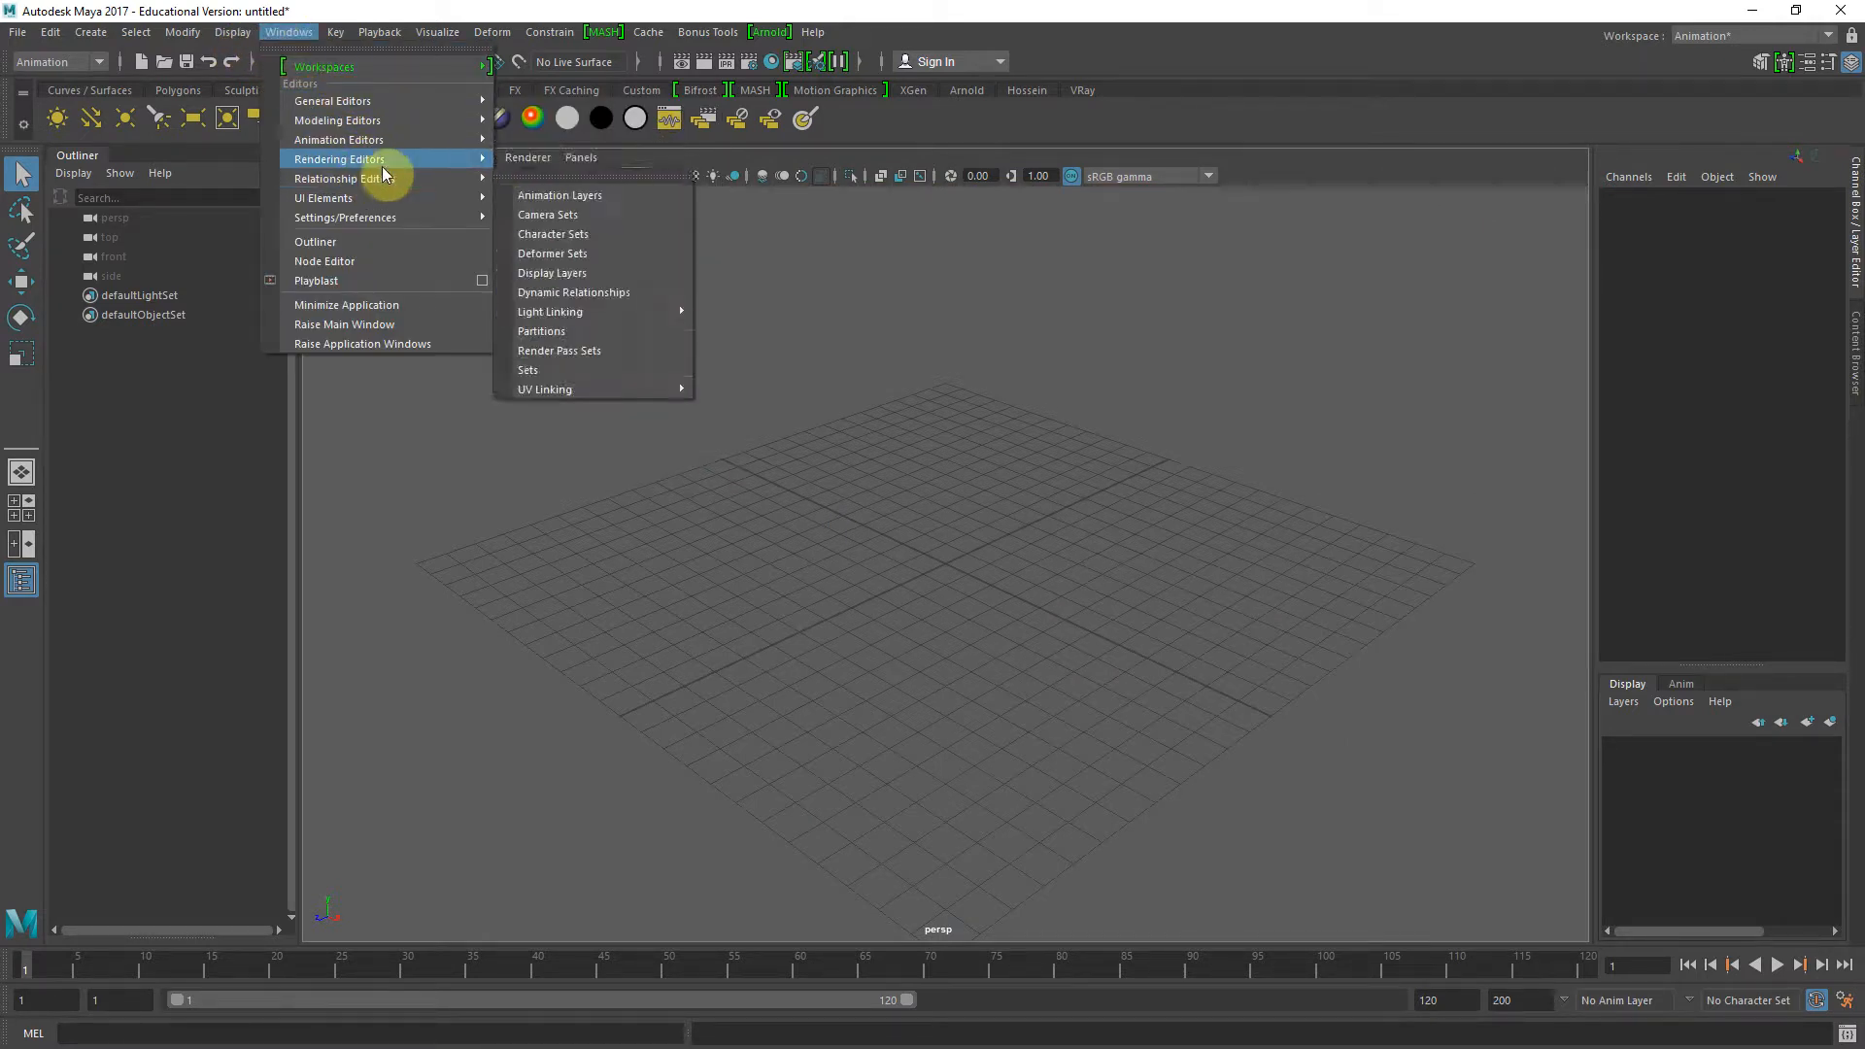
{"action": "left_click", "coordinate": [573, 198]}
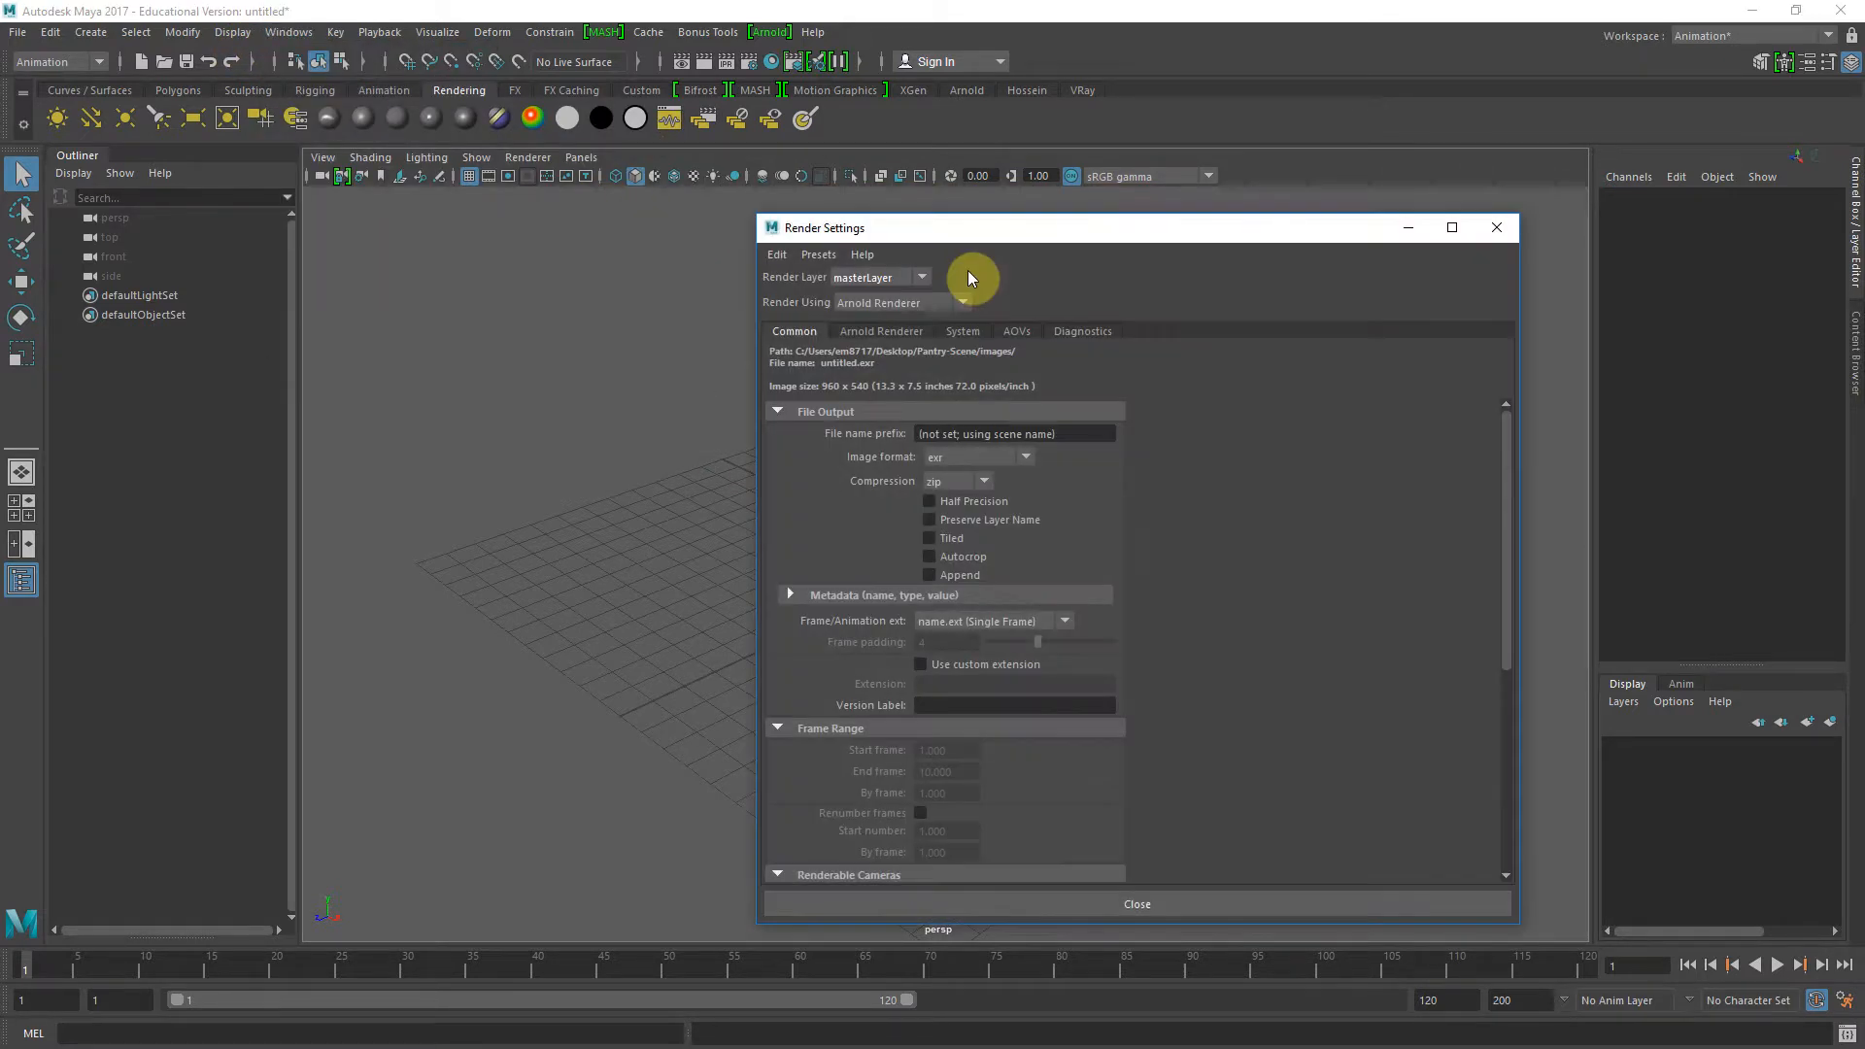
{"action": "left_click", "coordinate": [956, 302]}
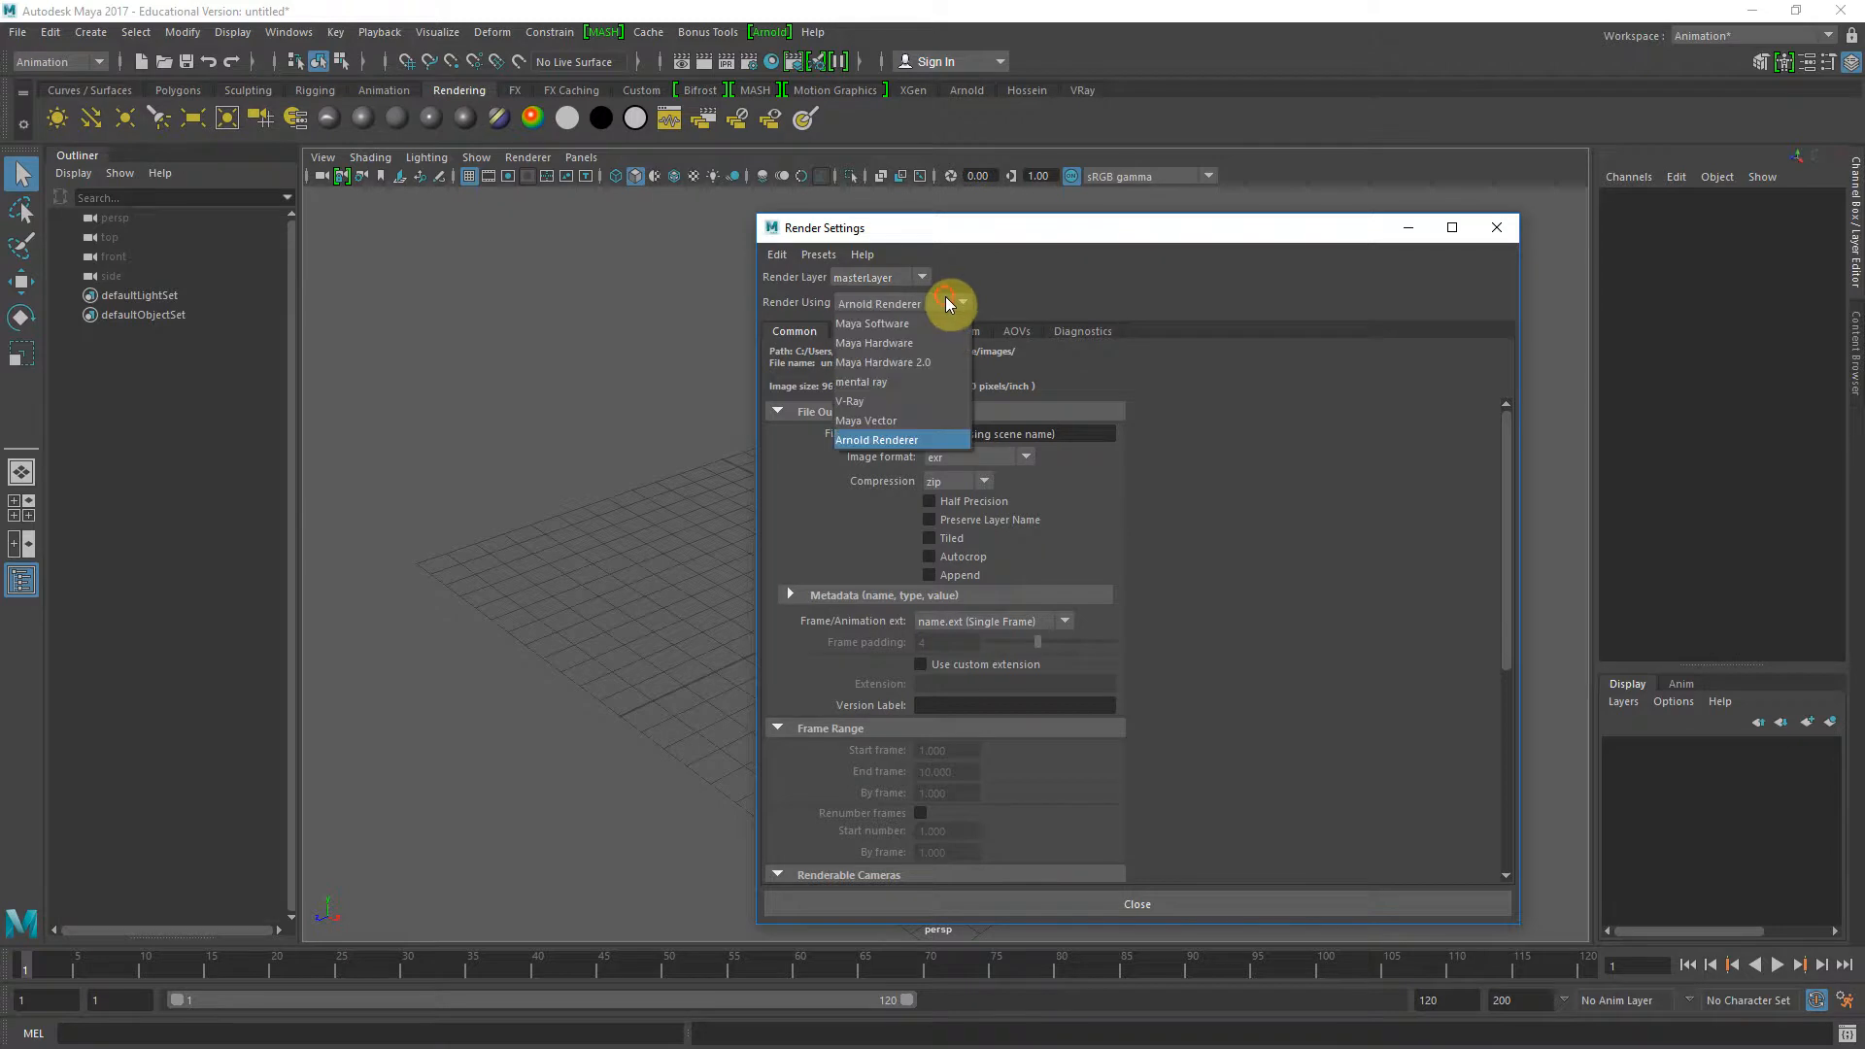
{"action": "left_click", "coordinate": [908, 439]}
{"action": "left_click", "coordinate": [881, 331]}
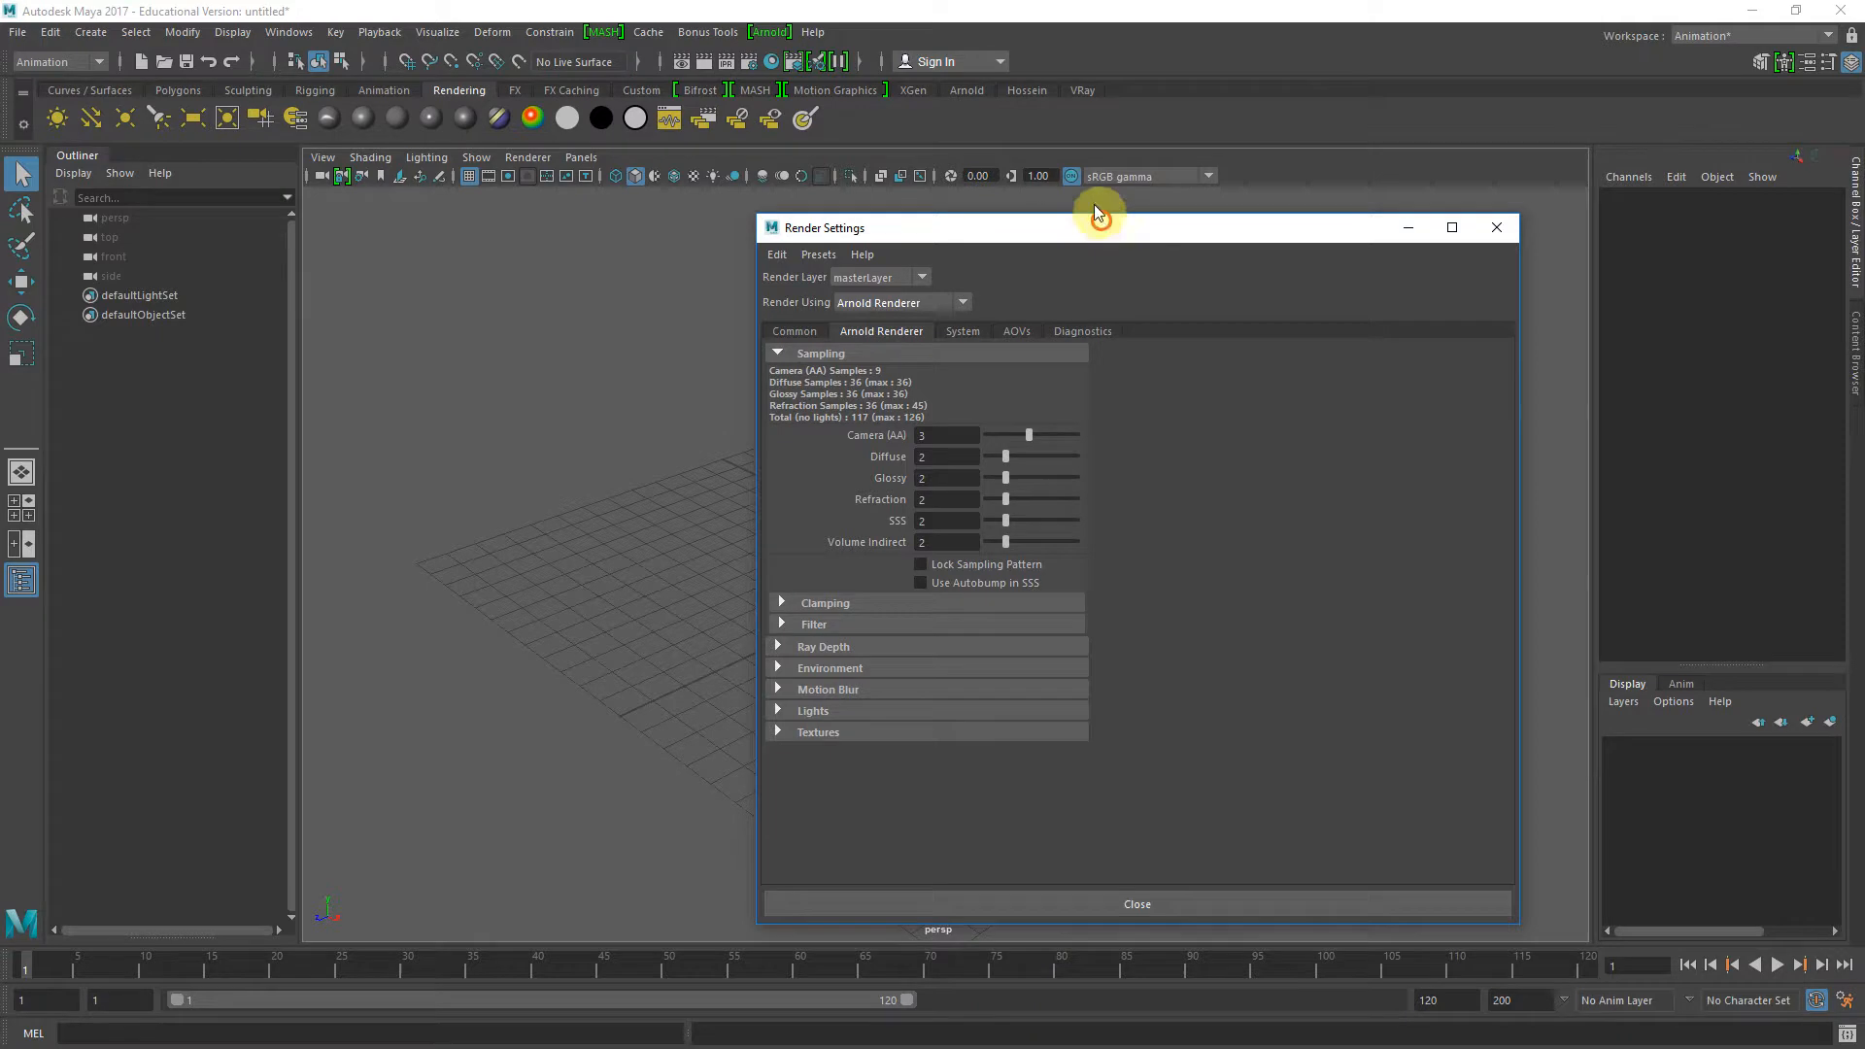
{"action": "left_click_drag", "start_coordinate": [1098, 214], "coordinate": [1072, 116]}
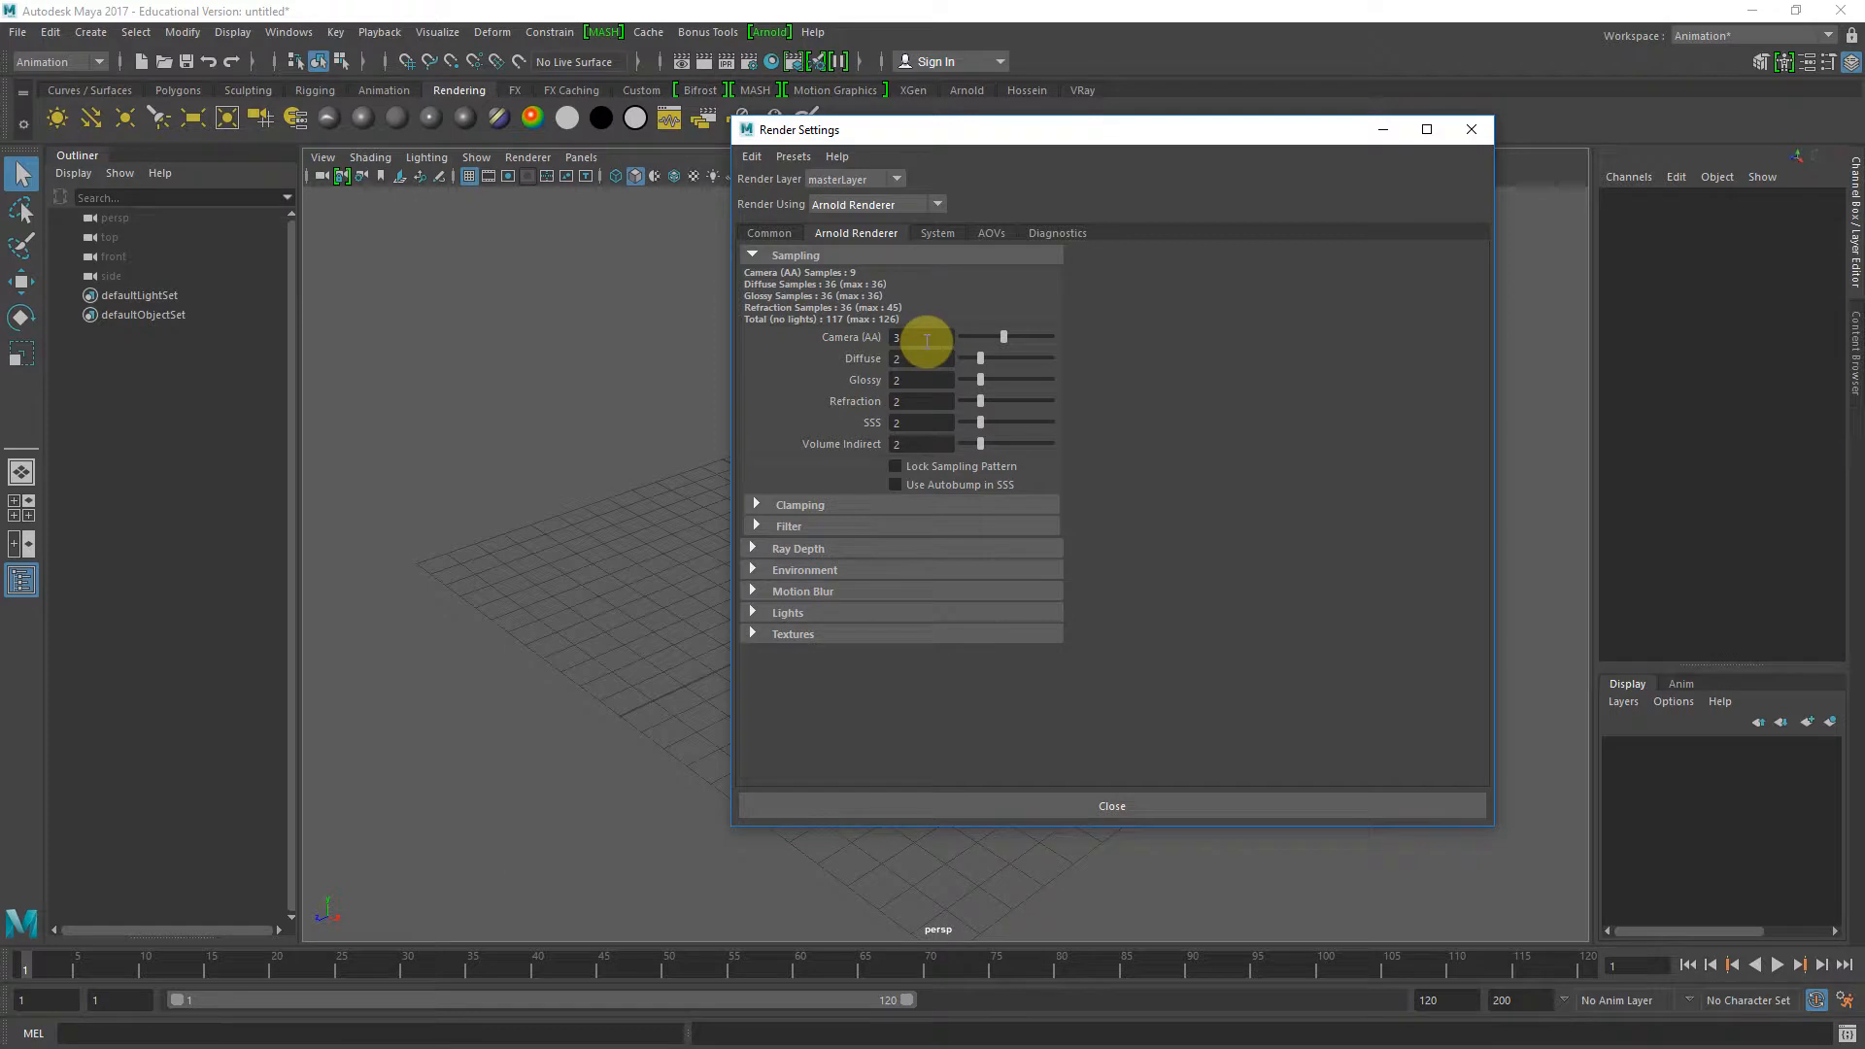
Open the recent scene Pantry.mb without saving the untitled scene
{"action": "left_click", "coordinate": [18, 32]}
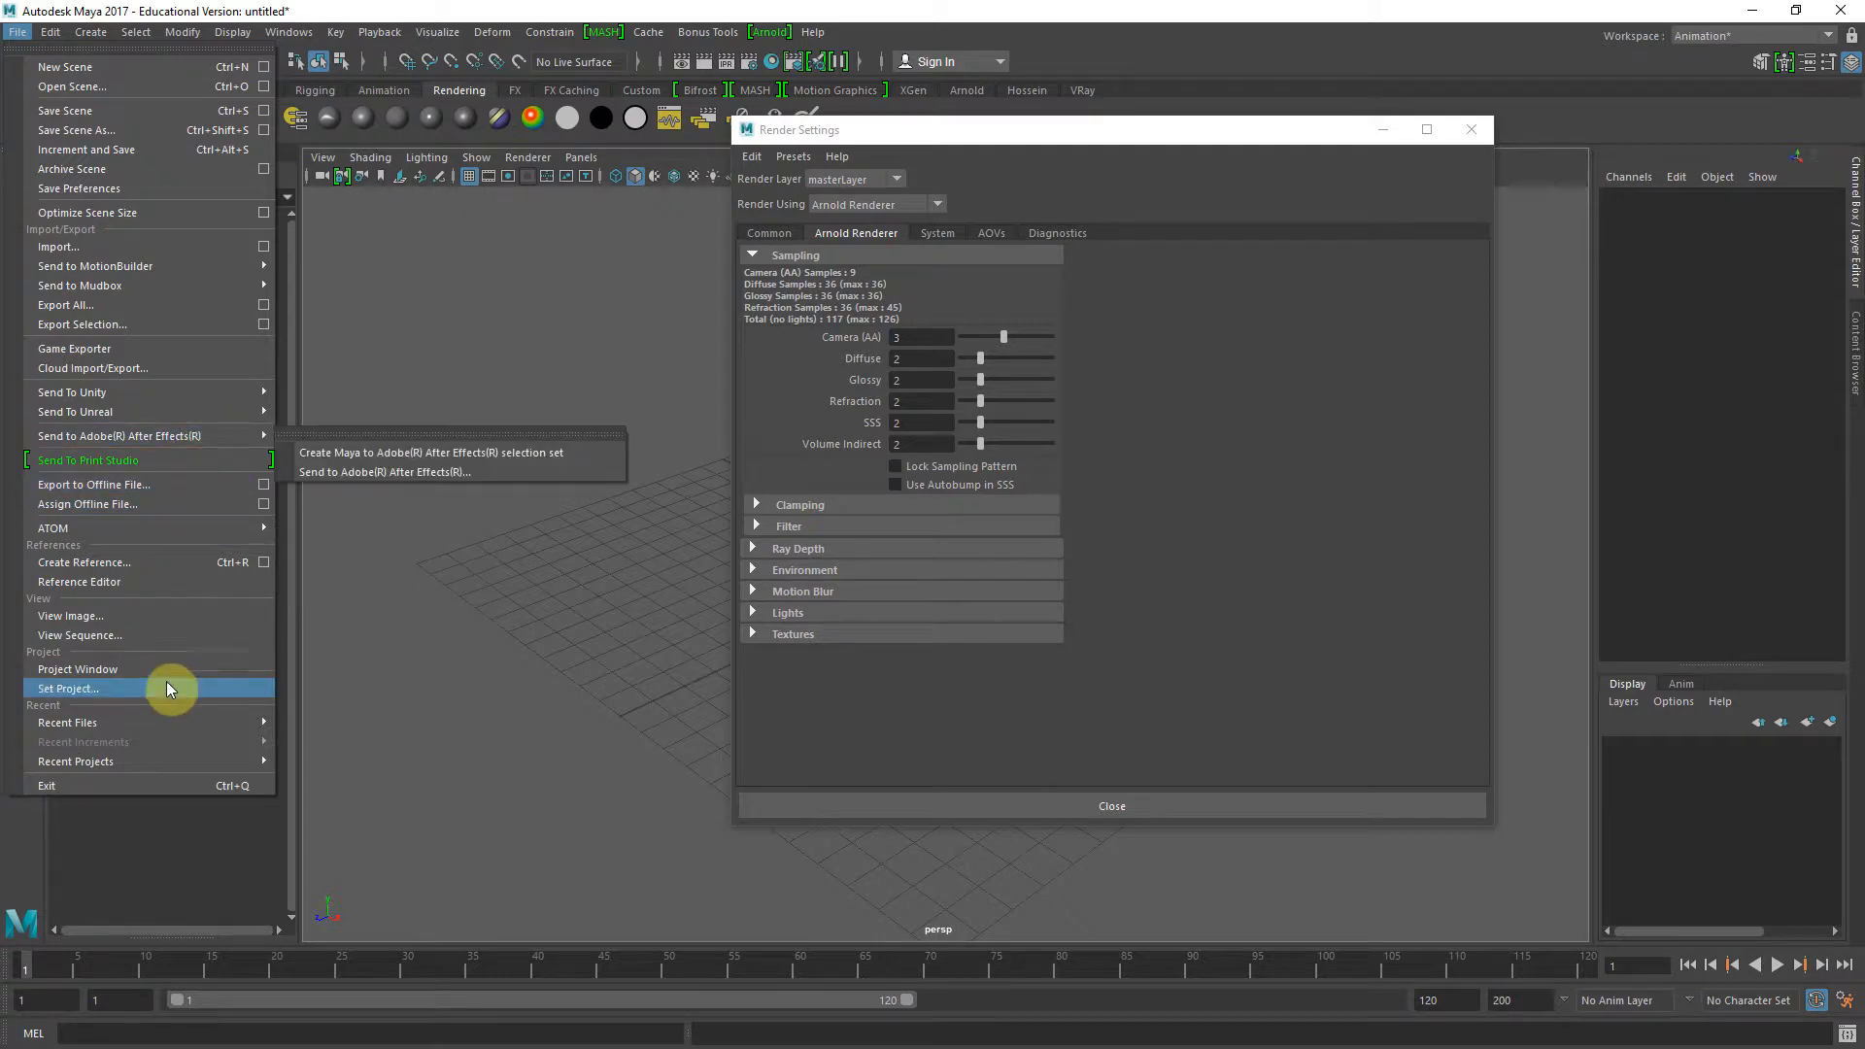
{"action": "mouse_move", "coordinate": [185, 724]}
{"action": "left_click", "coordinate": [333, 724]}
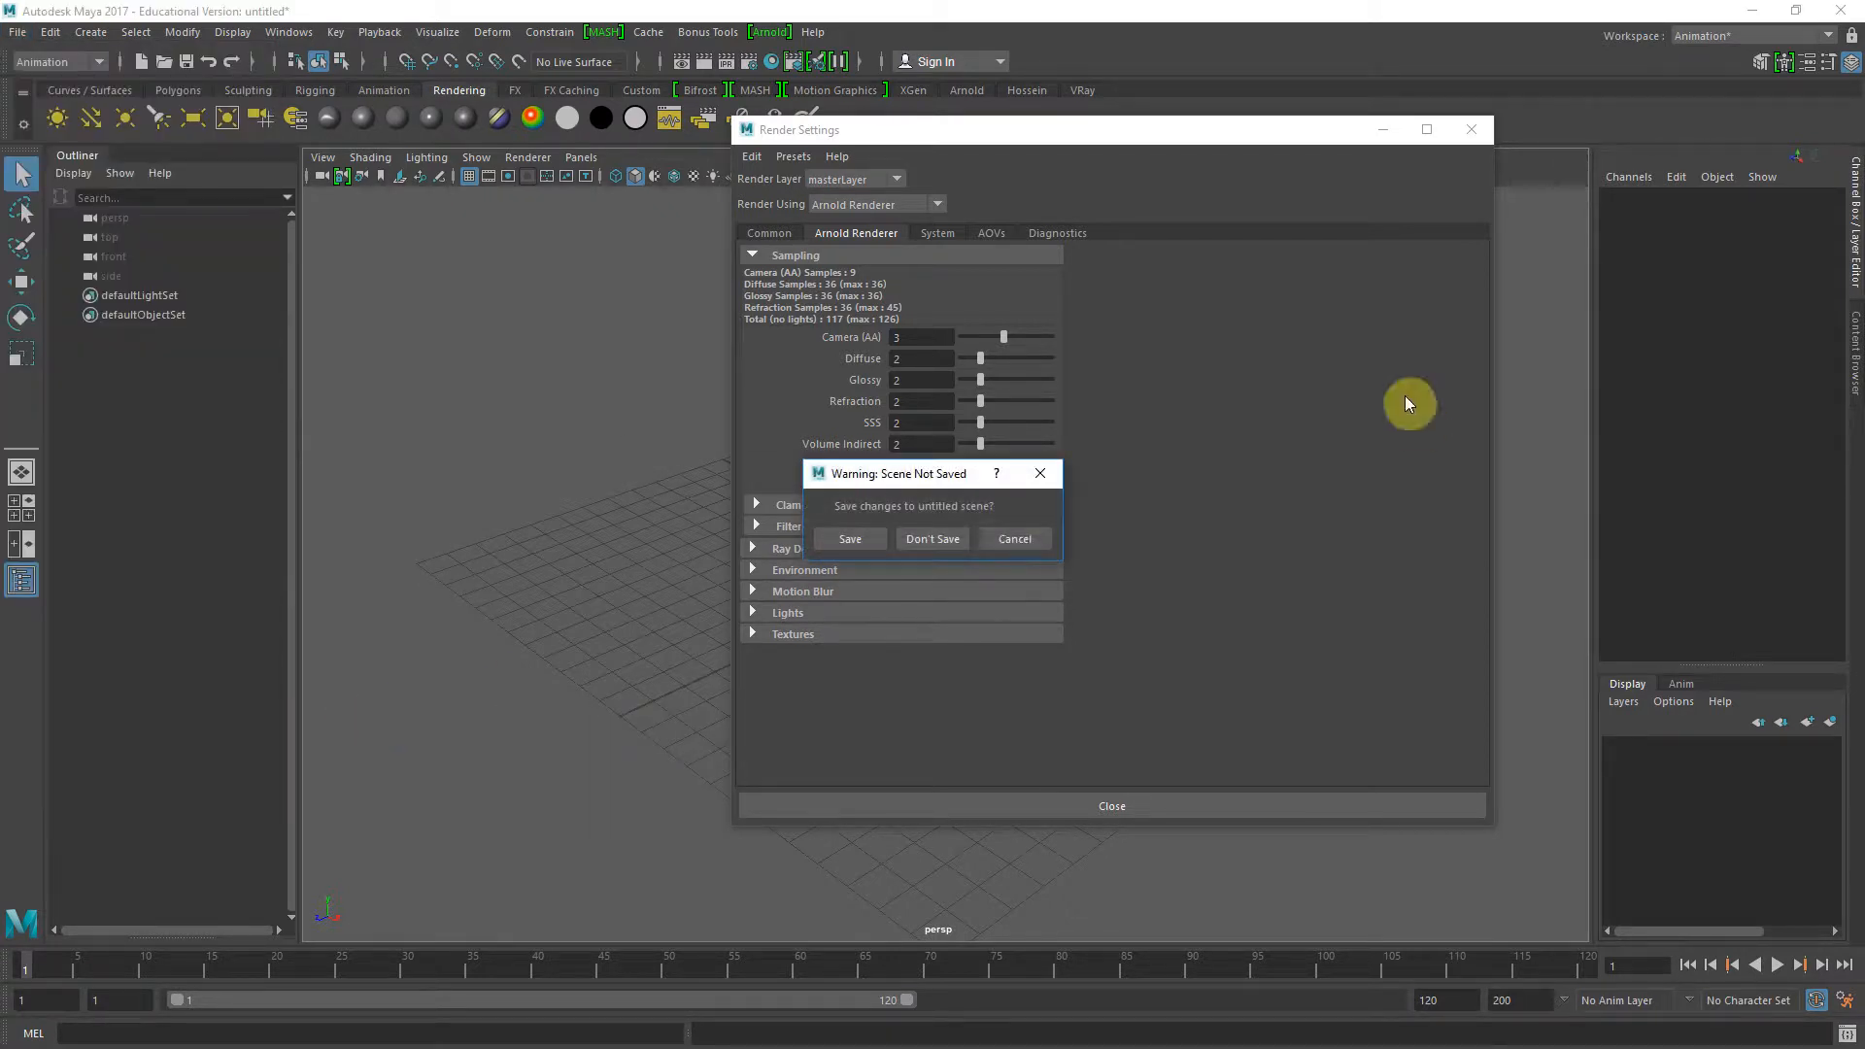
{"action": "left_click", "coordinate": [967, 549]}
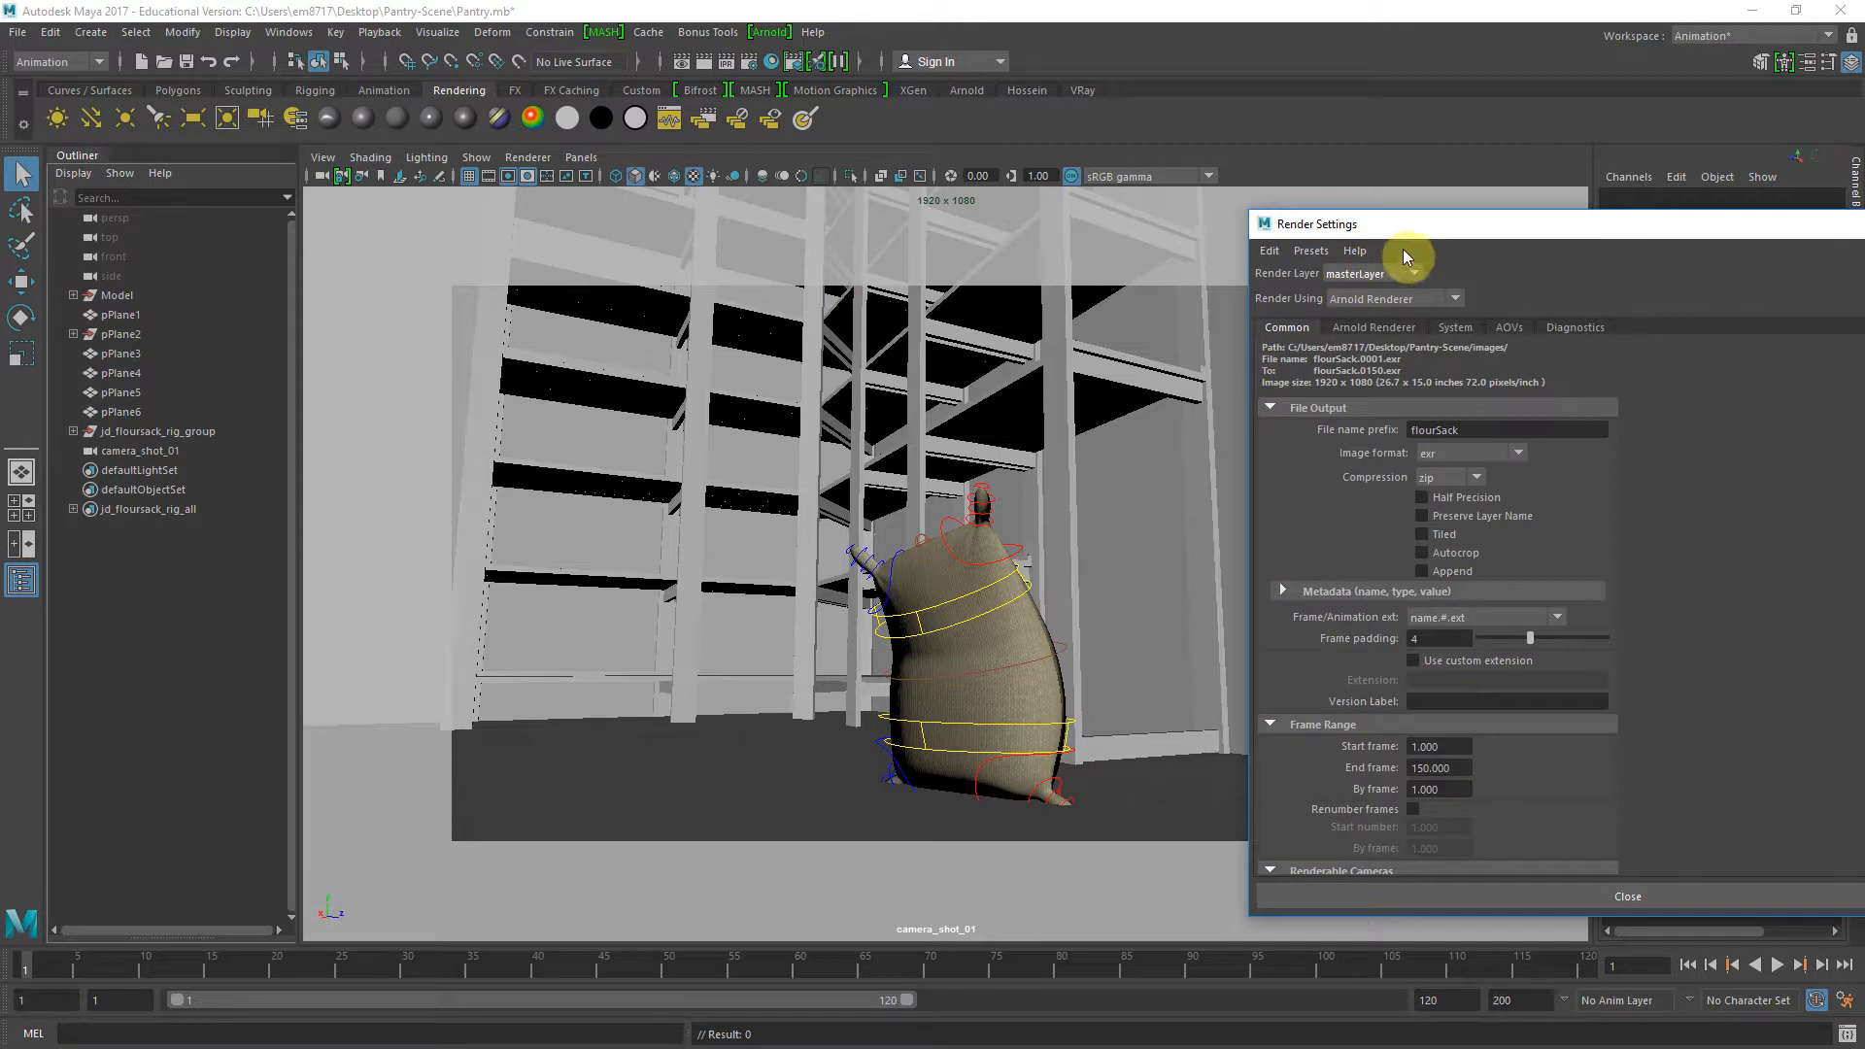
Set the SSS and Volume Indirect samples to 0 in the Arnold sampling settings
{"action": "left_click_drag", "start_coordinate": [1403, 249], "coordinate": [523, 149]}
{"action": "left_click", "coordinate": [483, 232]}
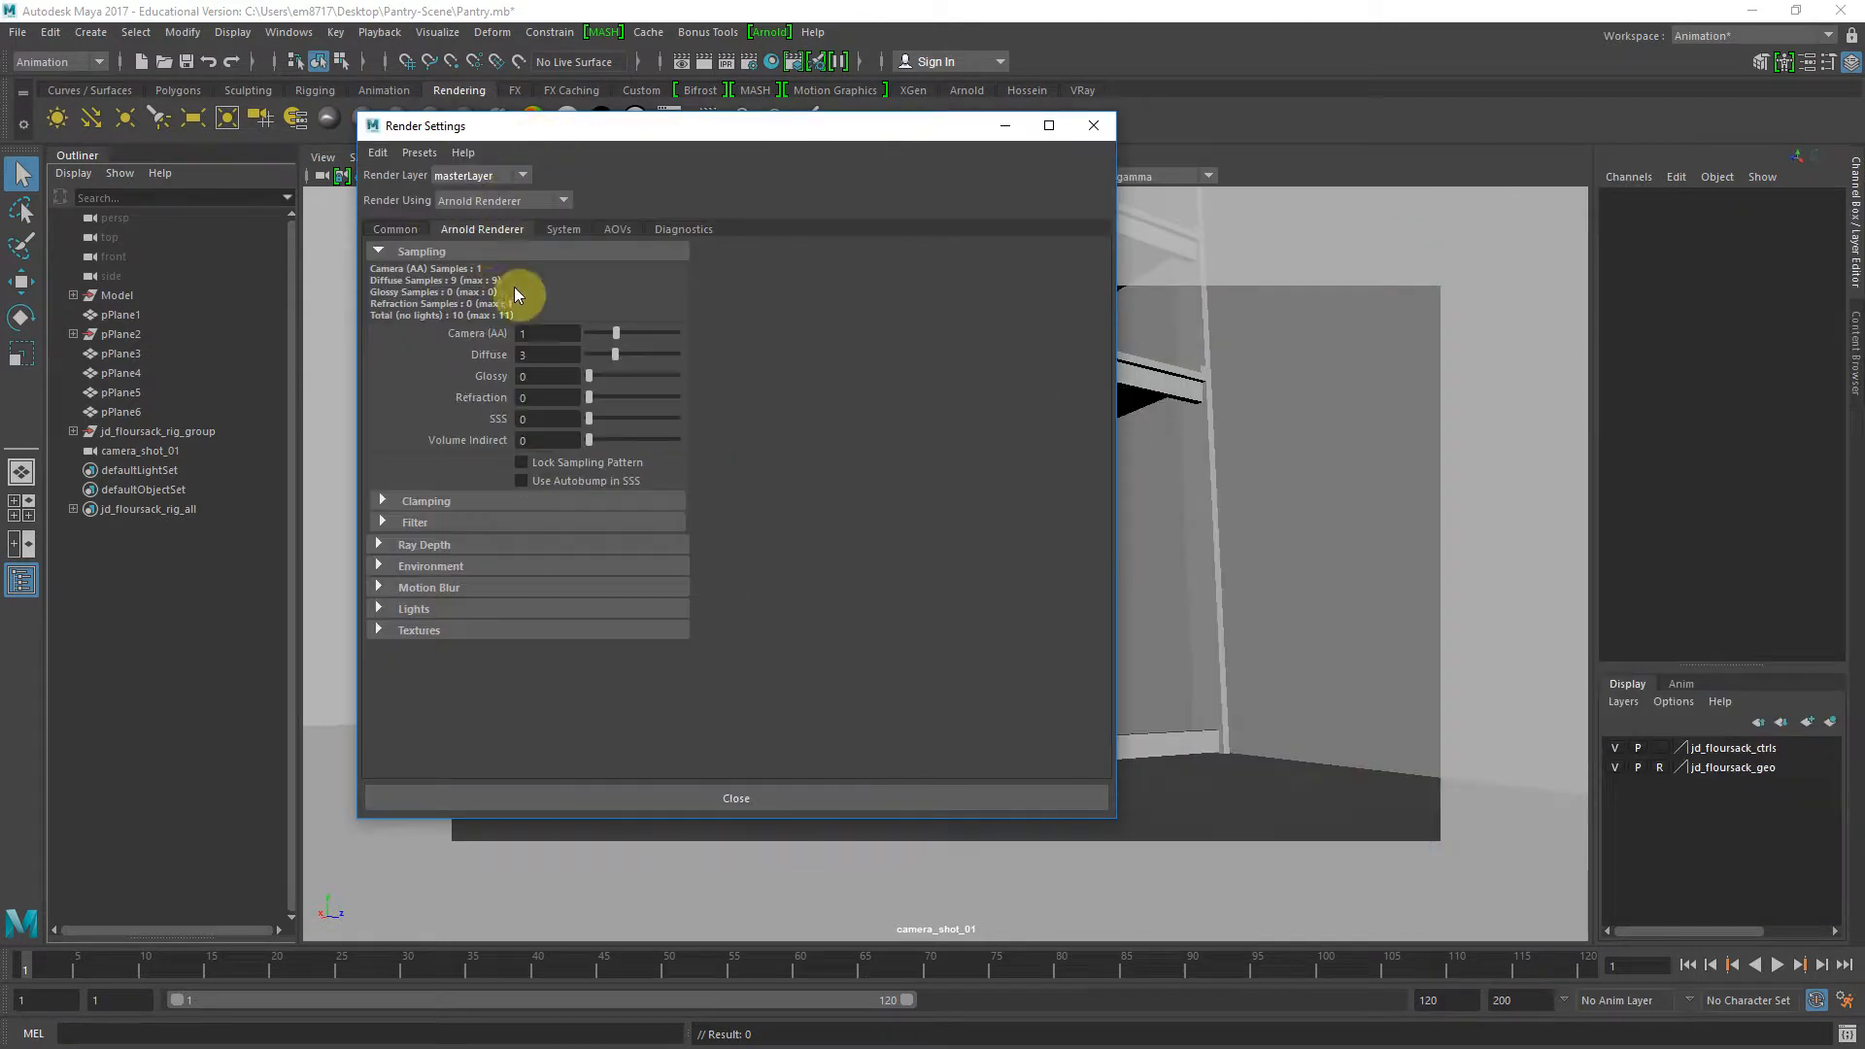
{"action": "double_click", "coordinate": [544, 332]}
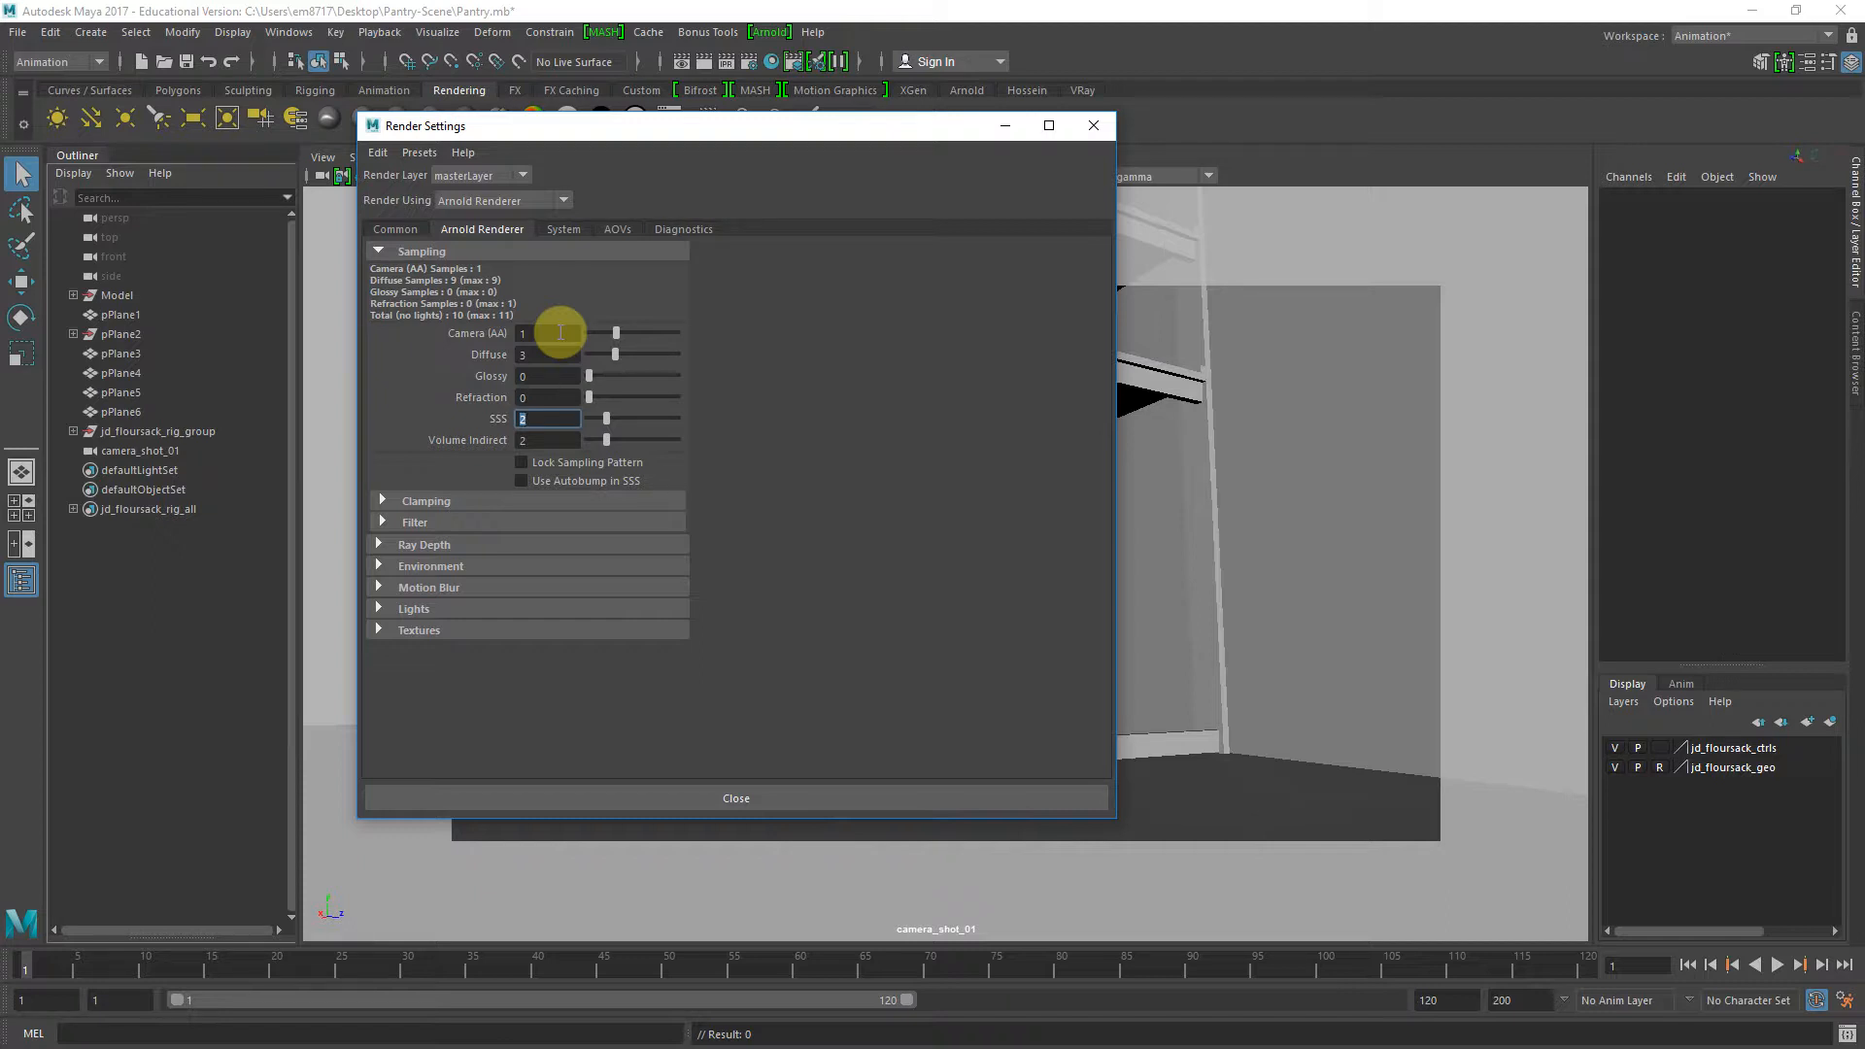
{"action": "type", "text": "0"}
{"action": "key", "text": "Tab"}
{"action": "type", "text": "0"}
{"action": "key", "text": "Return"}
Inspect the Arnold Environment options, collapse them again, and display the common render settings
{"action": "left_click", "coordinate": [540, 563]}
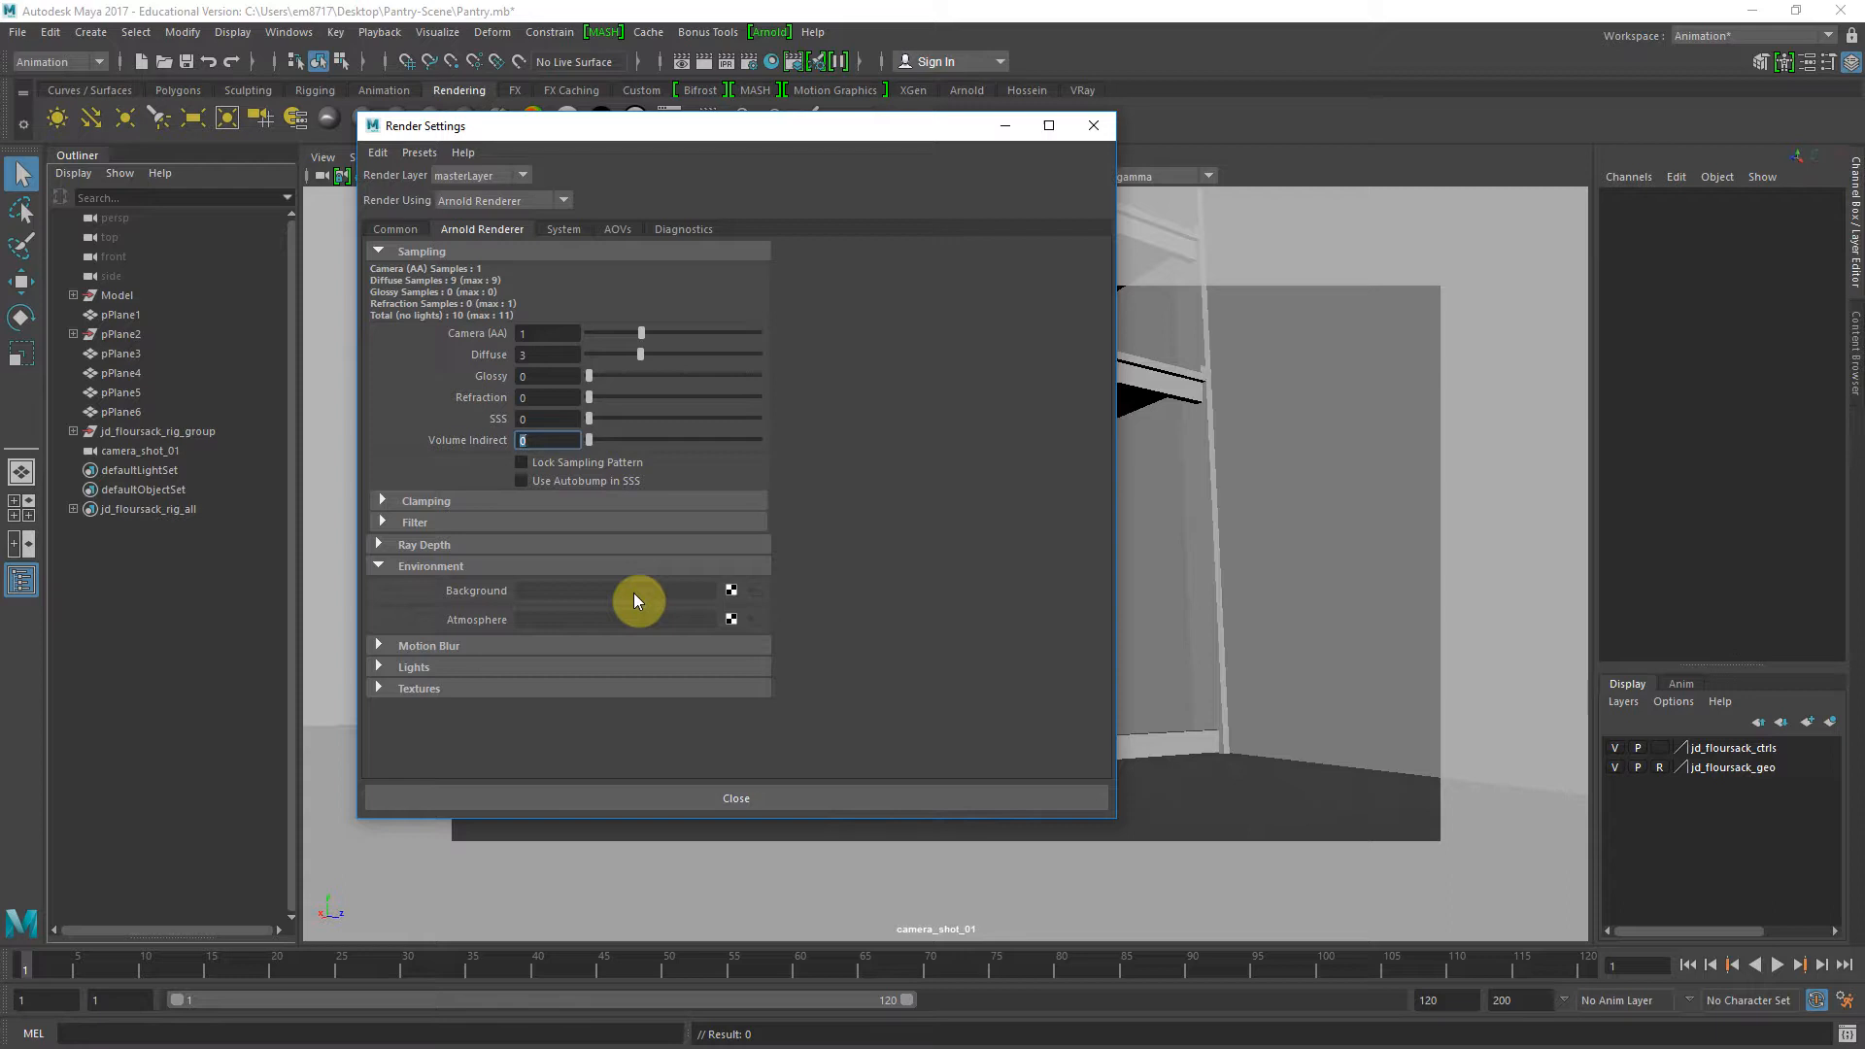
{"action": "left_click", "coordinate": [610, 567]}
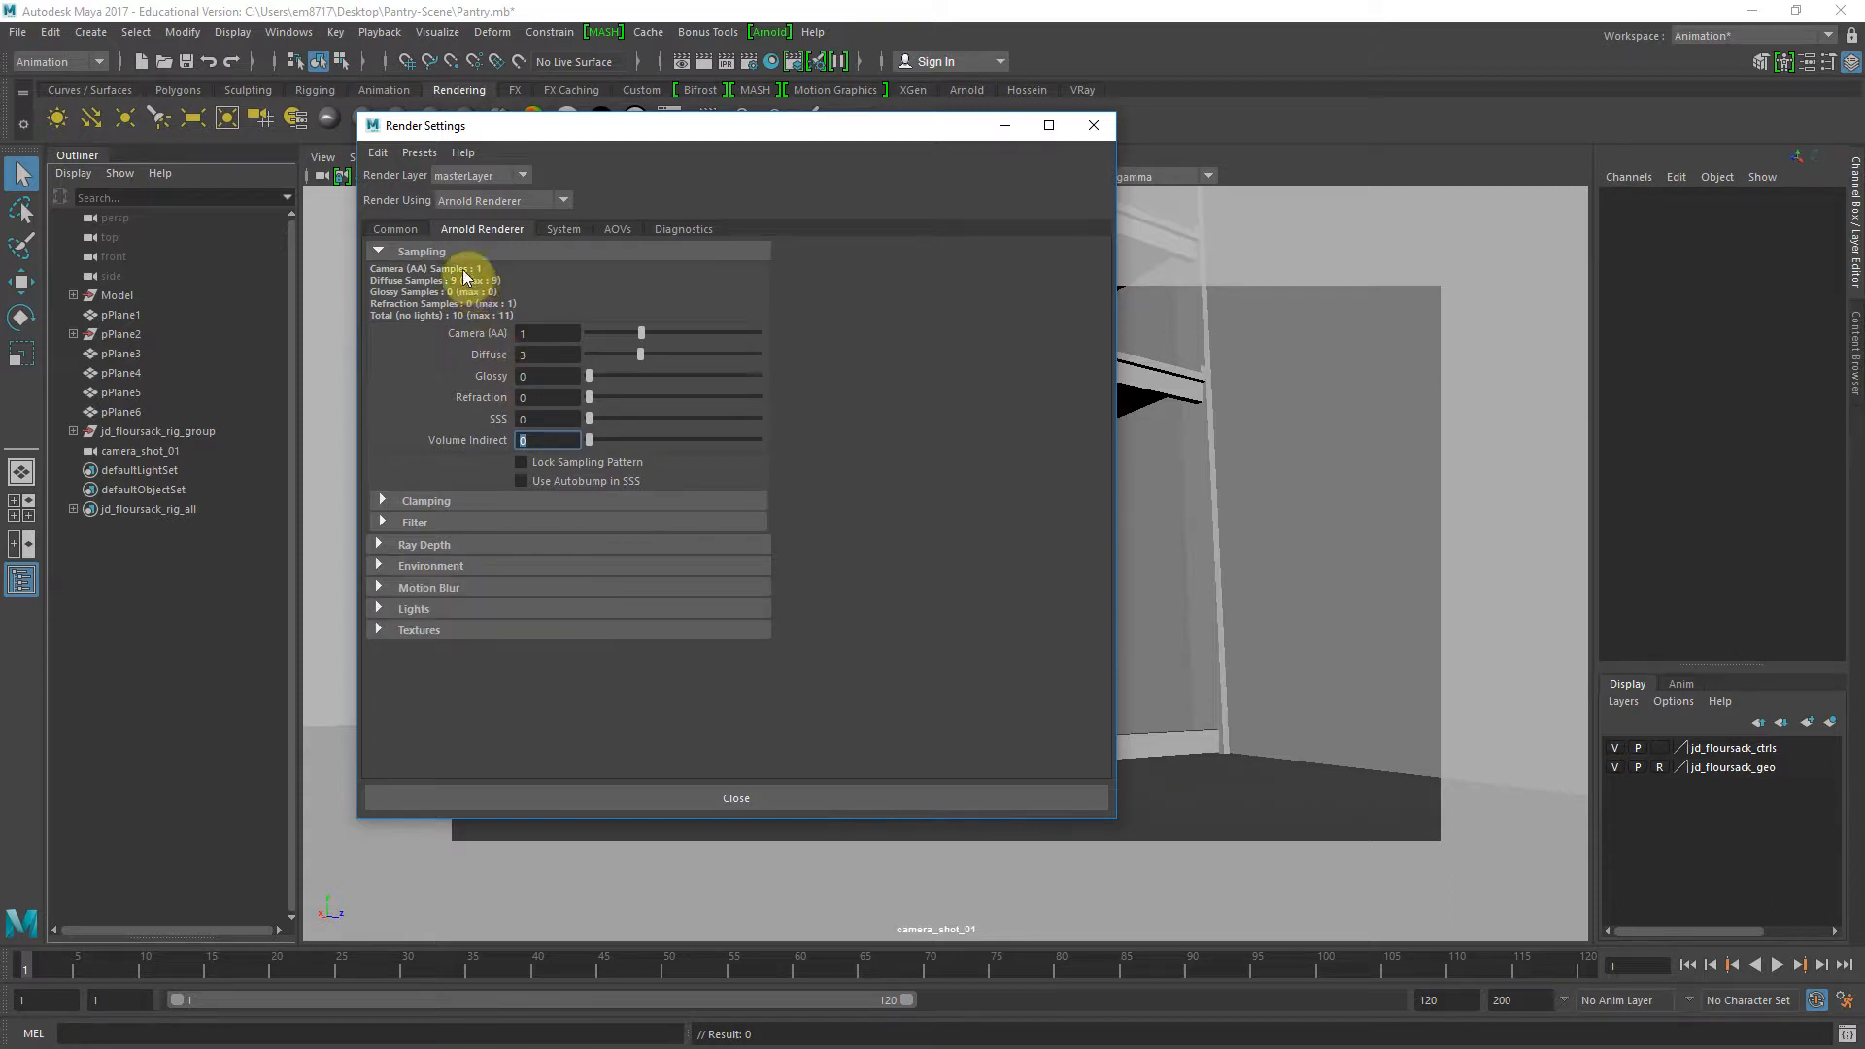
{"action": "left_click", "coordinate": [408, 231]}
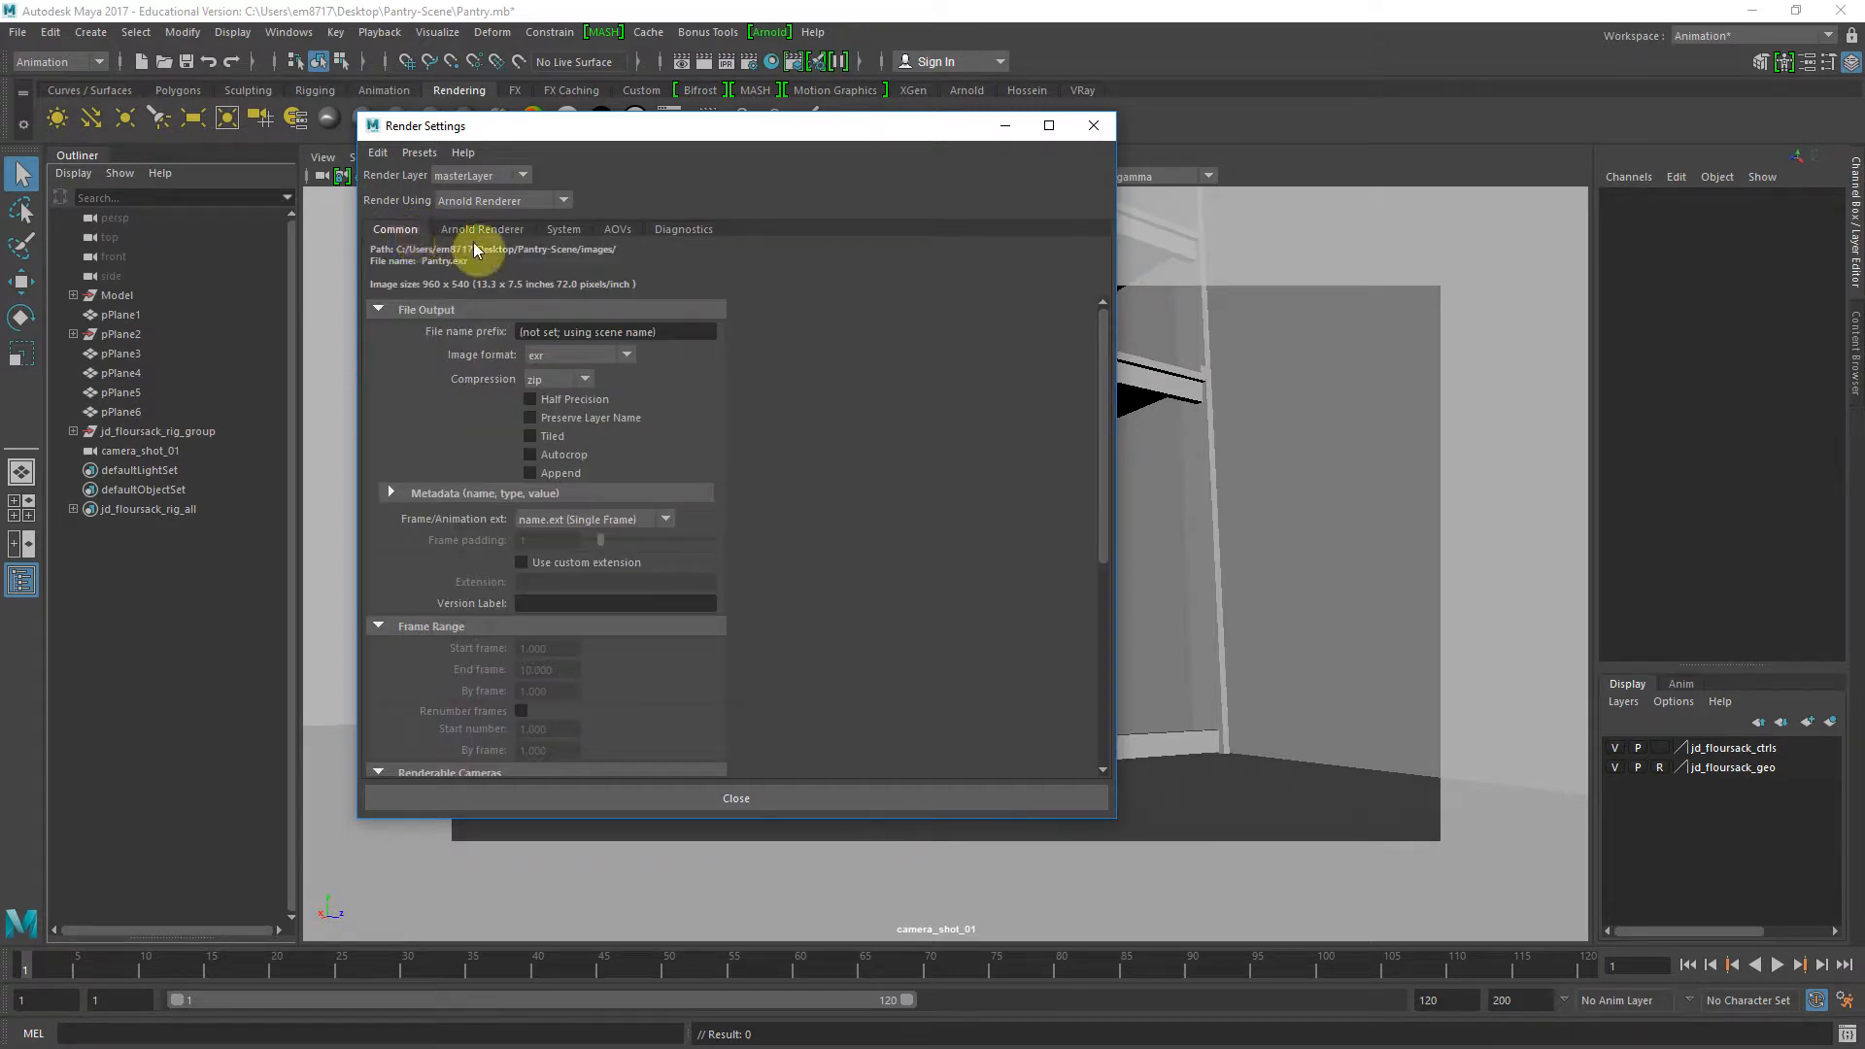
Set the Maya project to the Pantry-Scene folder on the Desktop
{"action": "left_click", "coordinate": [19, 34]}
{"action": "left_click", "coordinate": [61, 540]}
{"action": "double_click", "coordinate": [301, 255]}
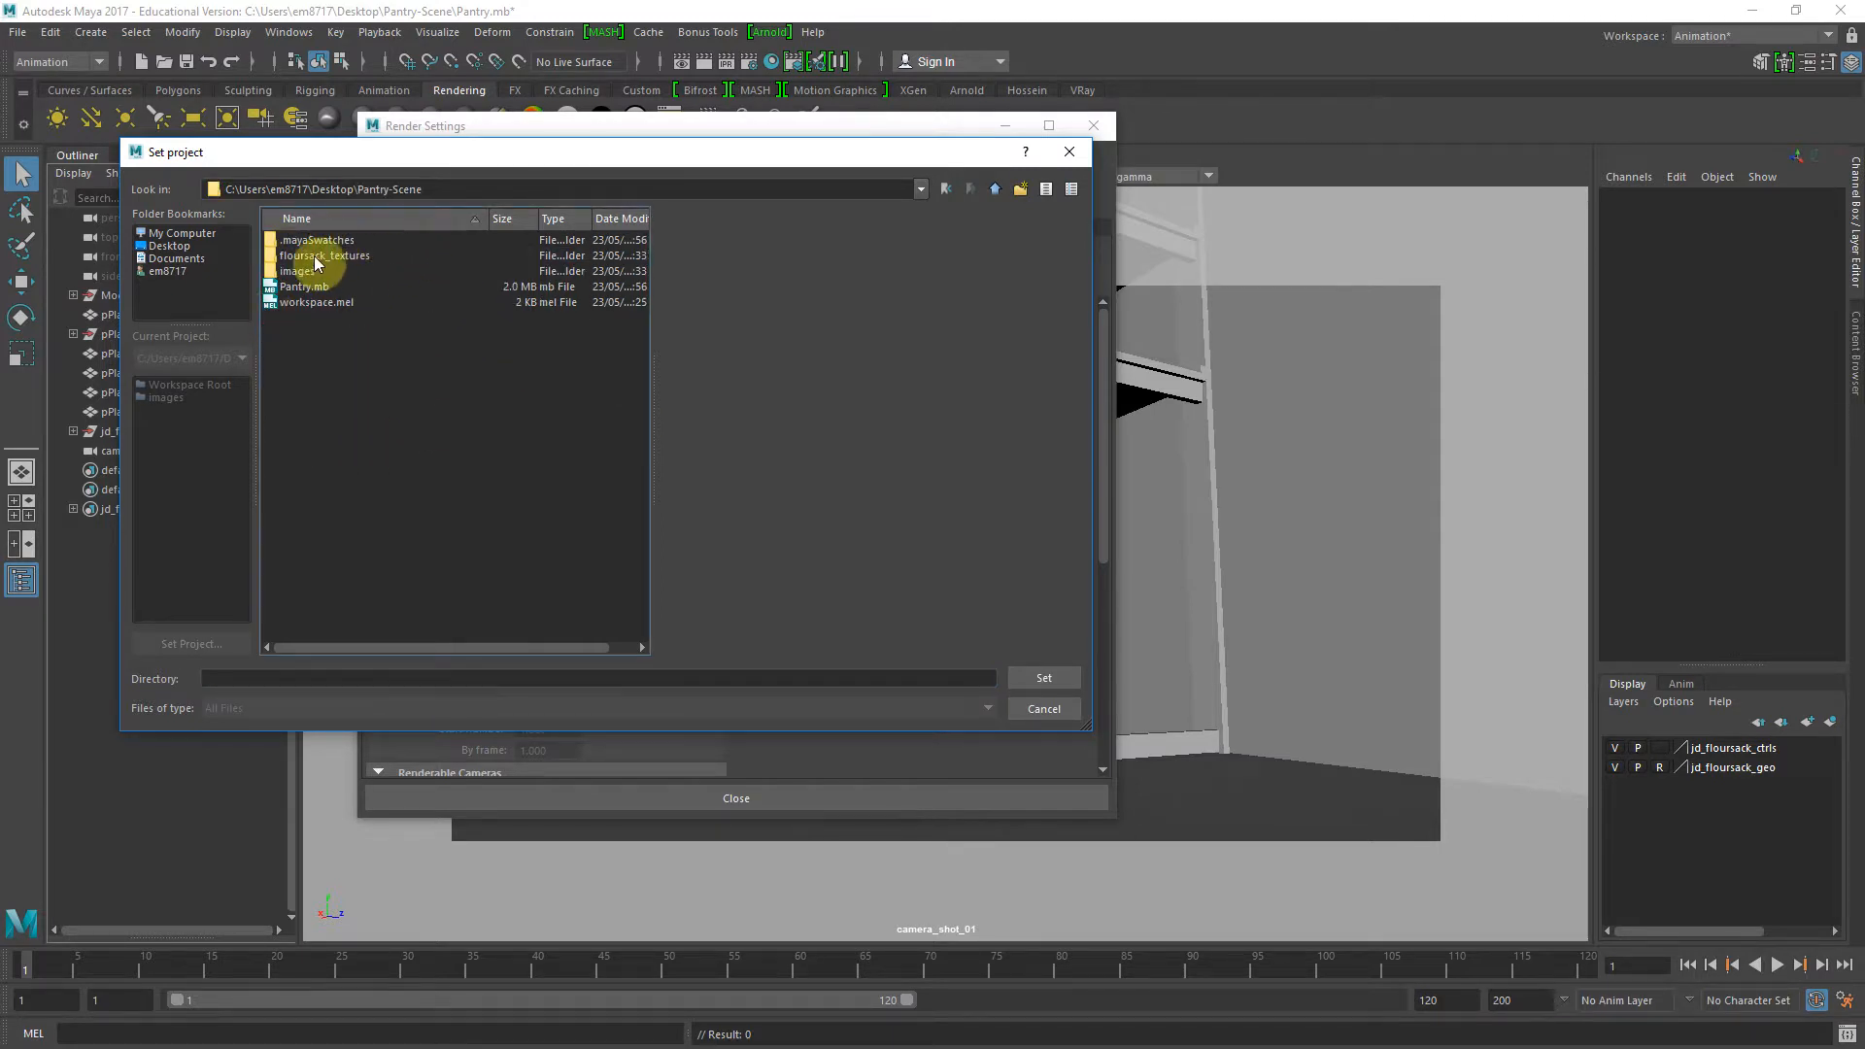
{"action": "left_click", "coordinate": [1026, 677]}
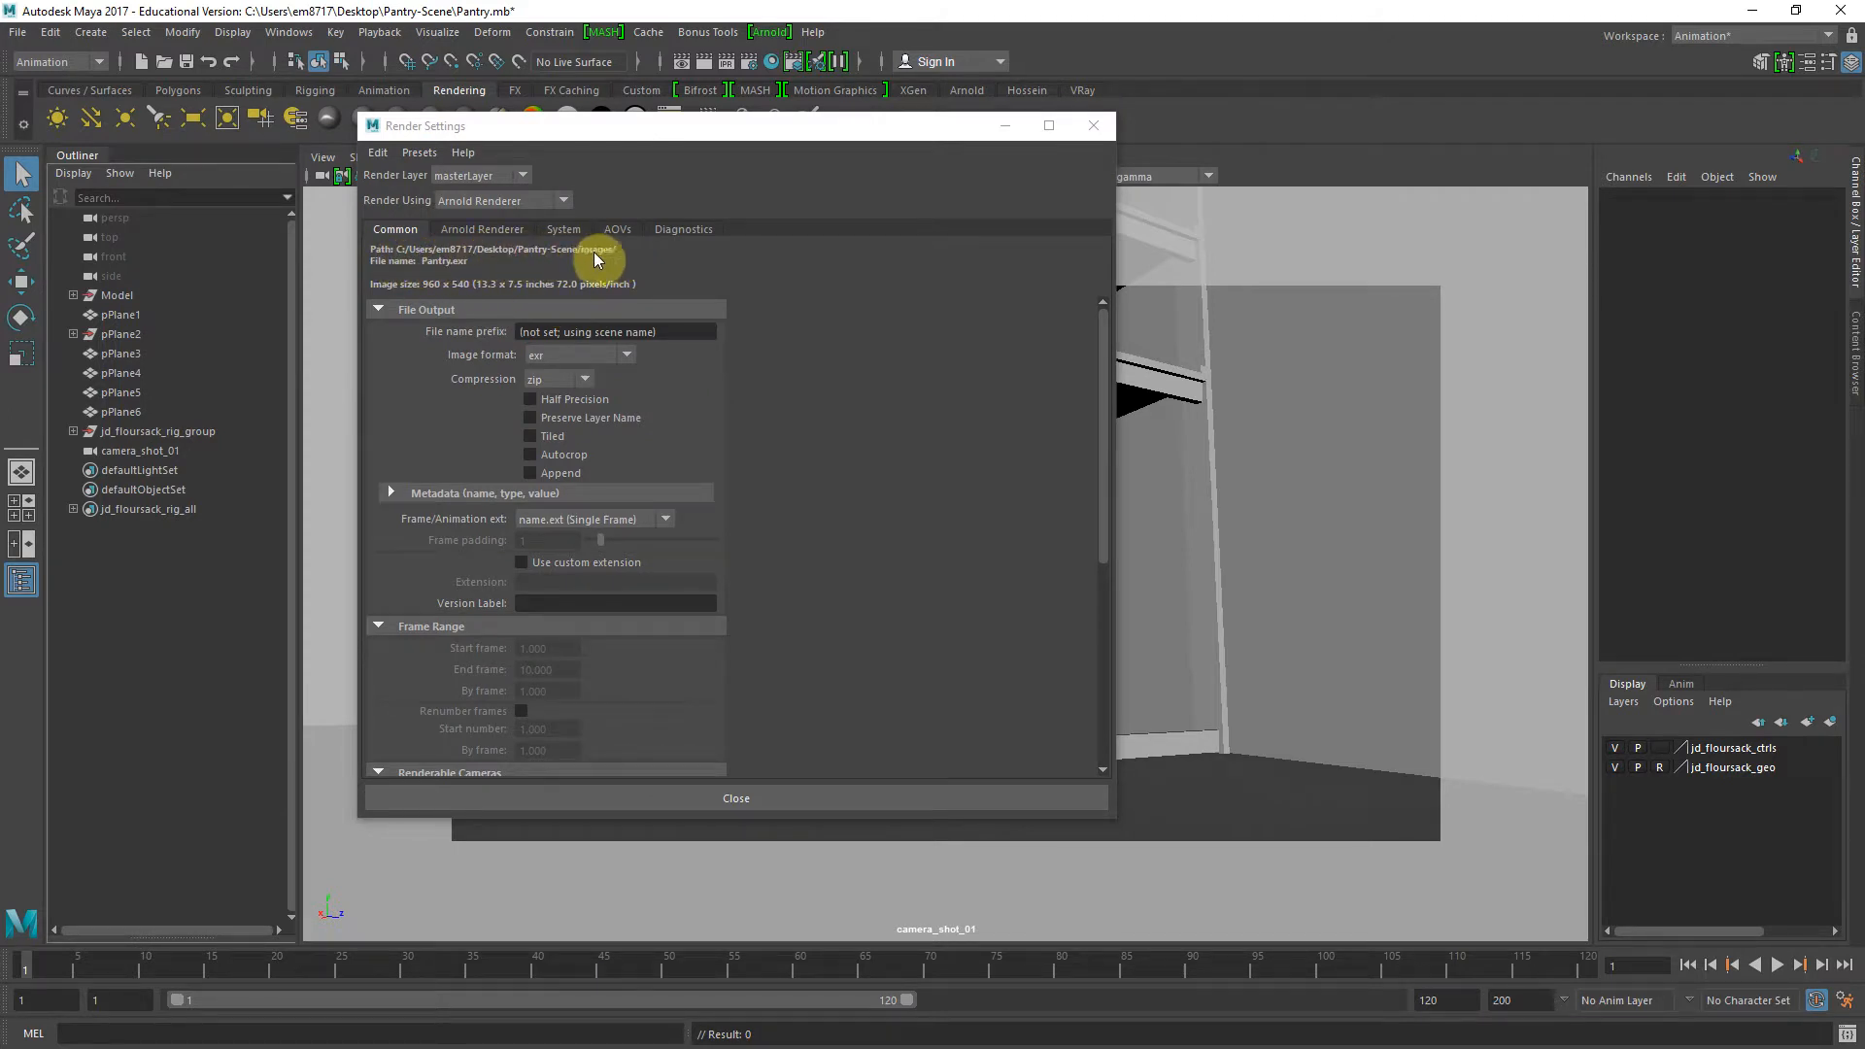
Set the render output's file name prefix to pantry-scene-shot-01 and choose exr as the image format
{"action": "type", "text": "01"}
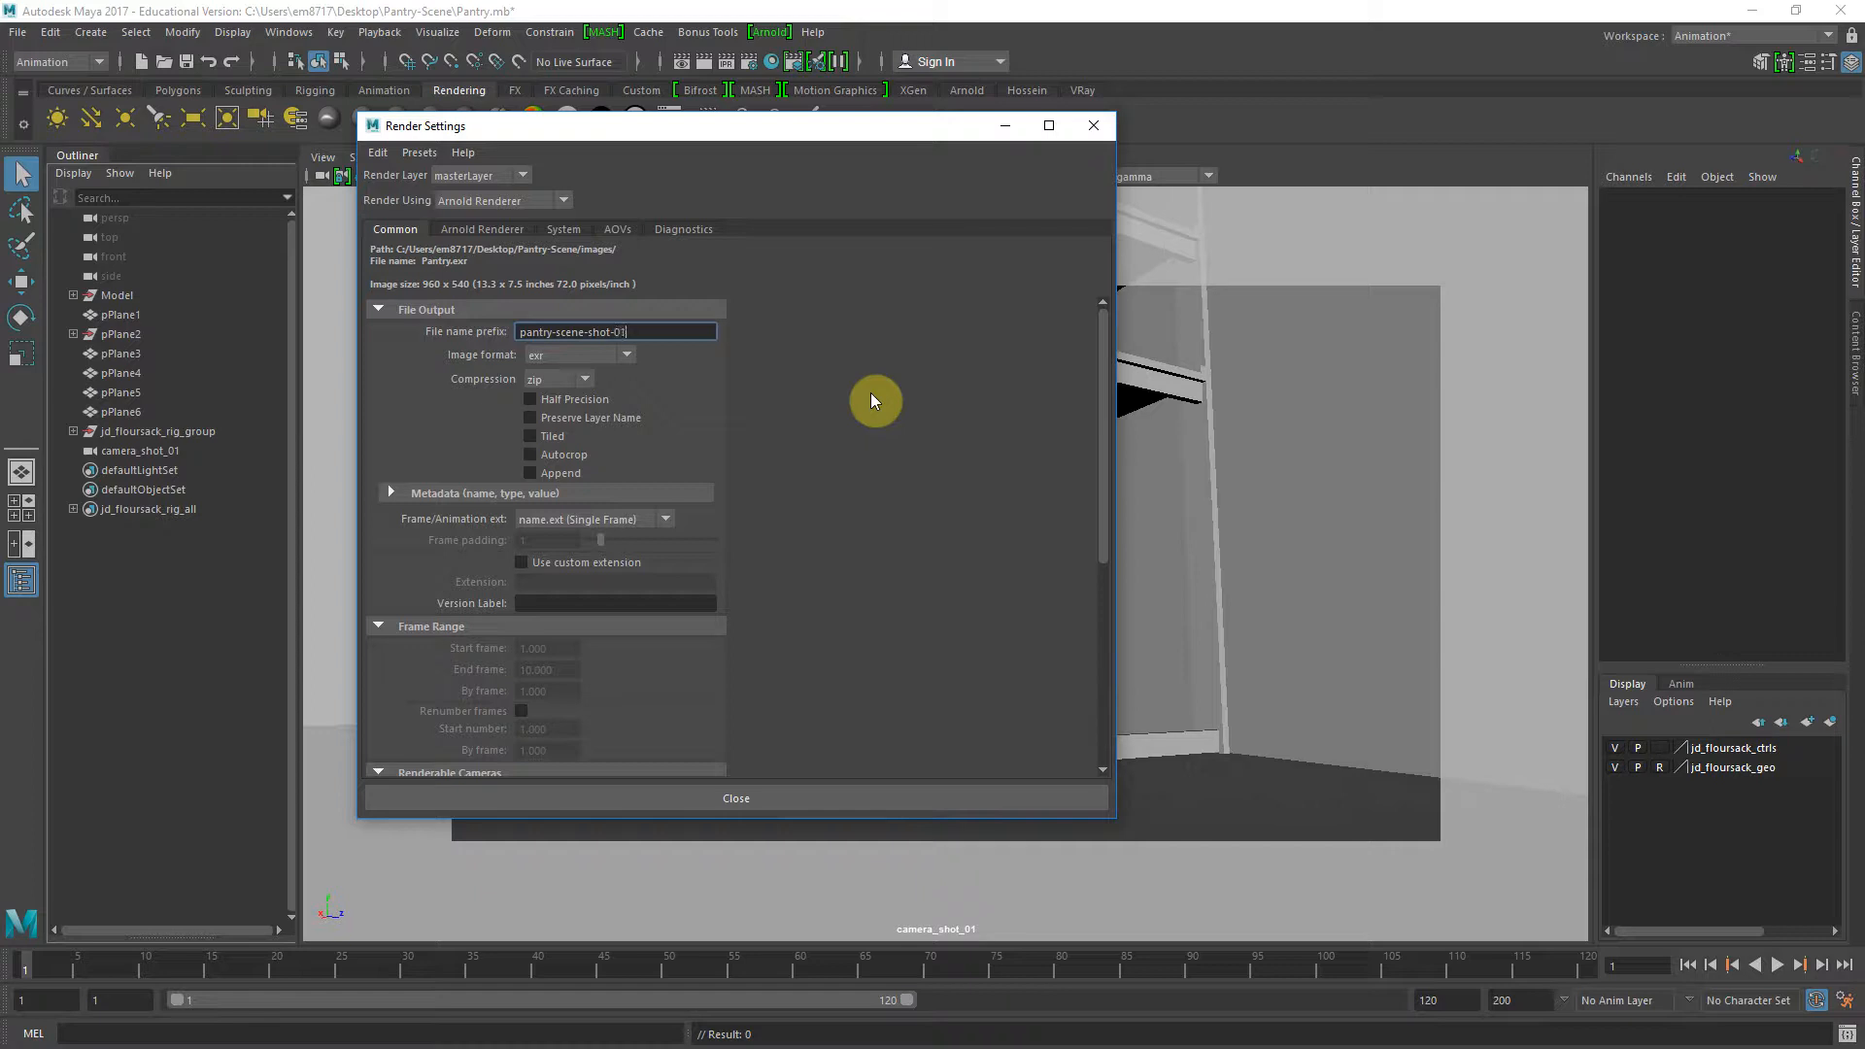
{"action": "key", "text": "Return"}
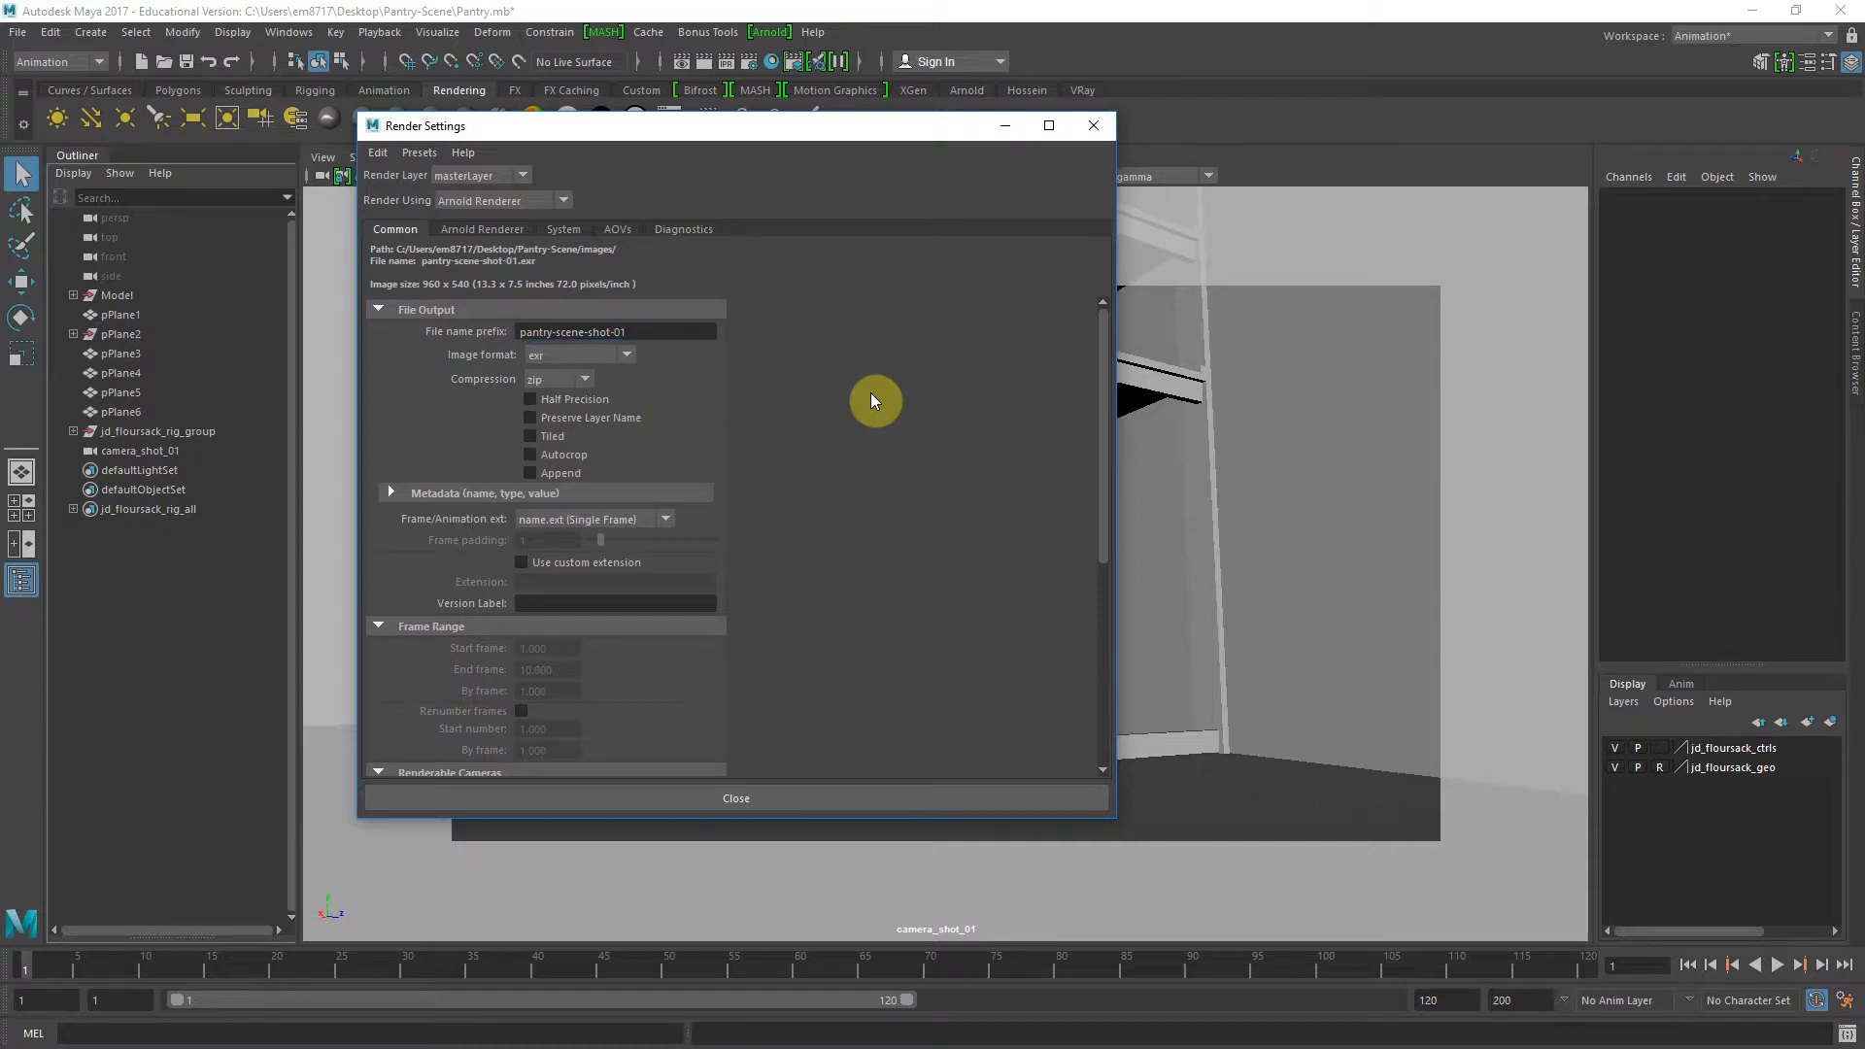
{"action": "left_click", "coordinate": [620, 356]}
{"action": "left_click", "coordinate": [620, 356]}
{"action": "left_click", "coordinate": [621, 359]}
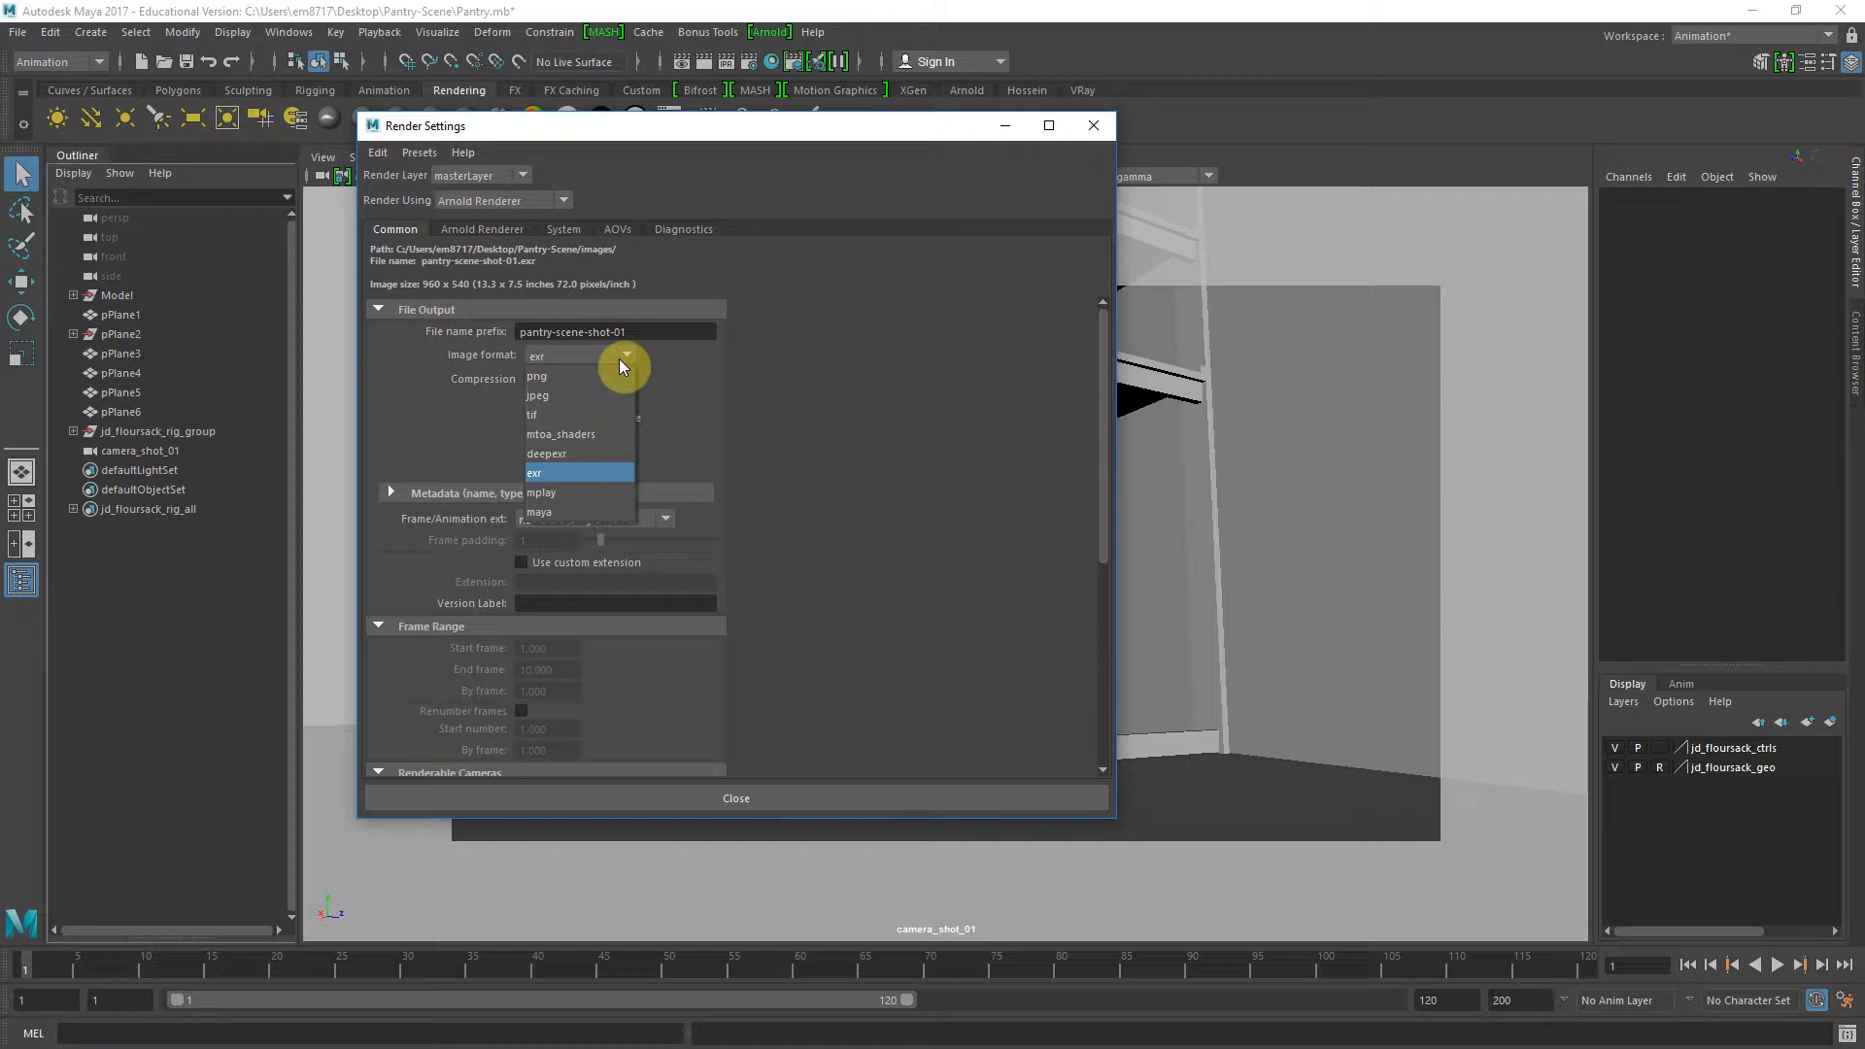
{"action": "left_click", "coordinate": [593, 472]}
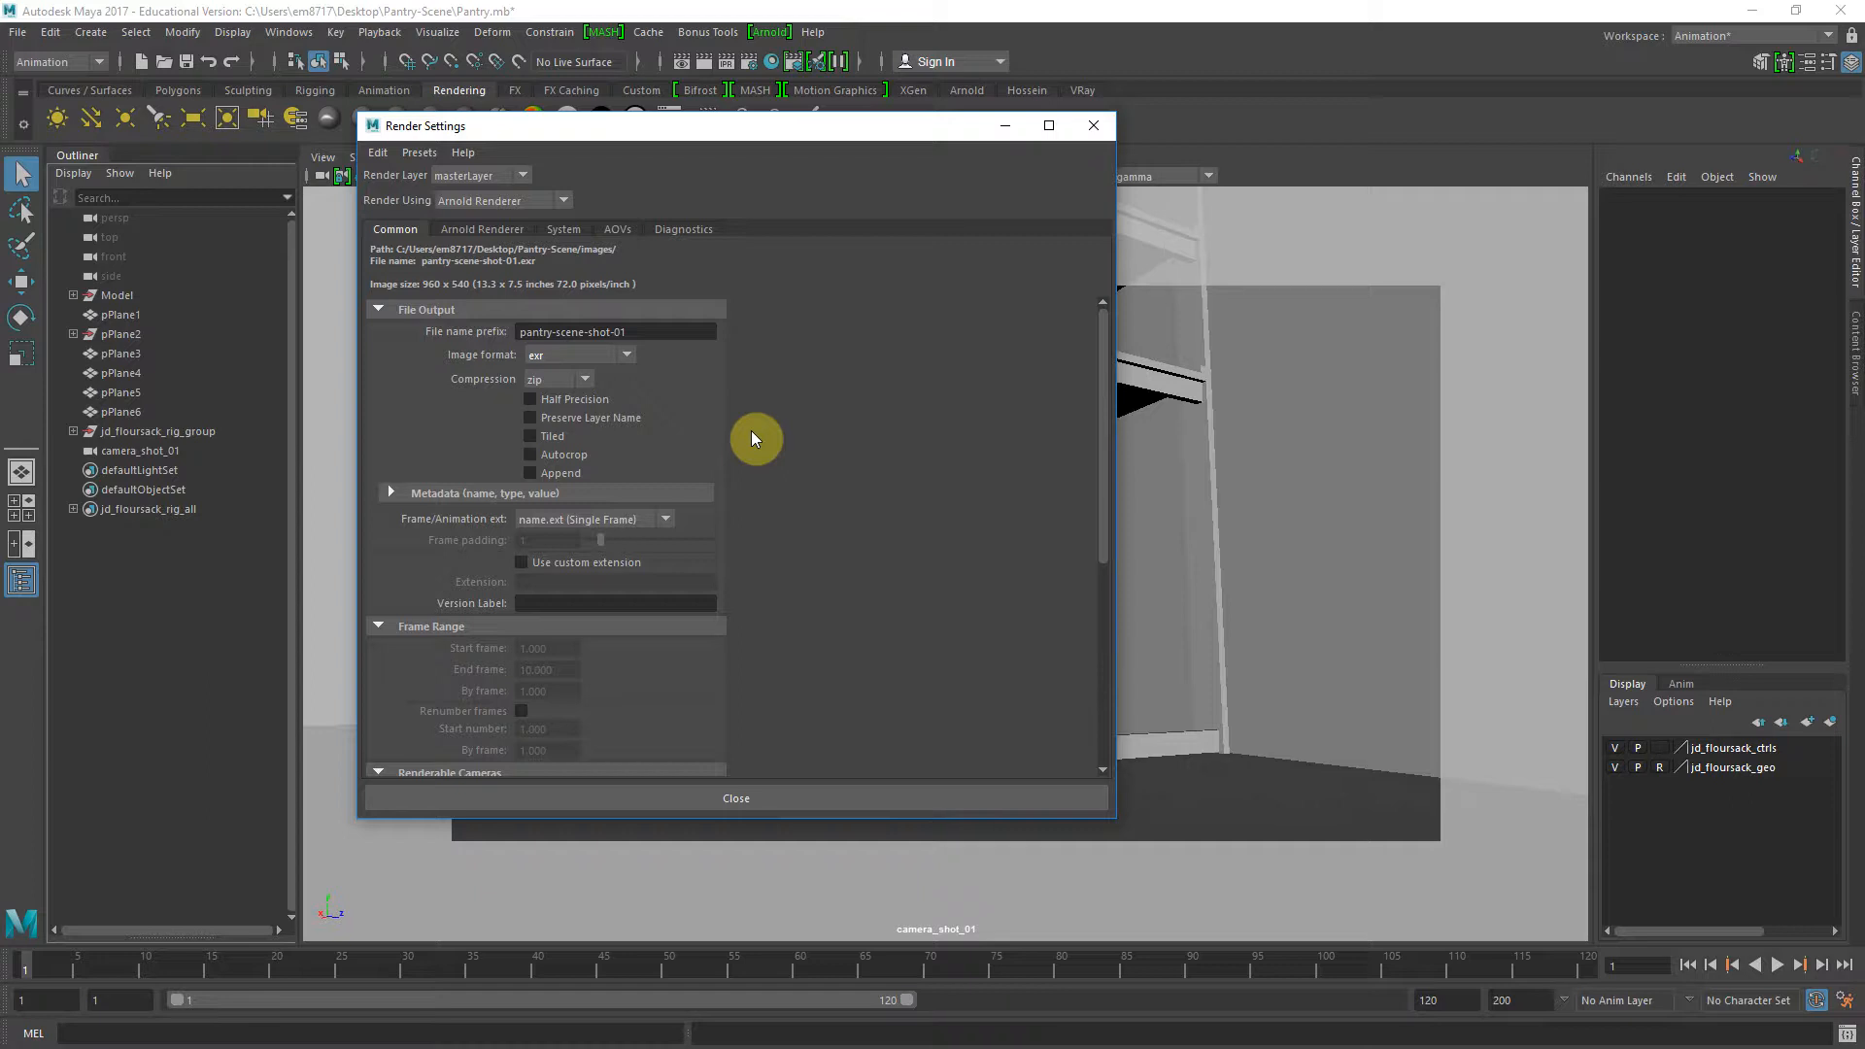
Set the frame/animation extension to name.#.ext with a frame padding of 4
{"action": "left_click", "coordinate": [533, 522]}
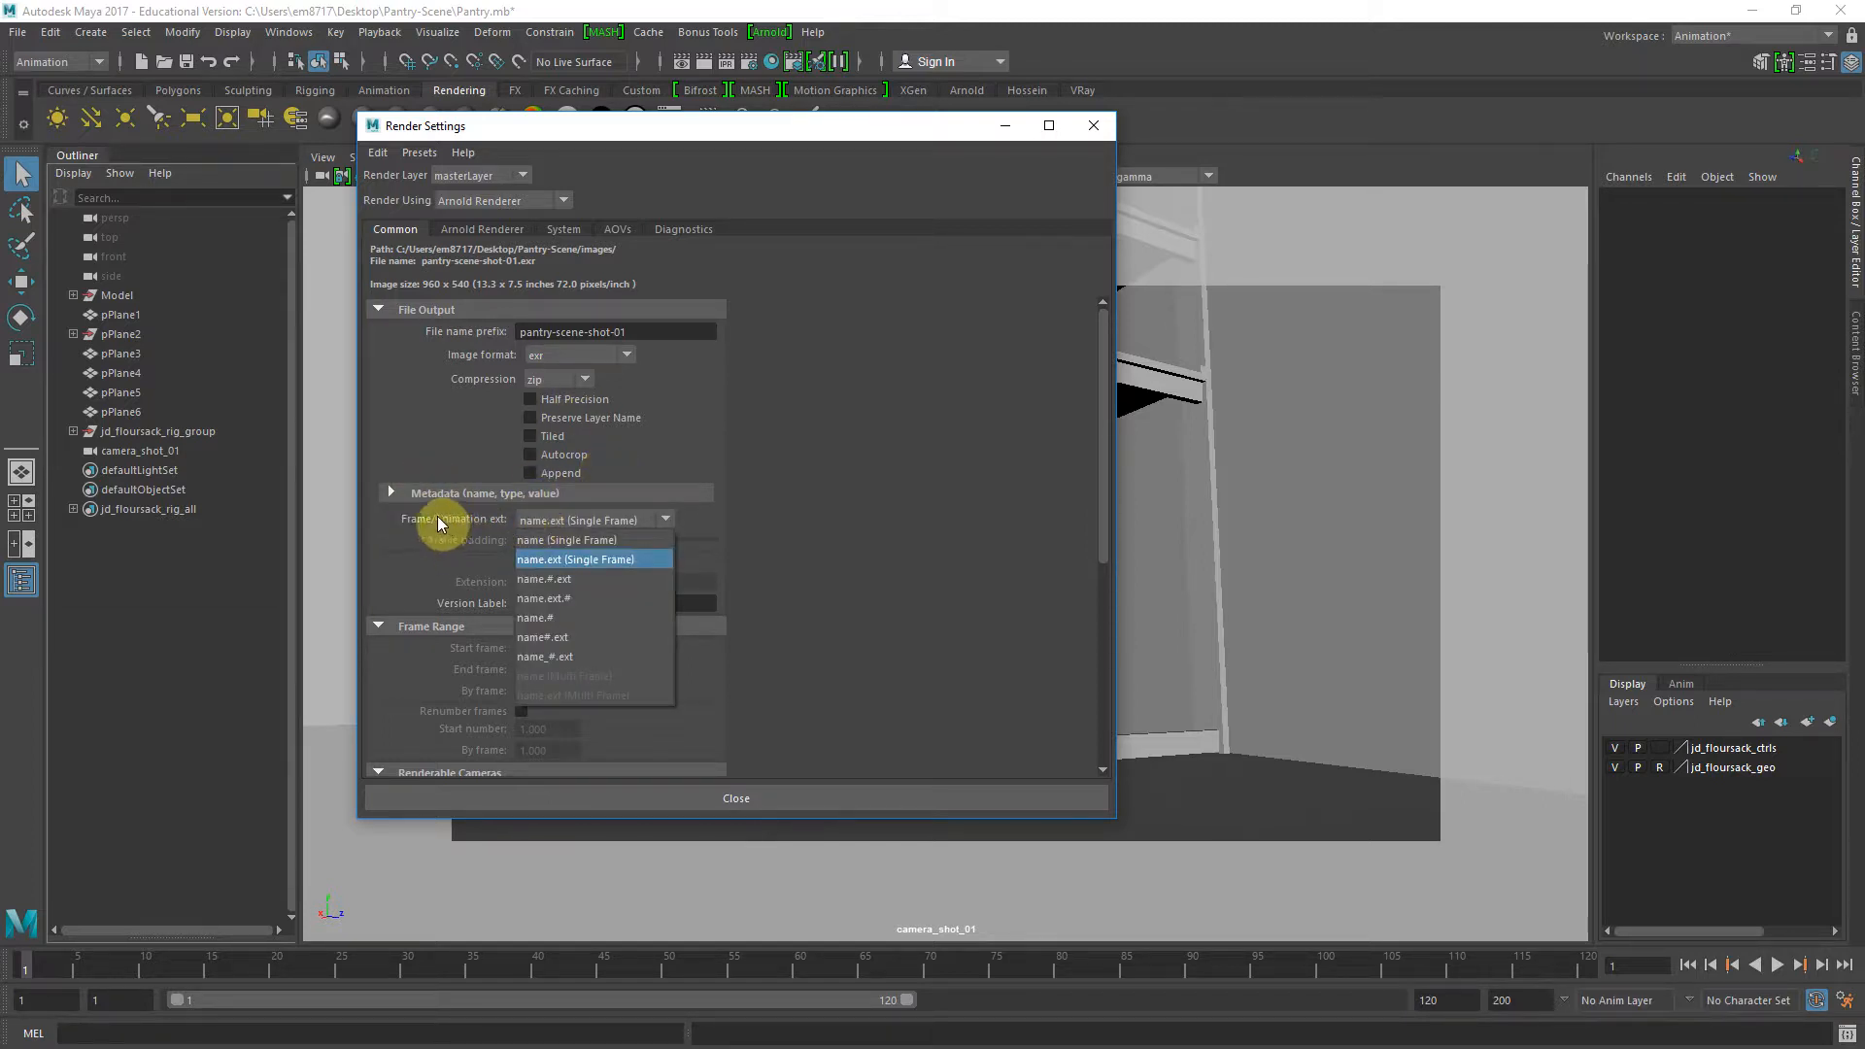
{"action": "left_click", "coordinate": [544, 579]}
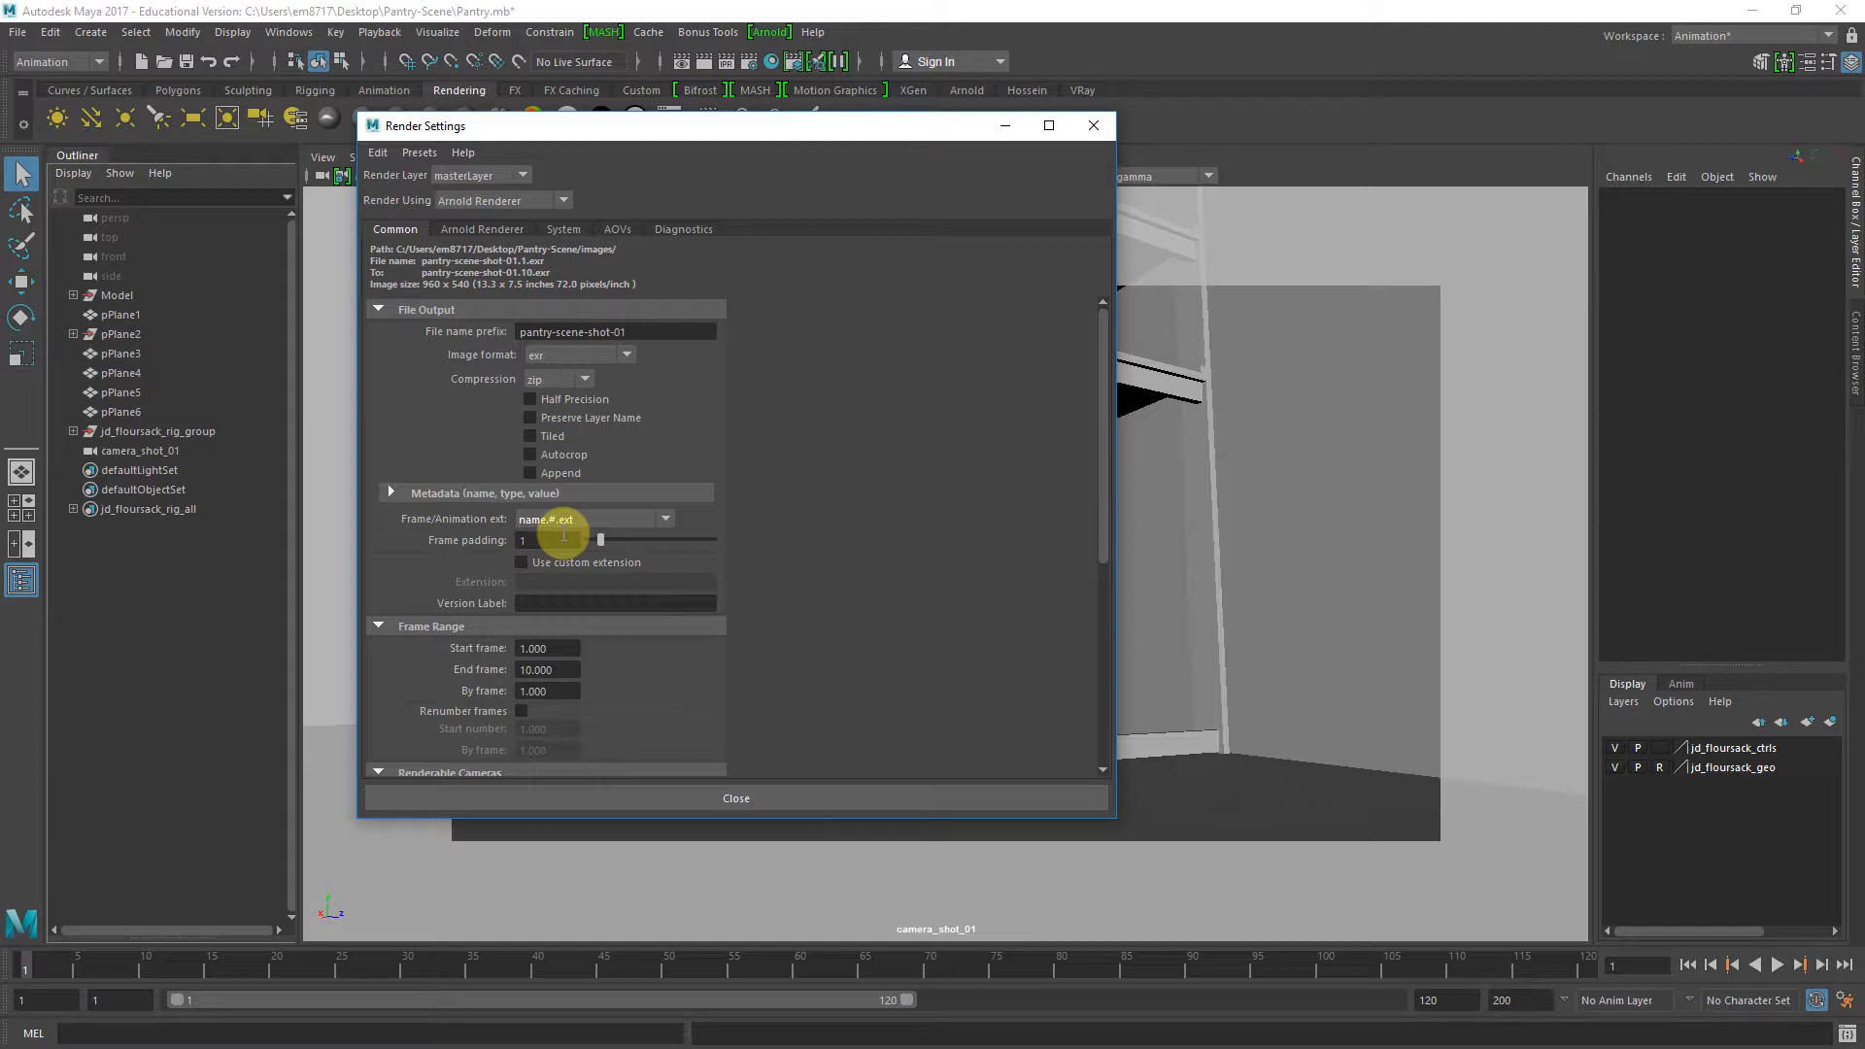
{"action": "double_click", "coordinate": [548, 540]}
{"action": "type", "text": "4"}
{"action": "key", "text": "Return"}
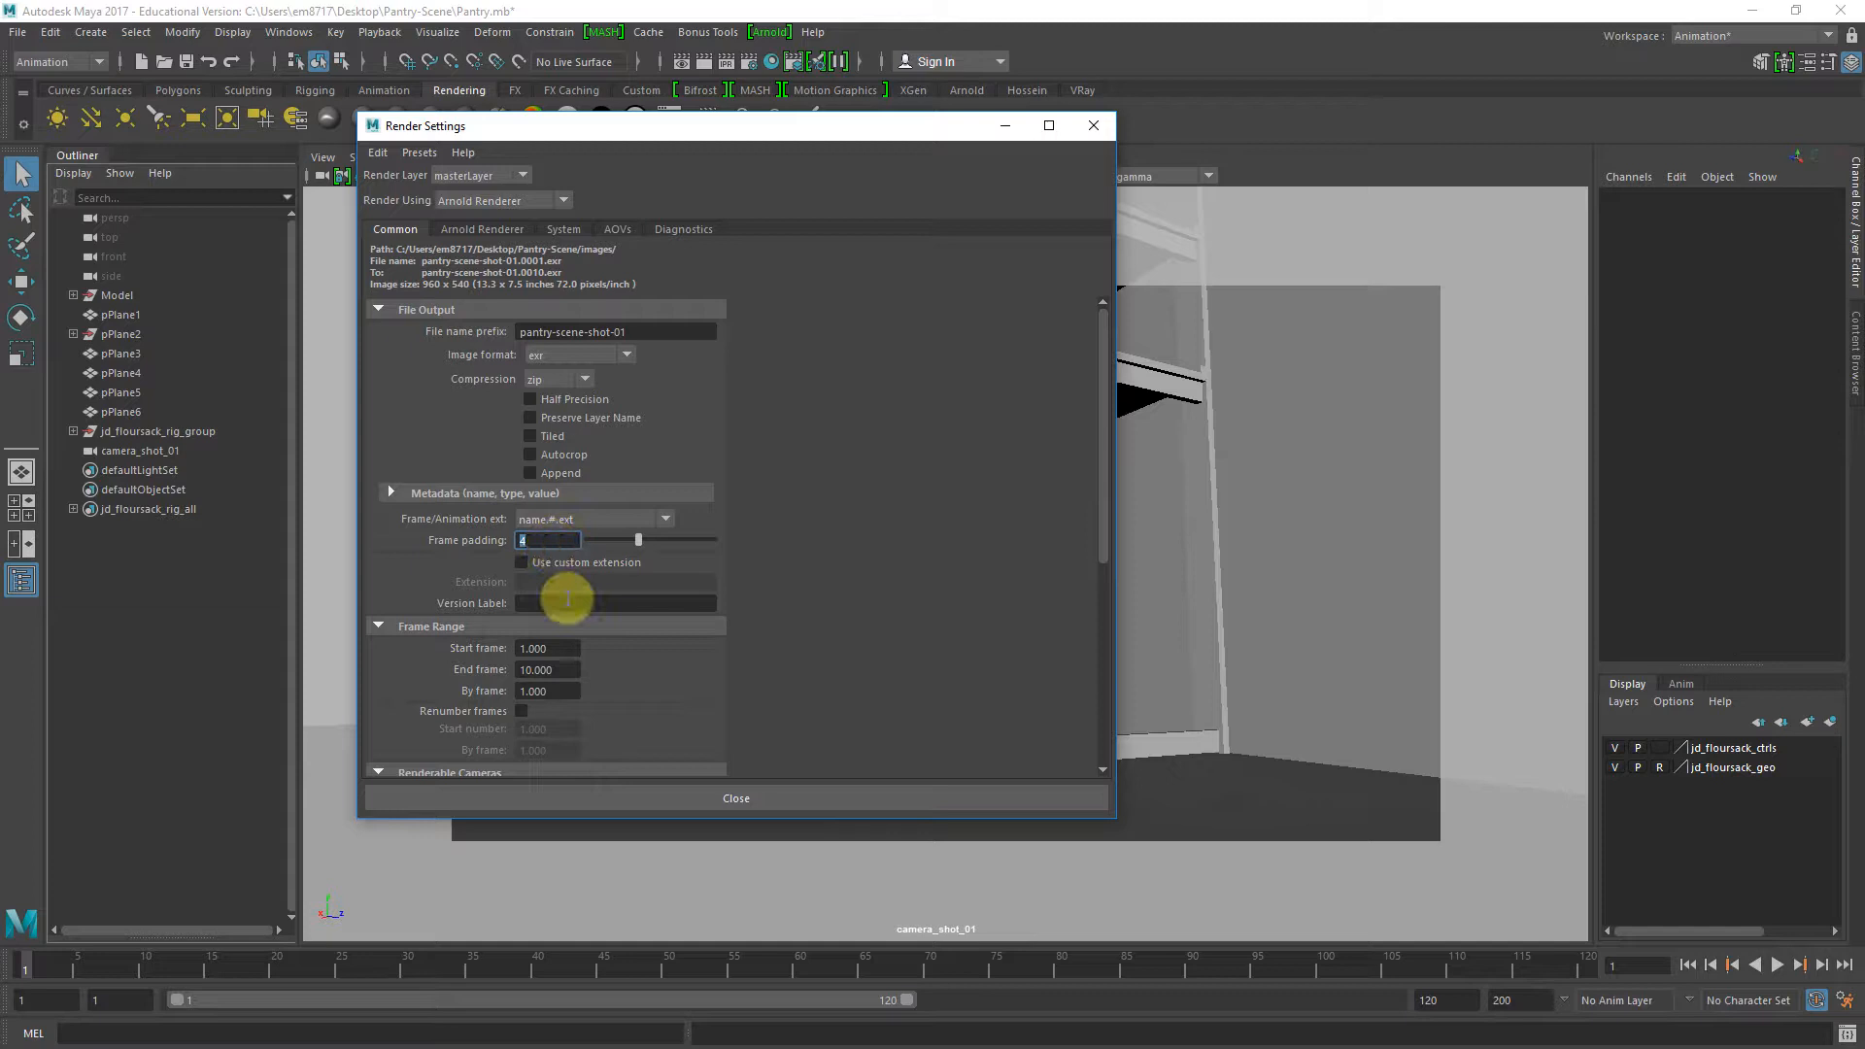
Set the end frame of the render's frame range to 150
{"action": "scroll", "coordinate": [562, 596], "scroll_direction": "down", "scroll_amount": 1}
{"action": "left_click", "coordinate": [574, 610]}
{"action": "double_click", "coordinate": [574, 608]}
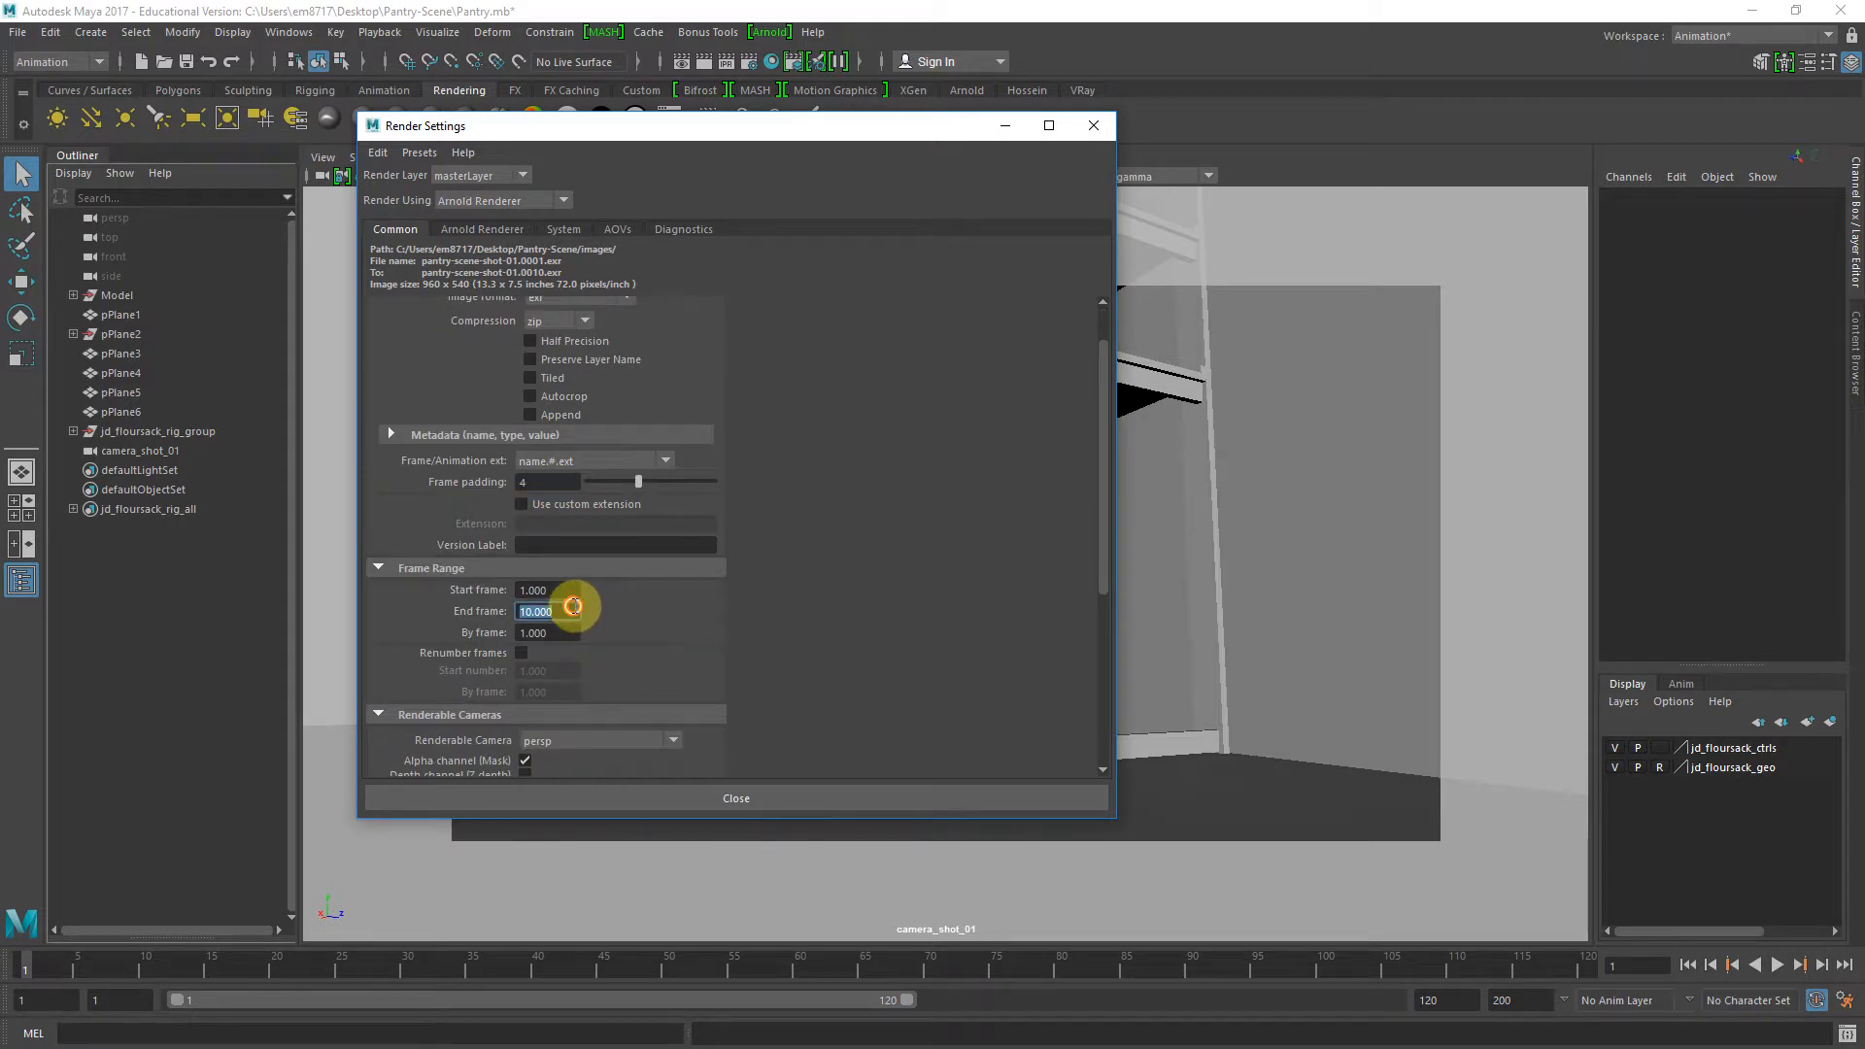
{"action": "type", "text": "150"}
{"action": "key", "text": "Return"}
Make camera_shot_01 the renderable camera and move the Render Settings window aside to uncover the viewport
{"action": "scroll", "coordinate": [923, 474], "scroll_direction": "down", "scroll_amount": 5}
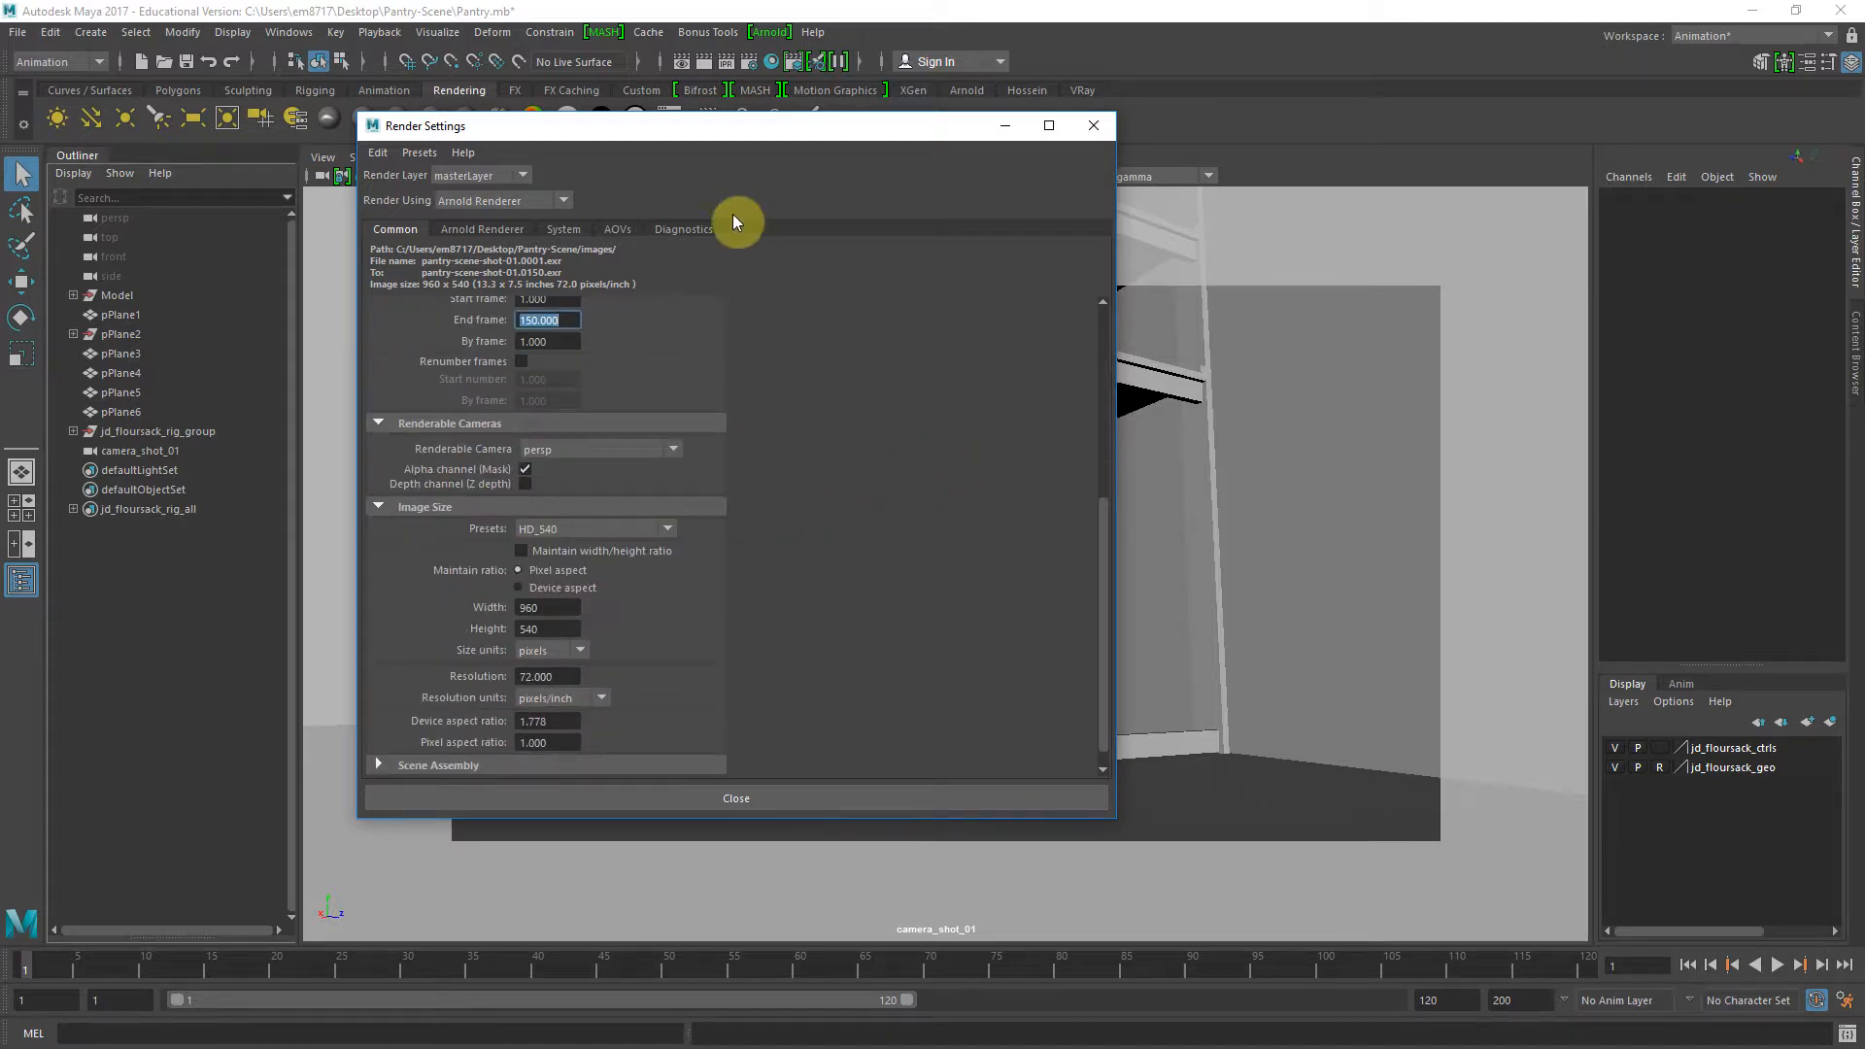
{"action": "left_click_drag", "start_coordinate": [737, 130], "coordinate": [1182, 202]}
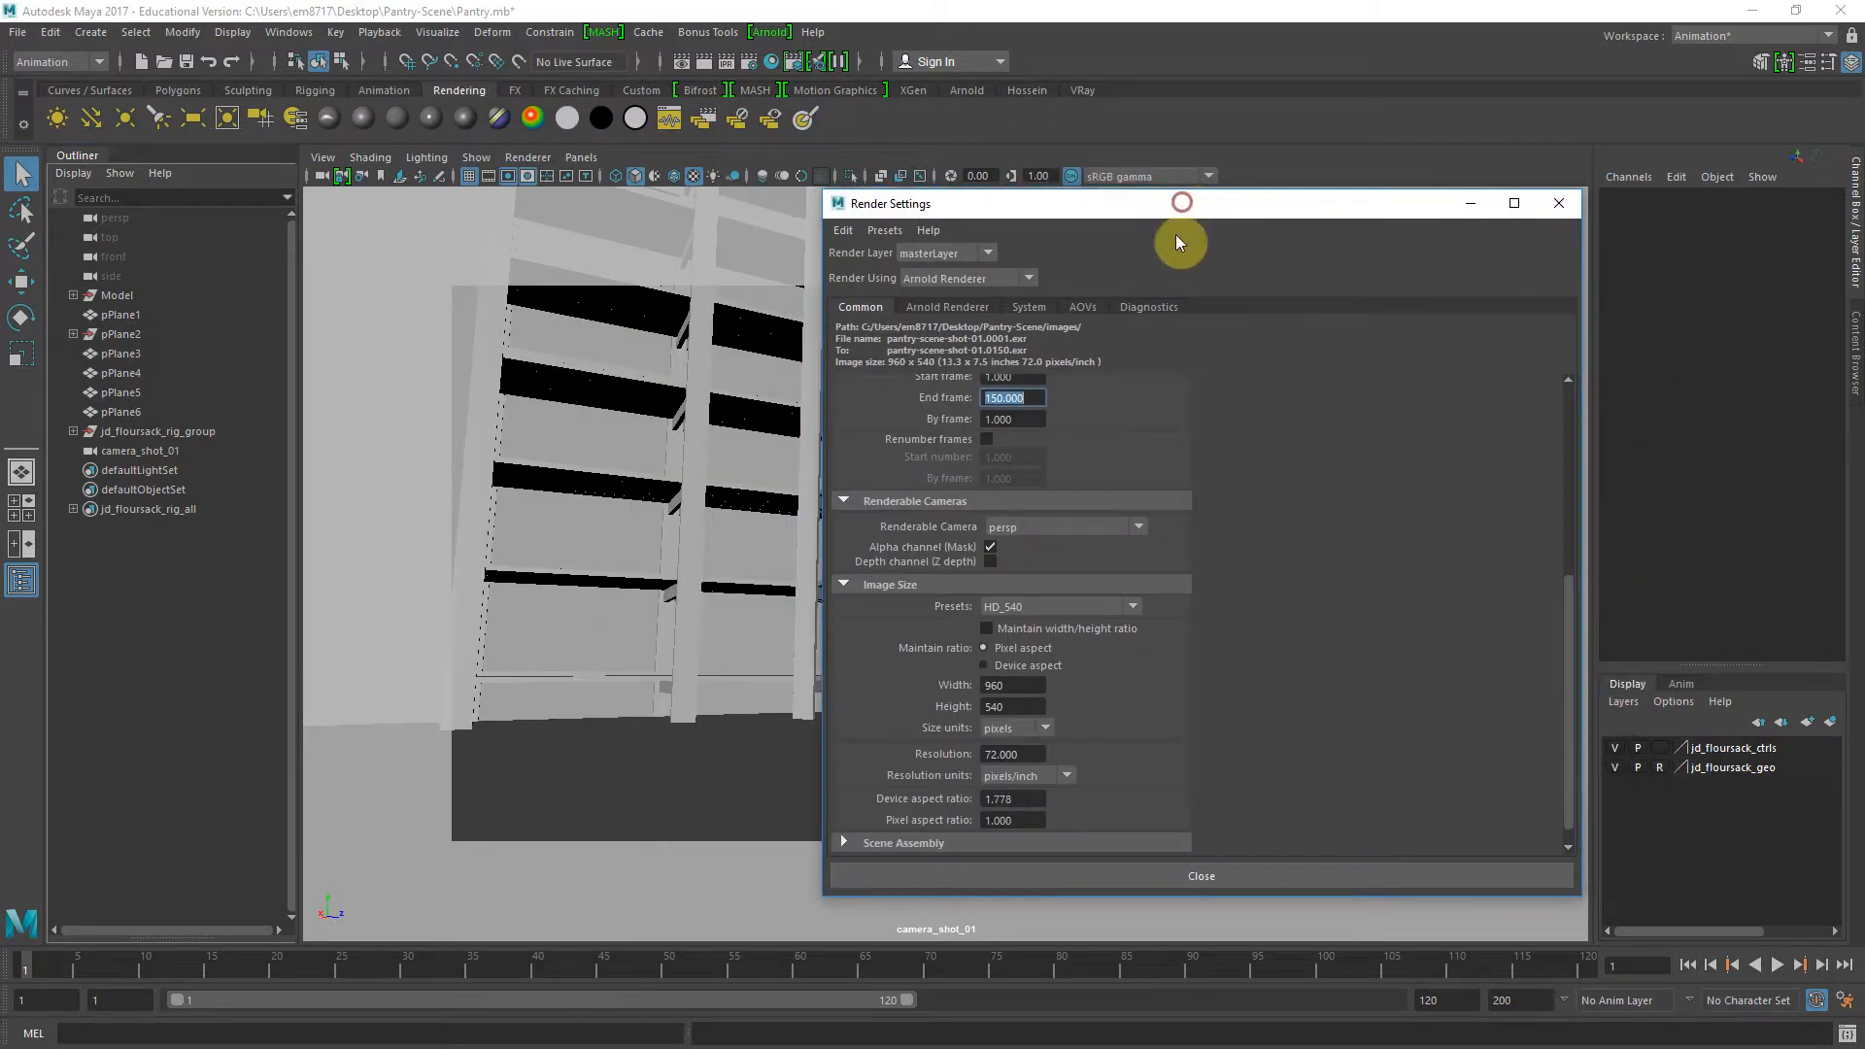
{"action": "left_click", "coordinate": [1111, 604]}
{"action": "left_click", "coordinate": [1110, 603]}
{"action": "left_click", "coordinate": [1096, 530]}
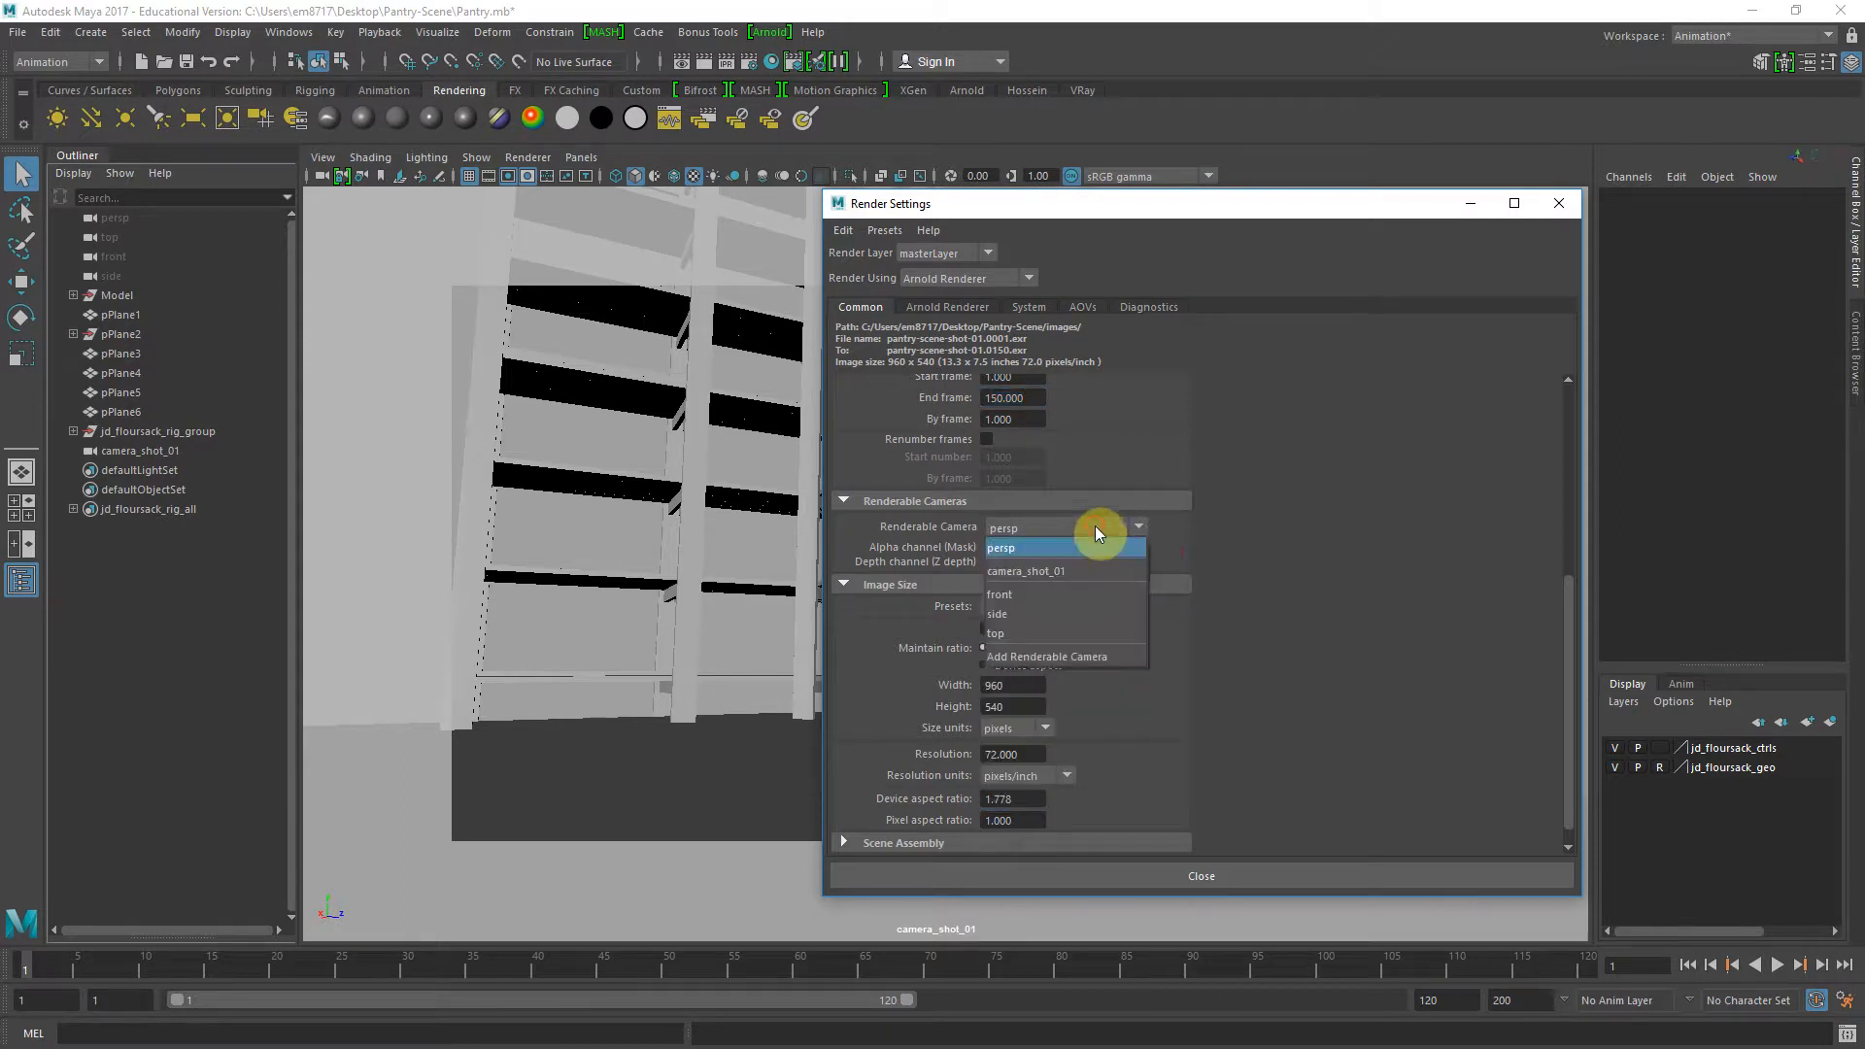
{"action": "left_click", "coordinate": [1069, 571]}
{"action": "left_click_drag", "start_coordinate": [1015, 204], "coordinate": [1215, 168]}
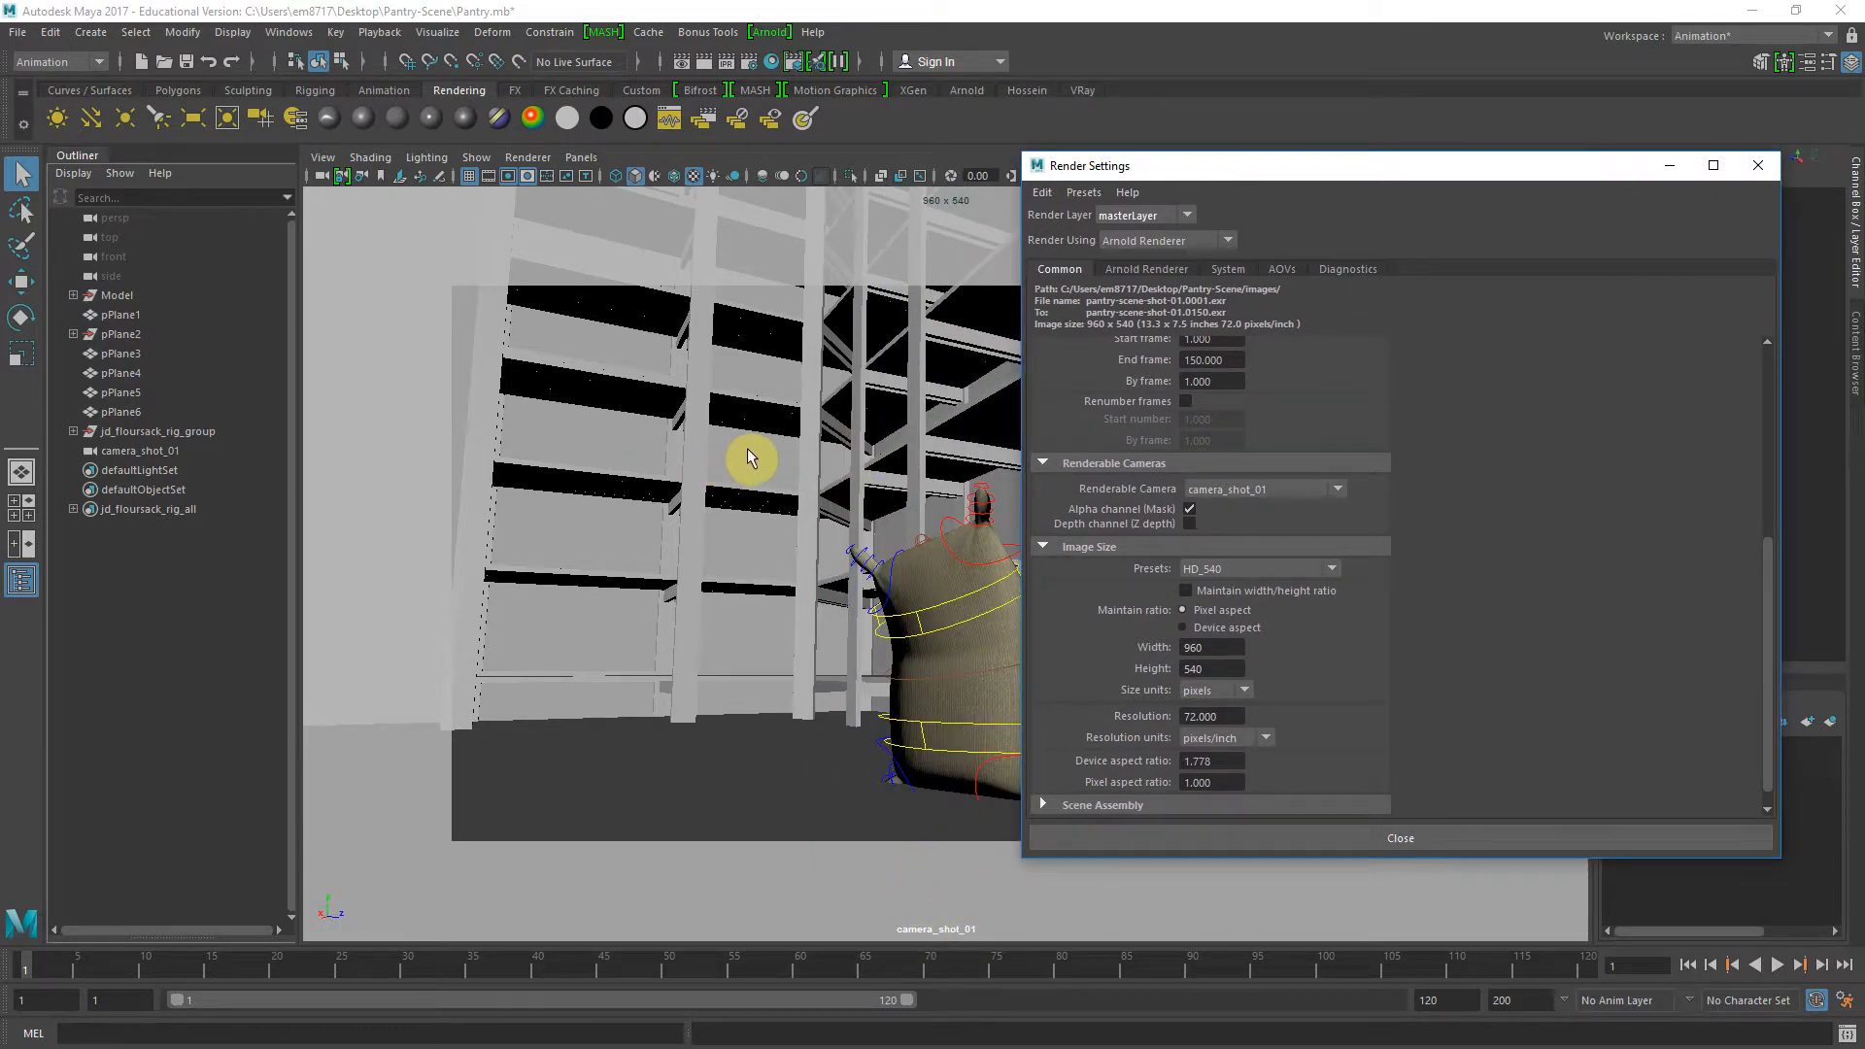
Try the HD_1080 and HD_540 image size presets
{"action": "left_click", "coordinate": [1280, 571]}
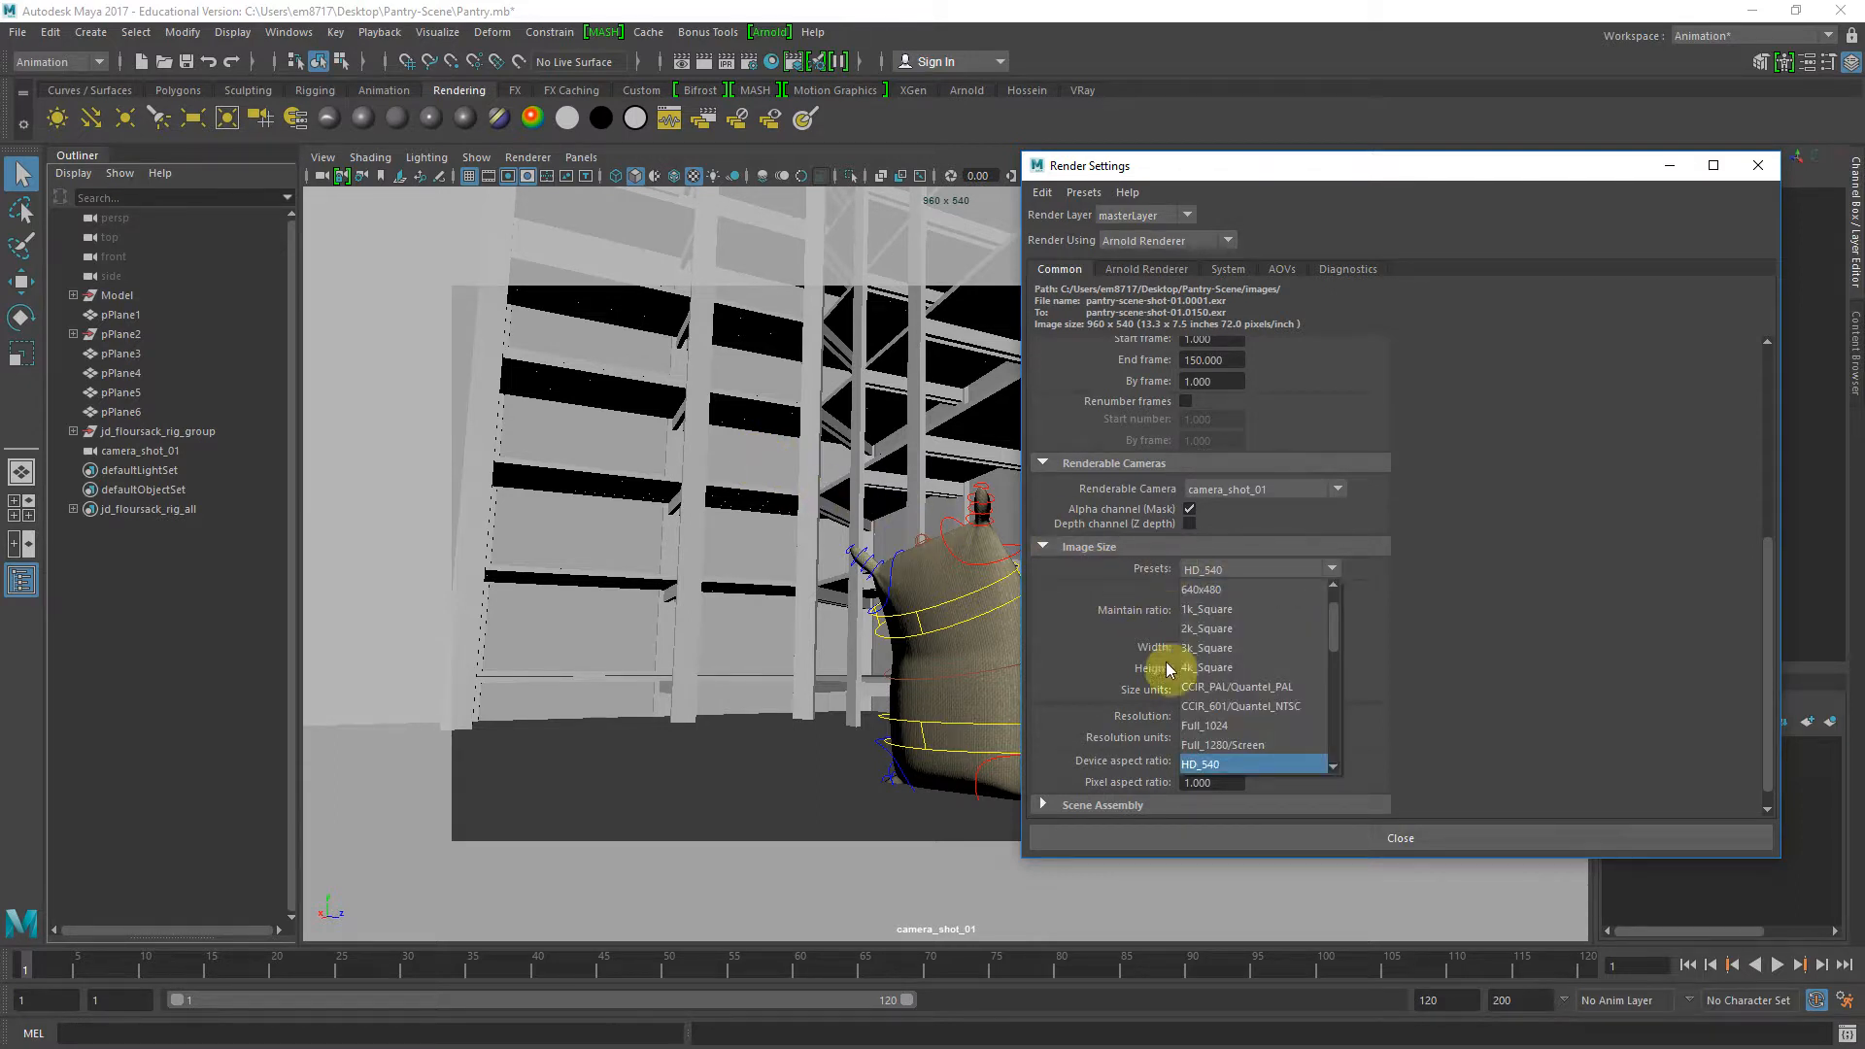
{"action": "scroll", "coordinate": [1176, 668], "scroll_direction": "down", "scroll_amount": 2}
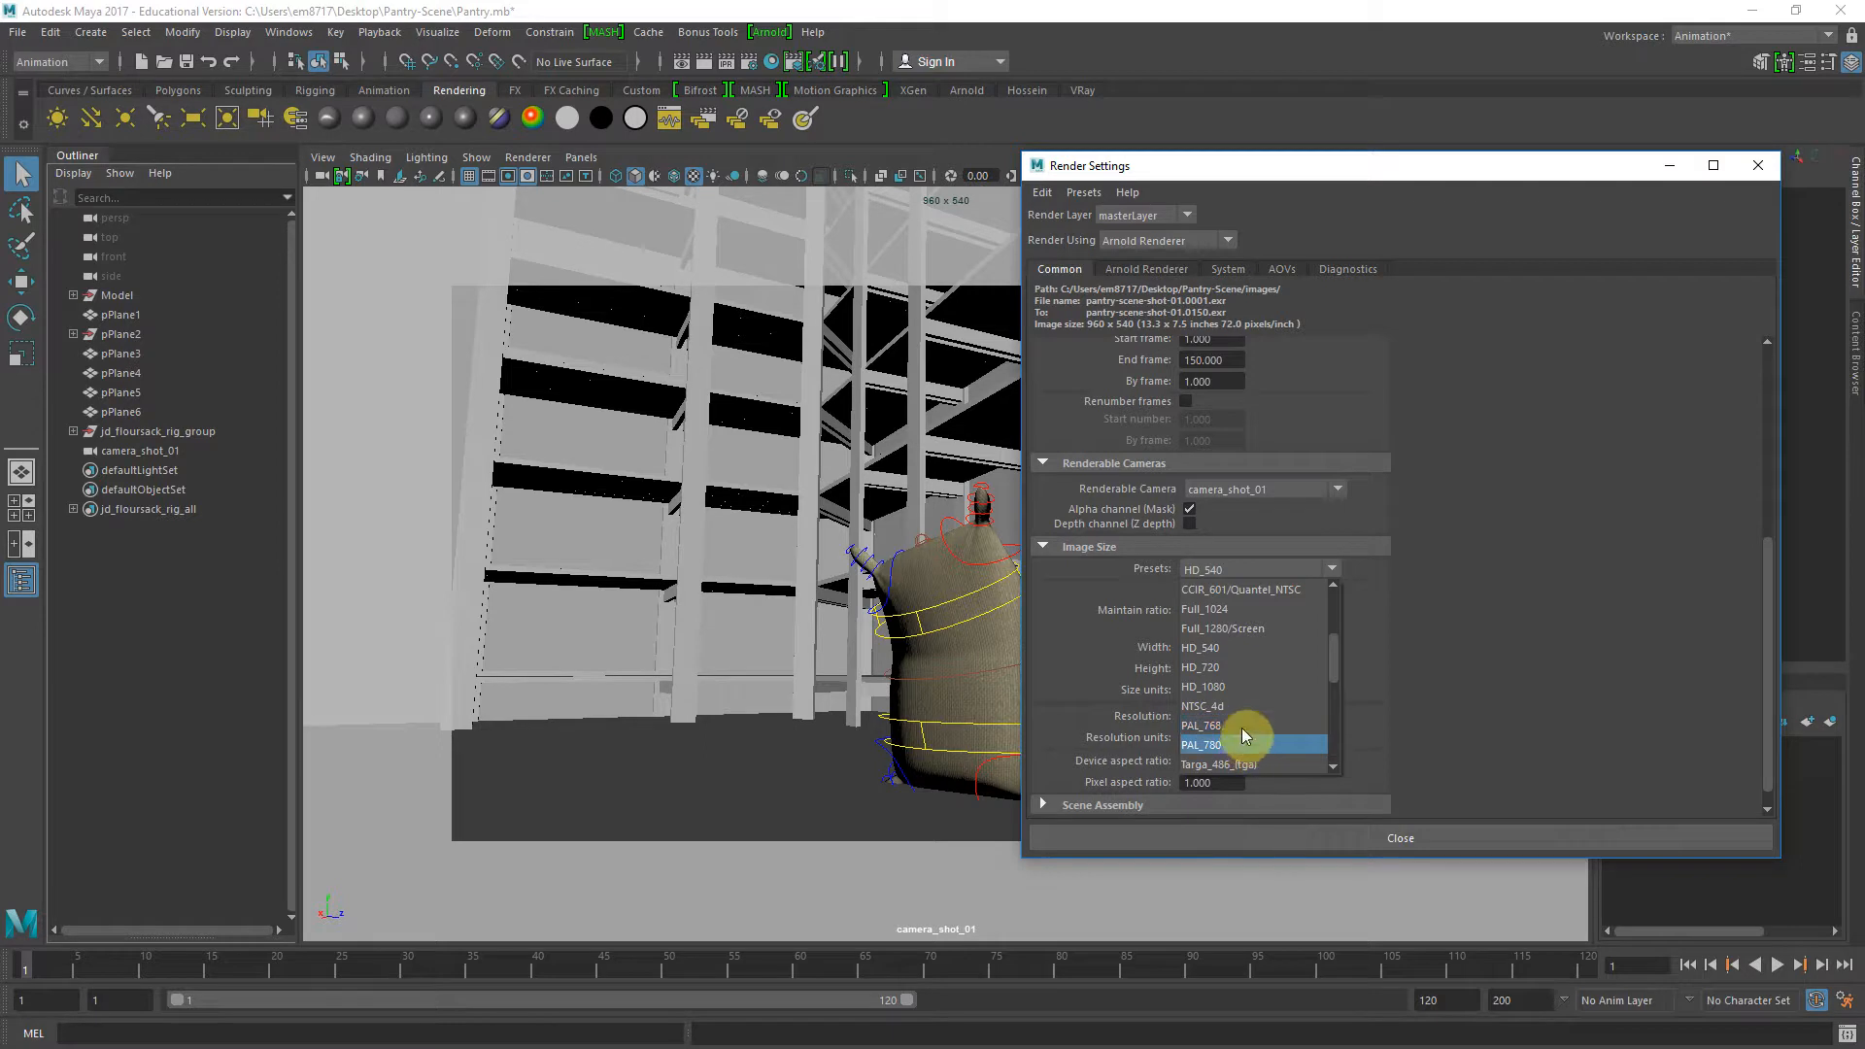
{"action": "left_click", "coordinate": [1259, 631]}
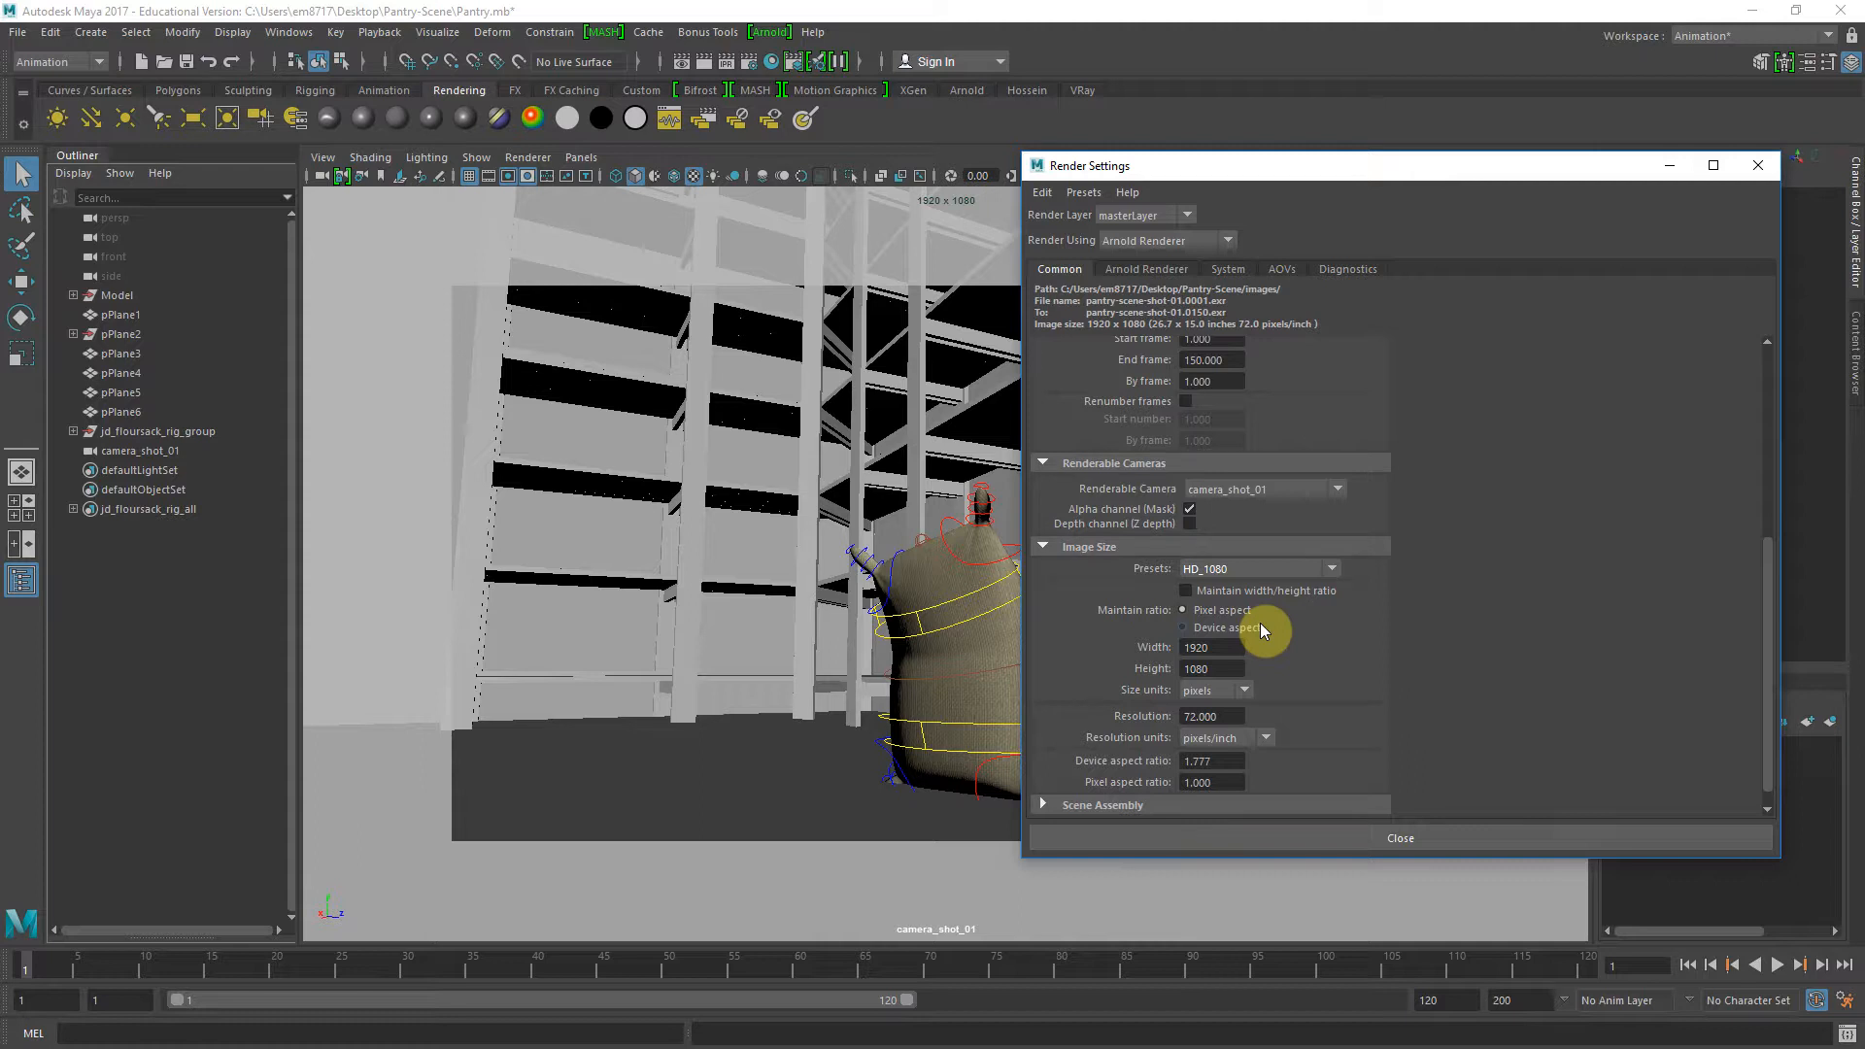
{"action": "left_click", "coordinate": [1265, 568]}
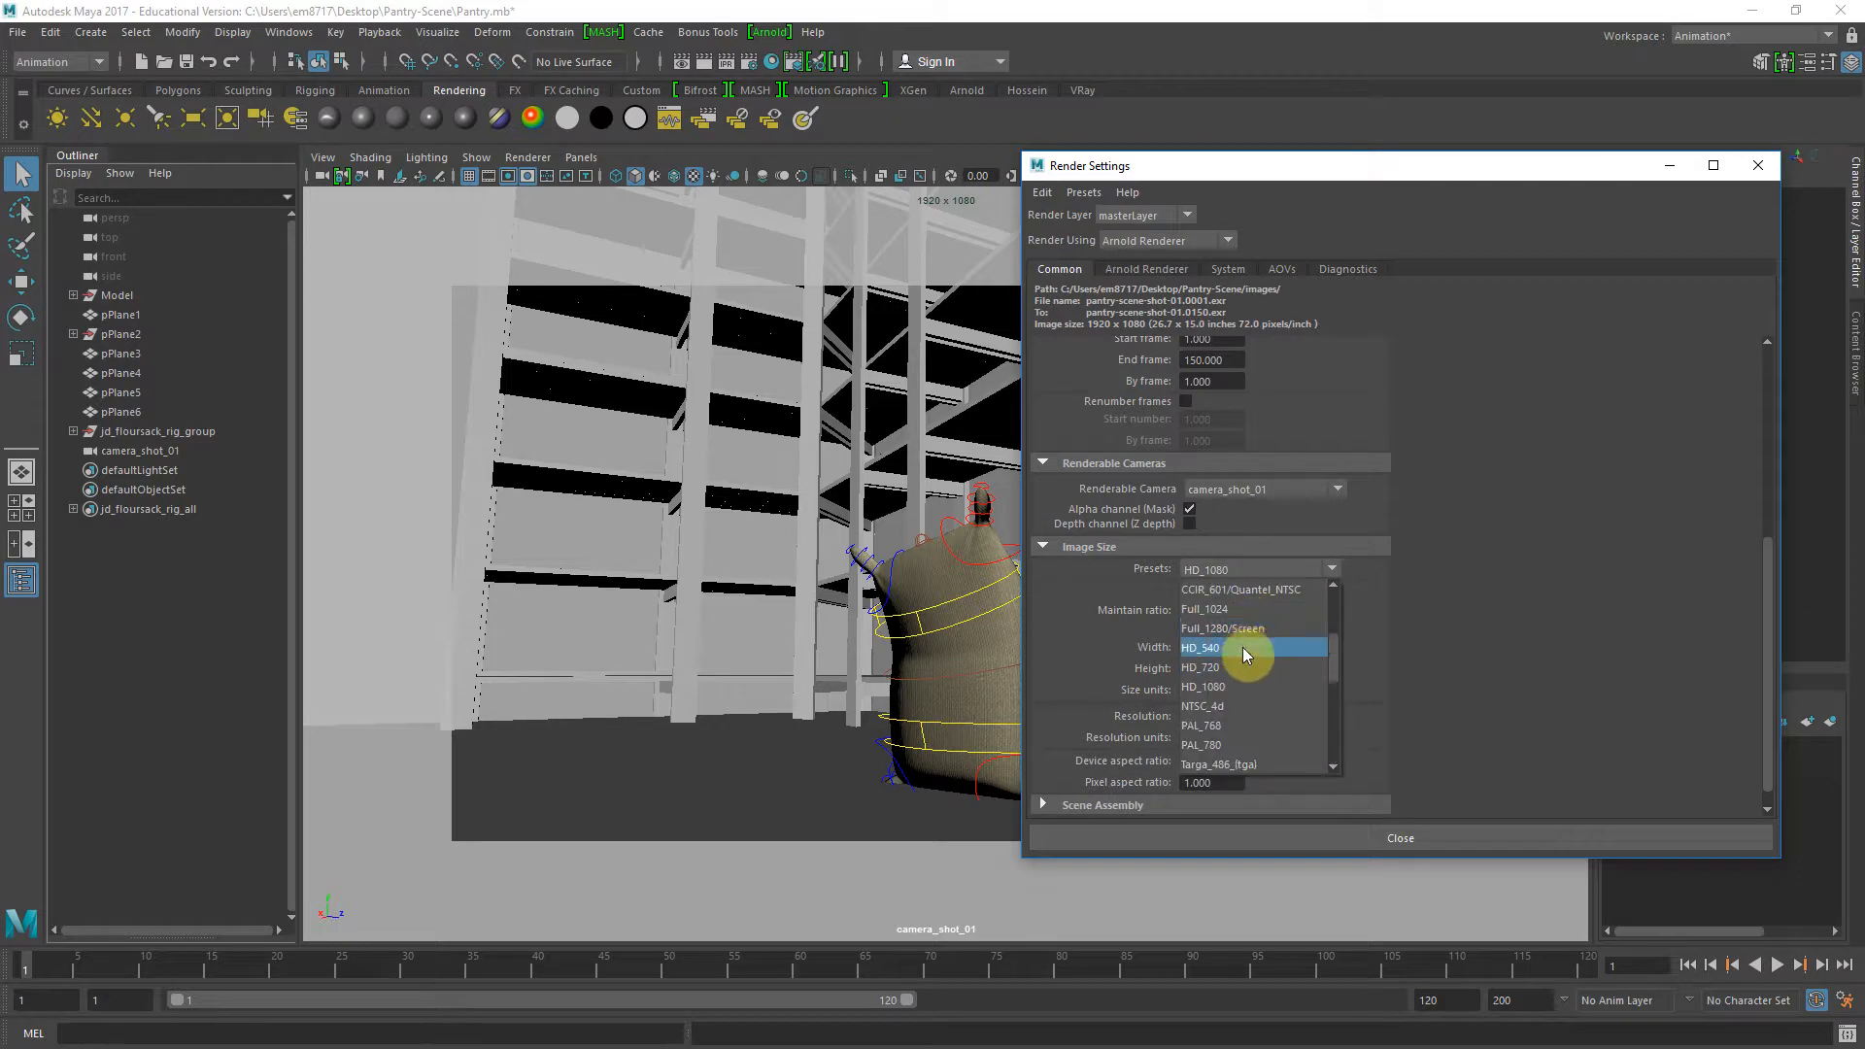
{"action": "left_click", "coordinate": [1244, 648]}
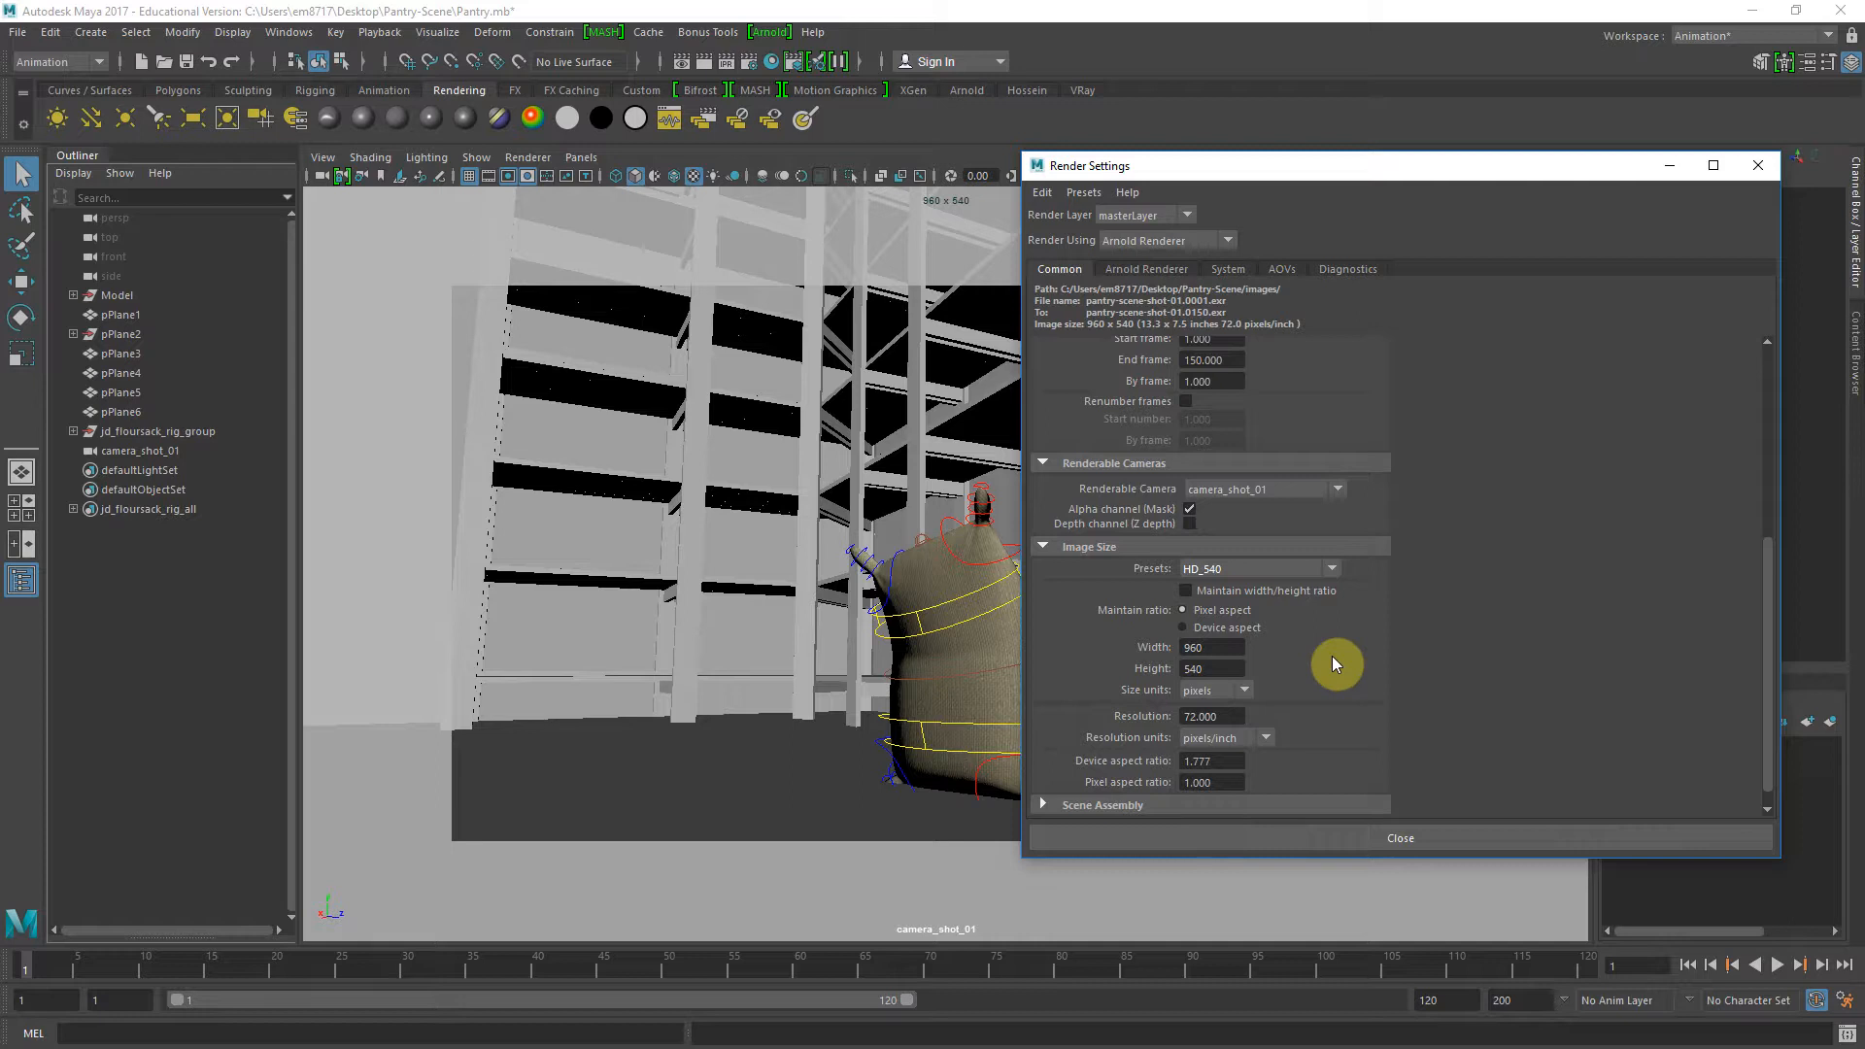
Set the image size preset to HD_720 and close the Render Settings
{"action": "left_click", "coordinate": [1264, 569]}
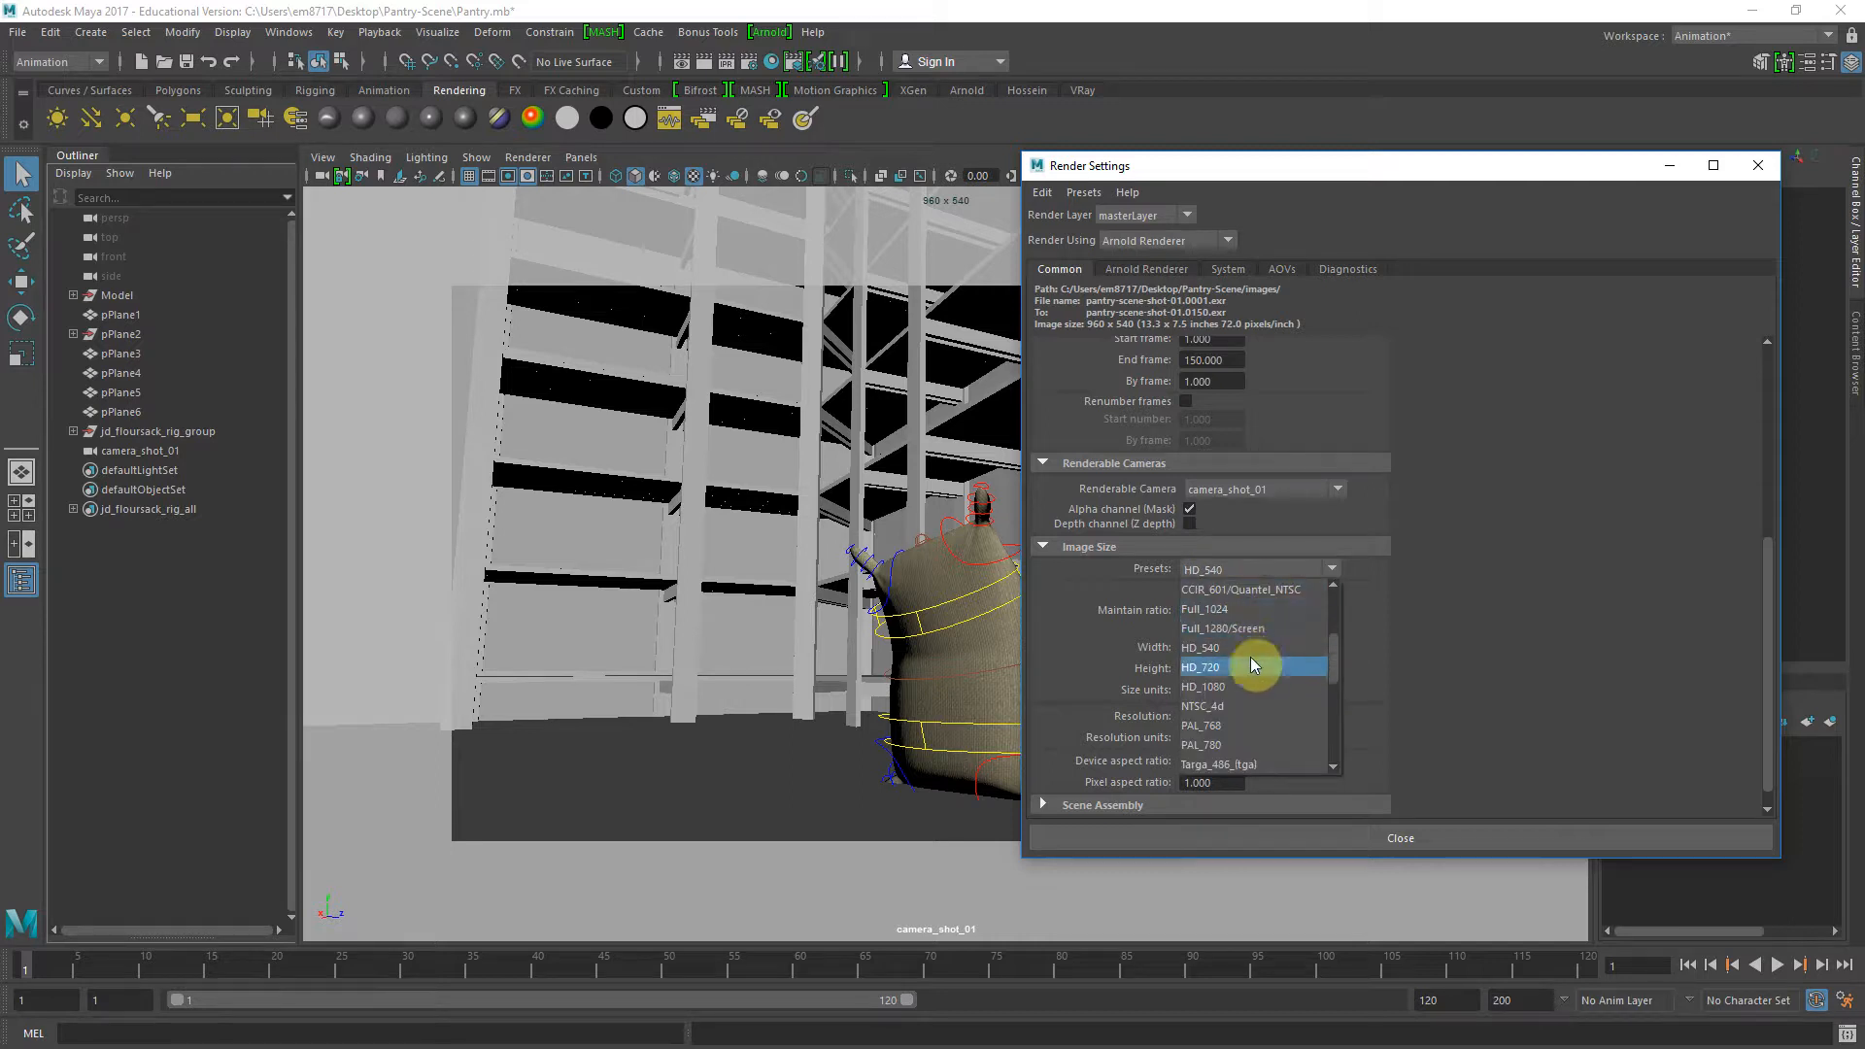
{"action": "left_click", "coordinate": [1250, 666]}
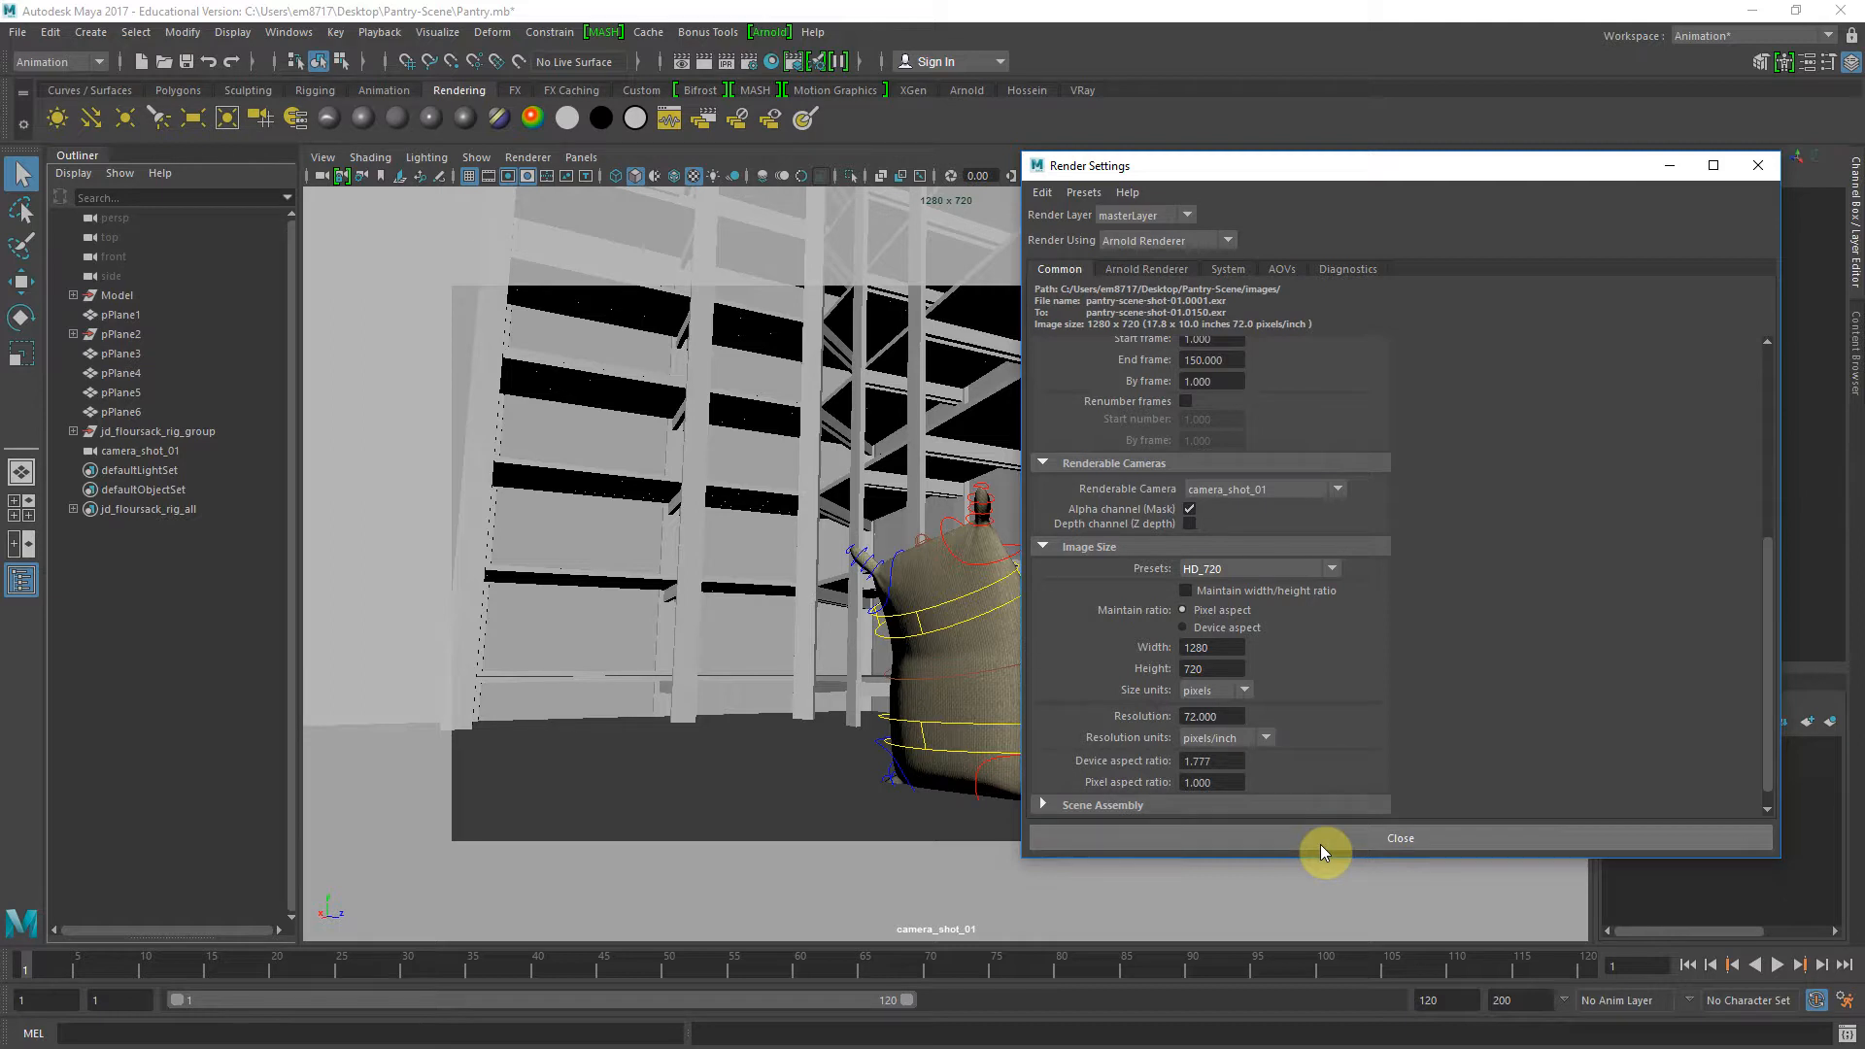
{"action": "left_click", "coordinate": [1758, 167]}
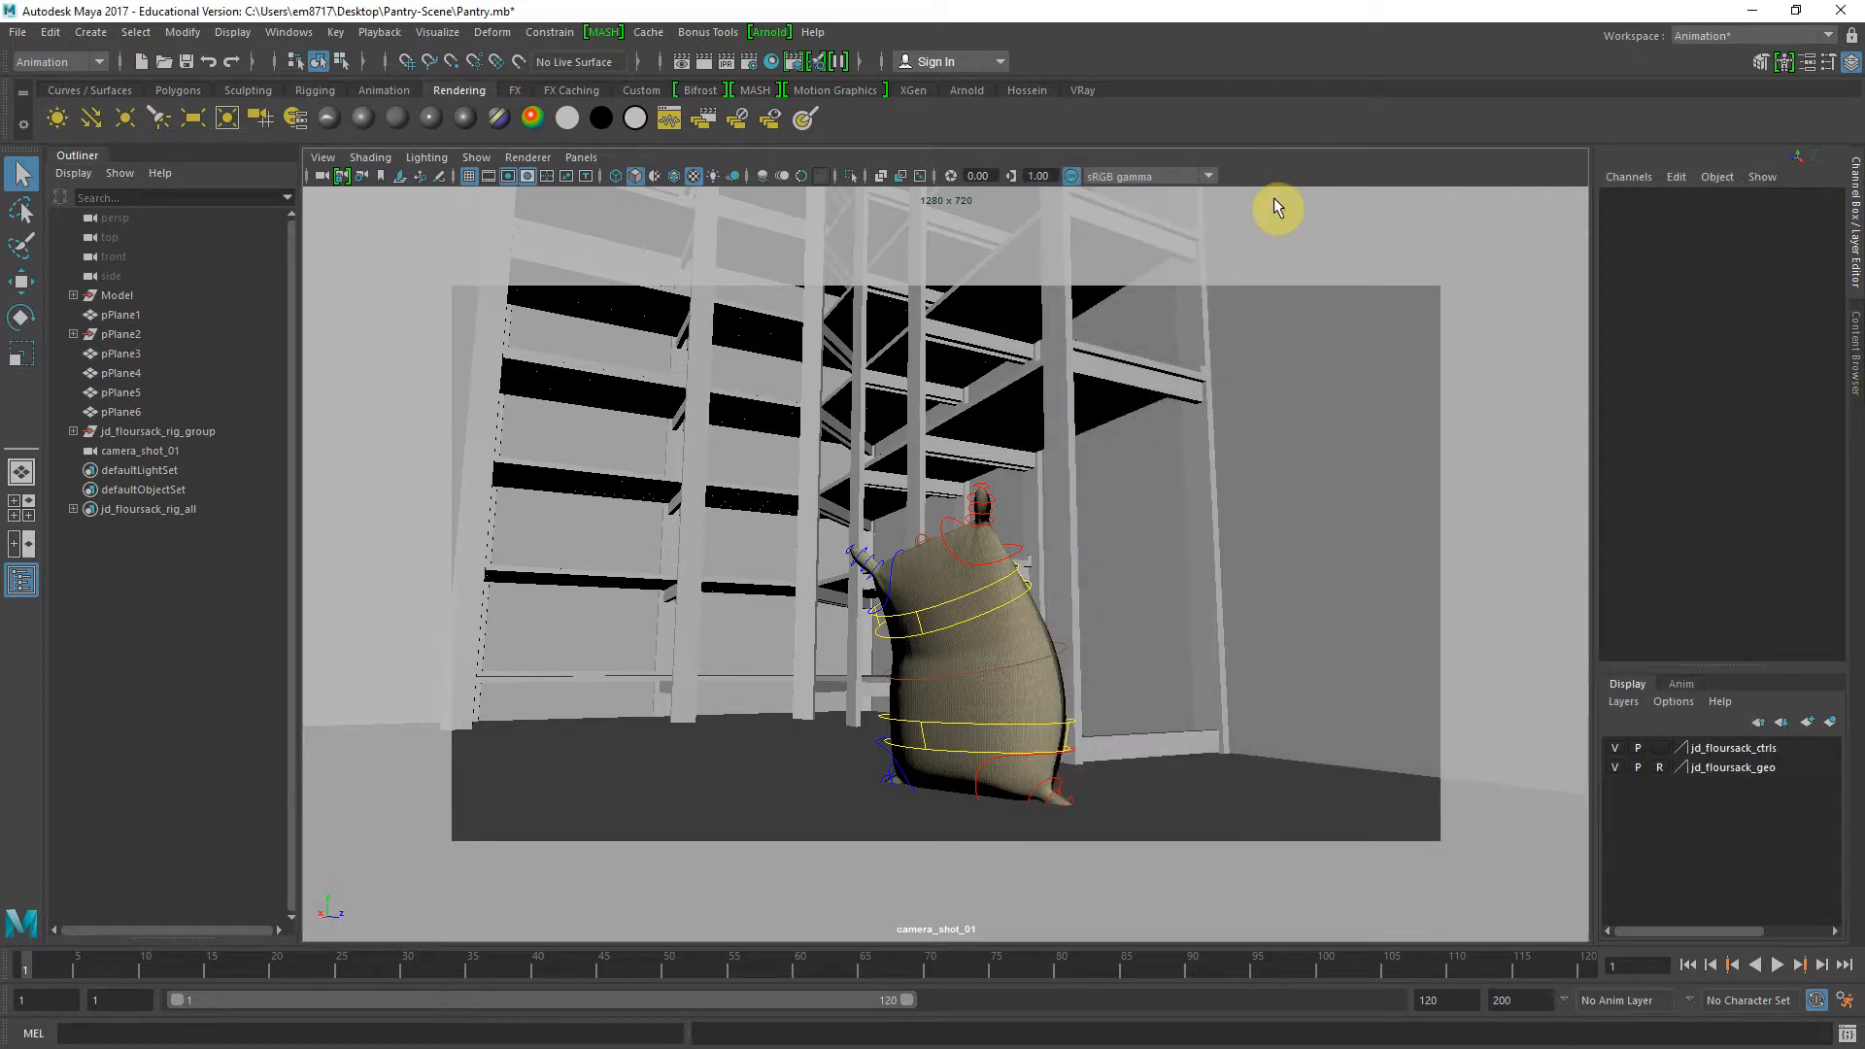
Switch the viewport to the persp camera and select camera_shot_01 in the pantry
{"action": "key", "text": "space"}
{"action": "left_click_drag", "start_coordinate": [1232, 486], "coordinate": [1228, 441]}
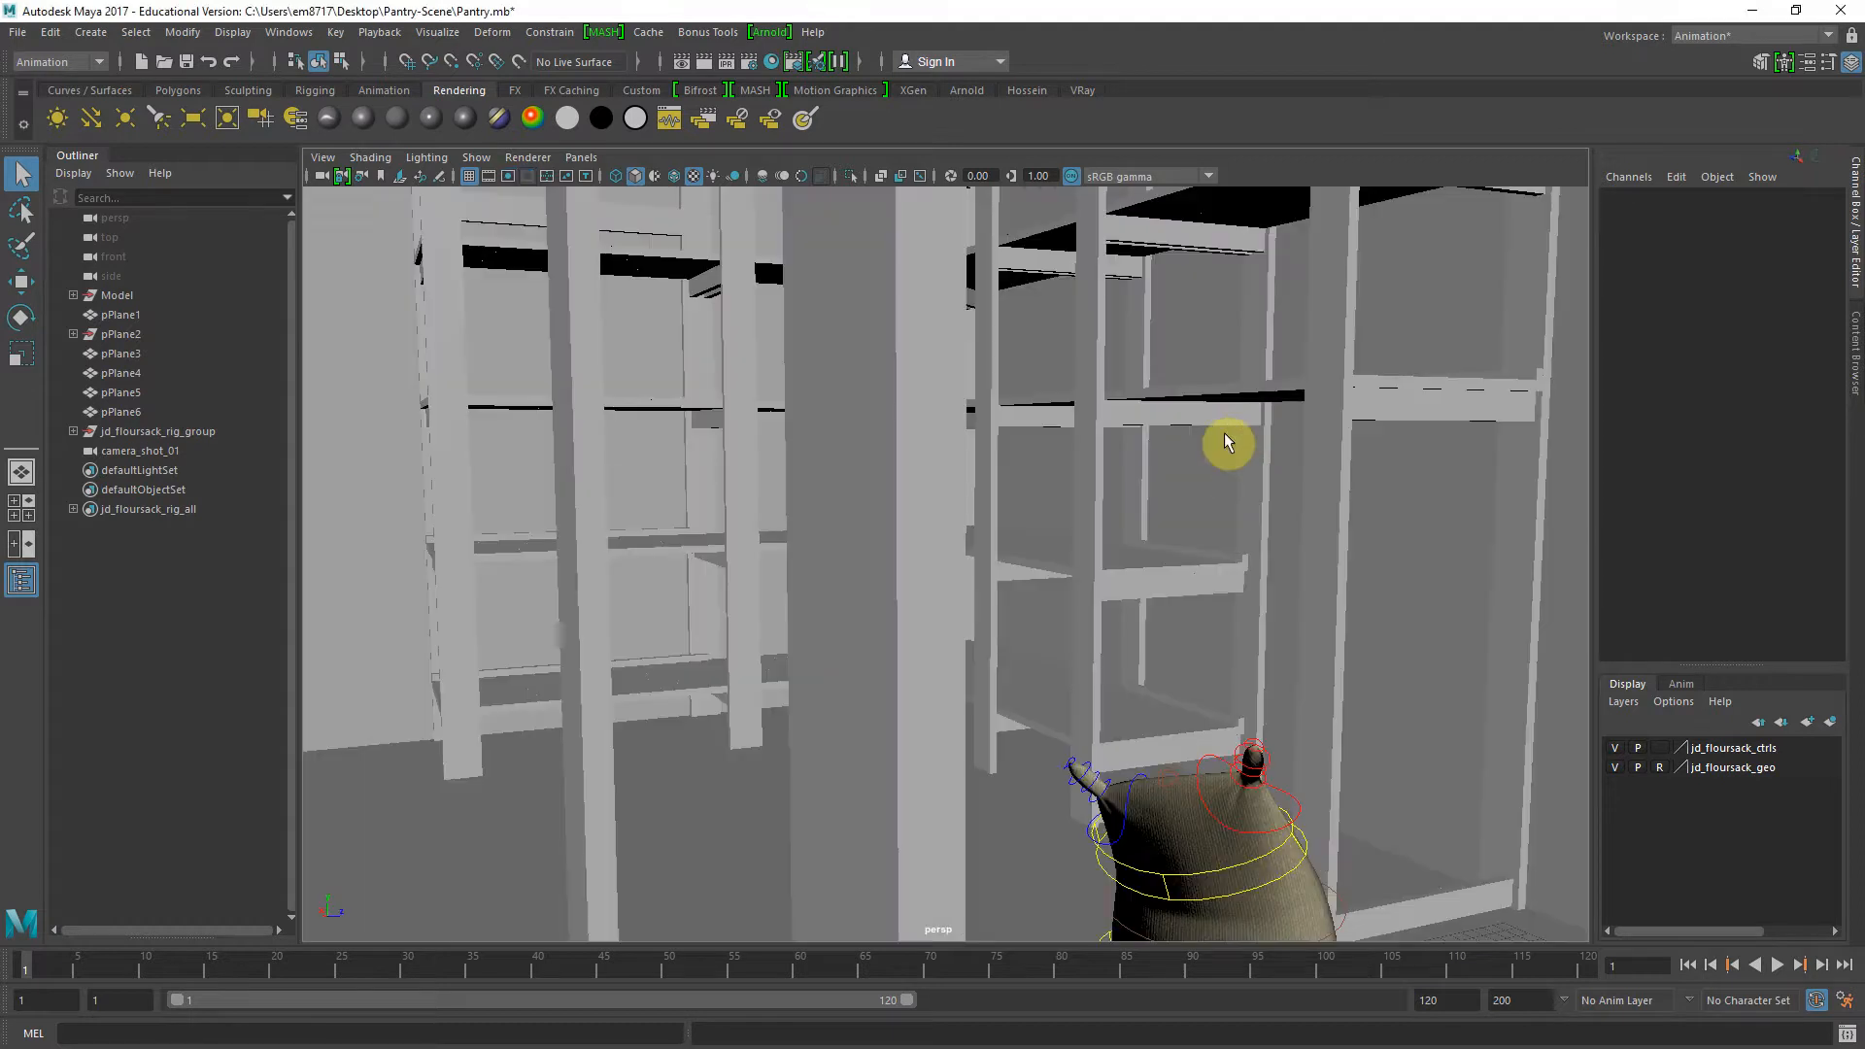
{"action": "scroll", "coordinate": [1145, 486], "scroll_direction": "down", "scroll_amount": 3}
{"action": "scroll", "coordinate": [1128, 491], "scroll_direction": "down", "scroll_amount": 5}
{"action": "left_click_drag", "start_coordinate": [997, 494], "coordinate": [1068, 532], "text": "alt"}
{"action": "right_click_drag", "start_coordinate": [1069, 531], "coordinate": [1116, 533], "text": "alt"}
{"action": "left_click_drag", "start_coordinate": [1116, 533], "coordinate": [1062, 537], "text": "alt"}
{"action": "right_click_drag", "start_coordinate": [1062, 537], "coordinate": [1208, 554], "text": "alt"}
{"action": "left_click_drag", "start_coordinate": [1208, 553], "coordinate": [1270, 583], "text": "alt"}
{"action": "left_click", "coordinate": [1251, 603]}
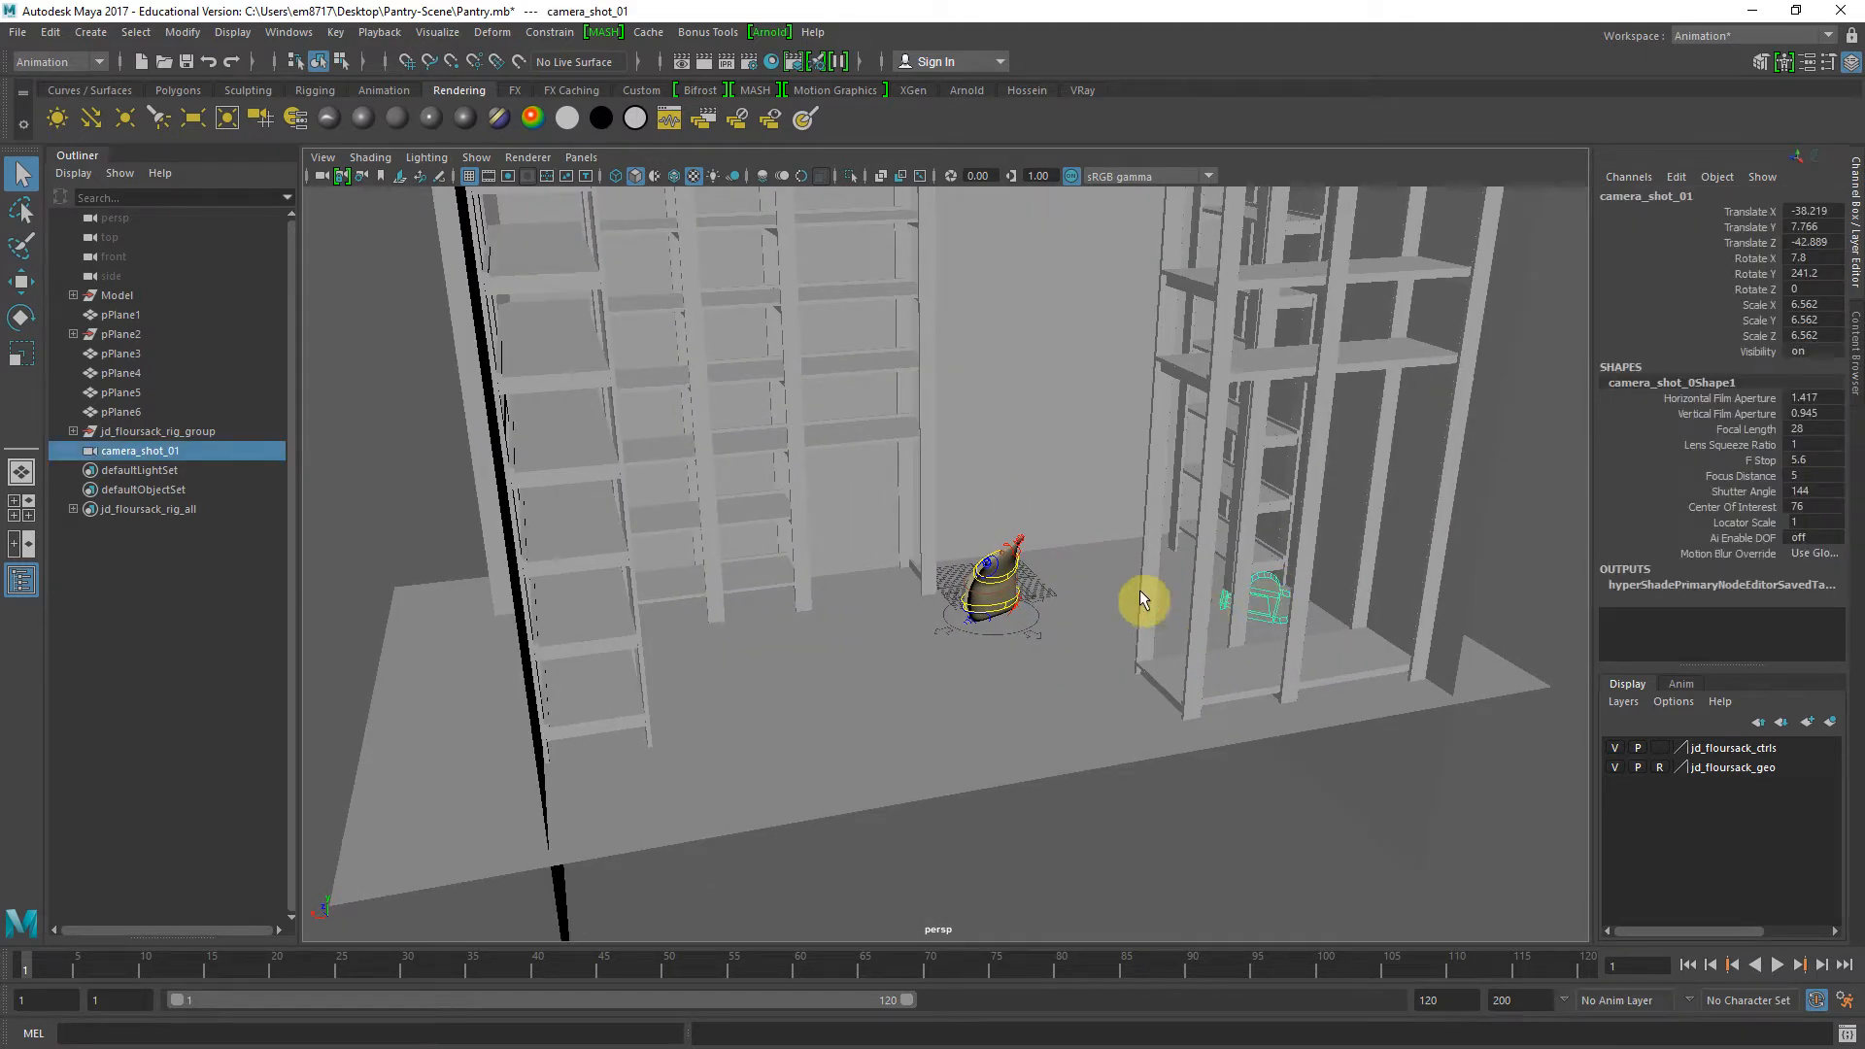
{"action": "right_click_drag", "start_coordinate": [1329, 609], "coordinate": [1311, 632], "text": "alt"}
{"action": "left_click_drag", "start_coordinate": [1312, 633], "coordinate": [1162, 621], "text": "alt"}
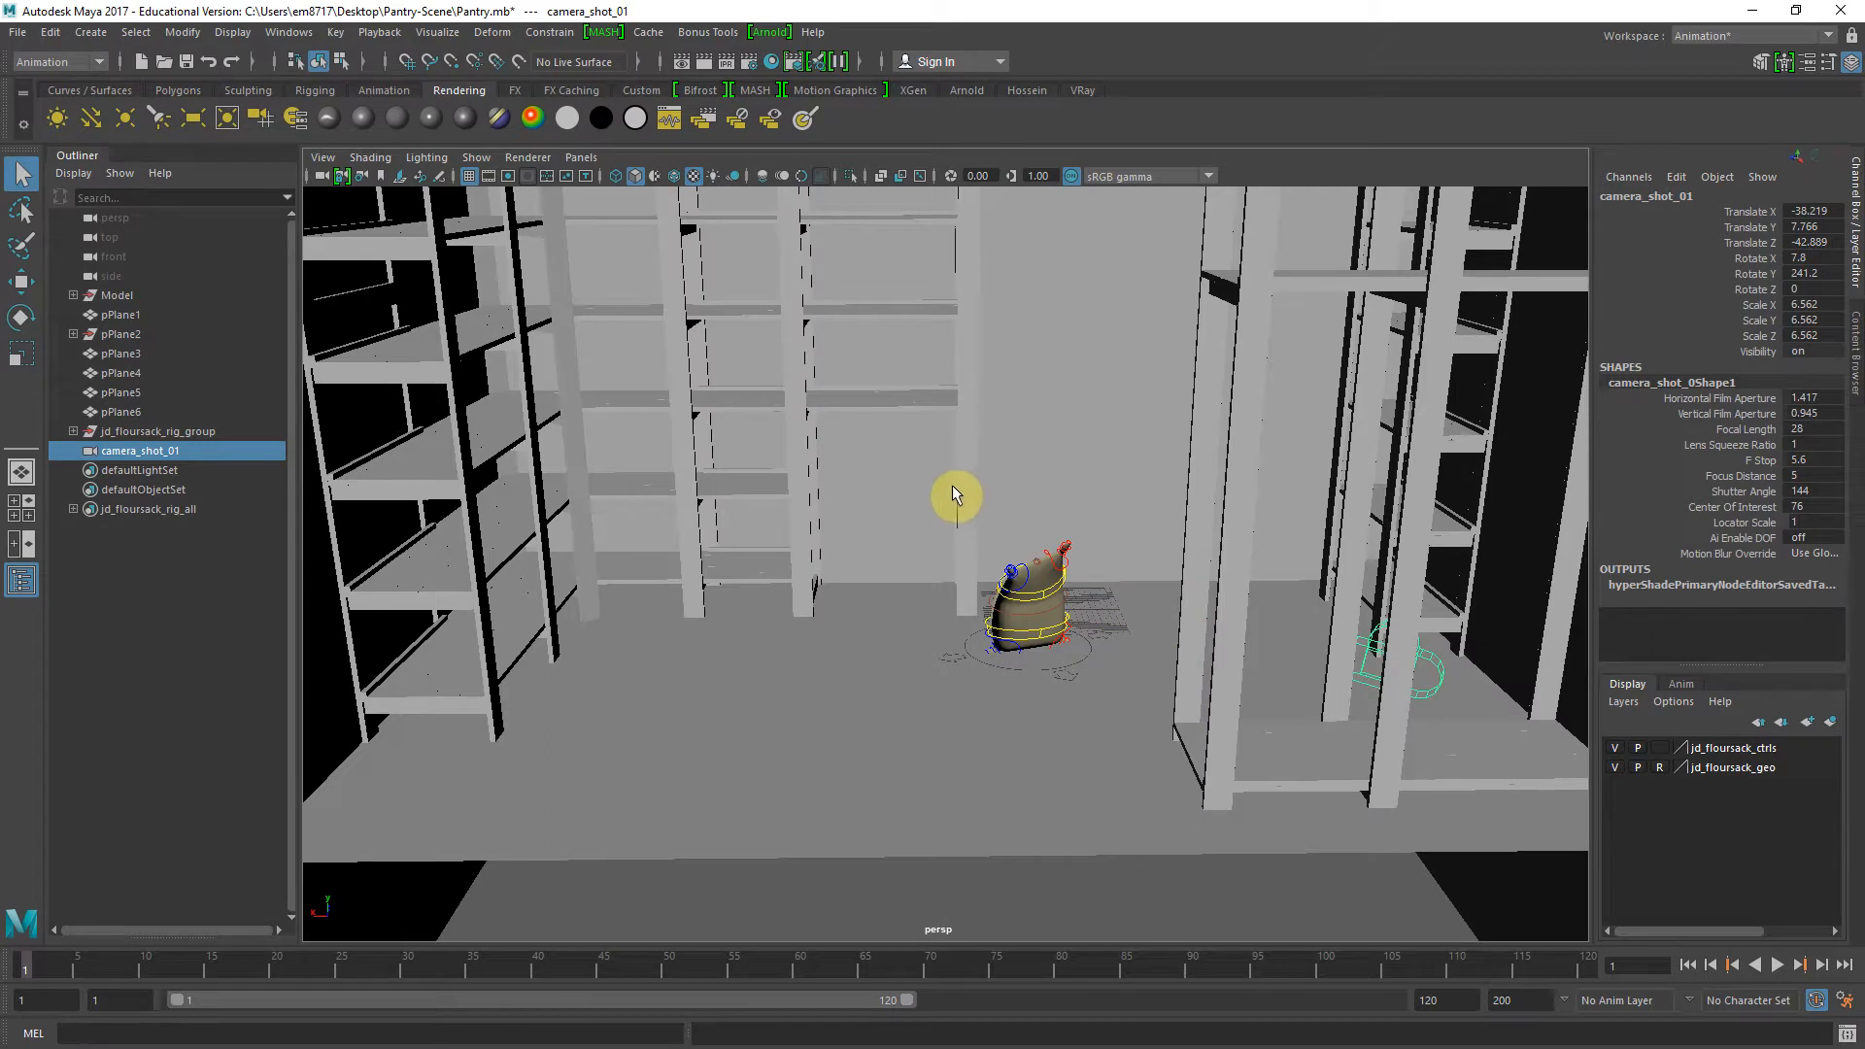
Look through camera_shot_01 in the viewport and hide the flour sack's rig control curves
{"action": "left_click", "coordinate": [581, 157]}
{"action": "mouse_move", "coordinate": [678, 177]}
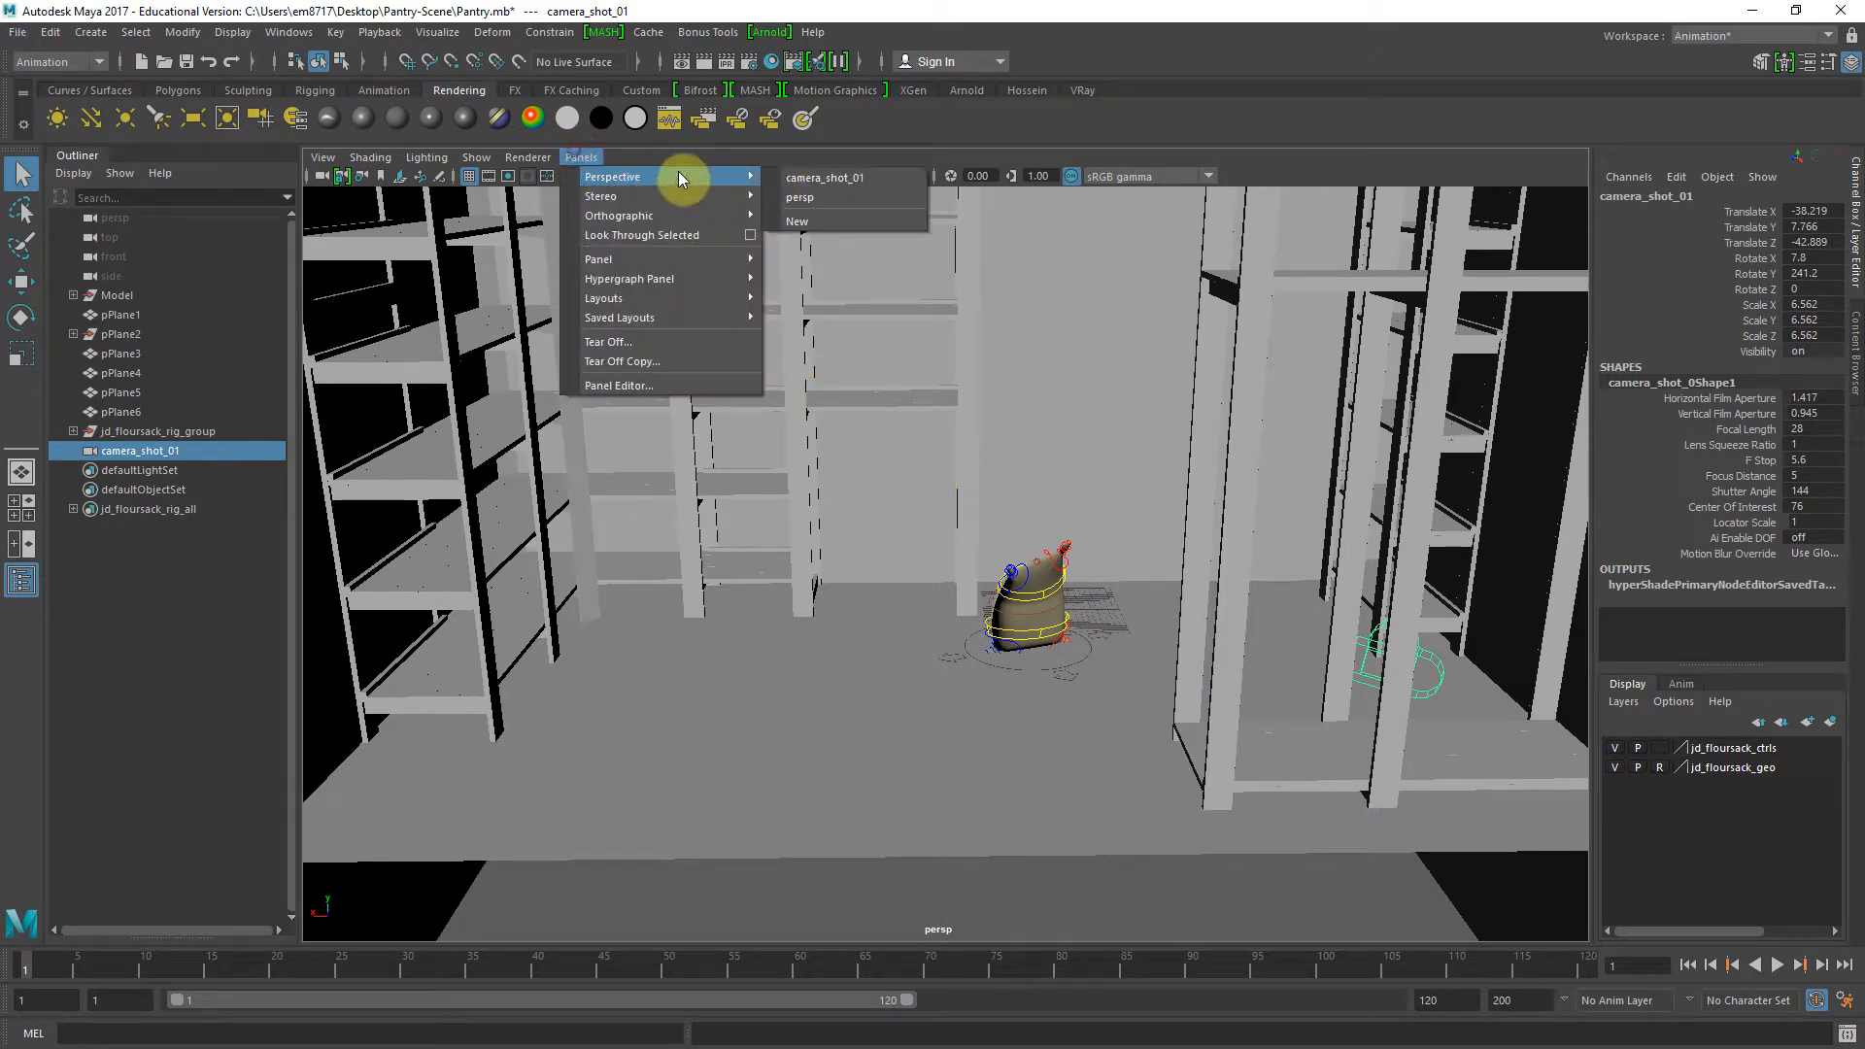
{"action": "left_click", "coordinate": [828, 178]}
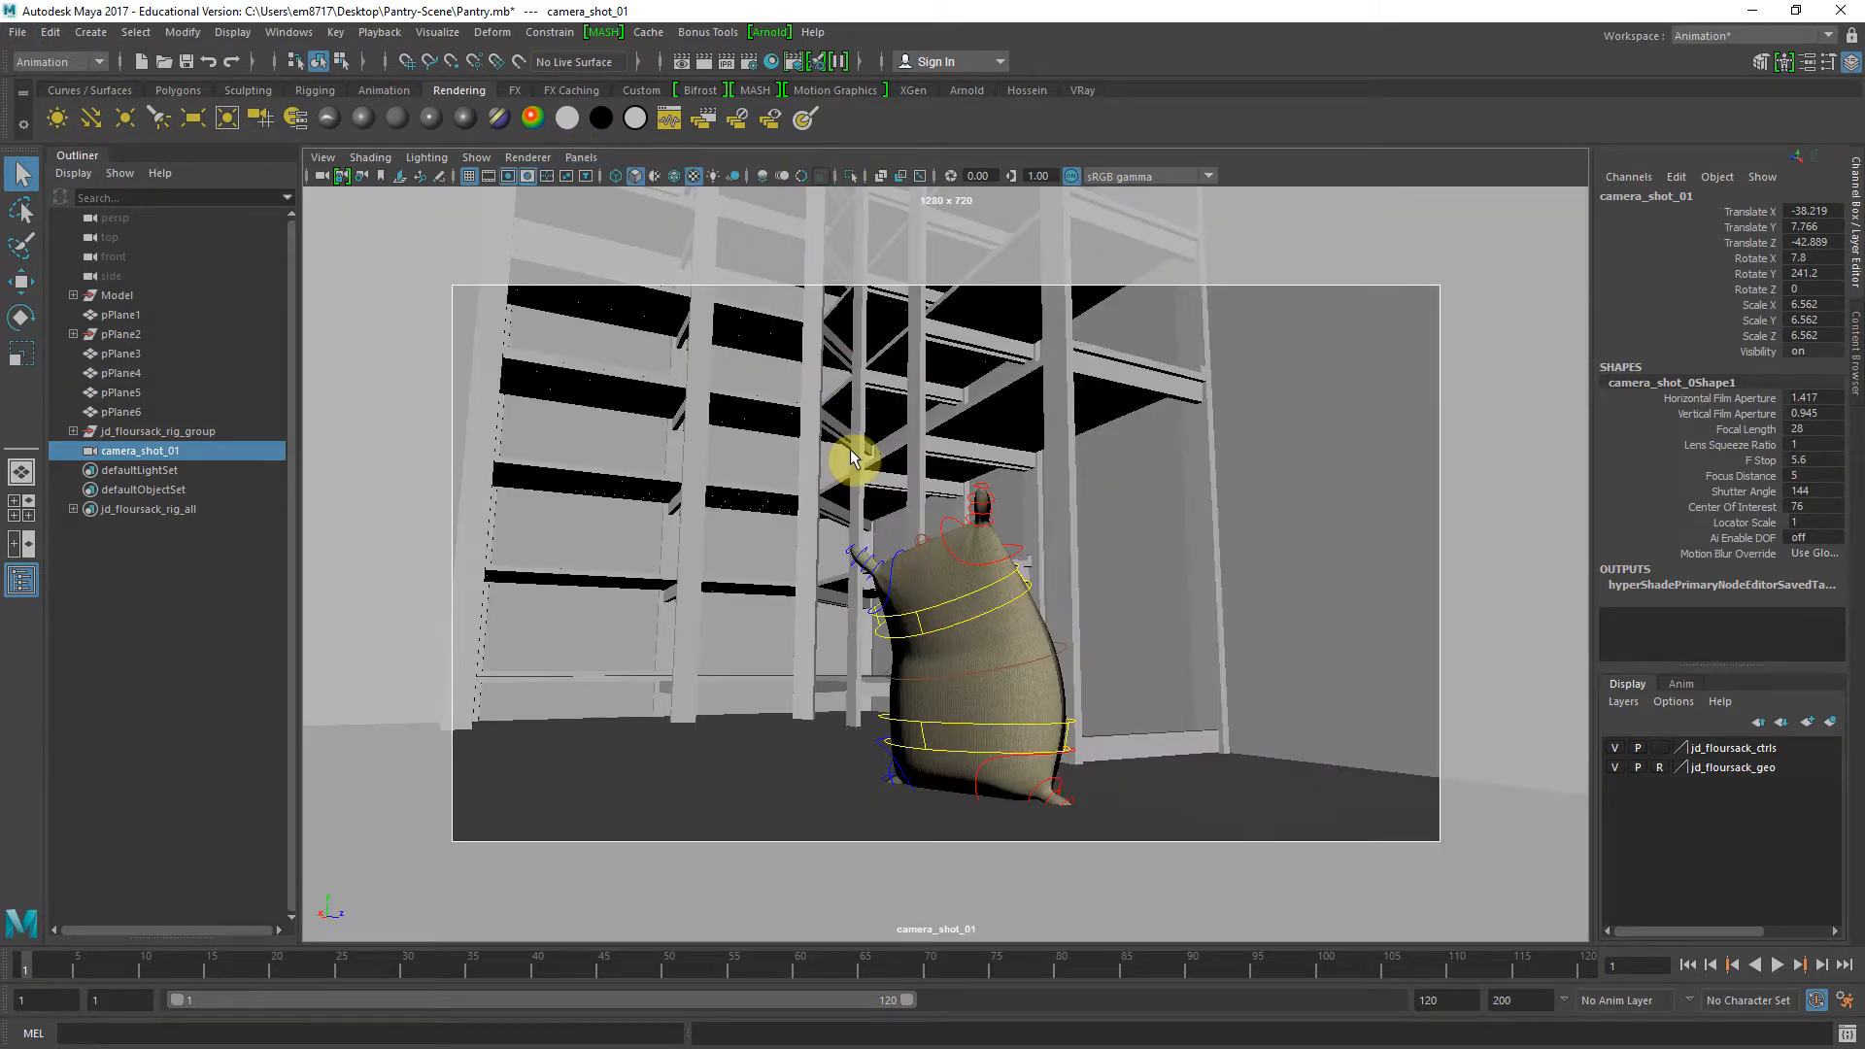
{"action": "left_click", "coordinate": [491, 157]}
{"action": "left_click", "coordinate": [508, 259]}
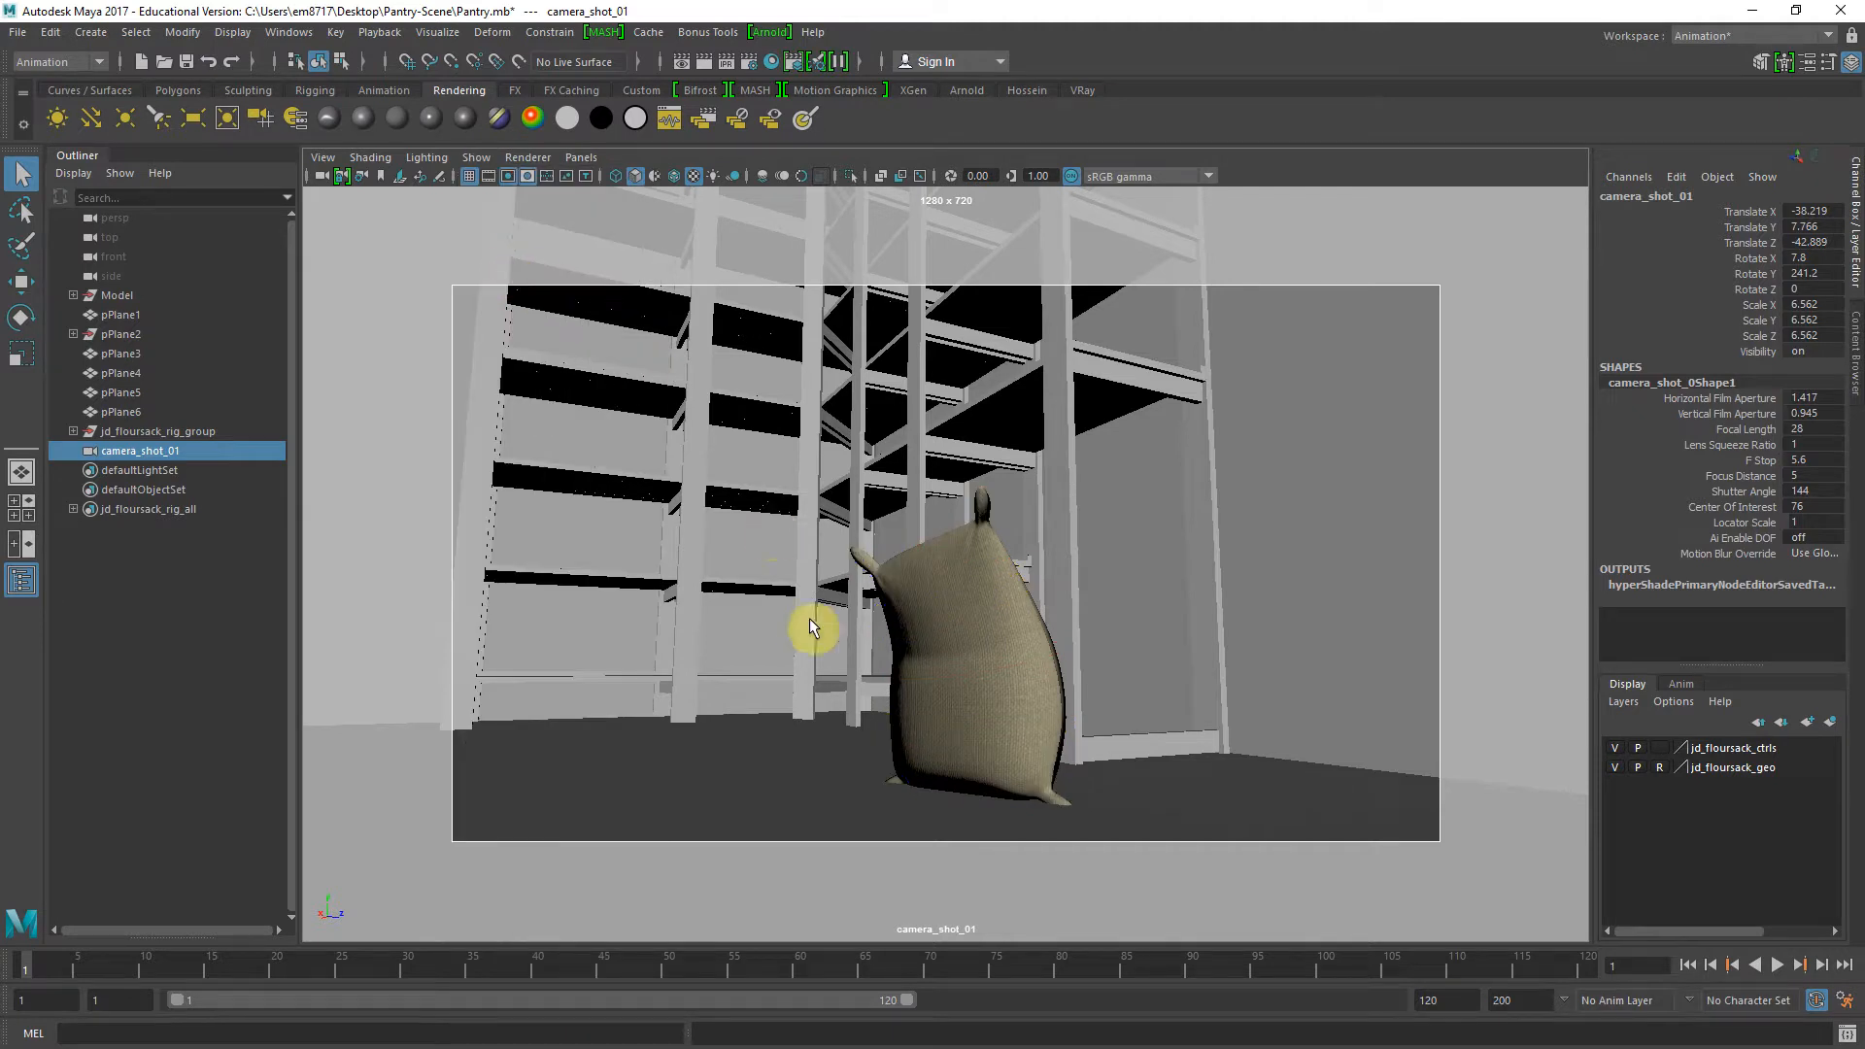
Reframe camera_shot_01 so the flour sack stands right of centre with the shelves filling the rest of the frame
{"action": "middle_click_drag", "start_coordinate": [833, 608], "coordinate": [911, 580], "text": "alt"}
{"action": "left_click_drag", "start_coordinate": [918, 597], "coordinate": [870, 587], "text": "alt"}
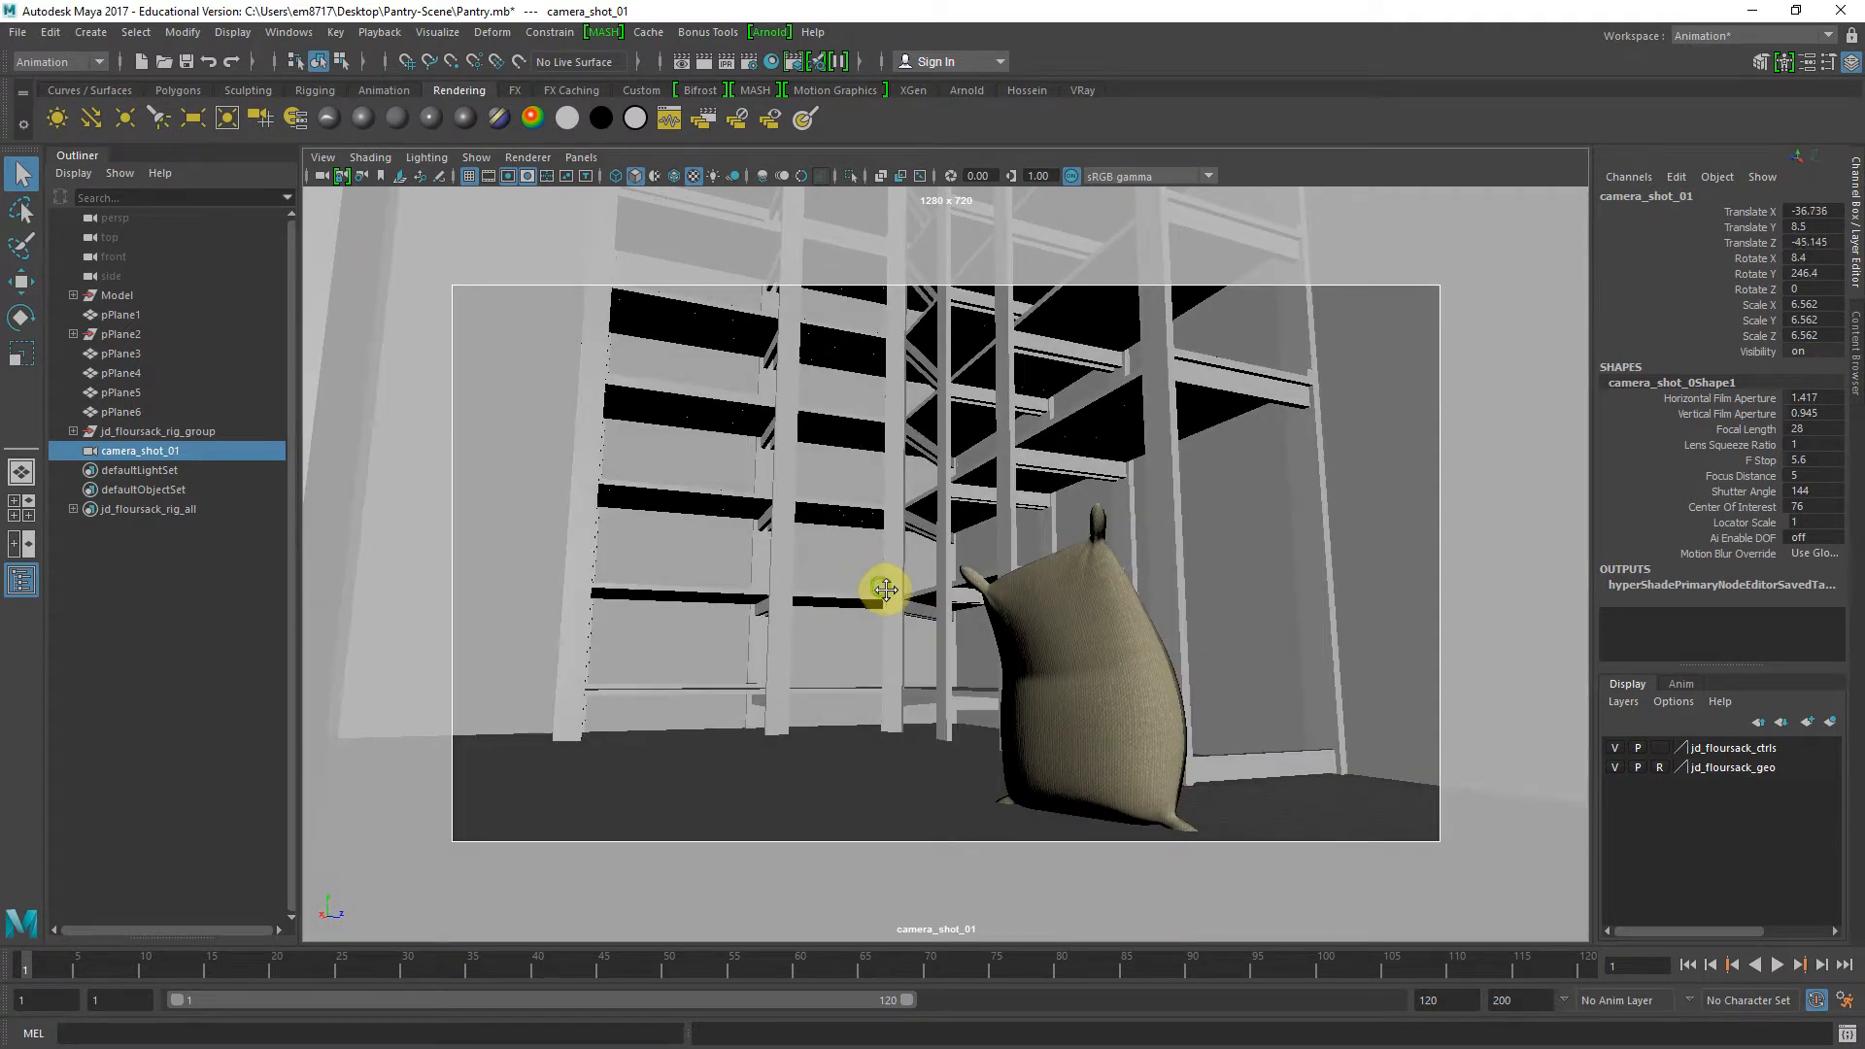
{"action": "middle_click_drag", "start_coordinate": [880, 587], "coordinate": [887, 590], "text": "alt"}
{"action": "left_click_drag", "start_coordinate": [1300, 556], "coordinate": [1266, 553], "text": "alt"}
{"action": "right_click_drag", "start_coordinate": [1263, 554], "coordinate": [1270, 562], "text": "alt"}
{"action": "middle_click_drag", "start_coordinate": [1269, 562], "coordinate": [1266, 560], "text": "alt"}
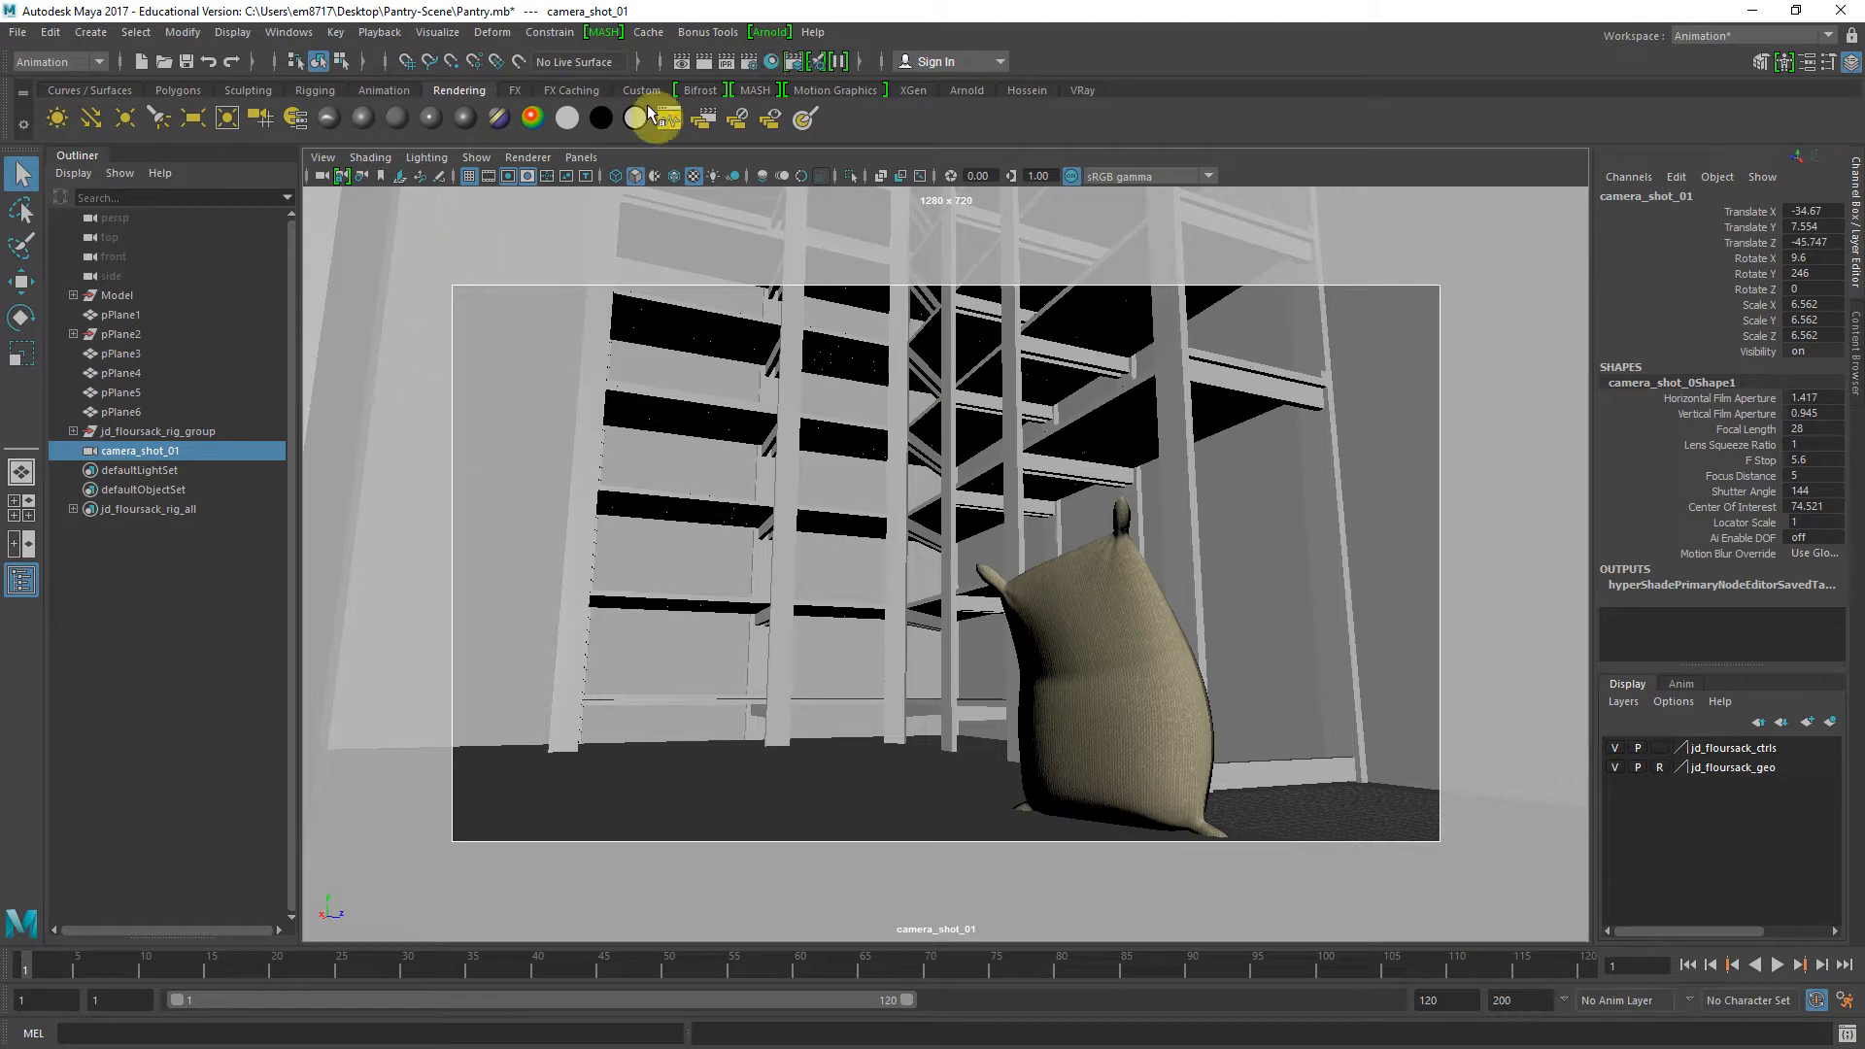
Fine-tune the framing of camera_shot_01 against the field chart overlay, and hide the overlay
{"action": "left_click", "coordinate": [563, 178]}
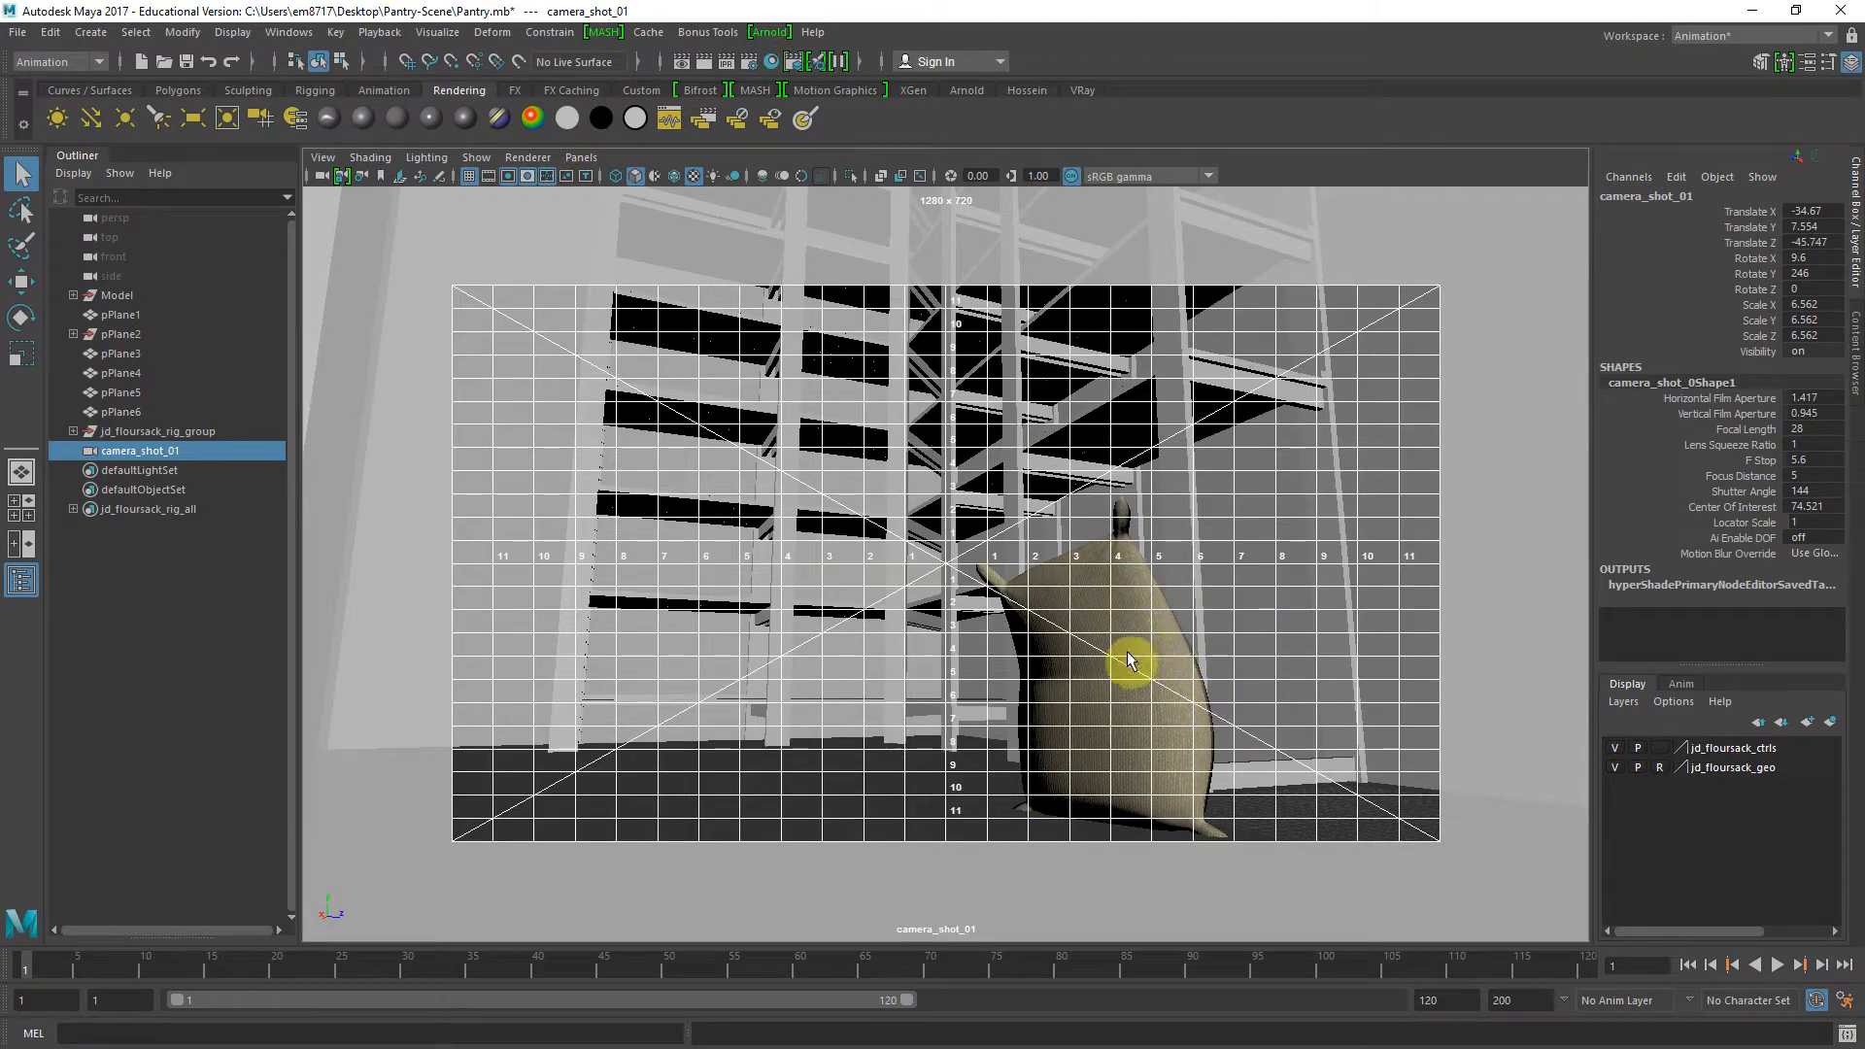
{"action": "middle_click_drag", "start_coordinate": [1117, 586], "coordinate": [1138, 604], "text": "alt"}
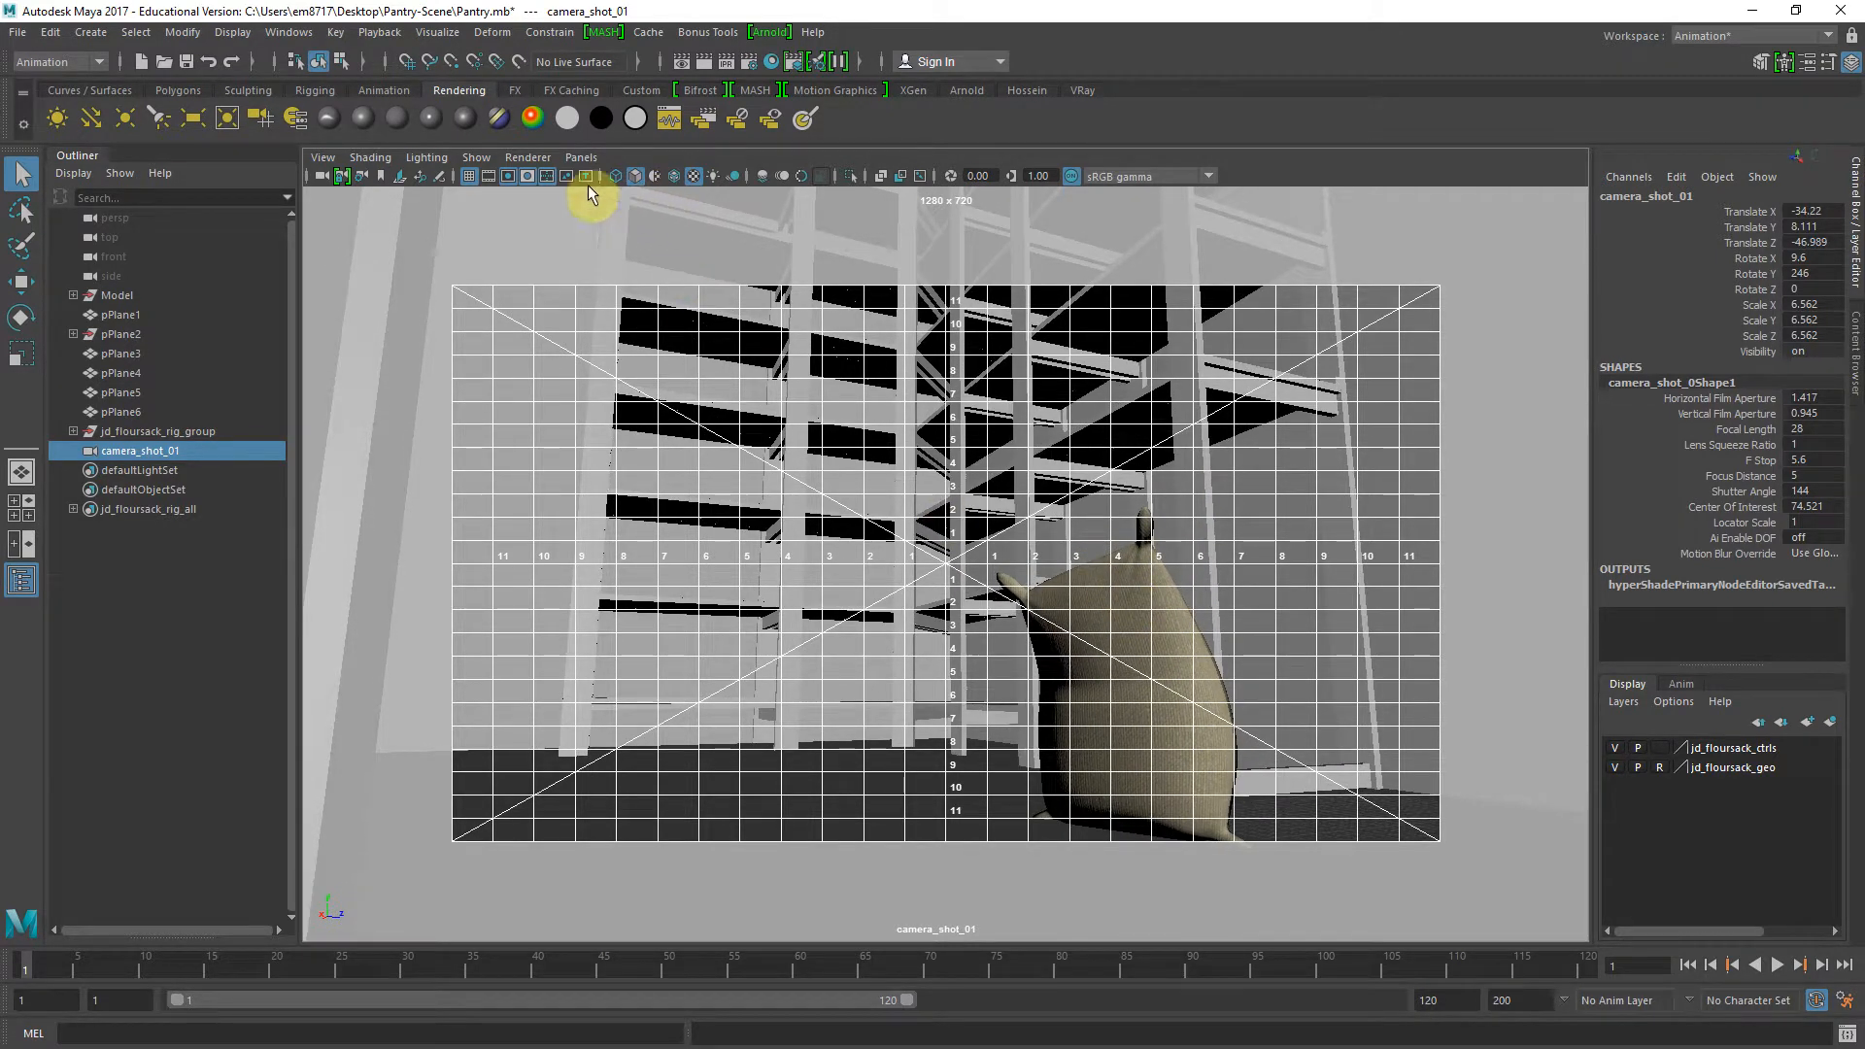
{"action": "left_click", "coordinate": [546, 177]}
Return the viewport to the persp camera and frame the whole pantry with the flour sack and shot camera
{"action": "key", "text": "space"}
{"action": "mouse_move", "coordinate": [947, 603]}
{"action": "left_mouse_down"}
{"action": "mouse_move", "coordinate": [960, 520]}
{"action": "mouse_move", "coordinate": [933, 533]}
{"action": "mouse_move", "coordinate": [949, 537]}
{"action": "left_mouse_up"}
{"action": "scroll", "coordinate": [961, 534], "scroll_direction": "down", "scroll_amount": 3}
{"action": "scroll", "coordinate": [961, 544], "scroll_direction": "up", "scroll_amount": 3}
{"action": "middle_click_drag", "start_coordinate": [981, 538], "coordinate": [1001, 603], "text": "alt"}
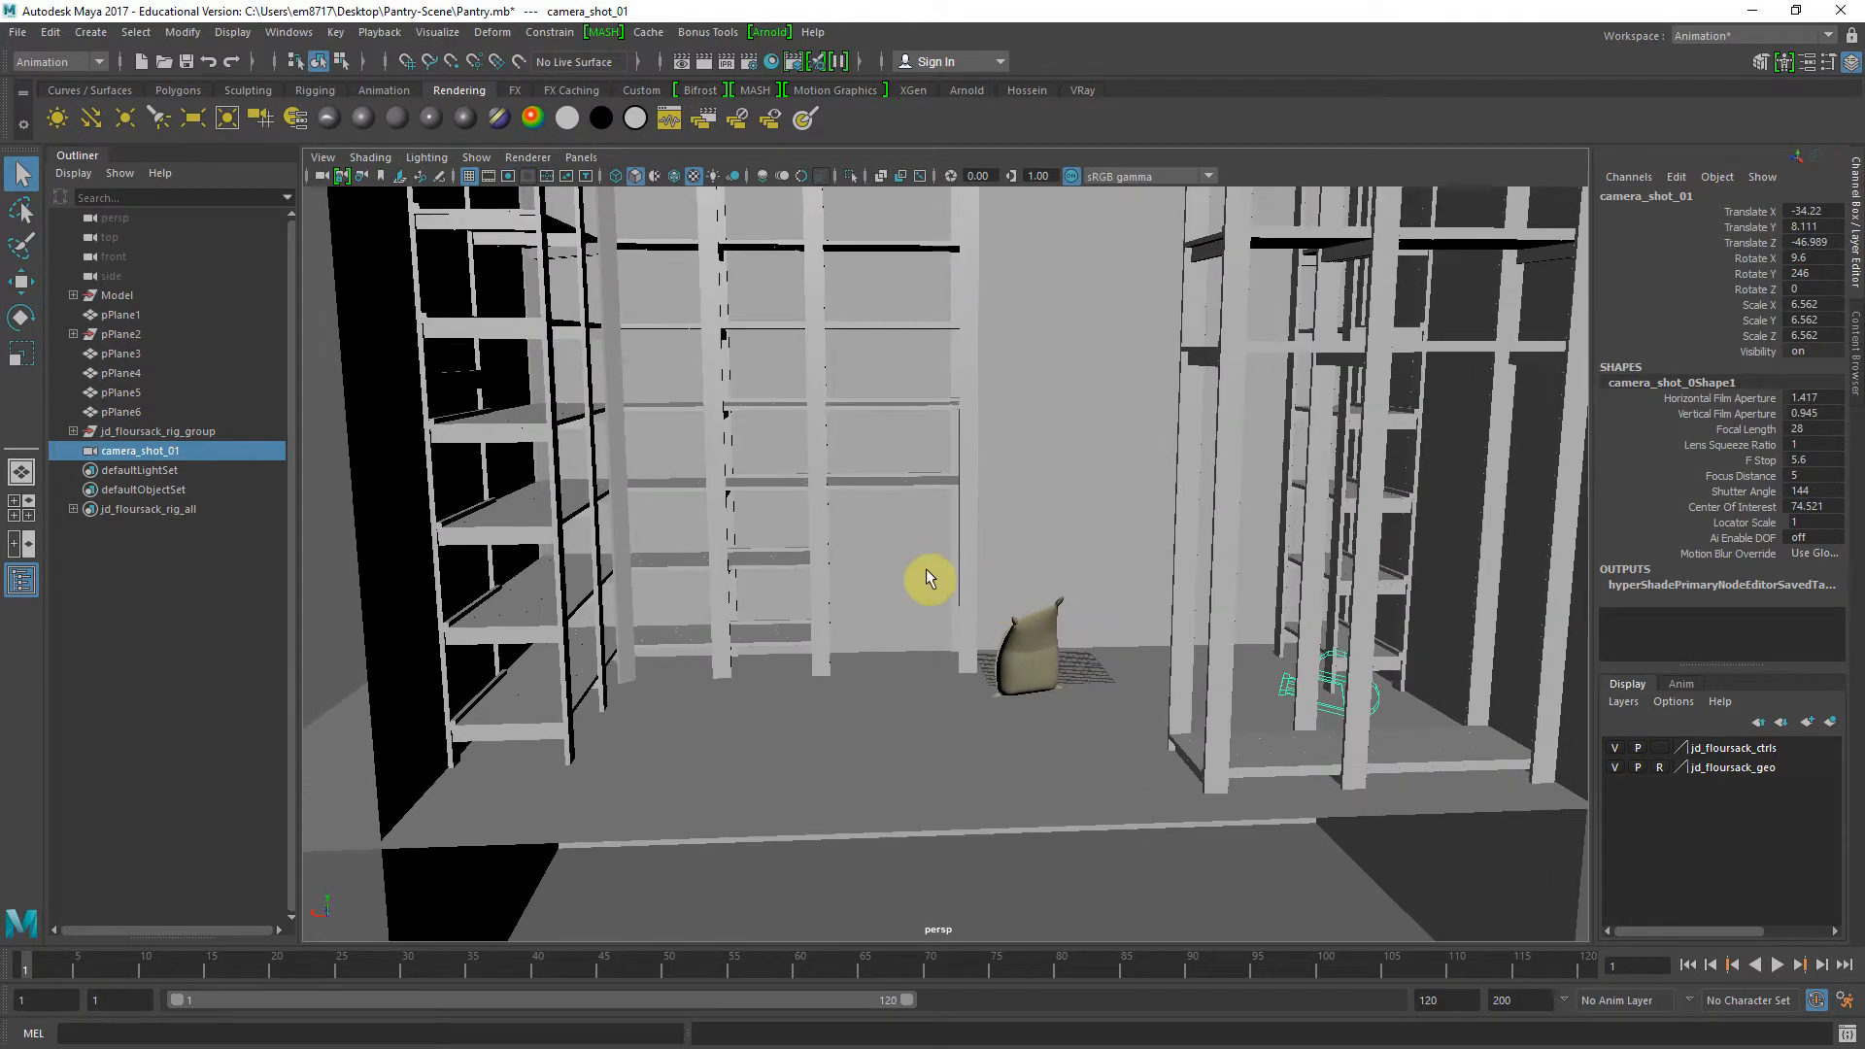
Switch to the Notepad list of rendering engines
{"action": "left_click", "coordinate": [768, 32]}
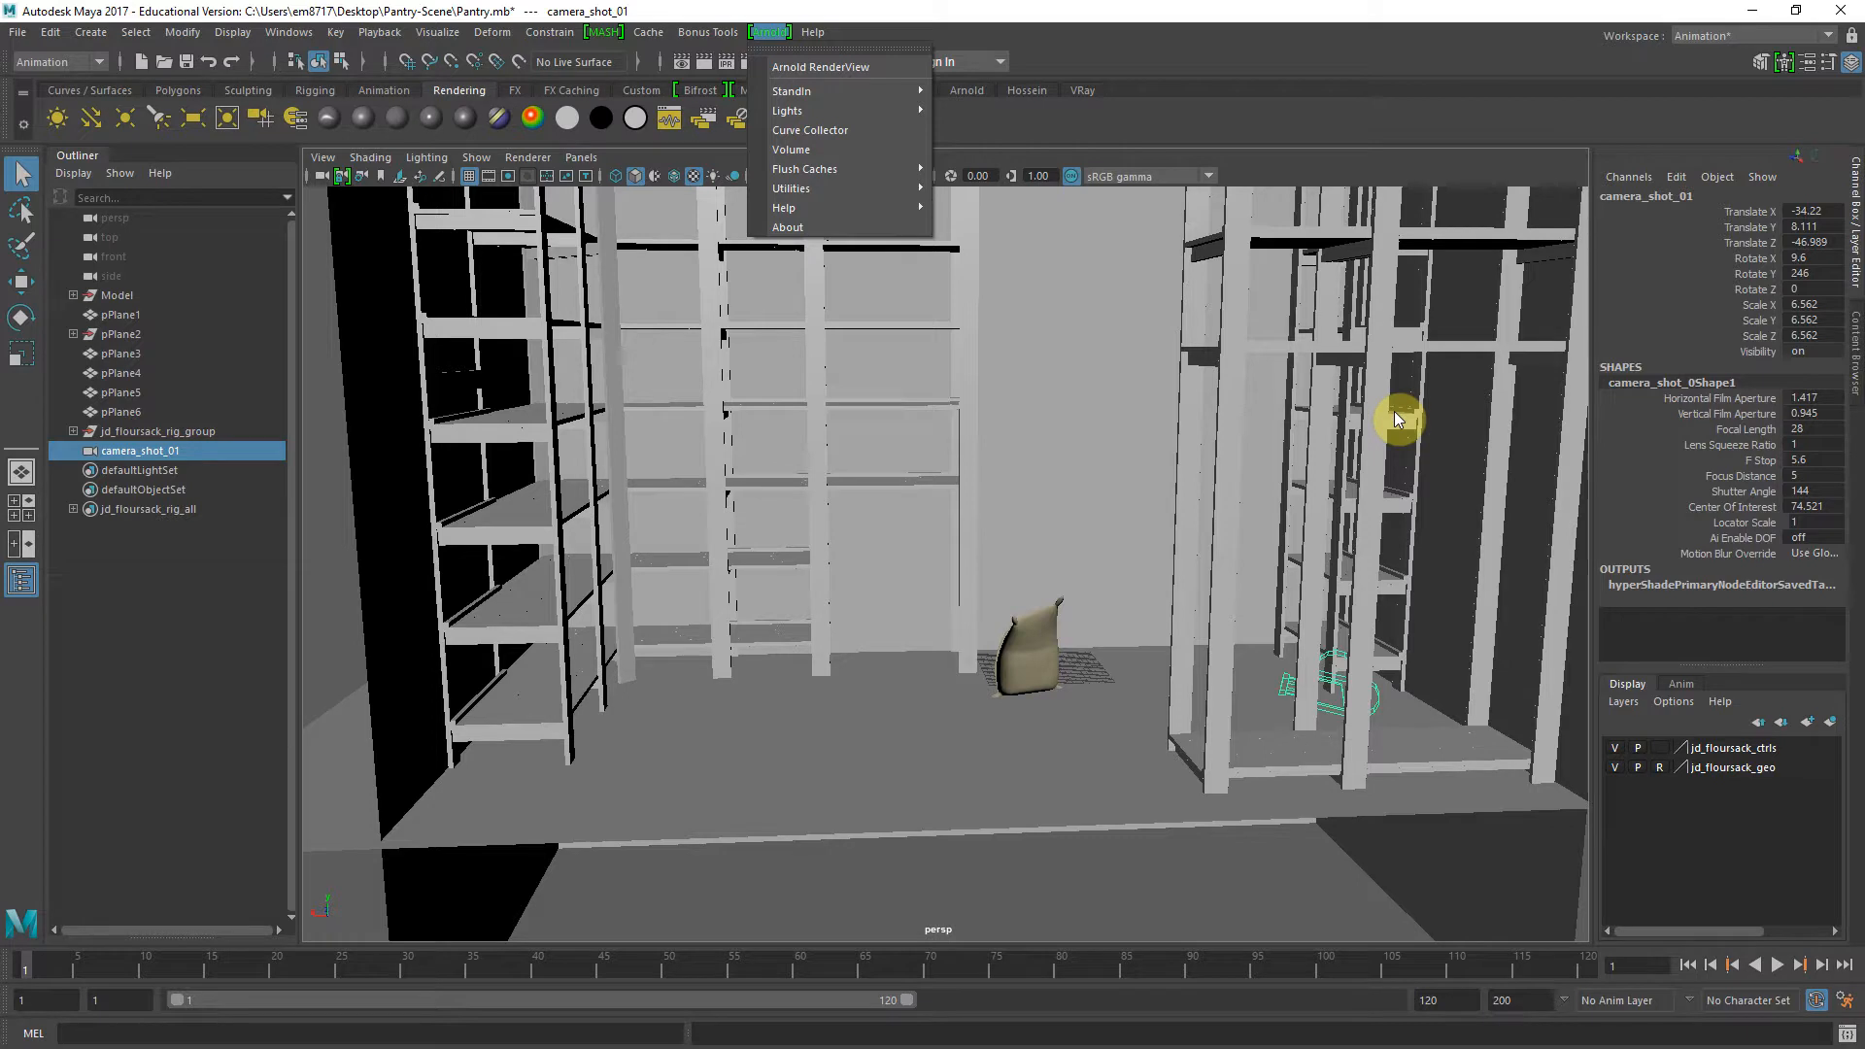
{"action": "key", "text": "alt+Tab"}
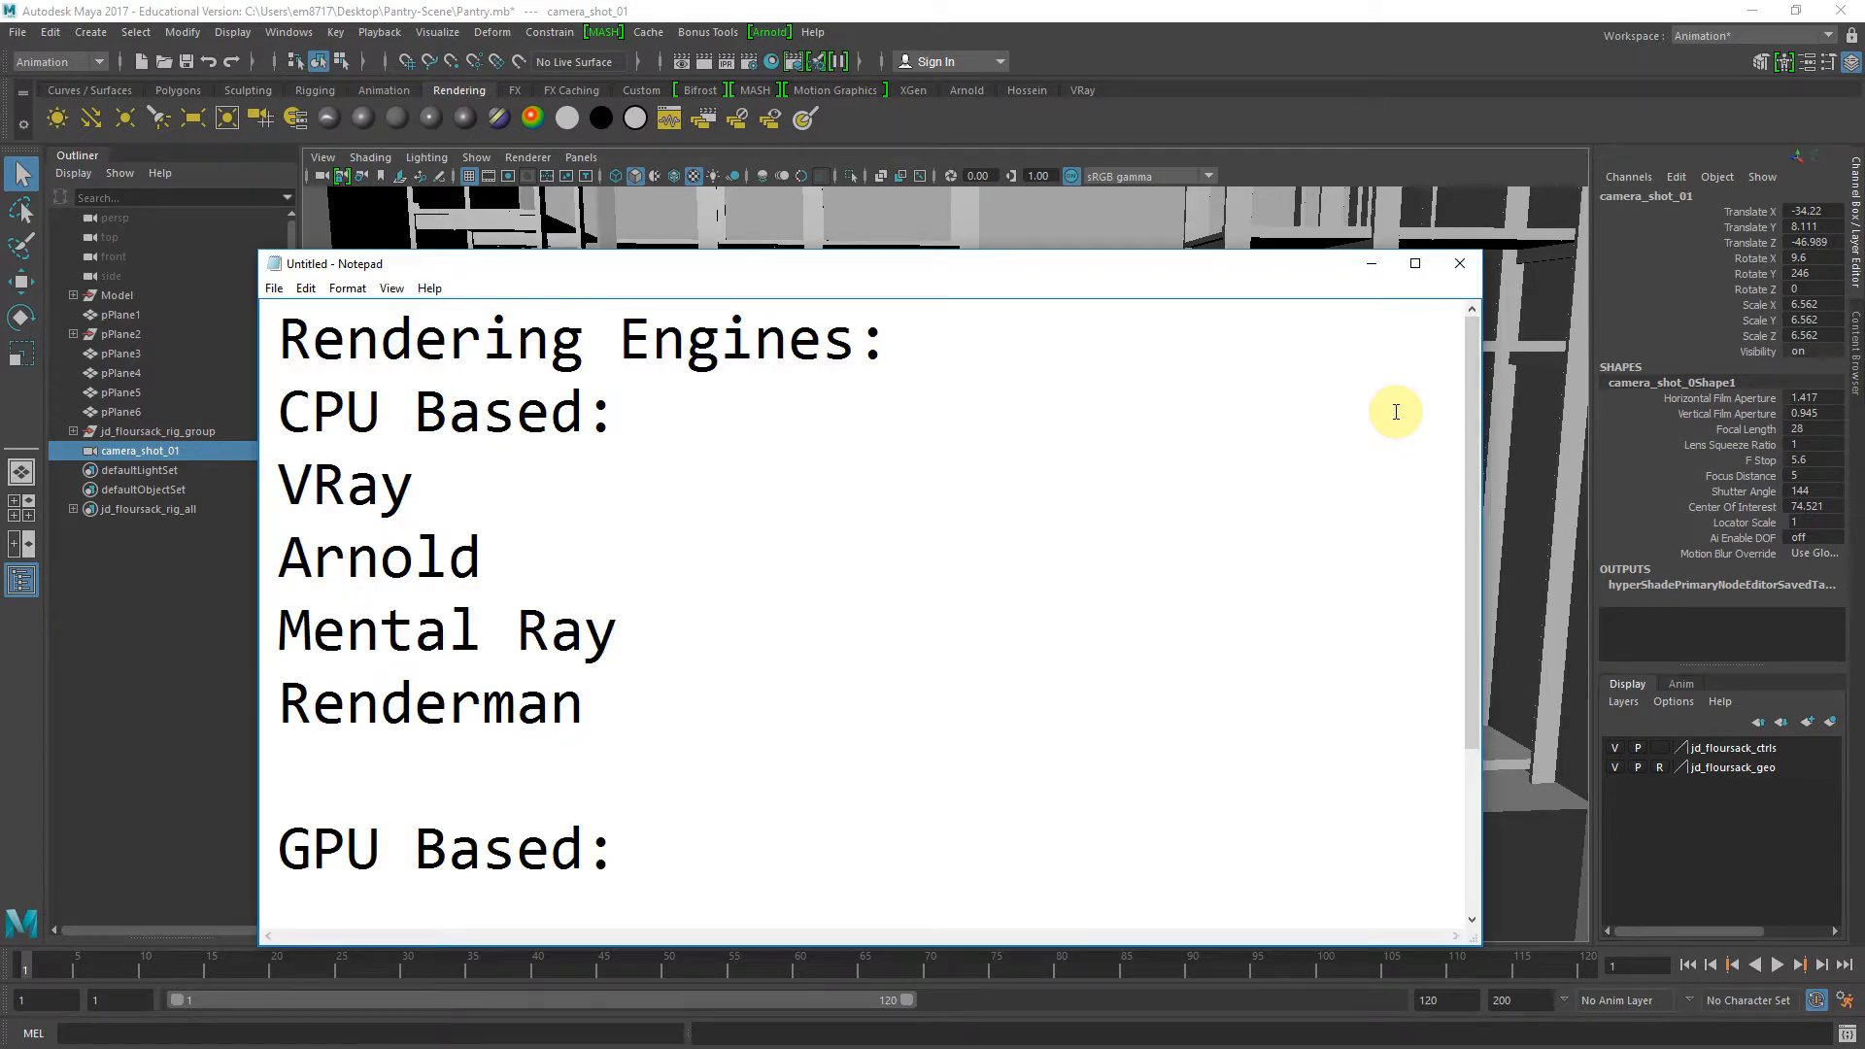
Replace the rendering engine list in Notepad with the heading "Lighting:"
{"action": "key", "text": "ctrl+a"}
{"action": "key", "text": "BackSpace"}
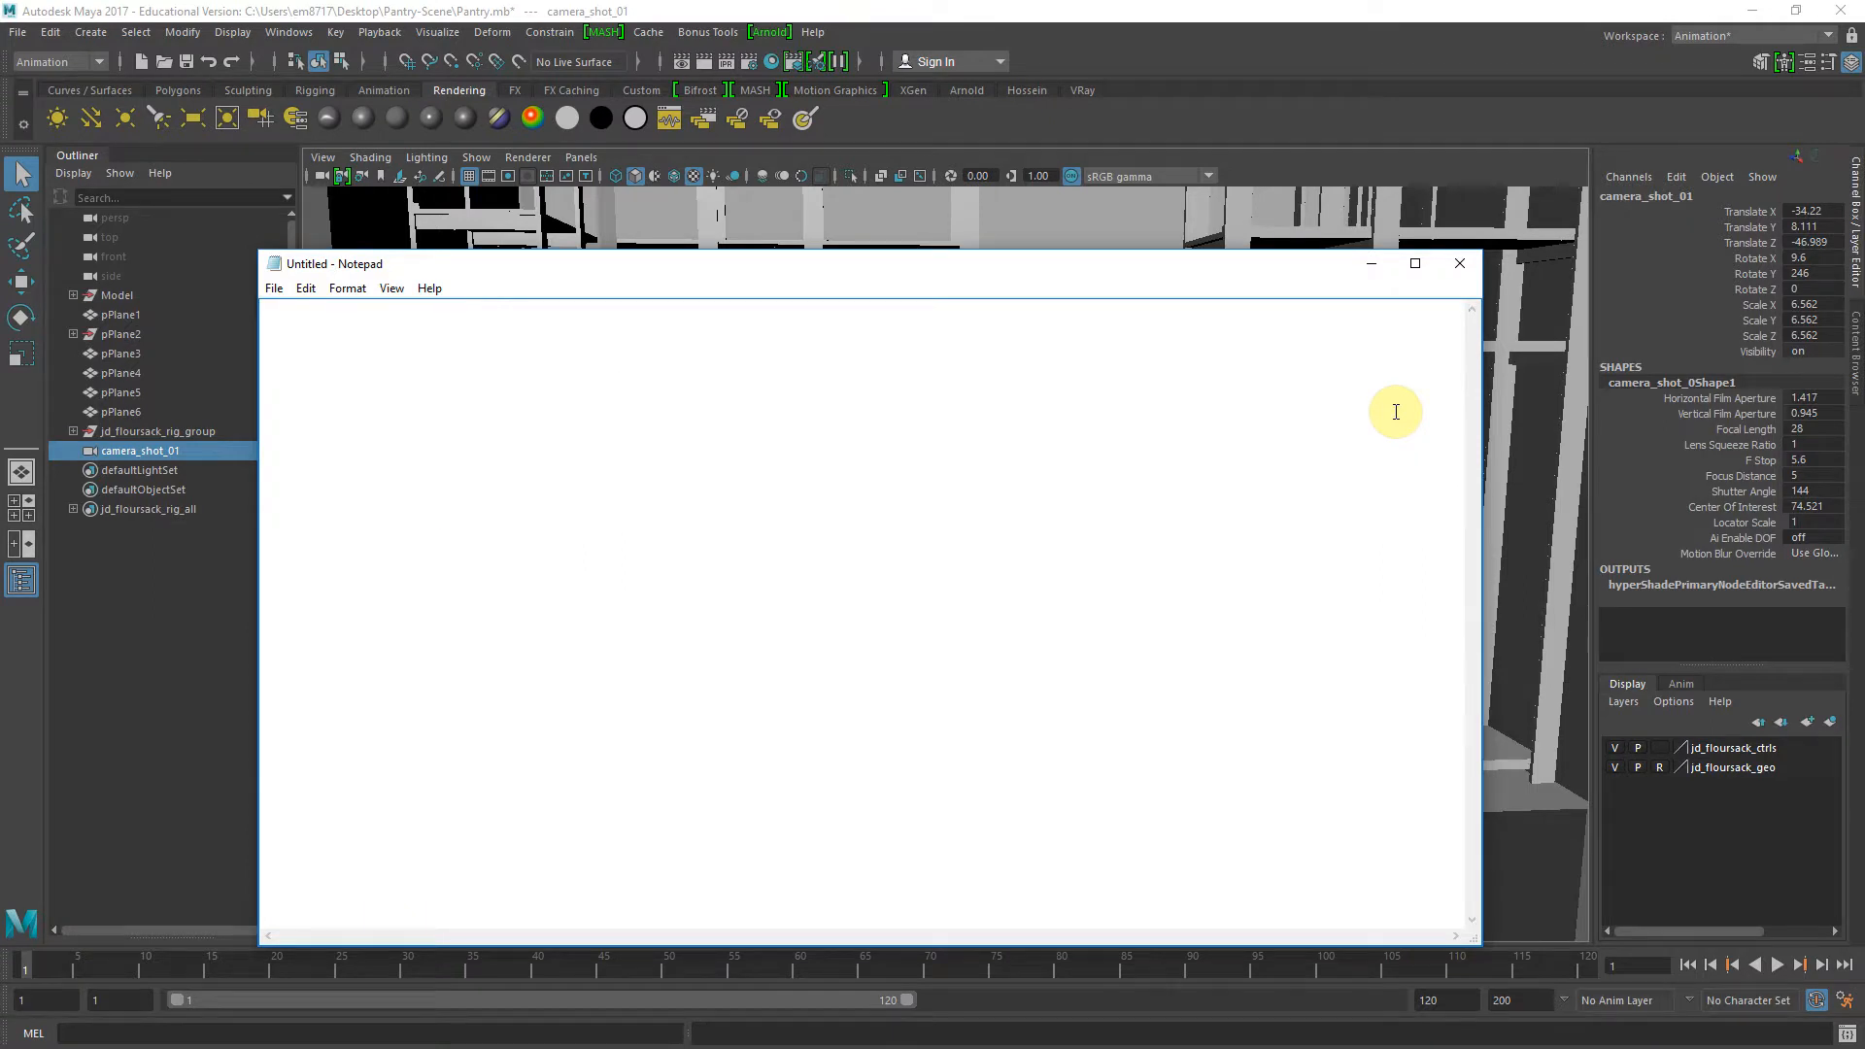
{"action": "type", "text": "Lighting"}
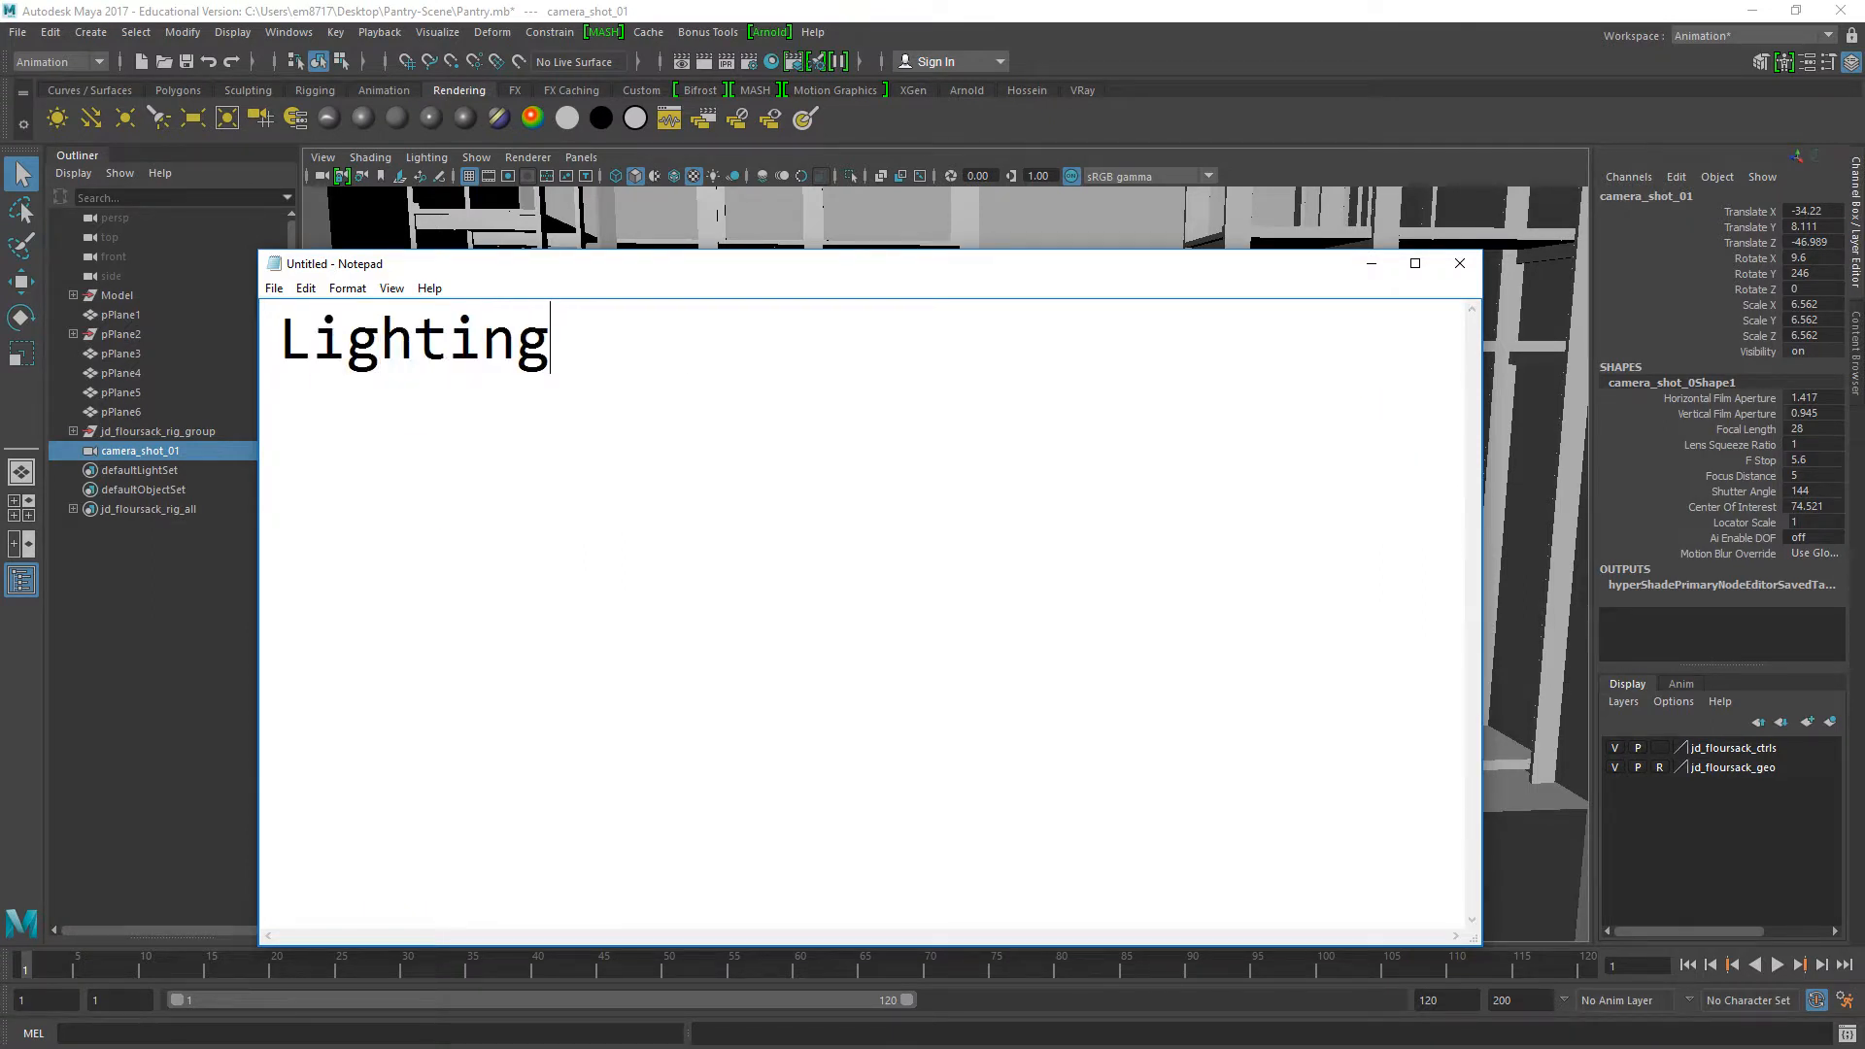
{"action": "type", "text": ":"}
{"action": "key", "text": "Return"}
{"action": "key", "text": "Return"}
List "1- Key Light", "2- Fill Light" and "3- Rim Light" under the Lighting heading
{"action": "type", "text": "1- K"}
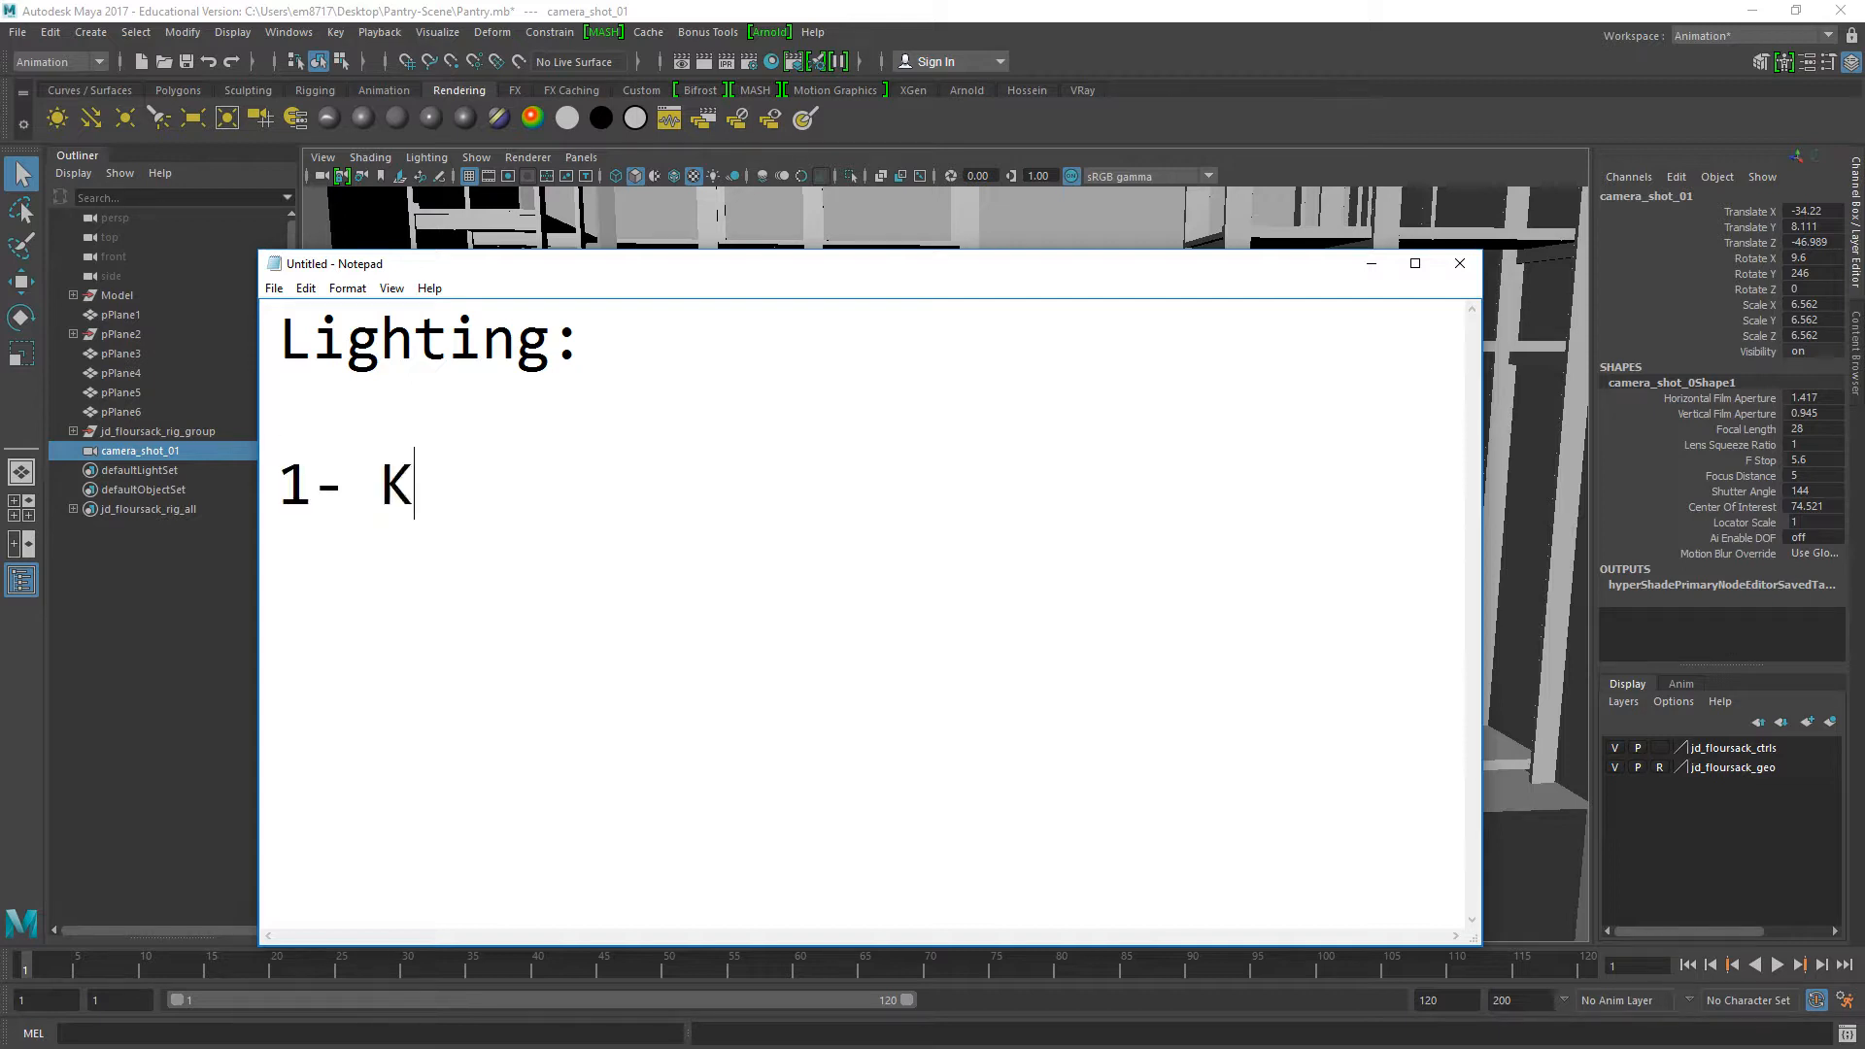
{"action": "type", "text": "ey Light"}
{"action": "key", "text": "Return"}
{"action": "type", "text": "2- "}
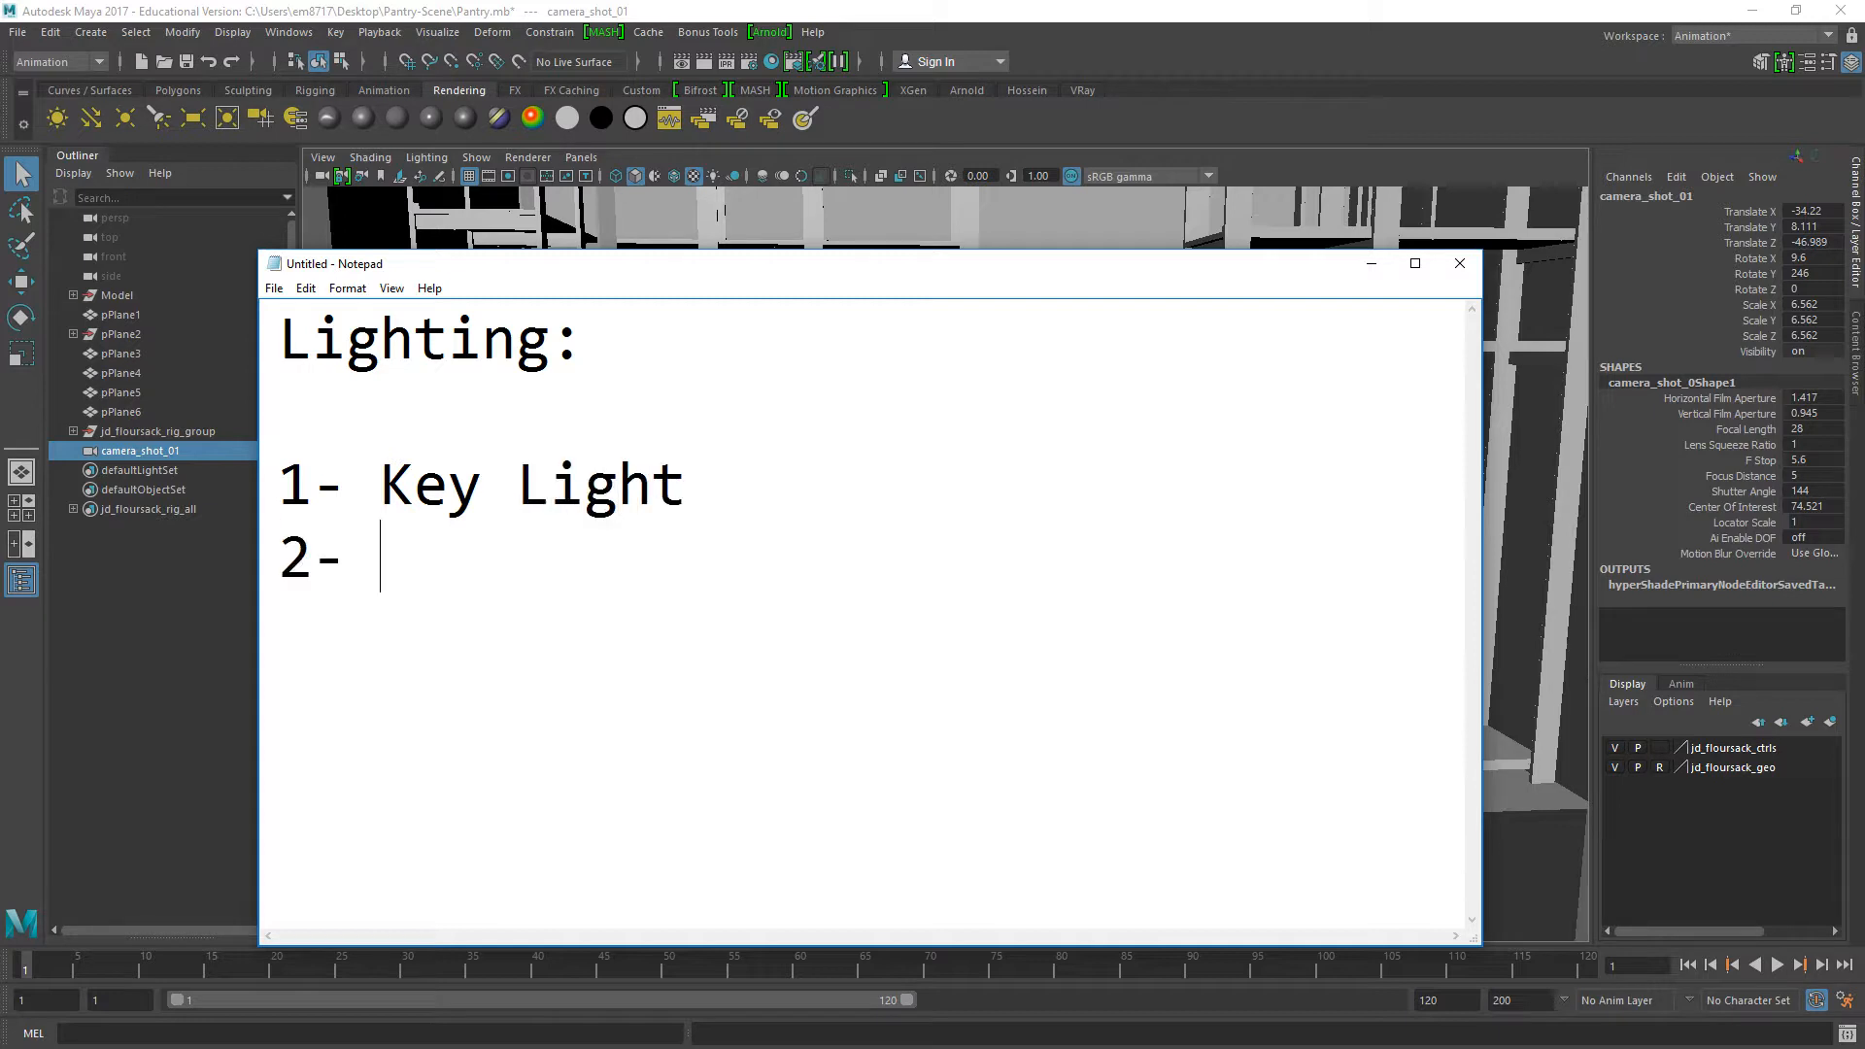
{"action": "type", "text": "Fill L"}
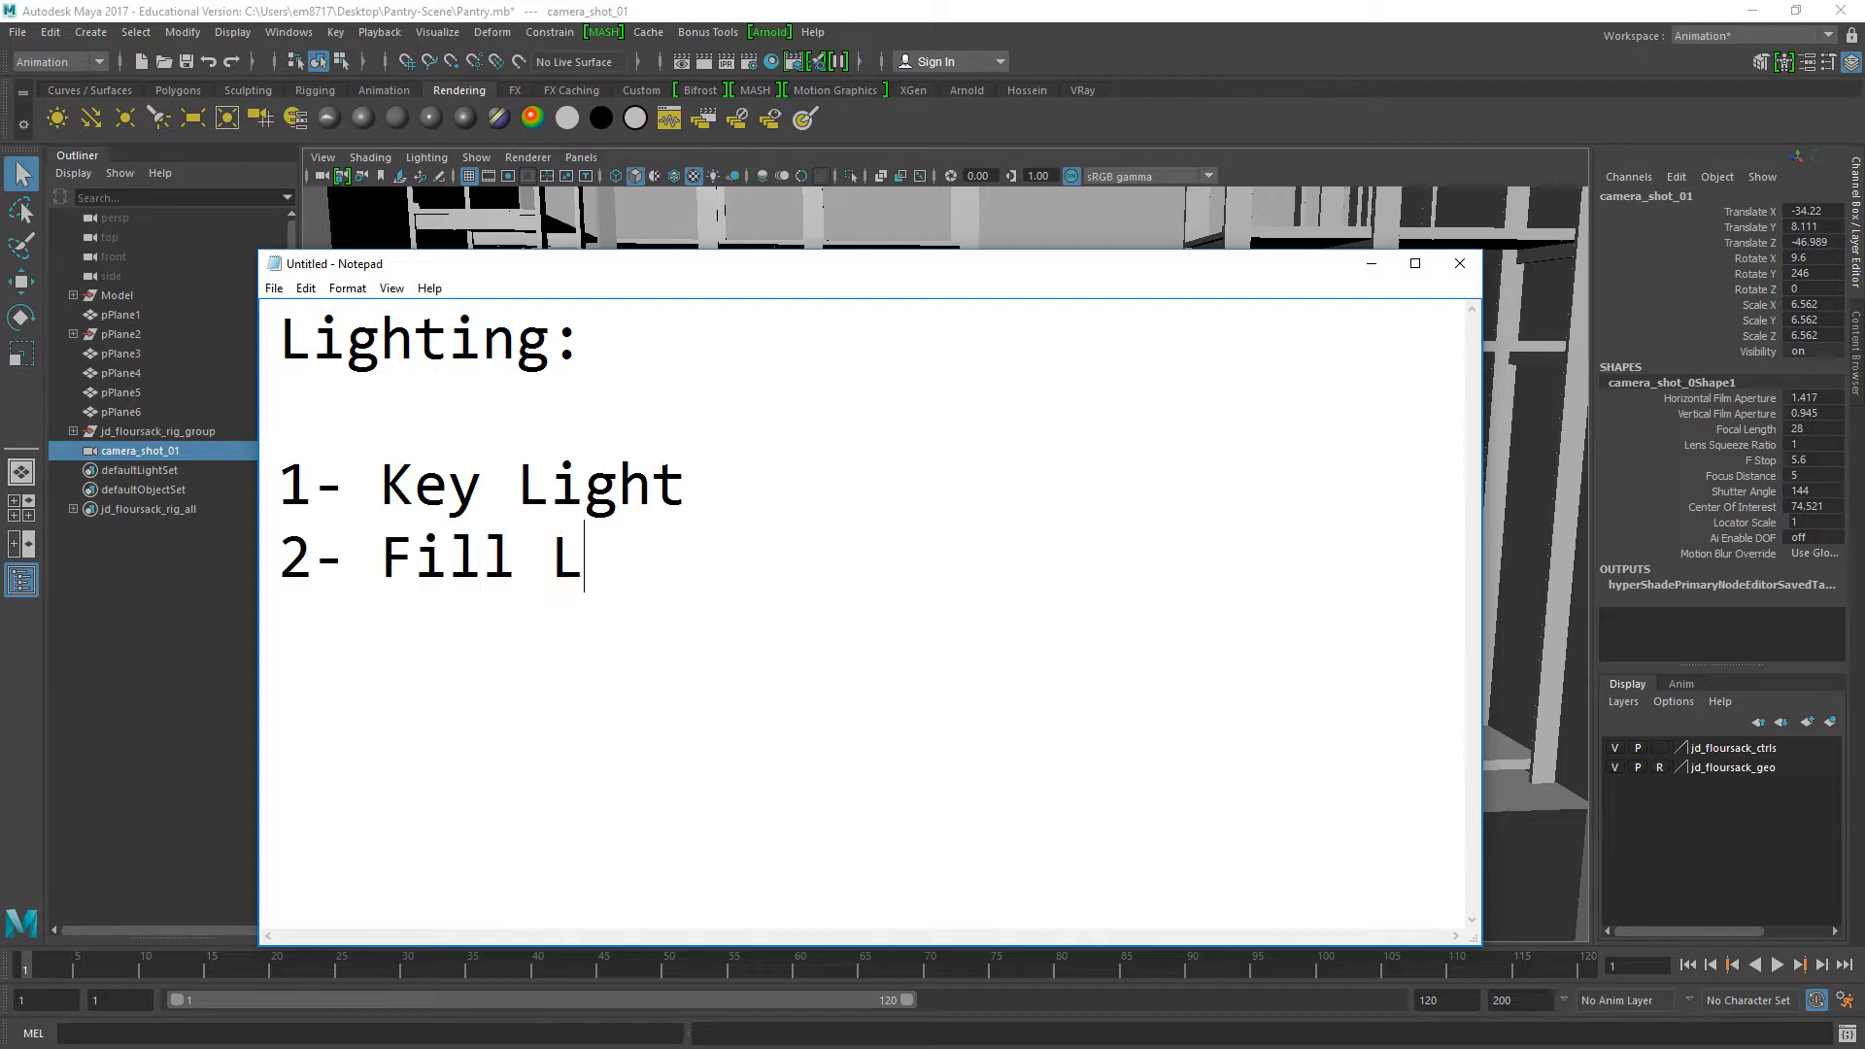
{"action": "type", "text": "ight"}
{"action": "key", "text": "Return"}
{"action": "type", "text": "3- Rim Light"}
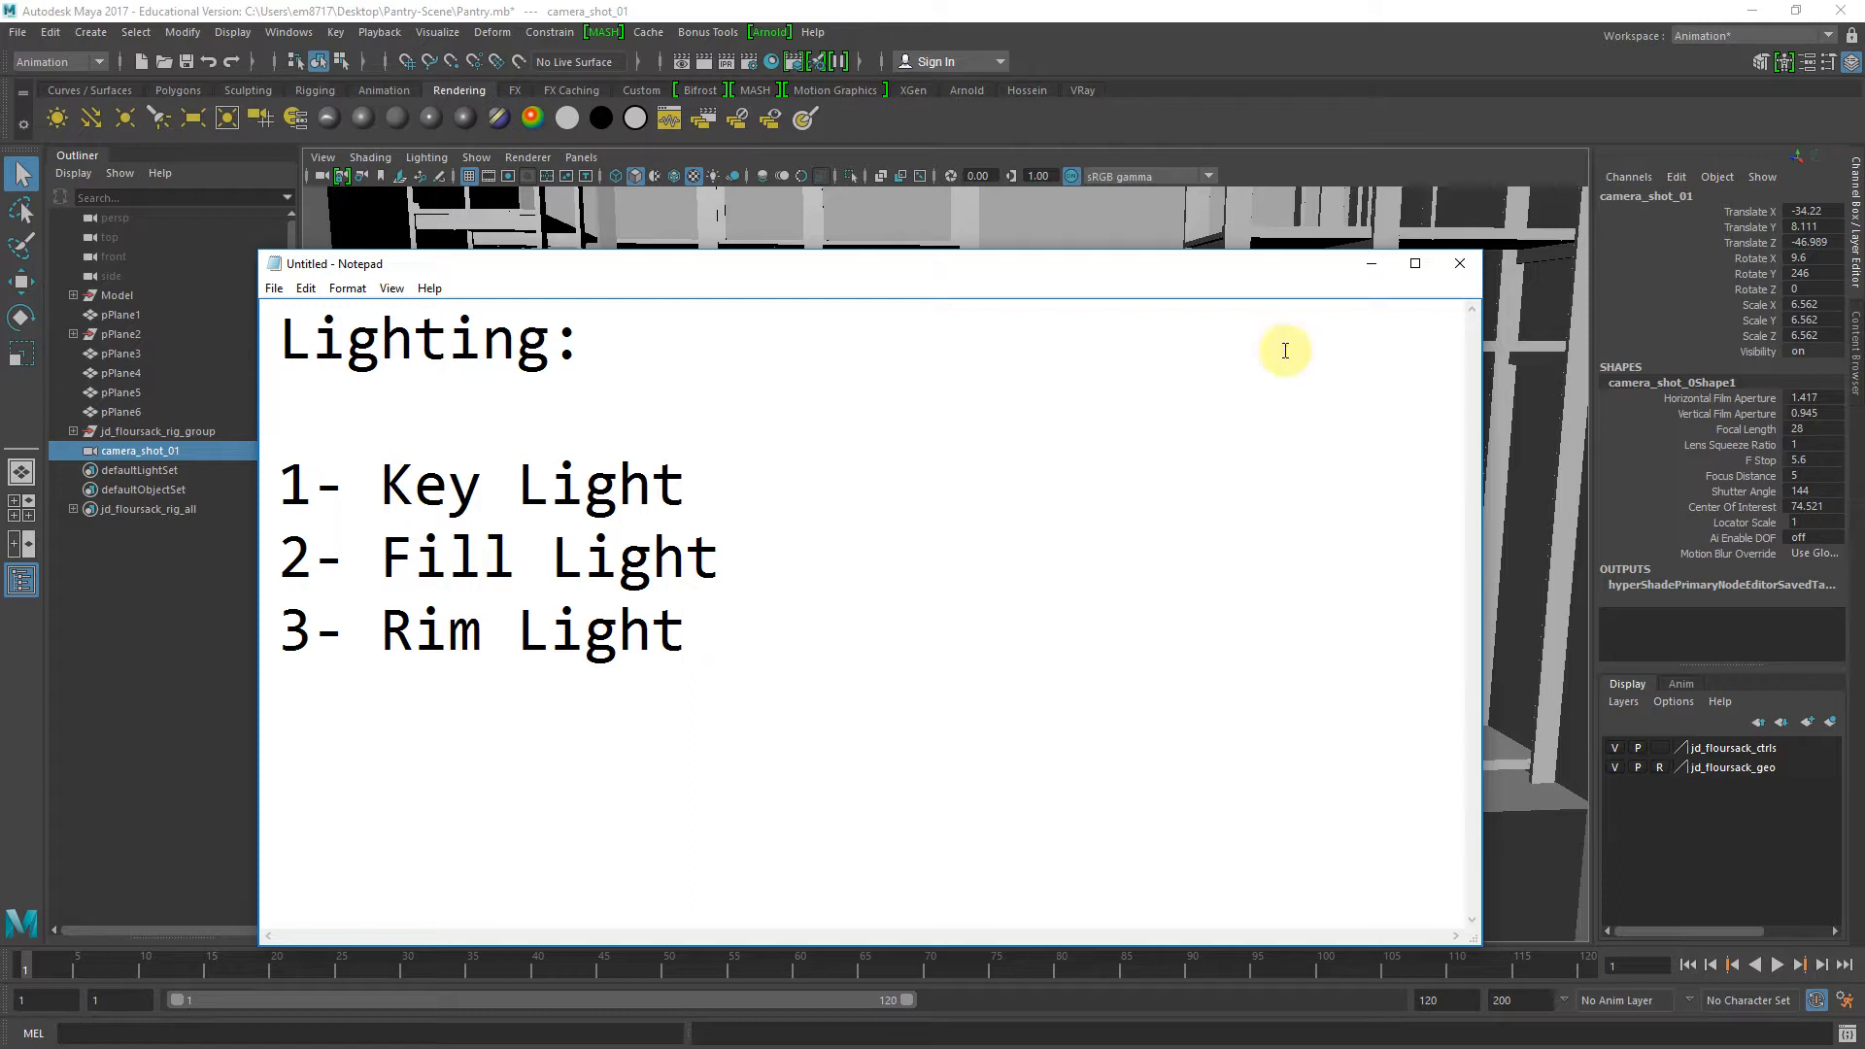
Switch back to Maya and detach Arnold's Lights list as a floating window over the viewport
{"action": "left_click", "coordinate": [1410, 154]}
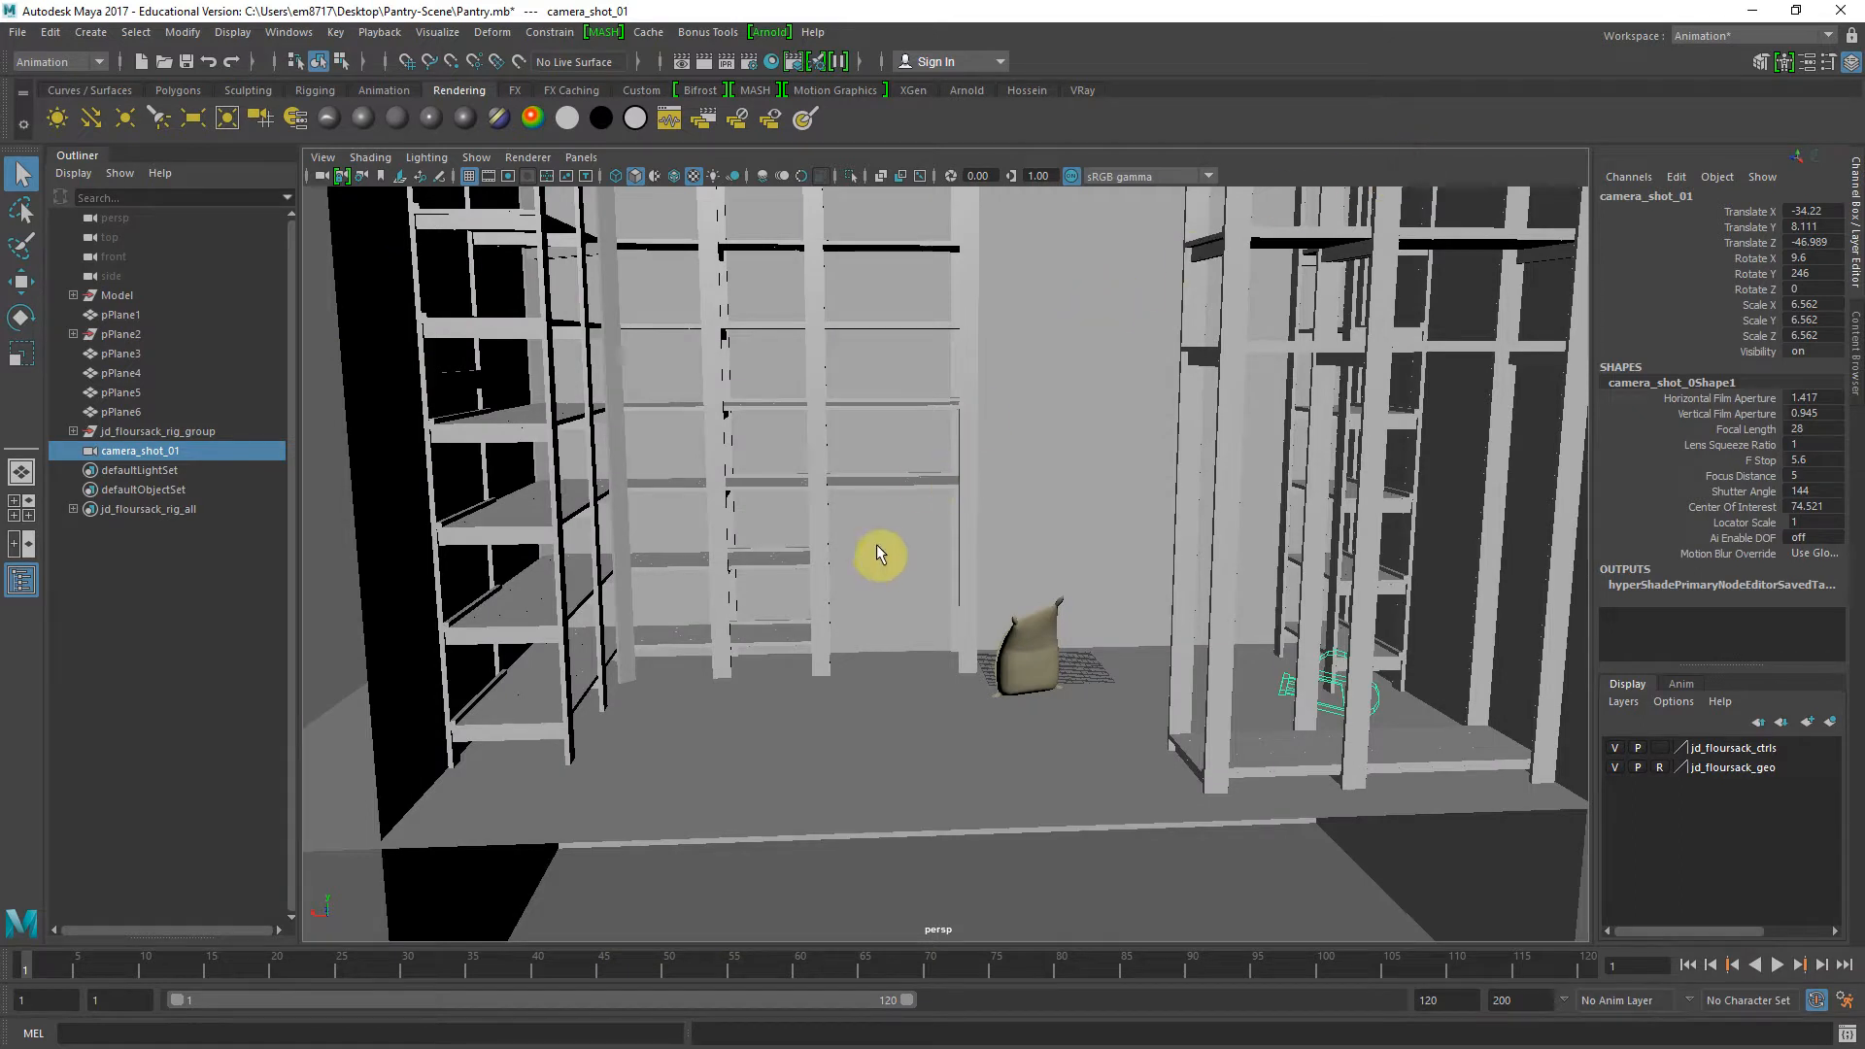
{"action": "left_click", "coordinate": [762, 32]}
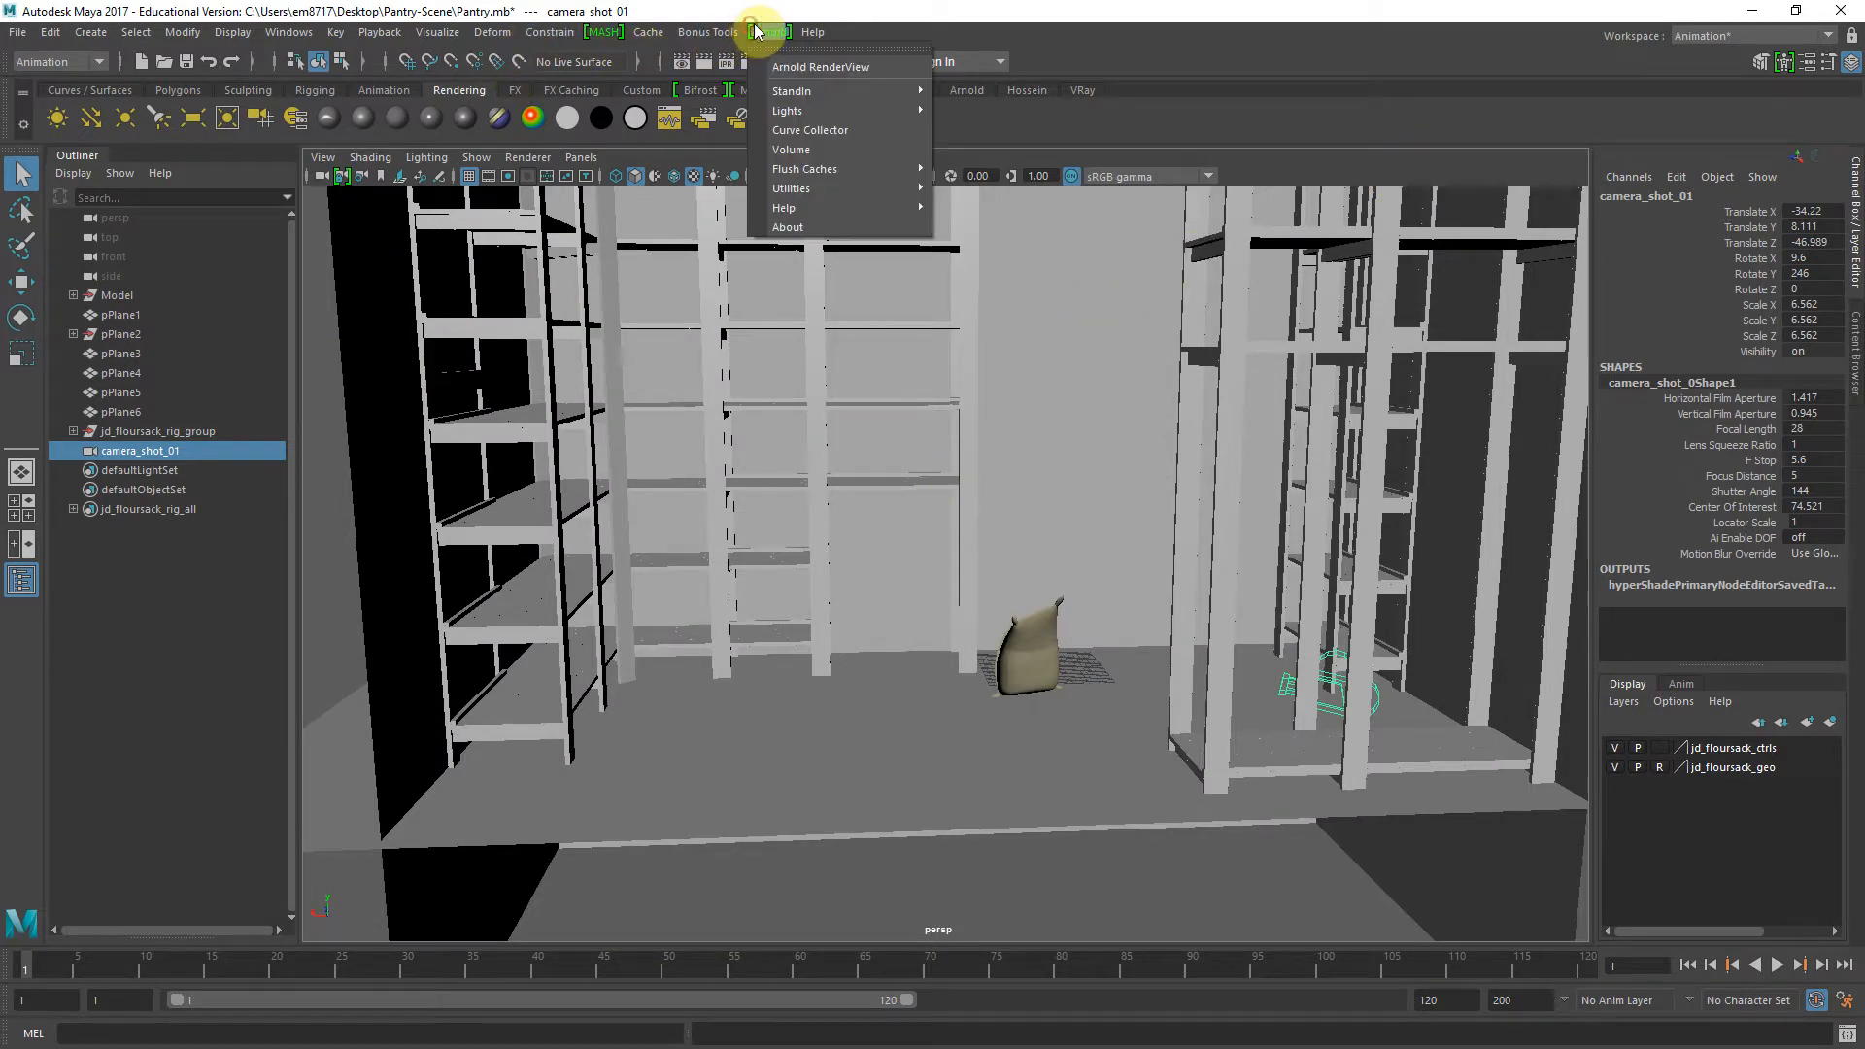
{"action": "mouse_move", "coordinate": [857, 114]}
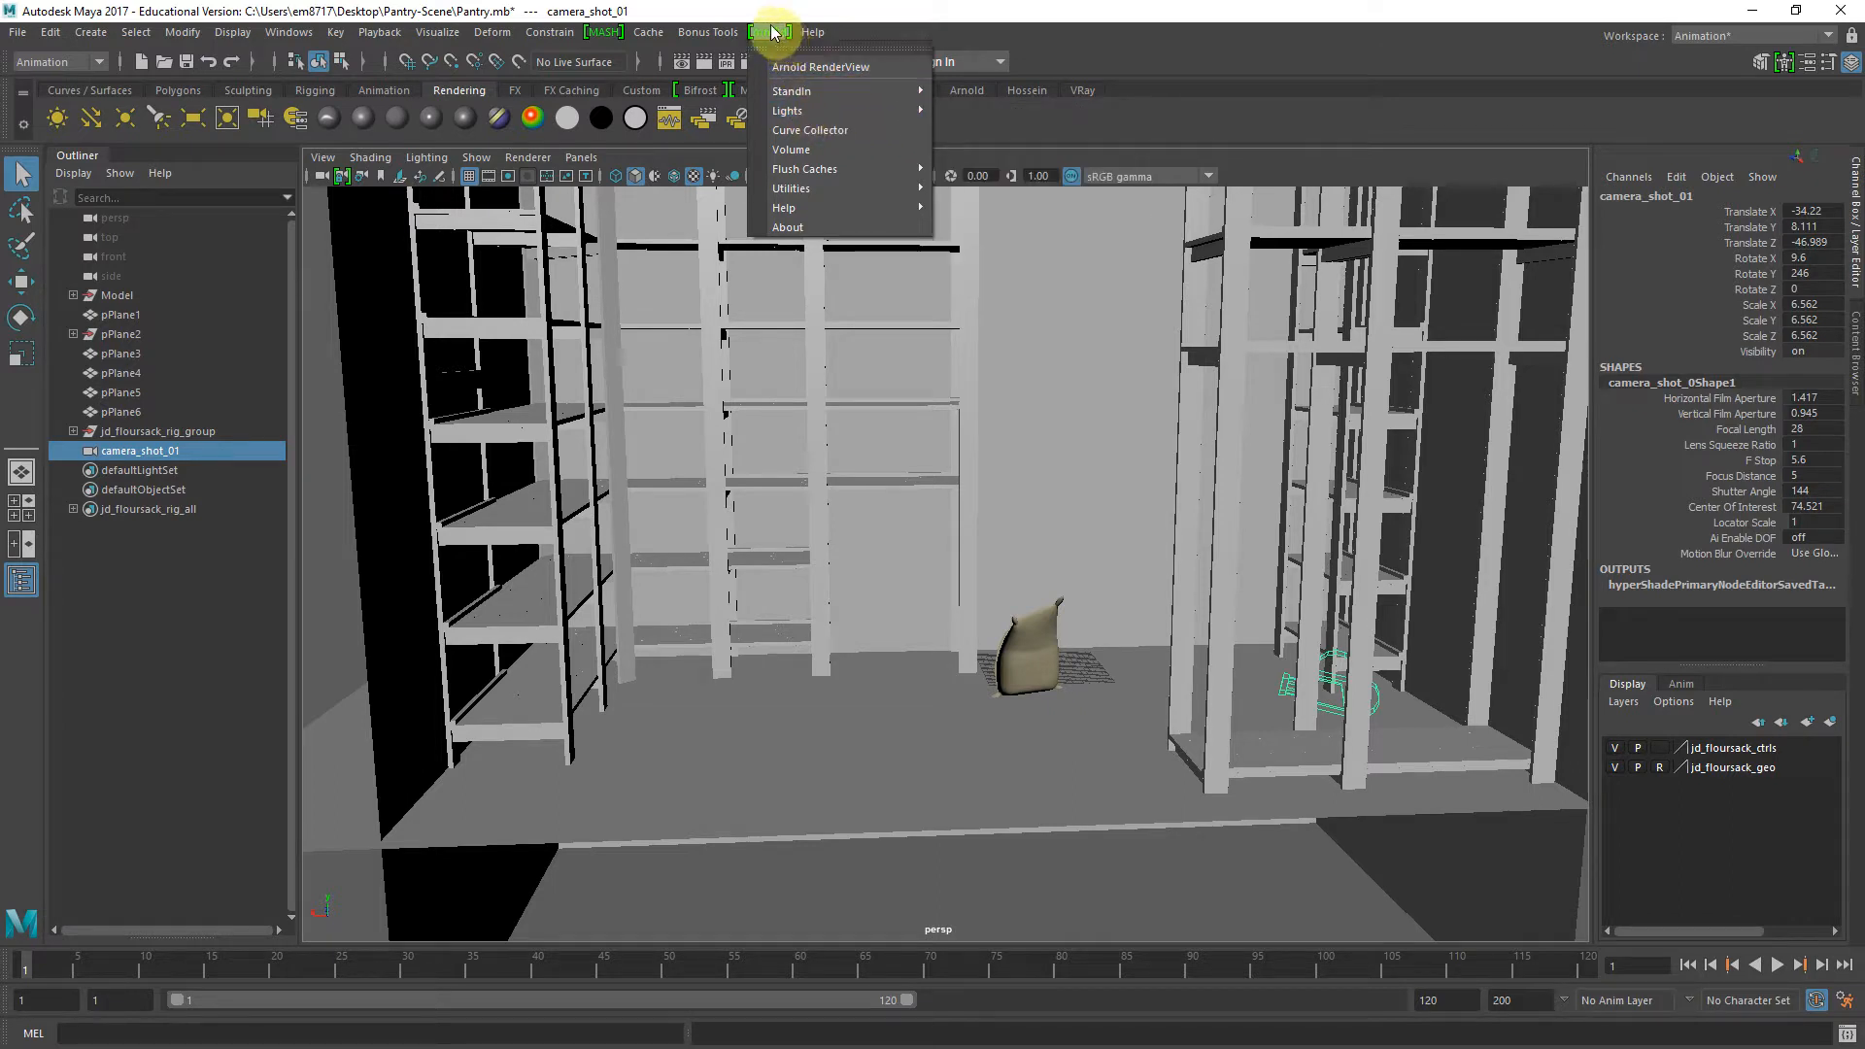
{"action": "left_click", "coordinate": [952, 112]}
{"action": "left_click_drag", "start_coordinate": [945, 73], "coordinate": [1332, 188]}
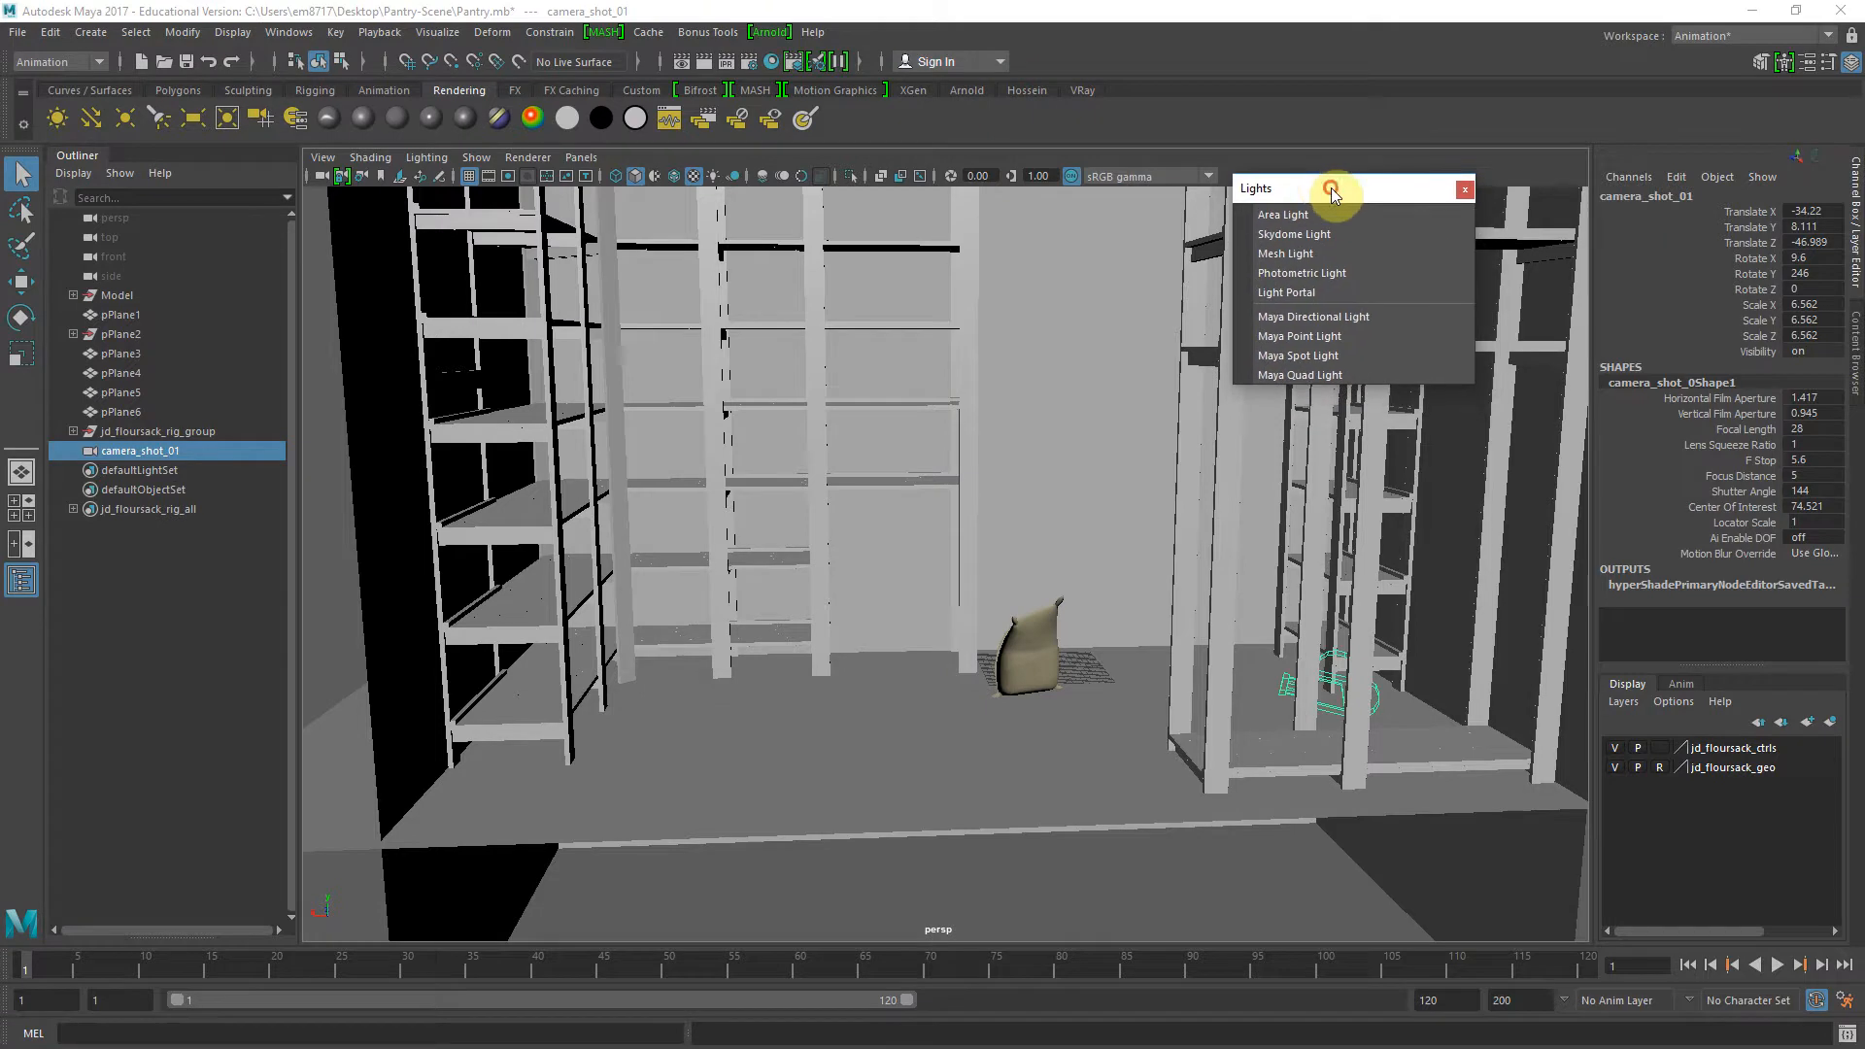
{"action": "left_click", "coordinate": [406, 35]}
{"action": "left_click", "coordinate": [419, 46]}
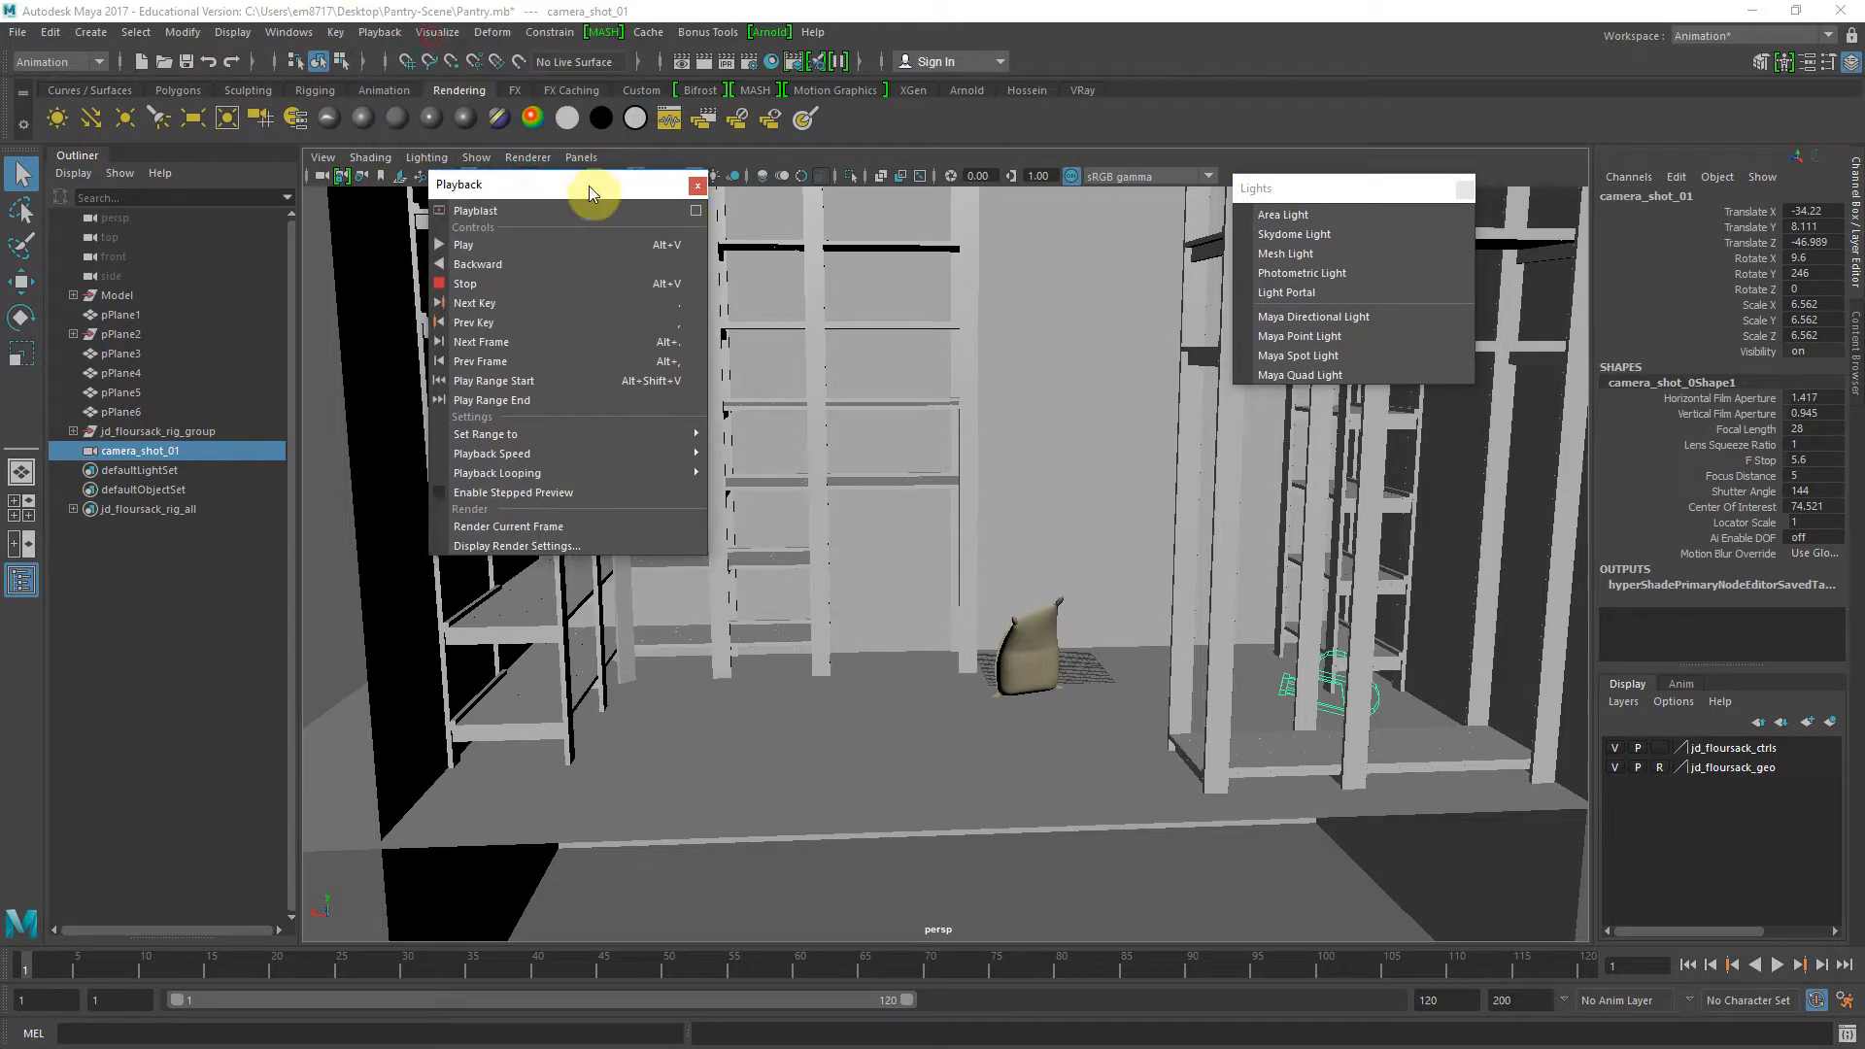
{"action": "left_click", "coordinate": [697, 187]}
Create an Arnold Skydome Light around the pantry and frame it together with the room
{"action": "left_click", "coordinate": [1354, 195]}
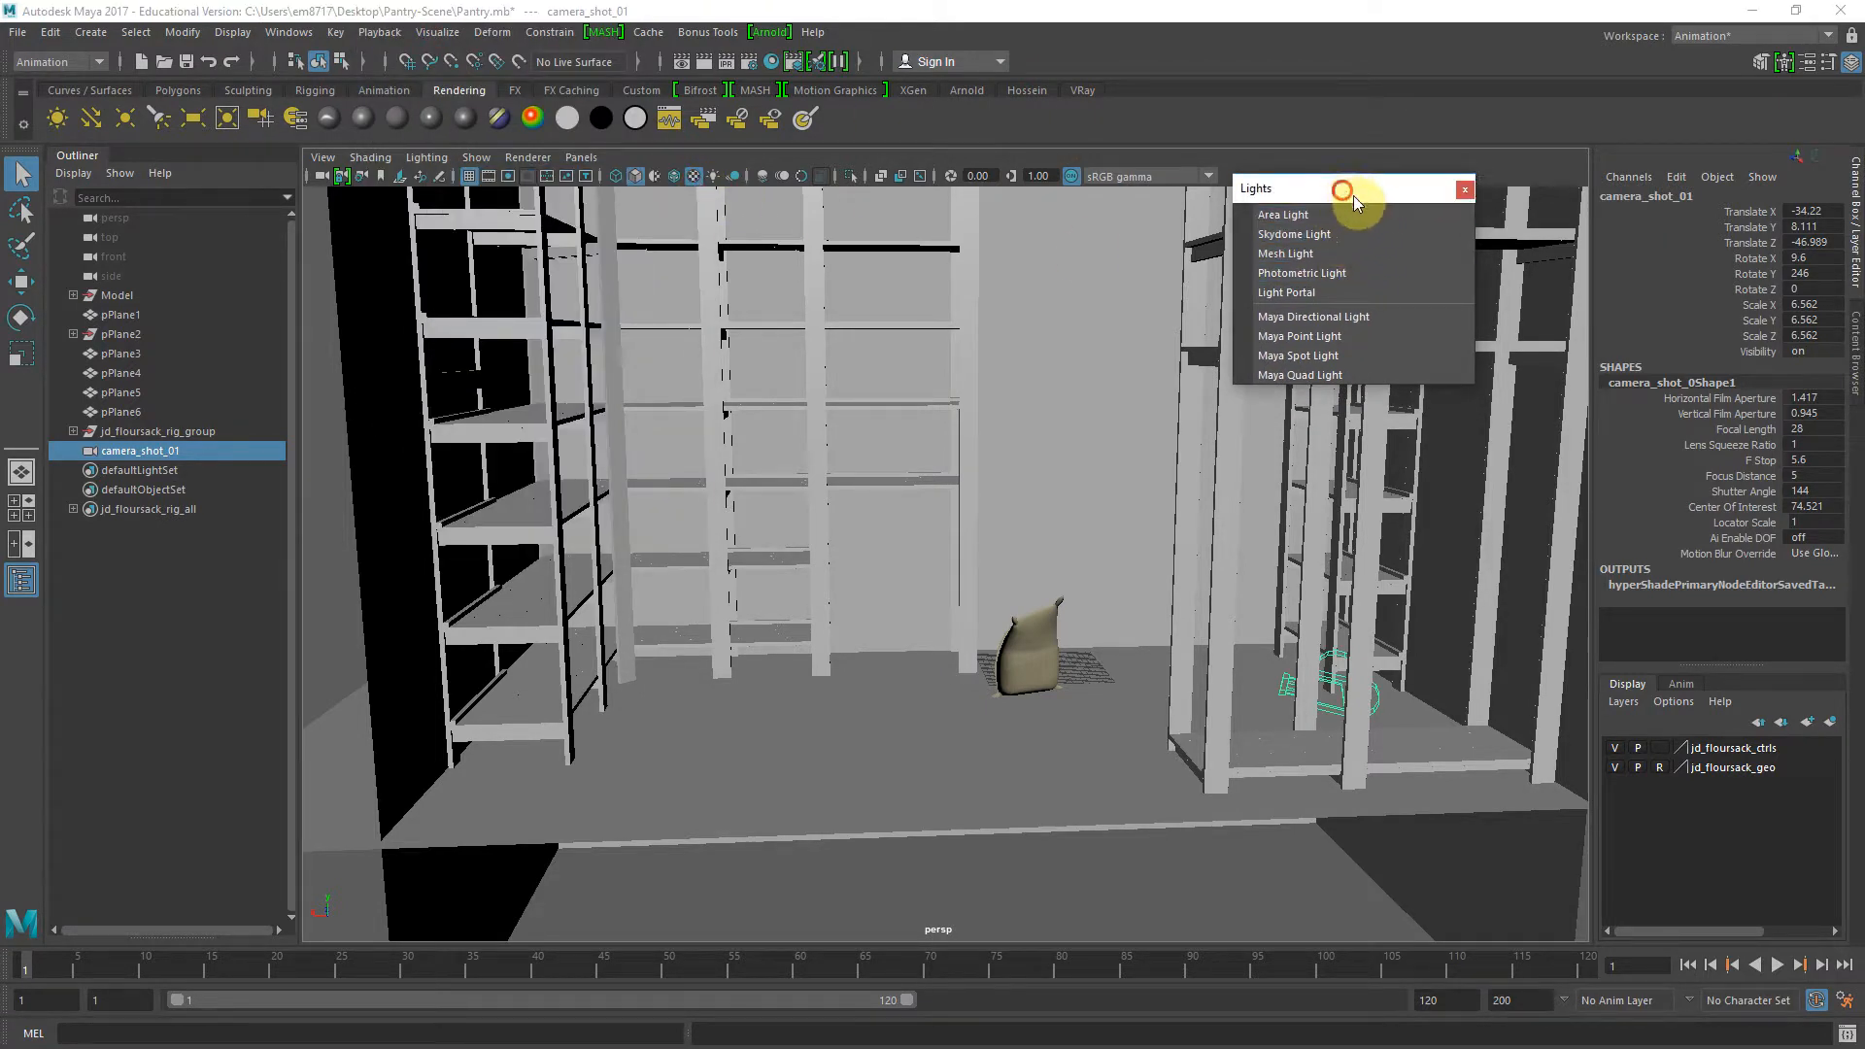
{"action": "left_click_drag", "start_coordinate": [1354, 196], "coordinate": [1384, 206]}
{"action": "left_click", "coordinate": [1360, 247]}
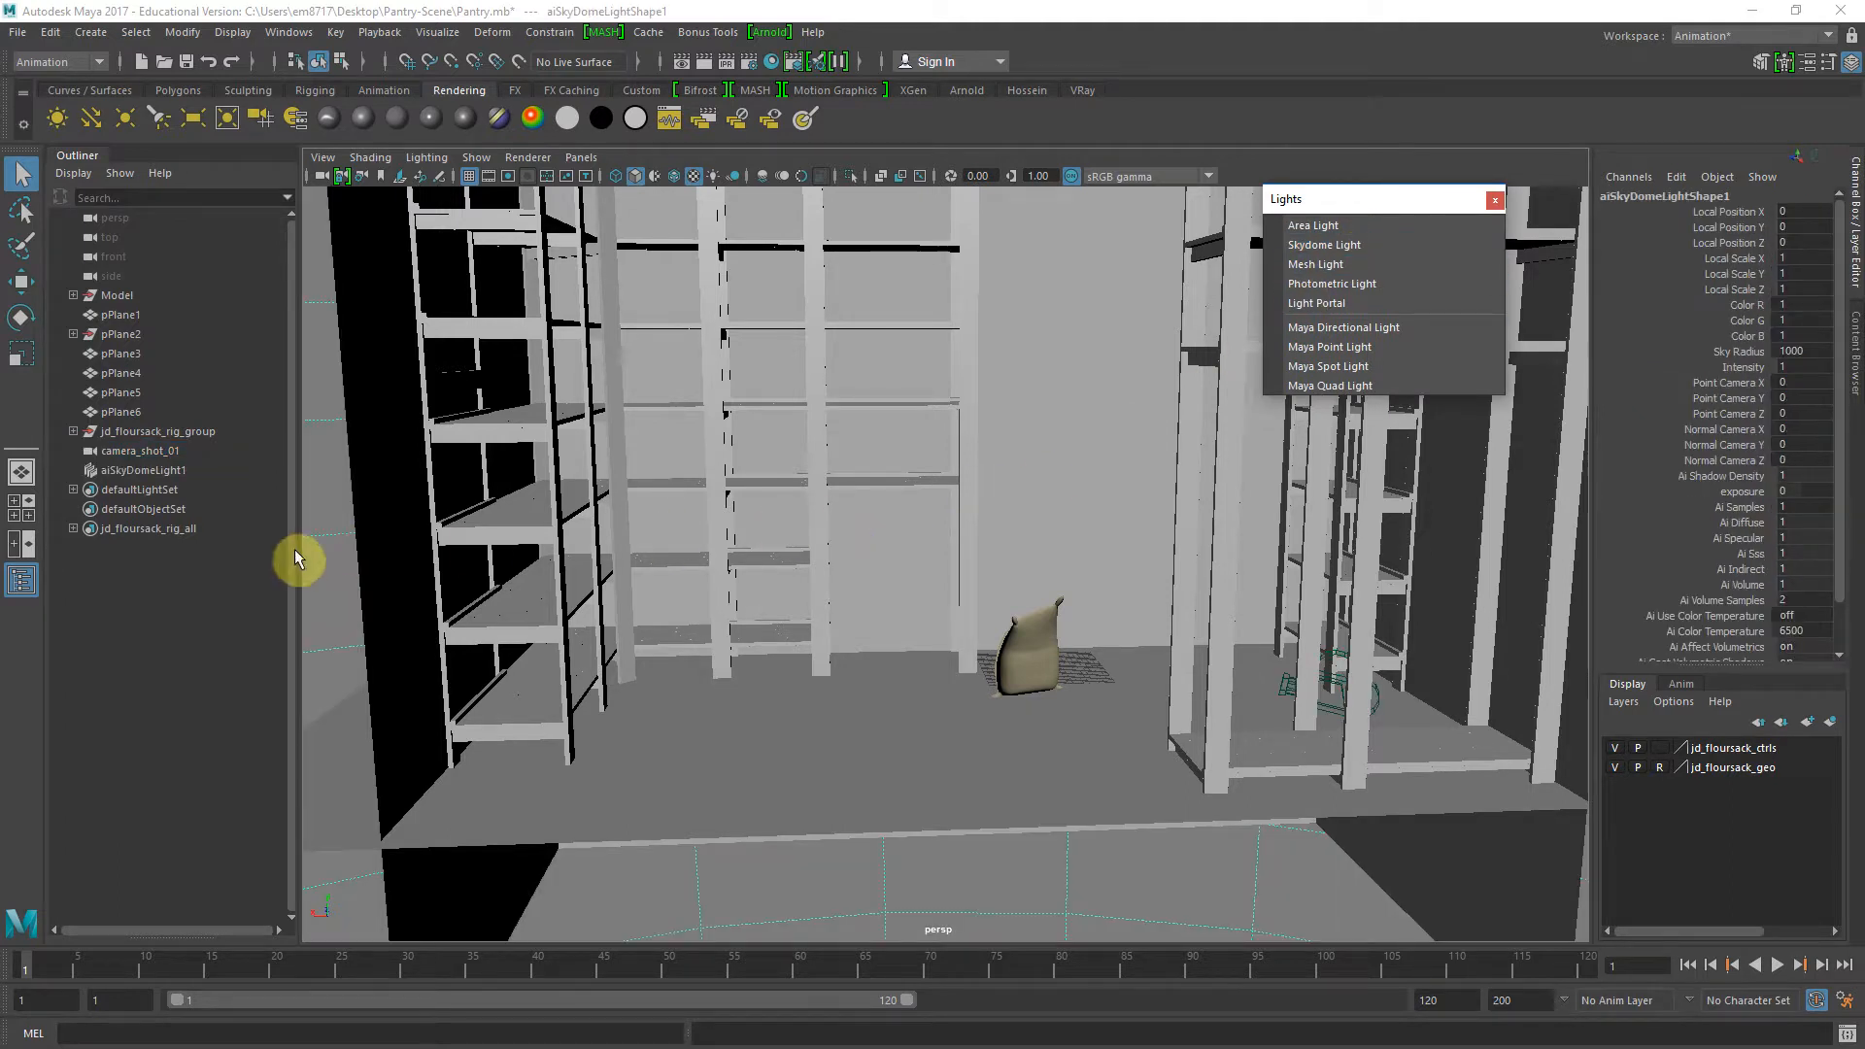
{"action": "key", "text": "f"}
{"action": "scroll", "coordinate": [907, 521], "scroll_direction": "up", "scroll_amount": 15}
{"action": "scroll", "coordinate": [916, 505], "scroll_direction": "down", "scroll_amount": 8}
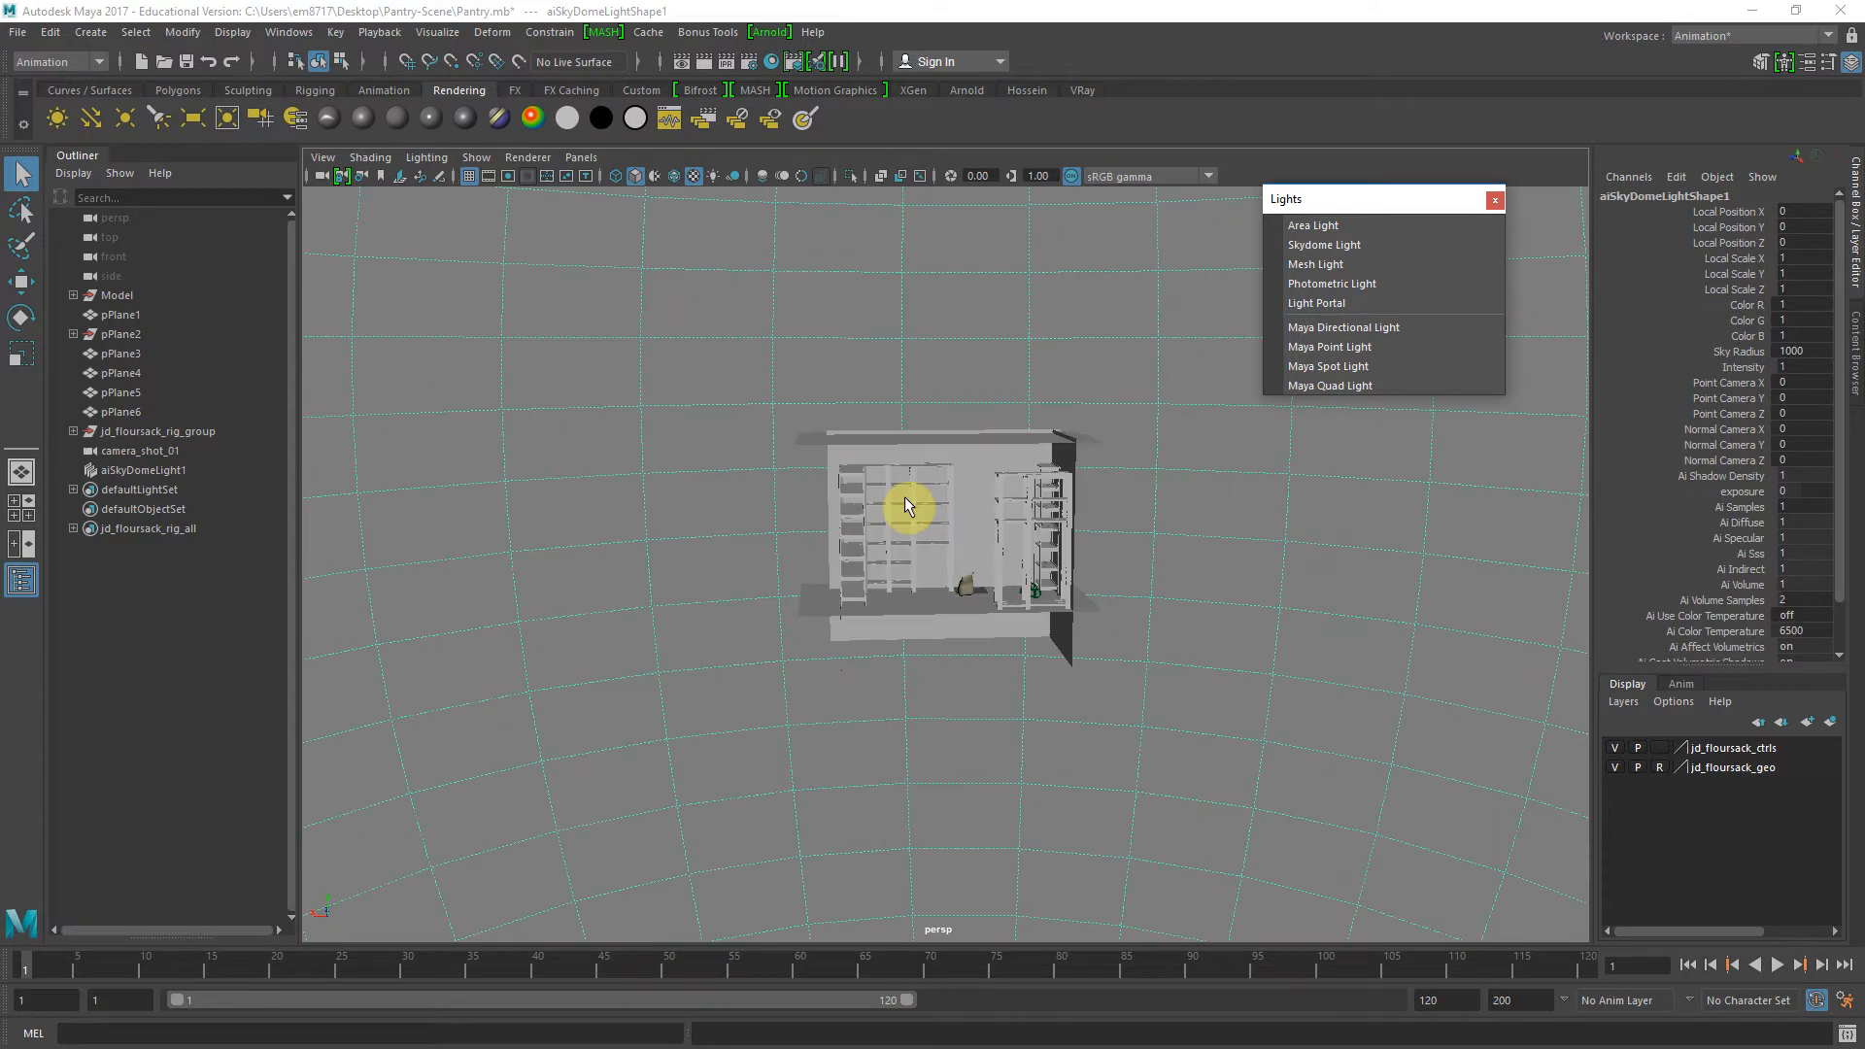
{"action": "scroll", "coordinate": [906, 506], "scroll_direction": "down", "scroll_amount": 5}
{"action": "scroll", "coordinate": [904, 504], "scroll_direction": "up", "scroll_amount": 6}
{"action": "scroll", "coordinate": [972, 521], "scroll_direction": "up", "scroll_amount": 4}
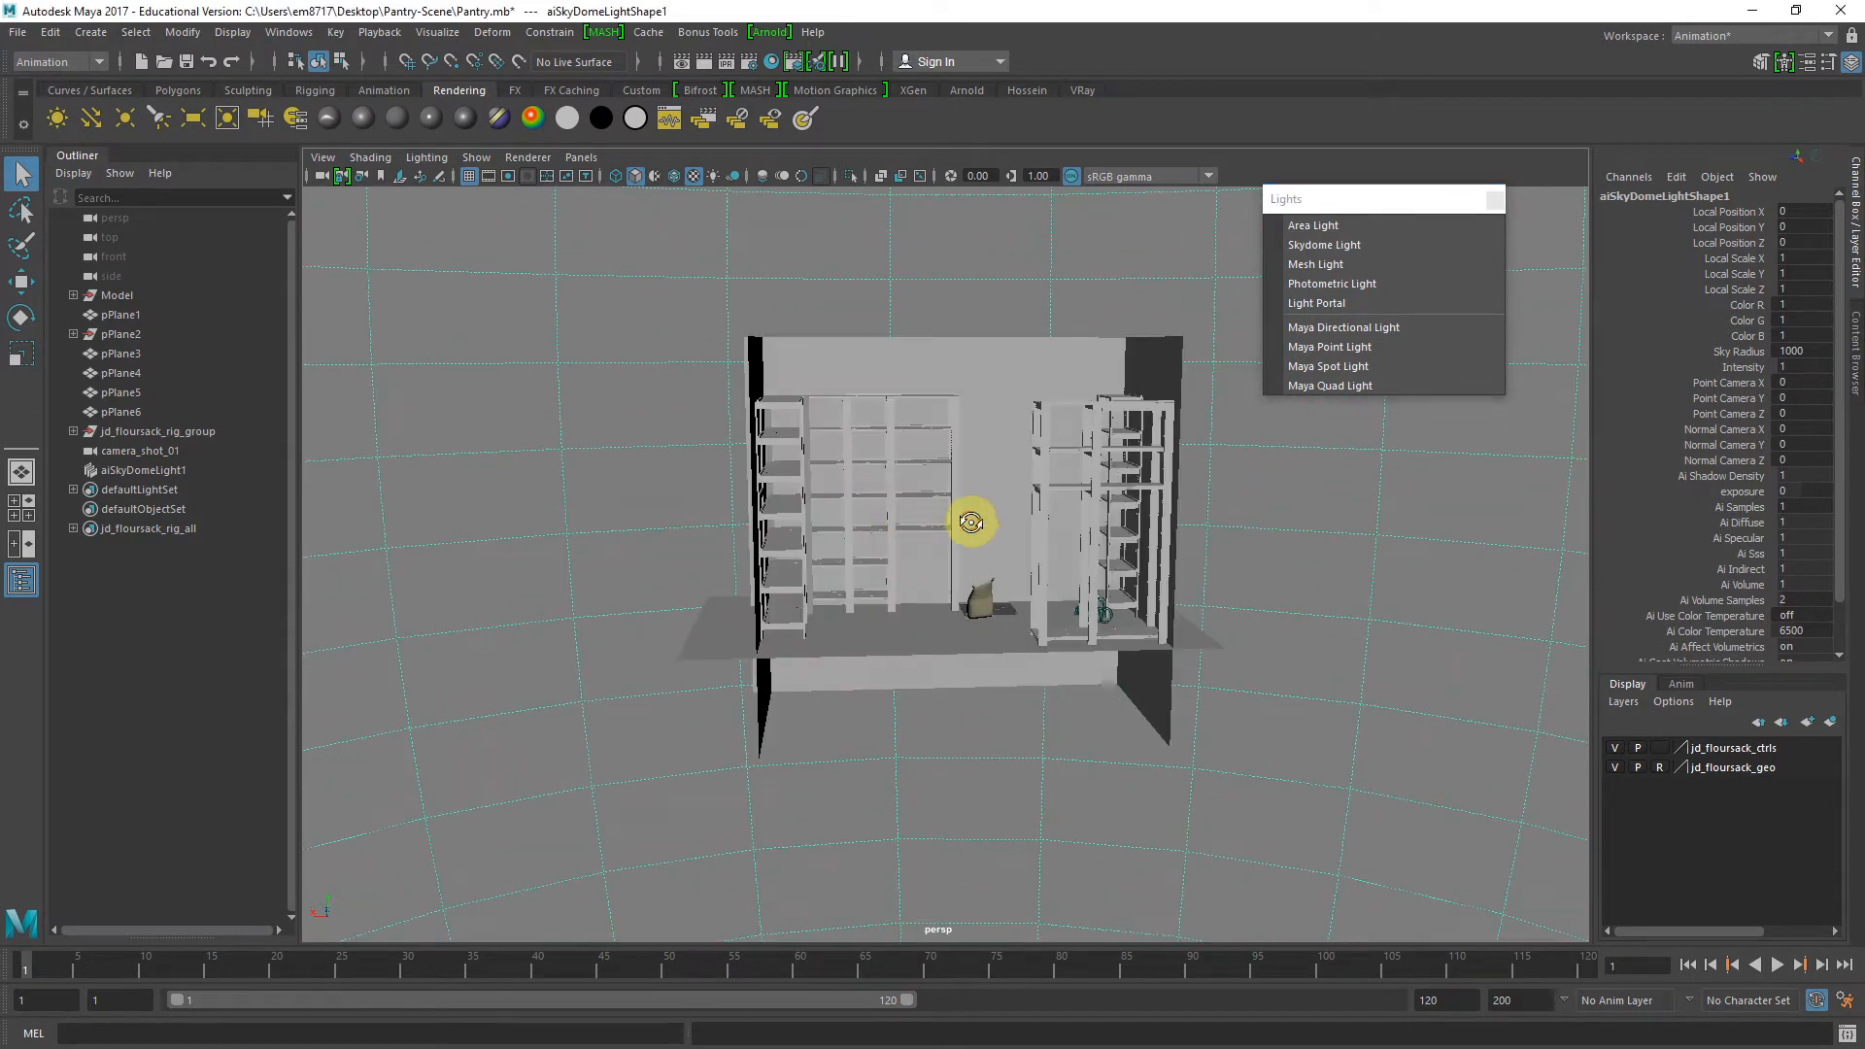
{"action": "scroll", "coordinate": [972, 521], "scroll_direction": "up", "scroll_amount": 3}
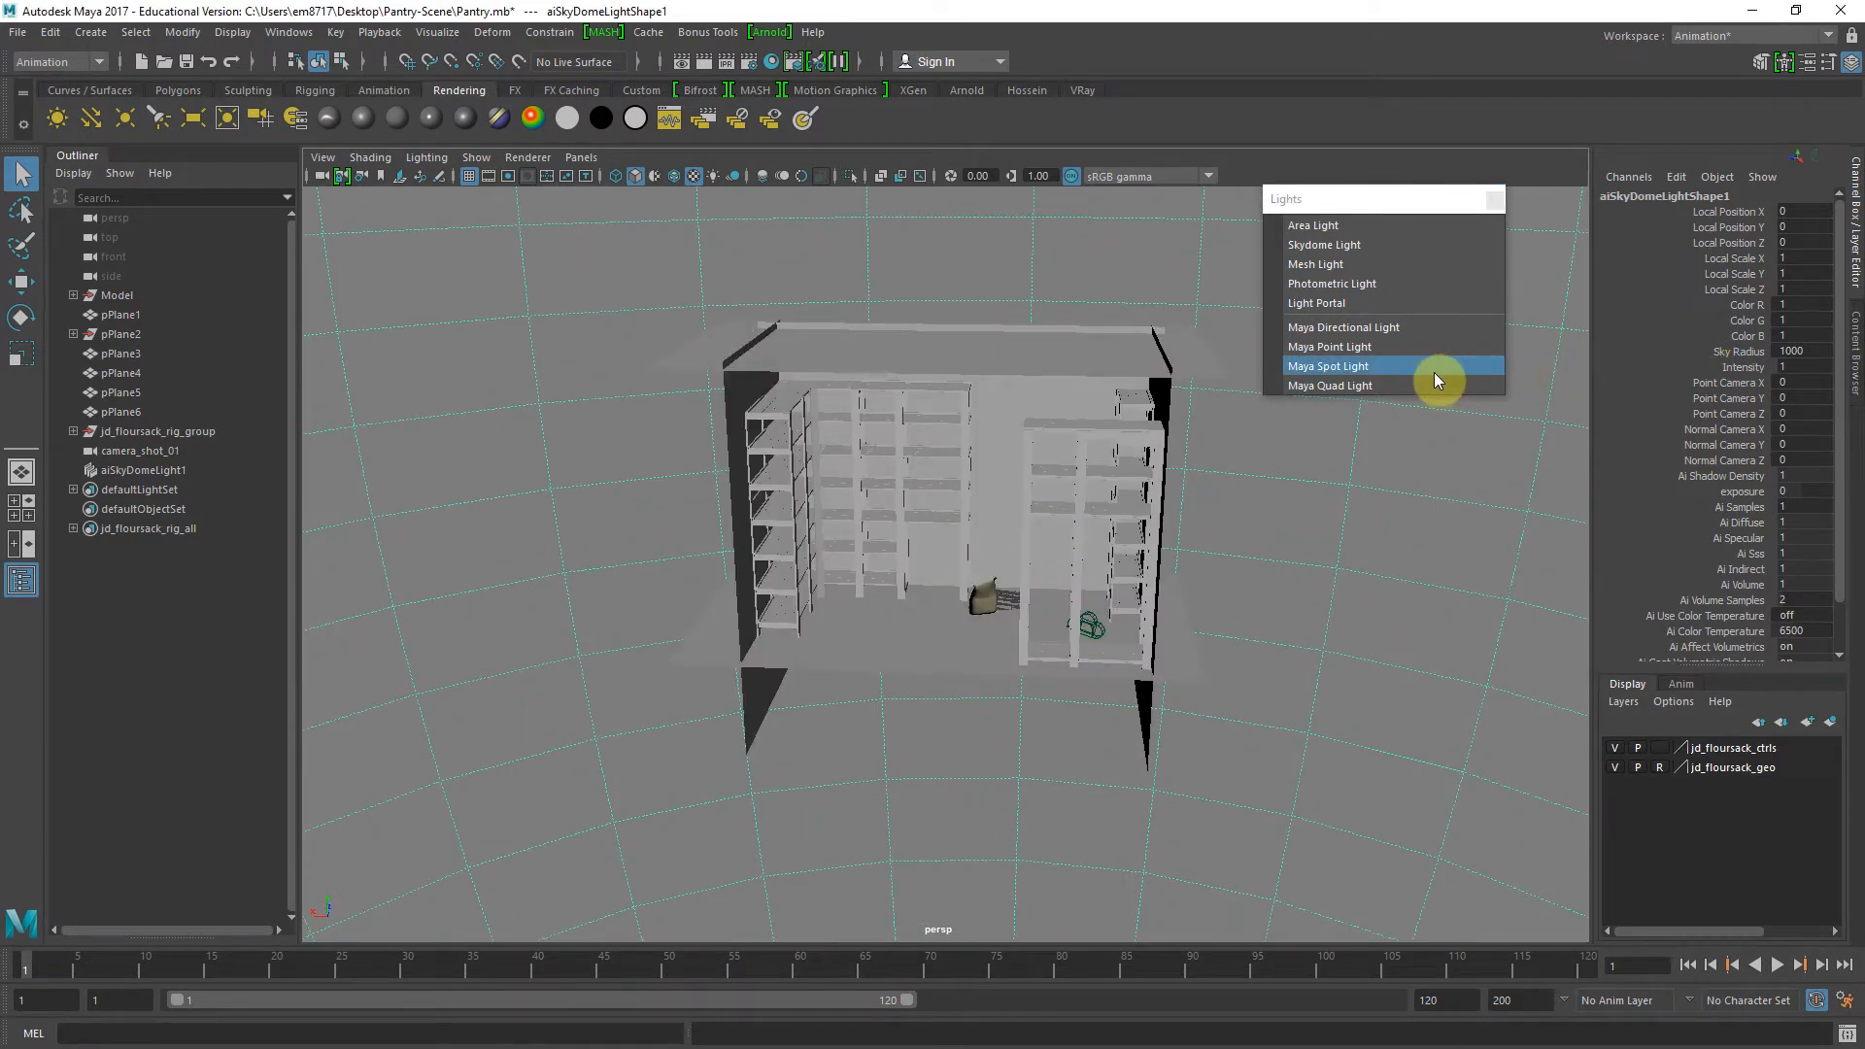
Examine the skydome light's colour, intensity and exposure attributes, leaving them as they are
{"action": "key", "text": "ctrl+a"}
{"action": "left_click_drag", "start_coordinate": [1243, 243], "coordinate": [1495, 224]}
{"action": "left_click", "coordinate": [1656, 485]}
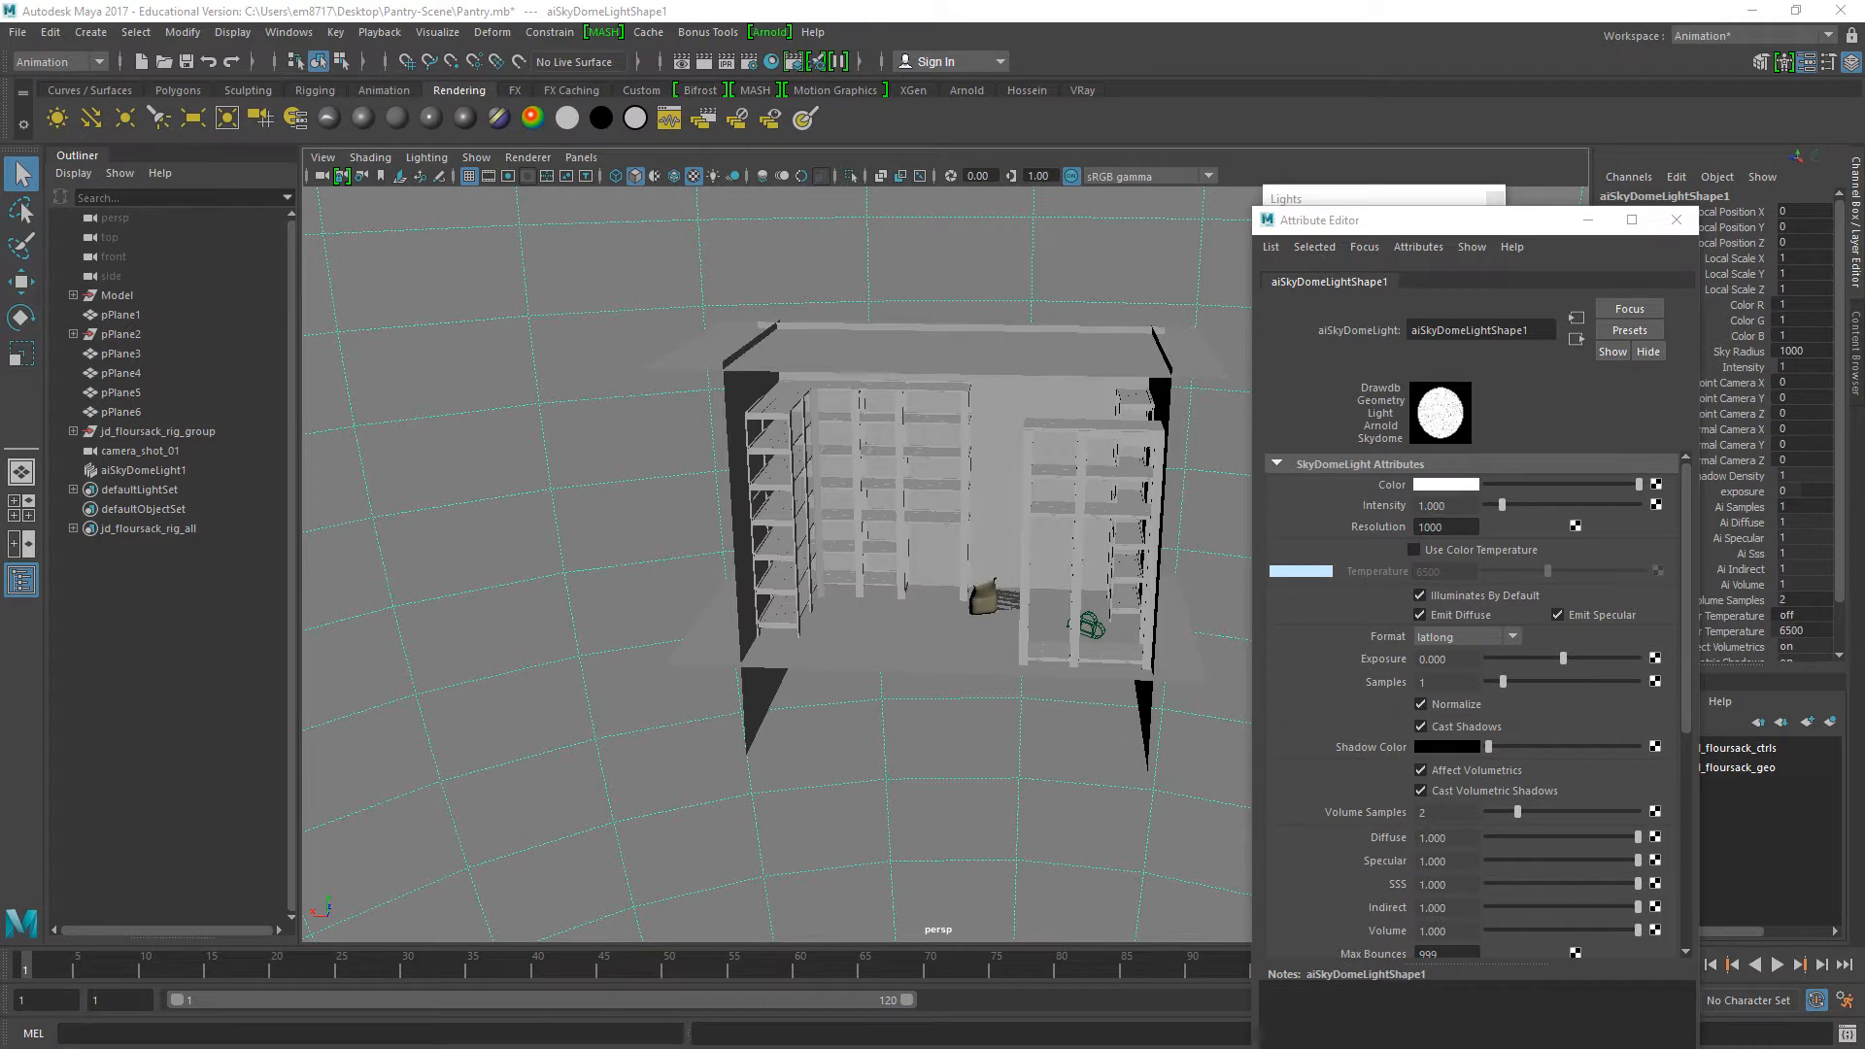
{"action": "left_click_drag", "start_coordinate": [1402, 202], "coordinate": [1272, 176]}
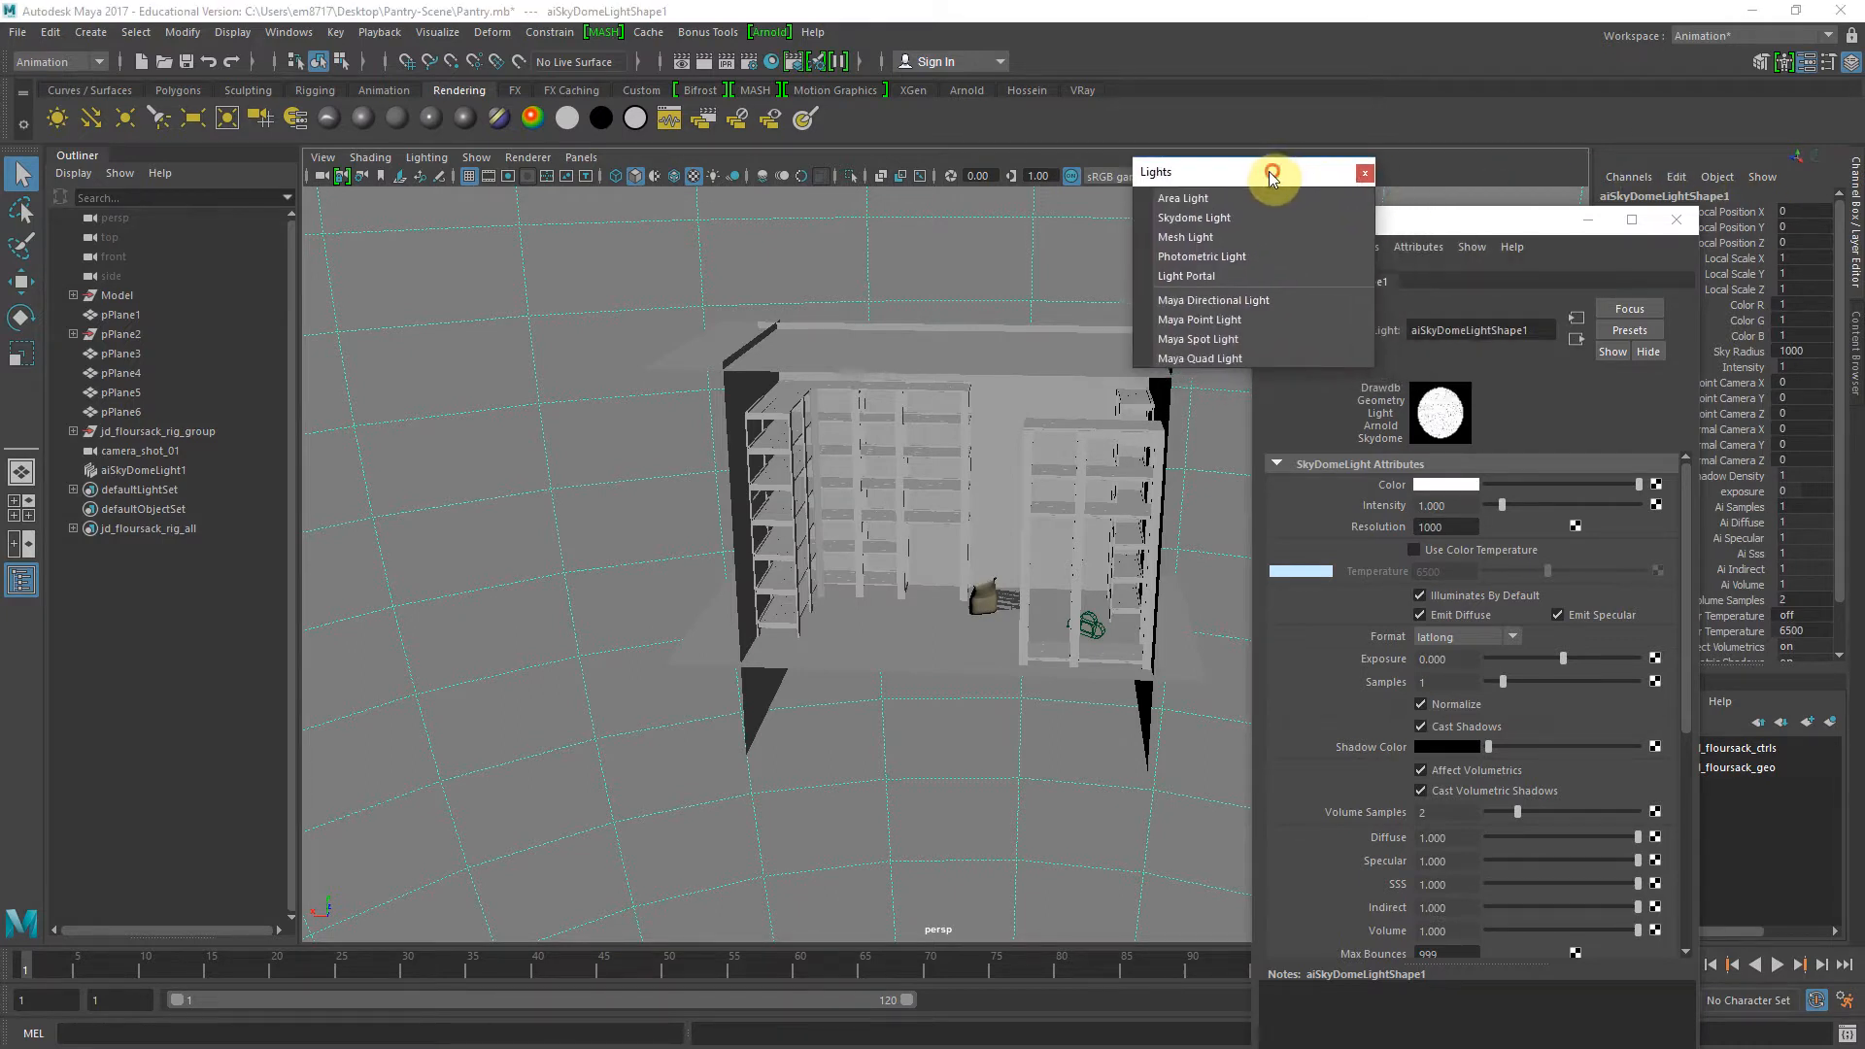
{"action": "left_click", "coordinate": [1665, 224]}
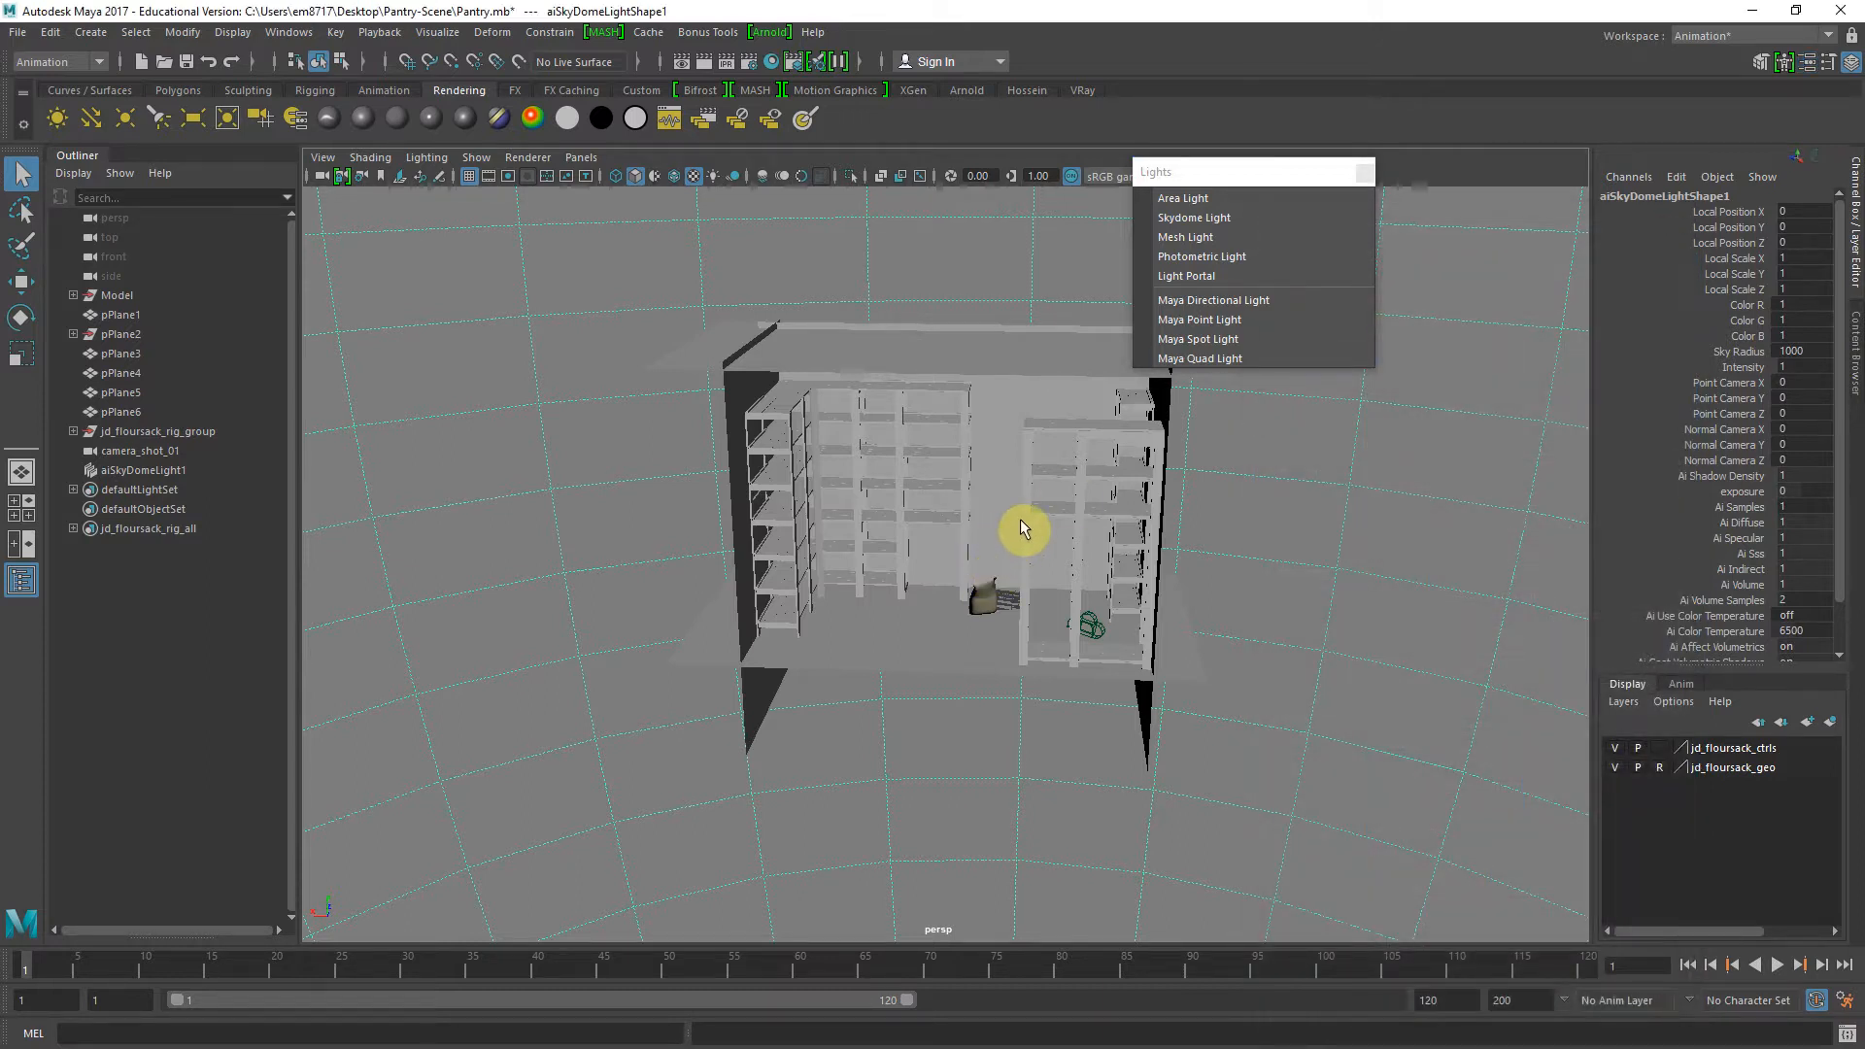
{"action": "left_click_drag", "start_coordinate": [1078, 504], "coordinate": [895, 449], "text": "alt"}
{"action": "right_click_drag", "start_coordinate": [868, 445], "coordinate": [330, 433], "text": "alt"}
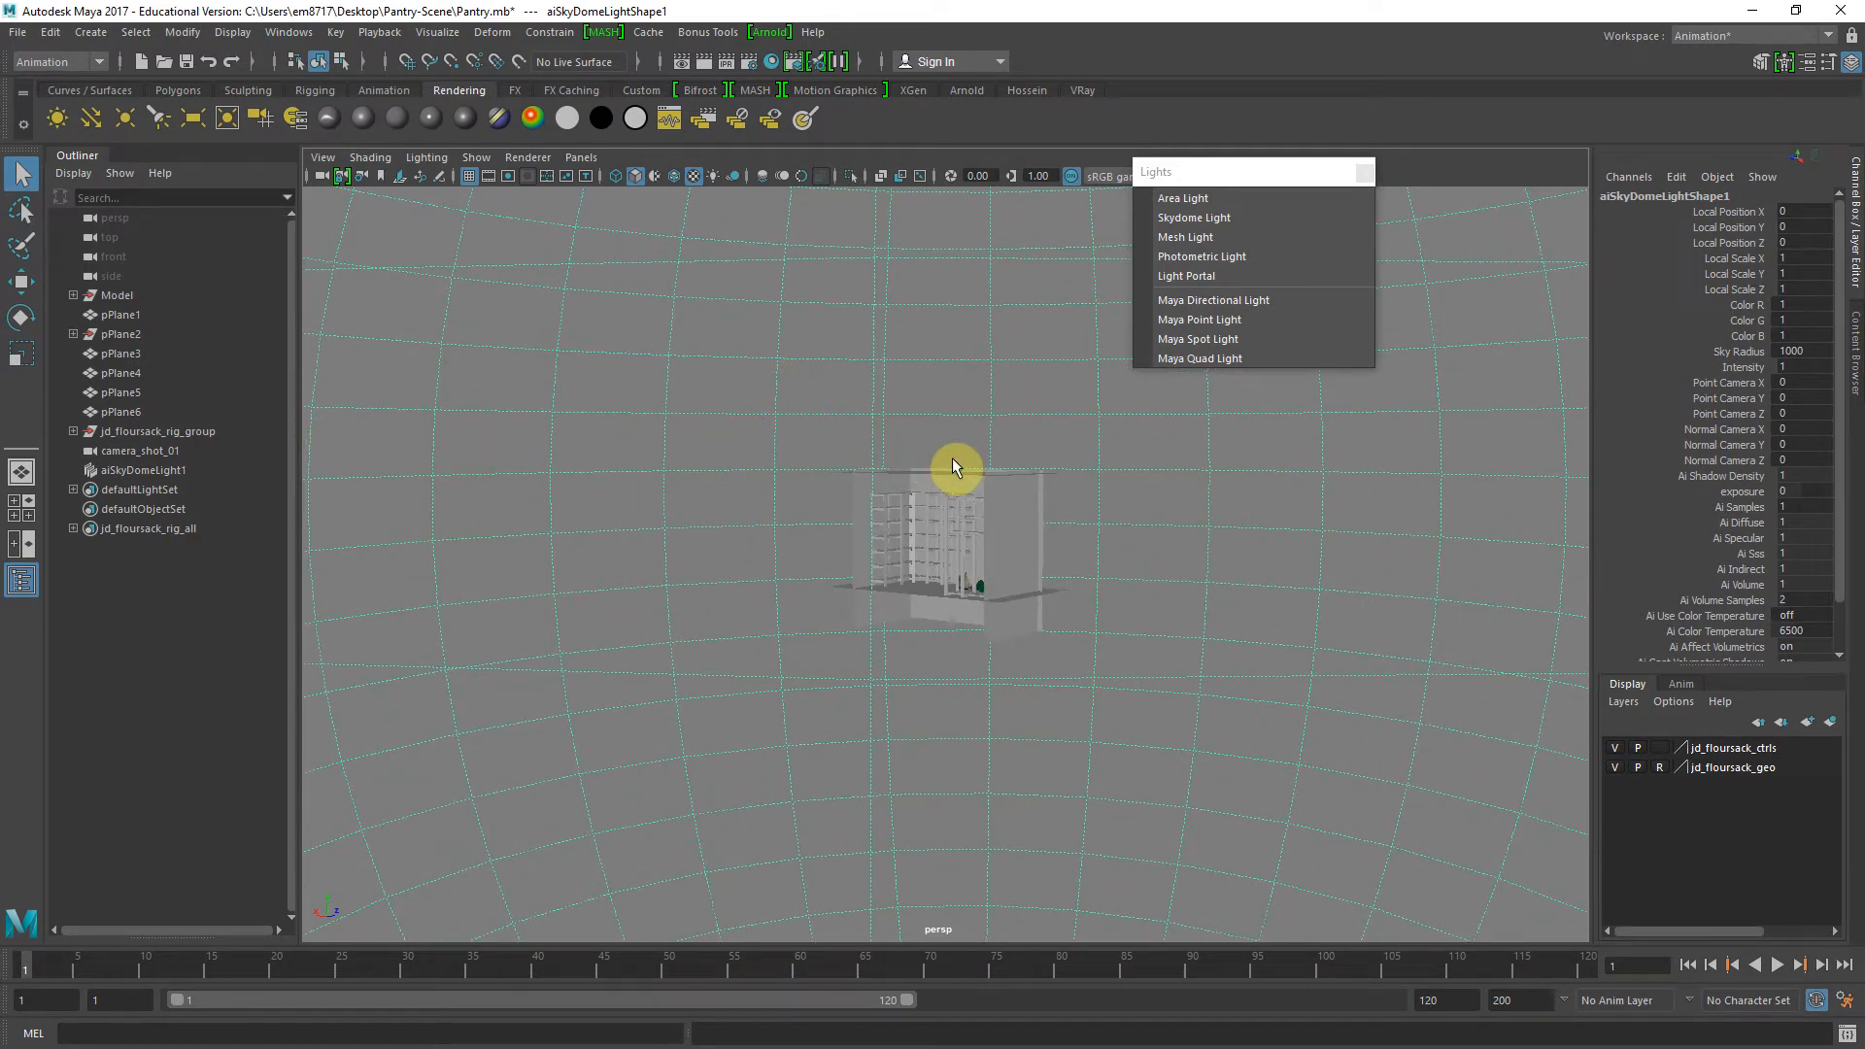
{"action": "left_click", "coordinate": [580, 160]}
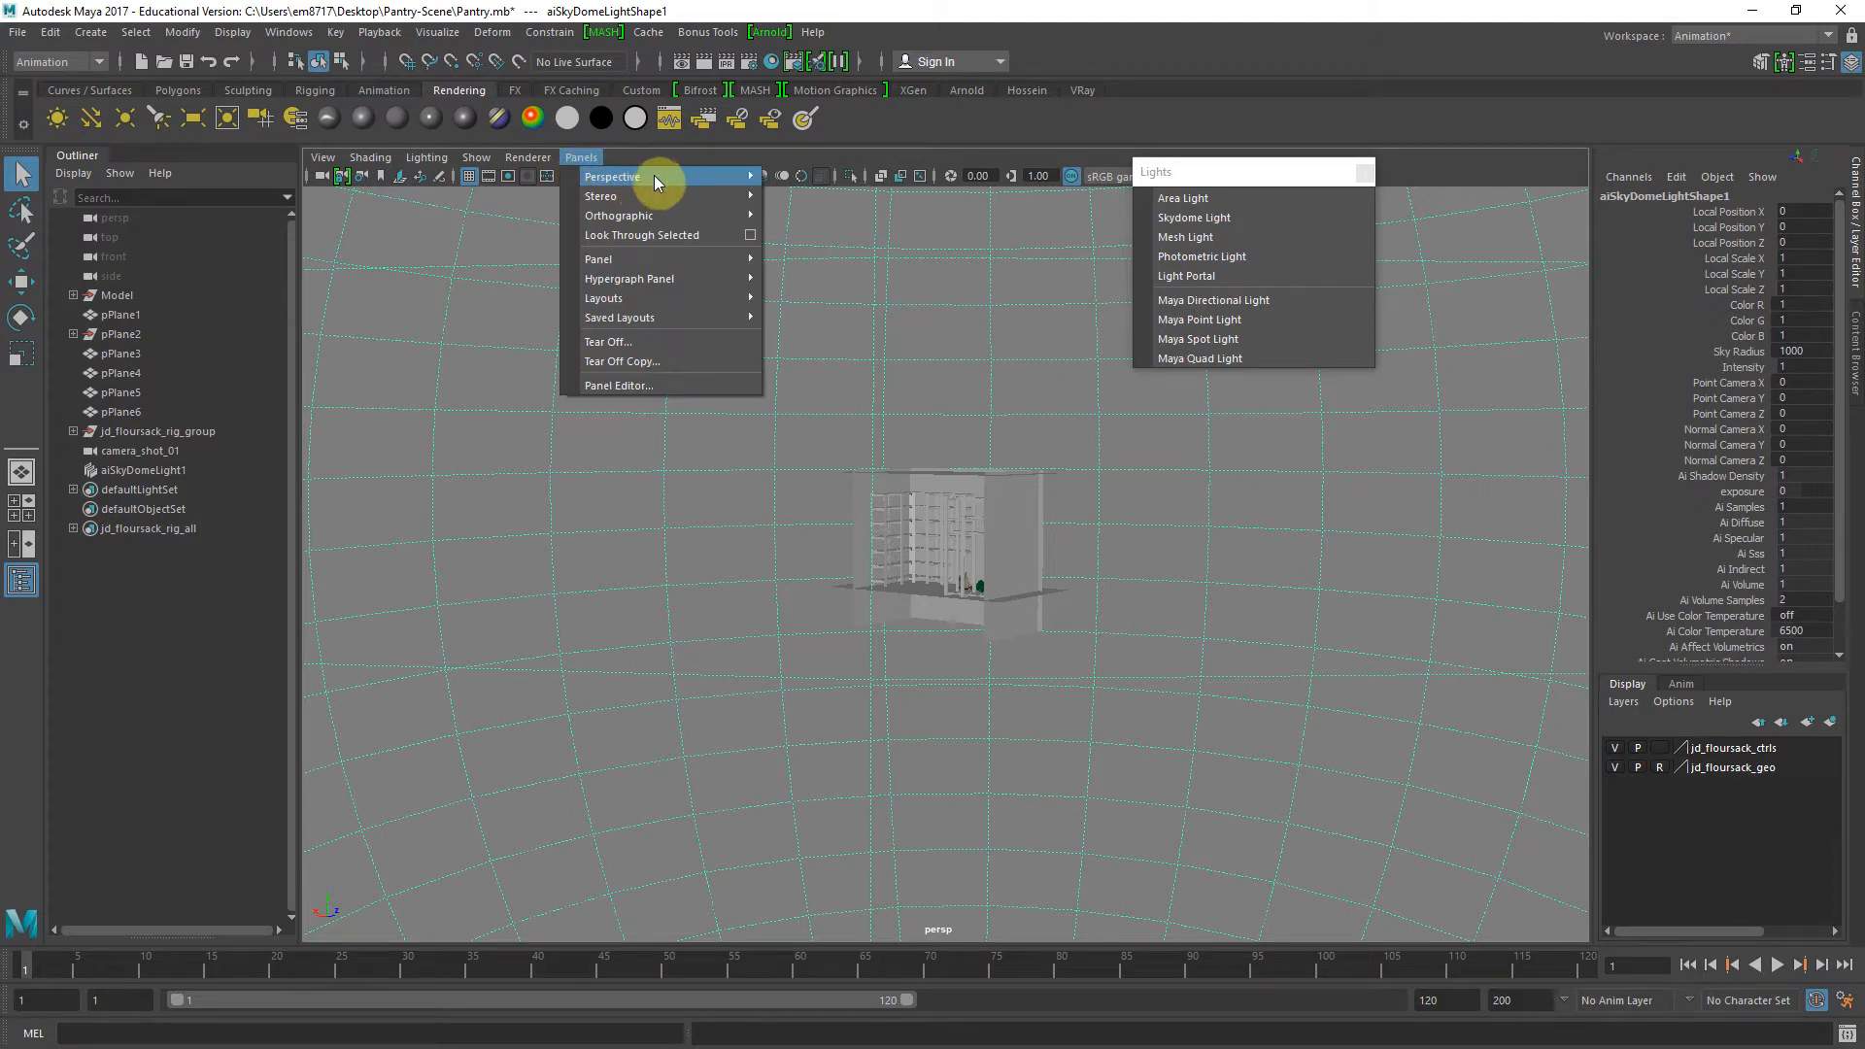
Group all objects from Model through jd_floursack_rig_group and name the group Models
{"action": "left_click", "coordinate": [143, 470]}
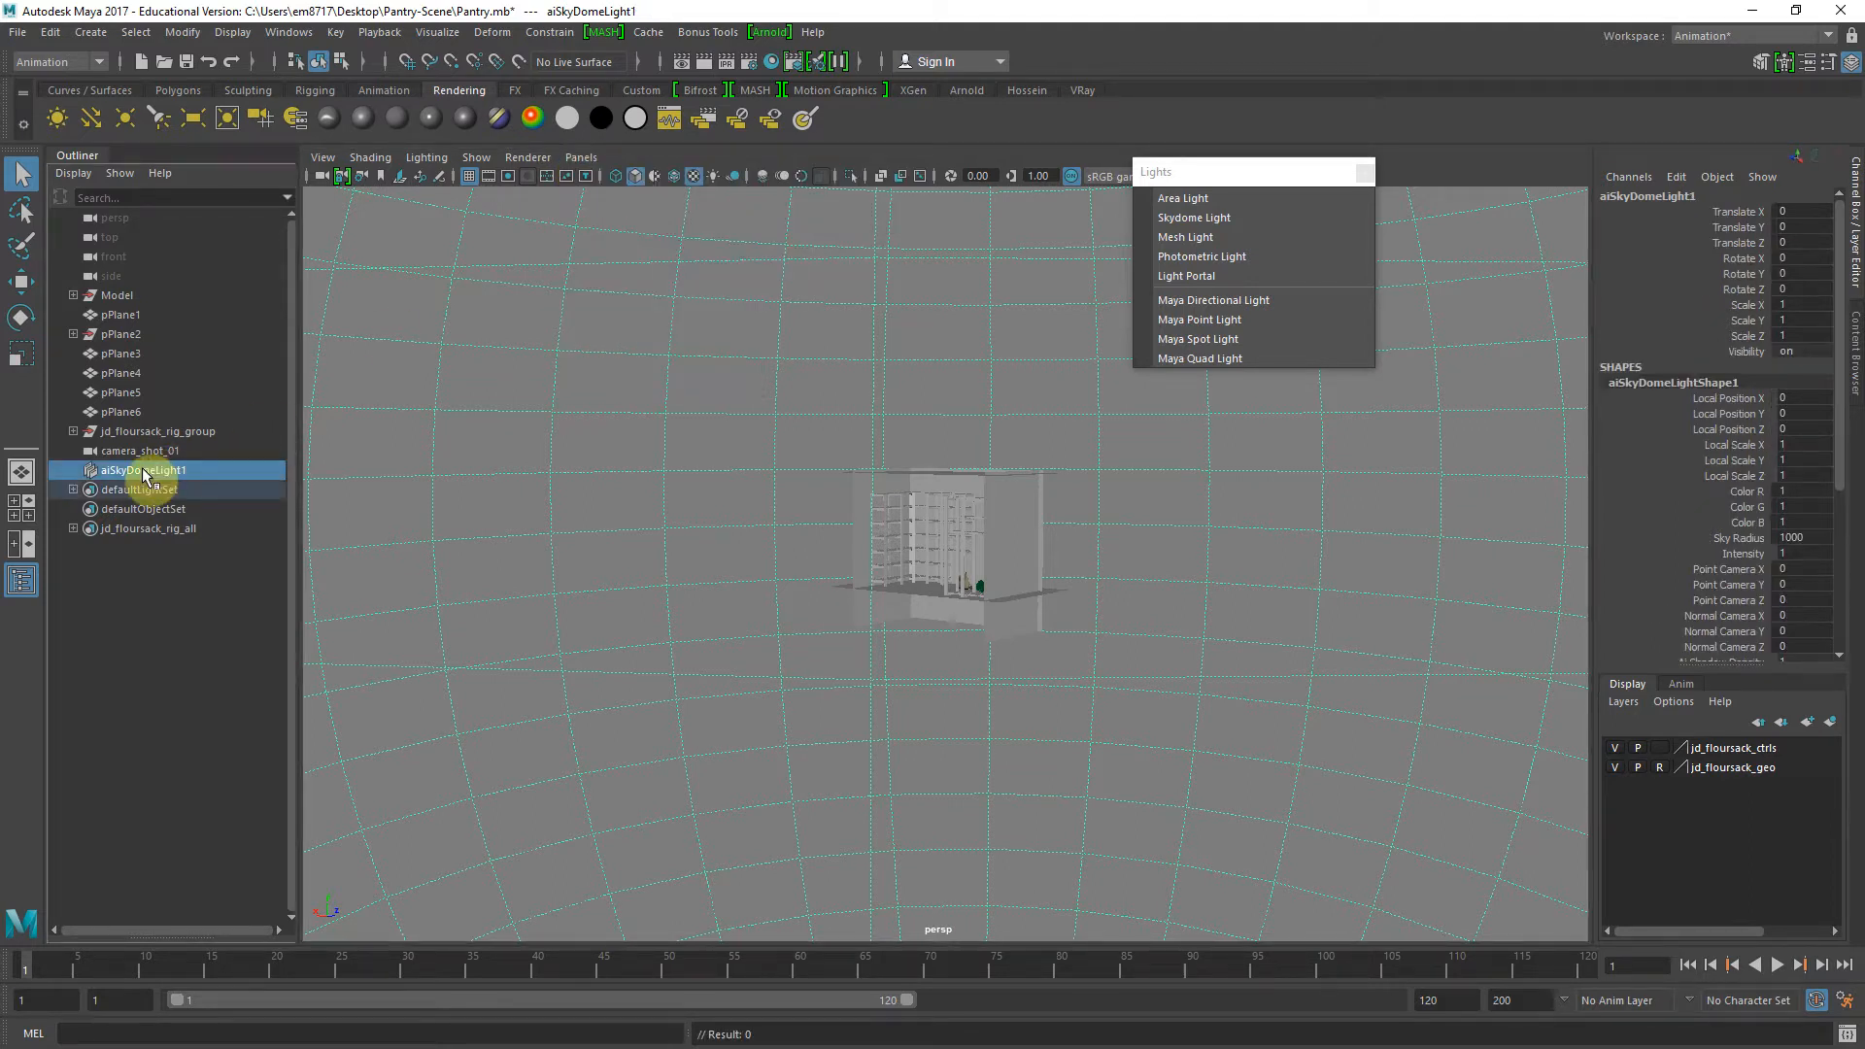
{"action": "left_click", "coordinate": [143, 451]}
{"action": "left_click", "coordinate": [146, 413]}
{"action": "left_click", "coordinate": [151, 433]}
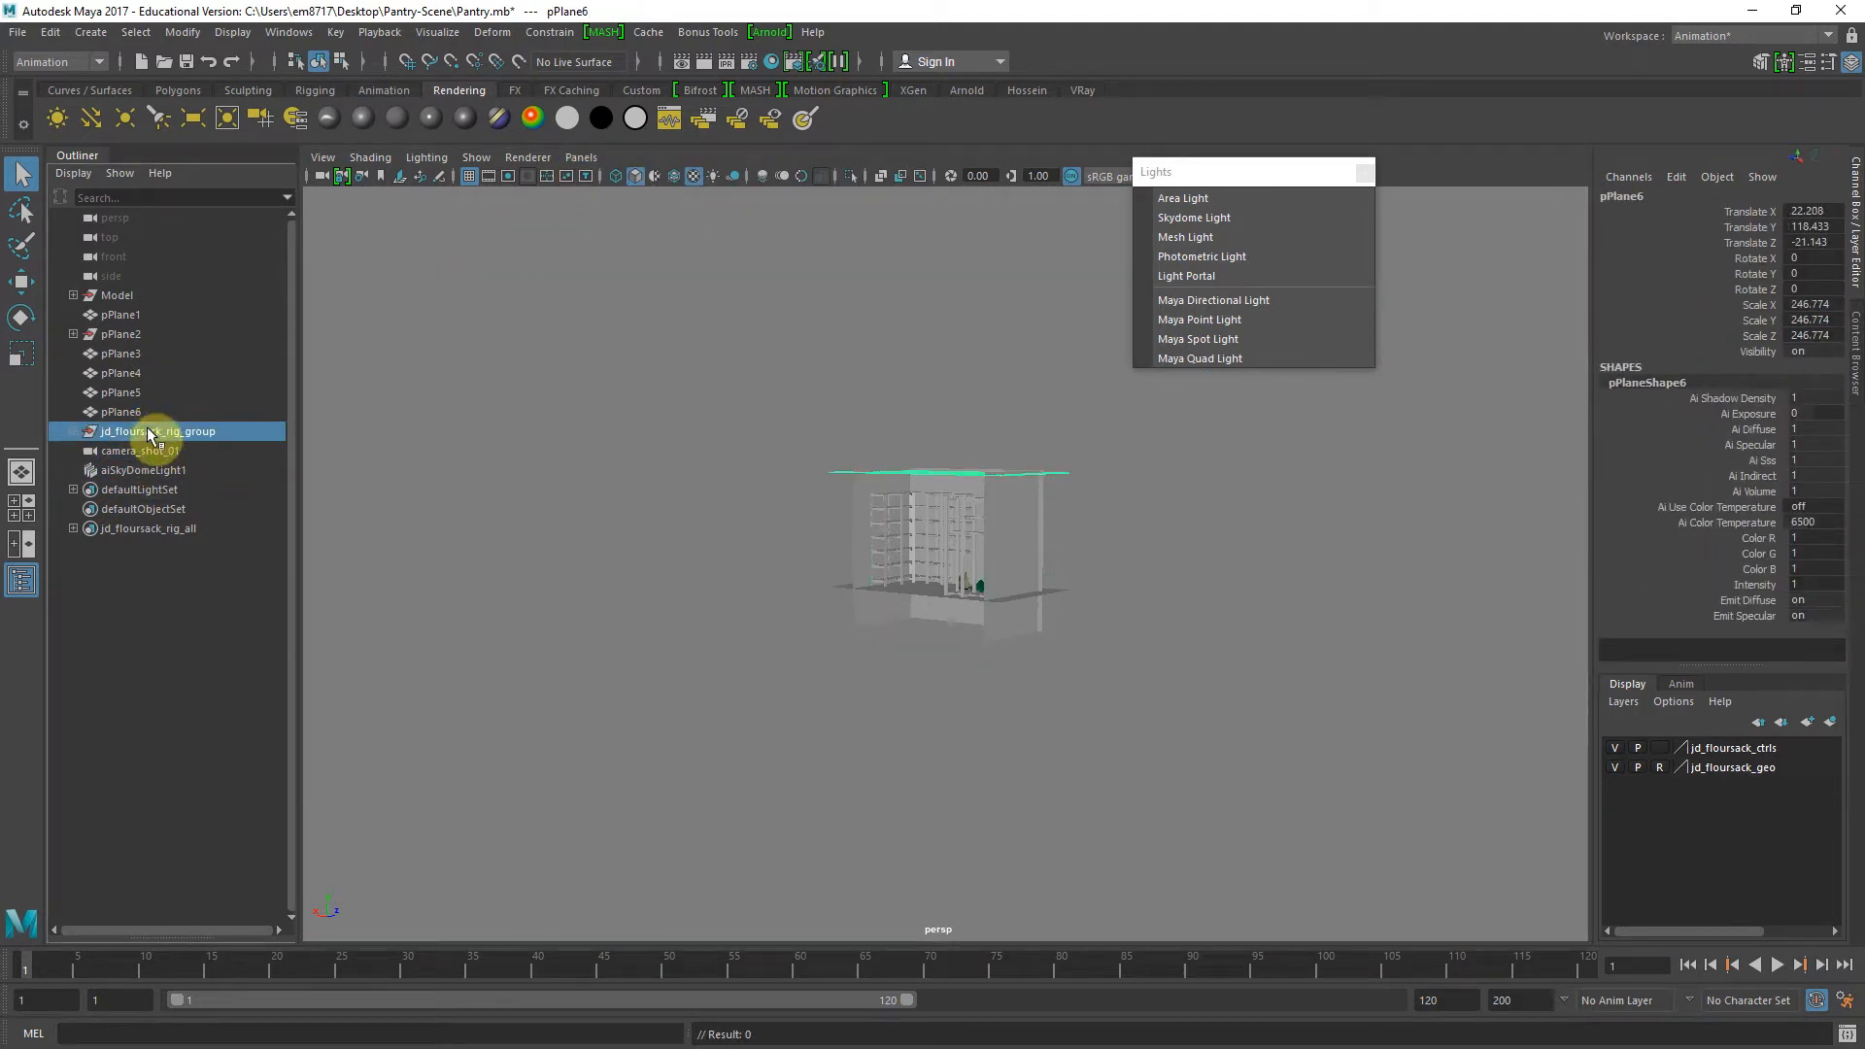
{"action": "left_click", "coordinate": [134, 299], "text": "shift"}
{"action": "key", "text": "ctrl+g"}
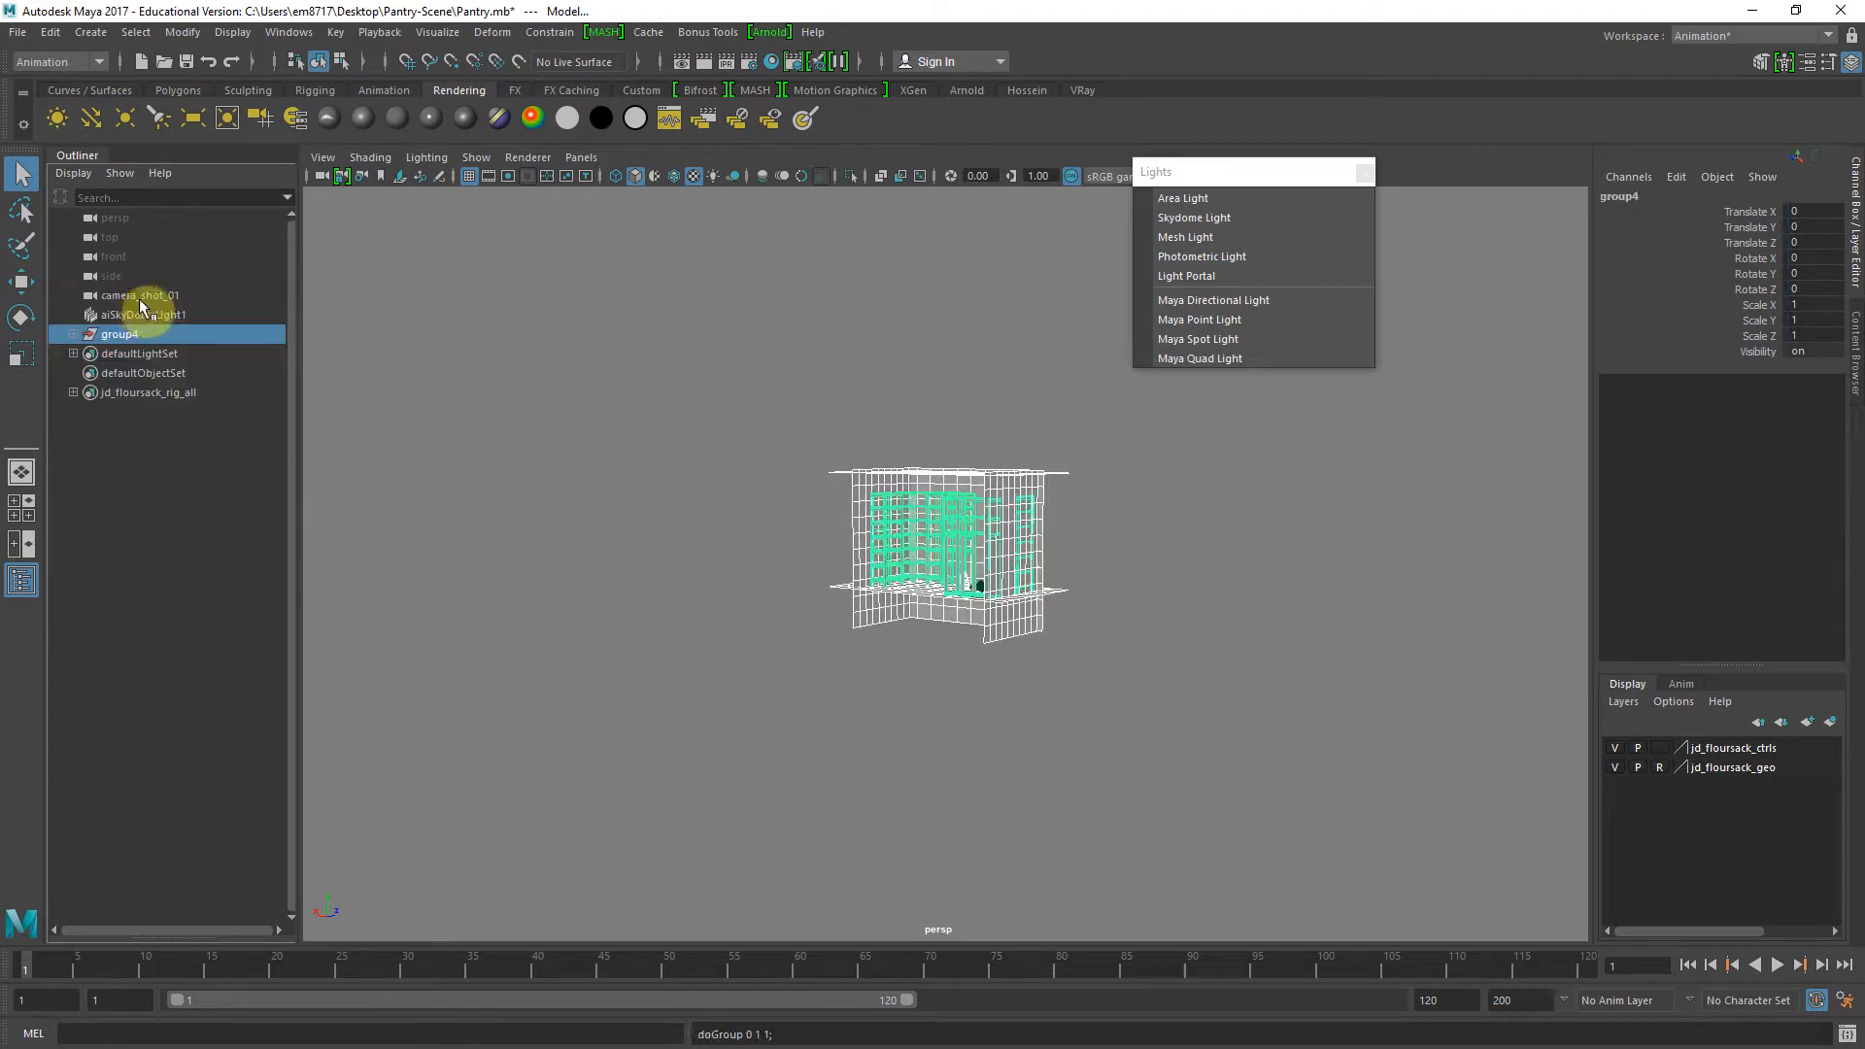
{"action": "double_click", "coordinate": [126, 335]}
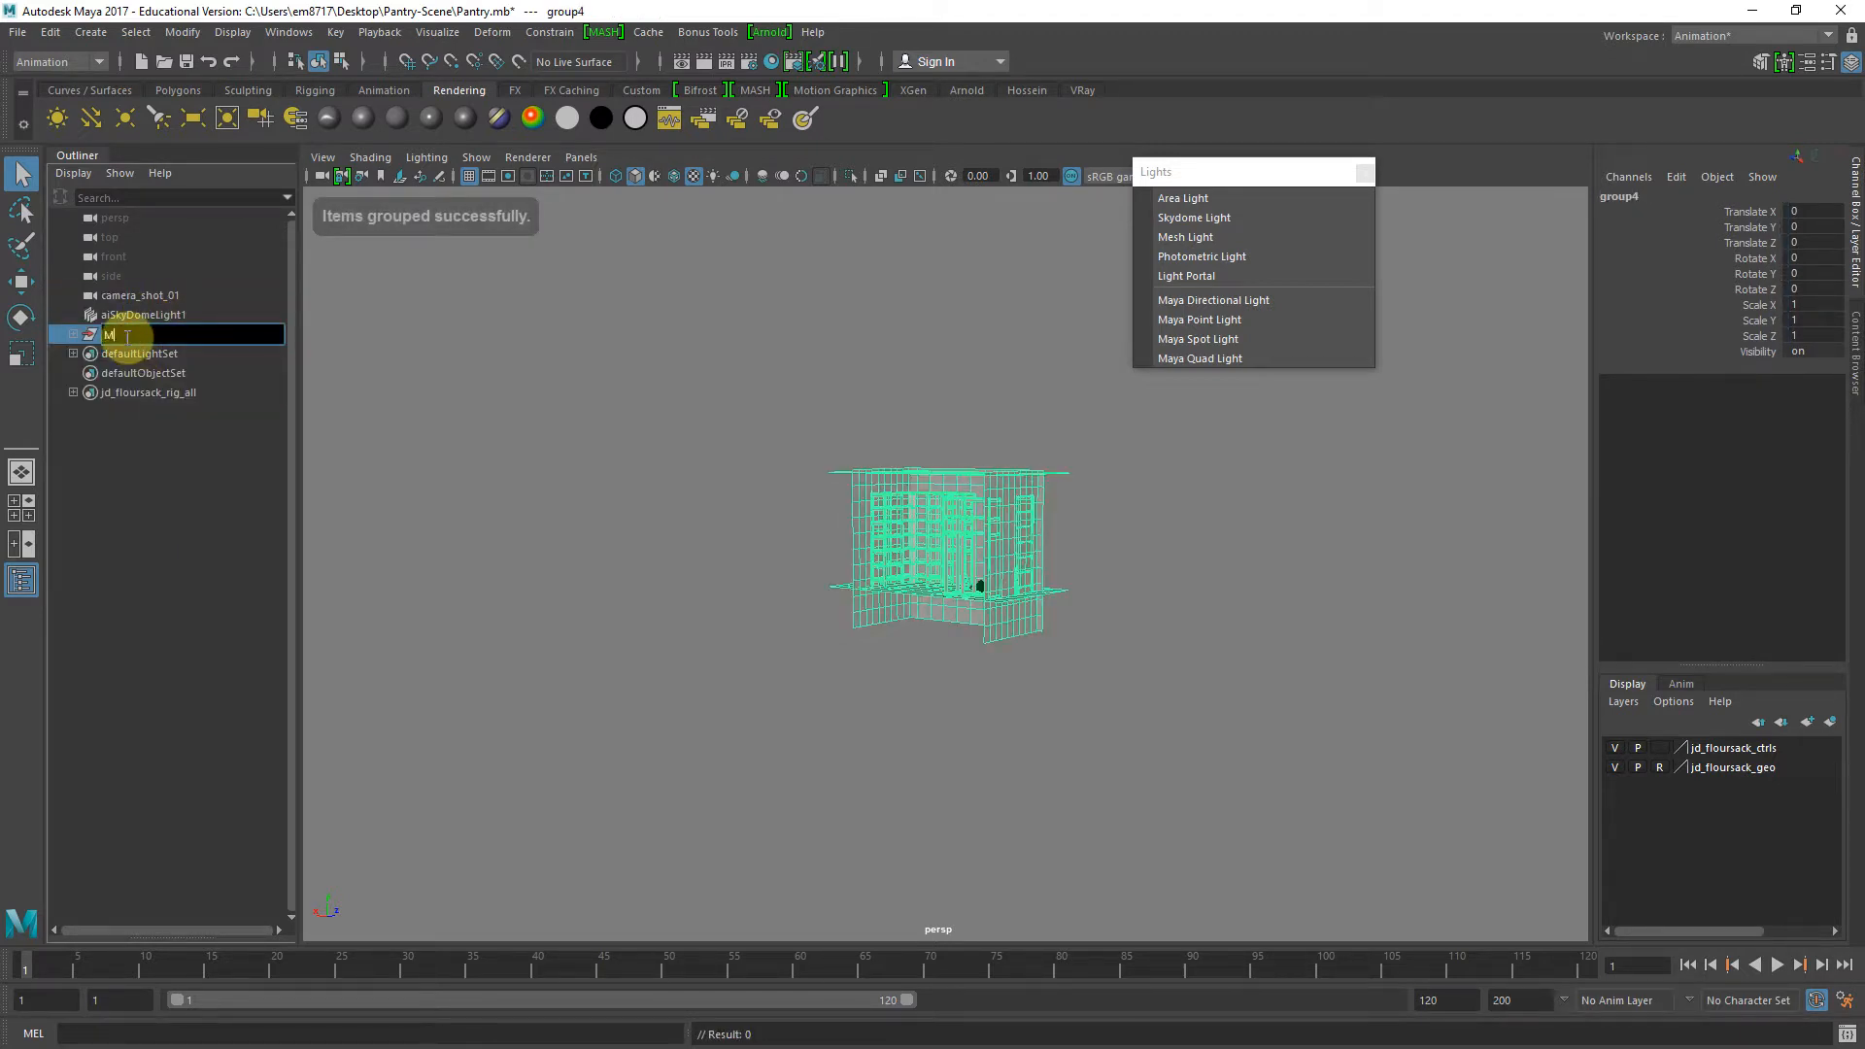
{"action": "key", "text": "Return"}
Put the skydome light in its own group and name the group Lighting
{"action": "left_click", "coordinate": [177, 313]}
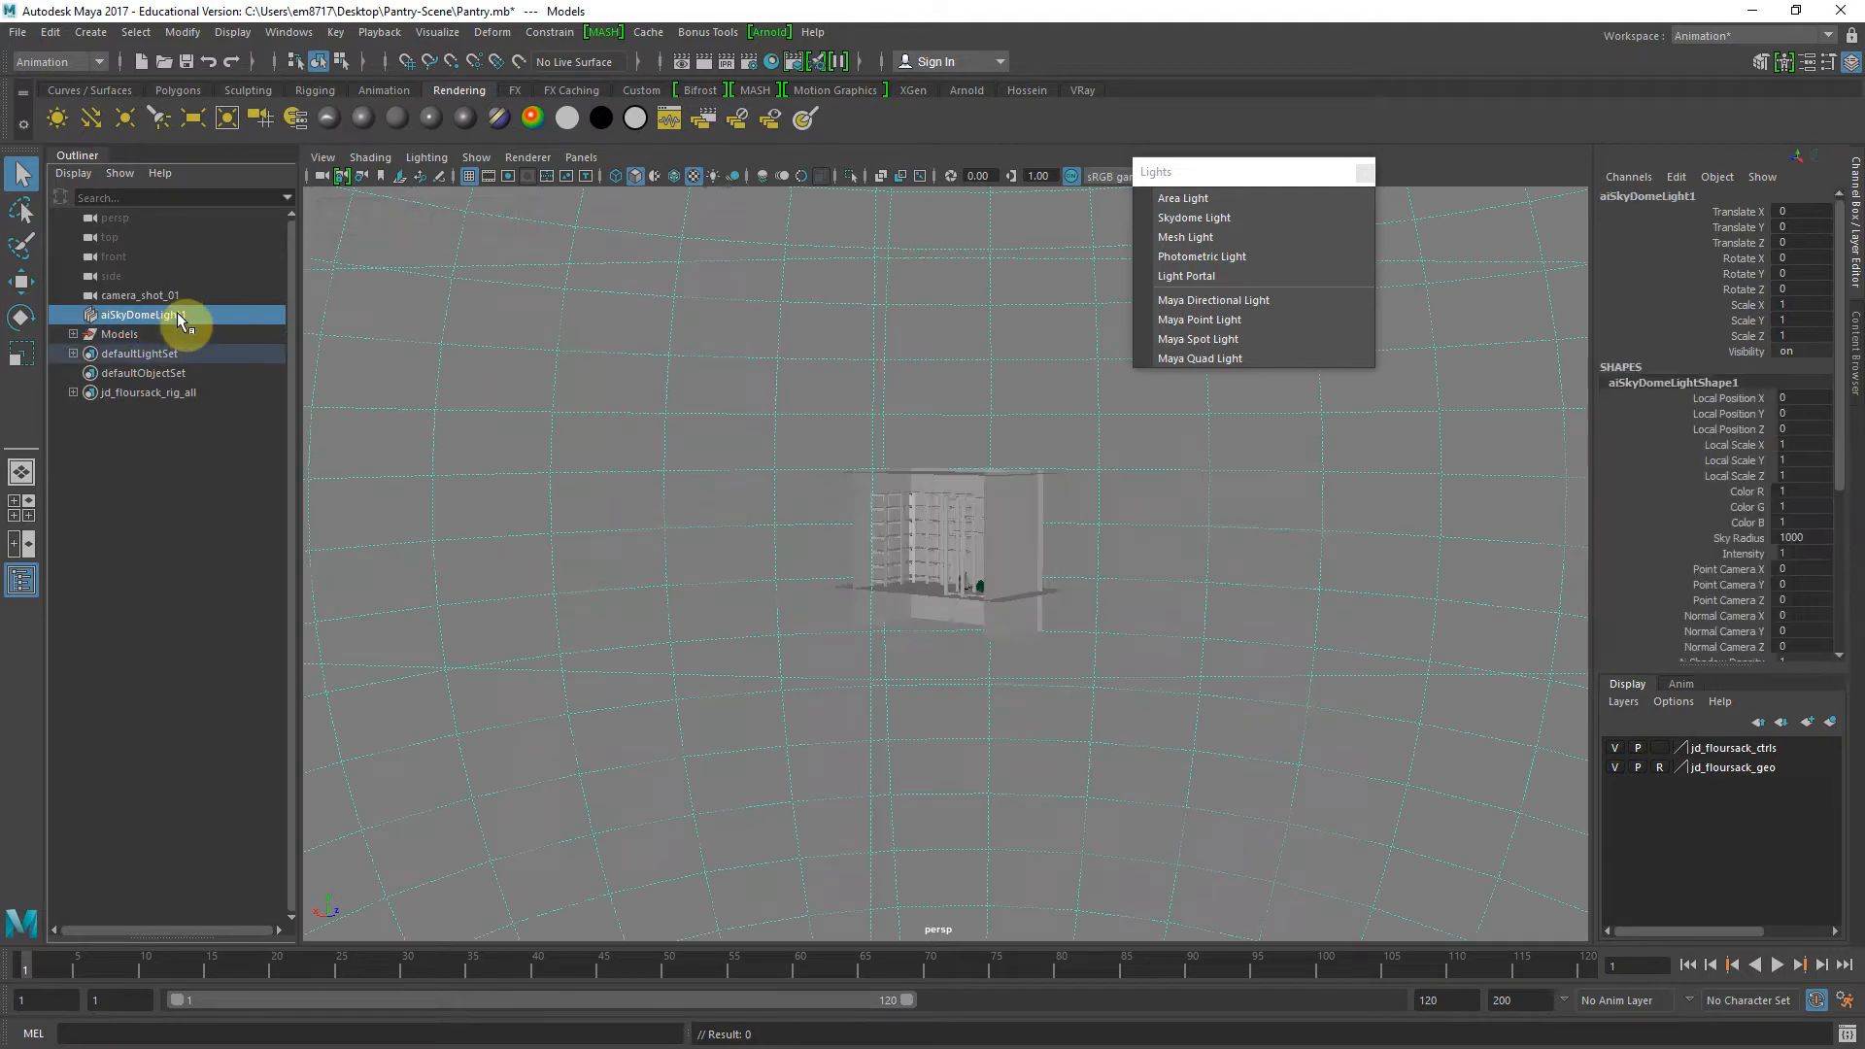
{"action": "key", "text": "ctrl+g"}
{"action": "double_click", "coordinate": [125, 335]}
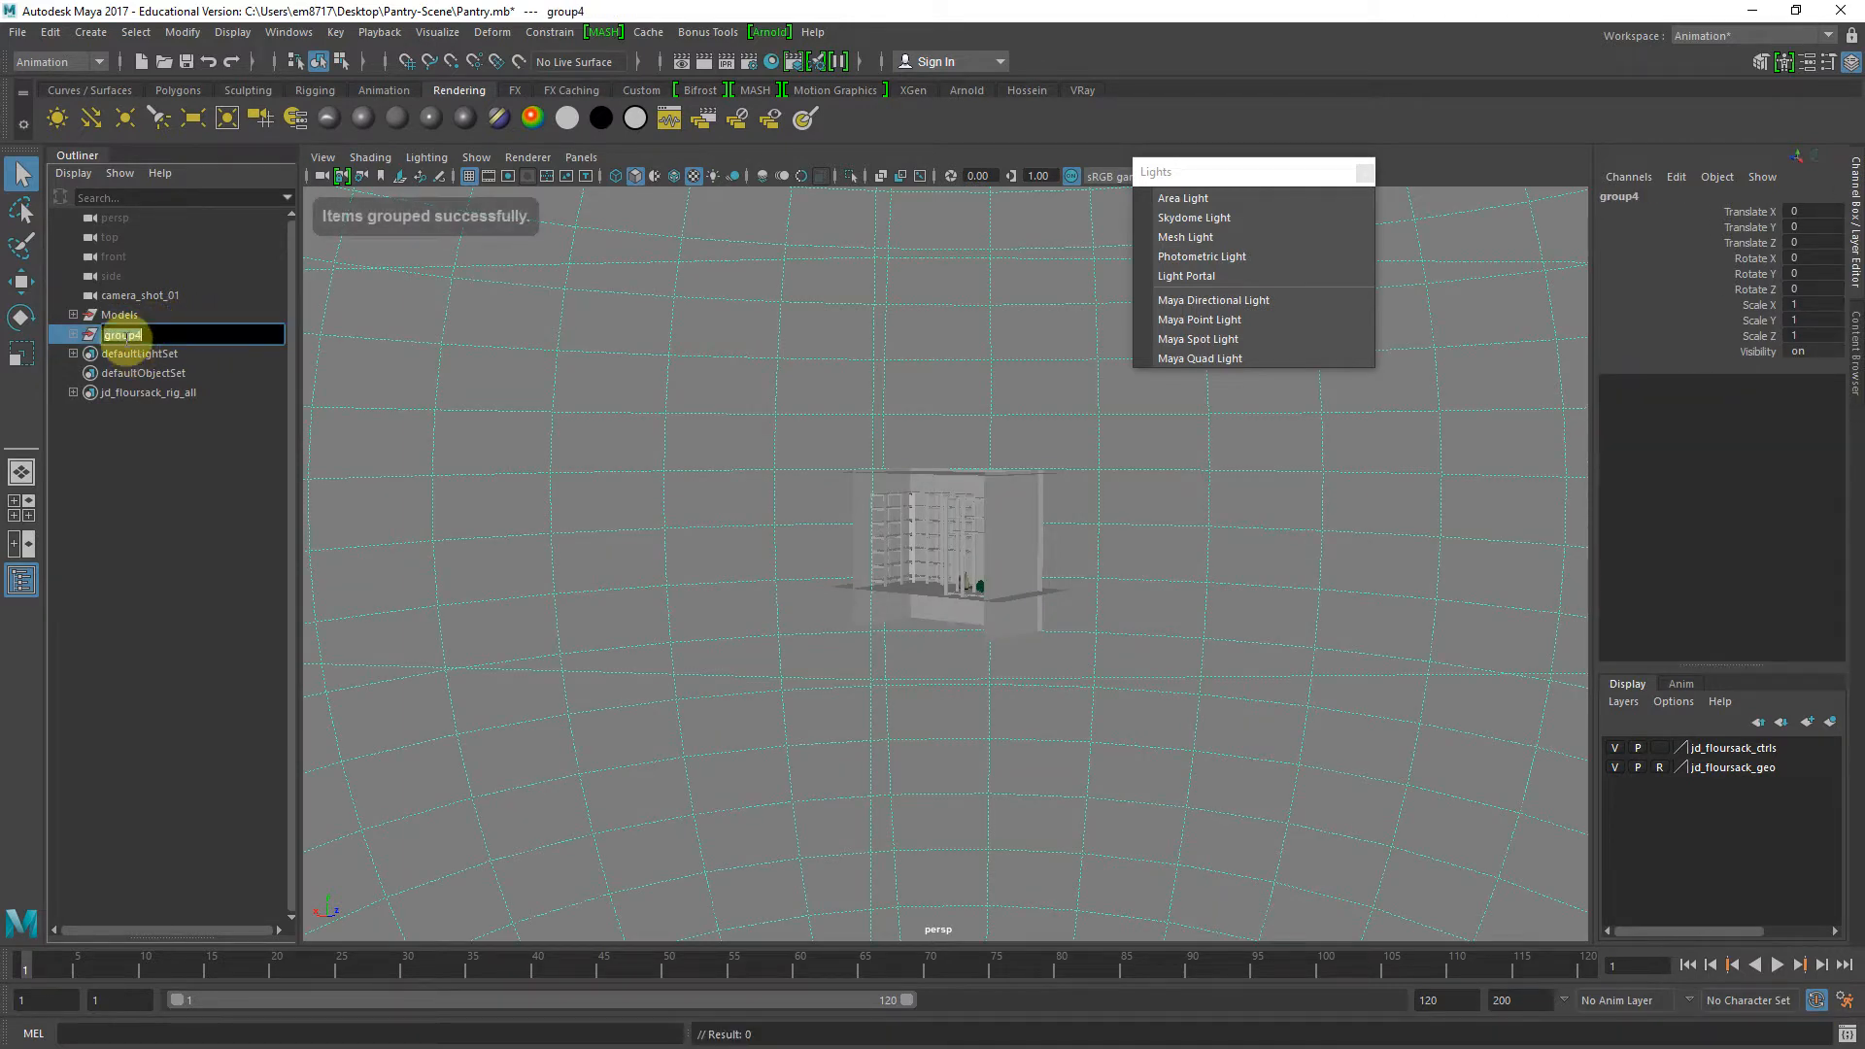
{"action": "type", "text": "Lighting"}
{"action": "key", "text": "Return"}
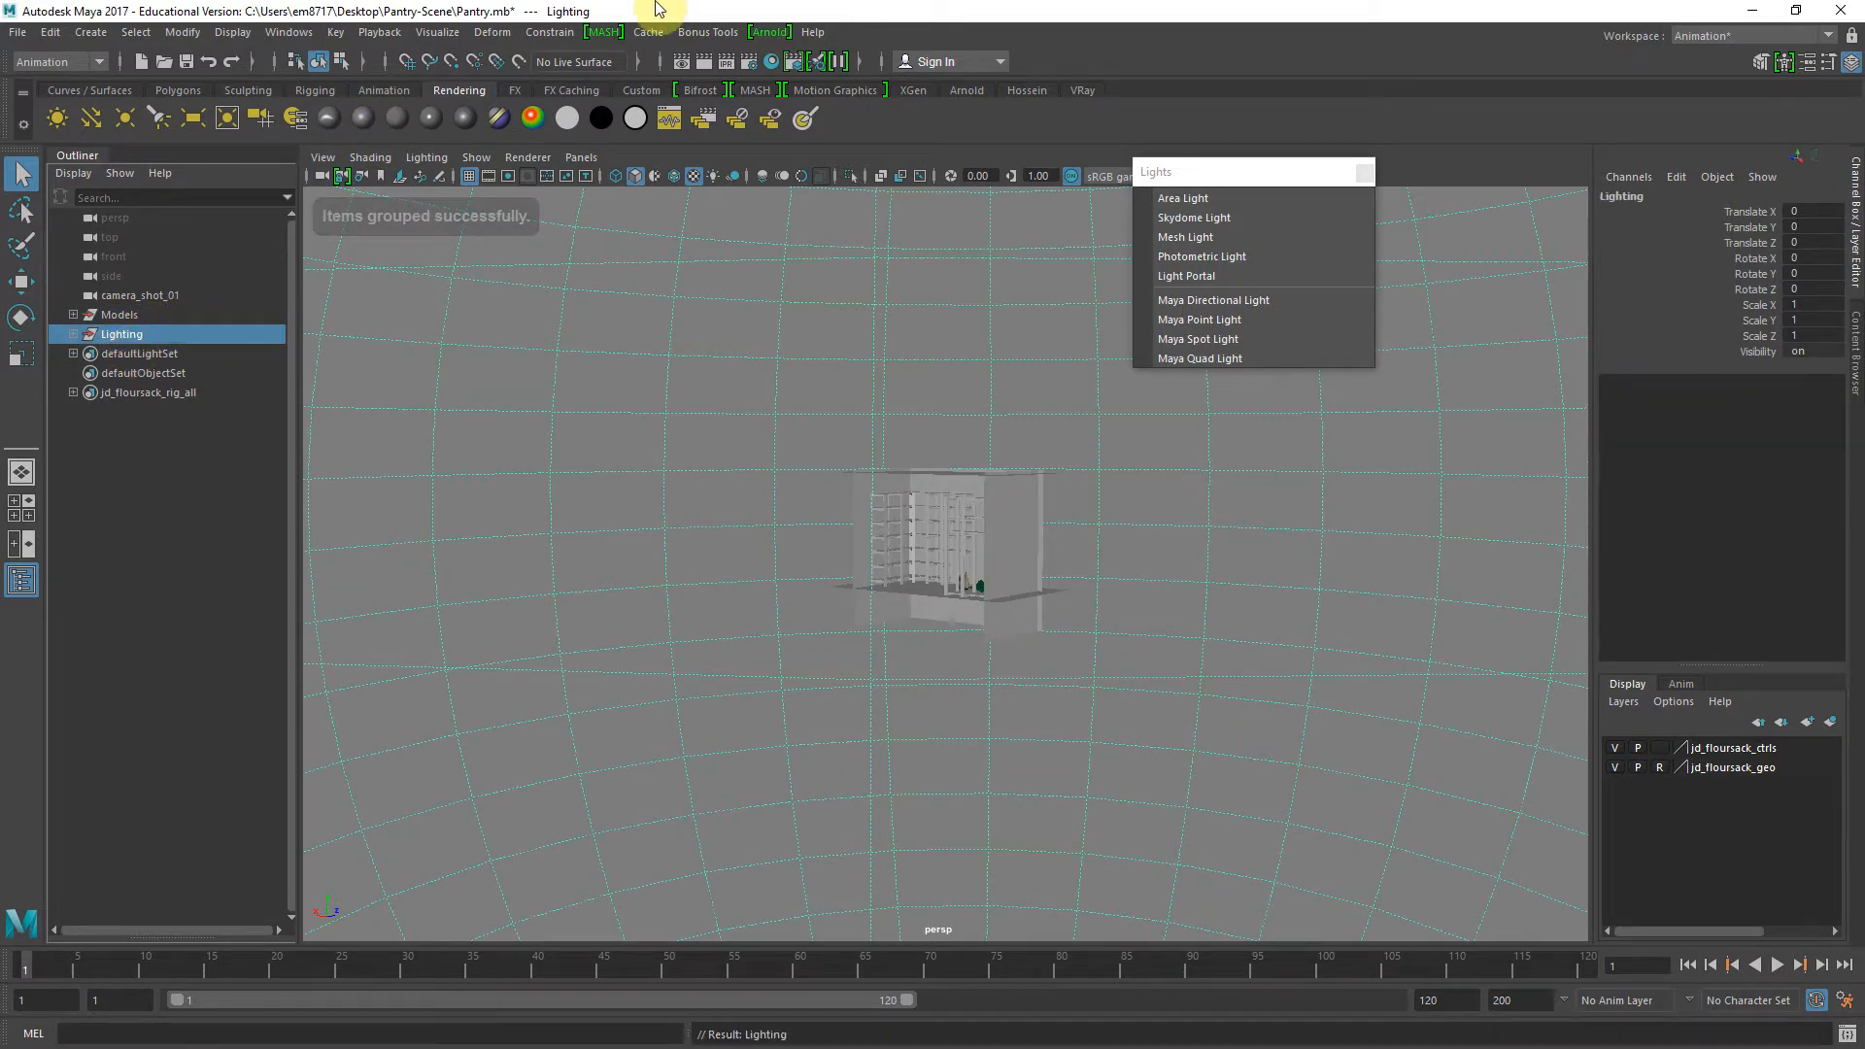
Rename the skydome light inside the Lighting group to Fill_Light
{"action": "left_click", "coordinate": [74, 335]}
{"action": "double_click", "coordinate": [154, 354]}
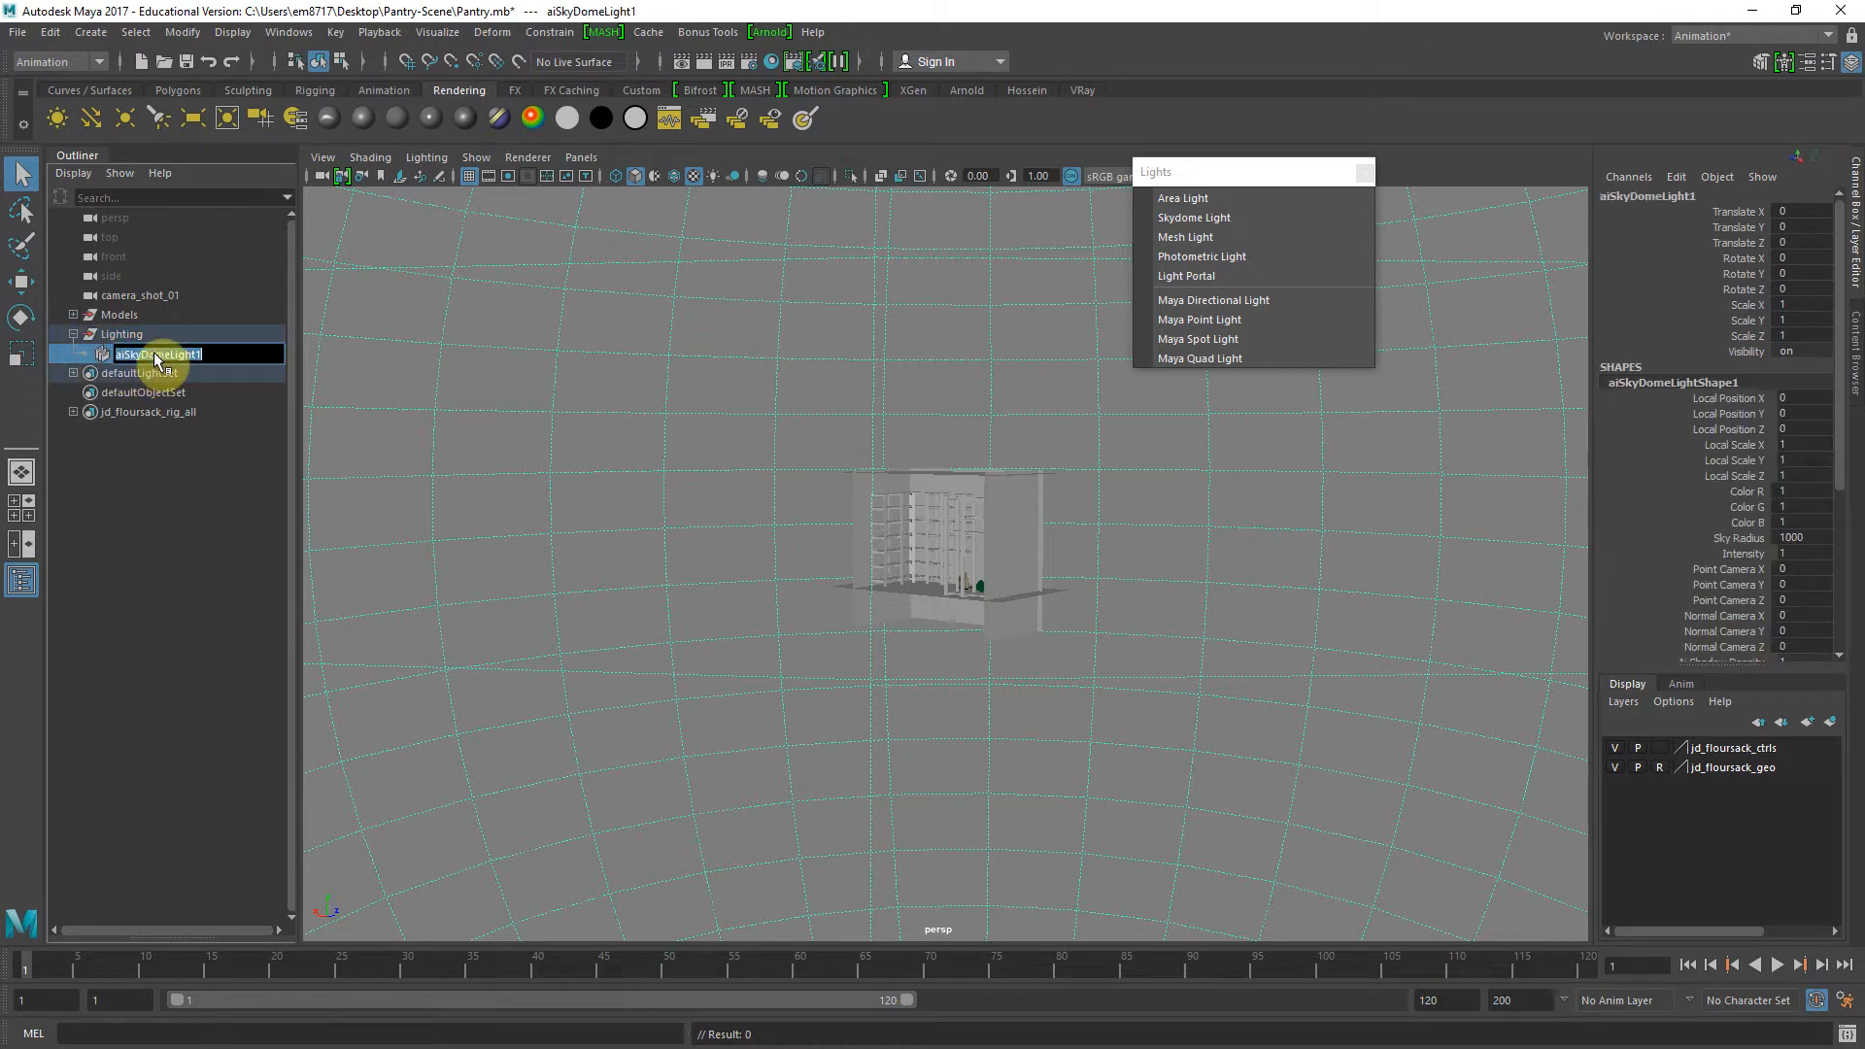
{"action": "type", "text": "Fill"}
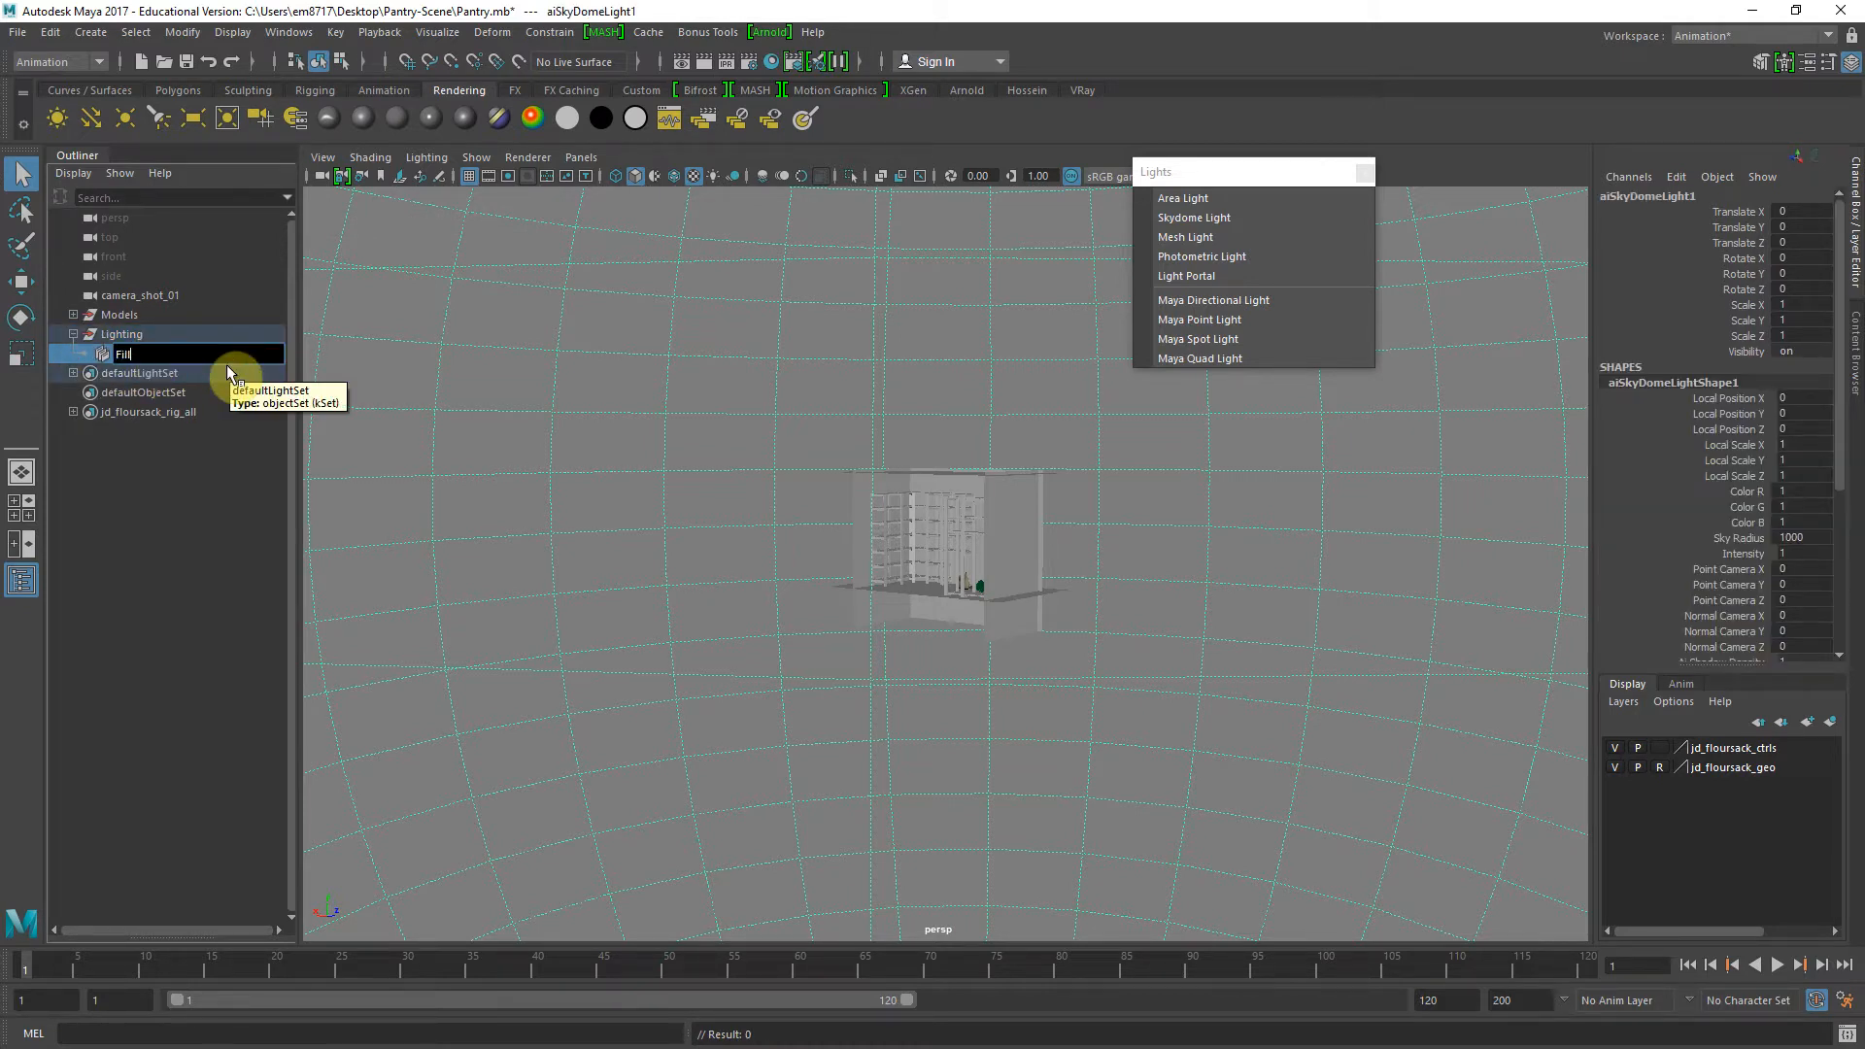
{"action": "type", "text": " Light"}
{"action": "key", "text": "Return"}
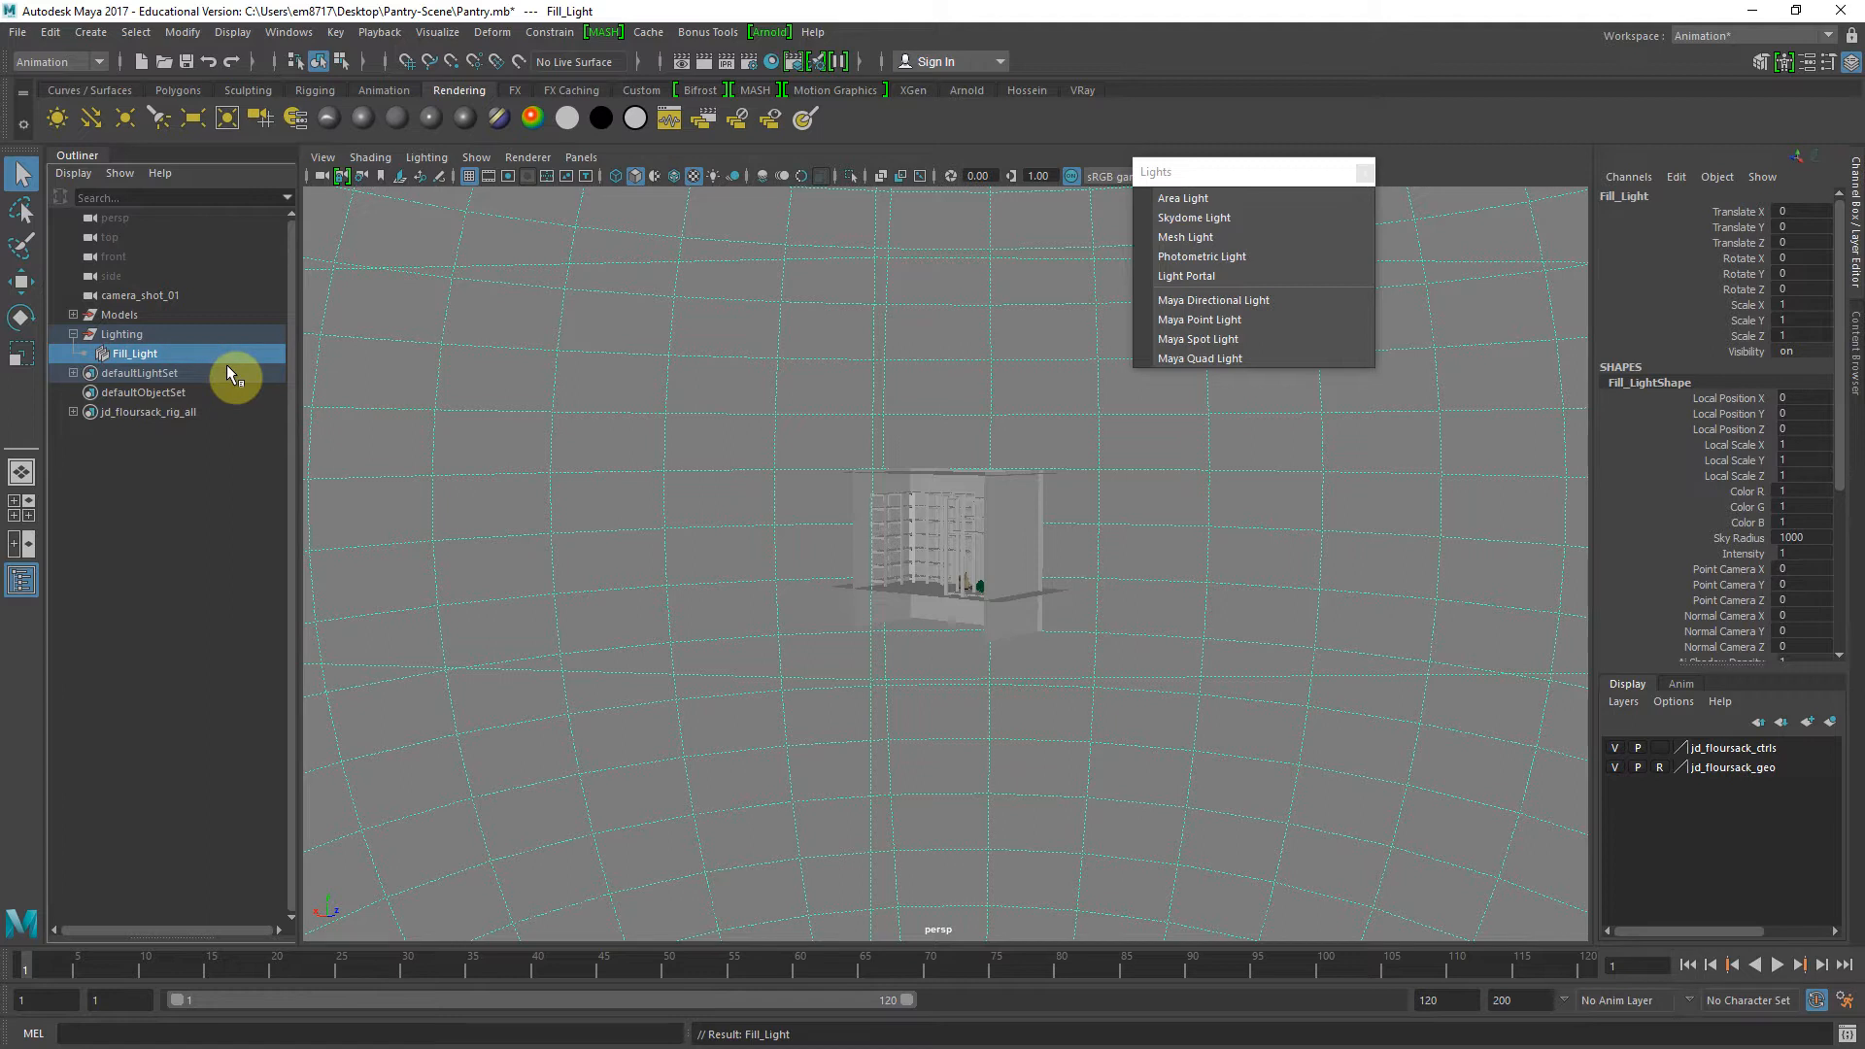
Look through camera_shot_01 and render the current frame with the Arnold Renderer
{"action": "left_click", "coordinate": [586, 157]}
{"action": "mouse_move", "coordinate": [695, 196]}
{"action": "left_click", "coordinate": [835, 178]}
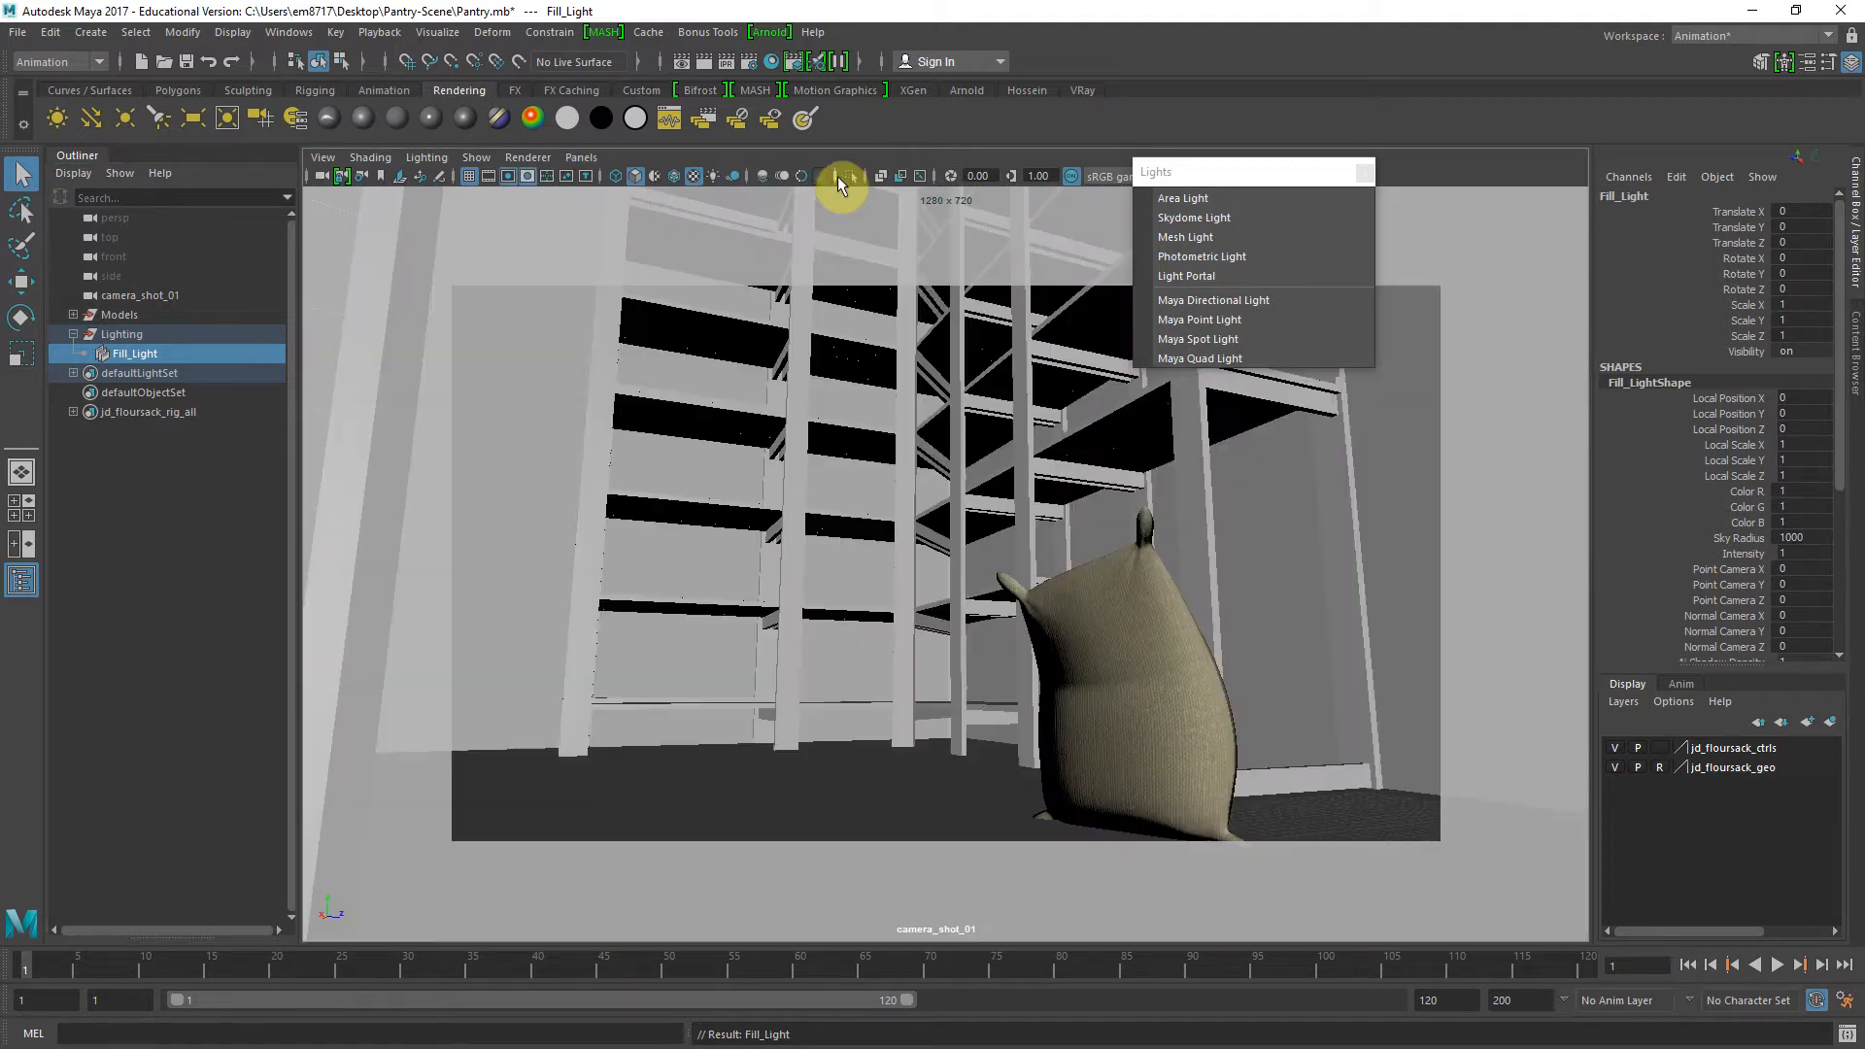
{"action": "left_click", "coordinate": [703, 61]}
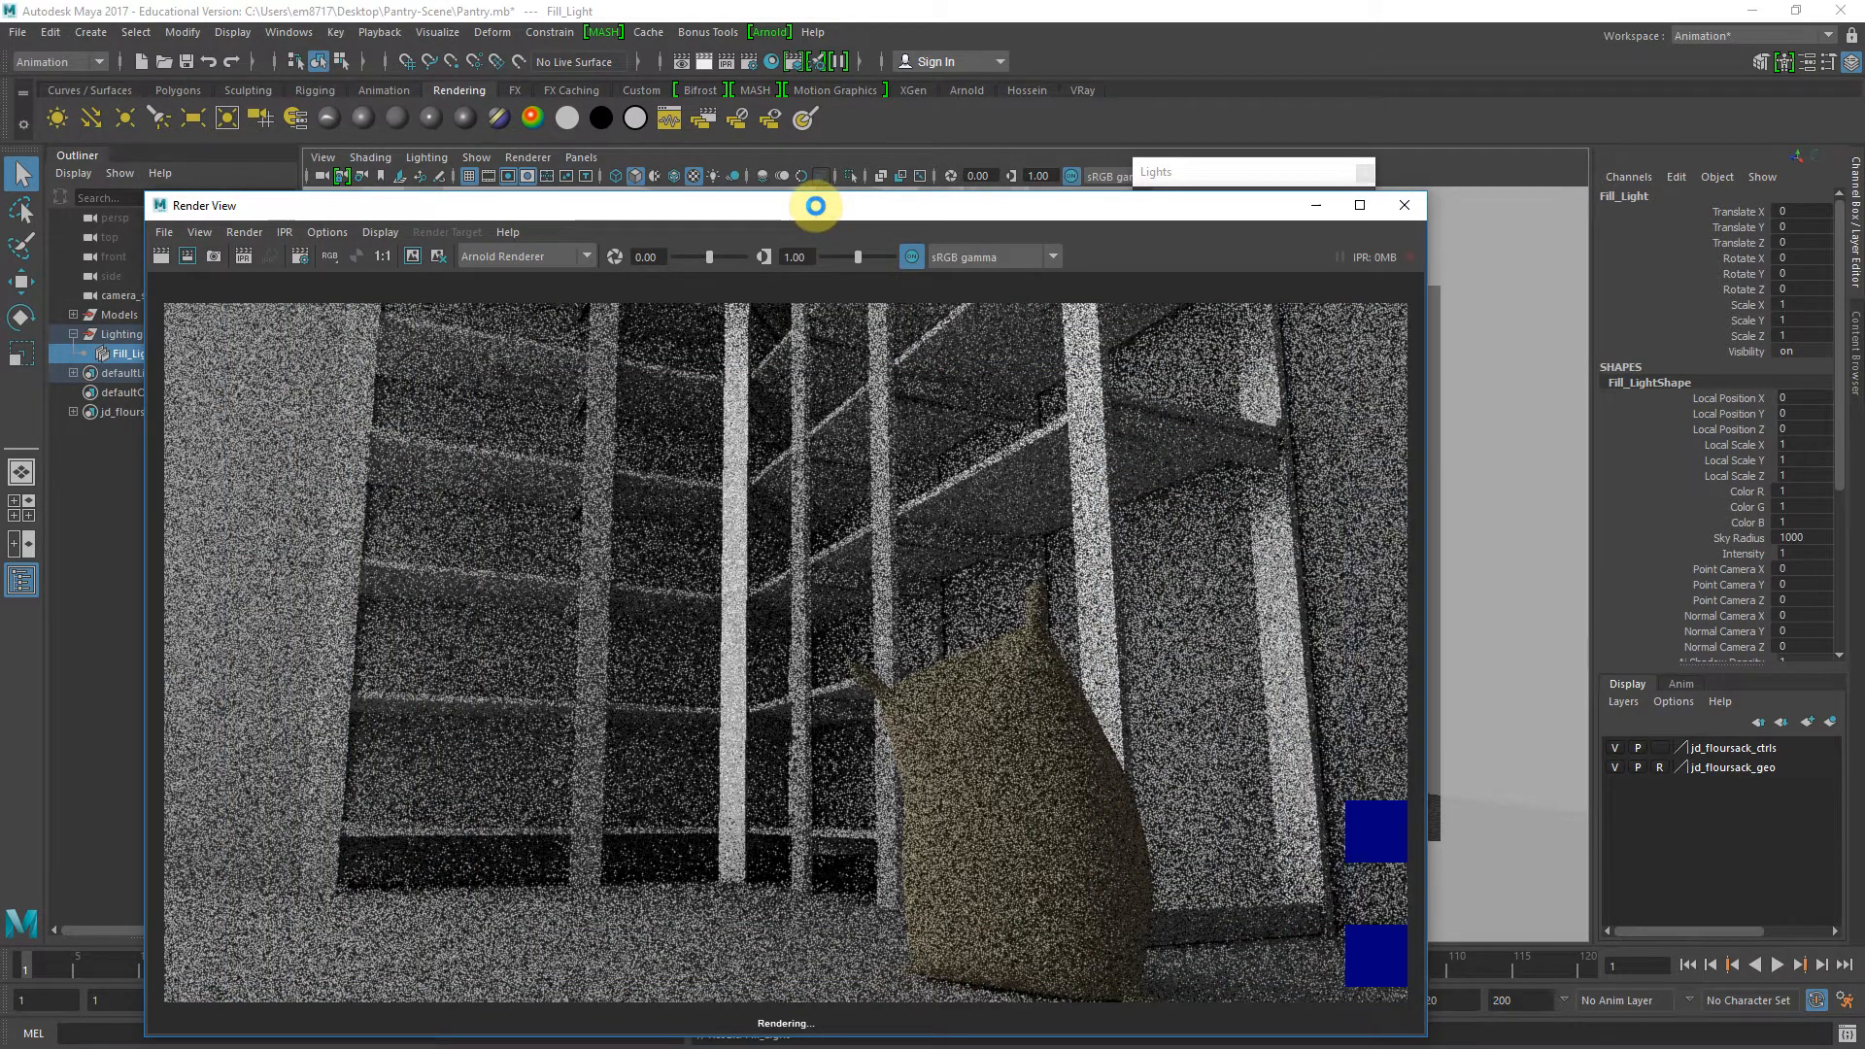
{"action": "left_click_drag", "start_coordinate": [816, 206], "coordinate": [811, 136]}
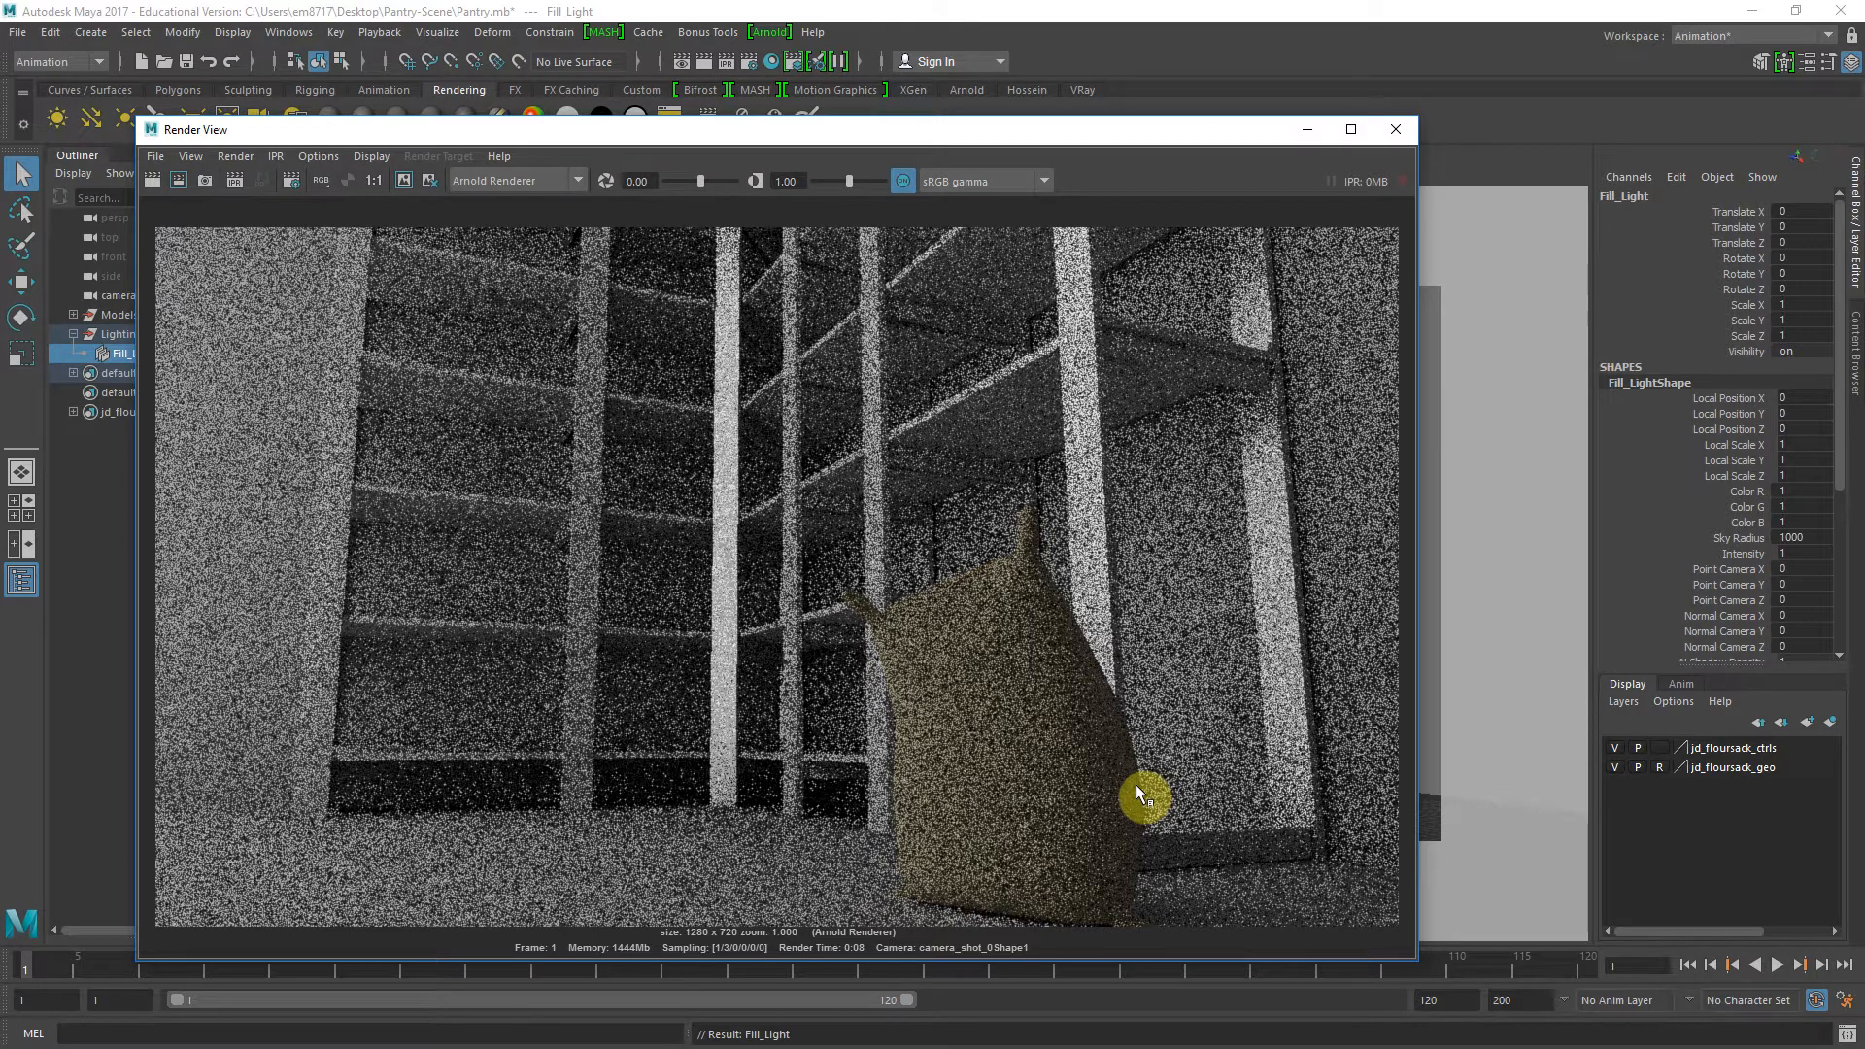
{"action": "left_click", "coordinate": [1436, 375]}
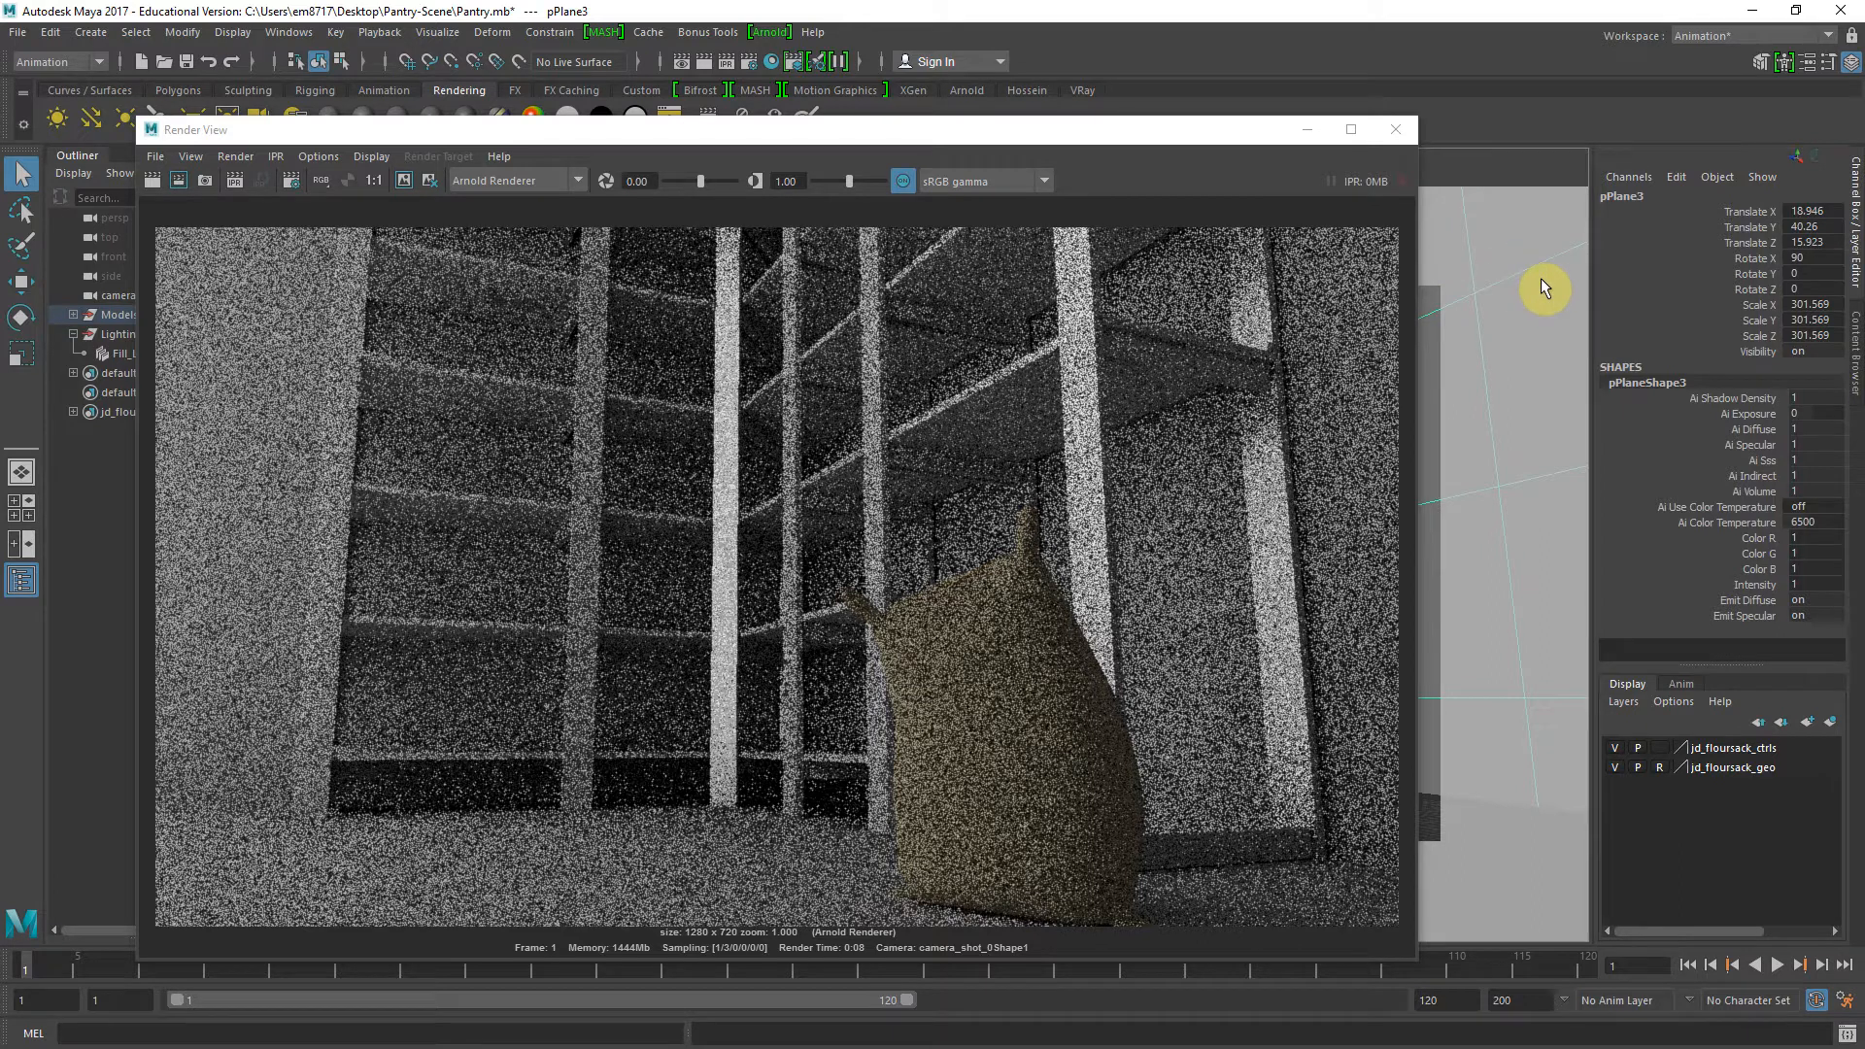
Open the Attribute Editor, switch to the perspective view and select Fill_Light to show its skydome attributes beside the scene
{"action": "key", "text": "ctrl+a"}
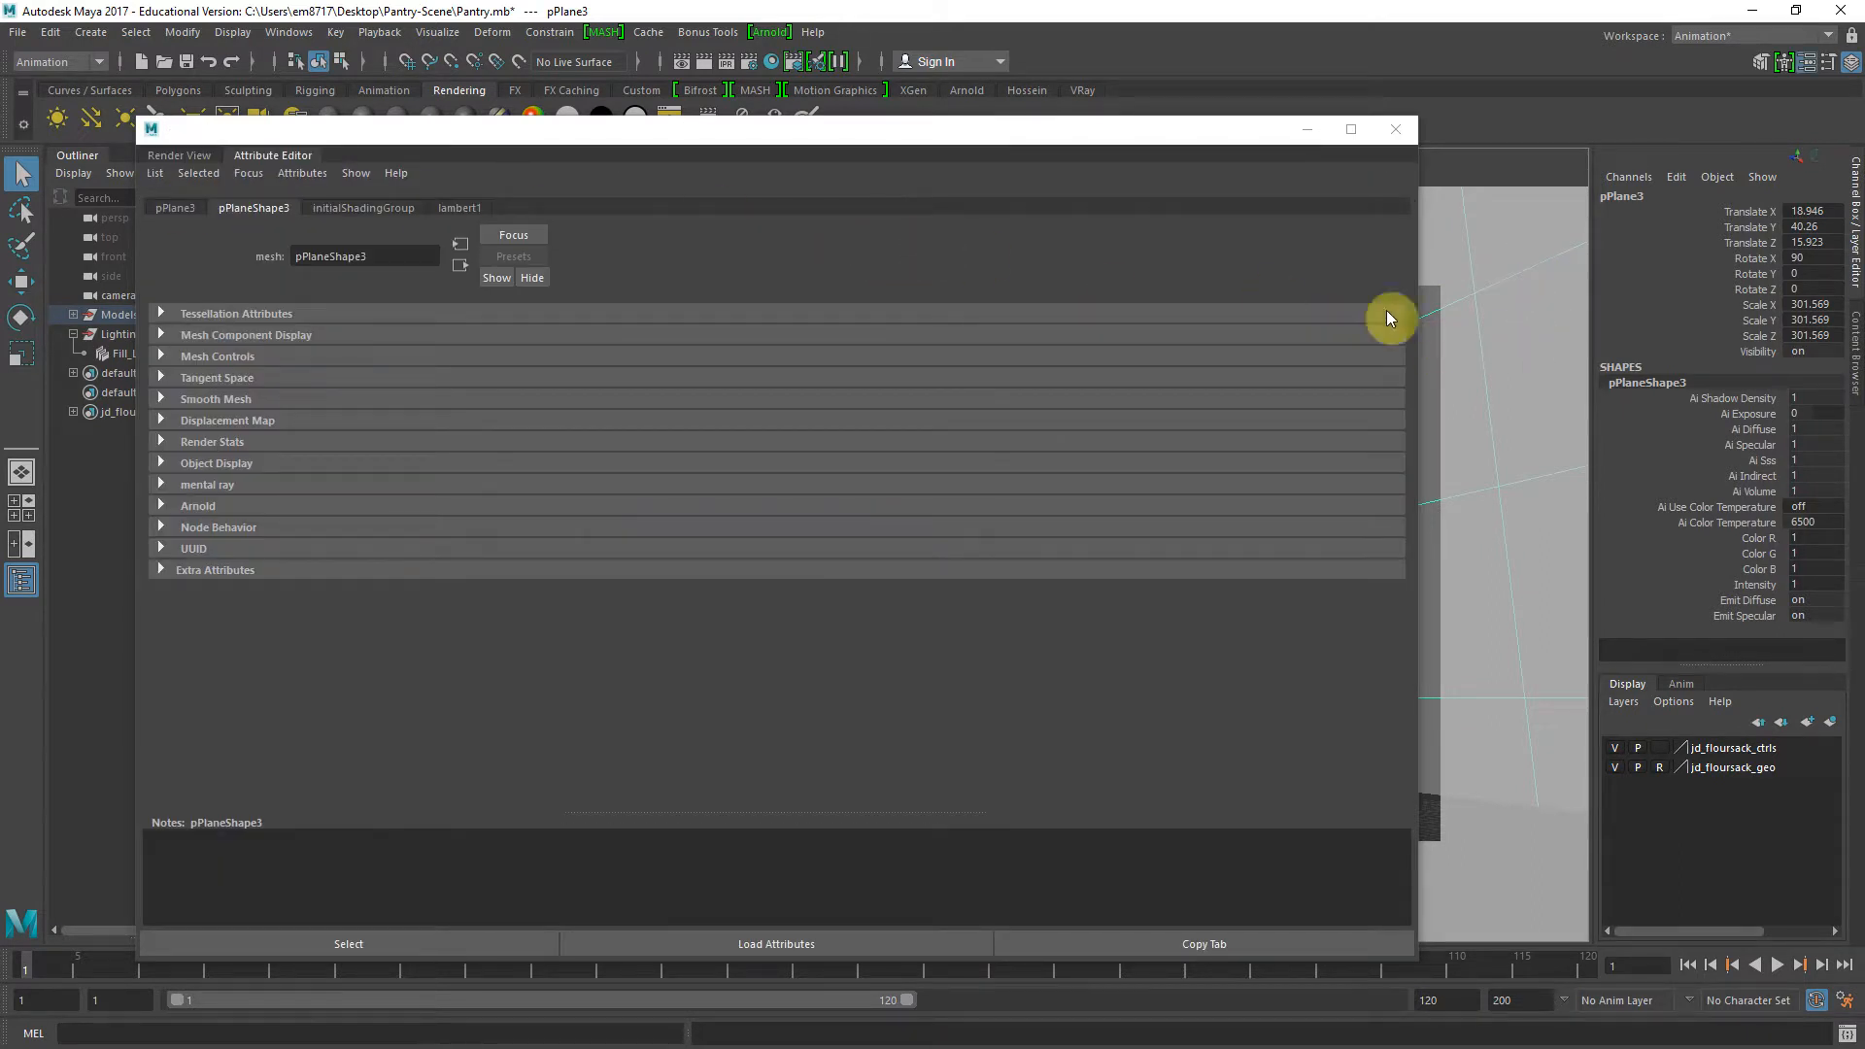
{"action": "left_click_drag", "start_coordinate": [1418, 275], "coordinate": [660, 264]}
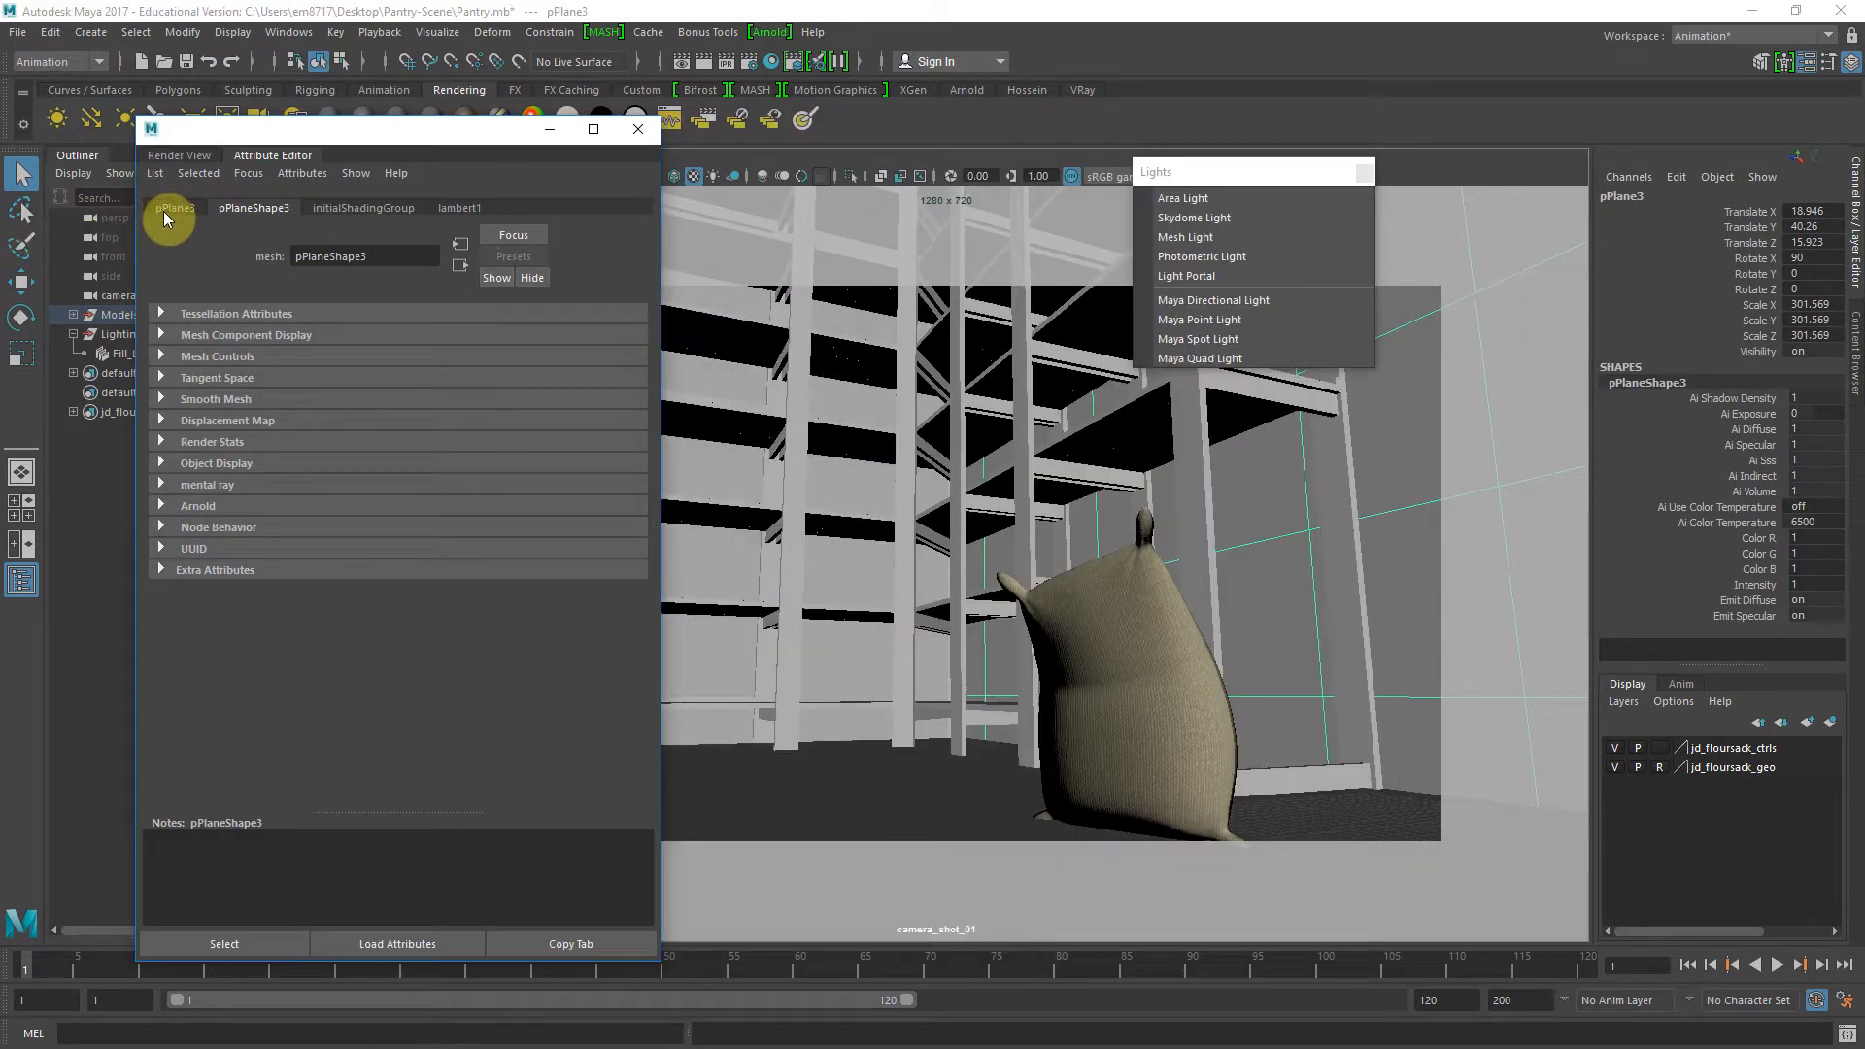
{"action": "left_click", "coordinate": [1492, 184]}
{"action": "key", "text": "space"}
{"action": "left_click_drag", "start_coordinate": [1323, 517], "coordinate": [1303, 416]}
{"action": "left_click", "coordinate": [1170, 505]}
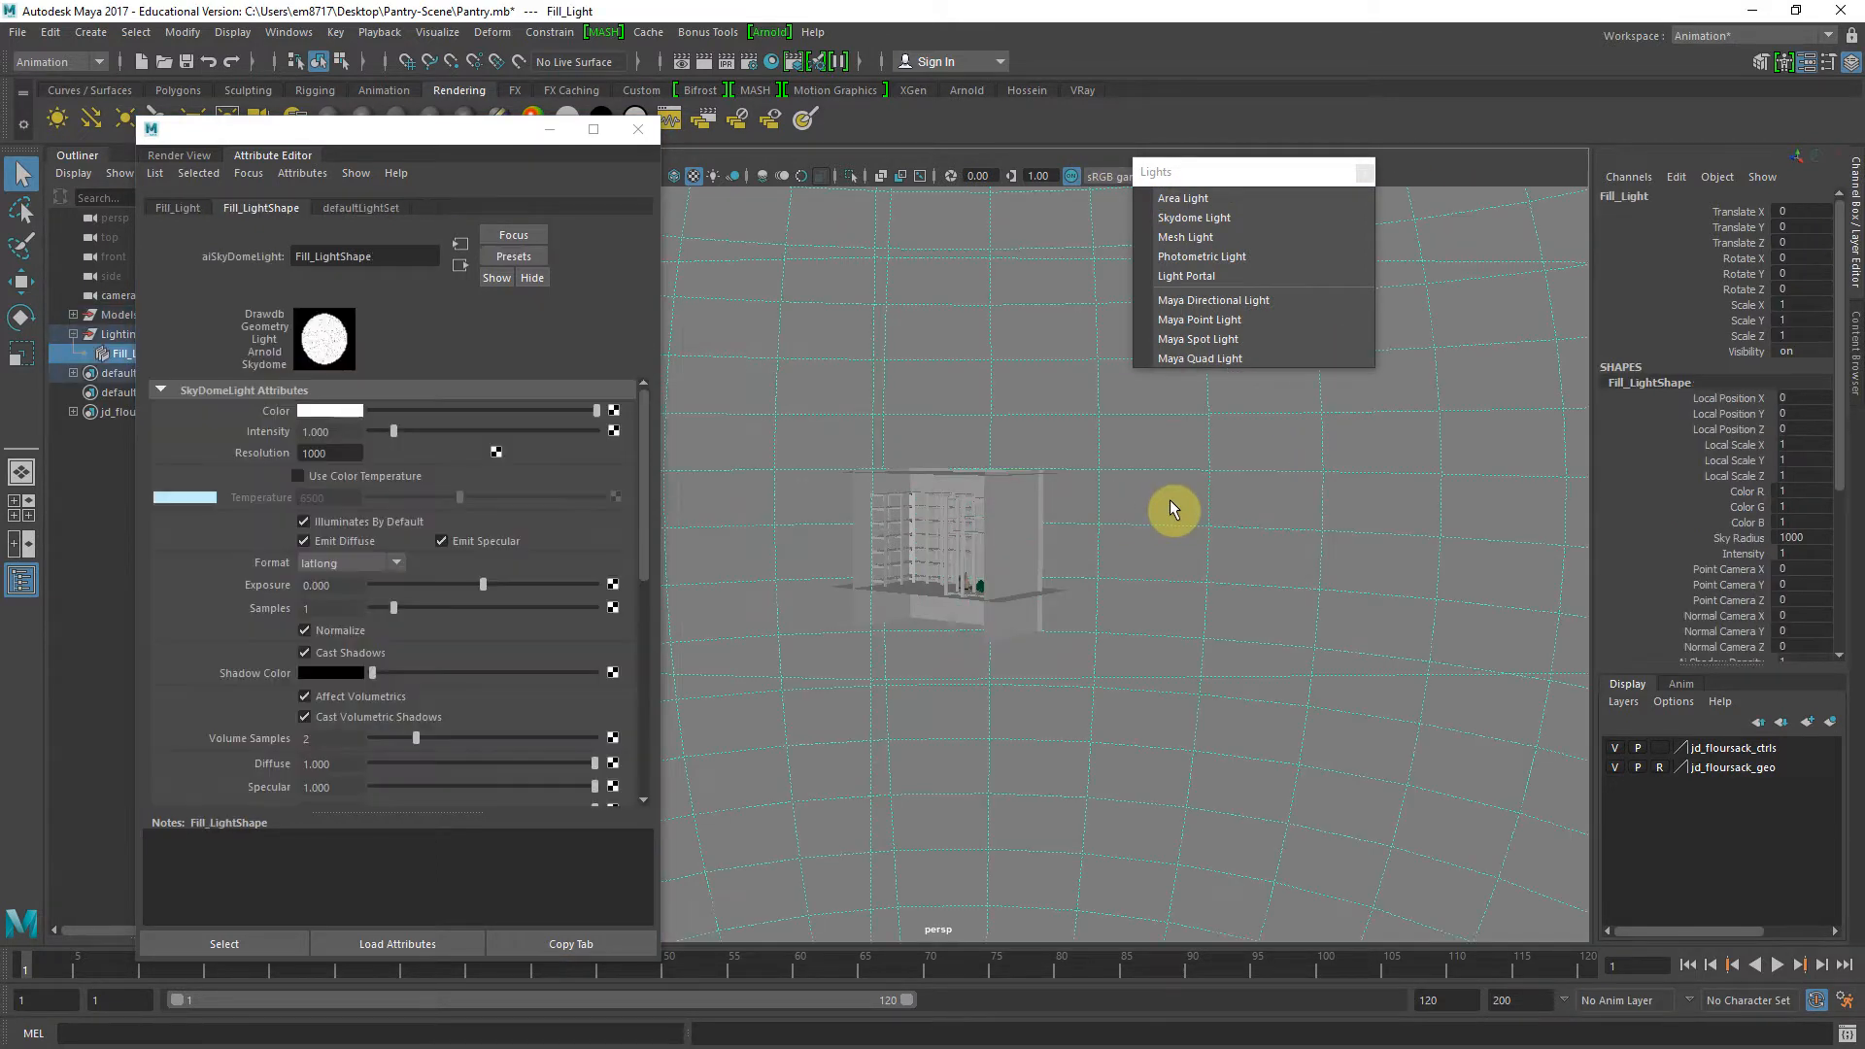
{"action": "left_click_drag", "start_coordinate": [421, 147], "coordinate": [1396, 171]}
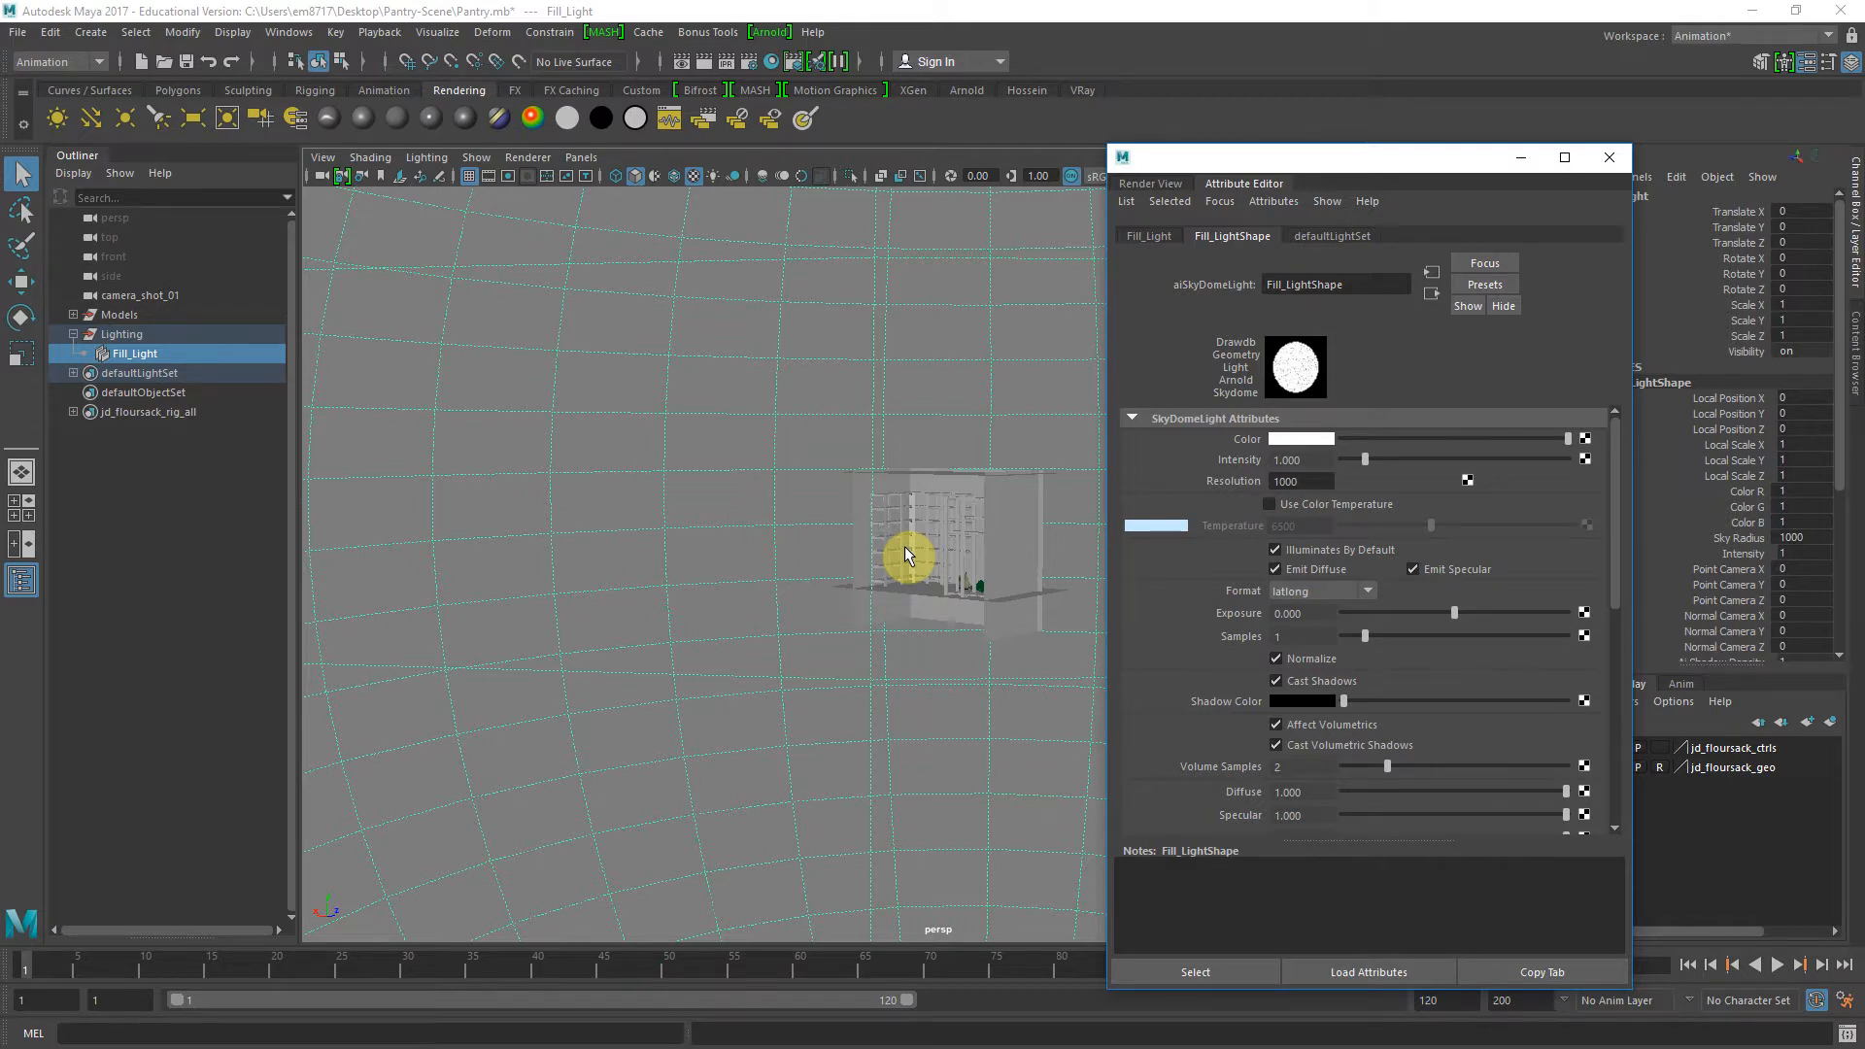
Show the last render again and arrange the Render View and Attribute Editor as separate windows side by side
{"action": "scroll", "coordinate": [906, 552], "scroll_direction": "up", "scroll_amount": 3}
{"action": "left_click", "coordinate": [681, 64]}
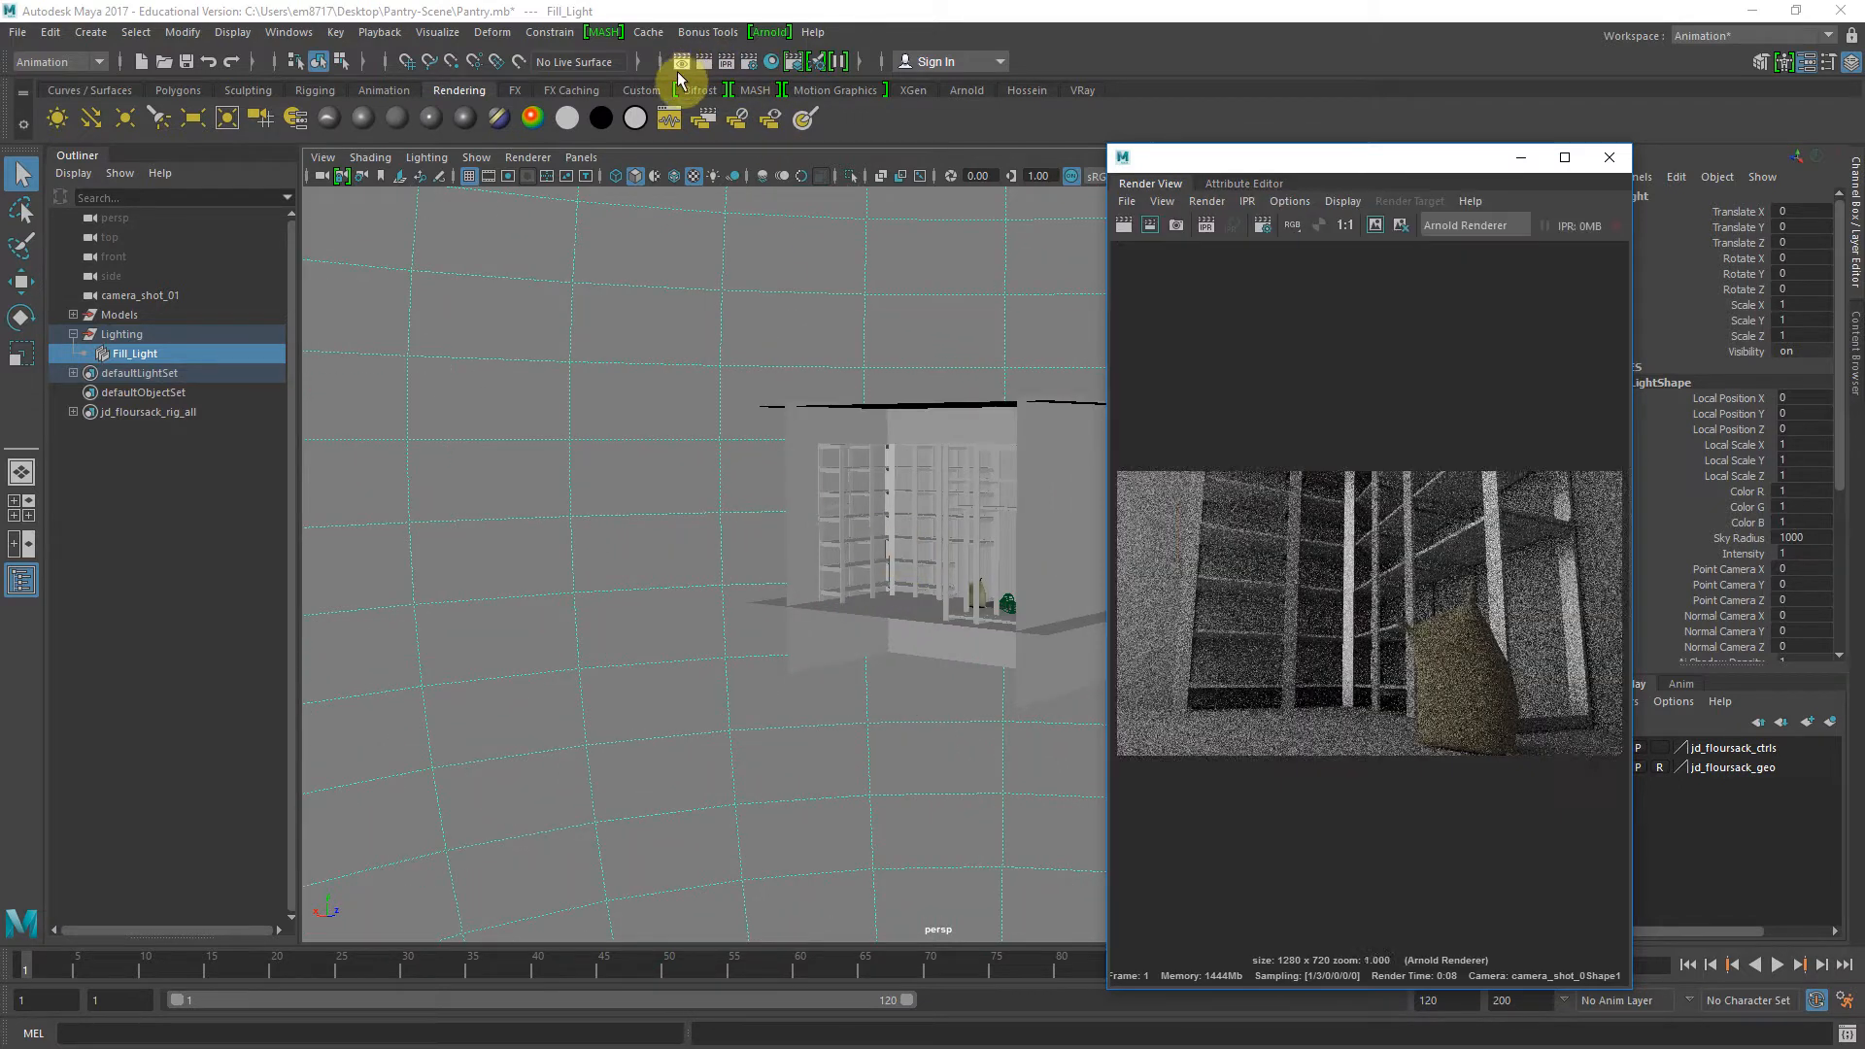
{"action": "left_click_drag", "start_coordinate": [1109, 165], "coordinate": [233, 171]}
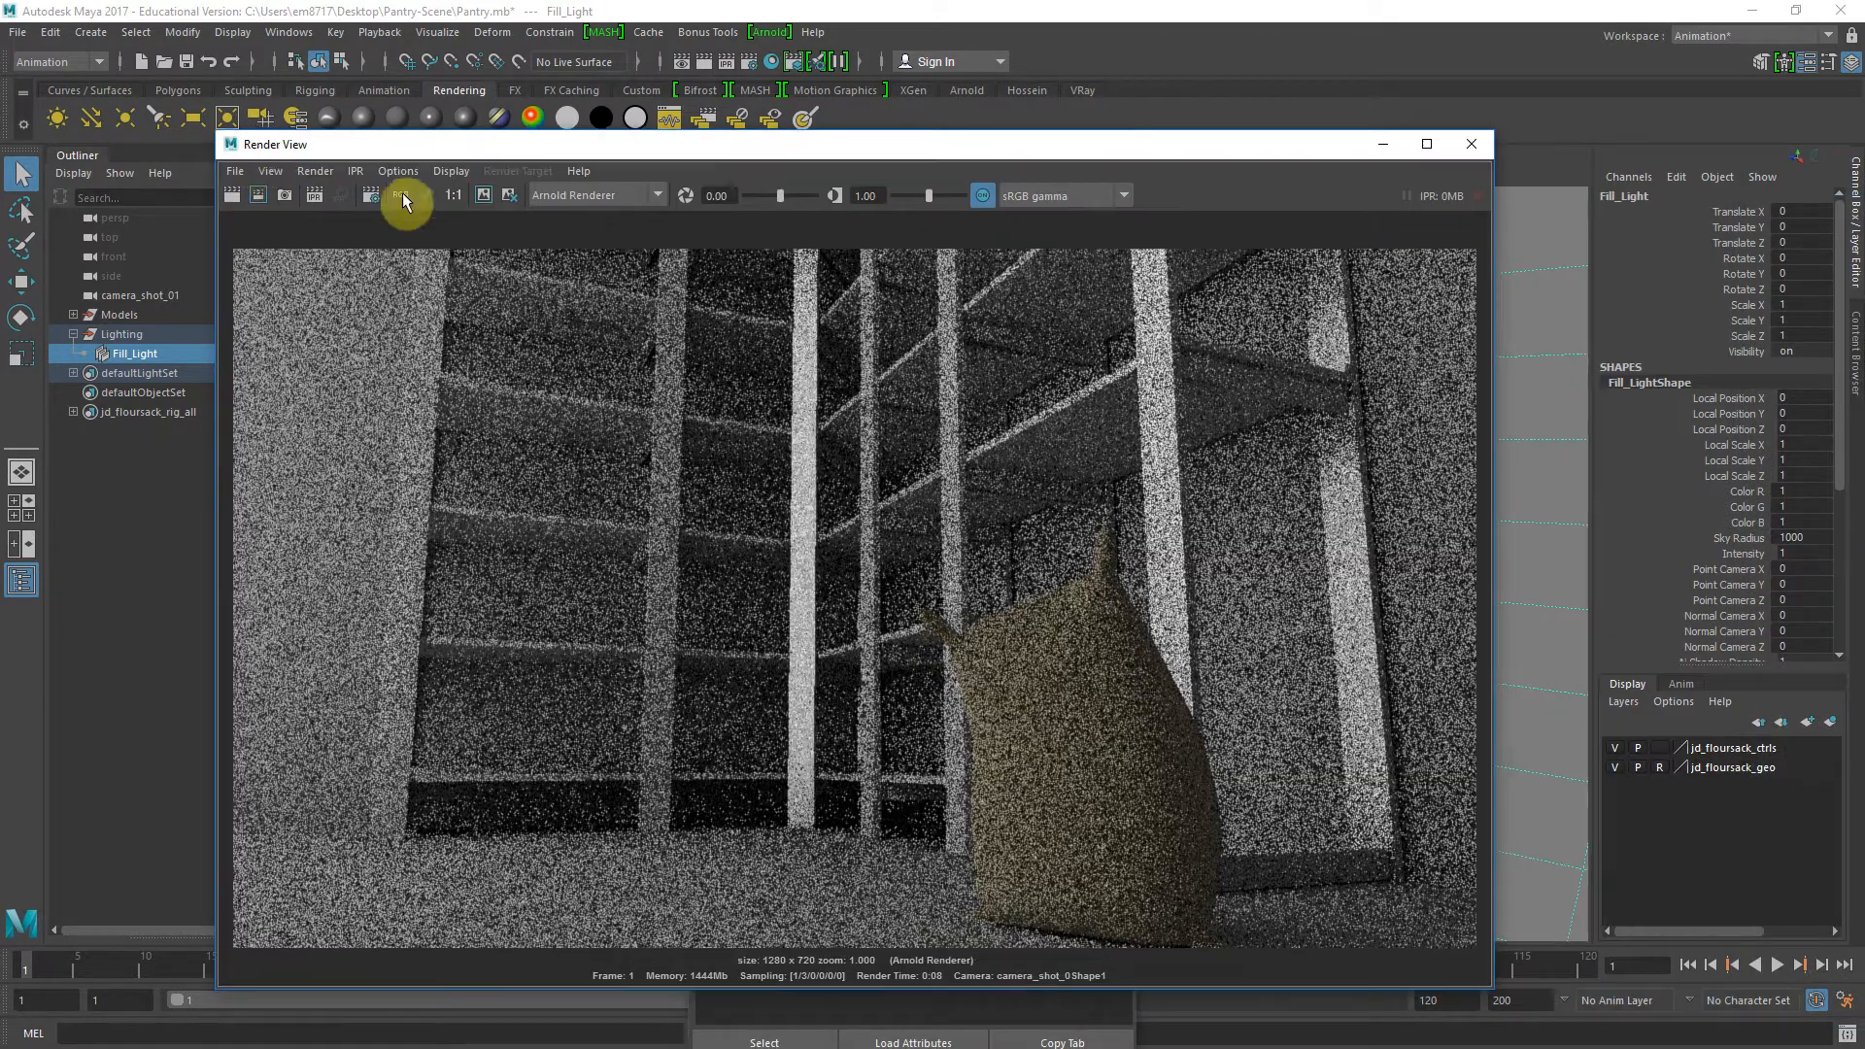
{"action": "left_click_drag", "start_coordinate": [651, 155], "coordinate": [567, 181]}
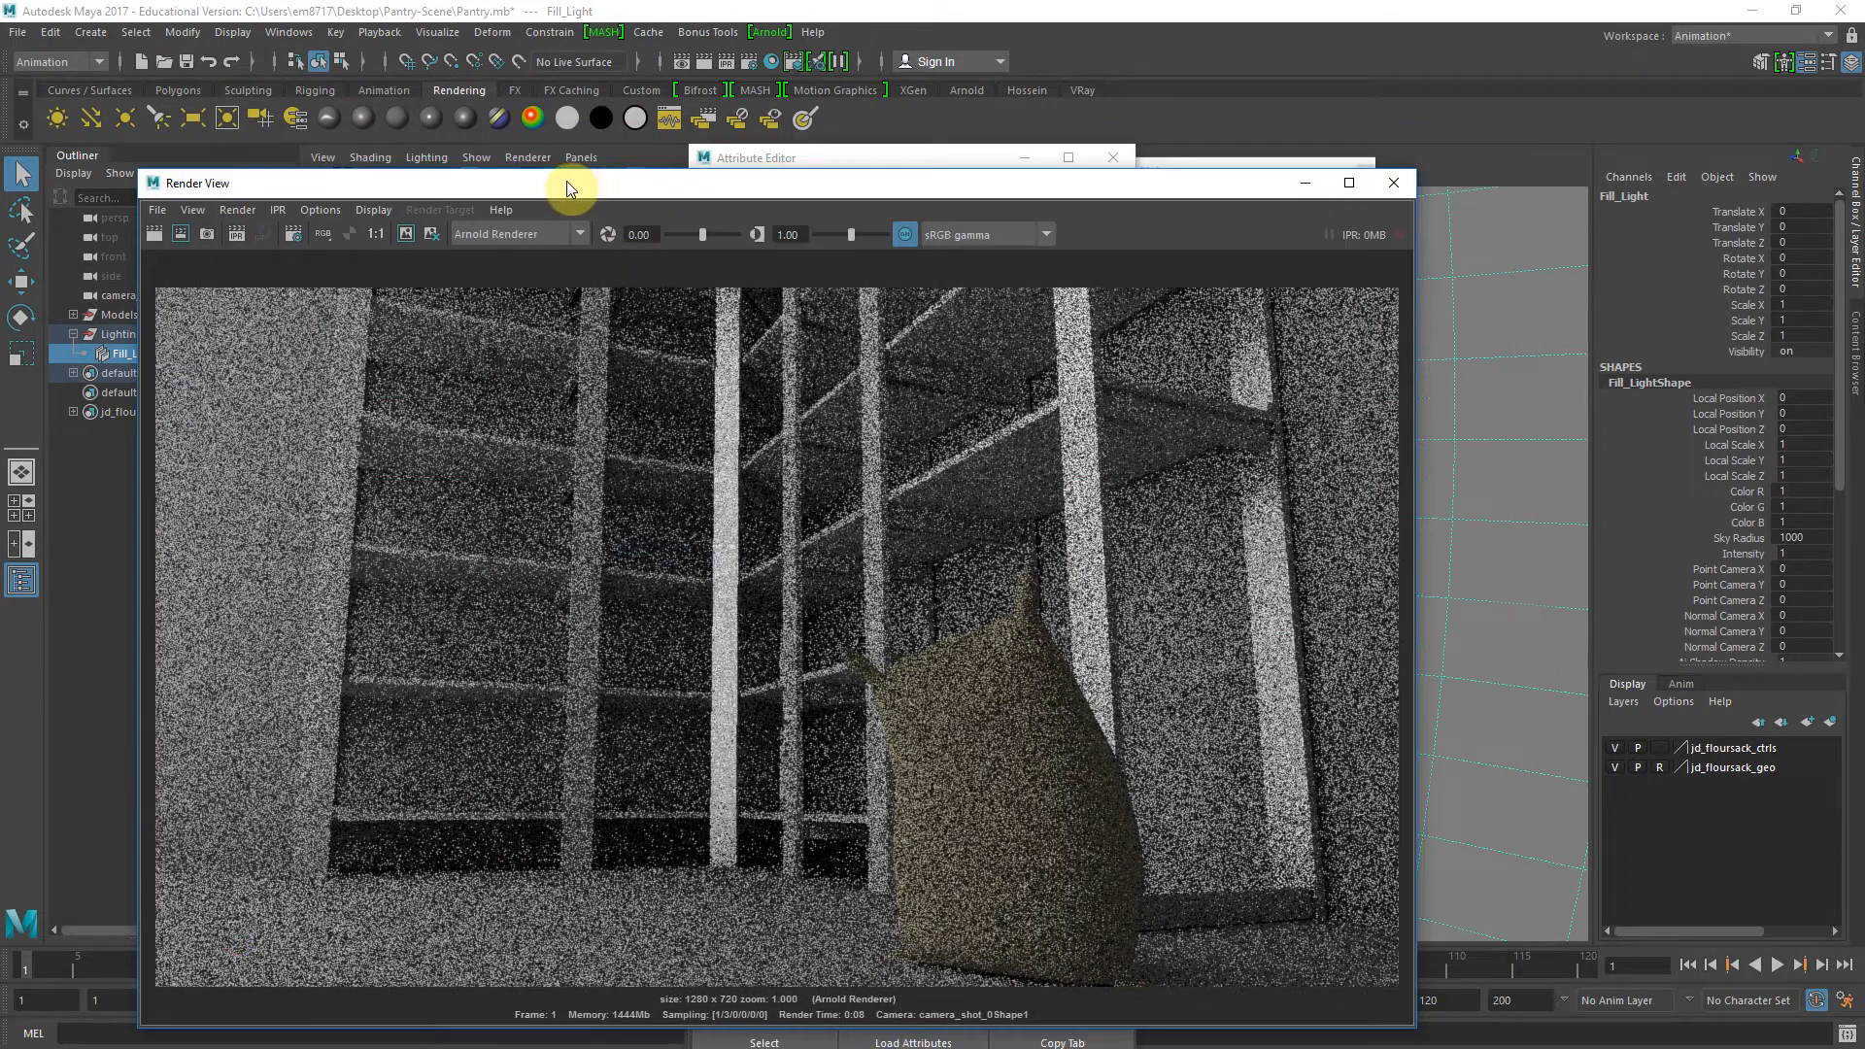
{"action": "left_click", "coordinate": [826, 163]}
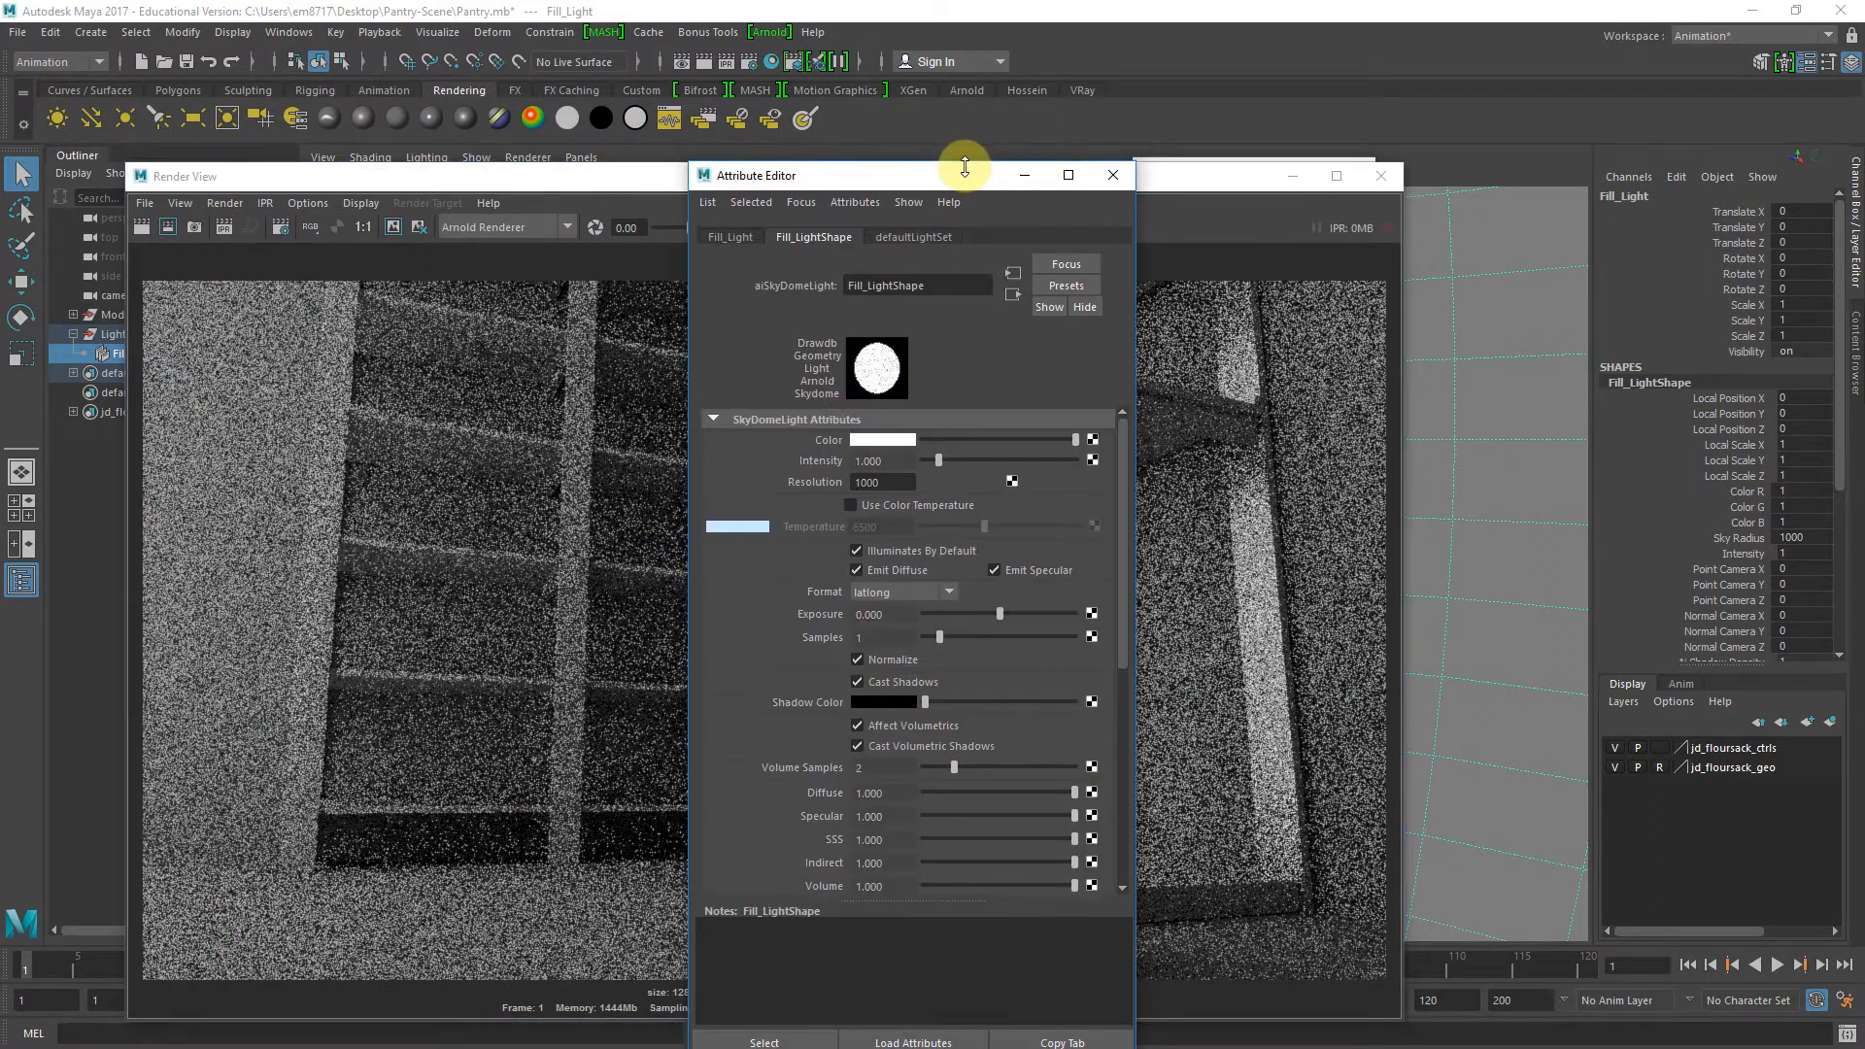
{"action": "left_click_drag", "start_coordinate": [921, 160], "coordinate": [1433, 178]}
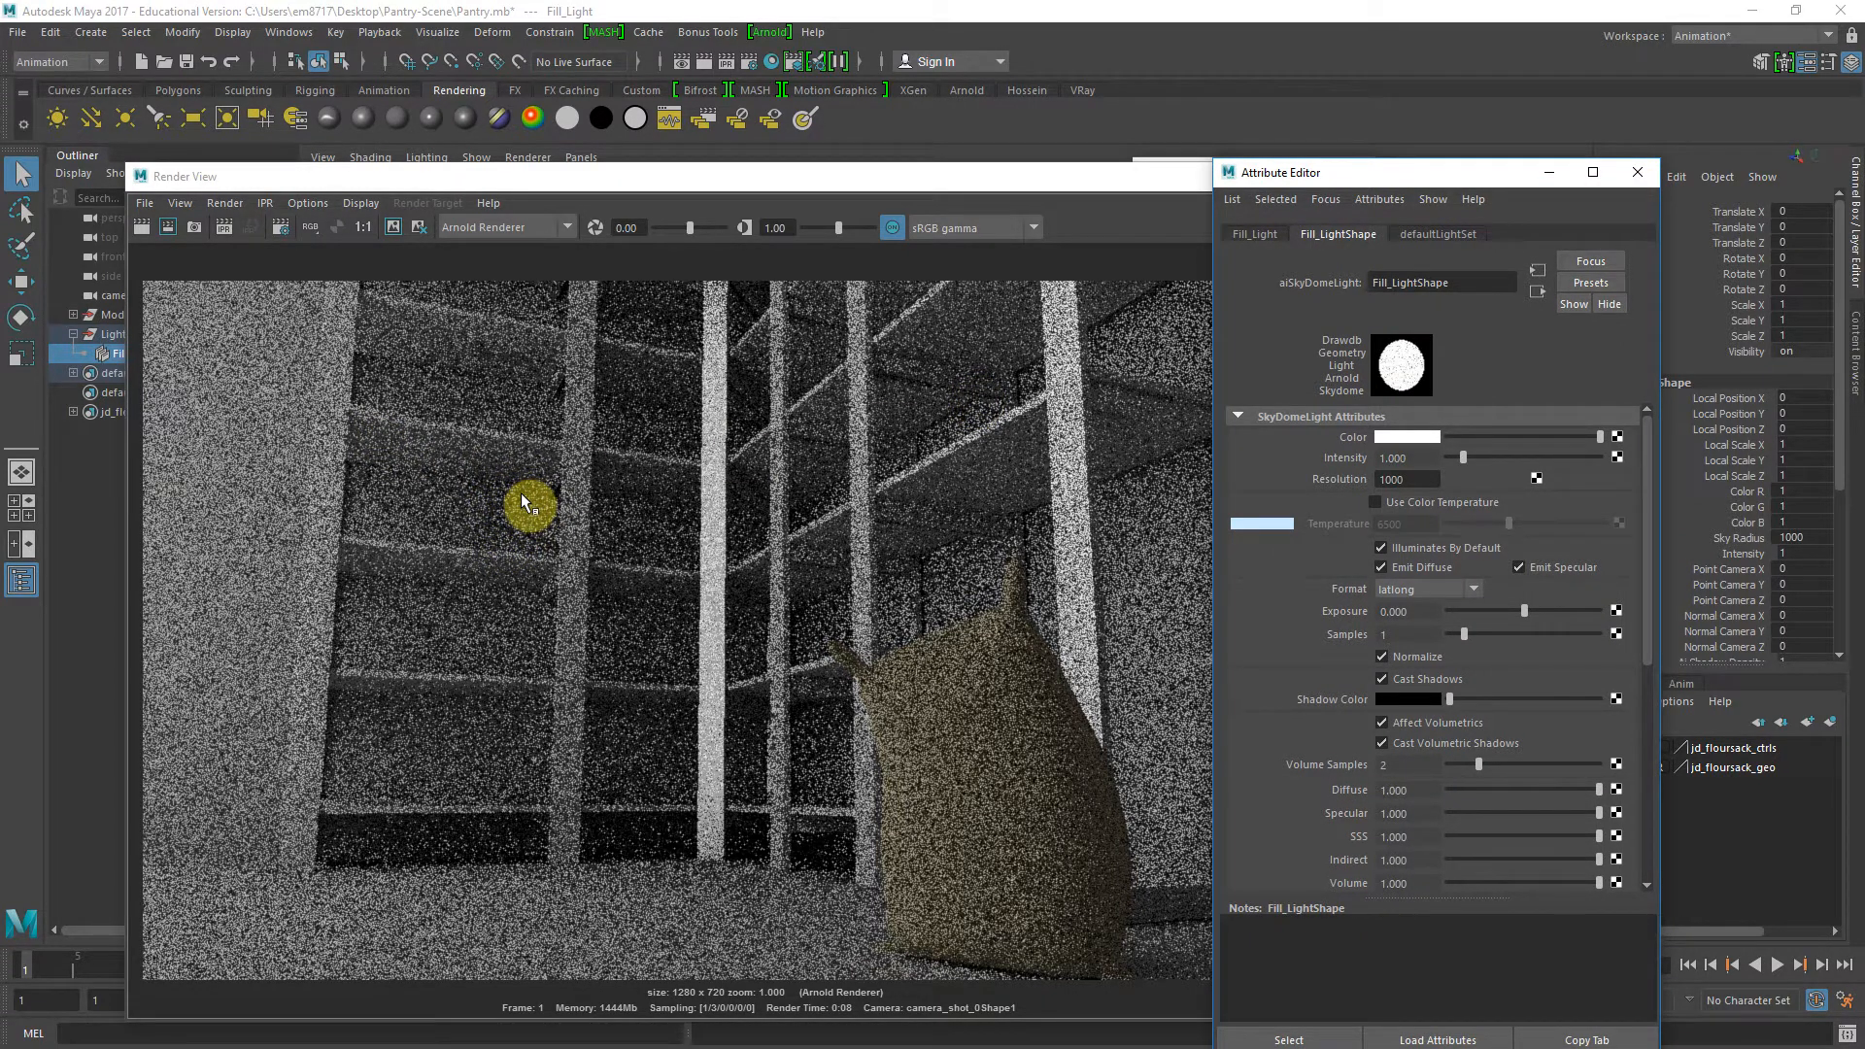
Set Fill_Light's samples to 4 and render the camera_shot_01 frame again at actual size
{"action": "left_click", "coordinate": [1387, 636]}
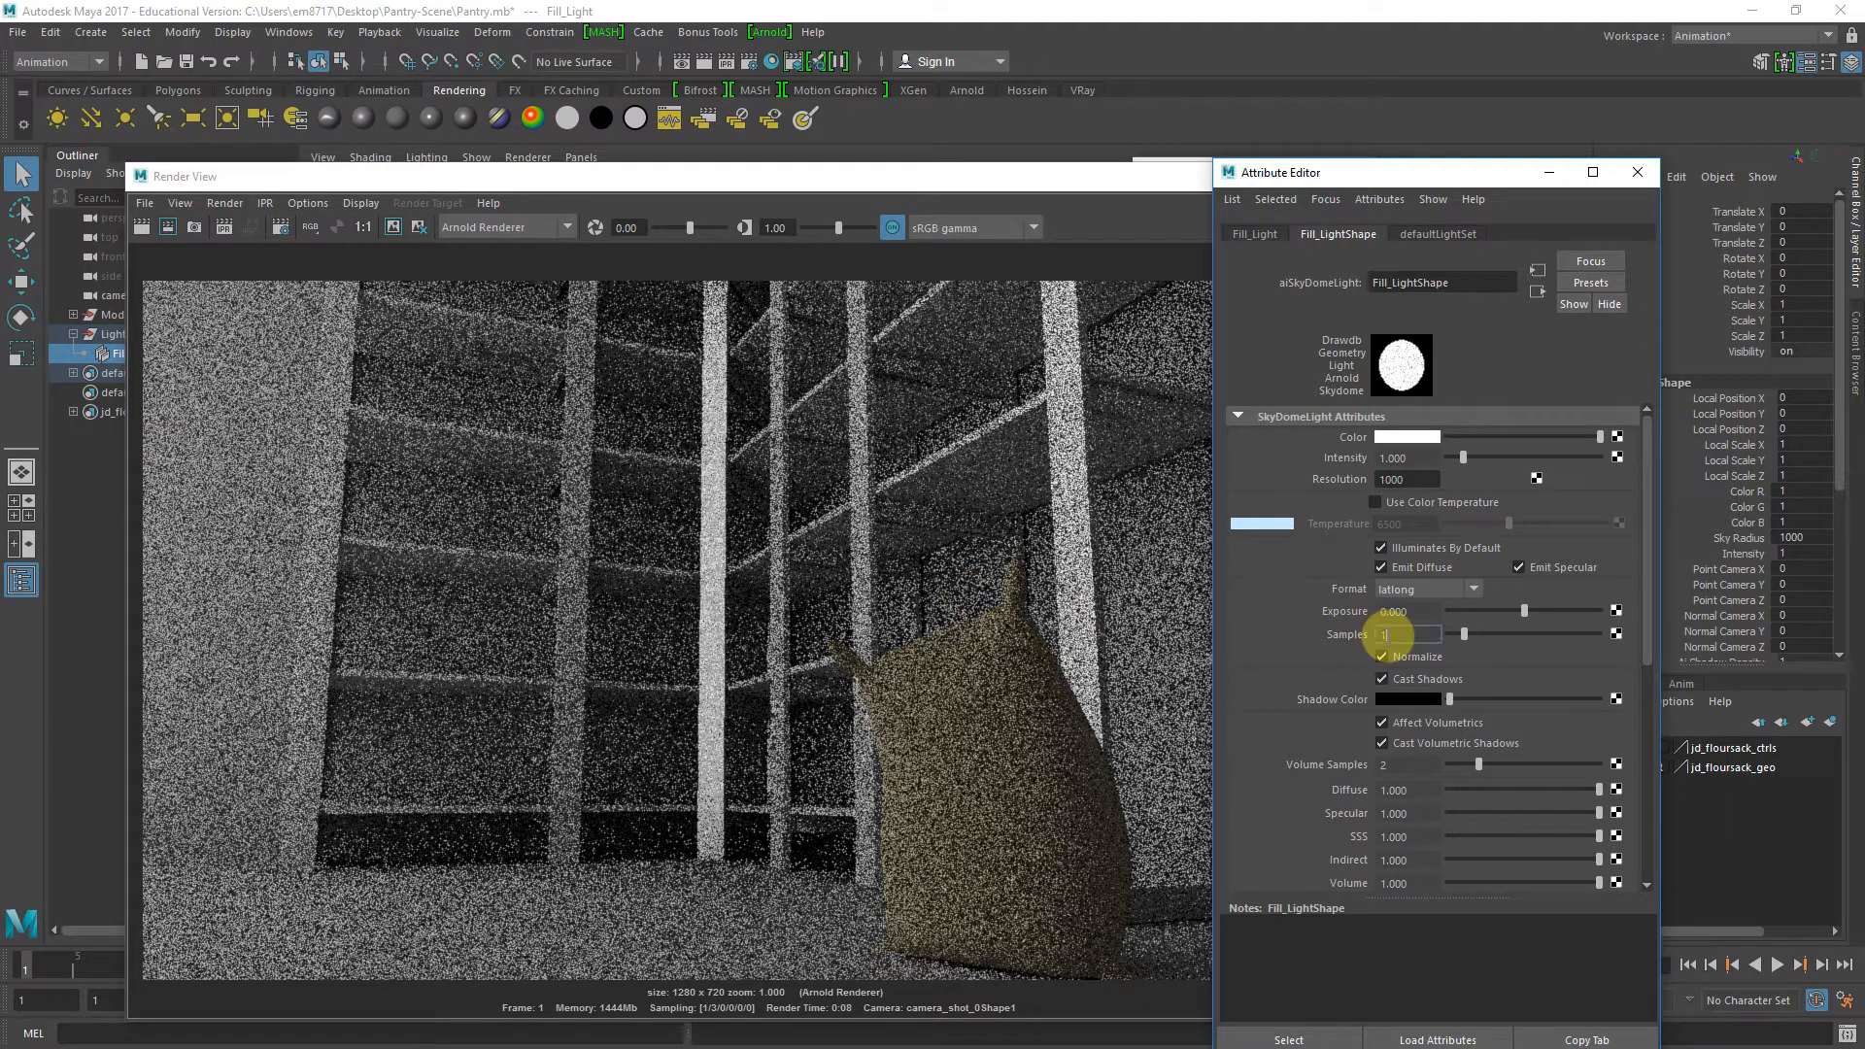
{"action": "key", "text": "Return"}
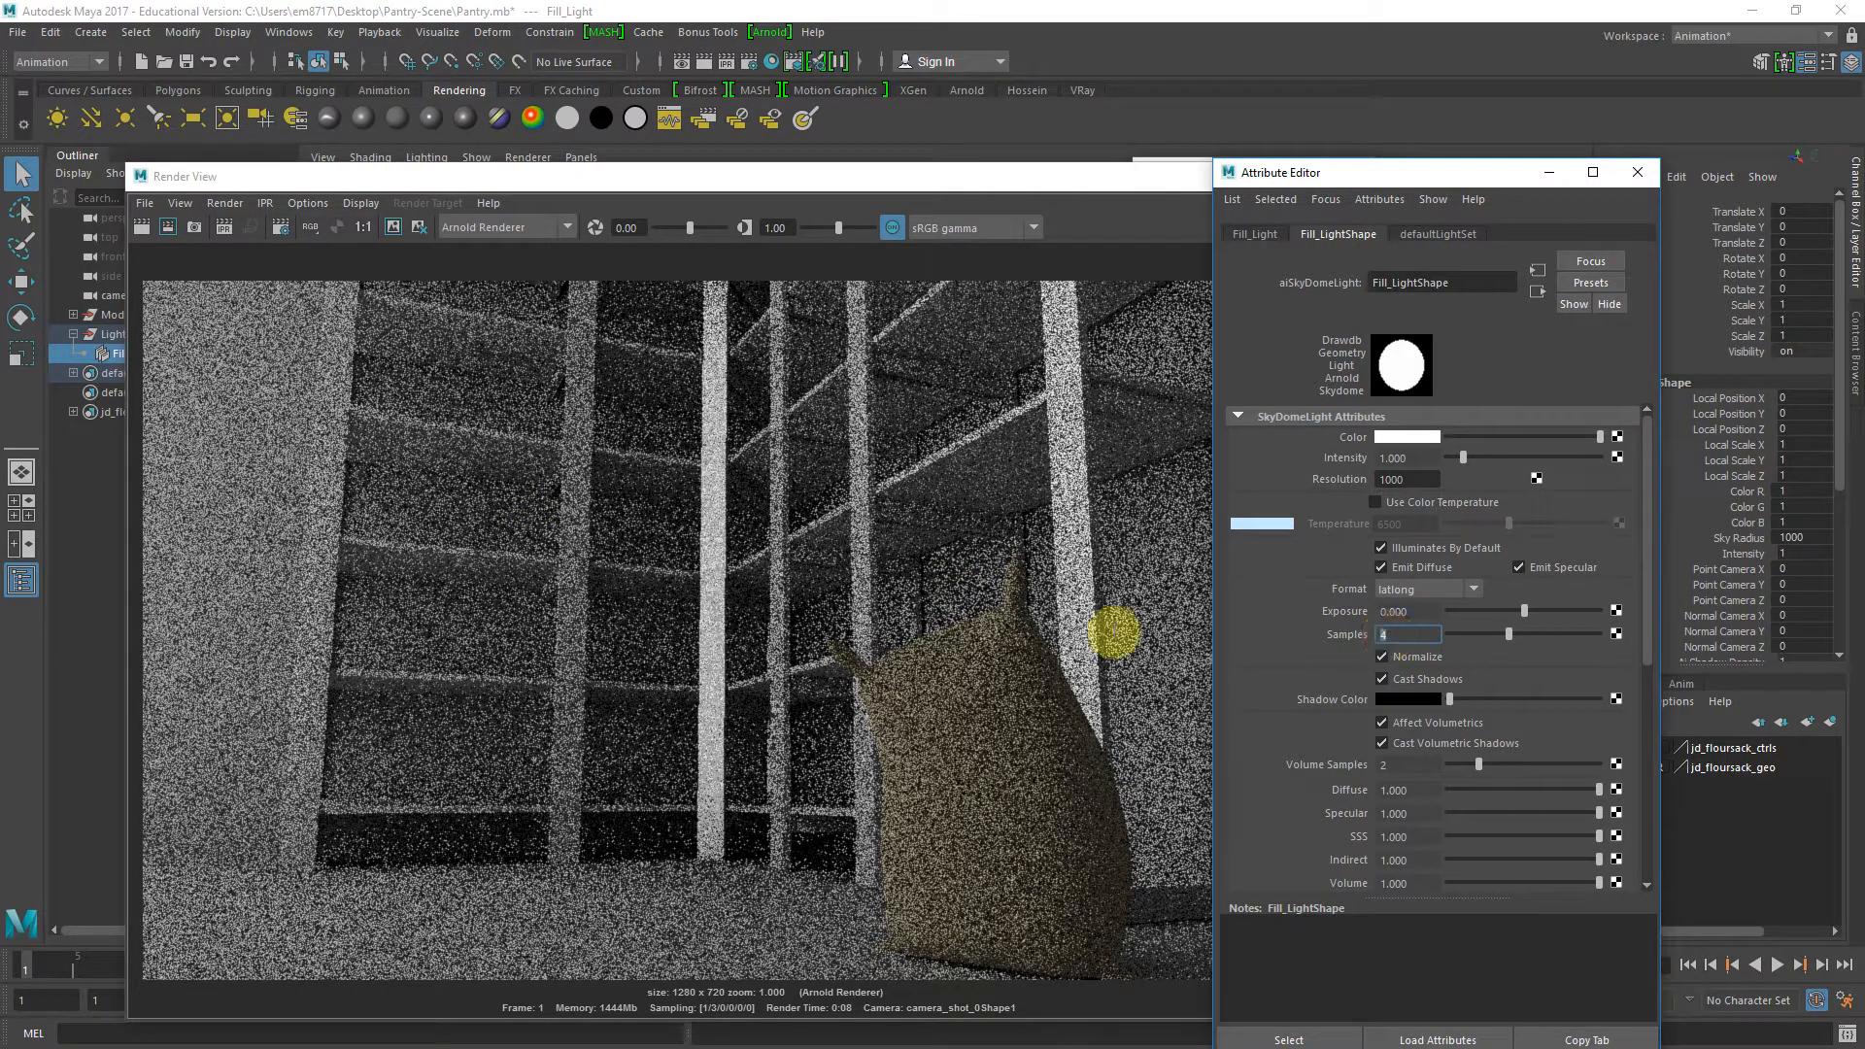
{"action": "left_click_drag", "start_coordinate": [694, 177], "coordinate": [681, 165]}
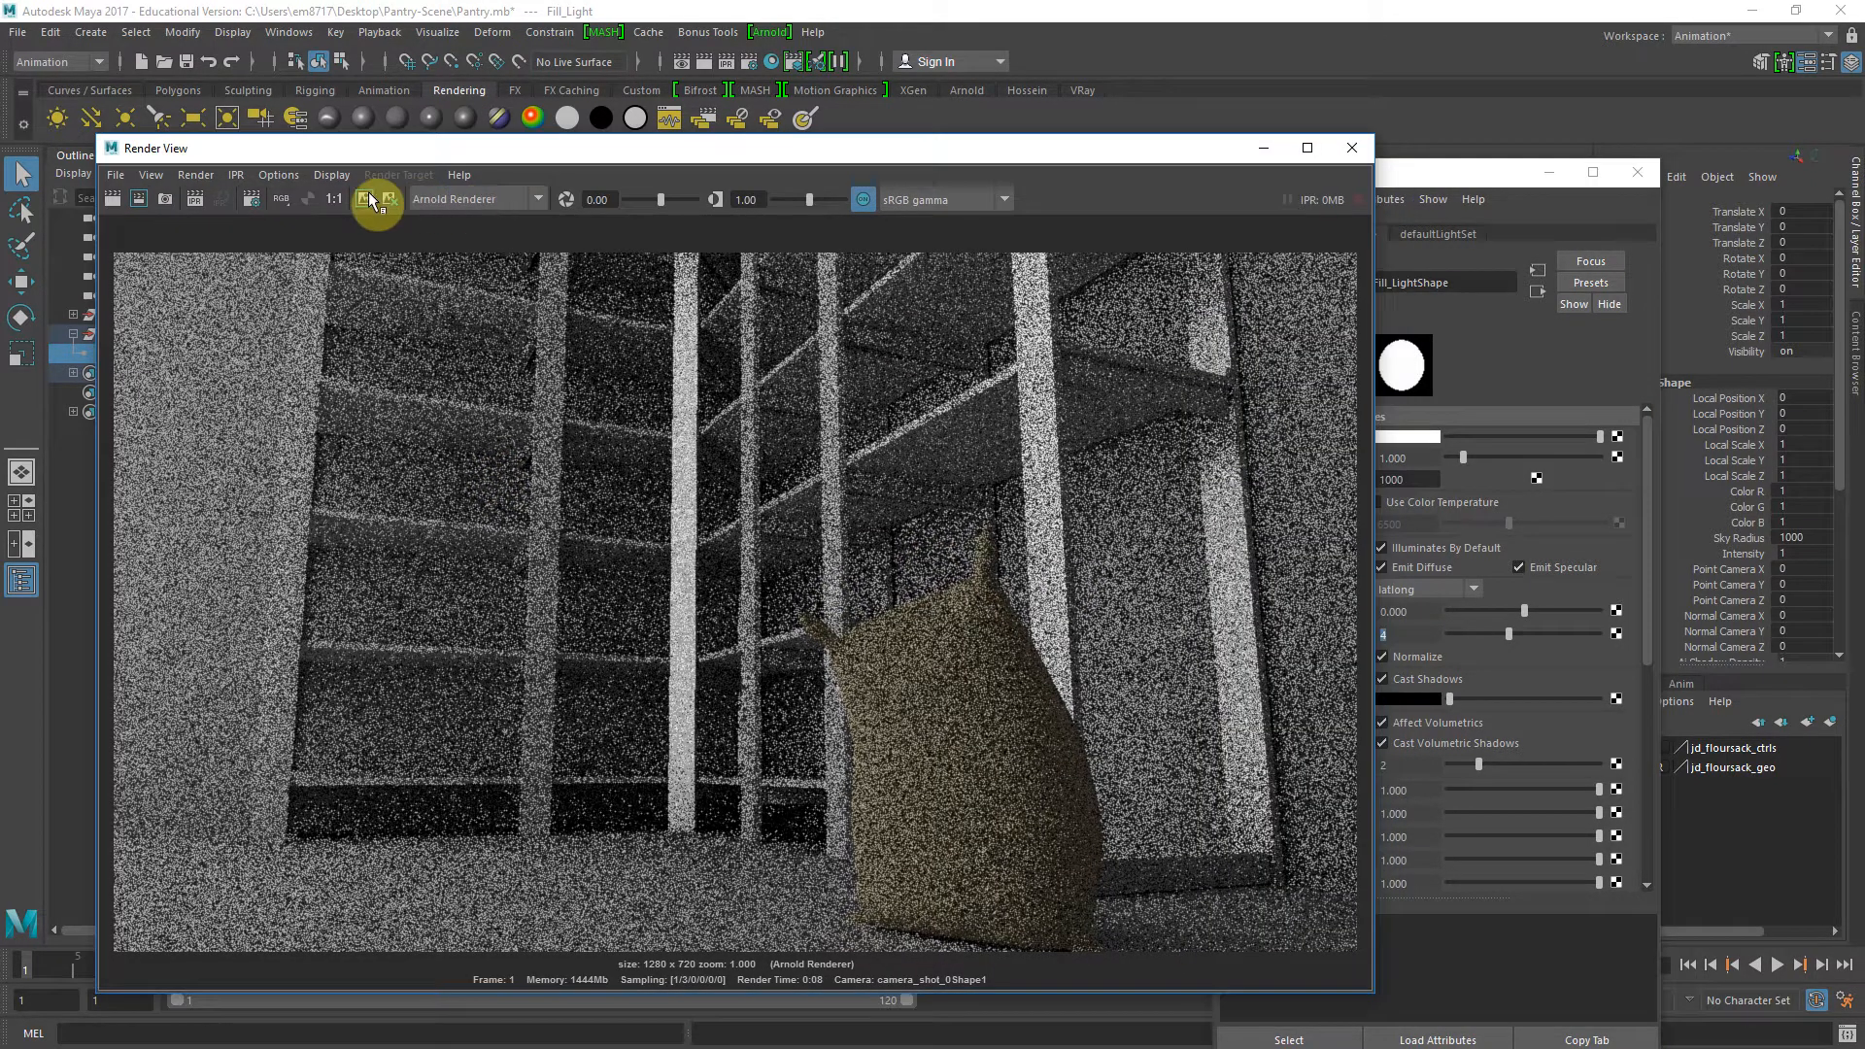
{"action": "left_click", "coordinate": [368, 201]}
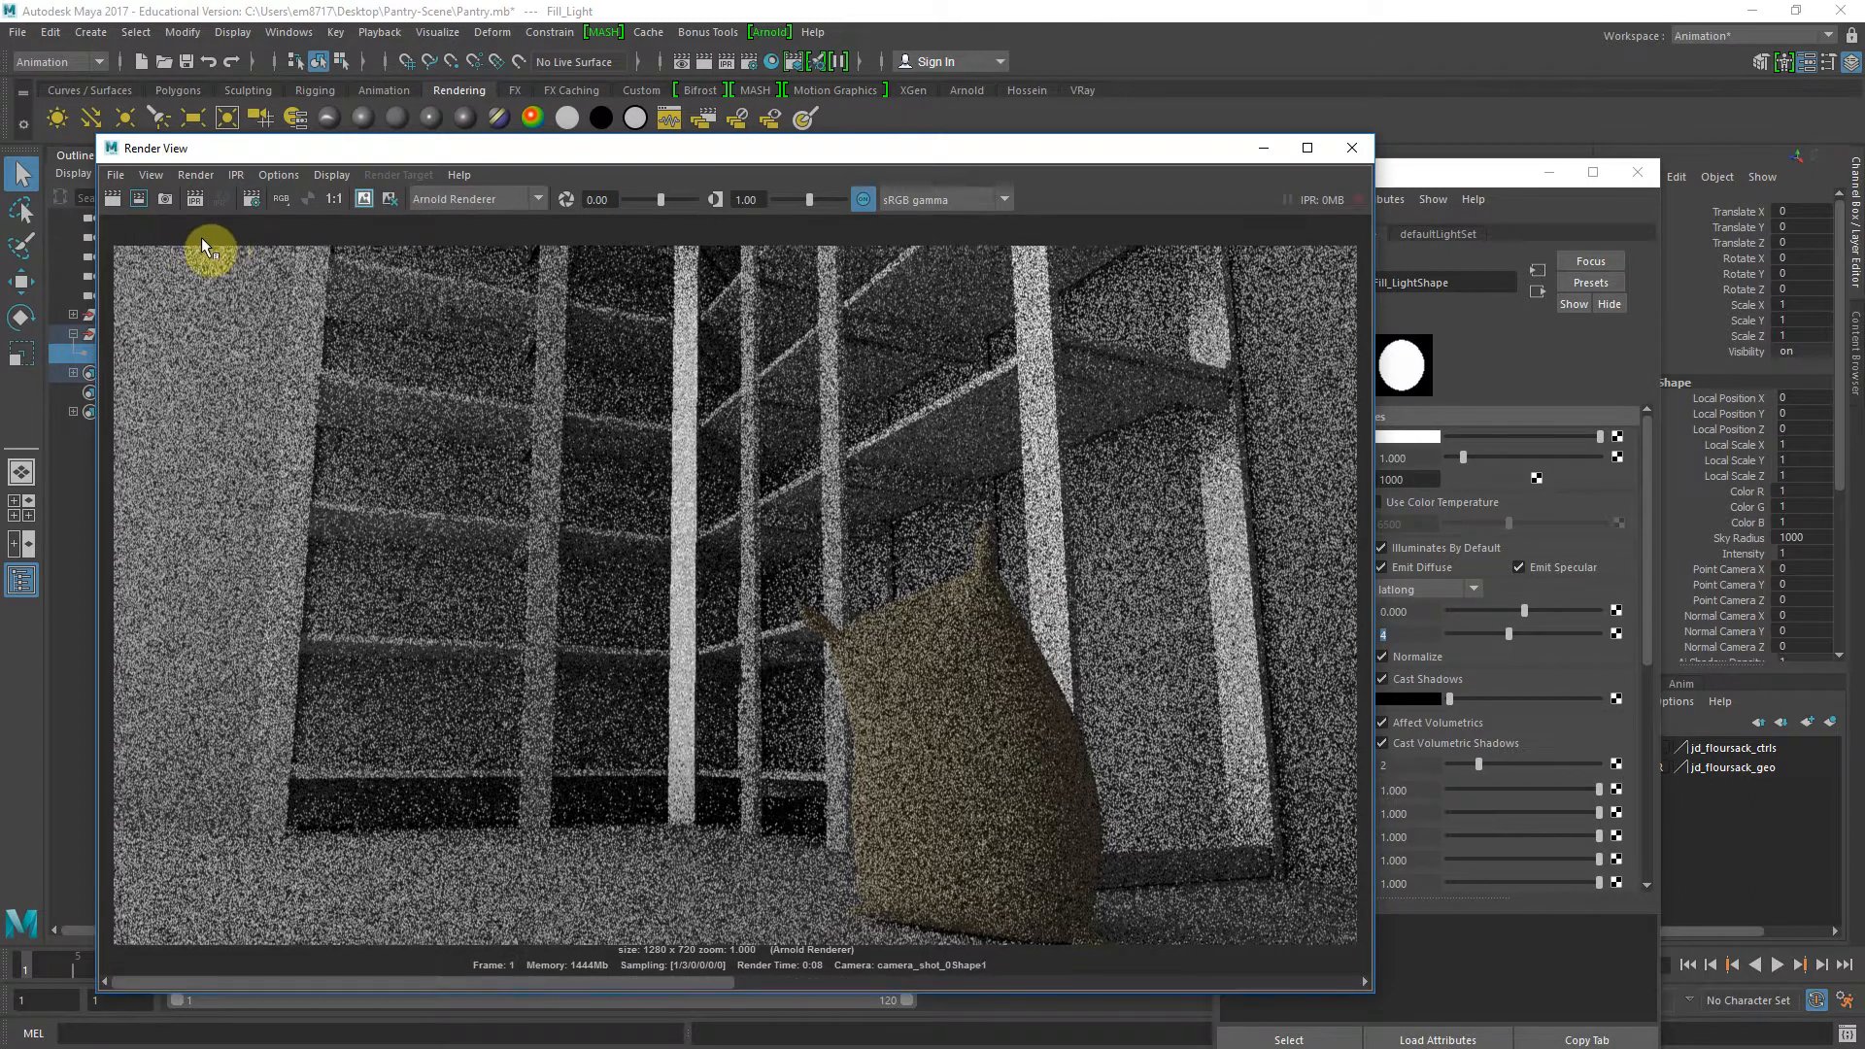
{"action": "left_click", "coordinate": [114, 206]}
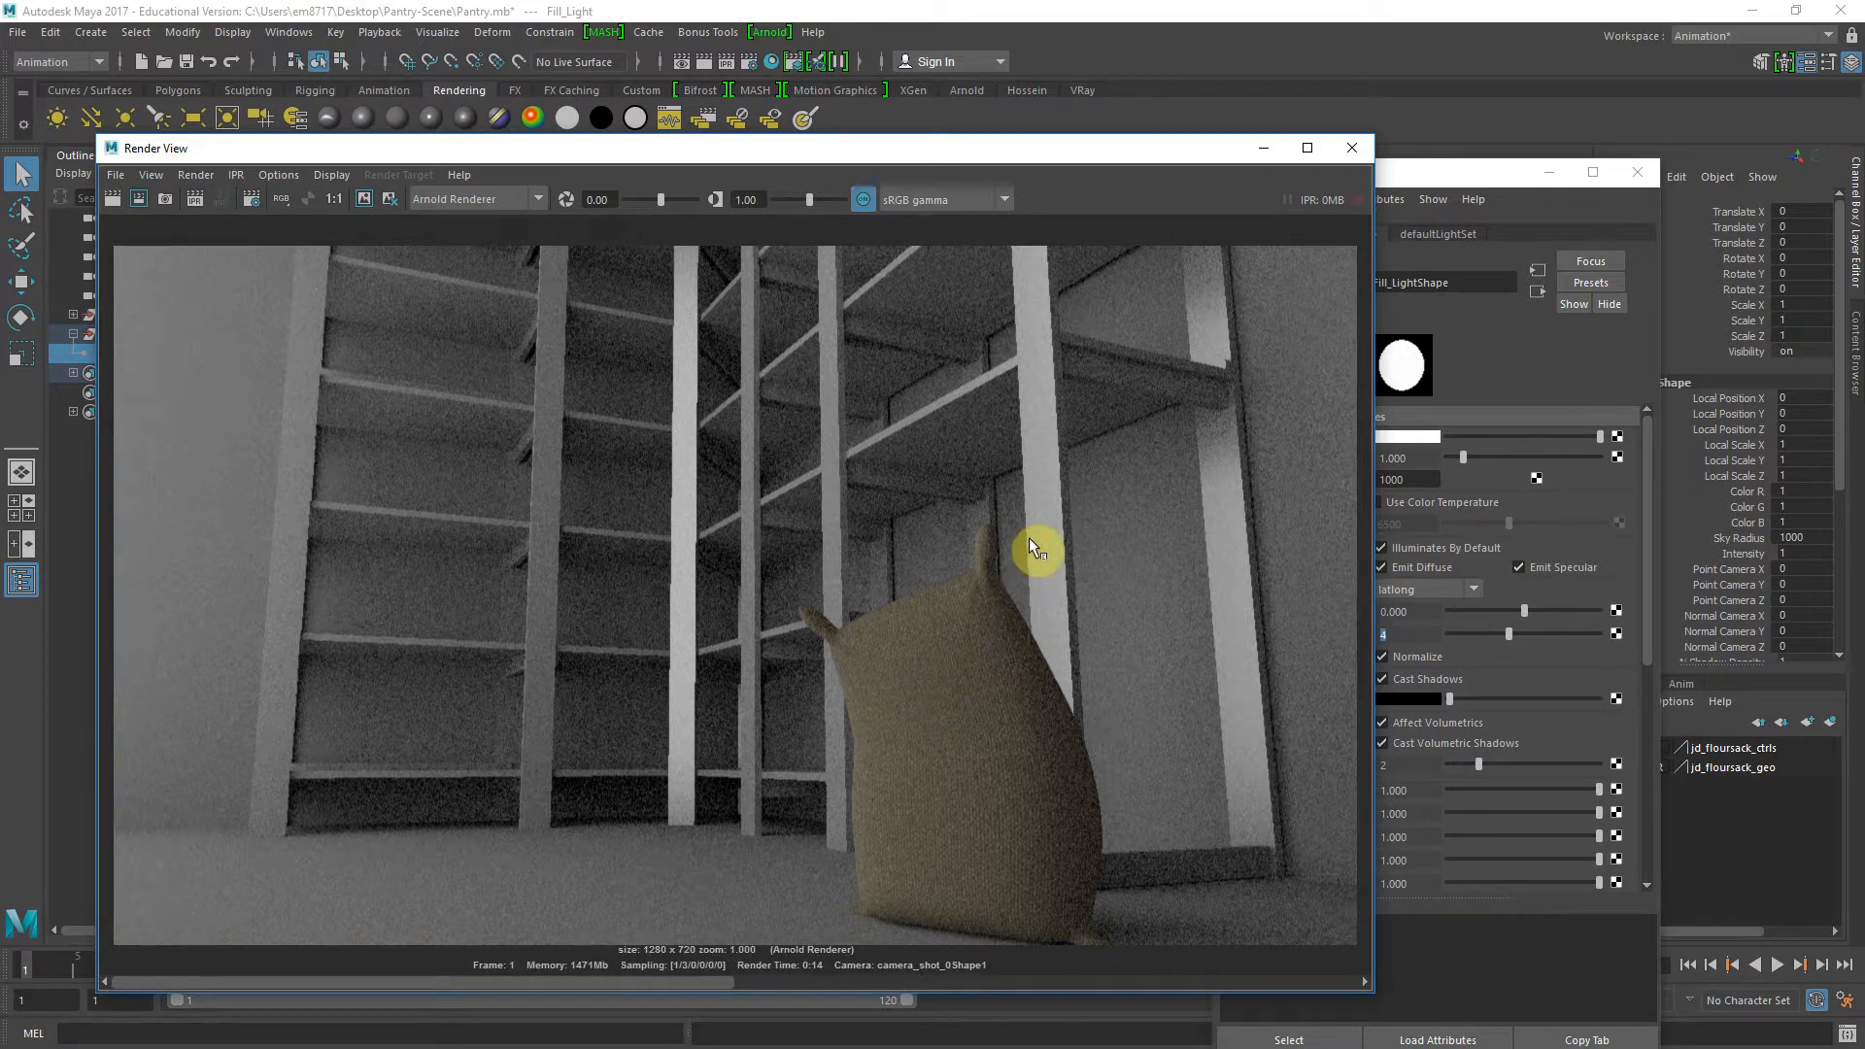
Minimise the Render View and Attribute Editor and examine the pantry from several perspective angles and through camera_shot_01
{"action": "left_click_drag", "start_coordinate": [1447, 178], "coordinate": [1551, 187]}
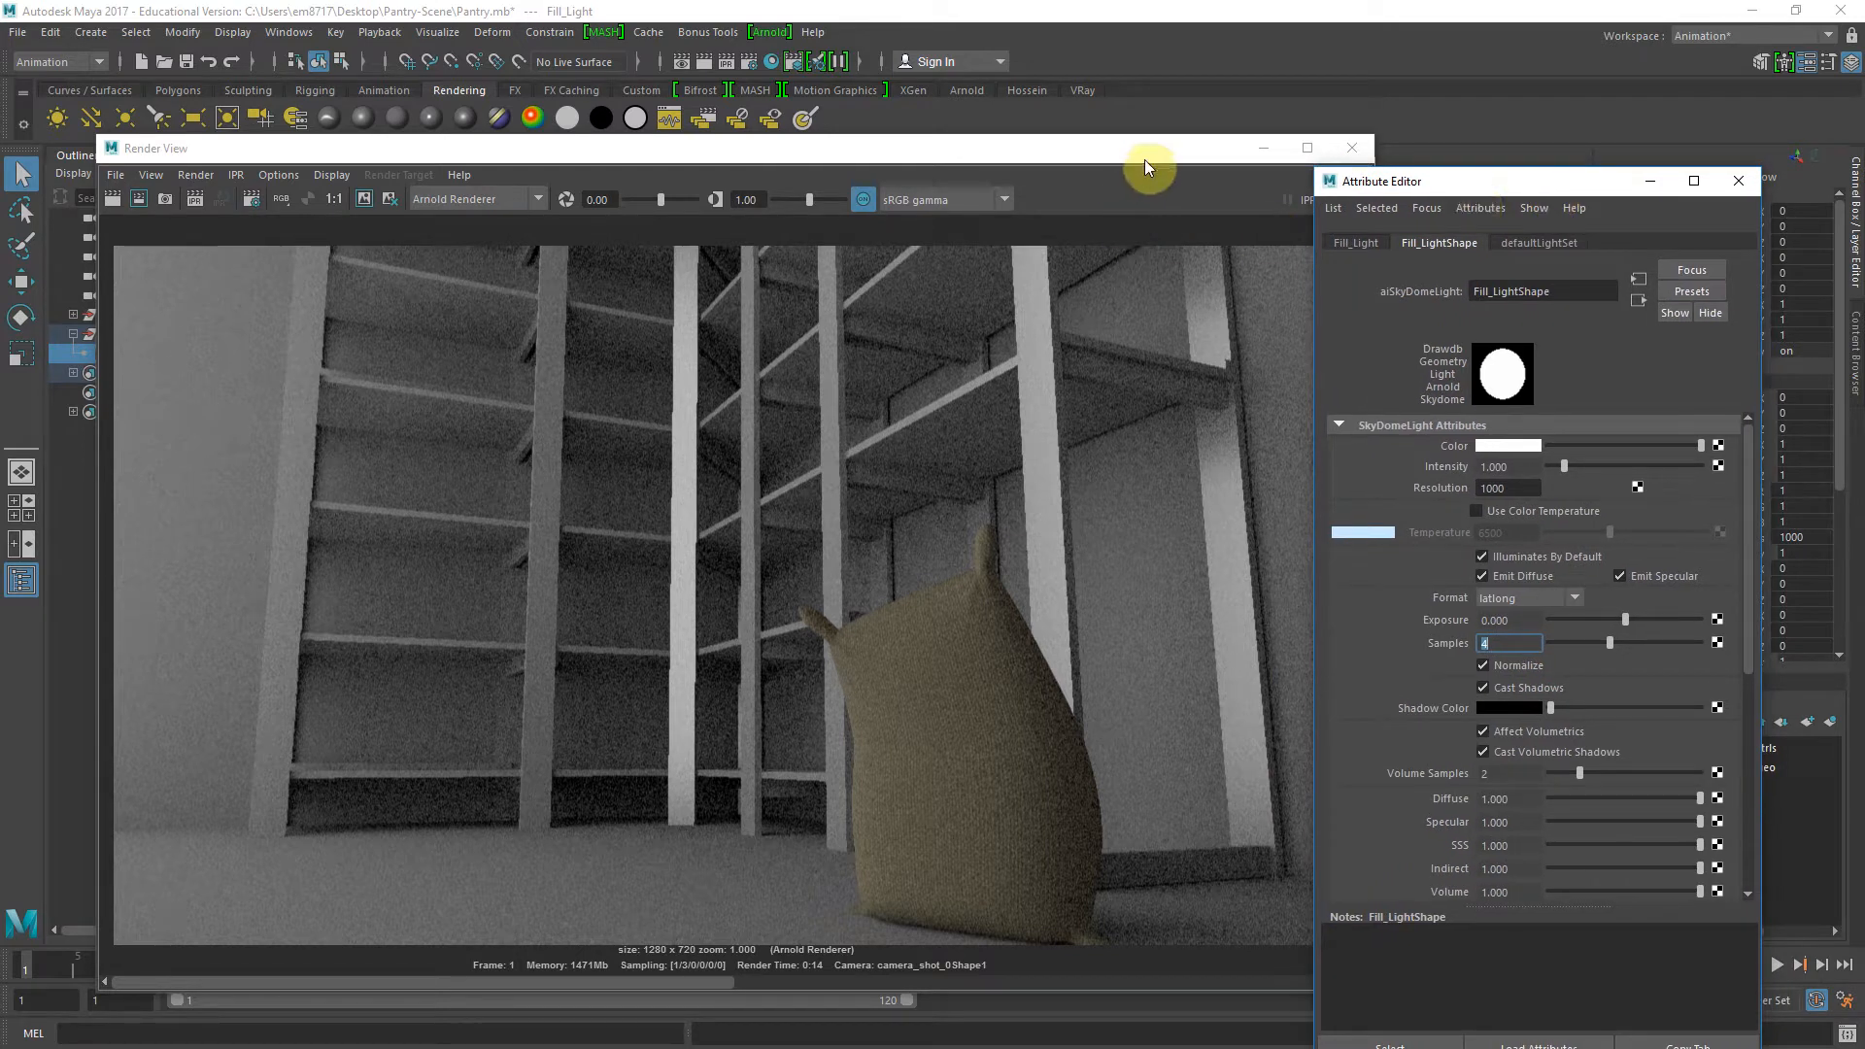
{"action": "left_click_drag", "start_coordinate": [1144, 160], "coordinate": [1163, 153]}
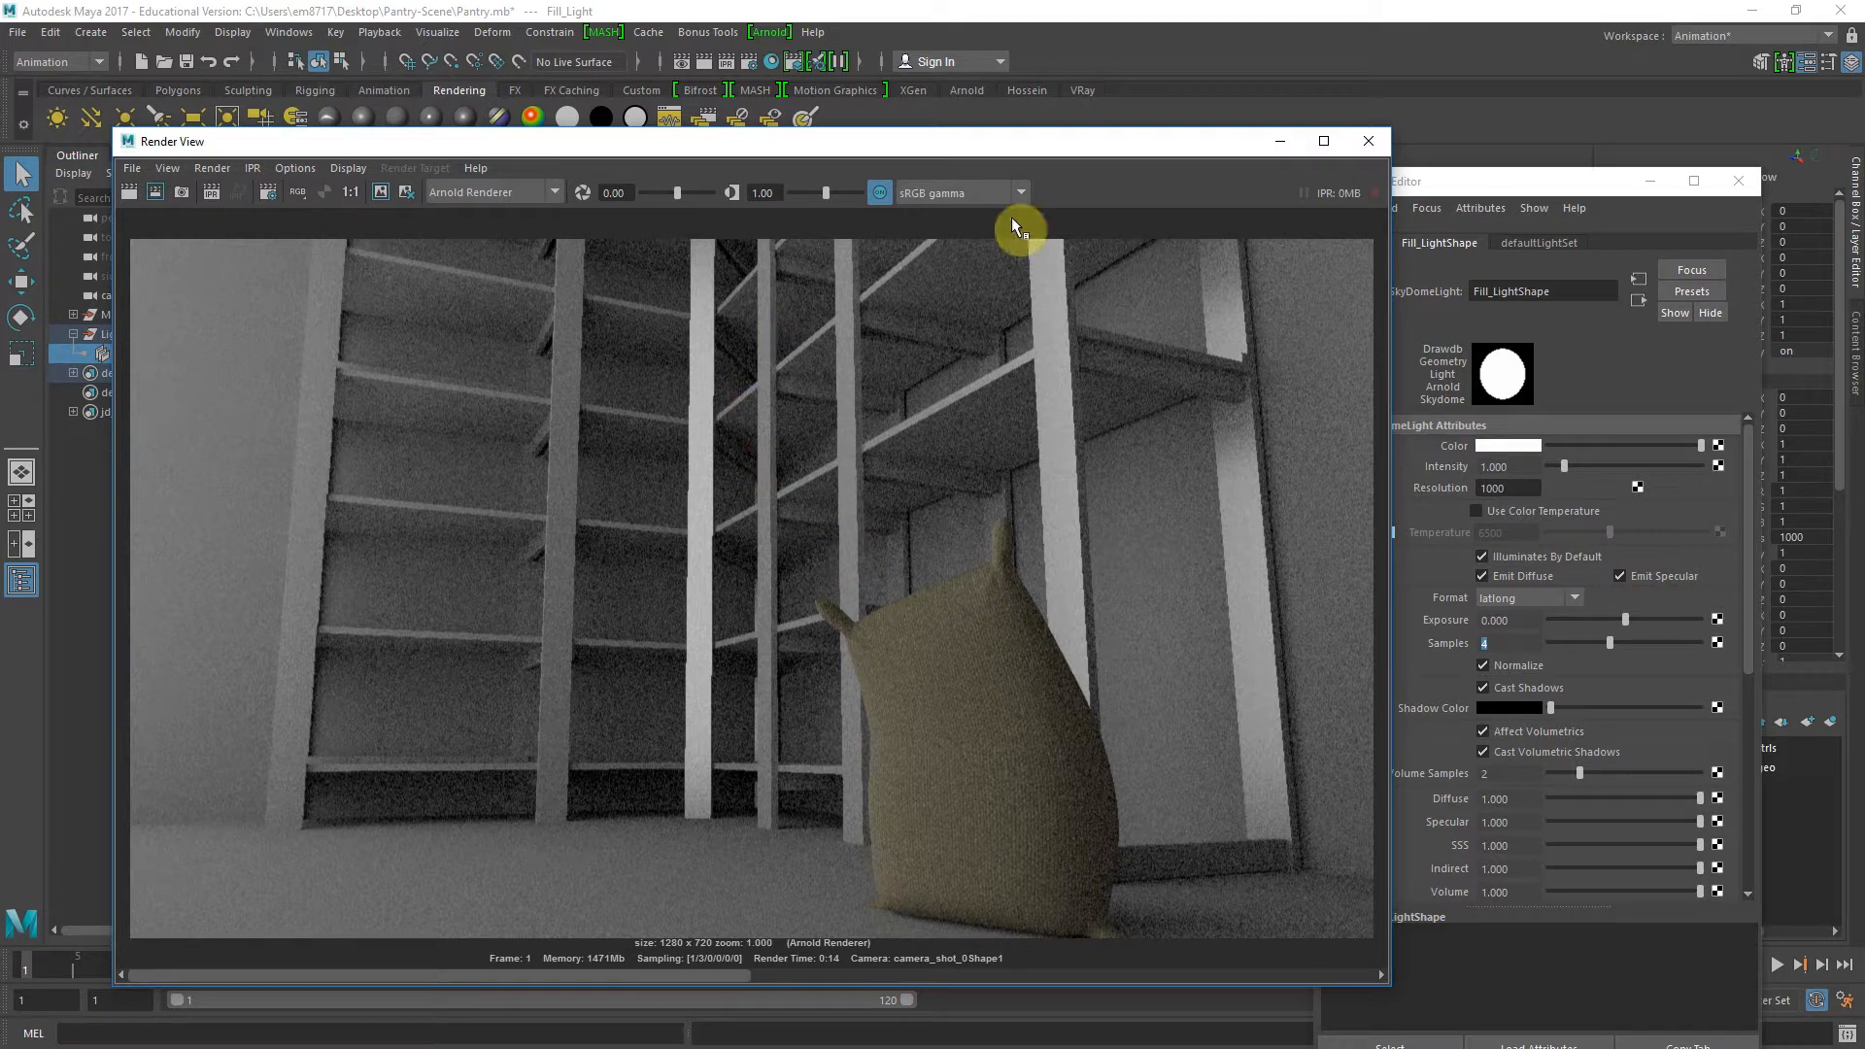
{"action": "left_click", "coordinate": [1280, 141]}
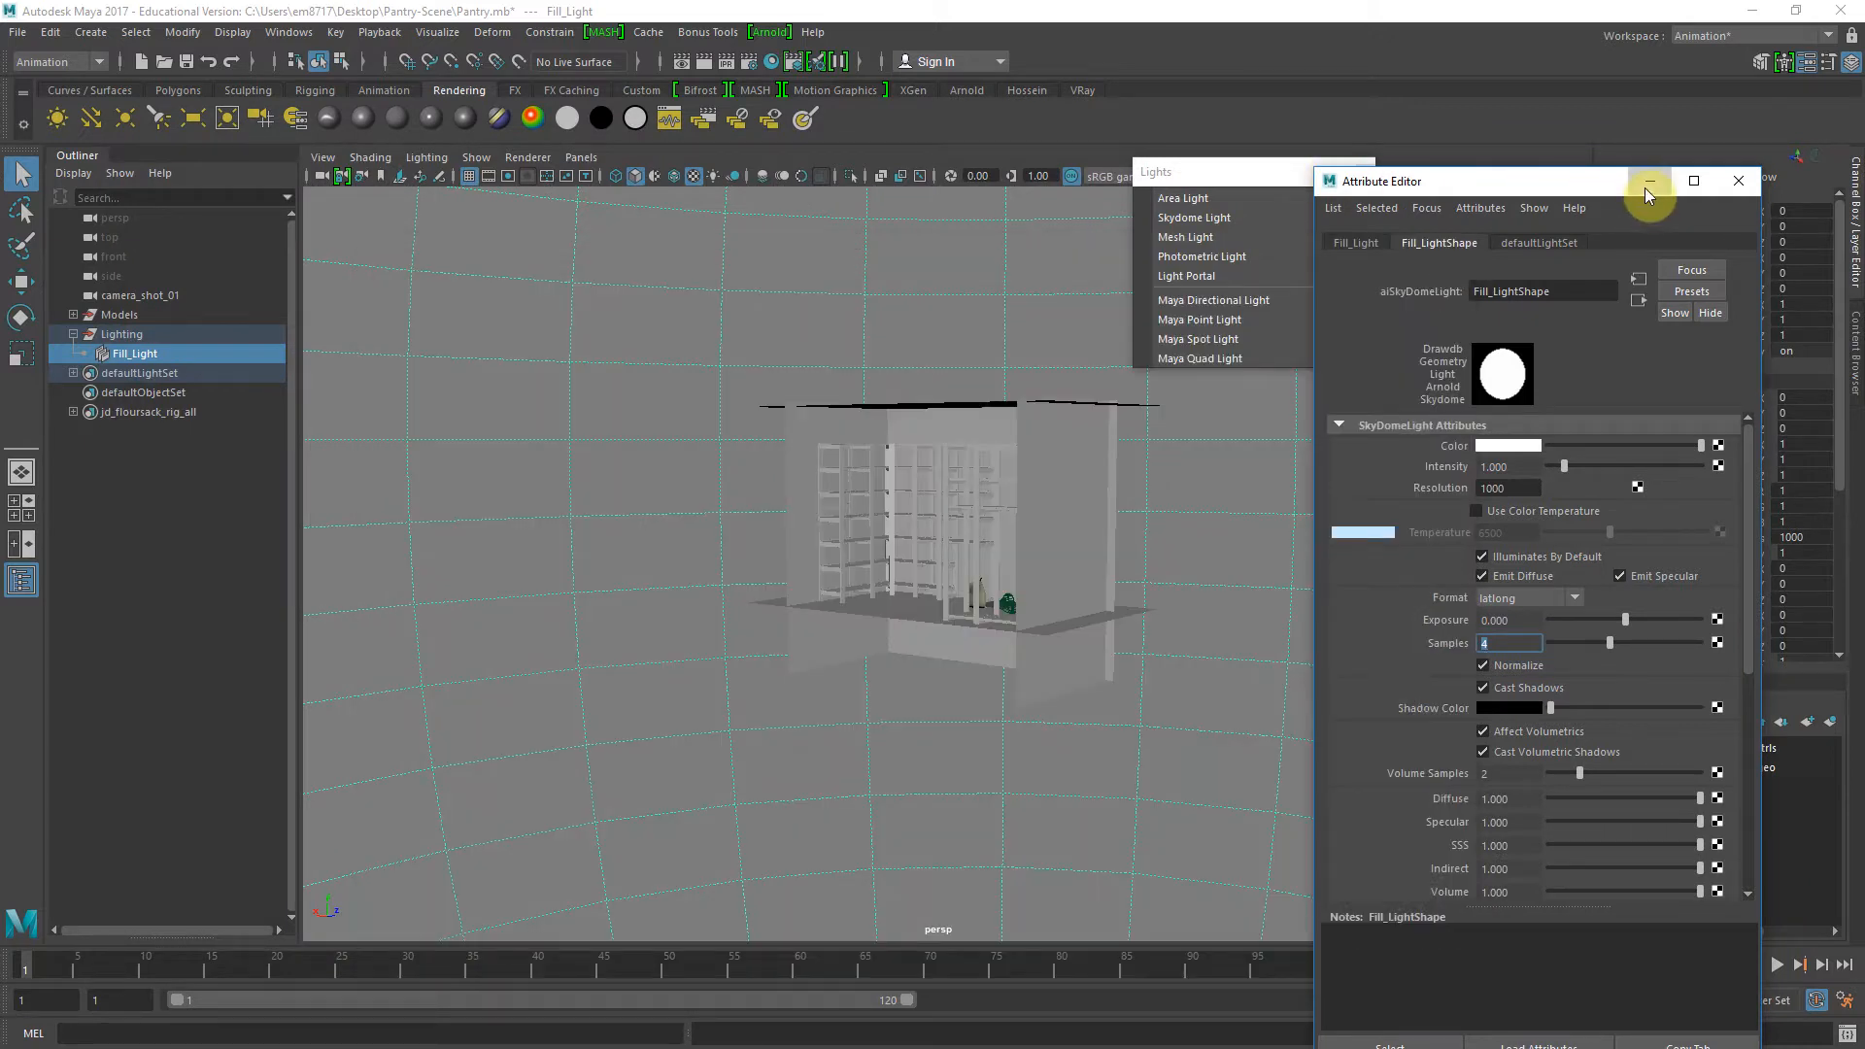
{"action": "left_click", "coordinate": [1648, 182]}
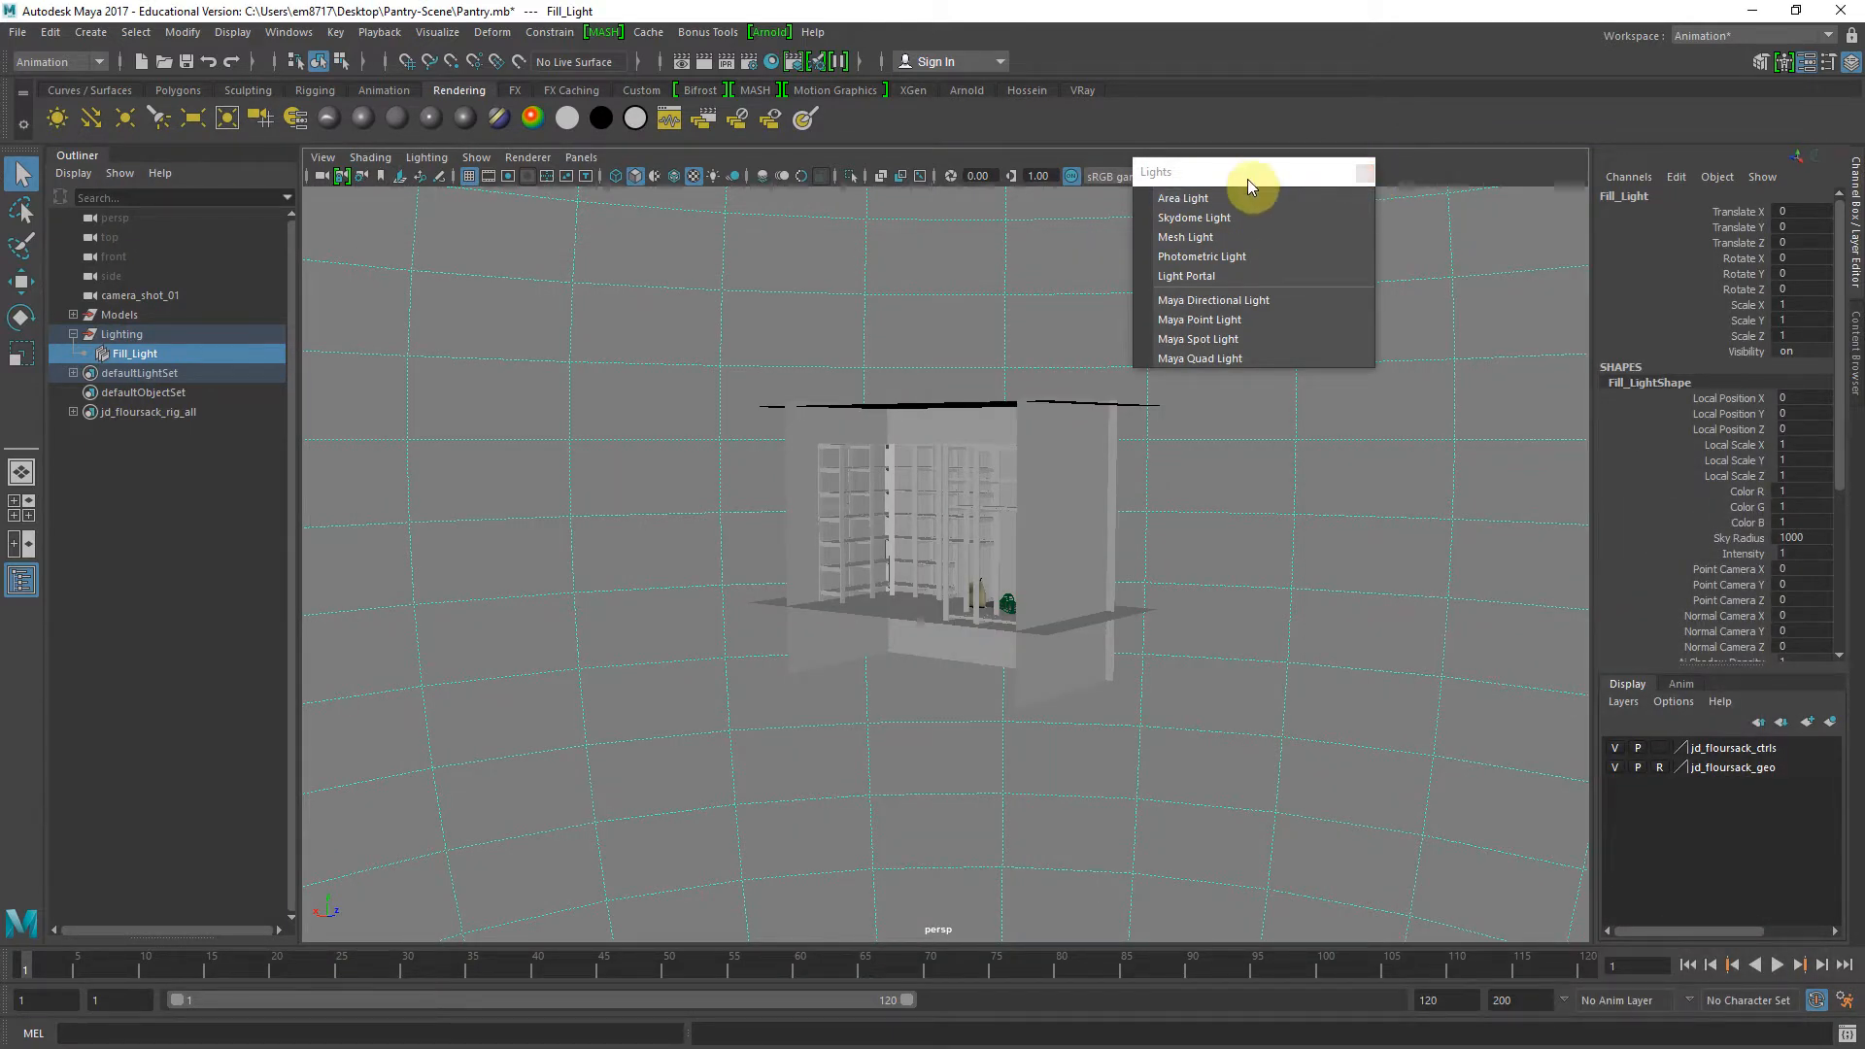
{"action": "left_click_drag", "start_coordinate": [1251, 179], "coordinate": [1408, 184]}
{"action": "left_click_drag", "start_coordinate": [950, 501], "coordinate": [1069, 583], "text": "alt"}
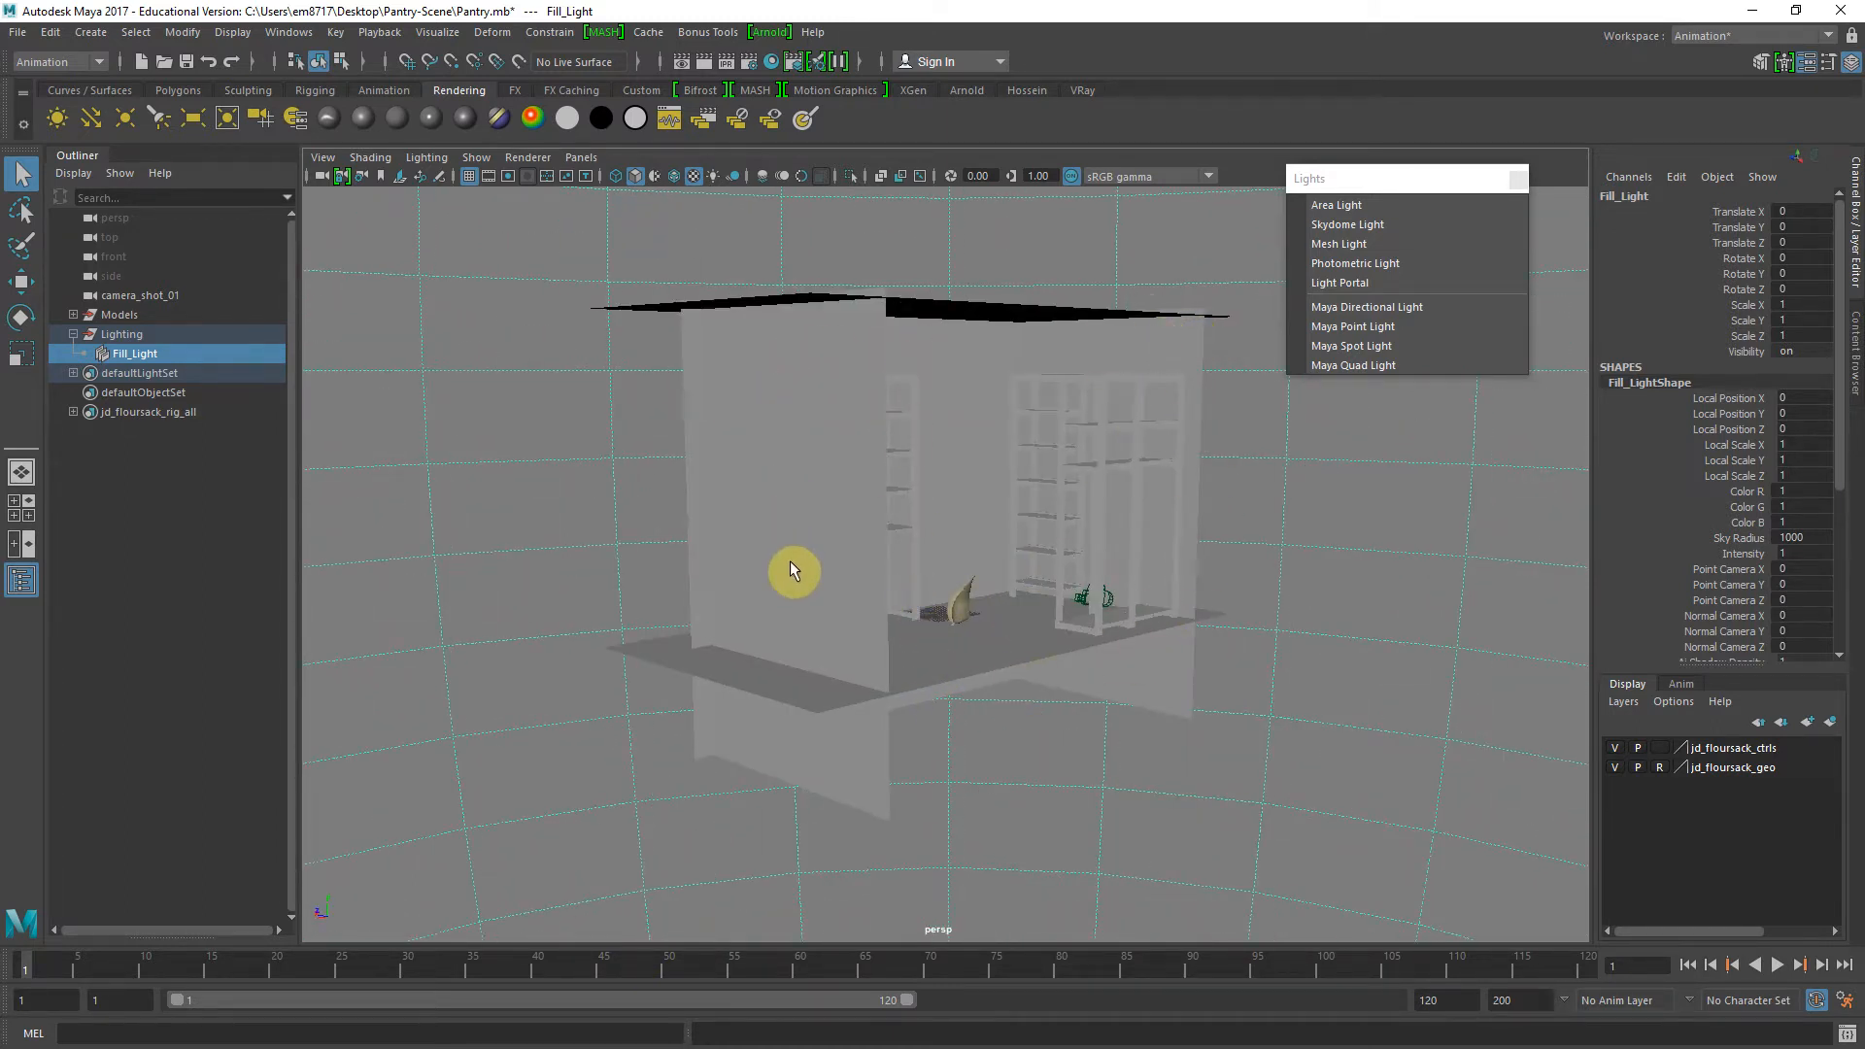
{"action": "left_click_drag", "start_coordinate": [900, 569], "coordinate": [977, 449], "text": "alt"}
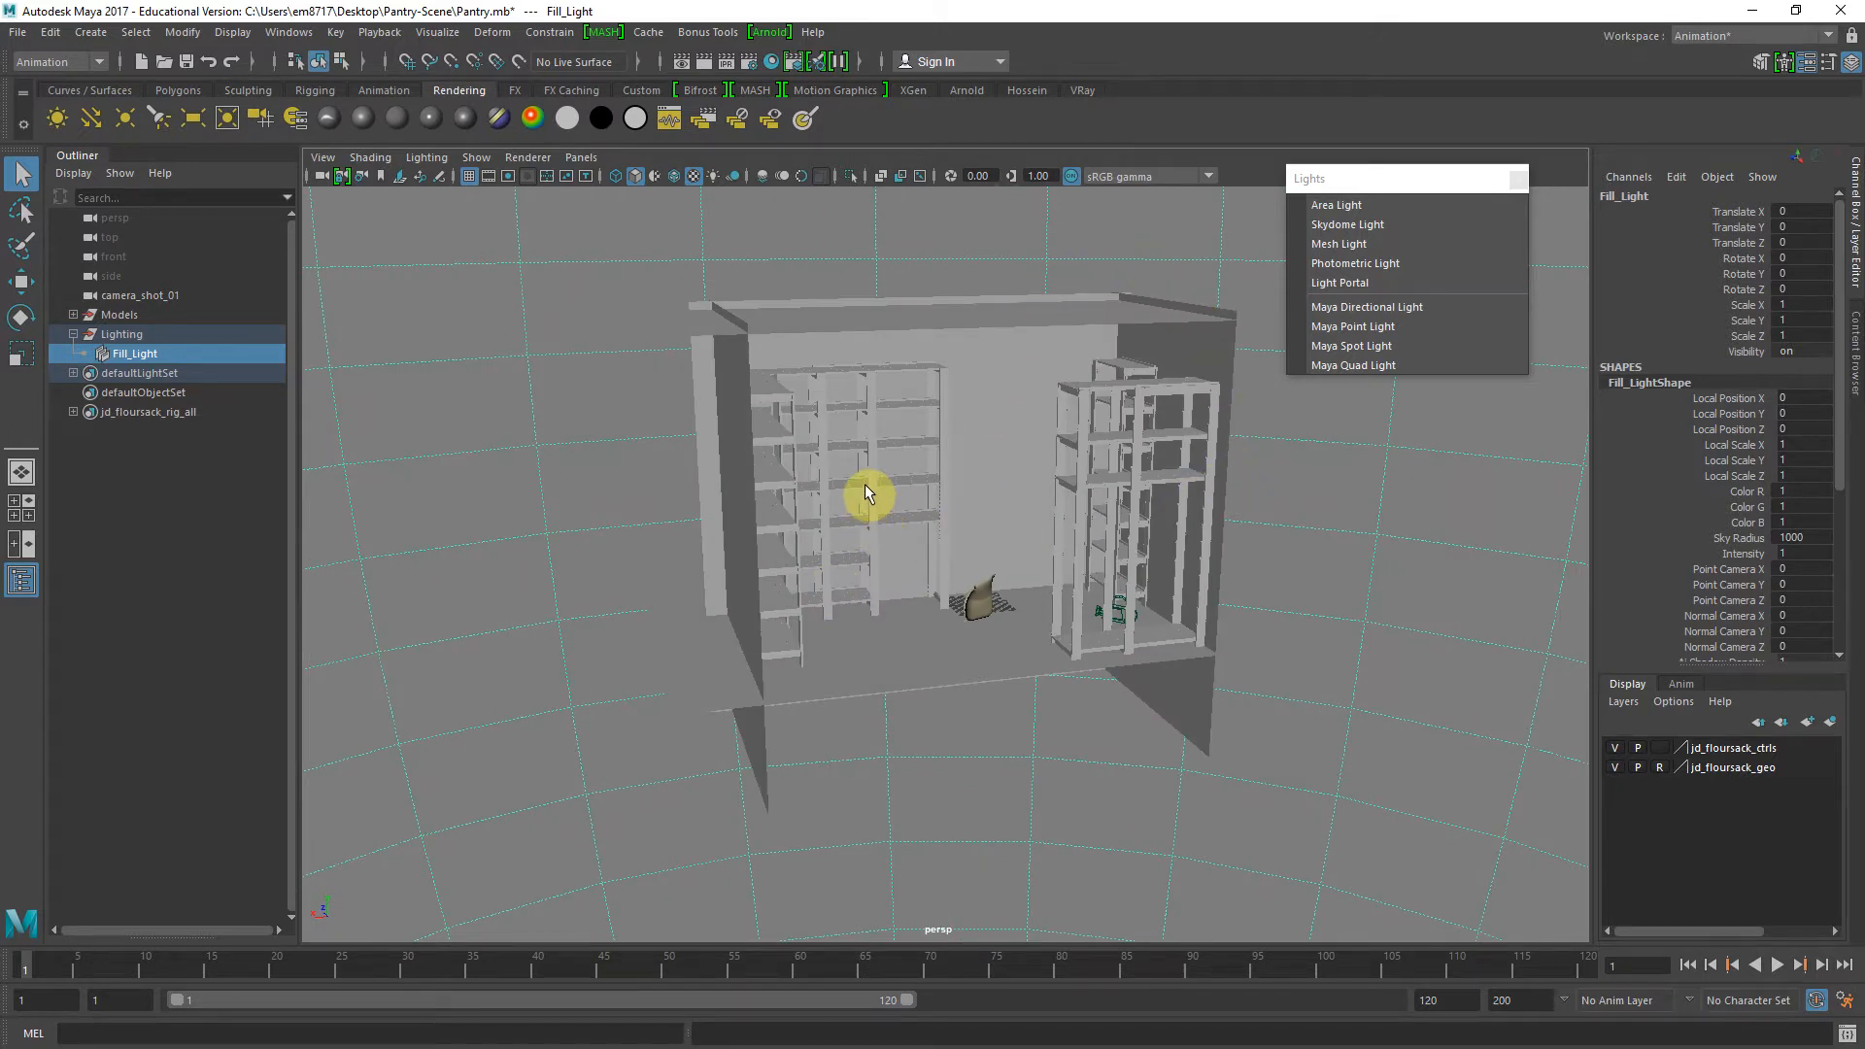
{"action": "left_click_drag", "start_coordinate": [944, 609], "coordinate": [687, 334], "text": "alt"}
{"action": "left_click", "coordinate": [583, 158]}
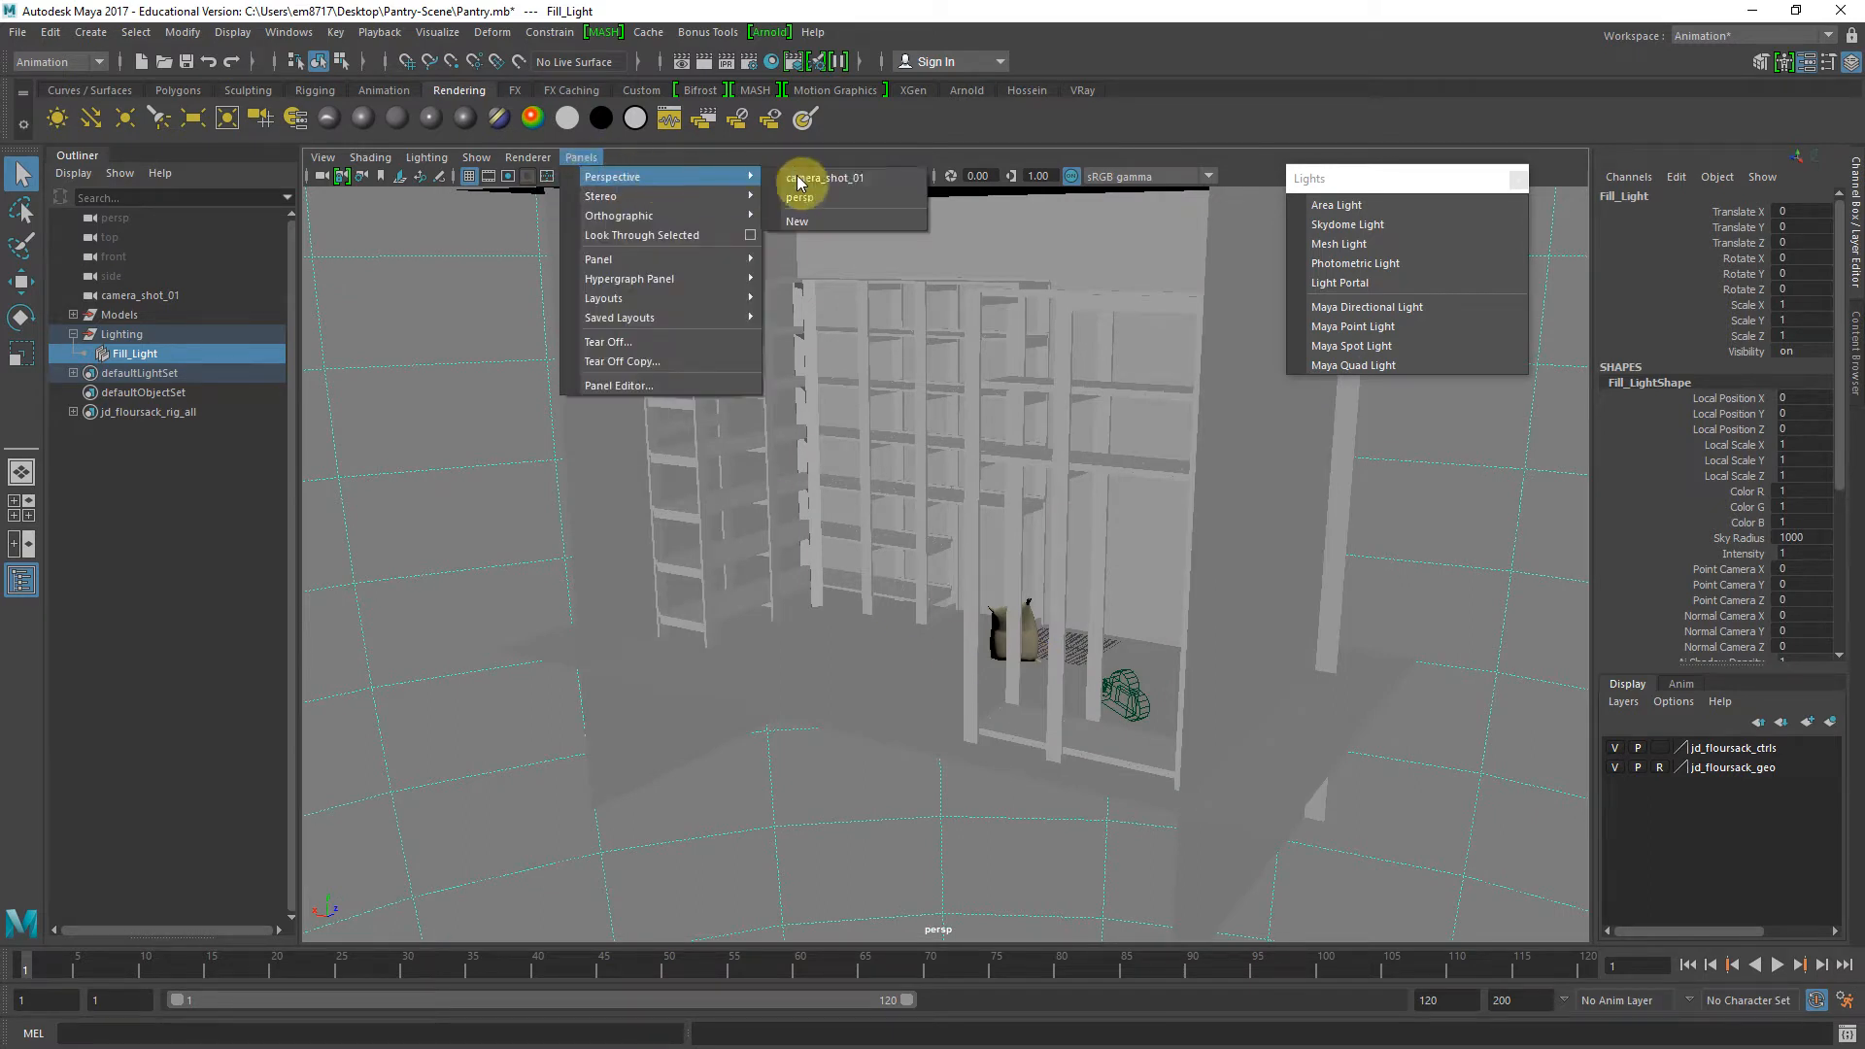
{"action": "left_click", "coordinate": [806, 196]}
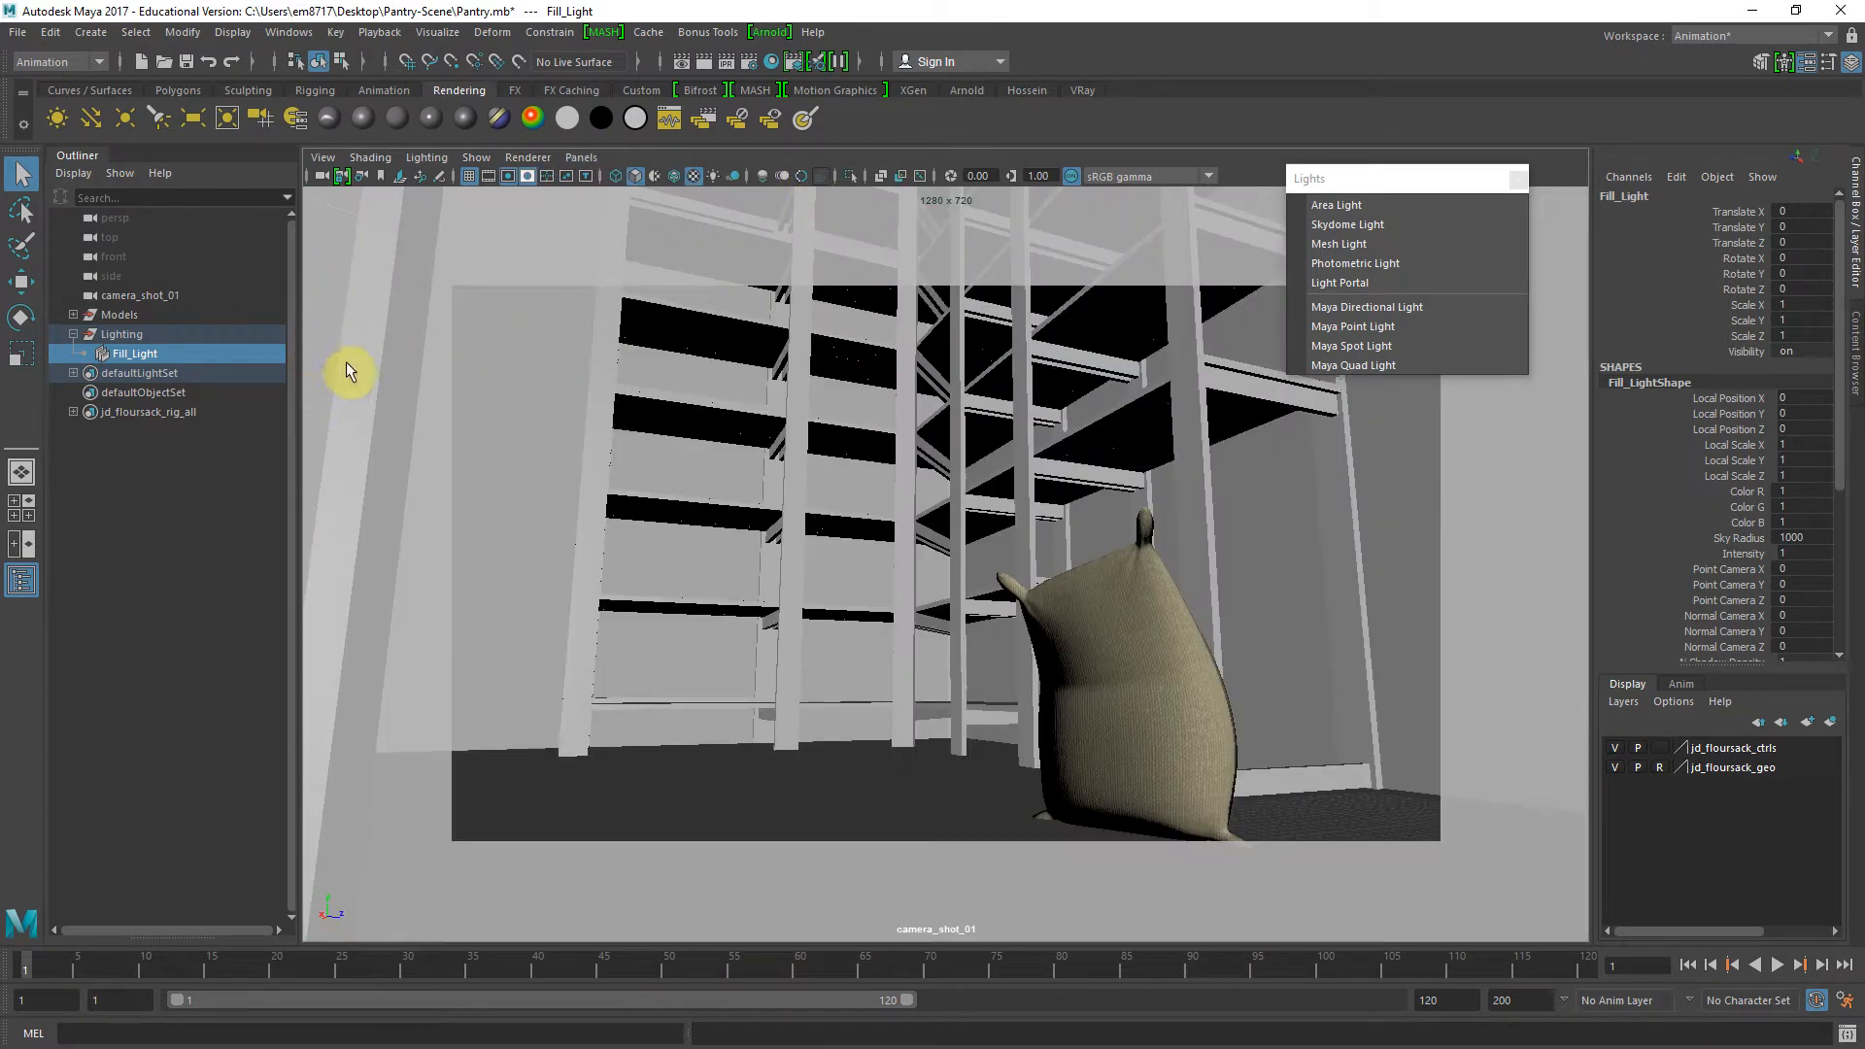
{"action": "left_click", "coordinate": [583, 157]}
{"action": "left_click", "coordinate": [806, 215]}
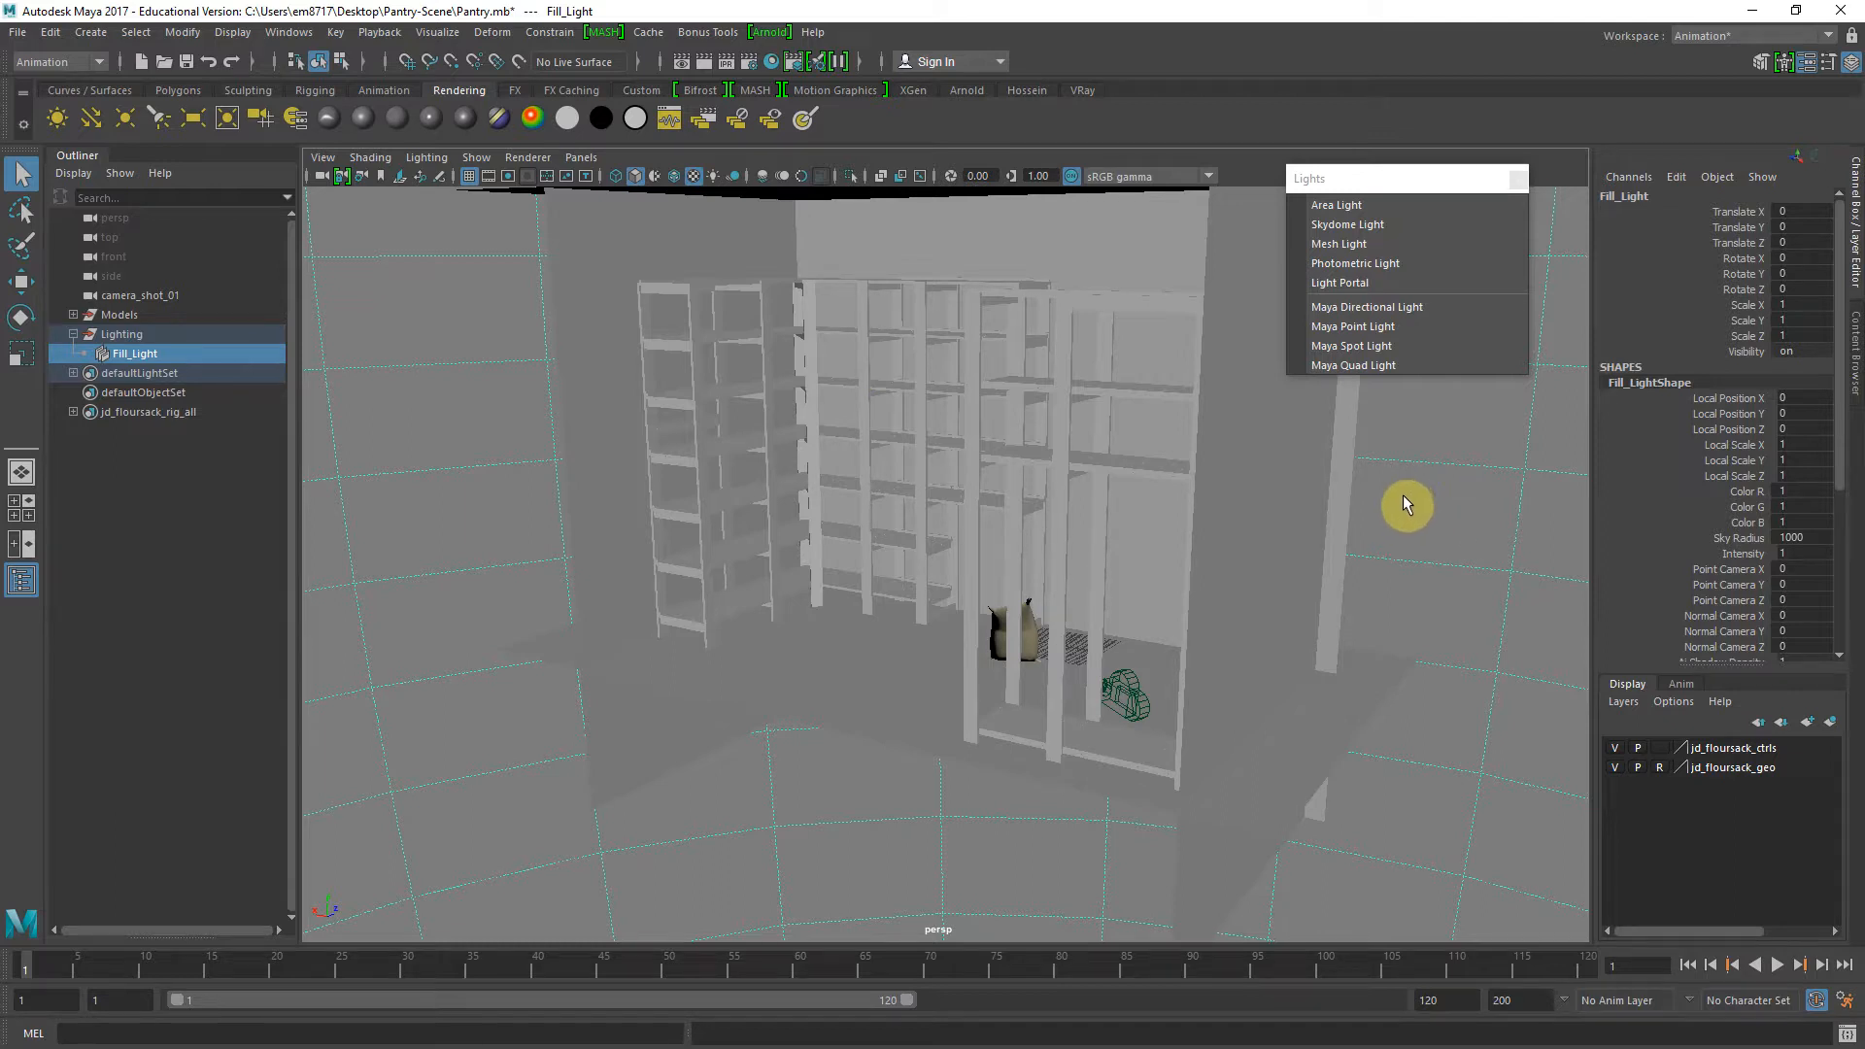
Bring back the Render View with the last render and place it over the perspective viewport
{"action": "left_click", "coordinate": [682, 61]}
{"action": "left_click", "coordinate": [348, 195]}
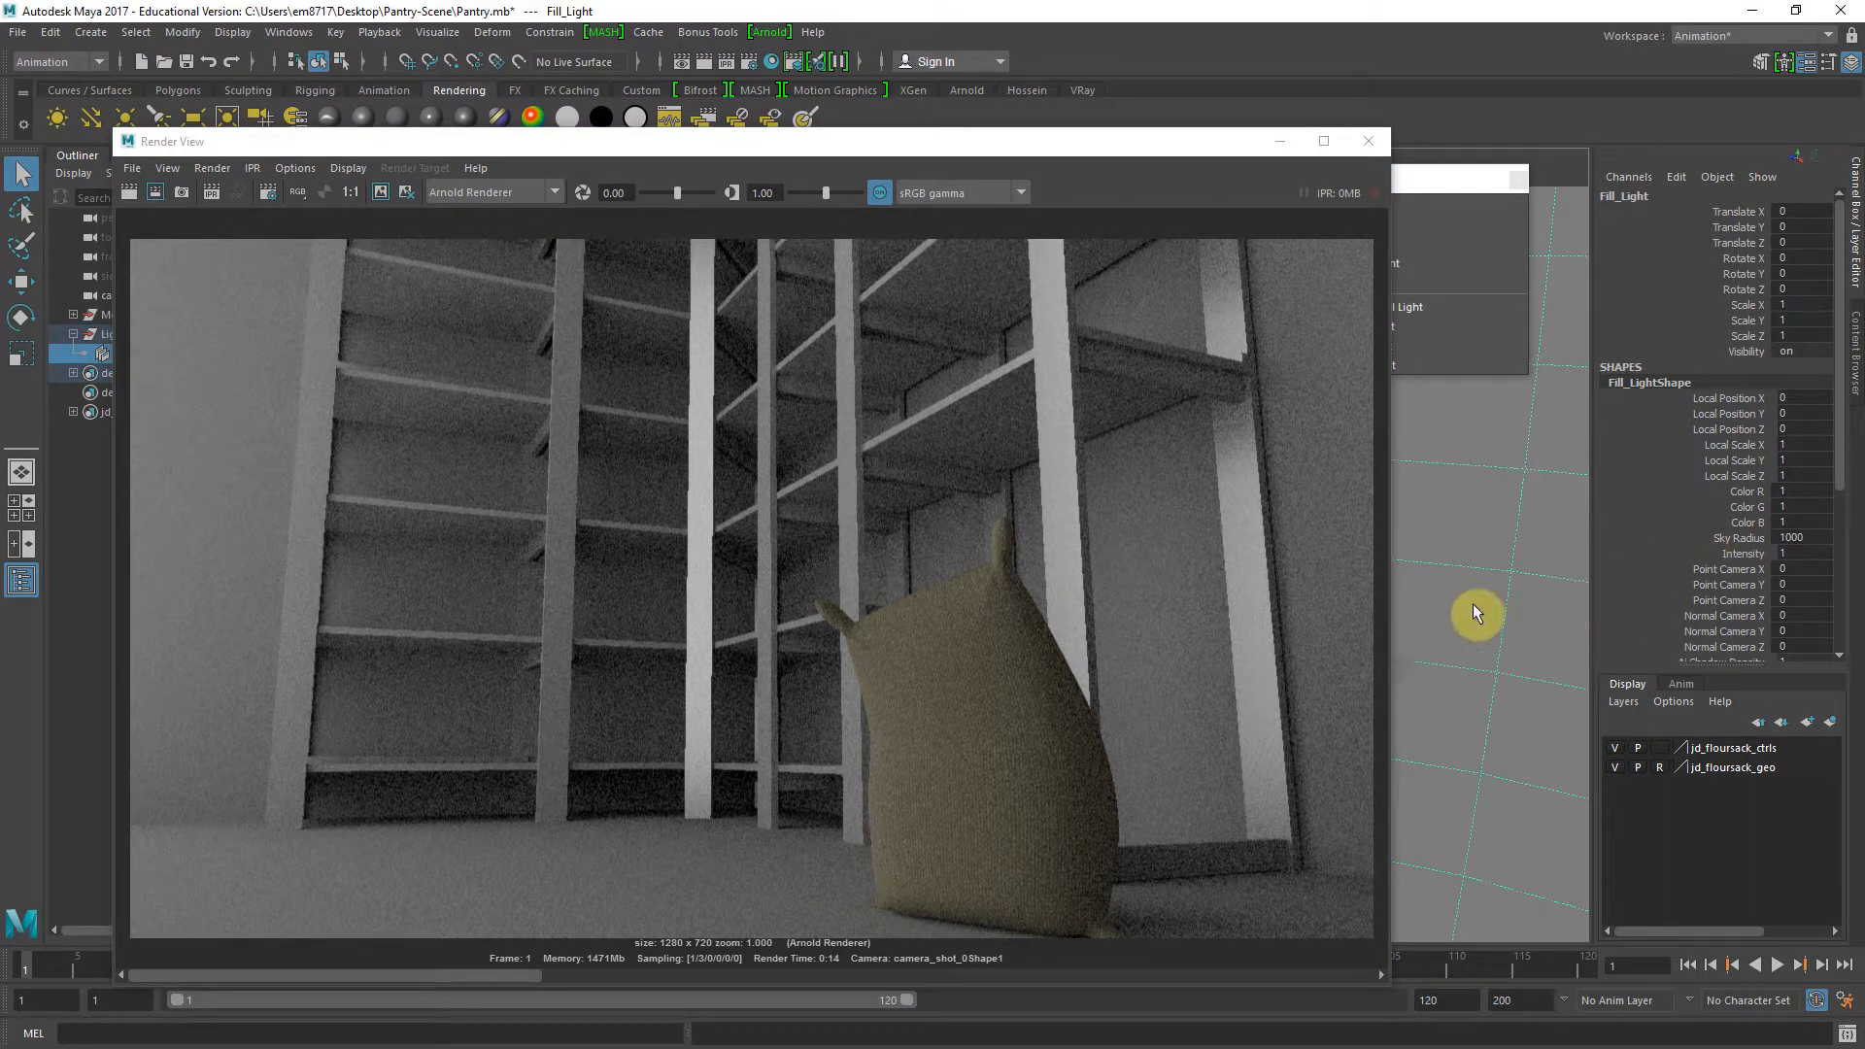
{"action": "left_click_drag", "start_coordinate": [1166, 143], "coordinate": [1273, 189]}
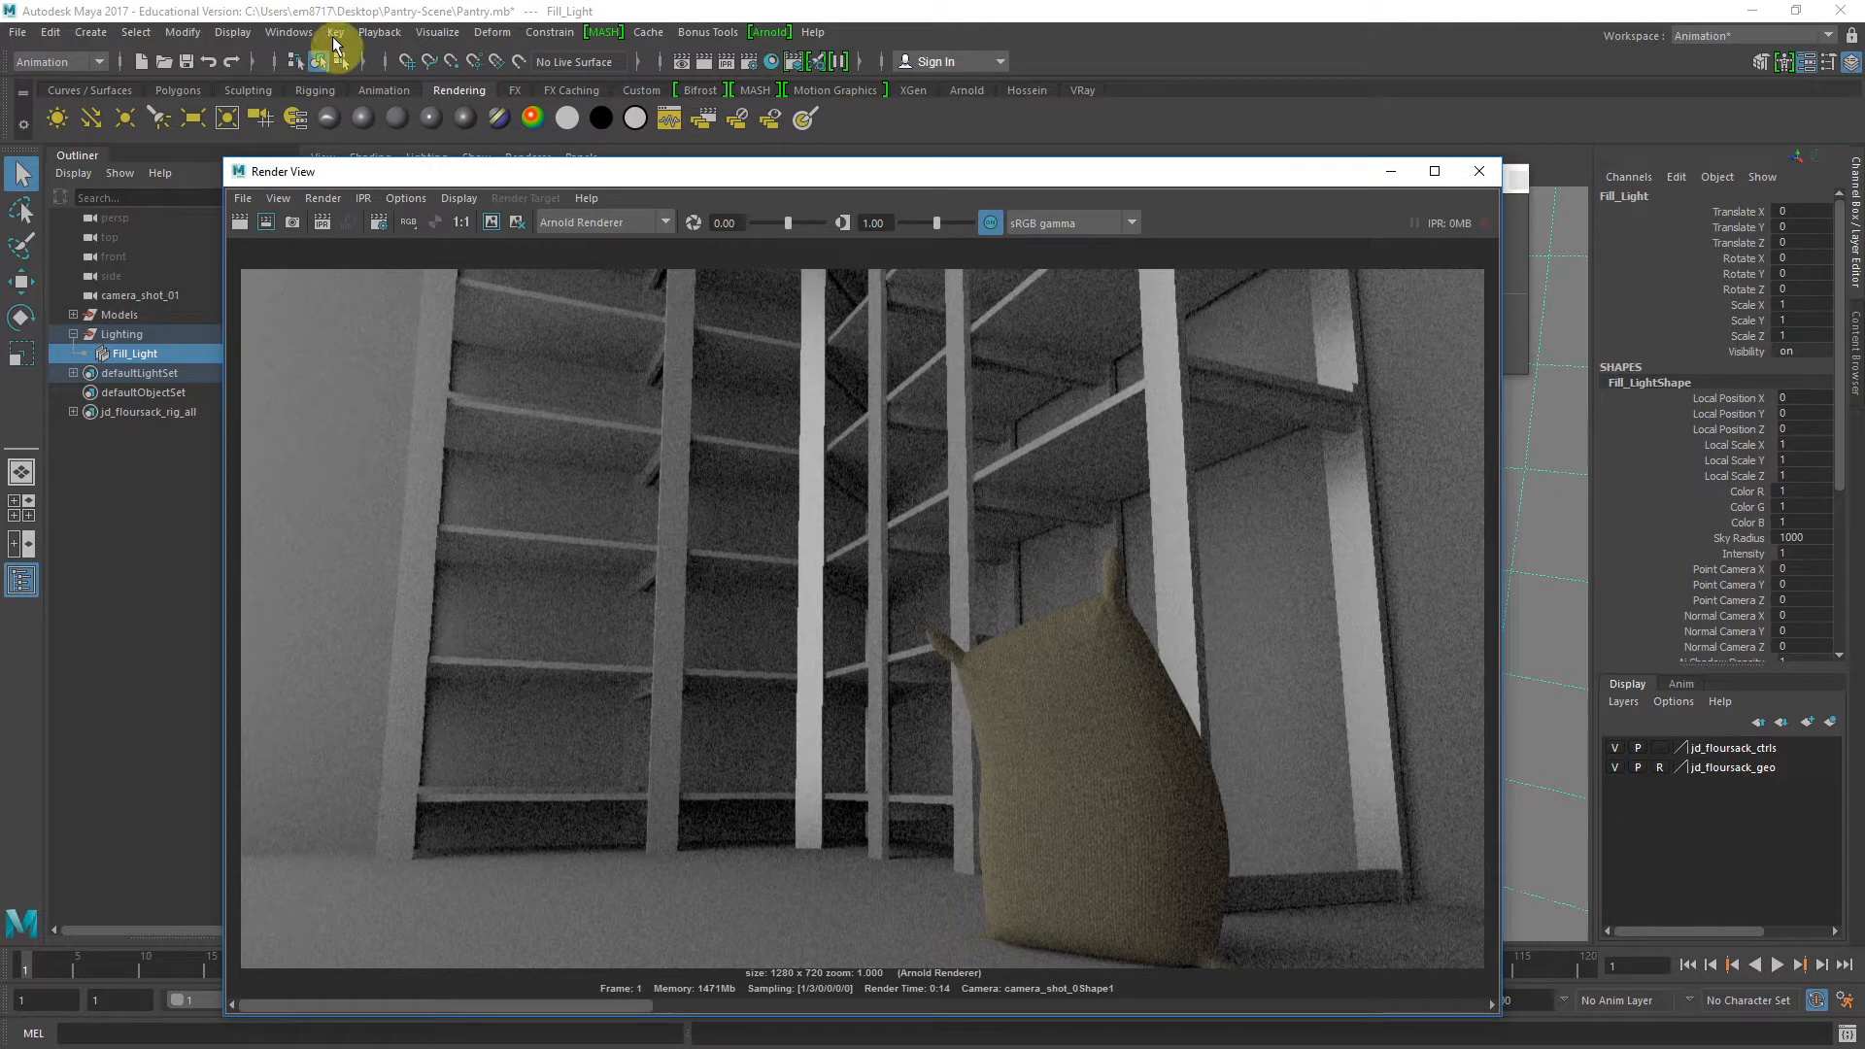
{"action": "left_click", "coordinate": [288, 32]}
{"action": "mouse_move", "coordinate": [357, 105]}
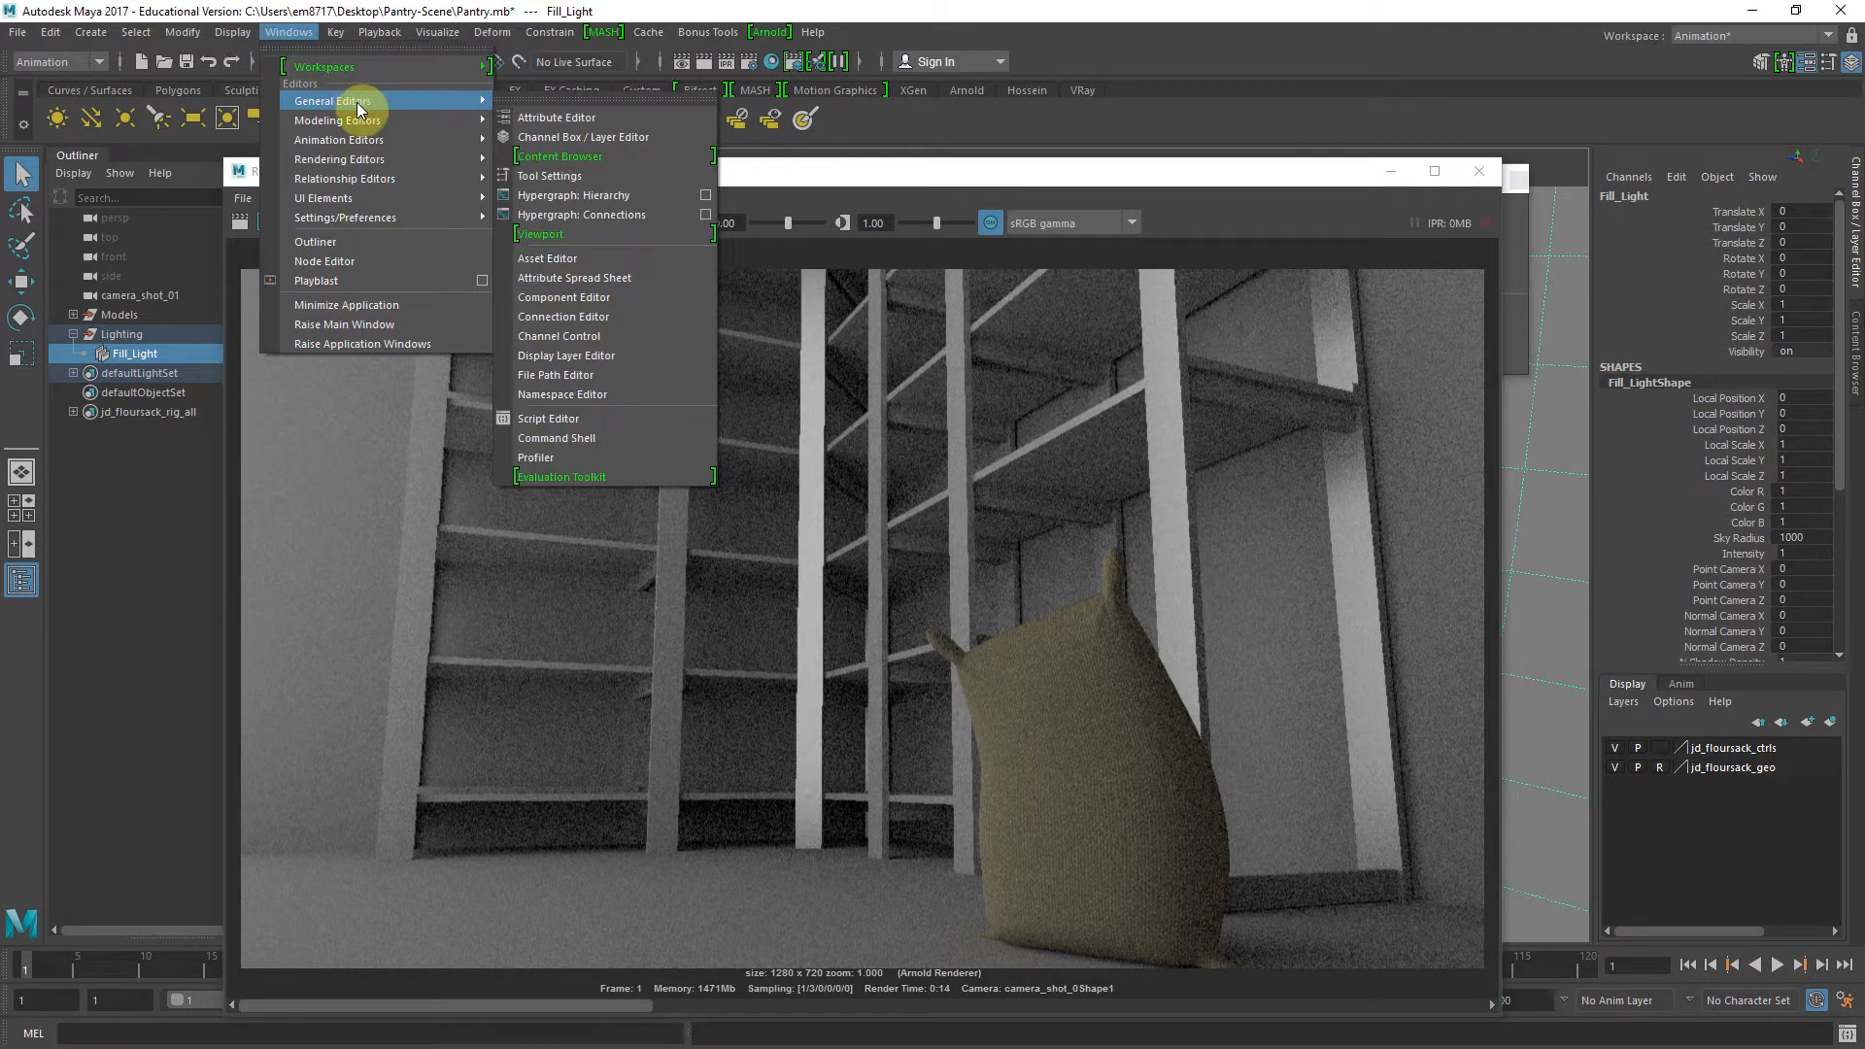
{"action": "left_click", "coordinate": [555, 116]}
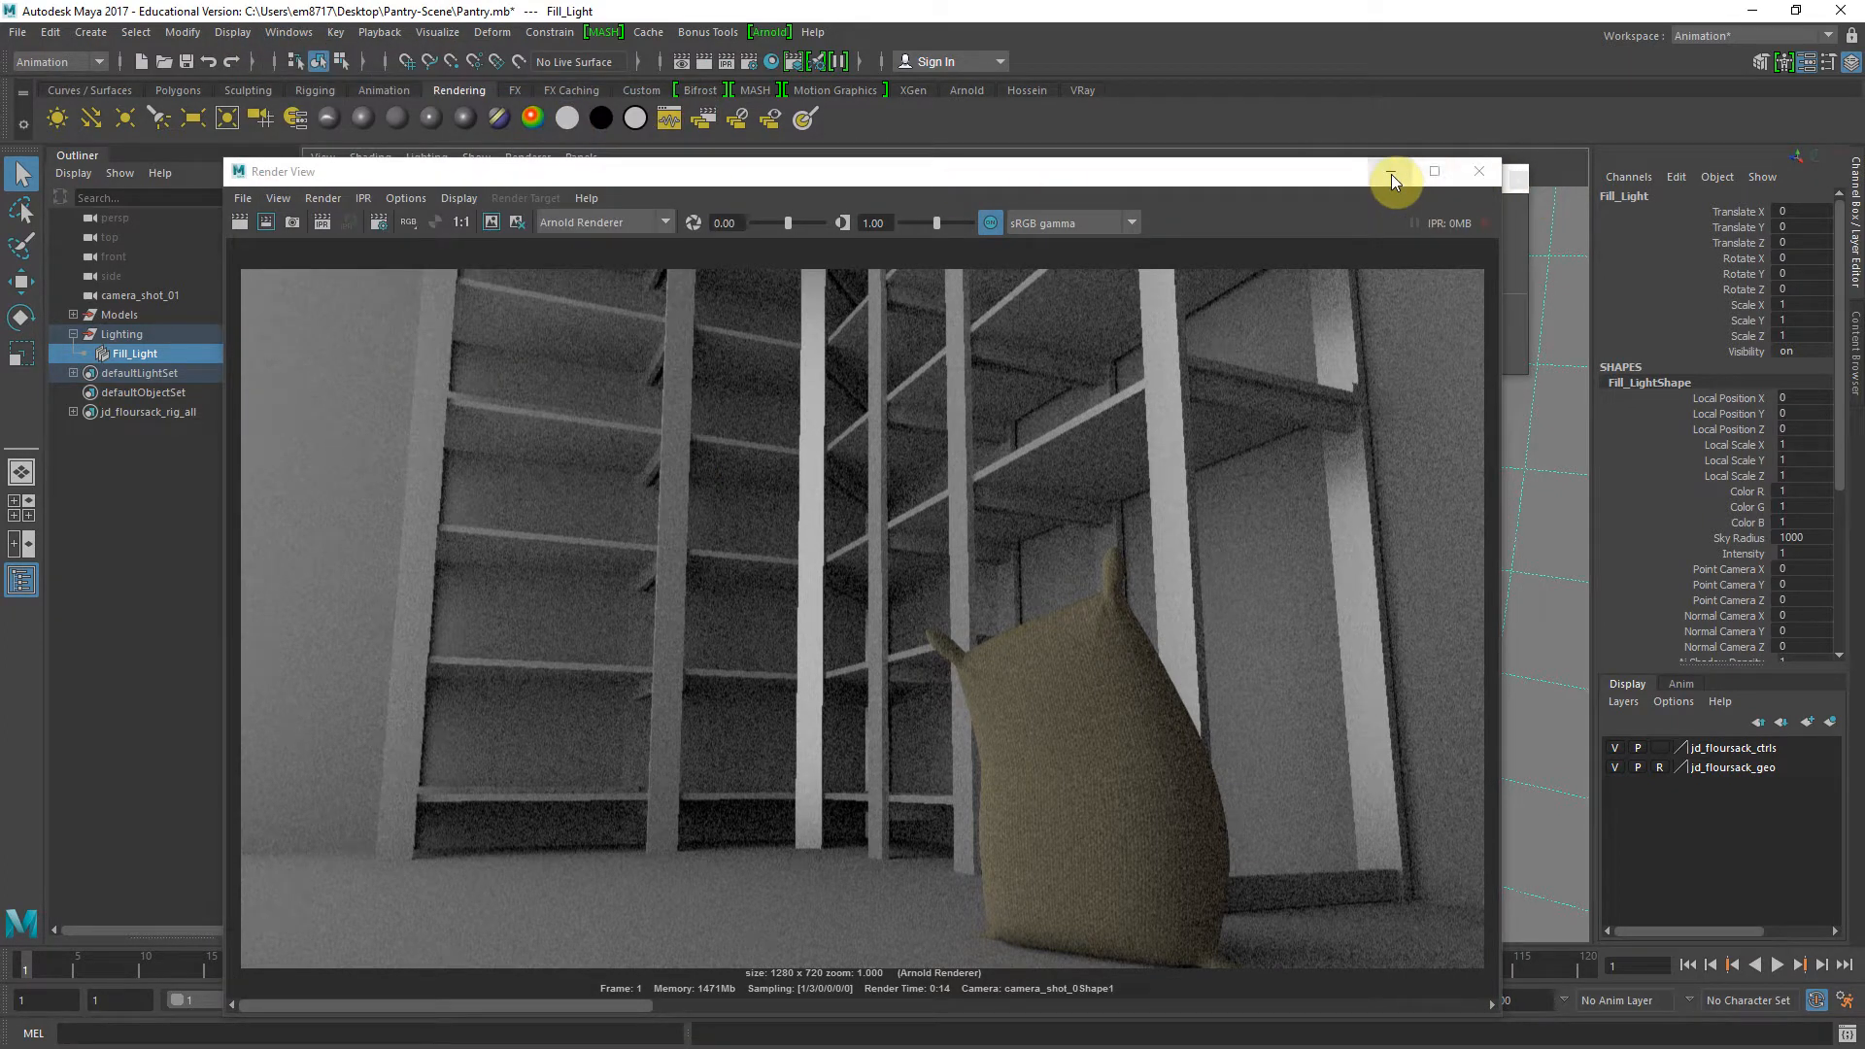
{"action": "key", "text": "super+Left"}
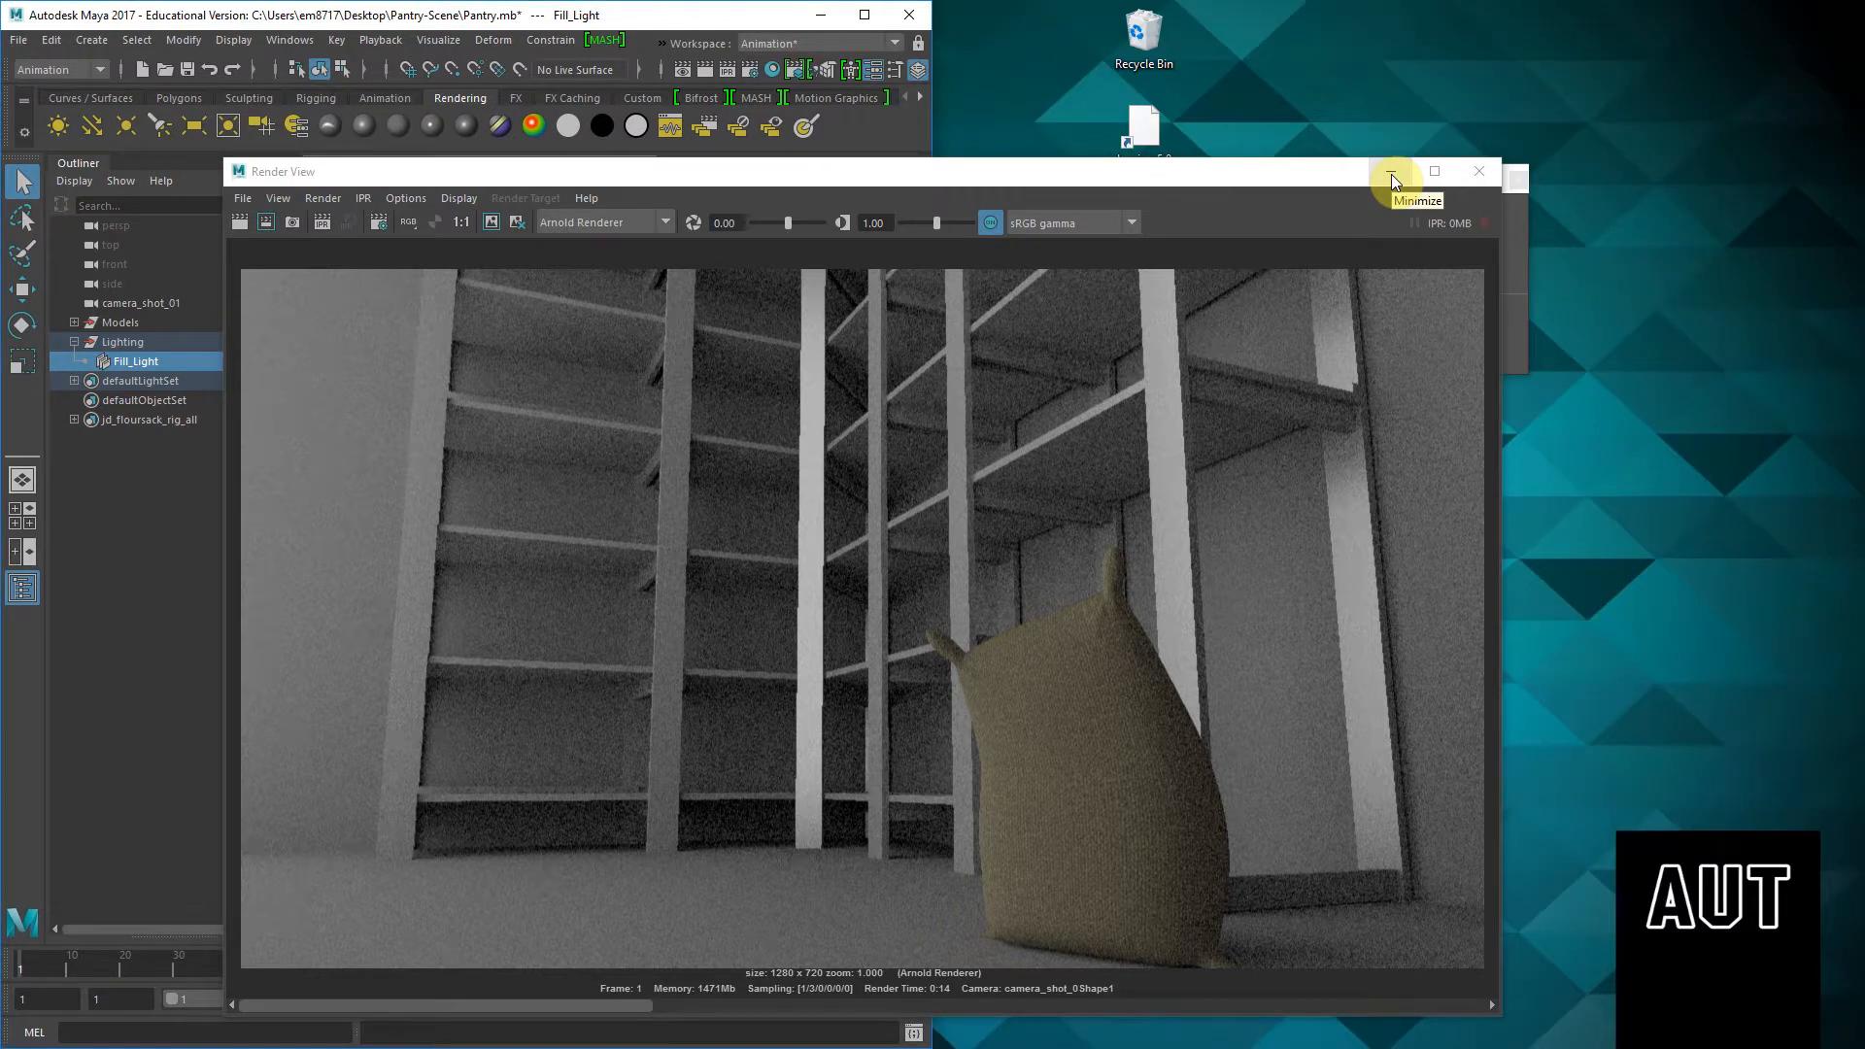
{"action": "key", "text": "super+Right"}
{"action": "key", "text": "super+Right"}
{"action": "key", "text": "super+Left"}
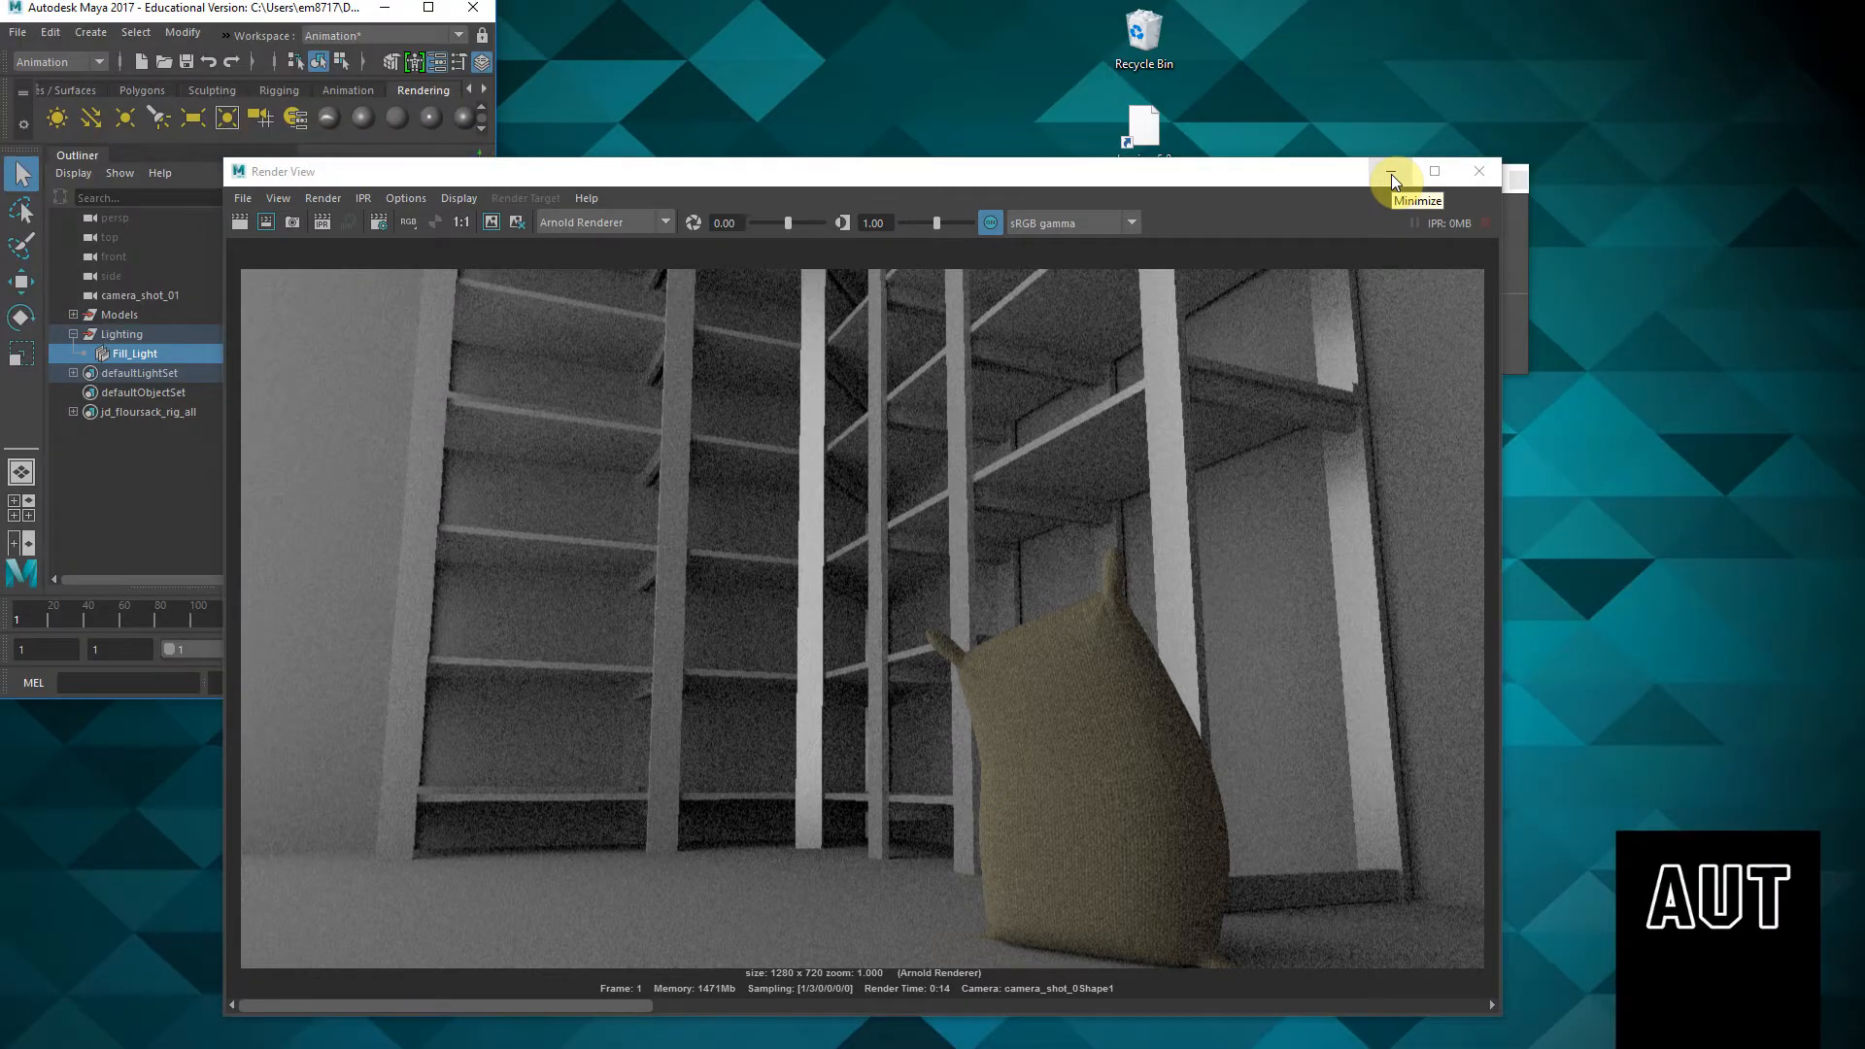
{"action": "key", "text": "super+Right"}
{"action": "left_click", "coordinate": [1797, 12]}
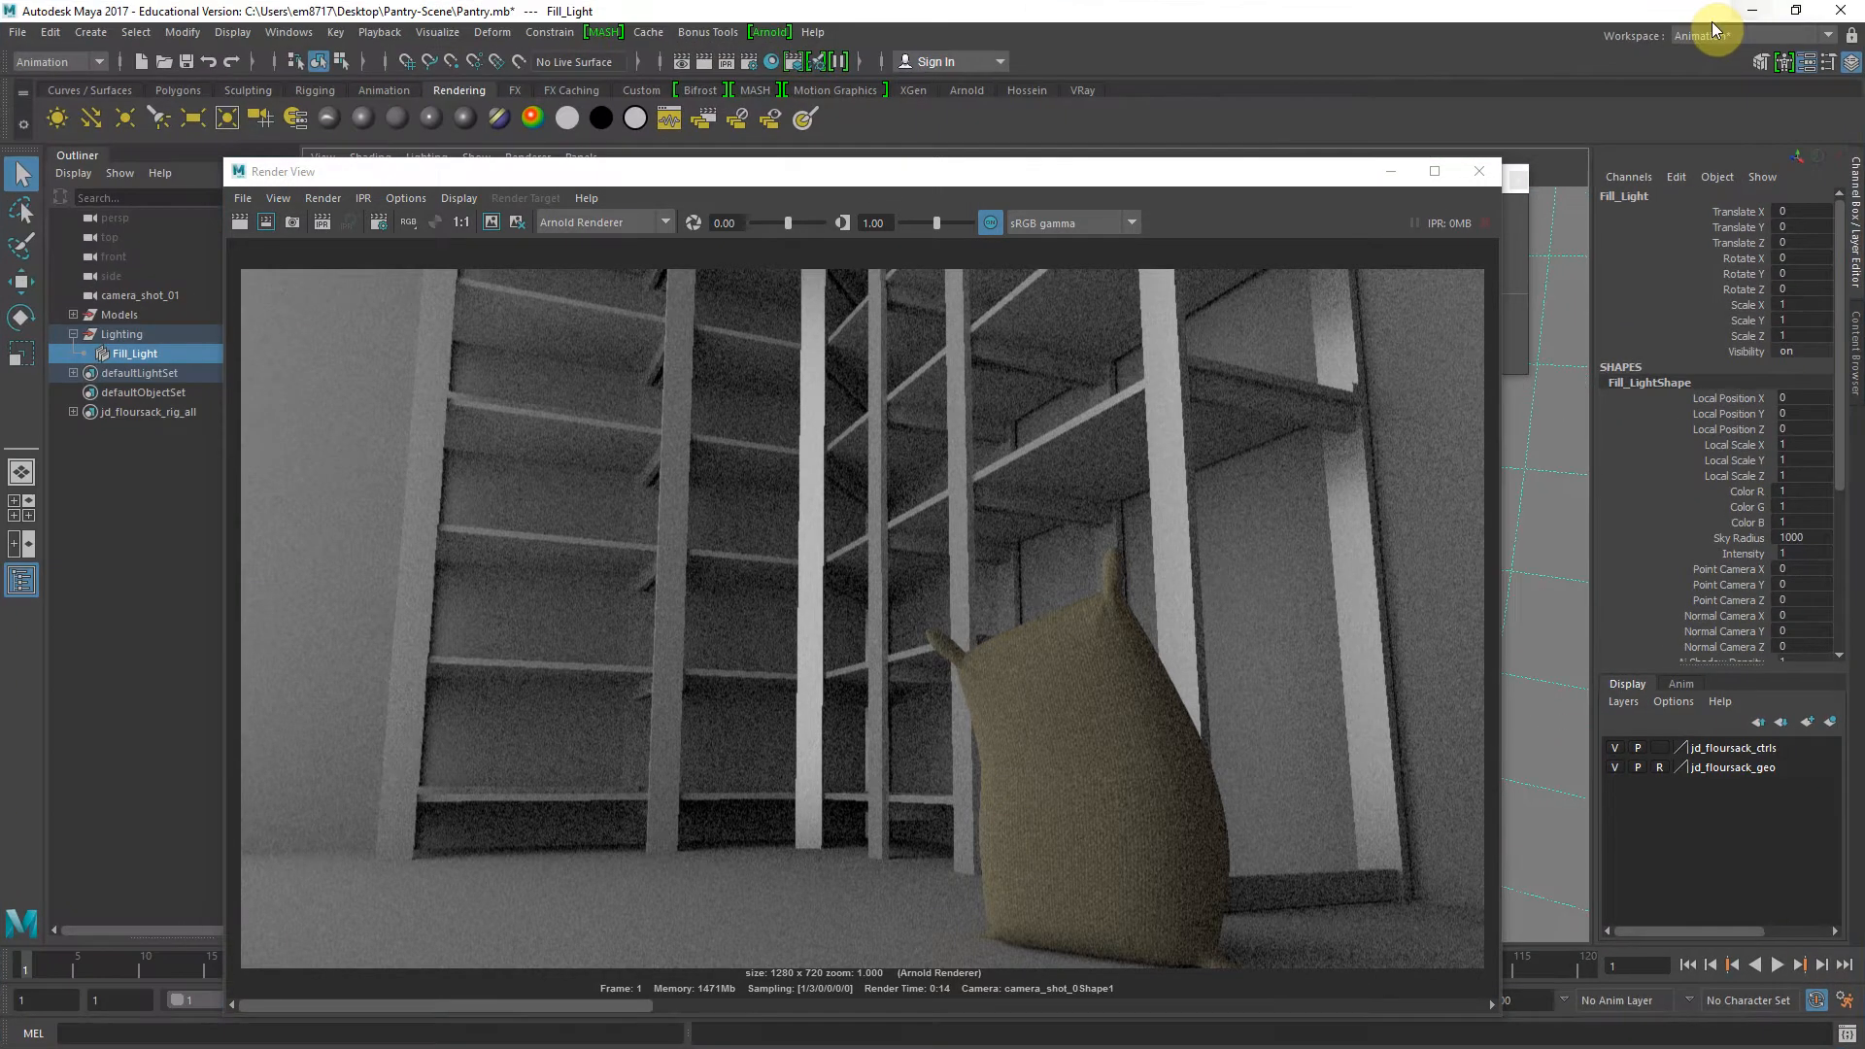
Bring the Attribute Editor back beside the render and set Fill_Light's intensity to 0.3
{"action": "key", "text": "ctrl+a"}
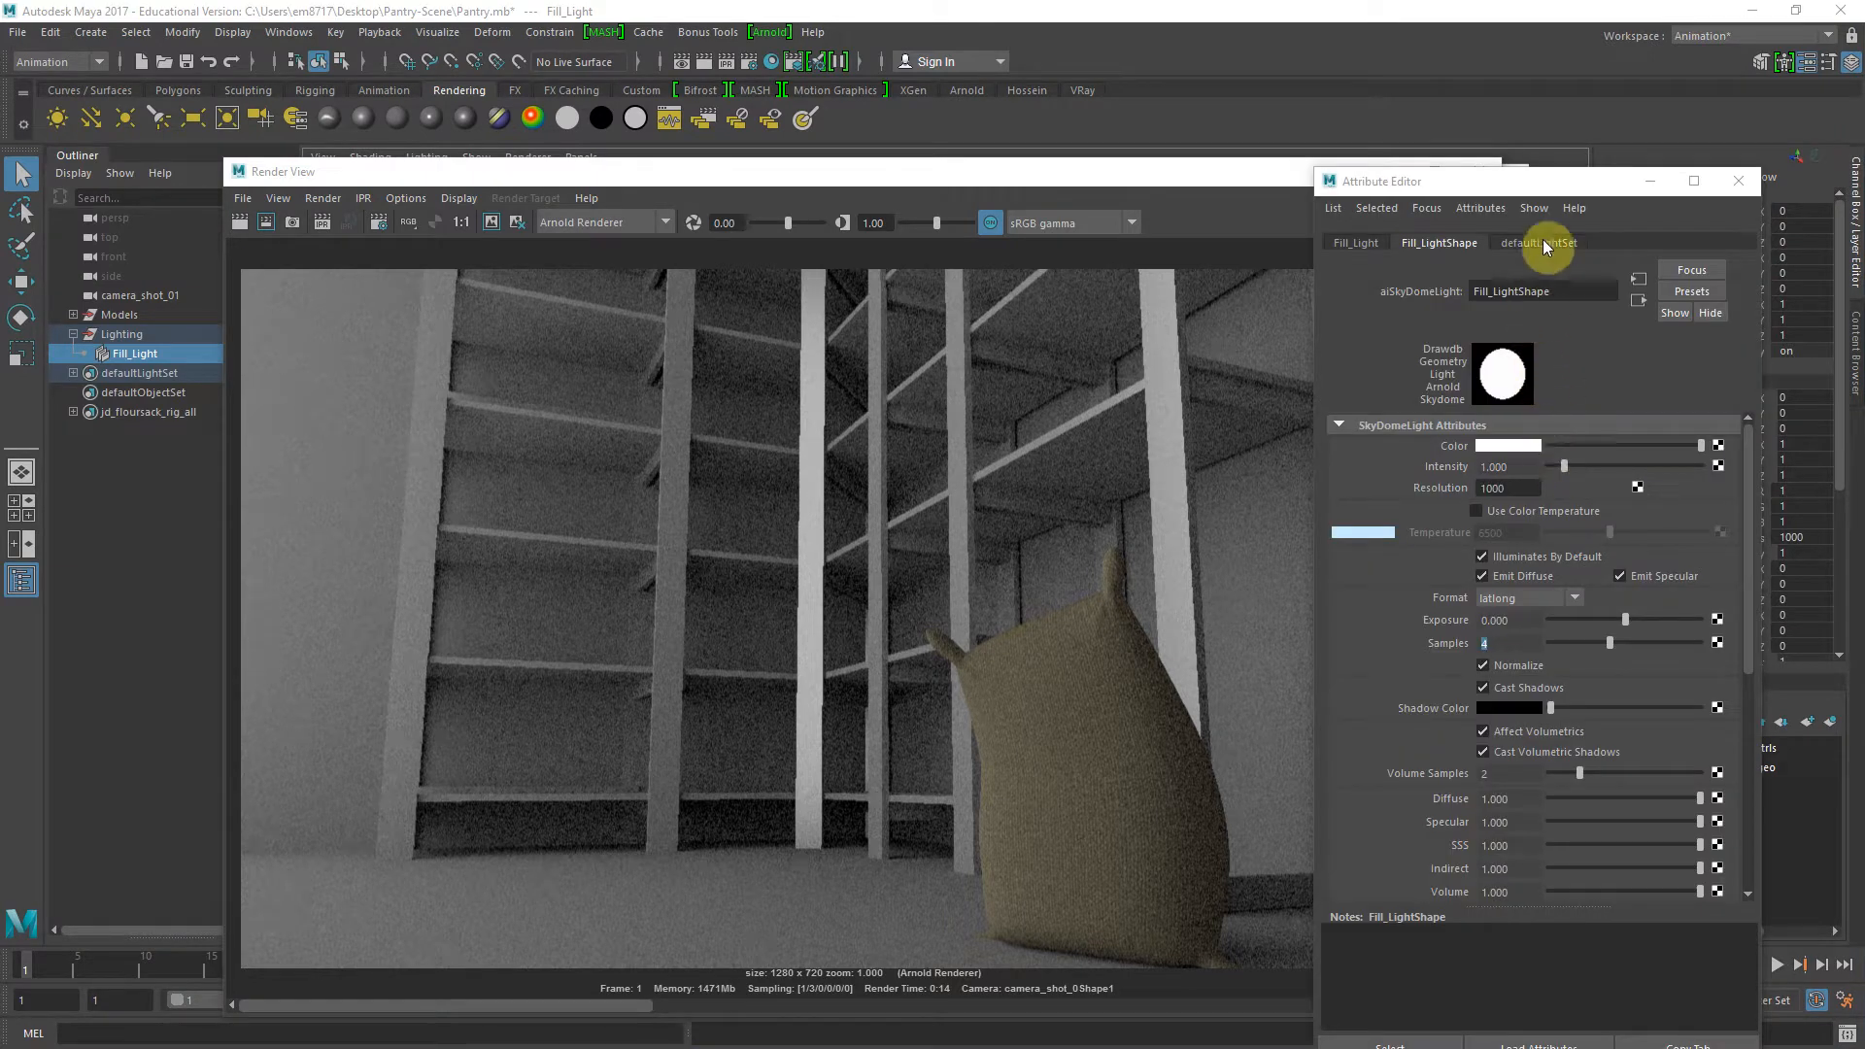
{"action": "left_click_drag", "start_coordinate": [1578, 190], "coordinate": [1575, 165]}
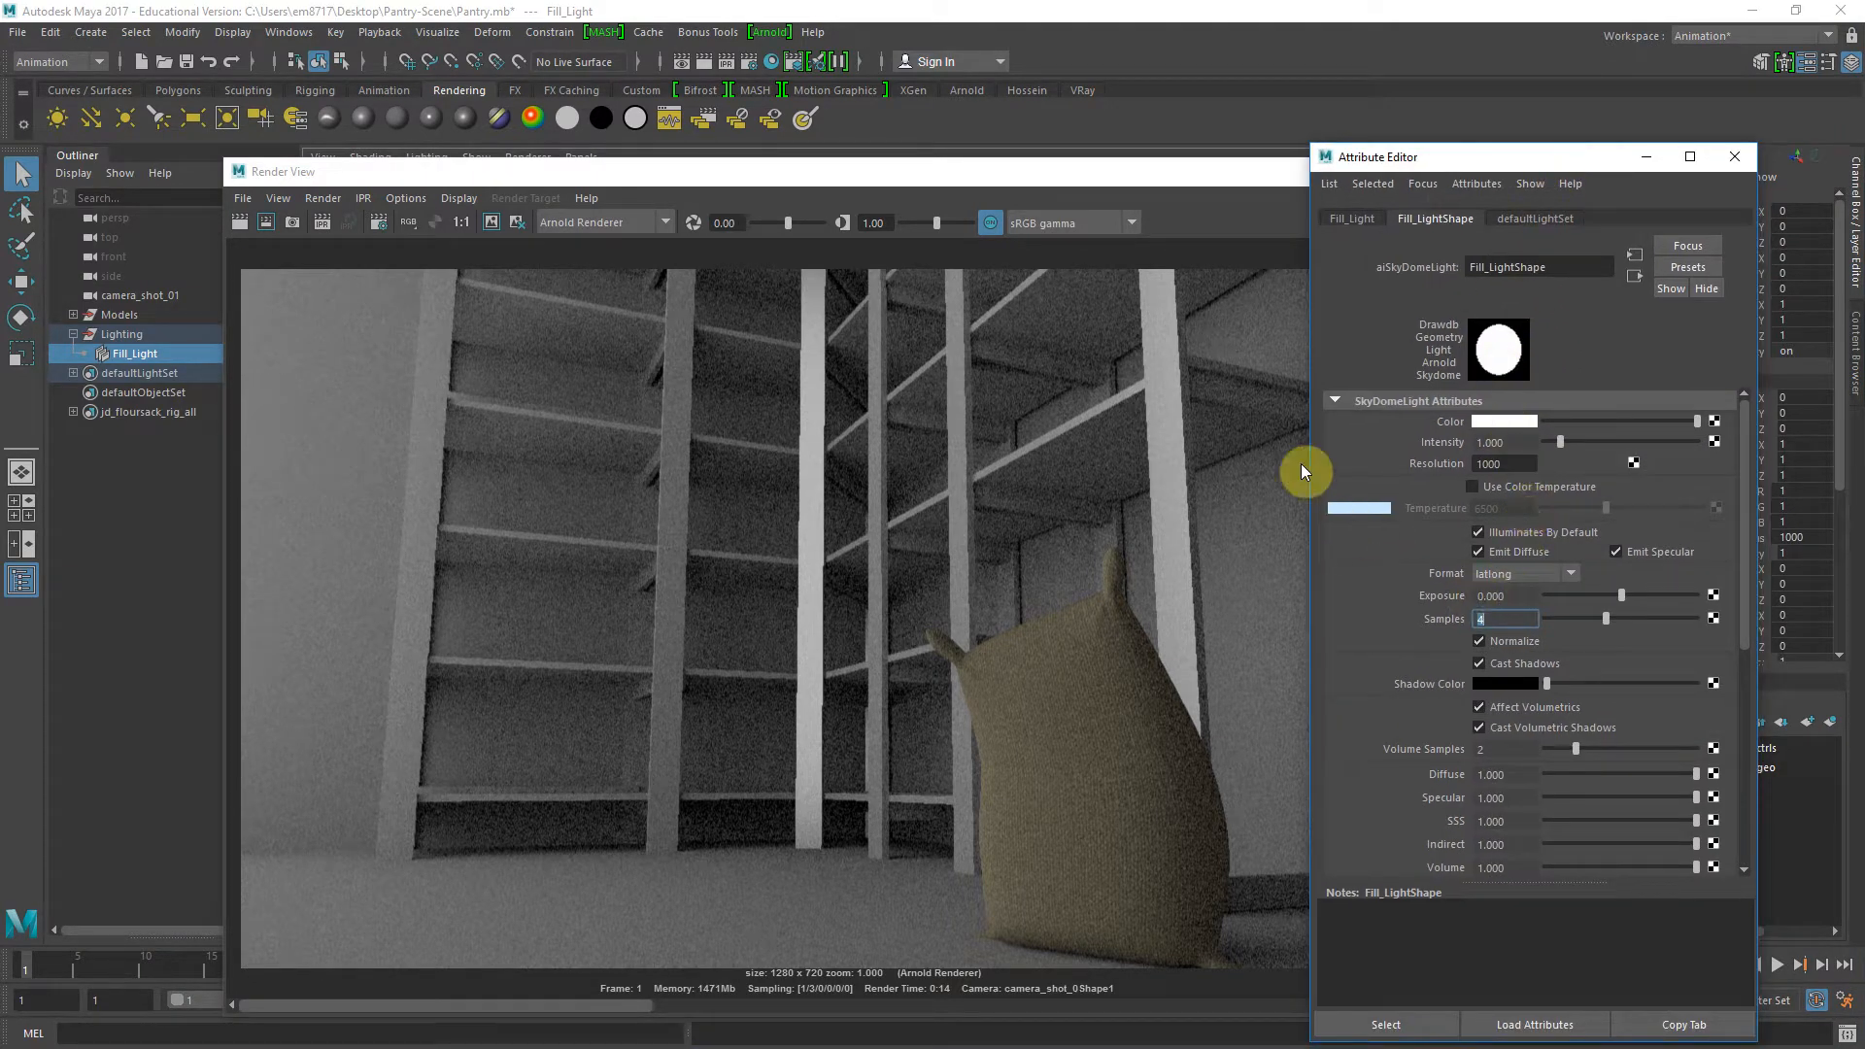
{"action": "left_click", "coordinate": [1515, 443]}
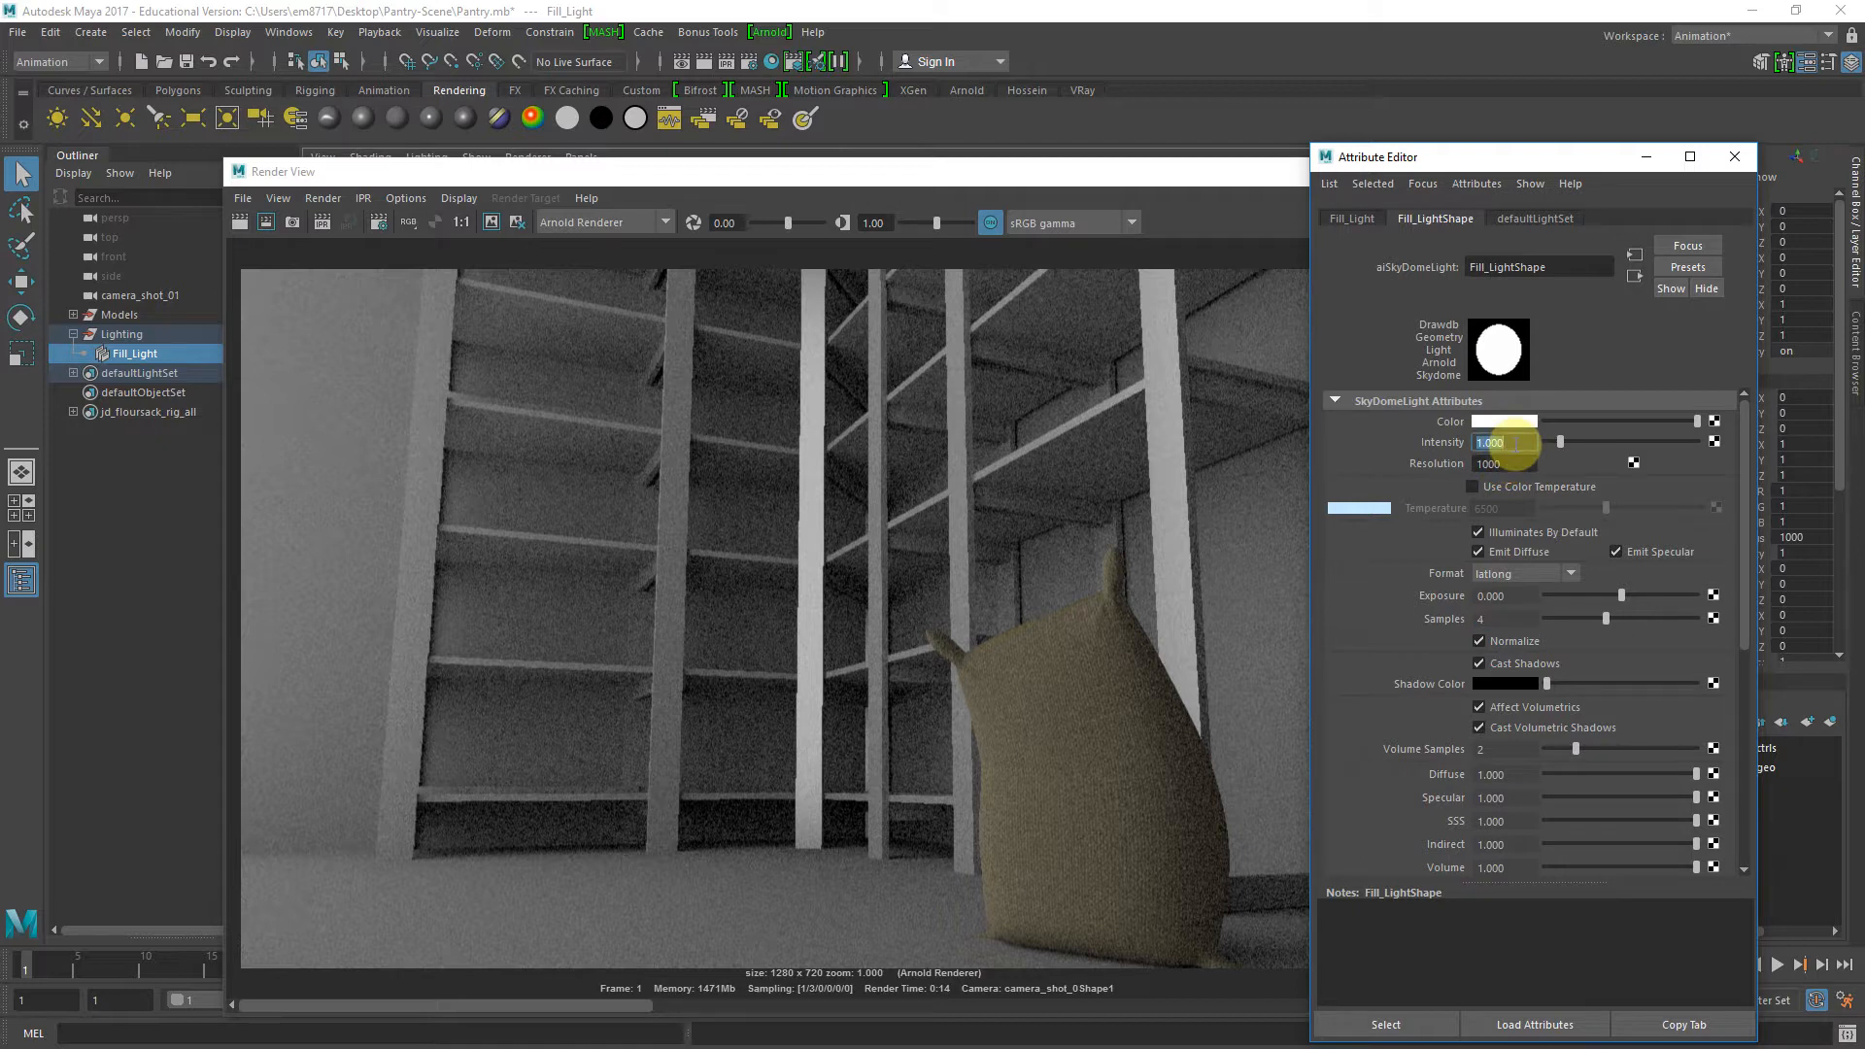
{"action": "key", "text": "Return"}
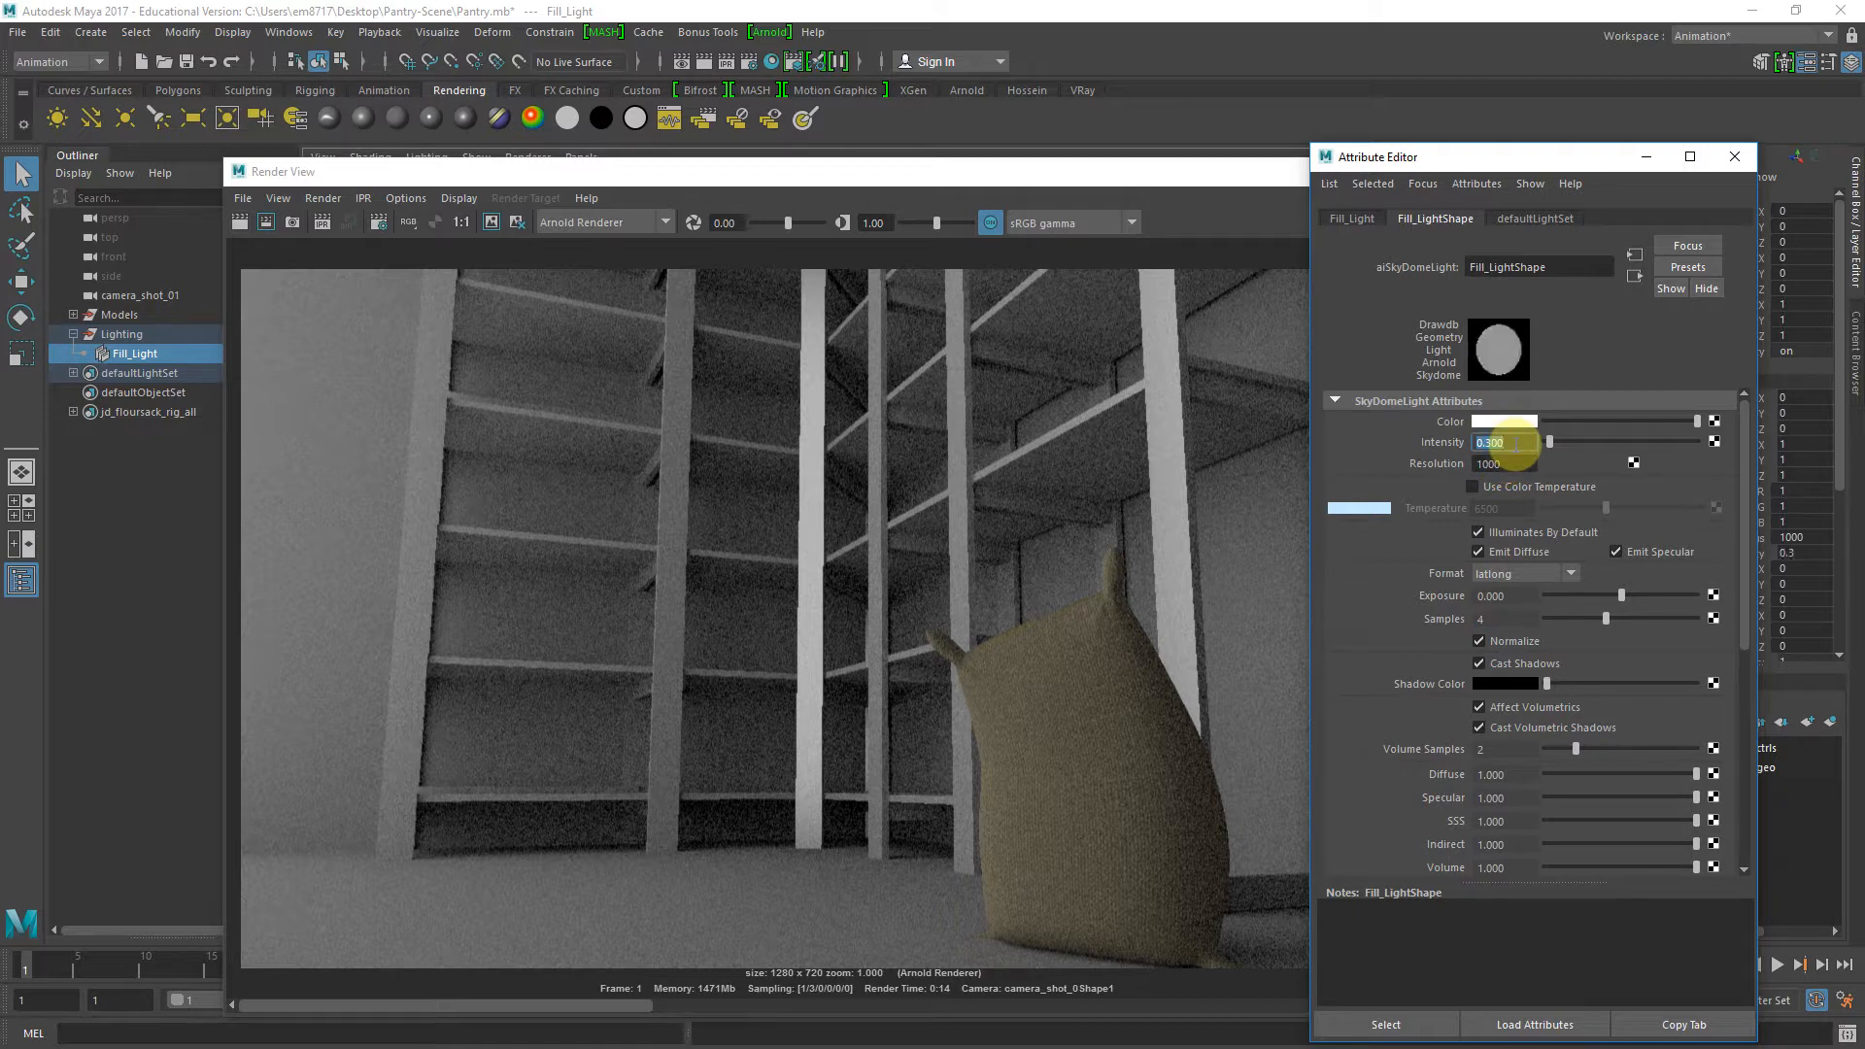
Change Fill_Light's colour from white to a light blue with a hue of about 226
{"action": "left_click", "coordinate": [1524, 423]}
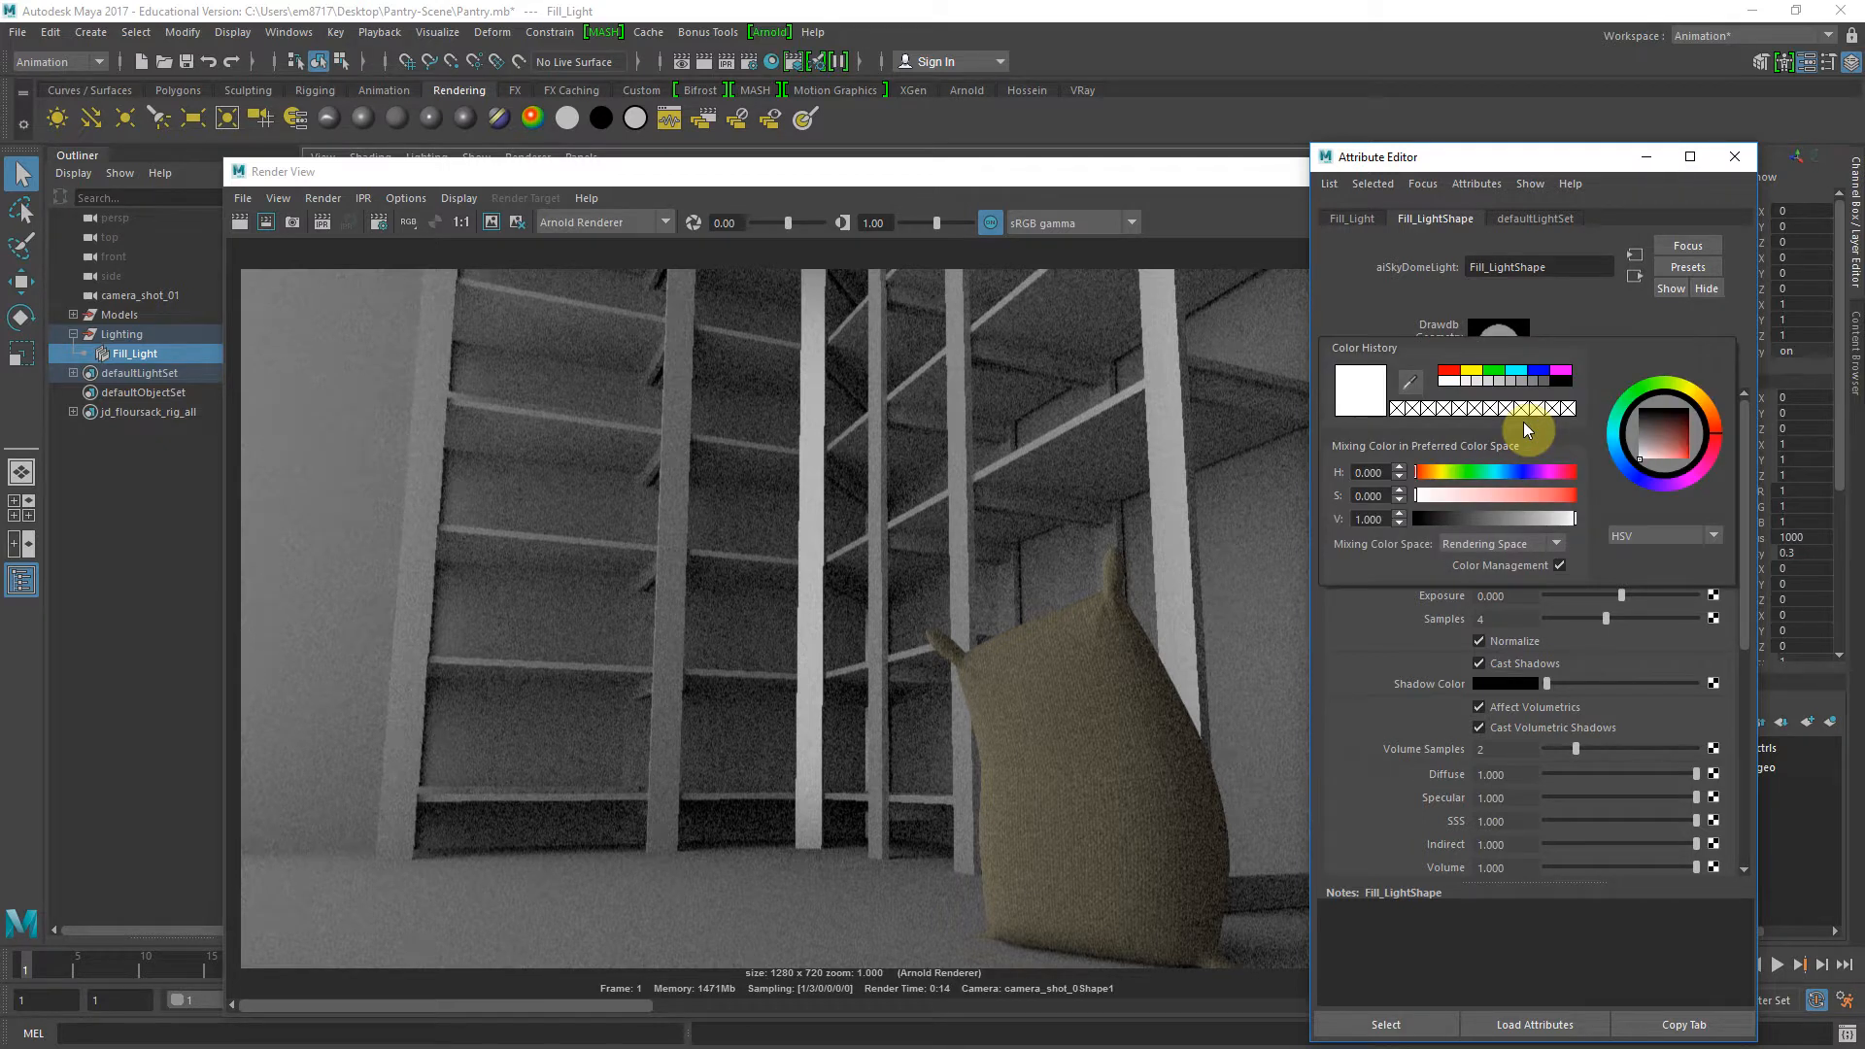
{"action": "left_click", "coordinate": [1537, 374]}
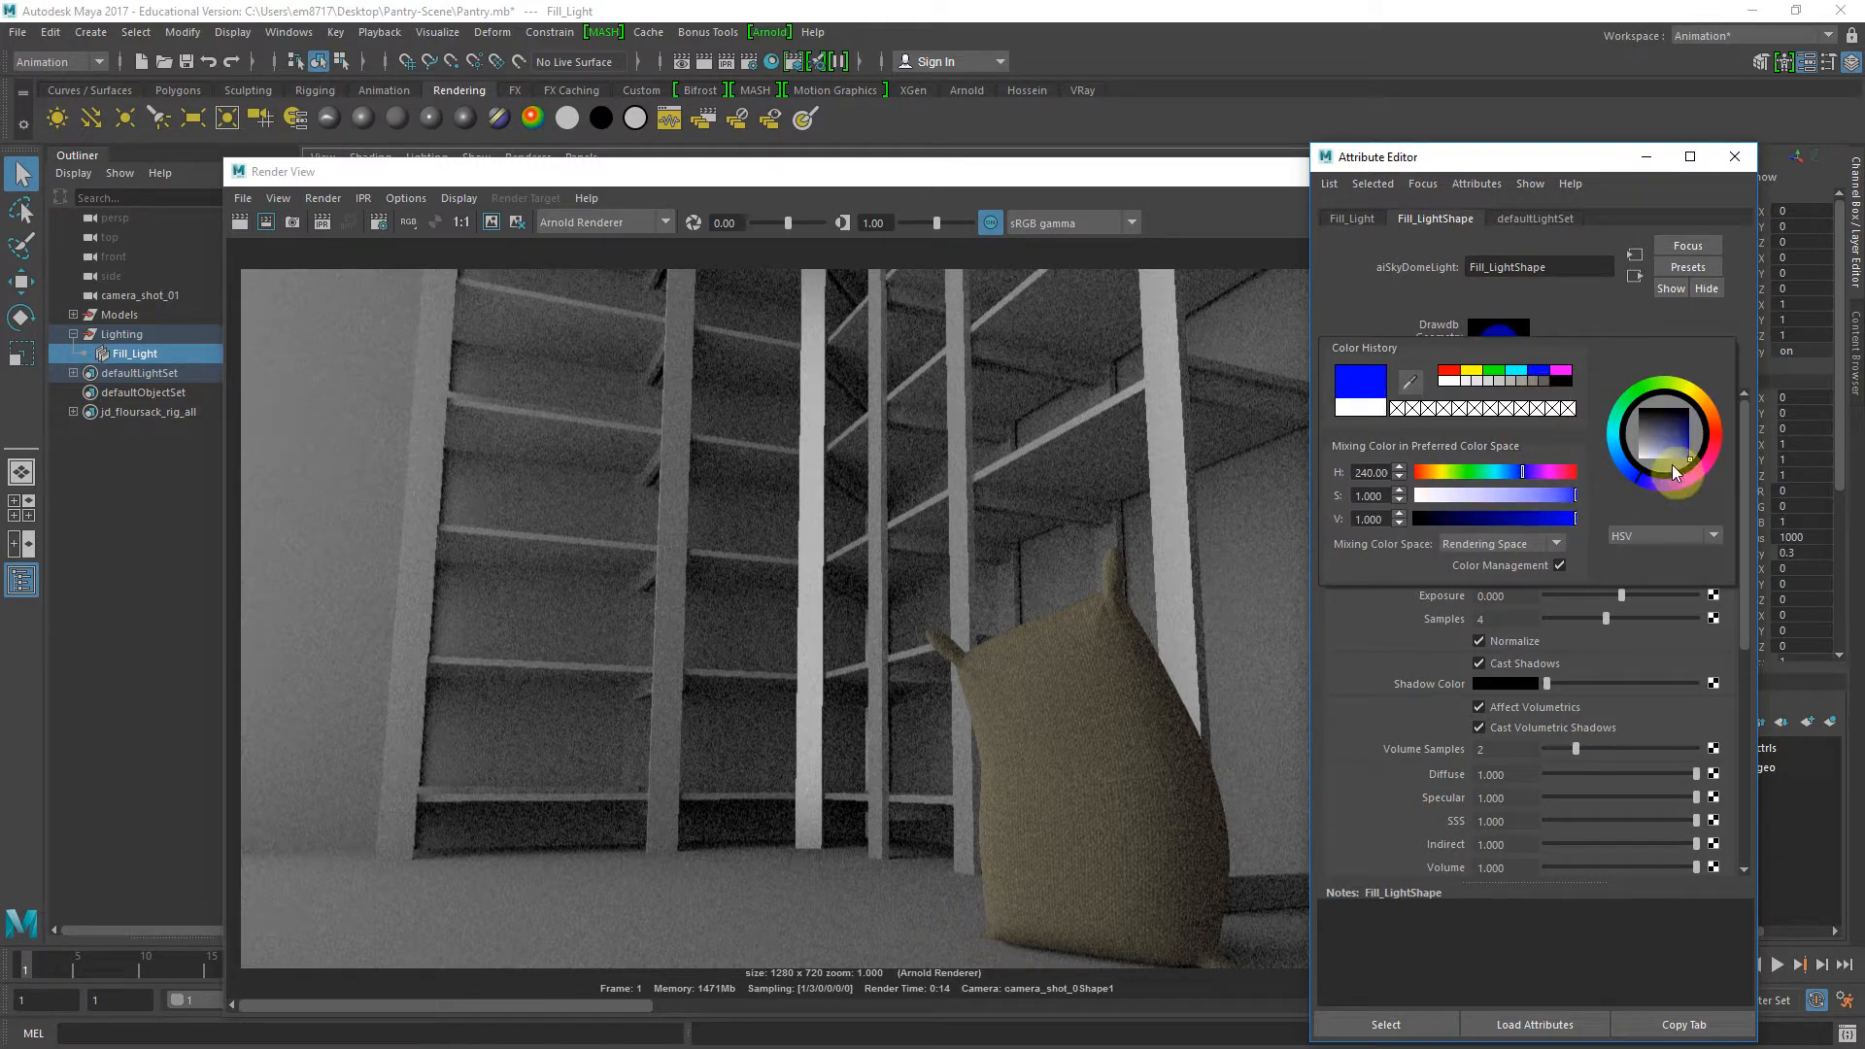
{"action": "left_click", "coordinate": [1551, 494]}
{"action": "left_click_drag", "start_coordinate": [1523, 472], "coordinate": [1510, 474]}
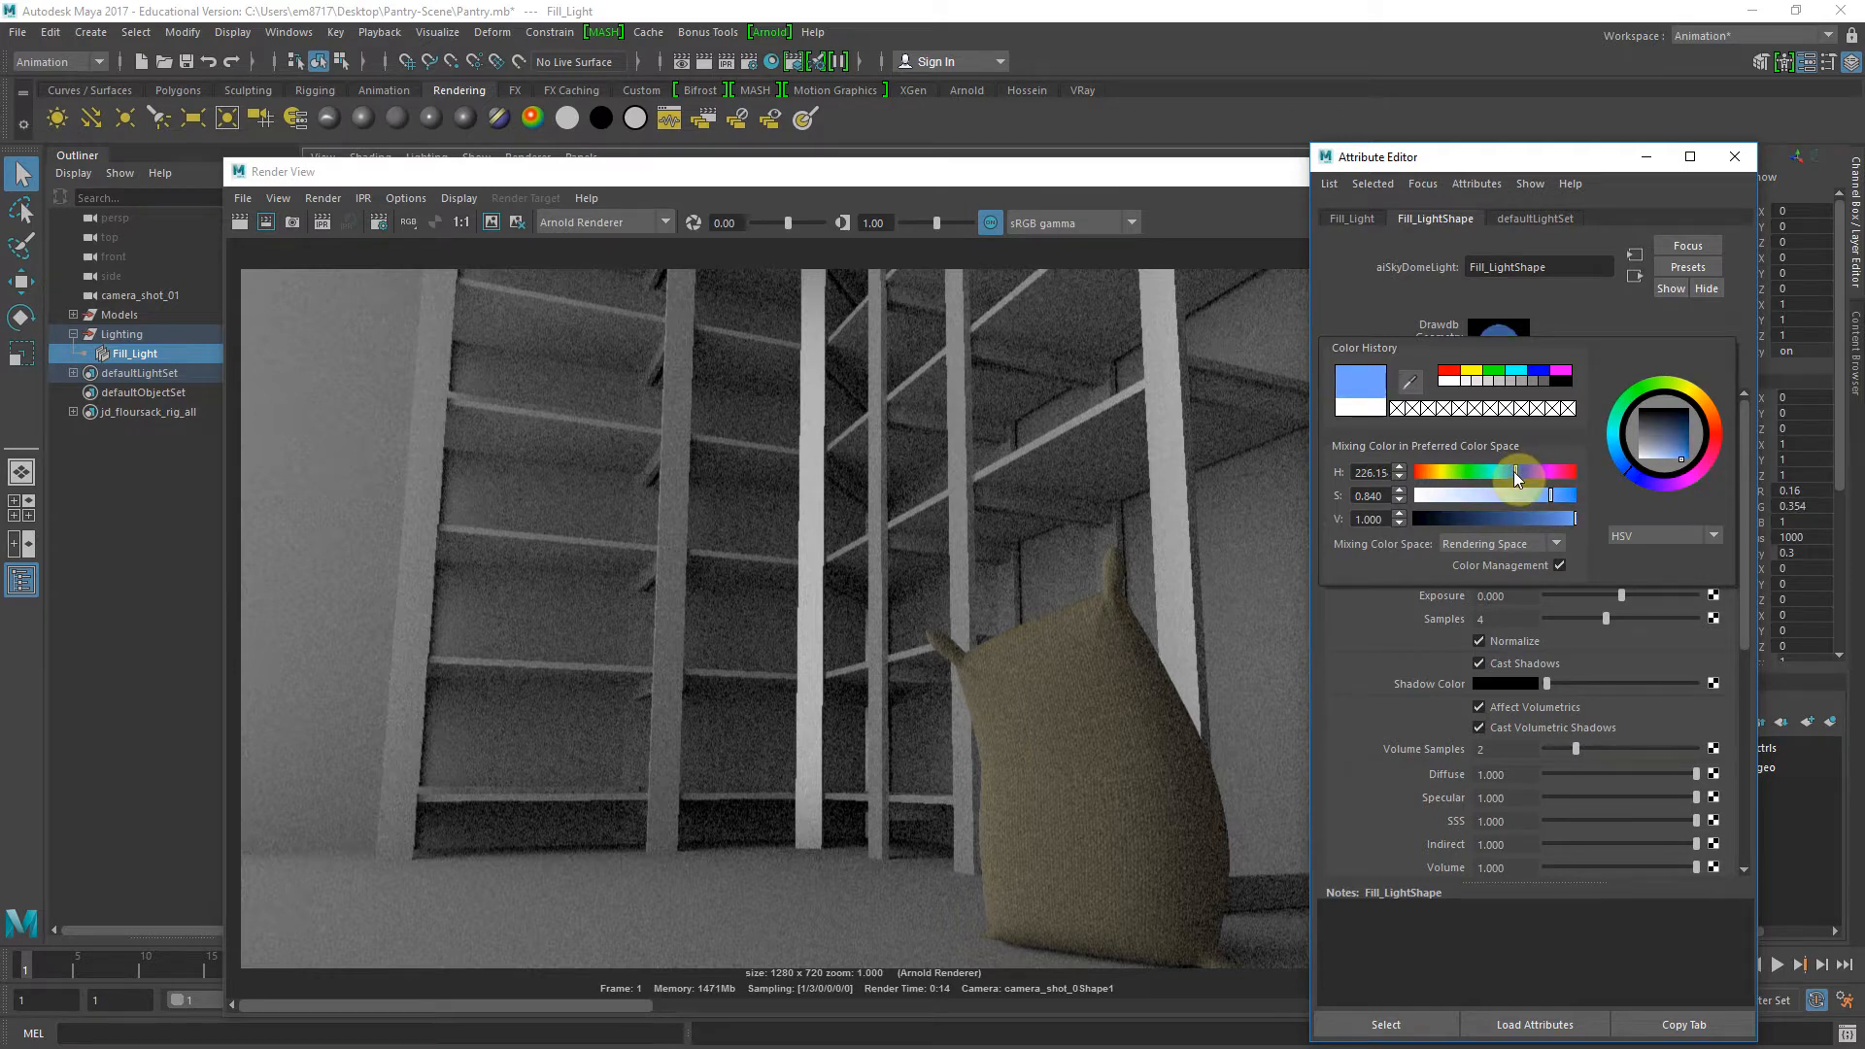
Set Fill_Light's intensity to 0.25 and render the camera_shot_01 frame
{"action": "left_click", "coordinate": [1529, 422]}
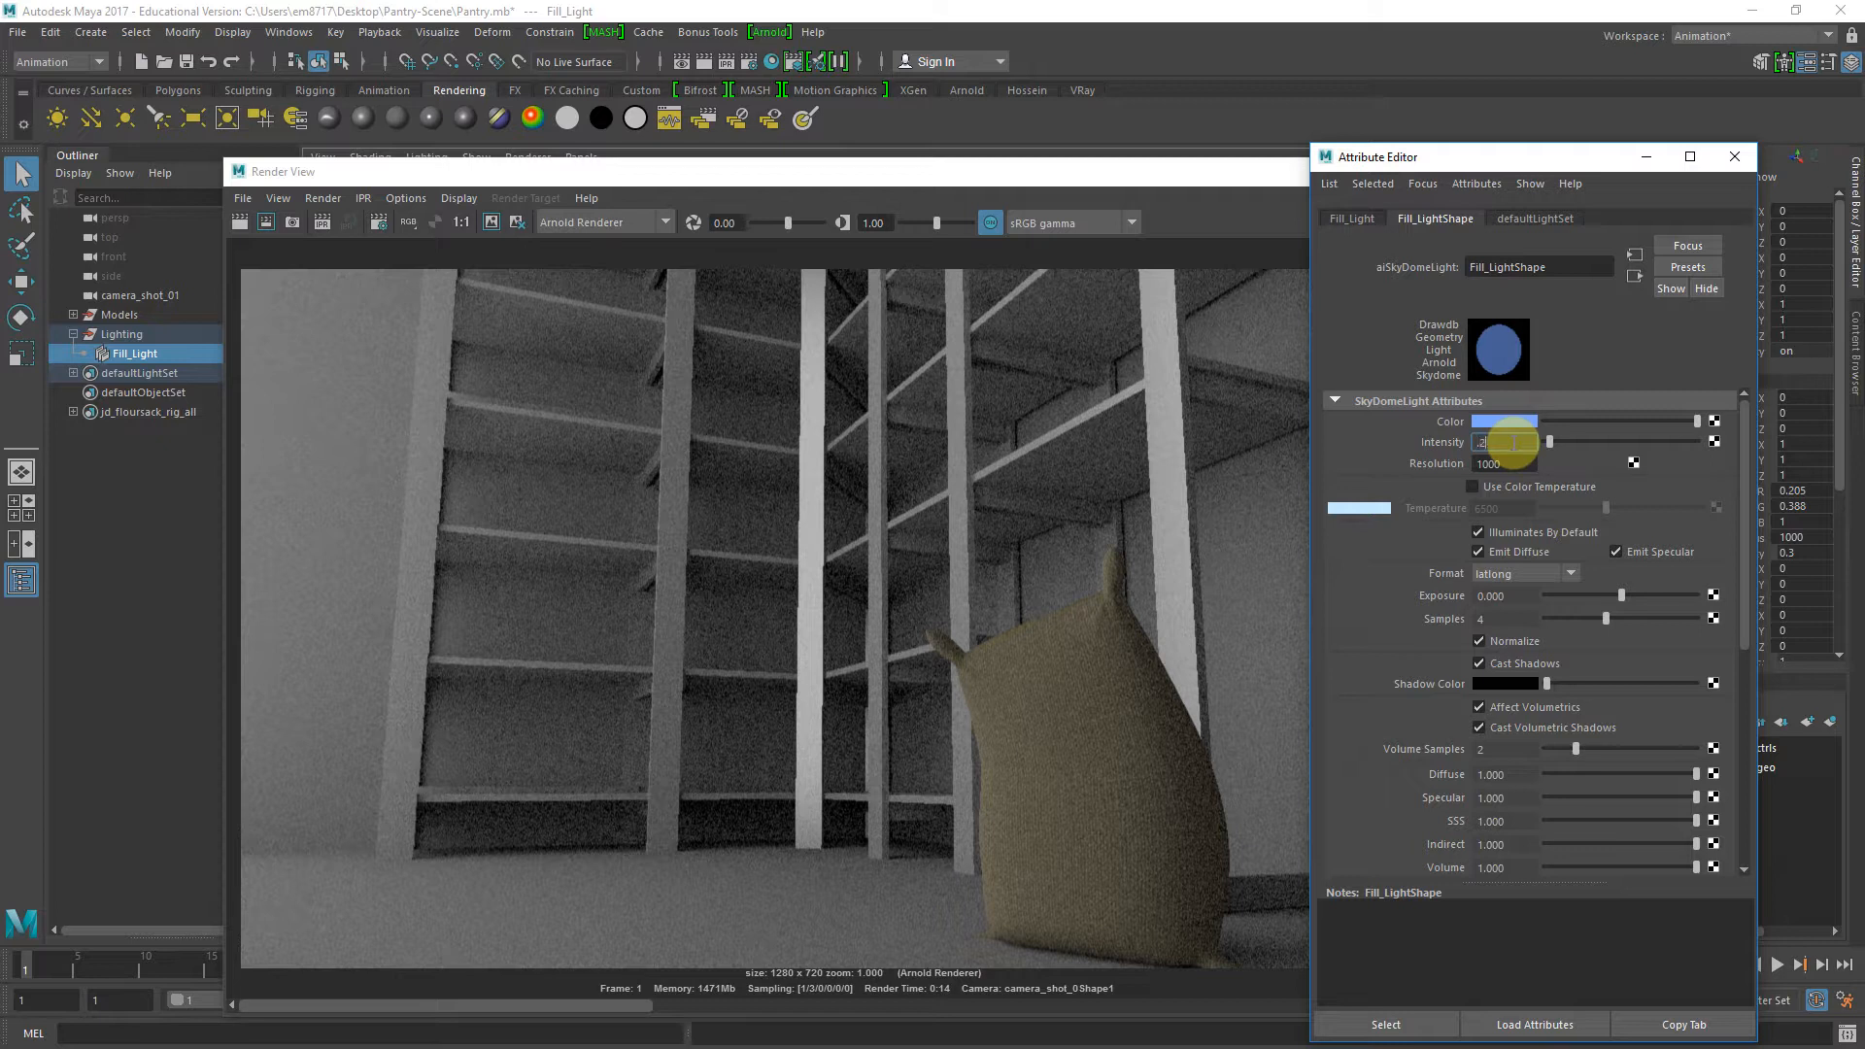
{"action": "left_click", "coordinate": [1148, 175]}
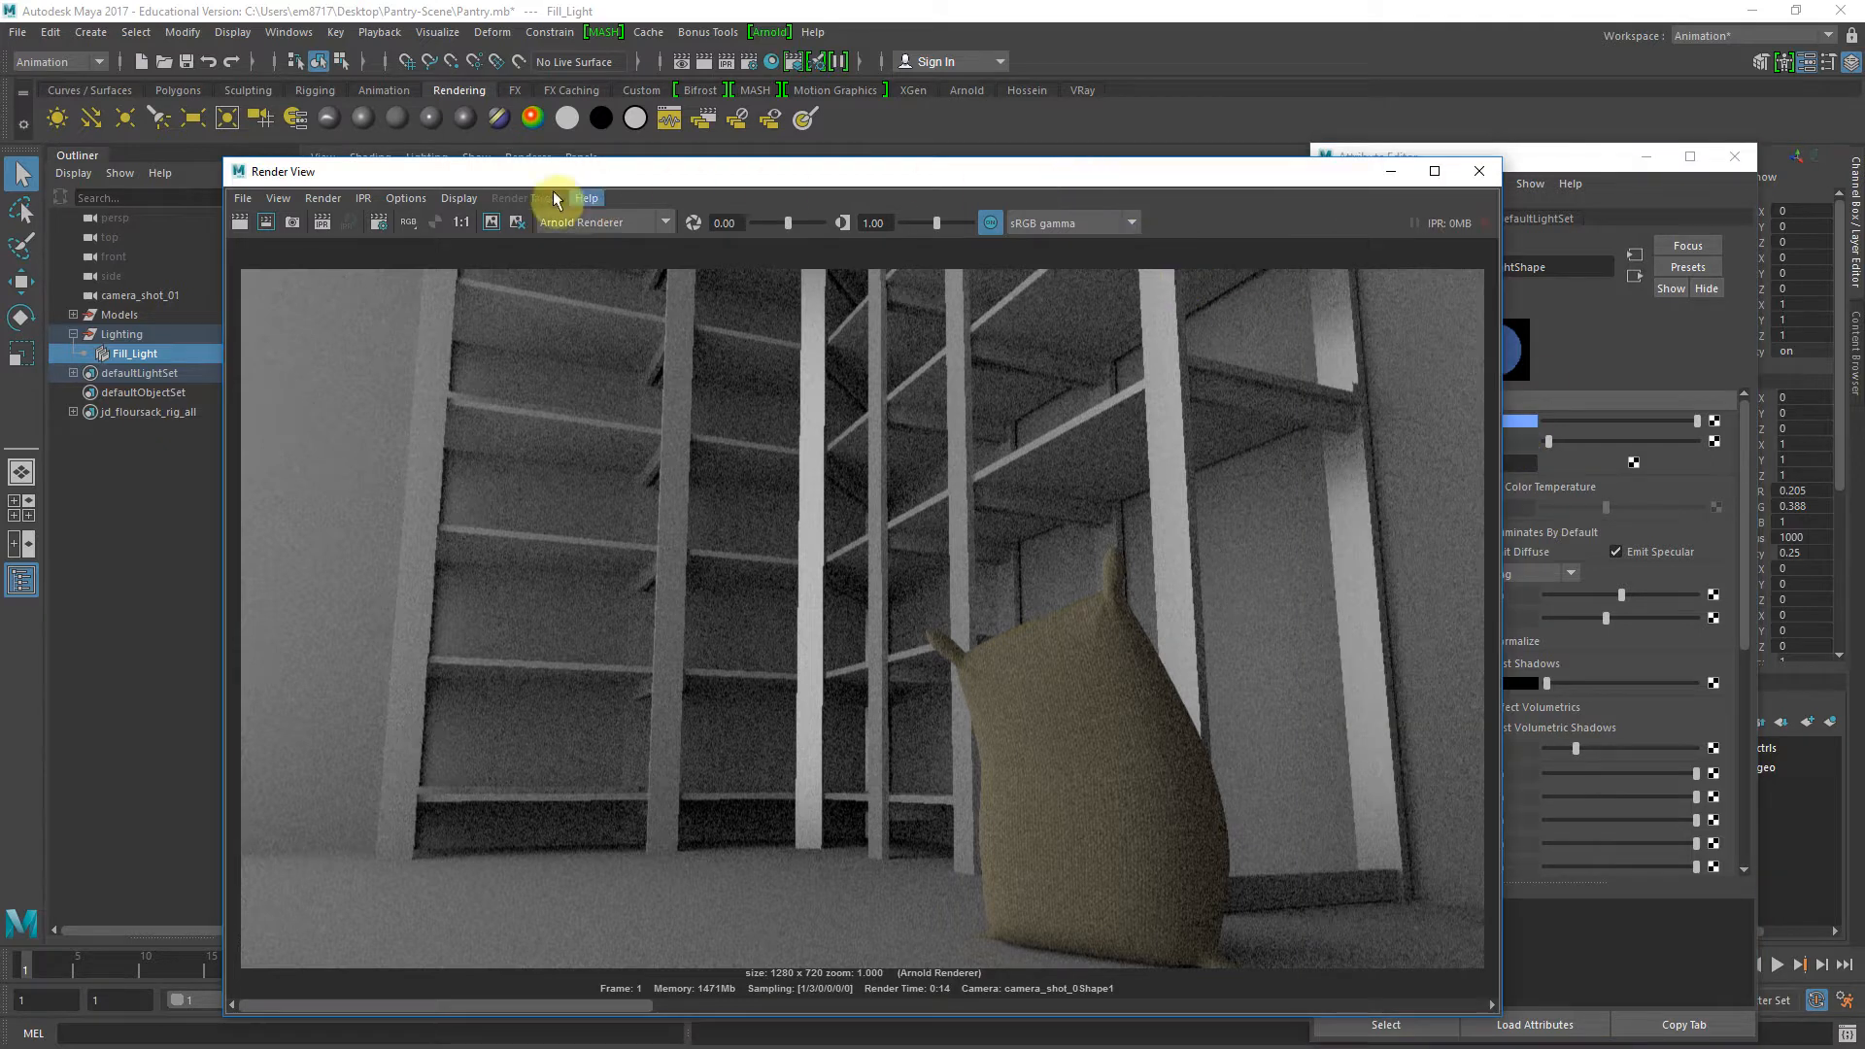
{"action": "left_click", "coordinate": [240, 224]}
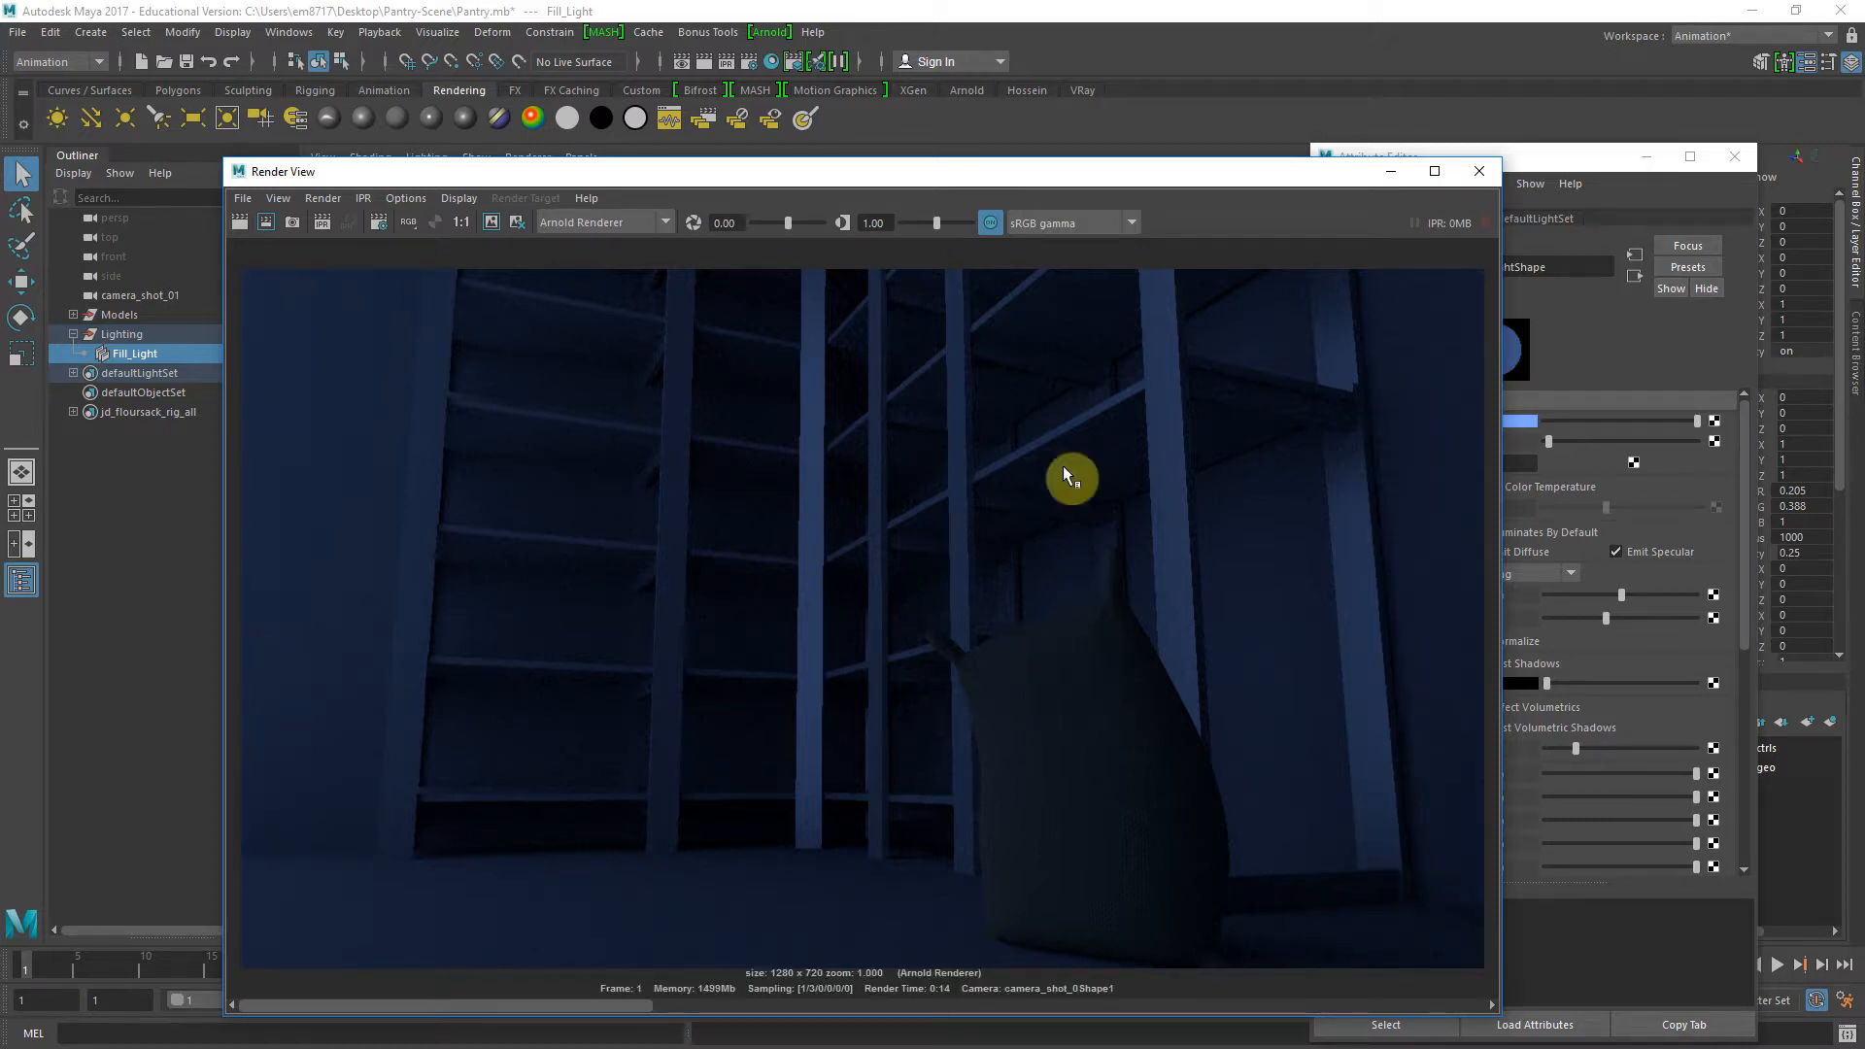
Move the Render View up slightly, set Fill_Light's intensity to 0.4 and render the frame again
{"action": "left_click_drag", "start_coordinate": [1084, 174], "coordinate": [1100, 136]}
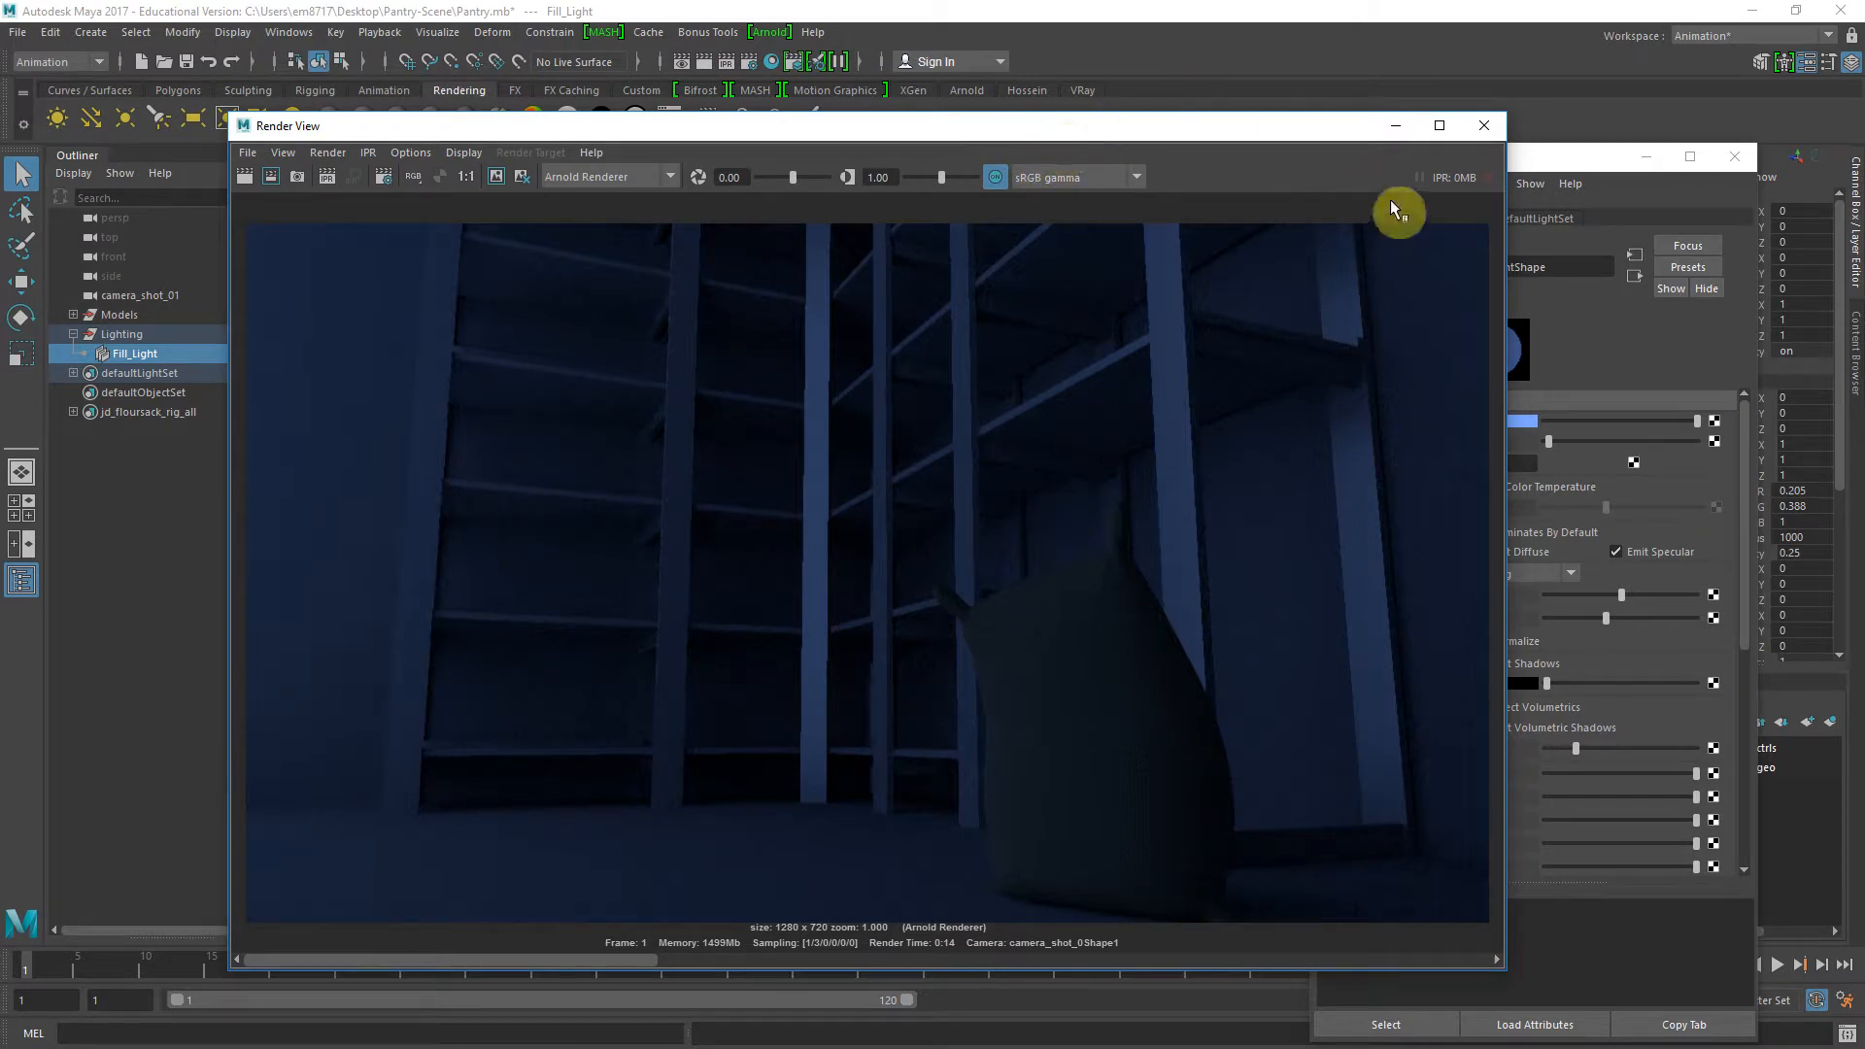
{"action": "left_click", "coordinate": [1525, 442]}
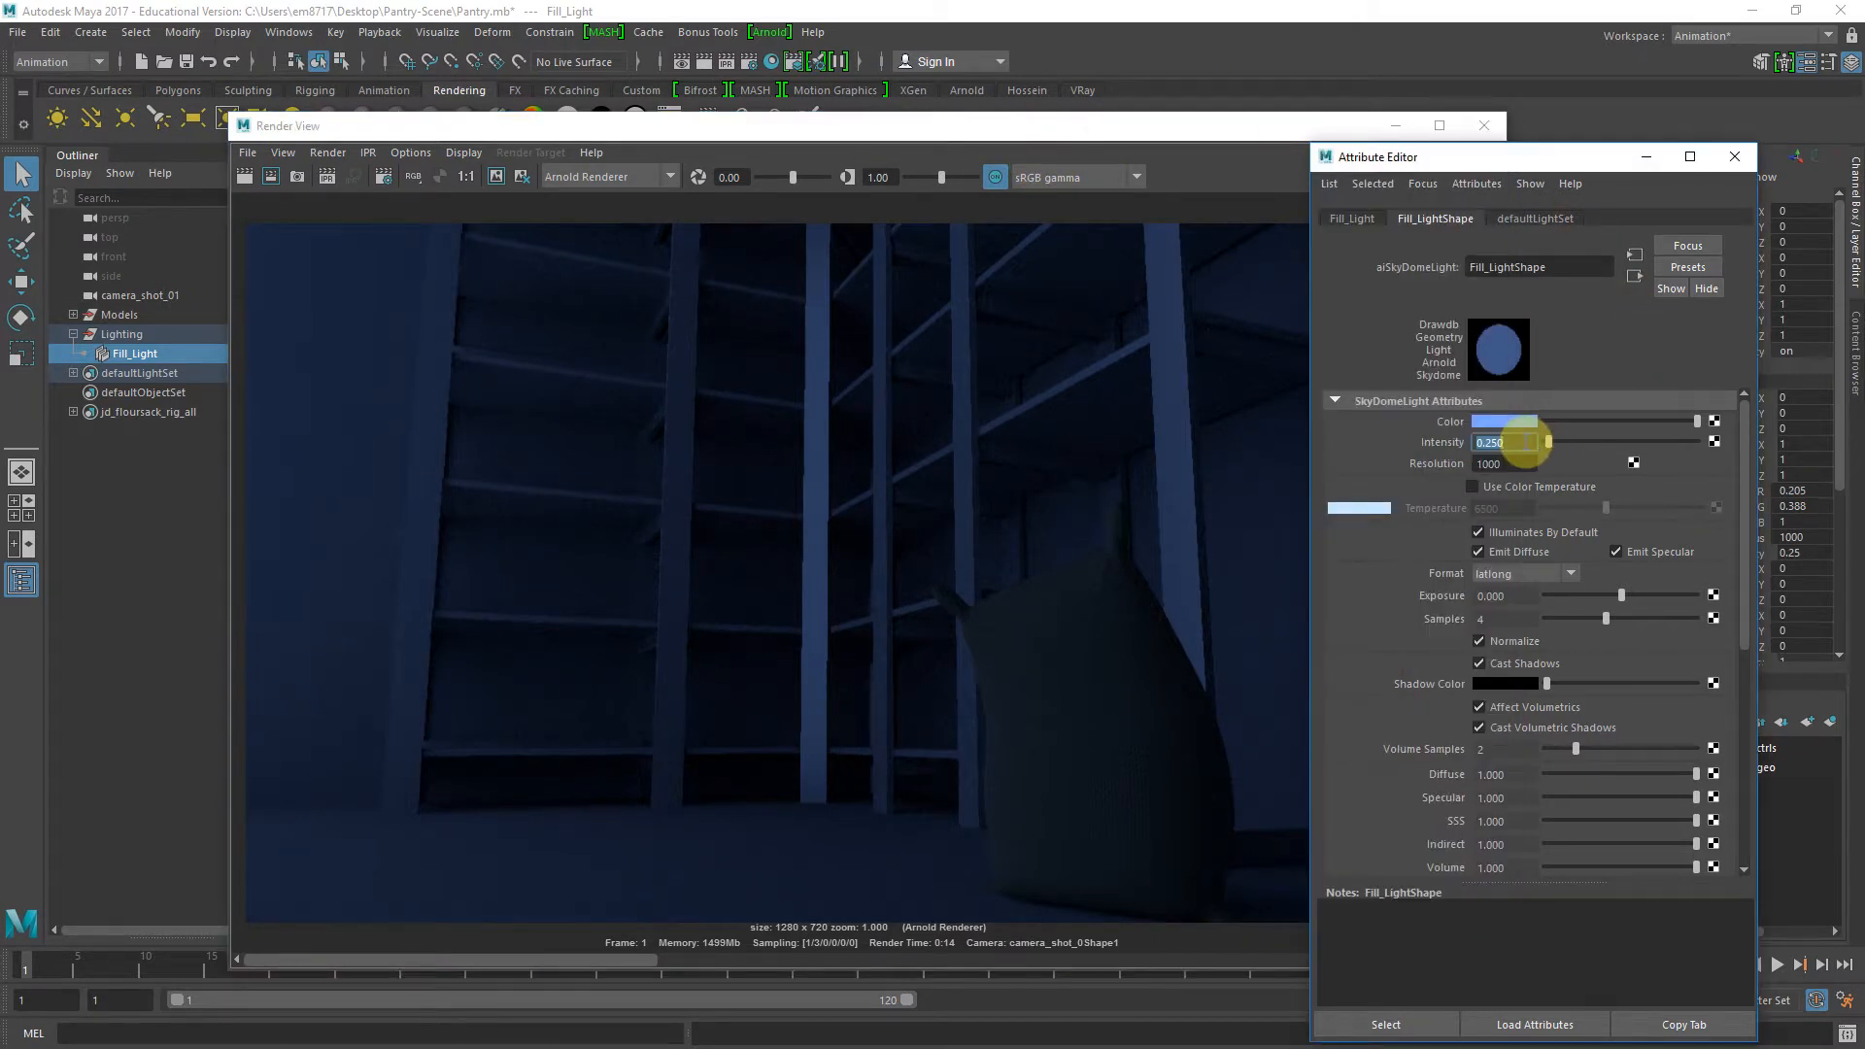
{"action": "type", "text": ".4"}
{"action": "key", "text": "Return"}
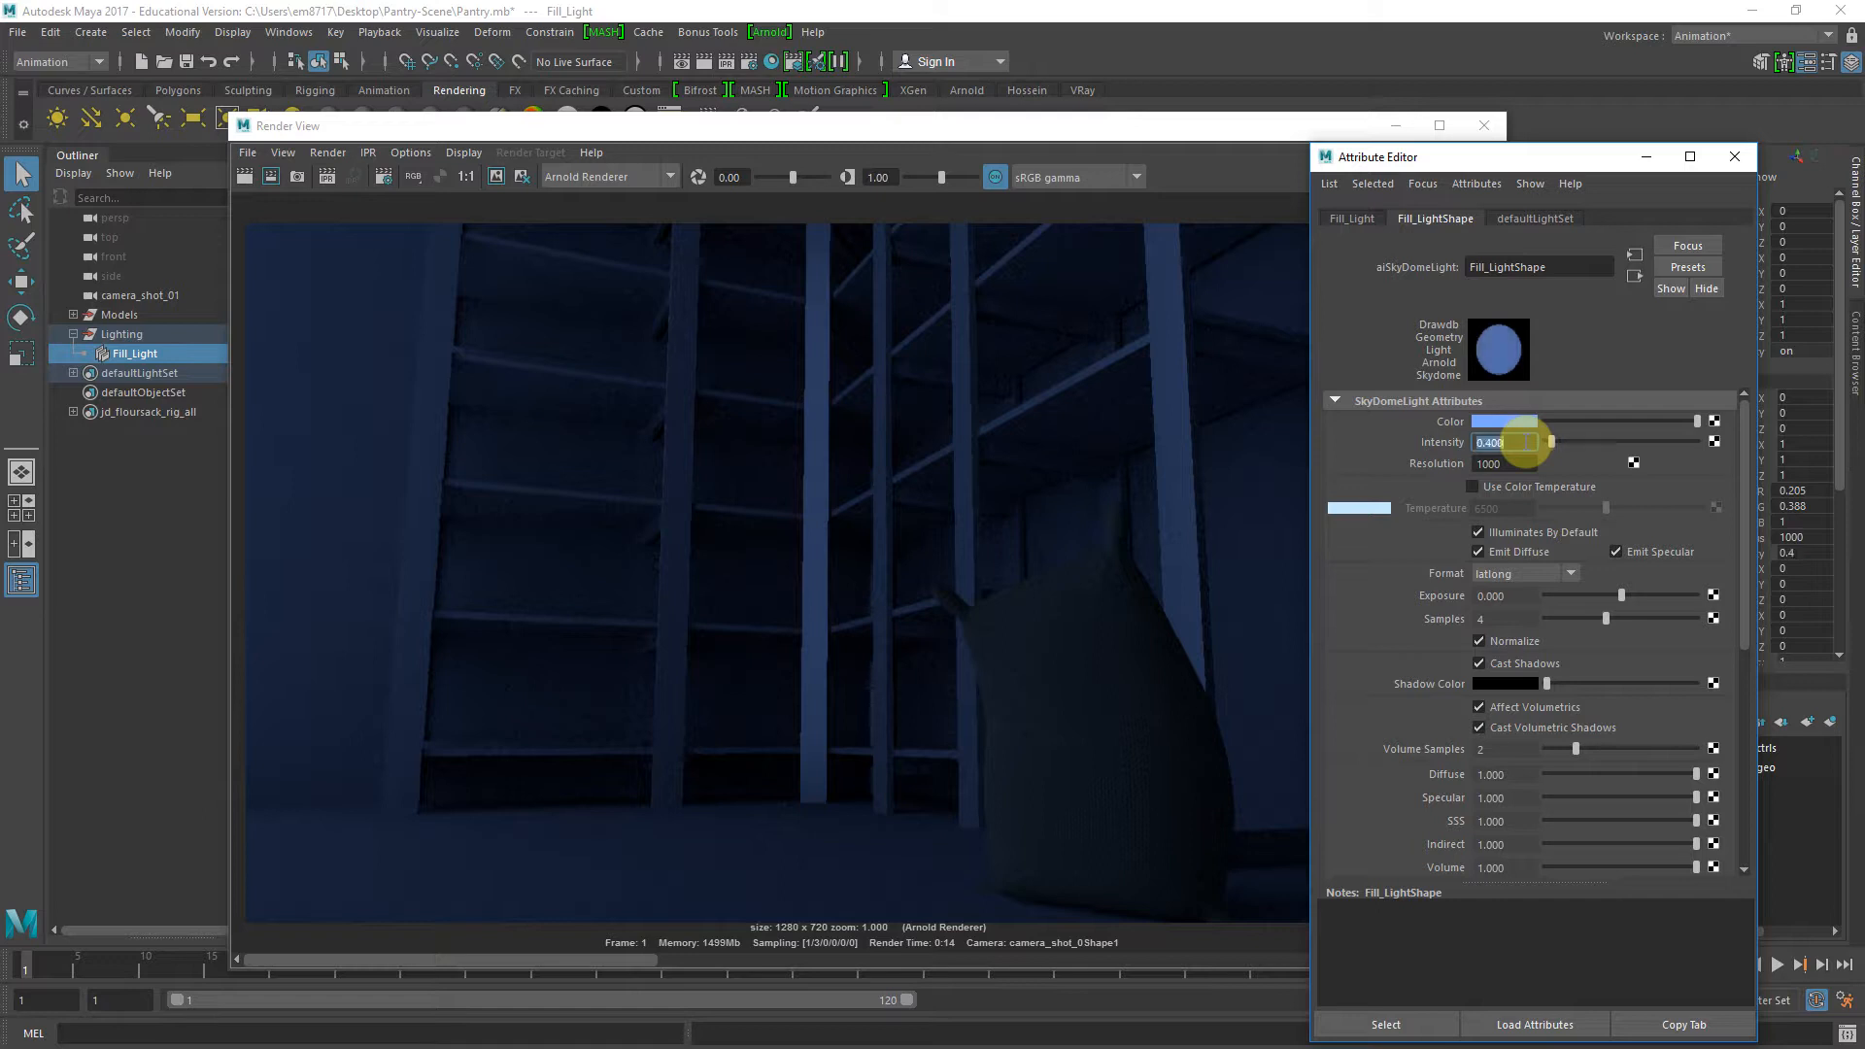
{"action": "left_click", "coordinate": [320, 243]}
{"action": "left_click", "coordinate": [244, 176]}
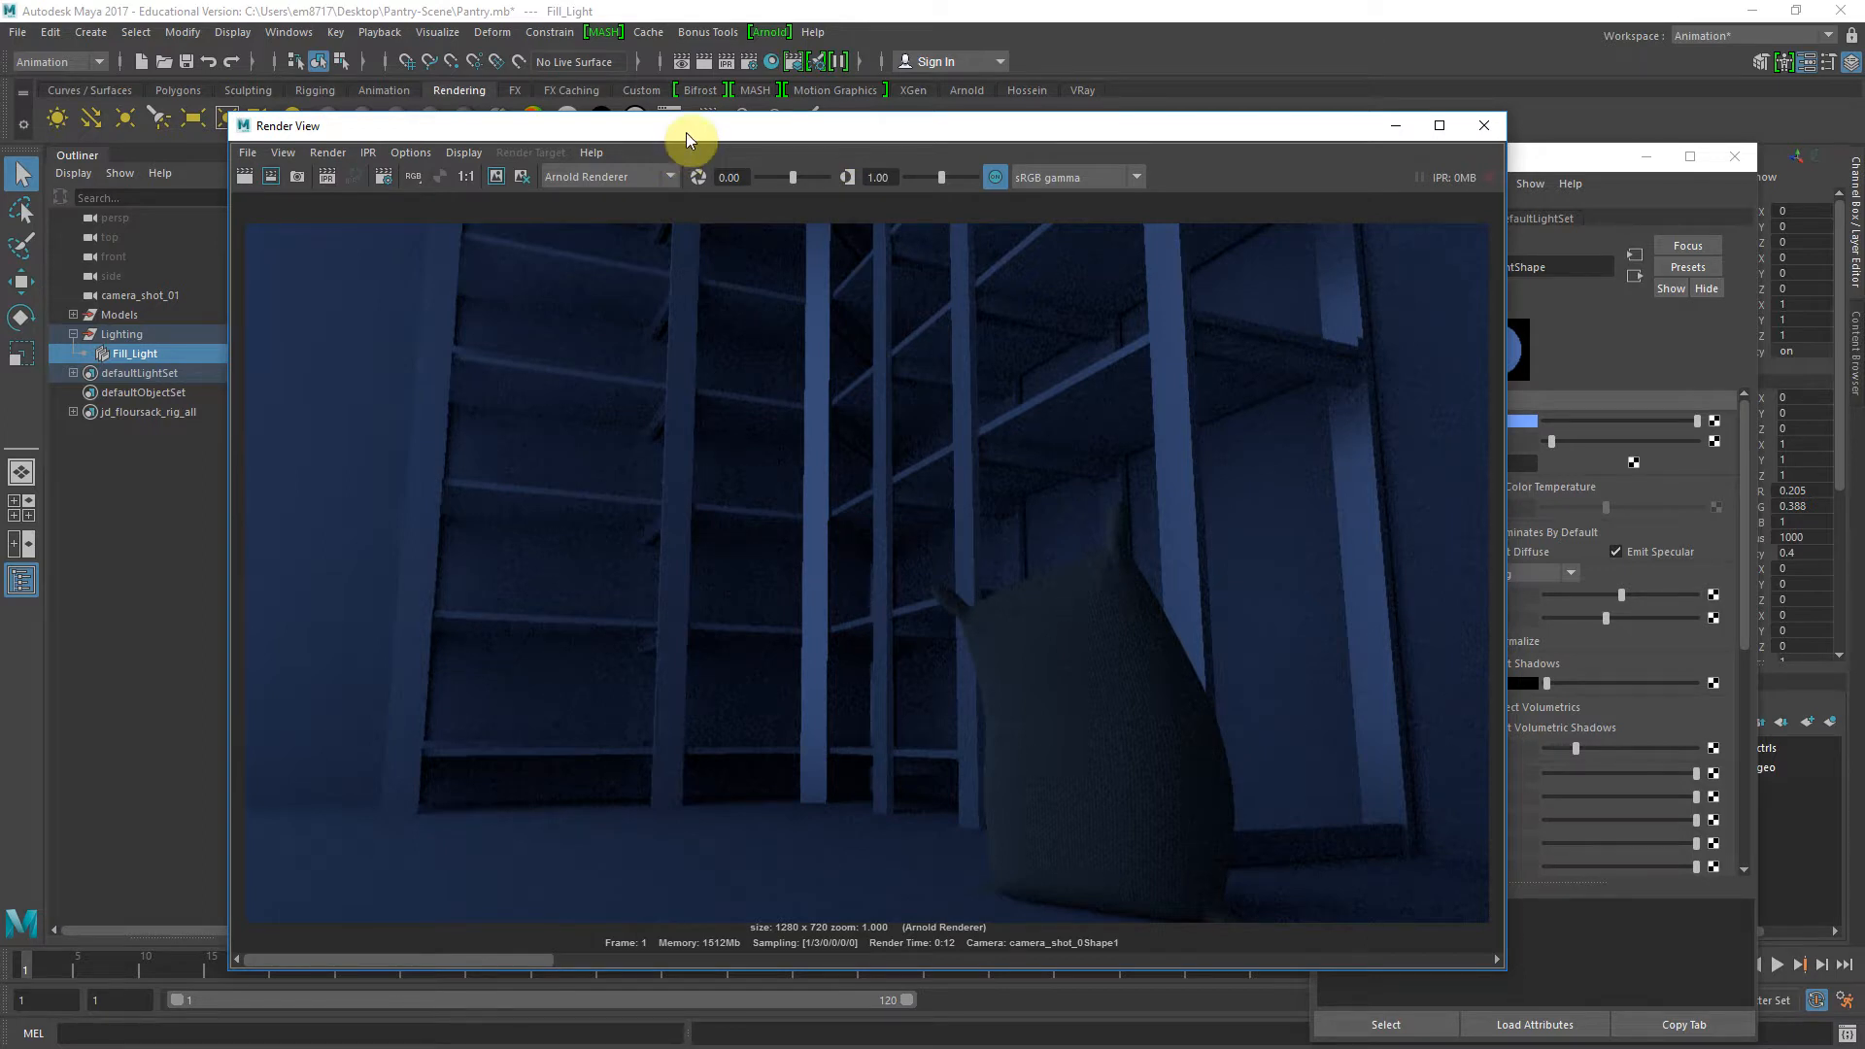
Minimise the Render View and Attribute Editor and add an Arnold area light to the scene
{"action": "left_click", "coordinate": [1394, 131]}
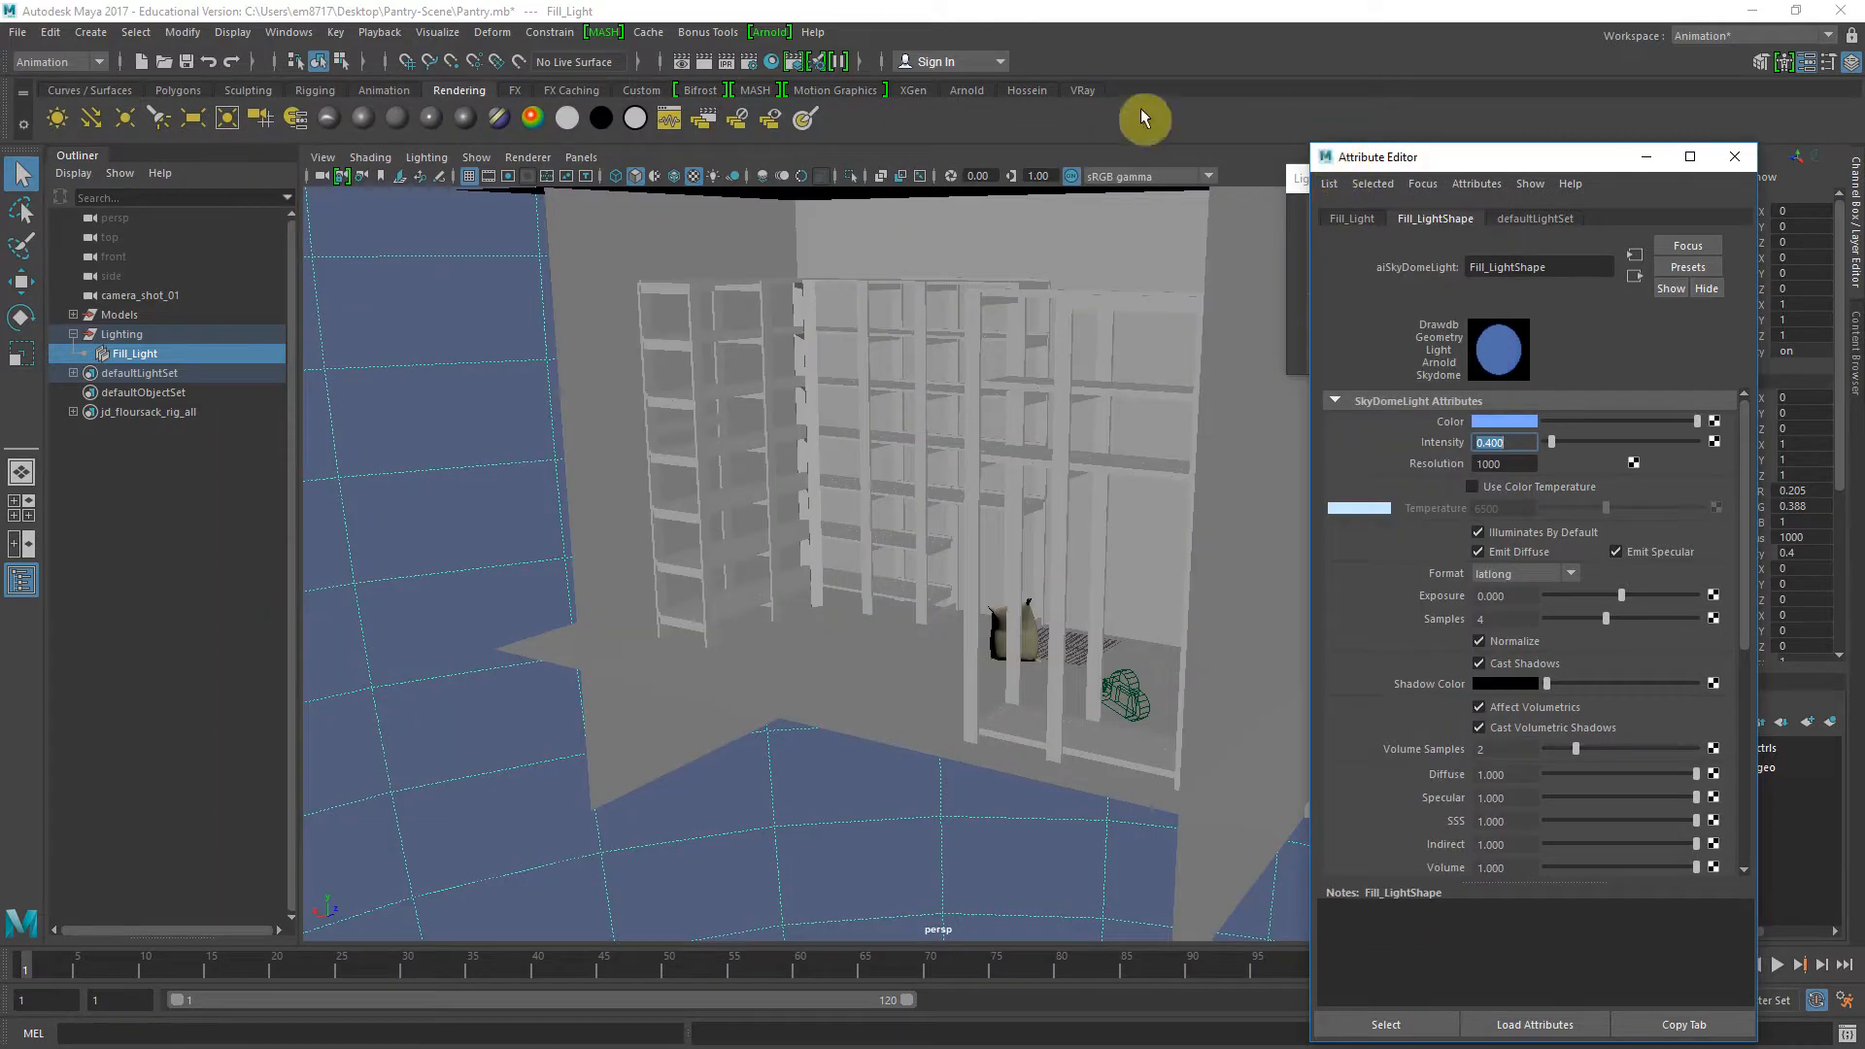
{"action": "left_click", "coordinate": [1645, 157]}
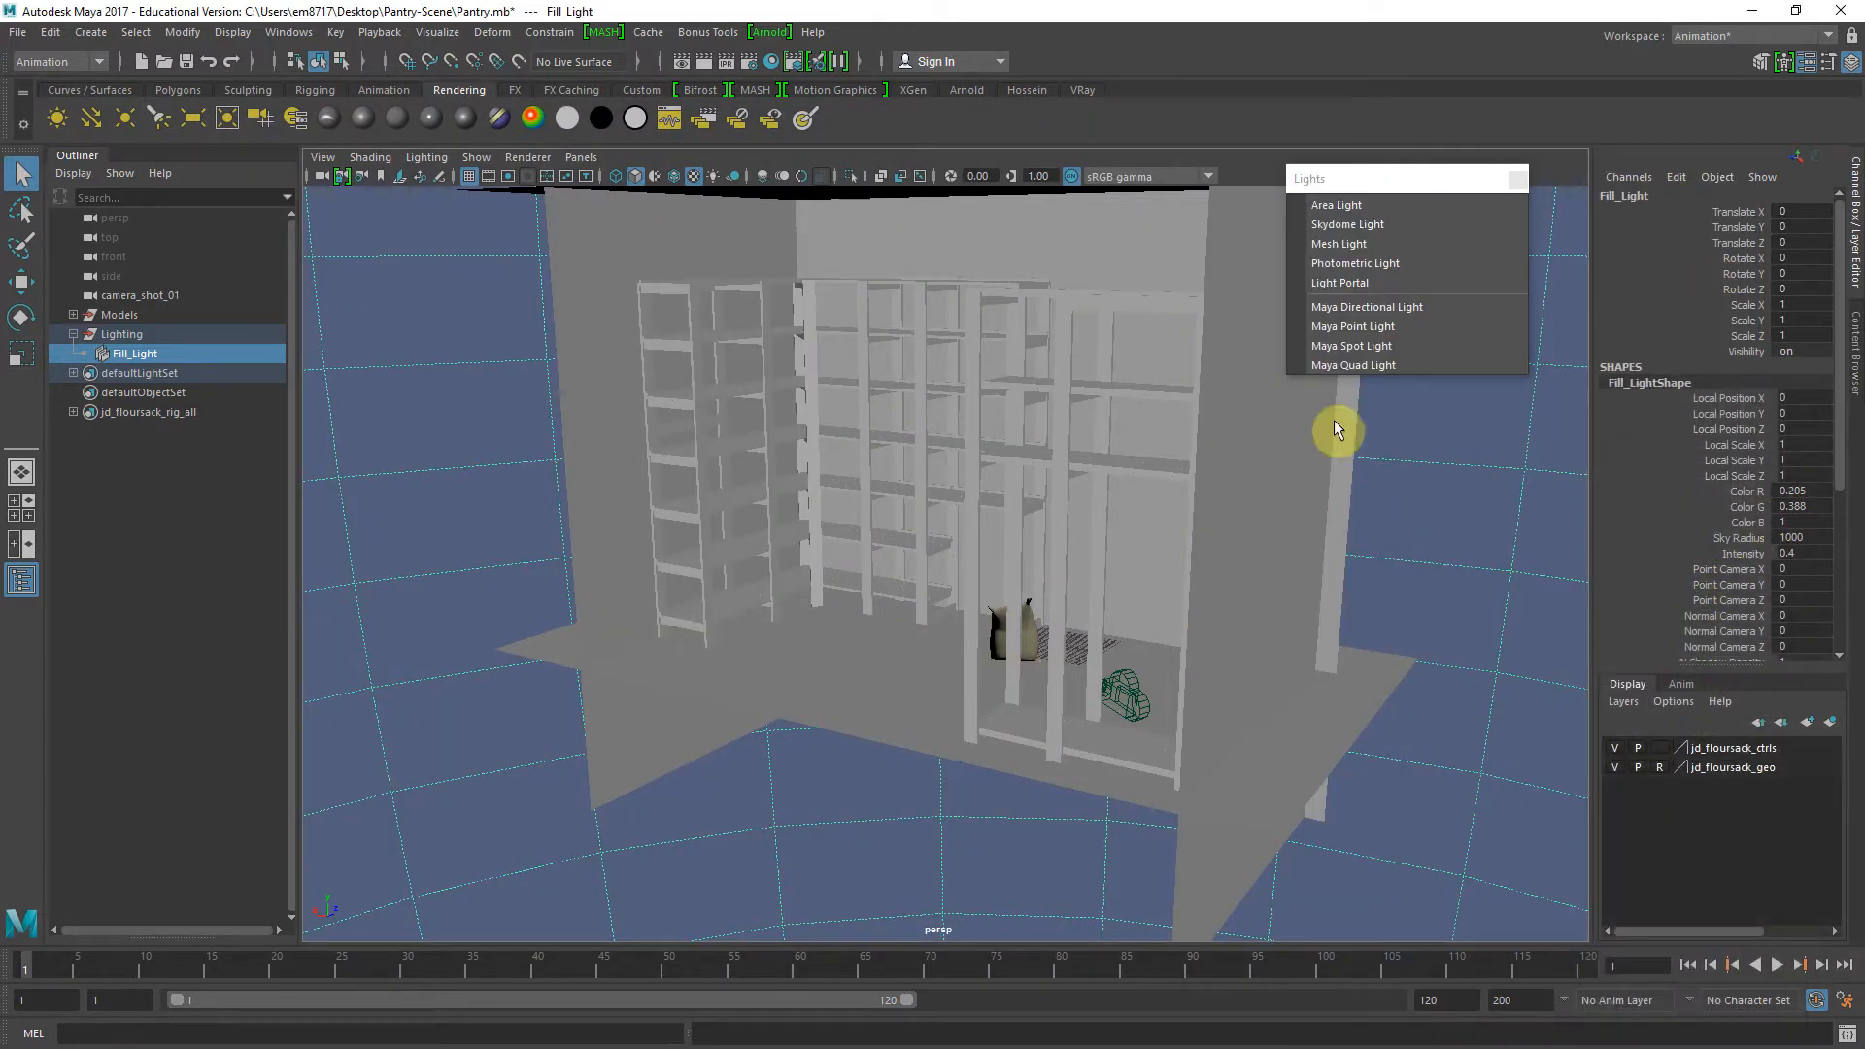
{"action": "left_click", "coordinate": [1352, 211]}
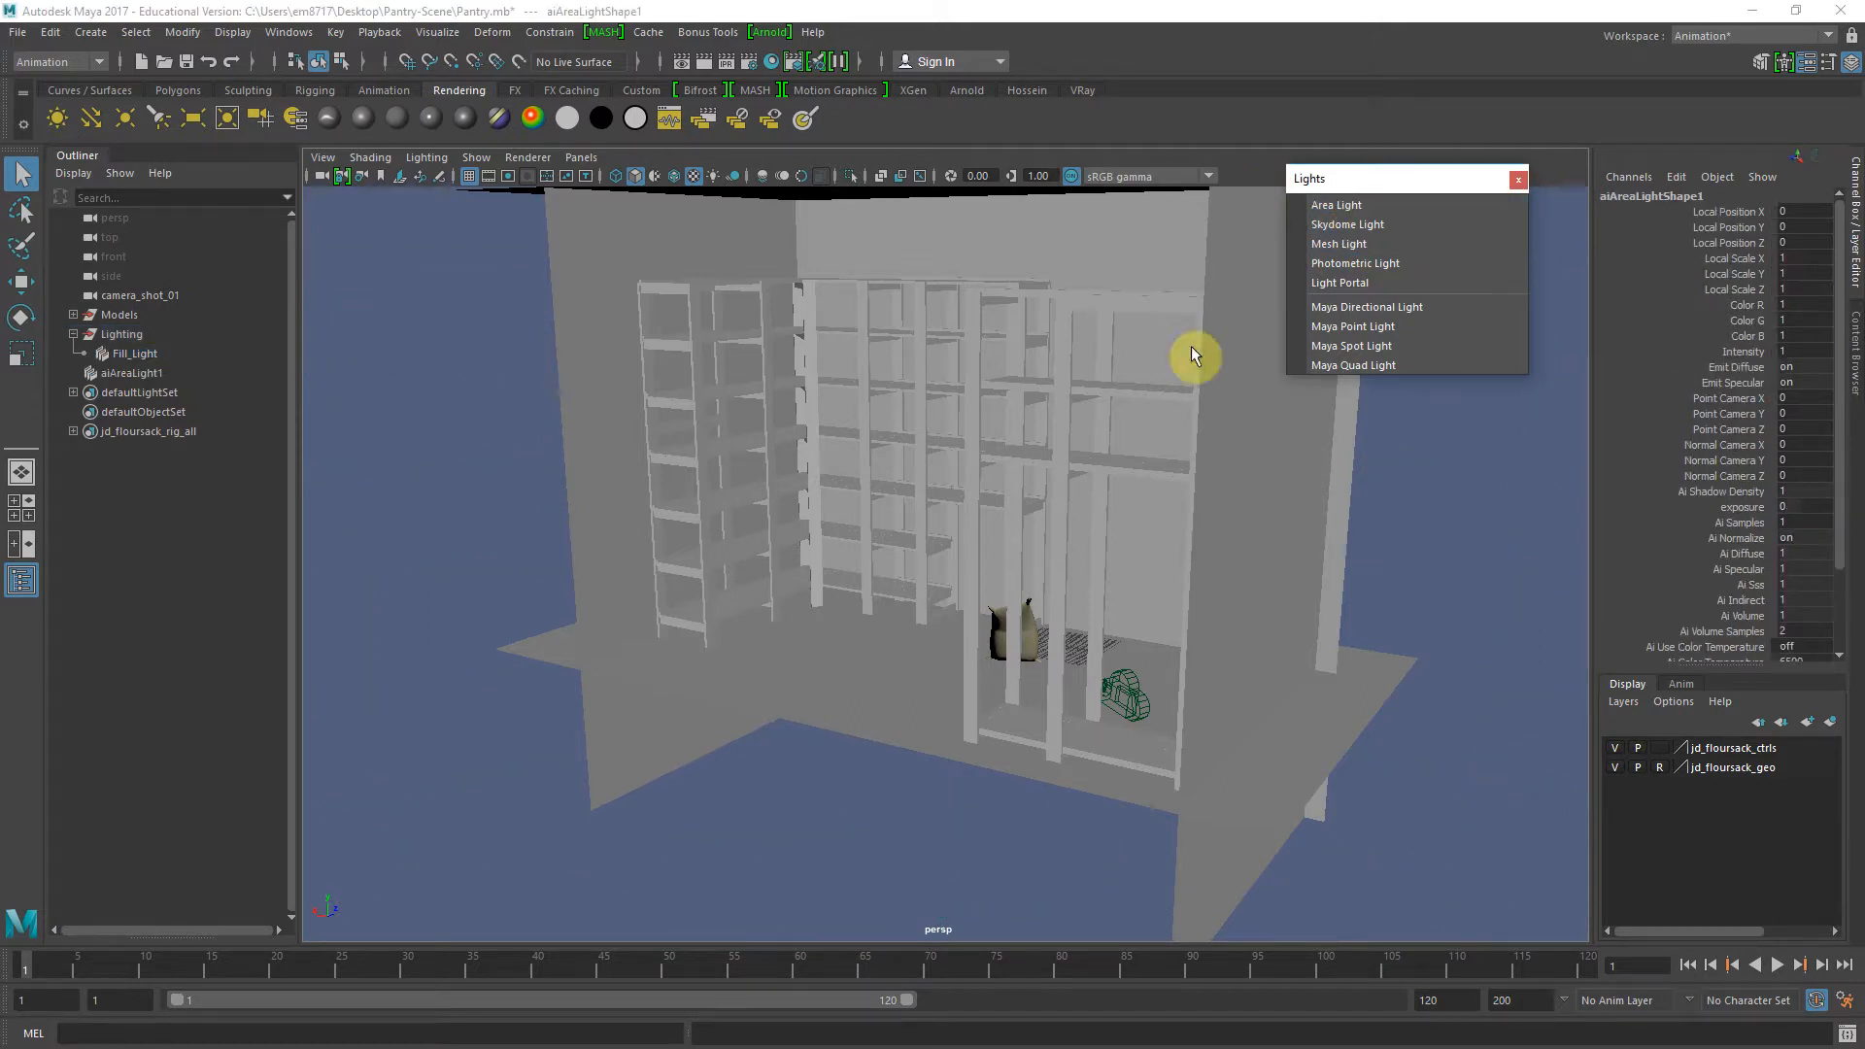
Enlarge the new area light and lift it off the floor near the flour sack
{"action": "key", "text": "w"}
{"action": "mouse_move", "coordinate": [1049, 657]}
{"action": "left_mouse_down", "text": "alt"}
{"action": "mouse_move", "coordinate": [1018, 655]}
{"action": "mouse_move", "coordinate": [1074, 658]}
{"action": "left_mouse_up", "text": "alt"}
{"action": "right_click_drag", "start_coordinate": [1254, 680], "coordinate": [1515, 702], "text": "alt"}
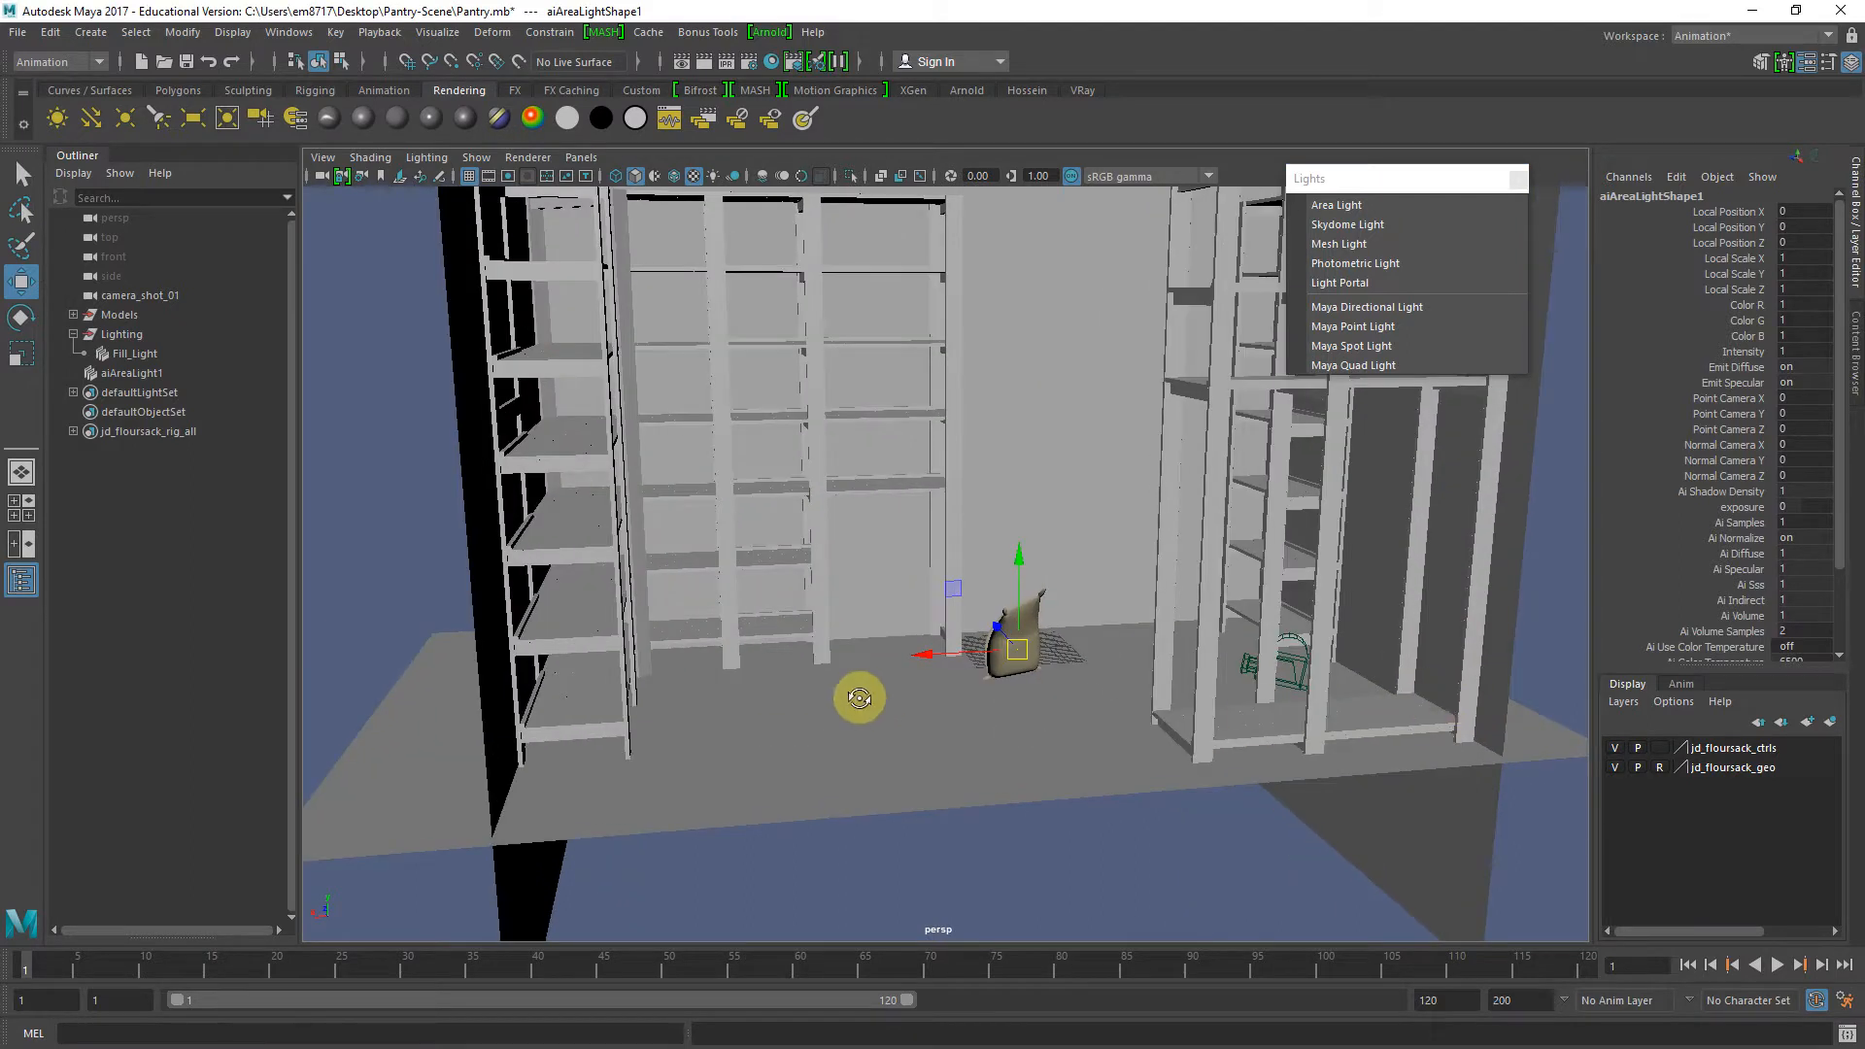
{"action": "left_click_drag", "start_coordinate": [858, 695], "coordinate": [841, 716], "text": "alt"}
{"action": "key", "text": "r"}
{"action": "left_click_drag", "start_coordinate": [1033, 622], "coordinate": [1165, 625]}
{"action": "key", "text": "w"}
{"action": "left_click_drag", "start_coordinate": [1045, 533], "coordinate": [932, 603]}
Rotate the area light to face straight down and move it up to just above the tops of the pantry shelves
{"action": "key", "text": "e"}
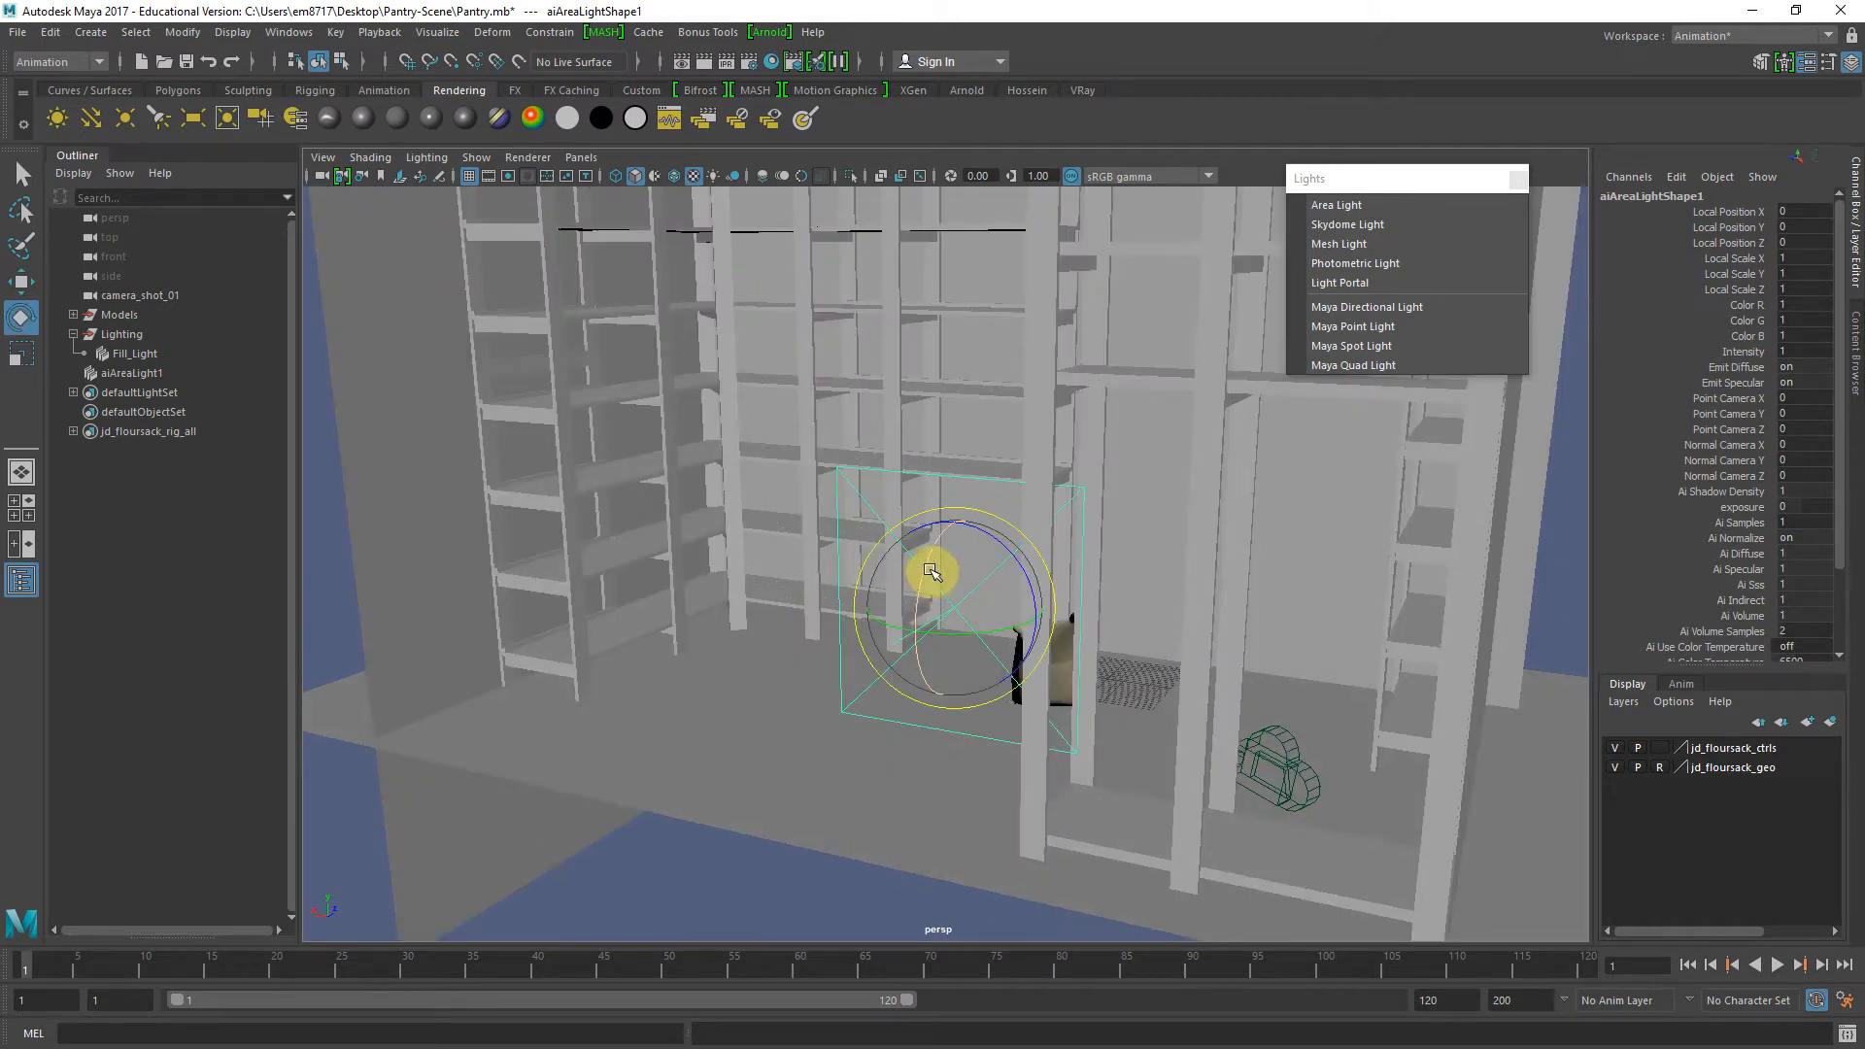
{"action": "left_click_drag", "start_coordinate": [932, 570], "coordinate": [874, 636]}
{"action": "key", "text": "w"}
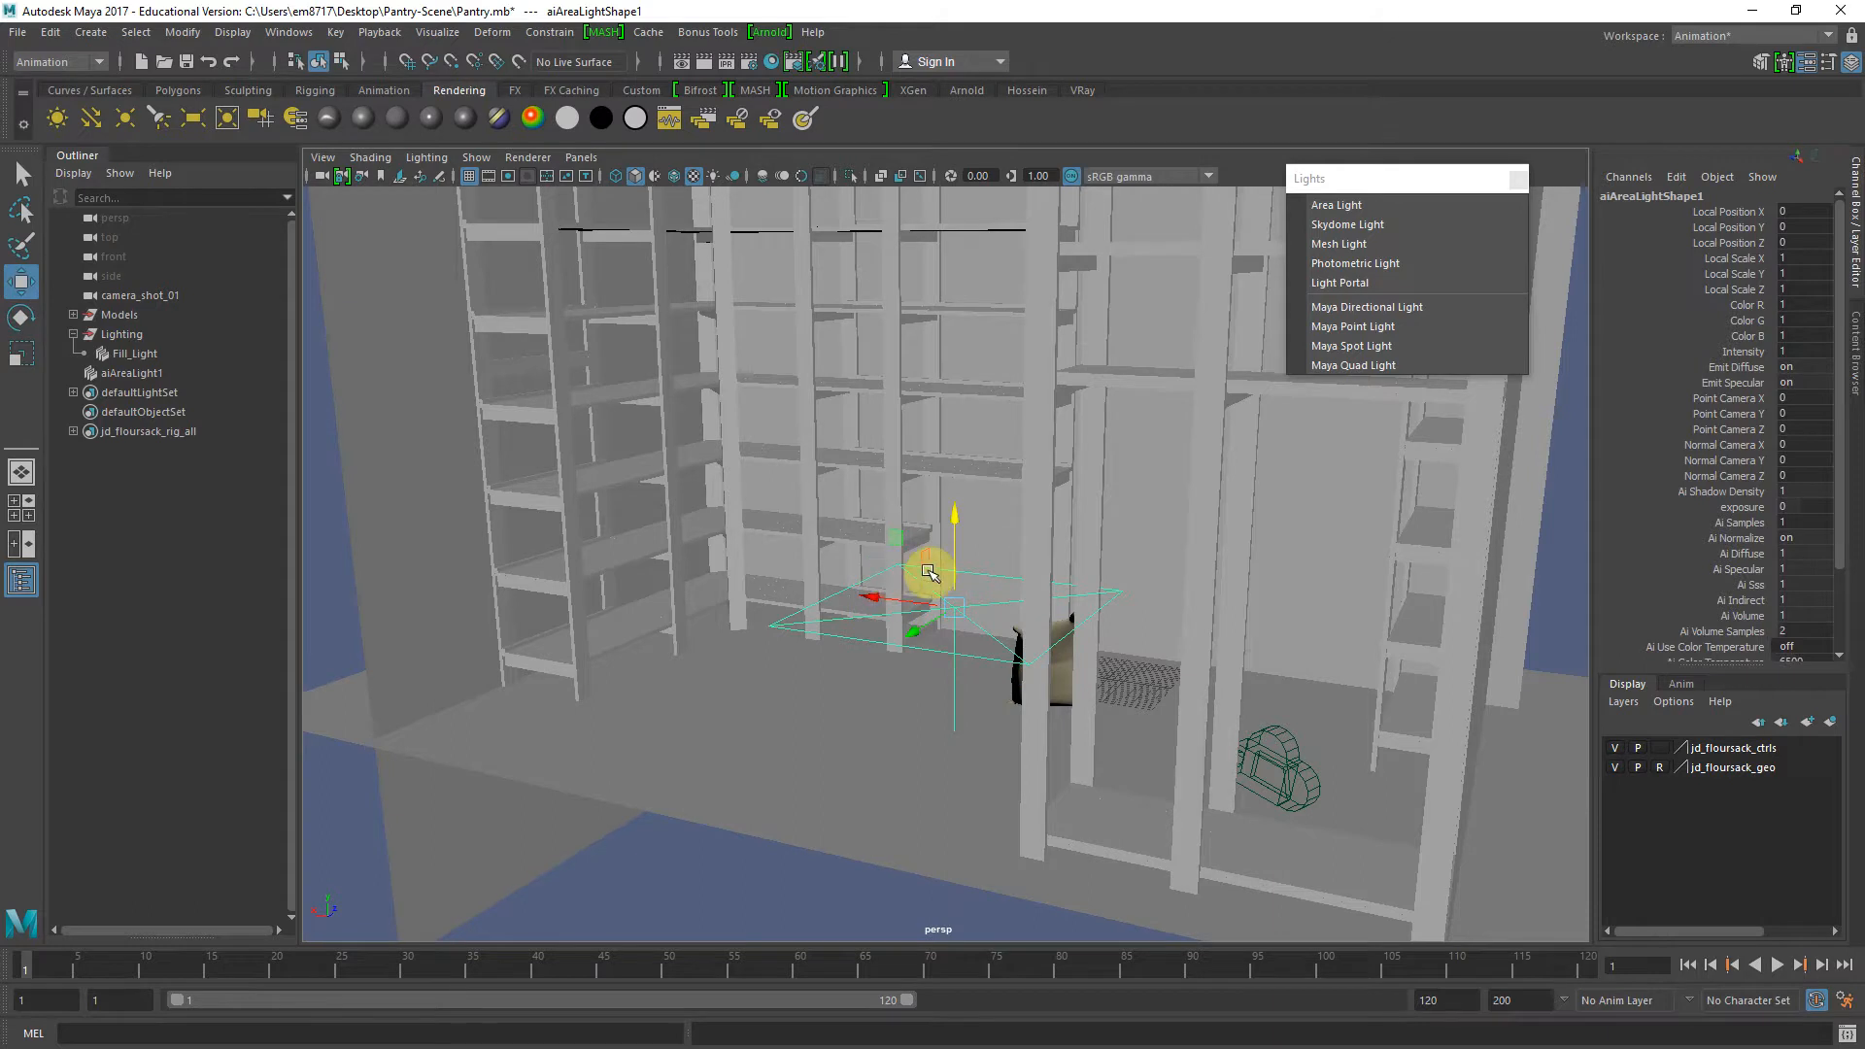
{"action": "left_click_drag", "start_coordinate": [929, 571], "coordinate": [981, 573], "text": "alt"}
{"action": "right_click_drag", "start_coordinate": [981, 573], "coordinate": [849, 549], "text": "alt"}
{"action": "middle_click_drag", "start_coordinate": [849, 550], "coordinate": [991, 683], "text": "alt"}
{"action": "left_click_drag", "start_coordinate": [1026, 701], "coordinate": [1017, 289]}
{"action": "left_click_drag", "start_coordinate": [947, 394], "coordinate": [841, 391]}
{"action": "key", "text": "r"}
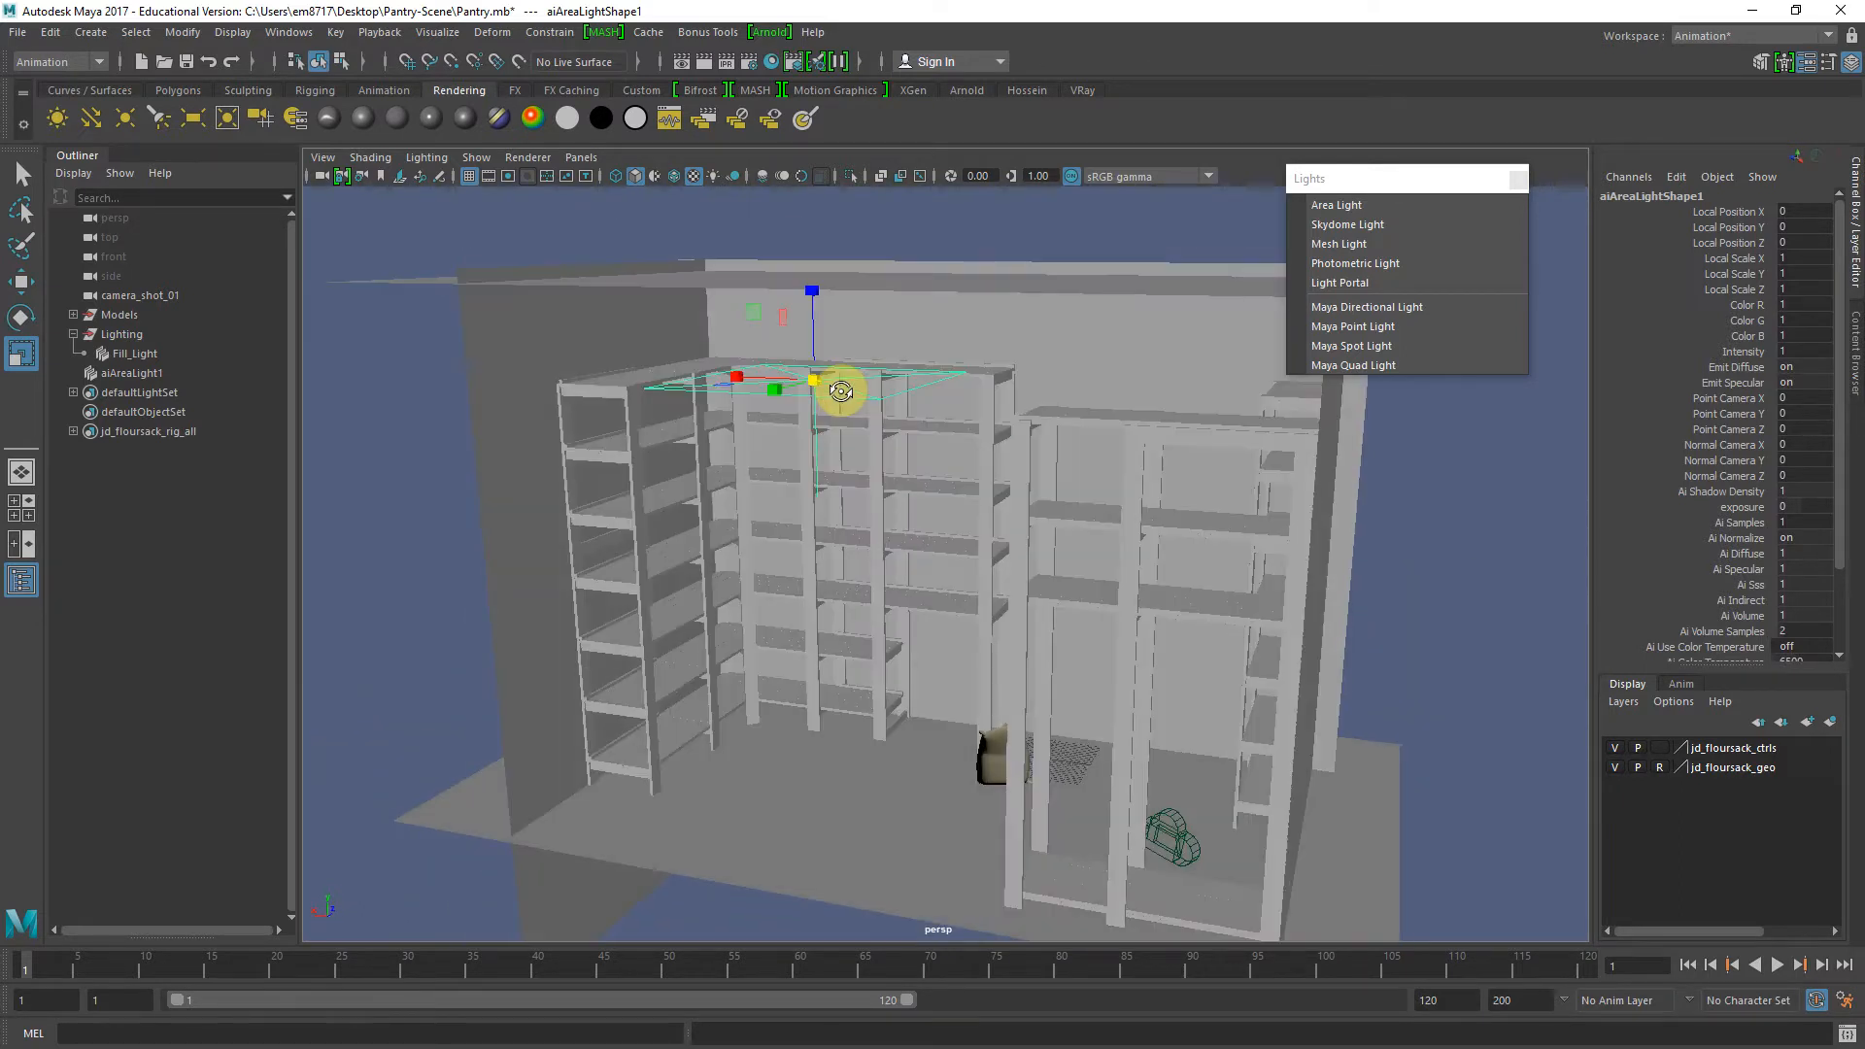
{"action": "key", "text": "w"}
{"action": "left_click_drag", "start_coordinate": [816, 283], "coordinate": [812, 246]}
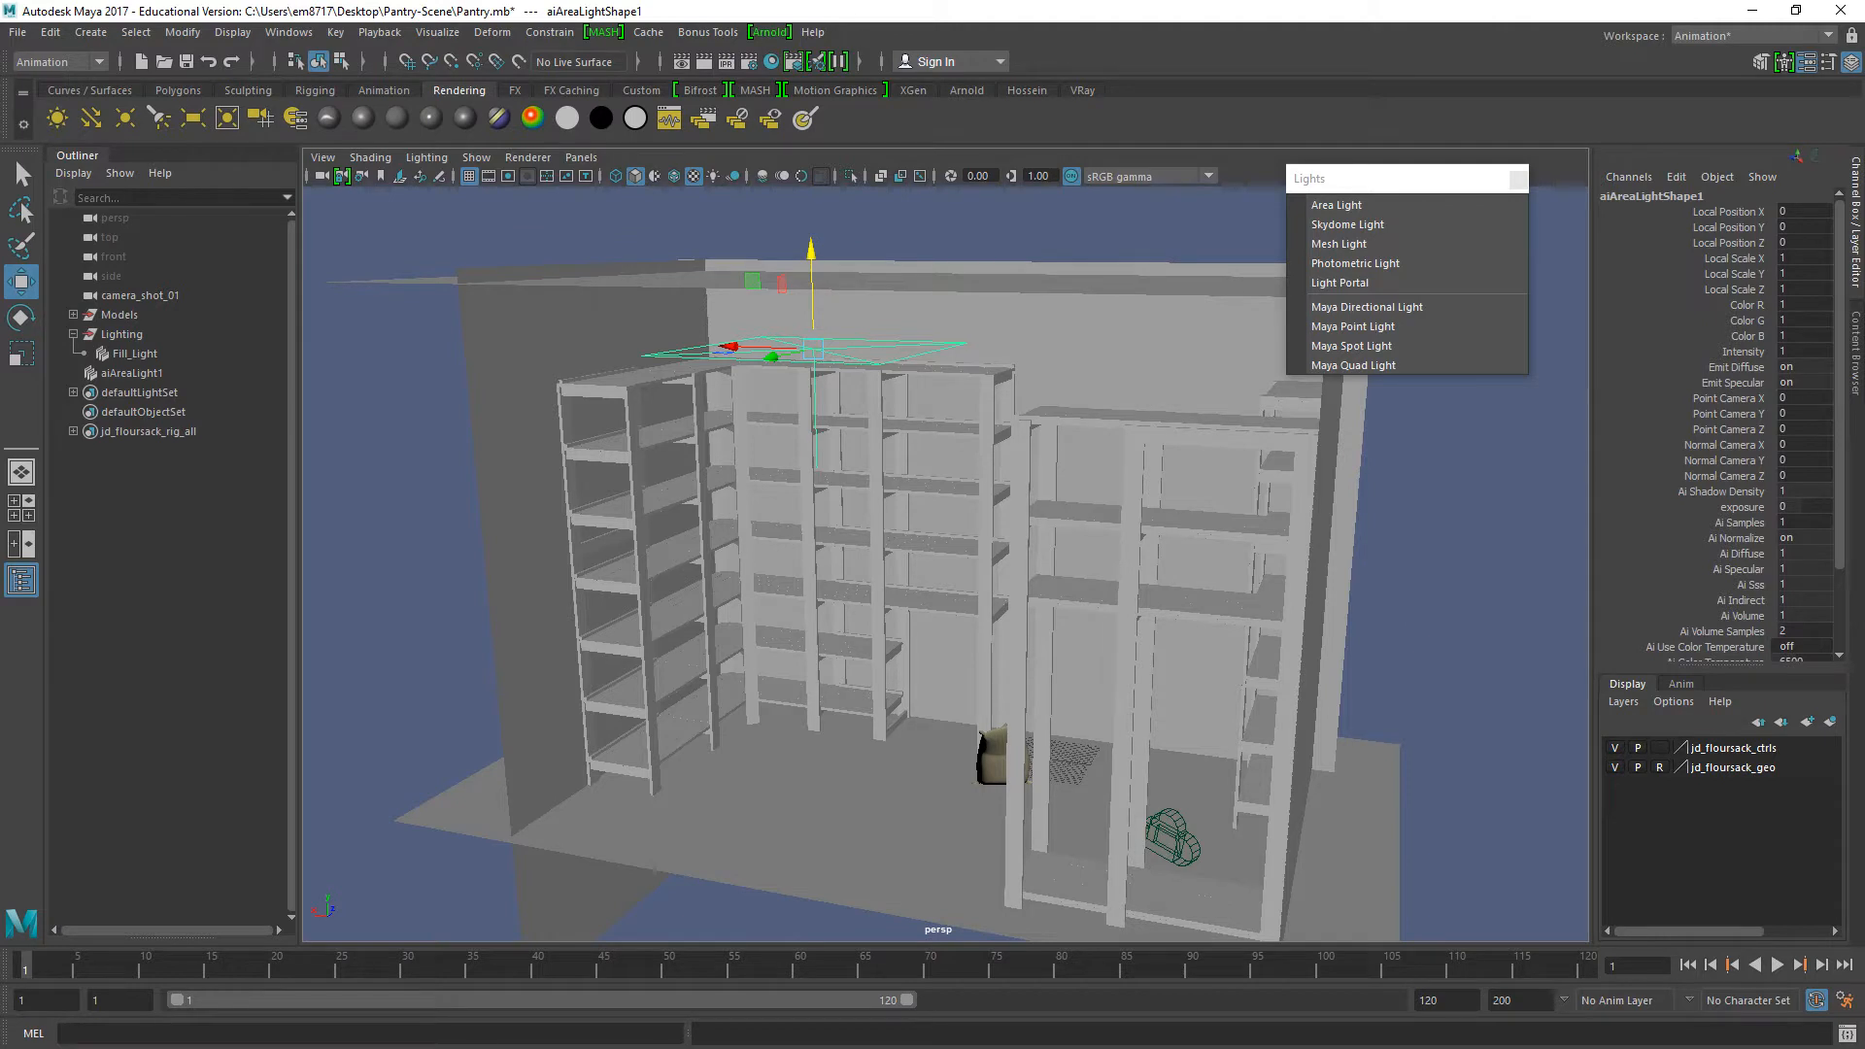
Open the area light's attributes and nudge the light slightly higher above the shelves
{"action": "key", "text": "ctrl+a"}
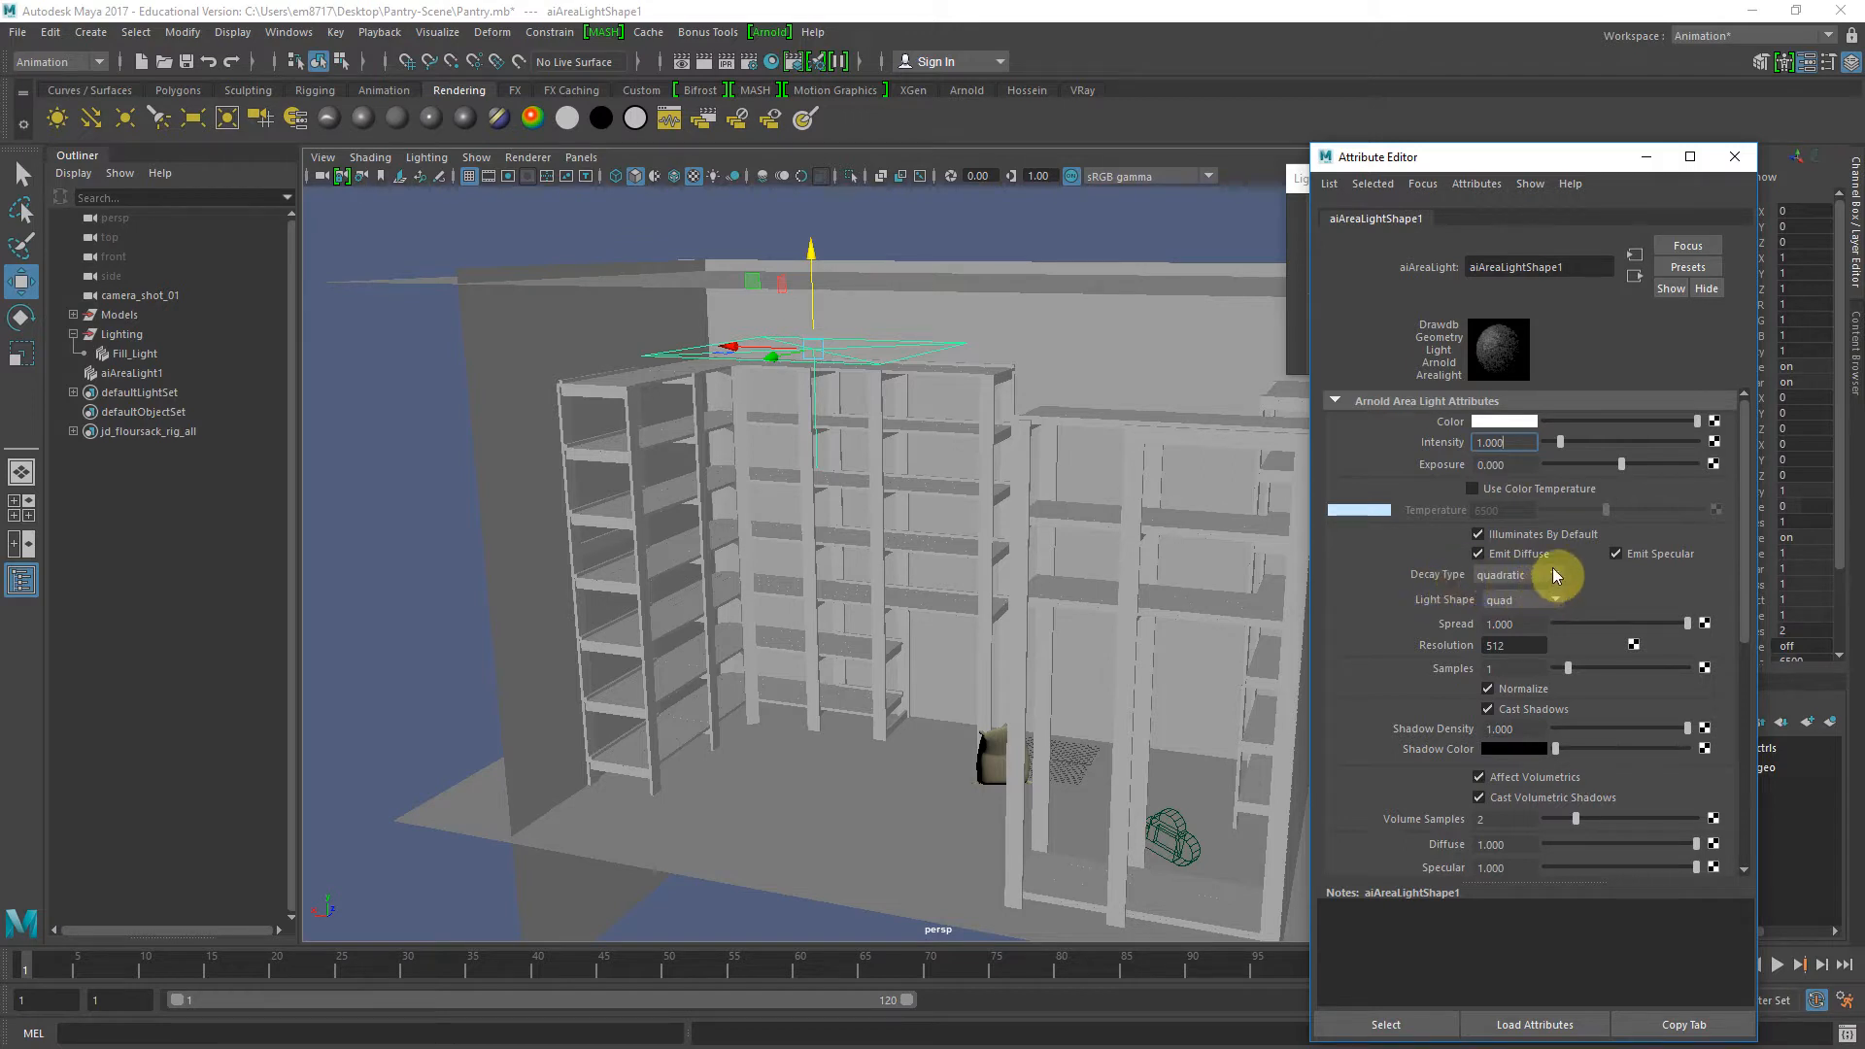
{"action": "left_click", "coordinate": [815, 256]}
{"action": "left_click_drag", "start_coordinate": [815, 256], "coordinate": [815, 253]}
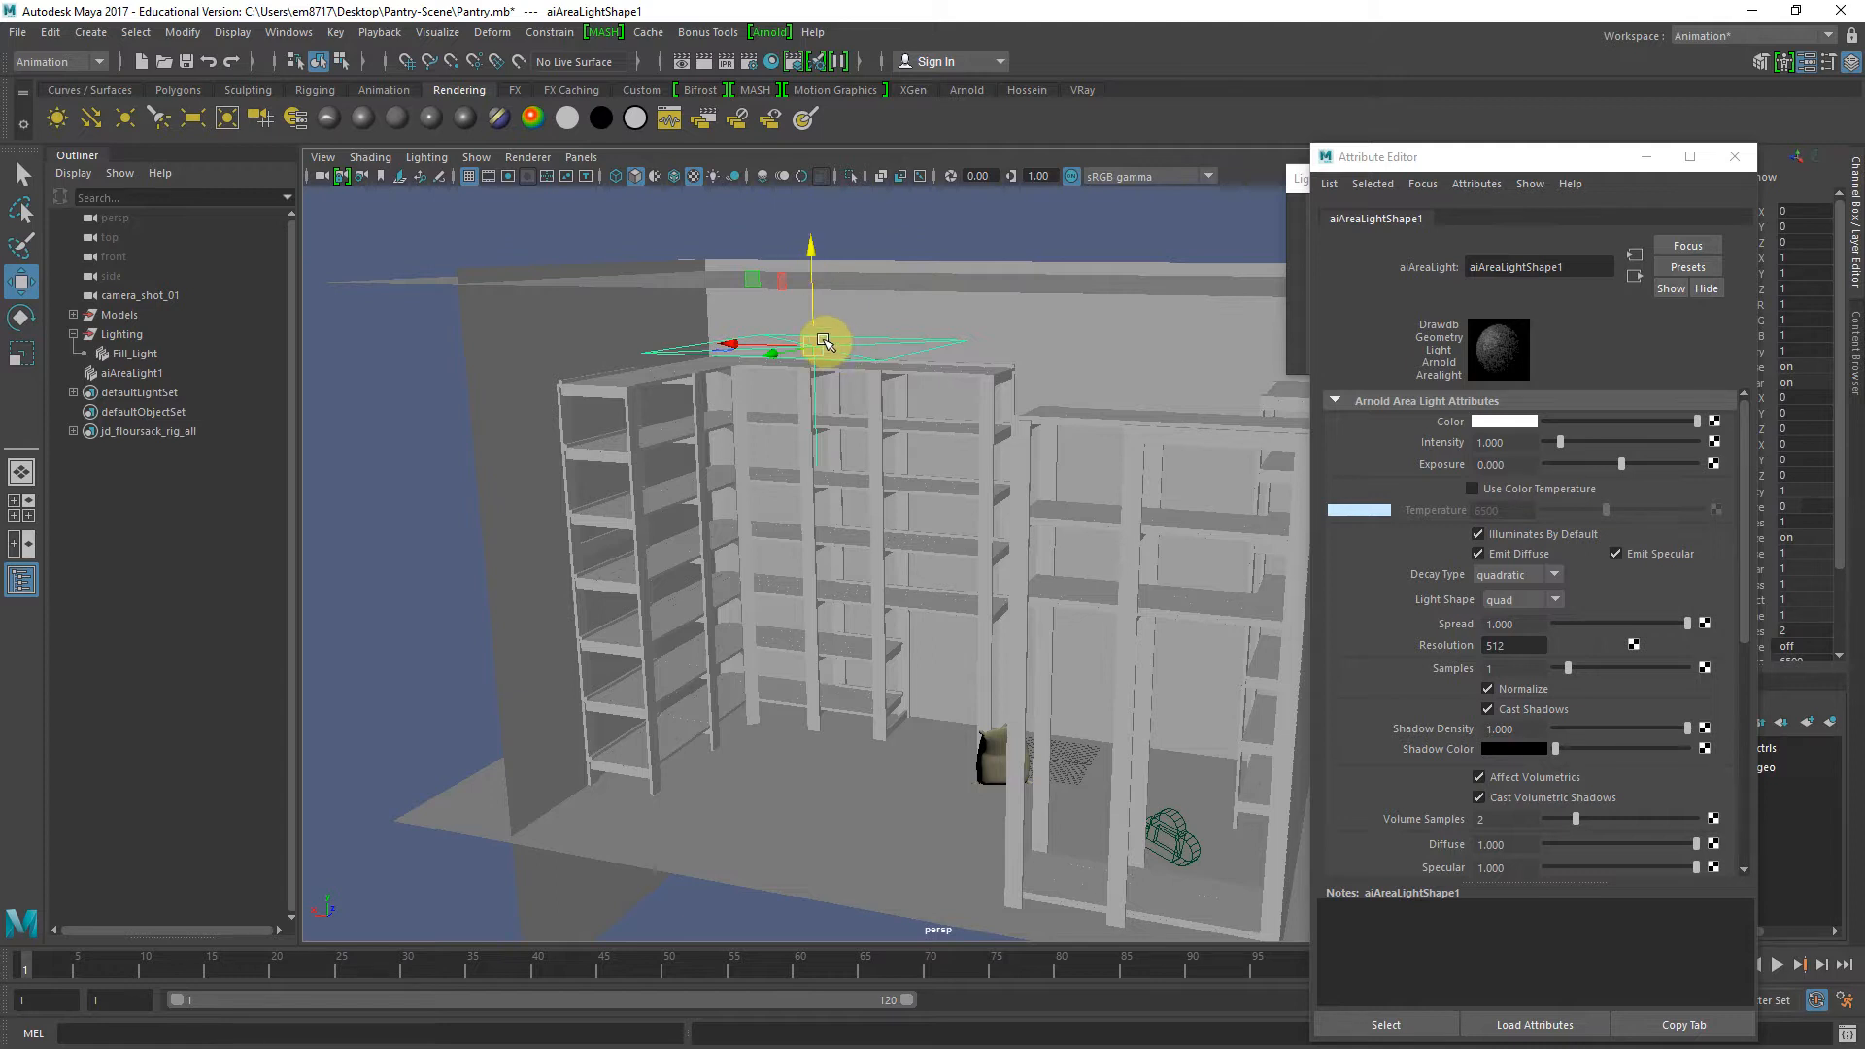
{"action": "left_click", "coordinate": [581, 157]}
{"action": "mouse_move", "coordinate": [629, 177]}
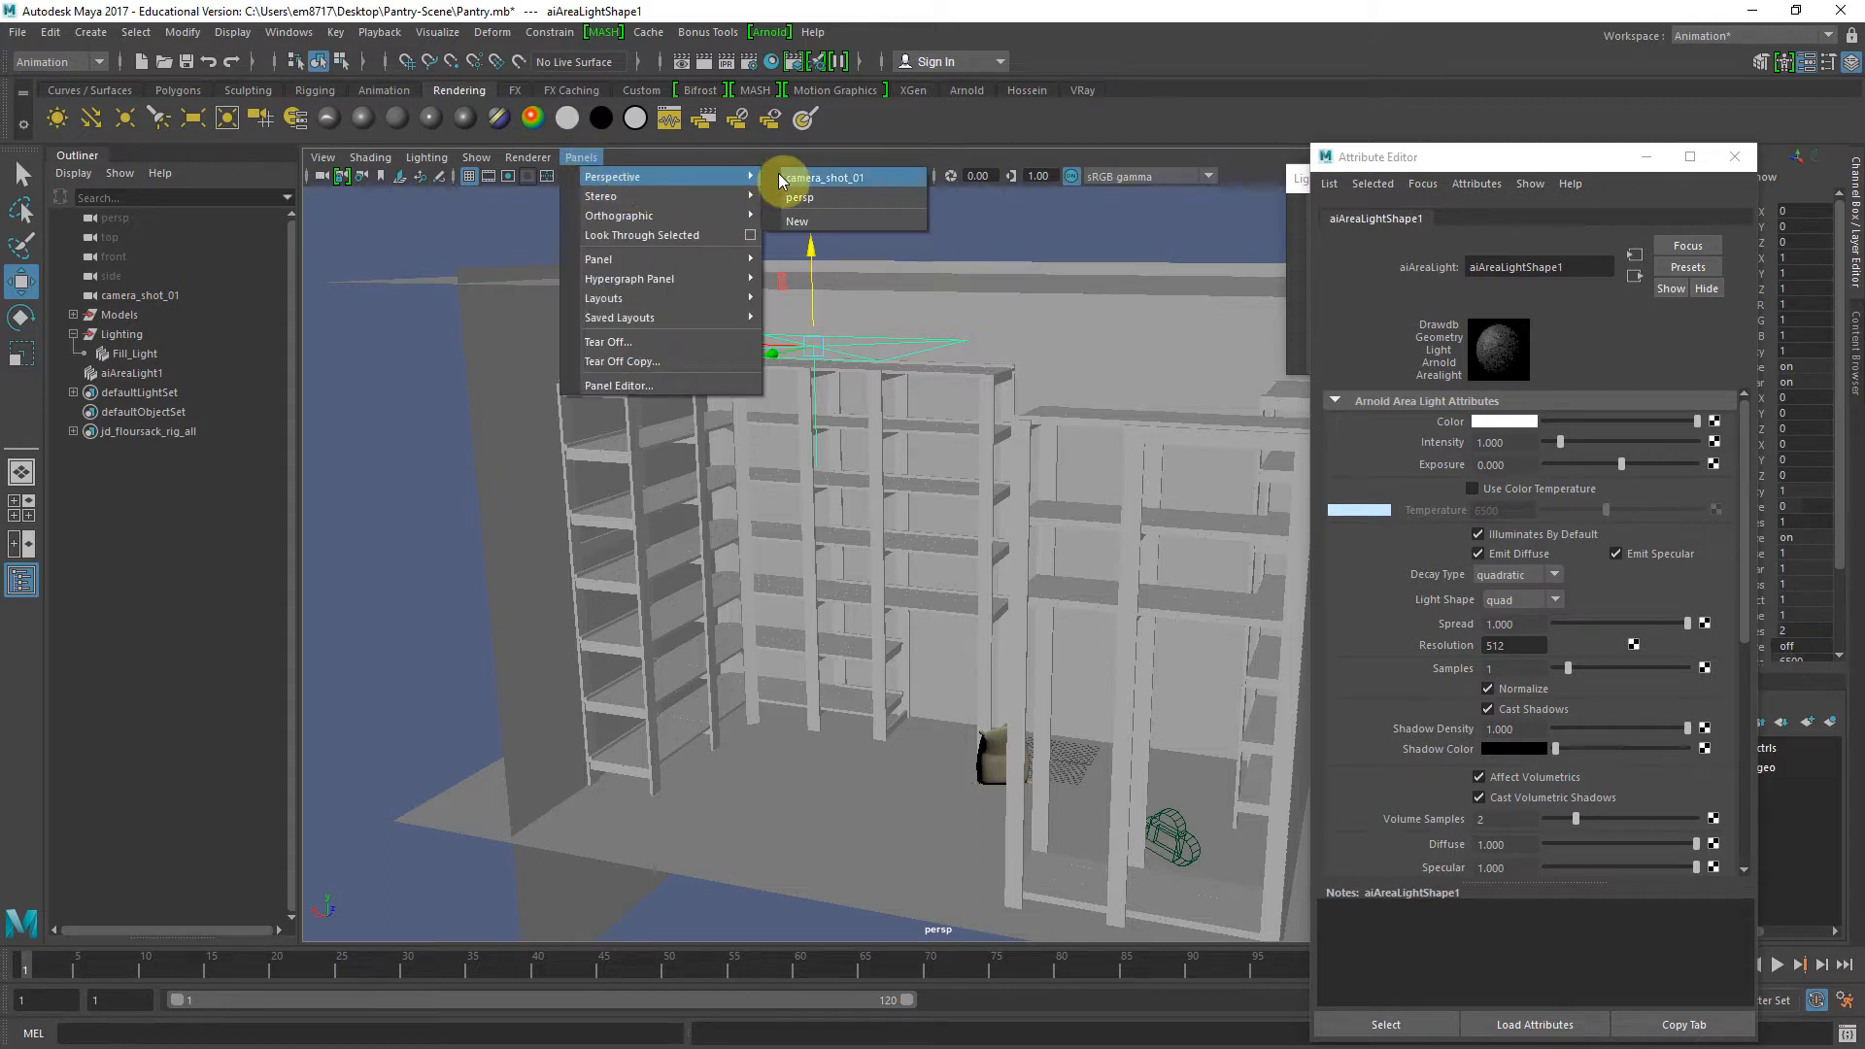
{"action": "left_click", "coordinate": [1641, 165]}
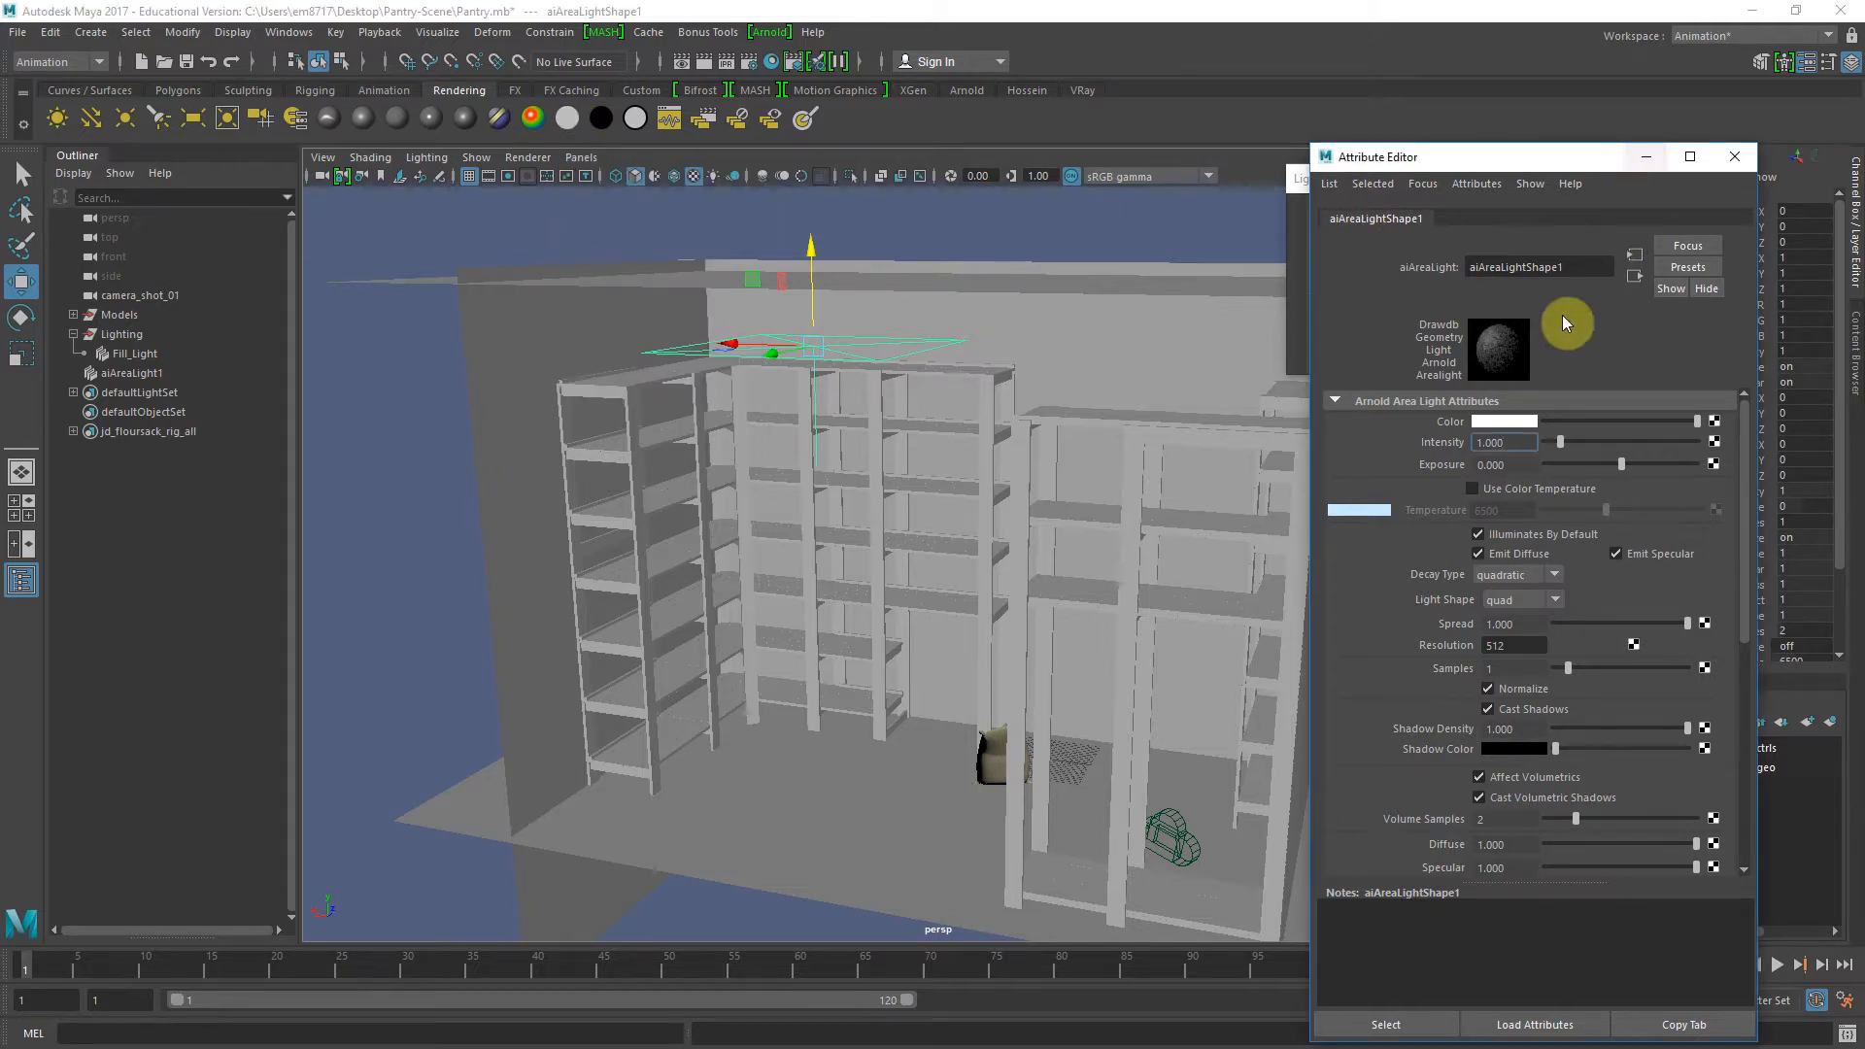
Set the area light's colour to a saturated orange with a hue of about 18
{"action": "left_click", "coordinate": [1518, 423]}
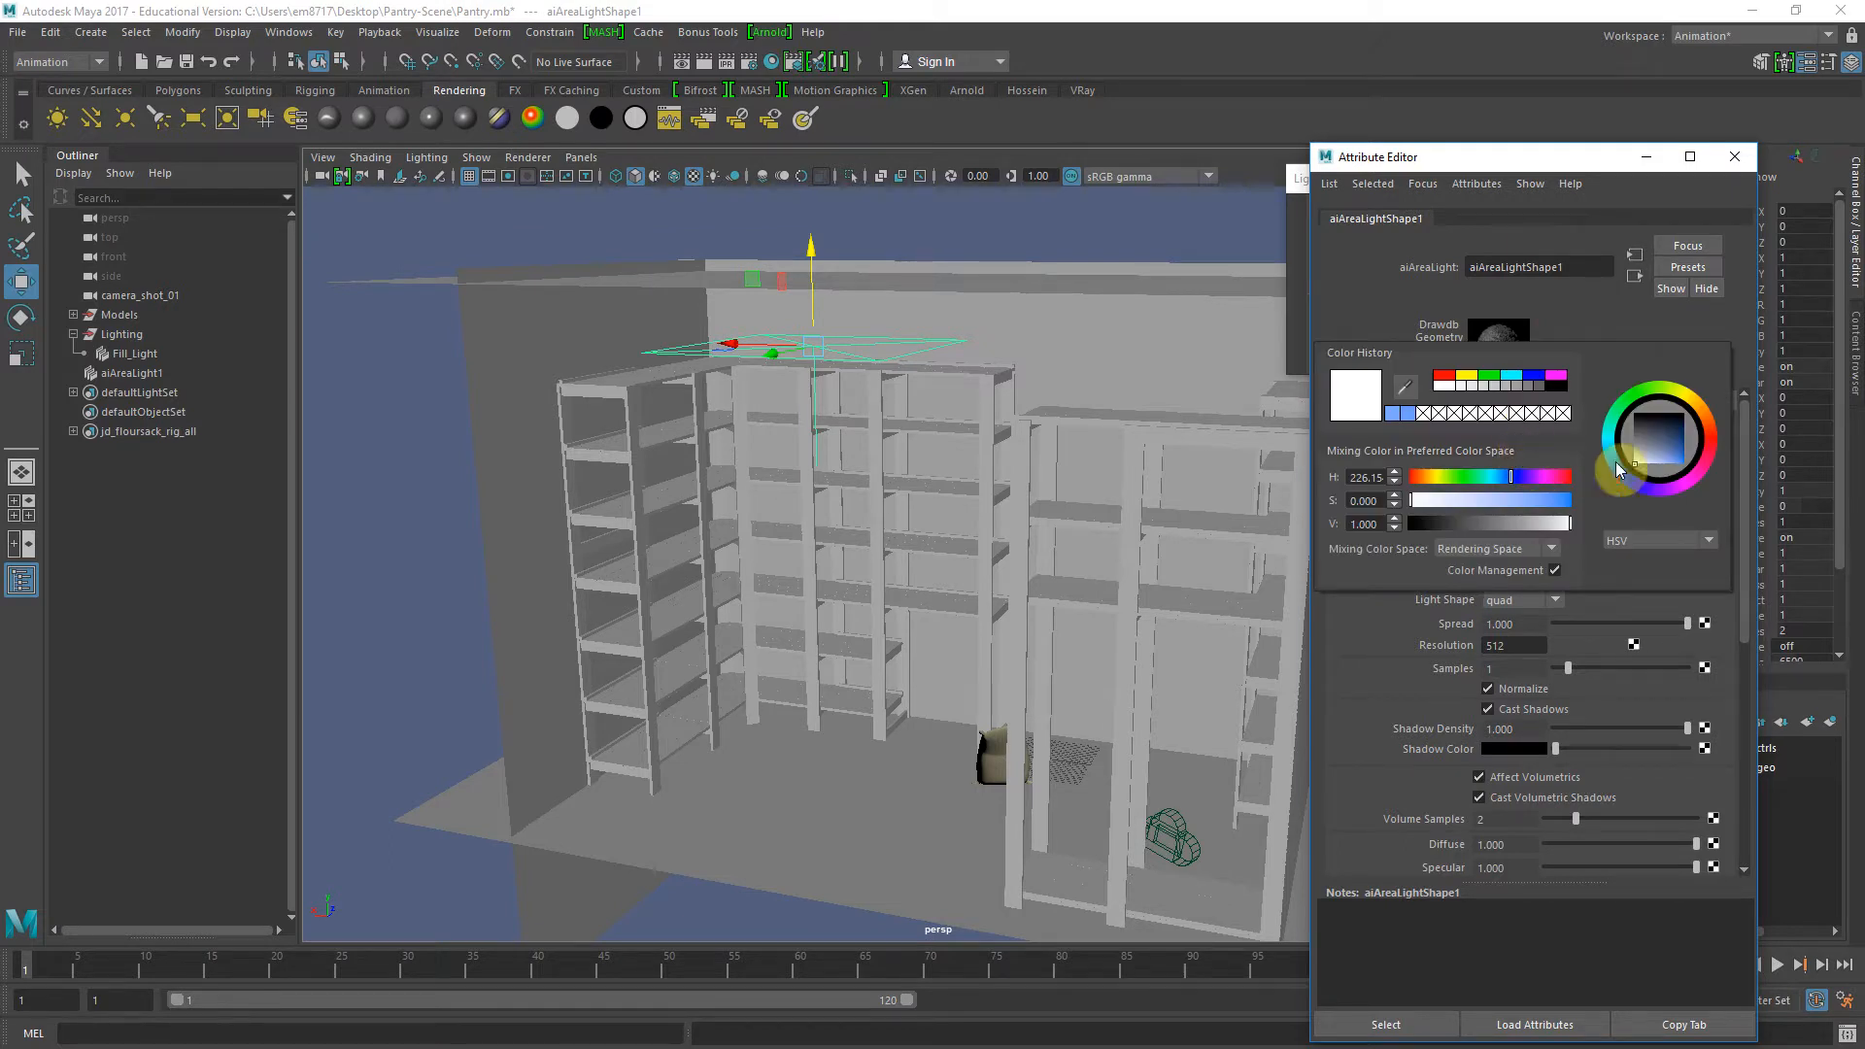
{"action": "left_click", "coordinate": [1711, 423]}
{"action": "left_click_drag", "start_coordinate": [1665, 462], "coordinate": [1699, 463]}
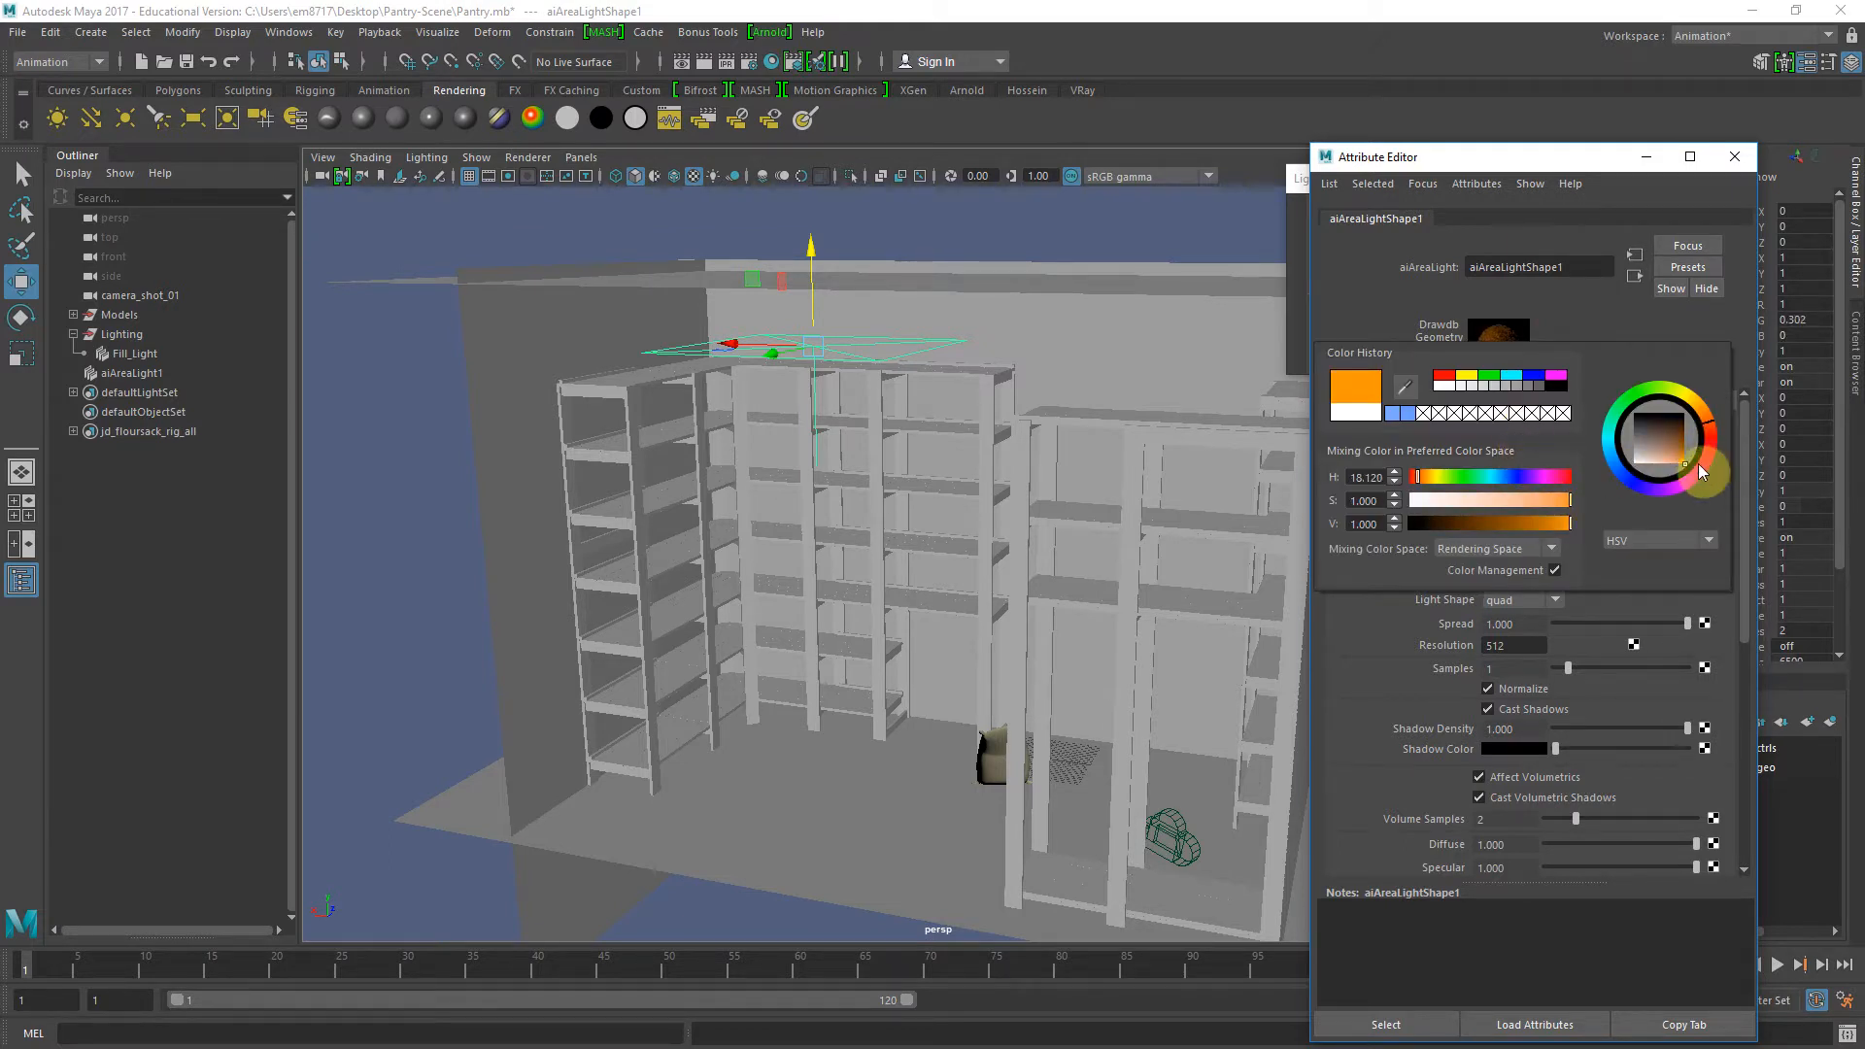
Look through camera_shot_01 in the viewport and render the frame with the orange area light
{"action": "left_click", "coordinate": [581, 156]}
{"action": "mouse_move", "coordinate": [649, 175]}
{"action": "left_click", "coordinate": [816, 178]}
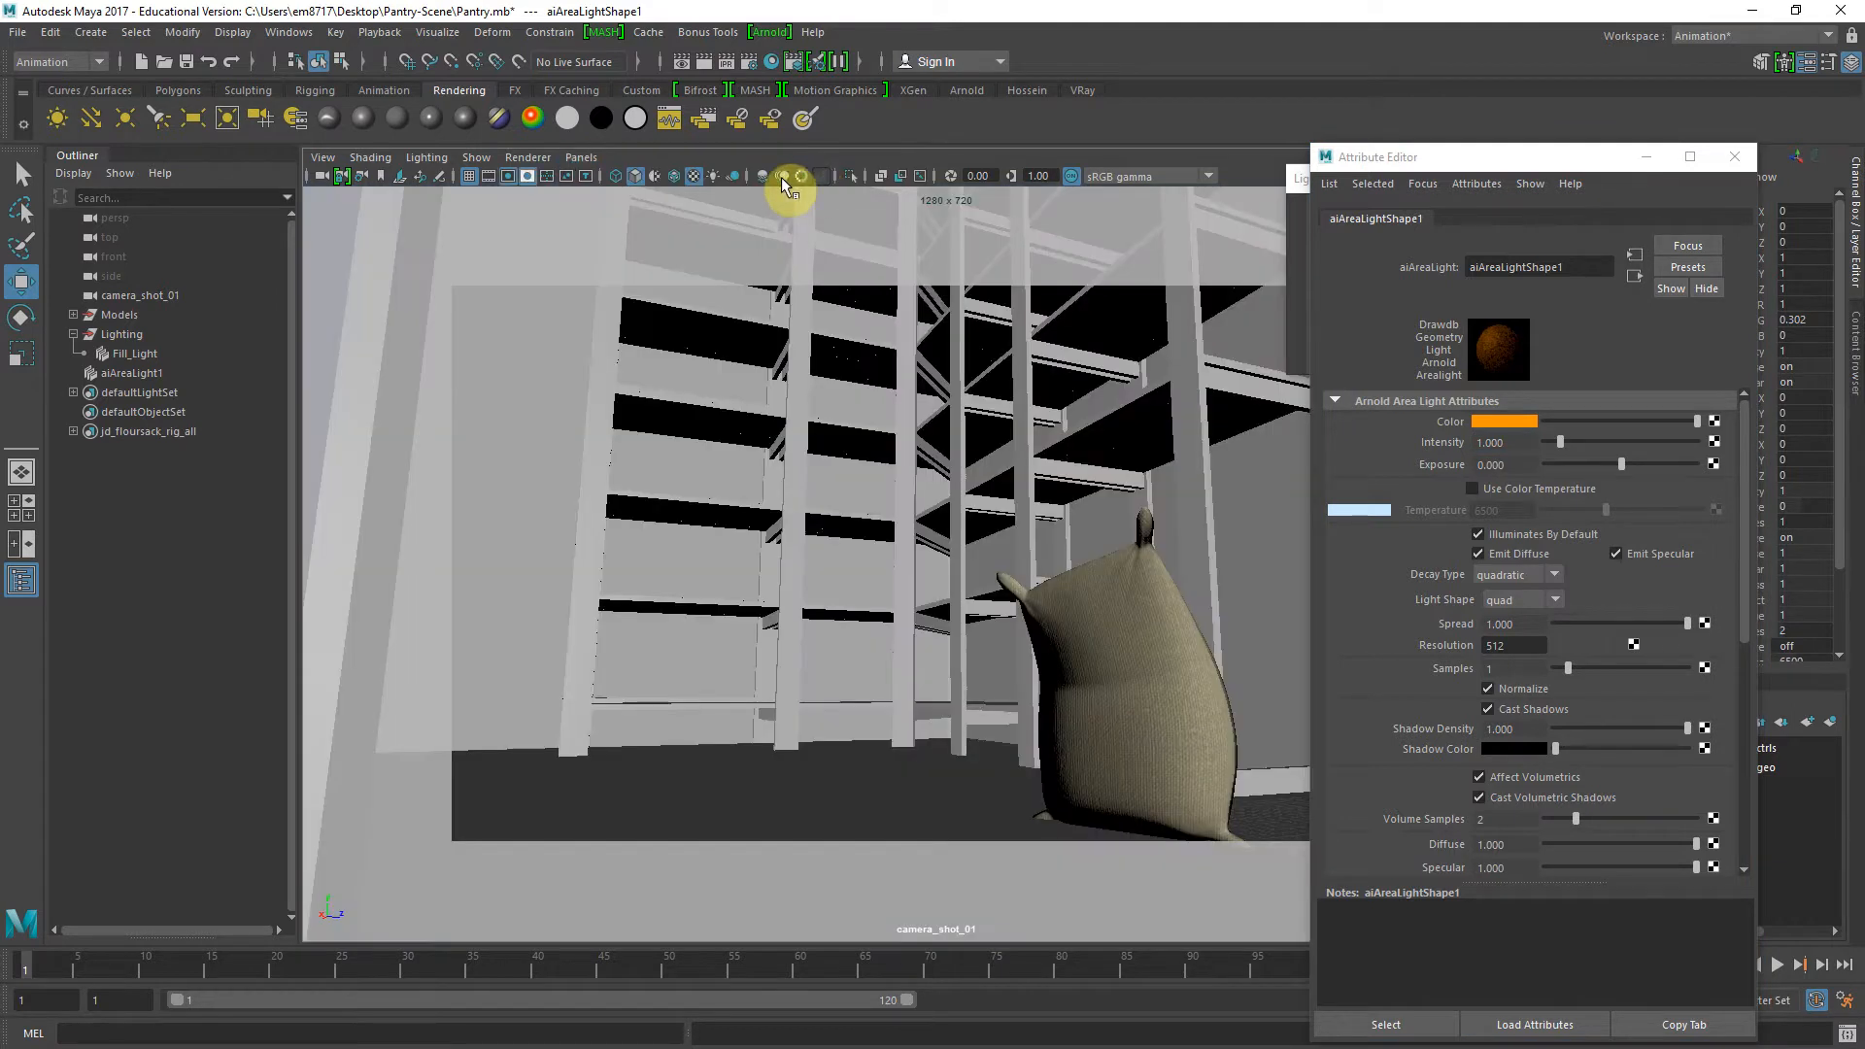
{"action": "left_click", "coordinate": [700, 66]}
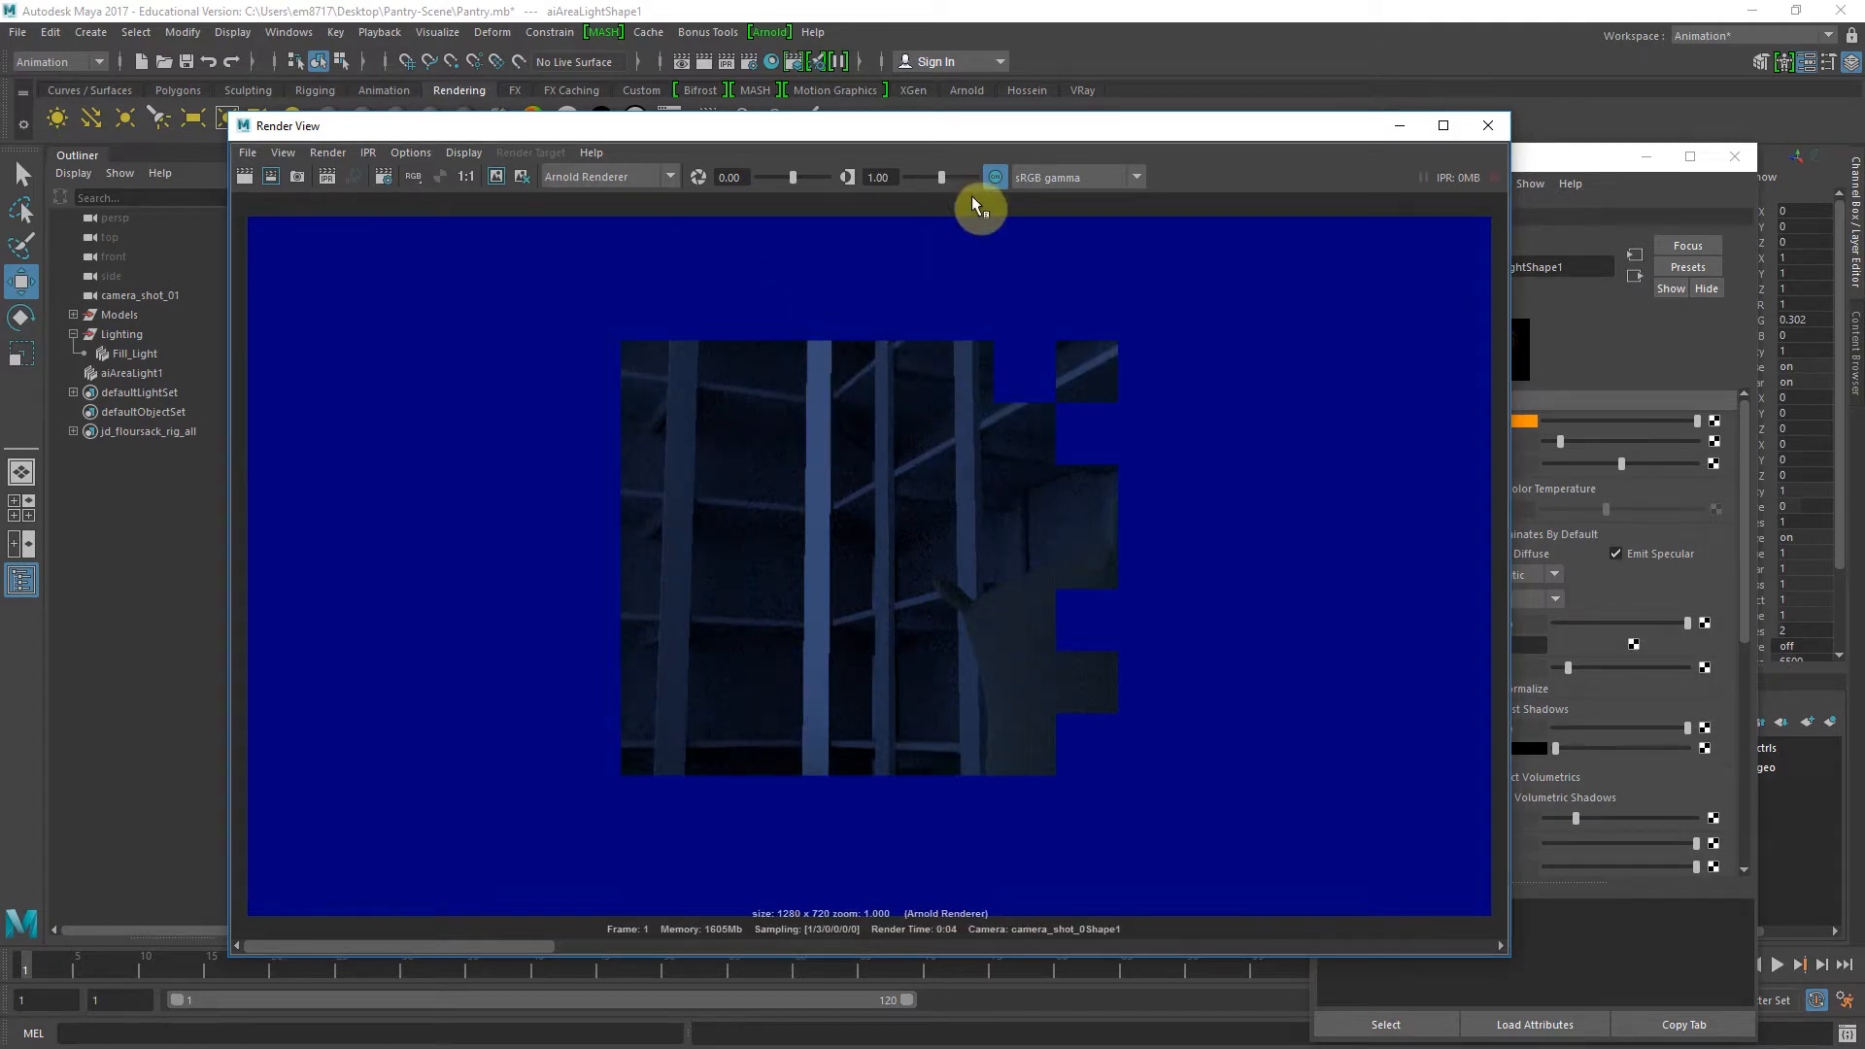
Place the Render View and Attribute Editor side by side, then set the area light's intensity to 1000 and render again
{"action": "left_click_drag", "start_coordinate": [1092, 131], "coordinate": [954, 122]}
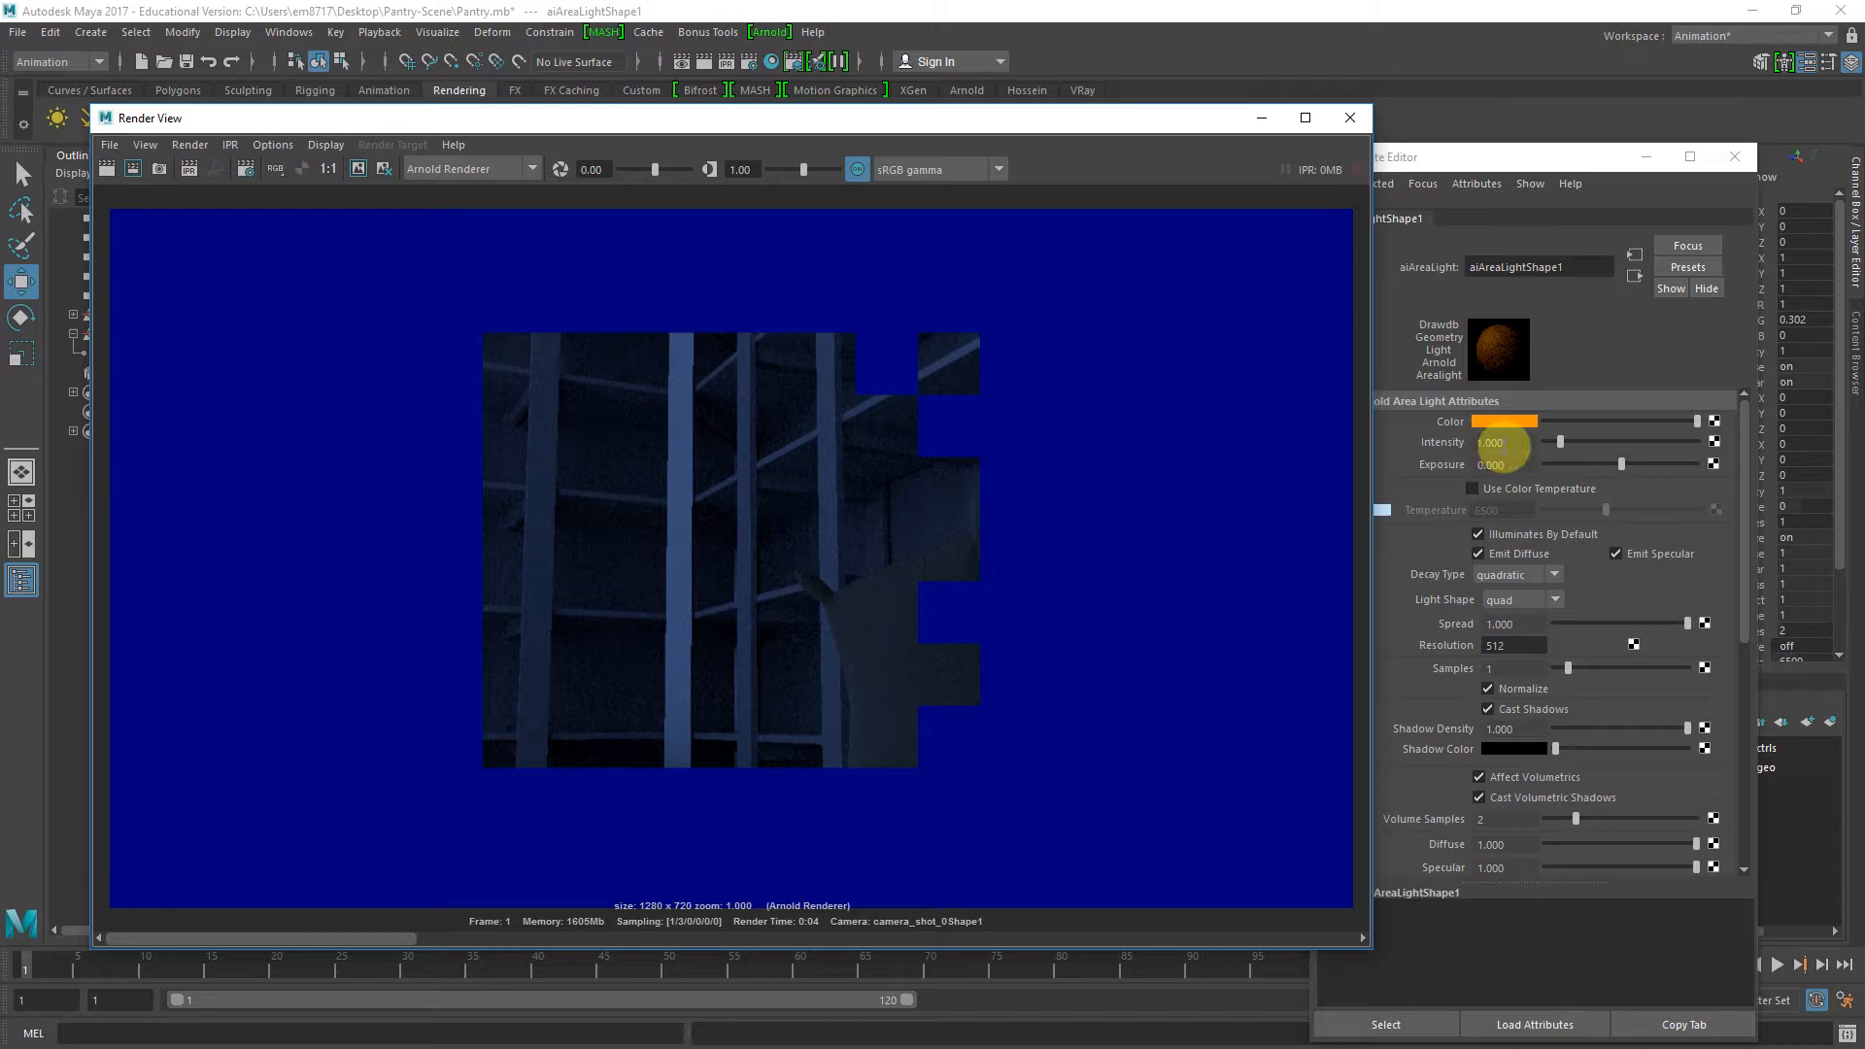
{"action": "left_click_drag", "start_coordinate": [1523, 161], "coordinate": [1566, 153]}
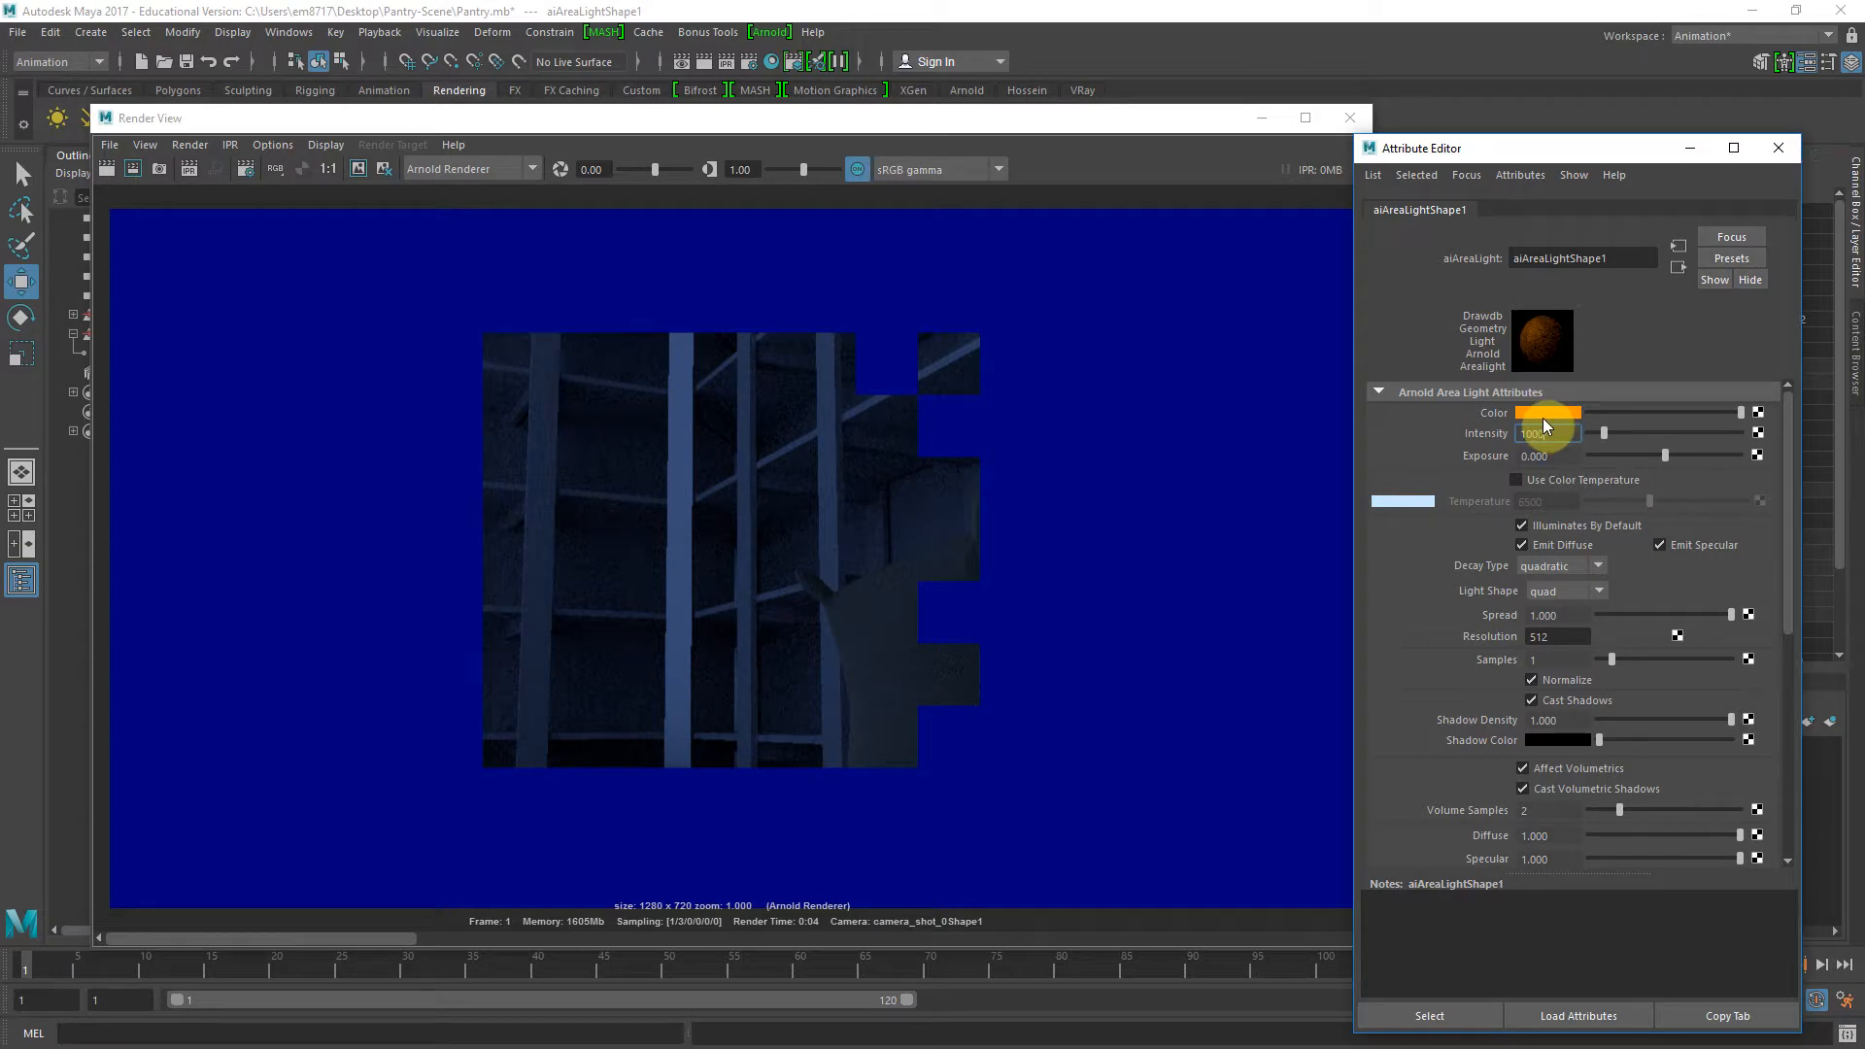
{"action": "key", "text": "Return"}
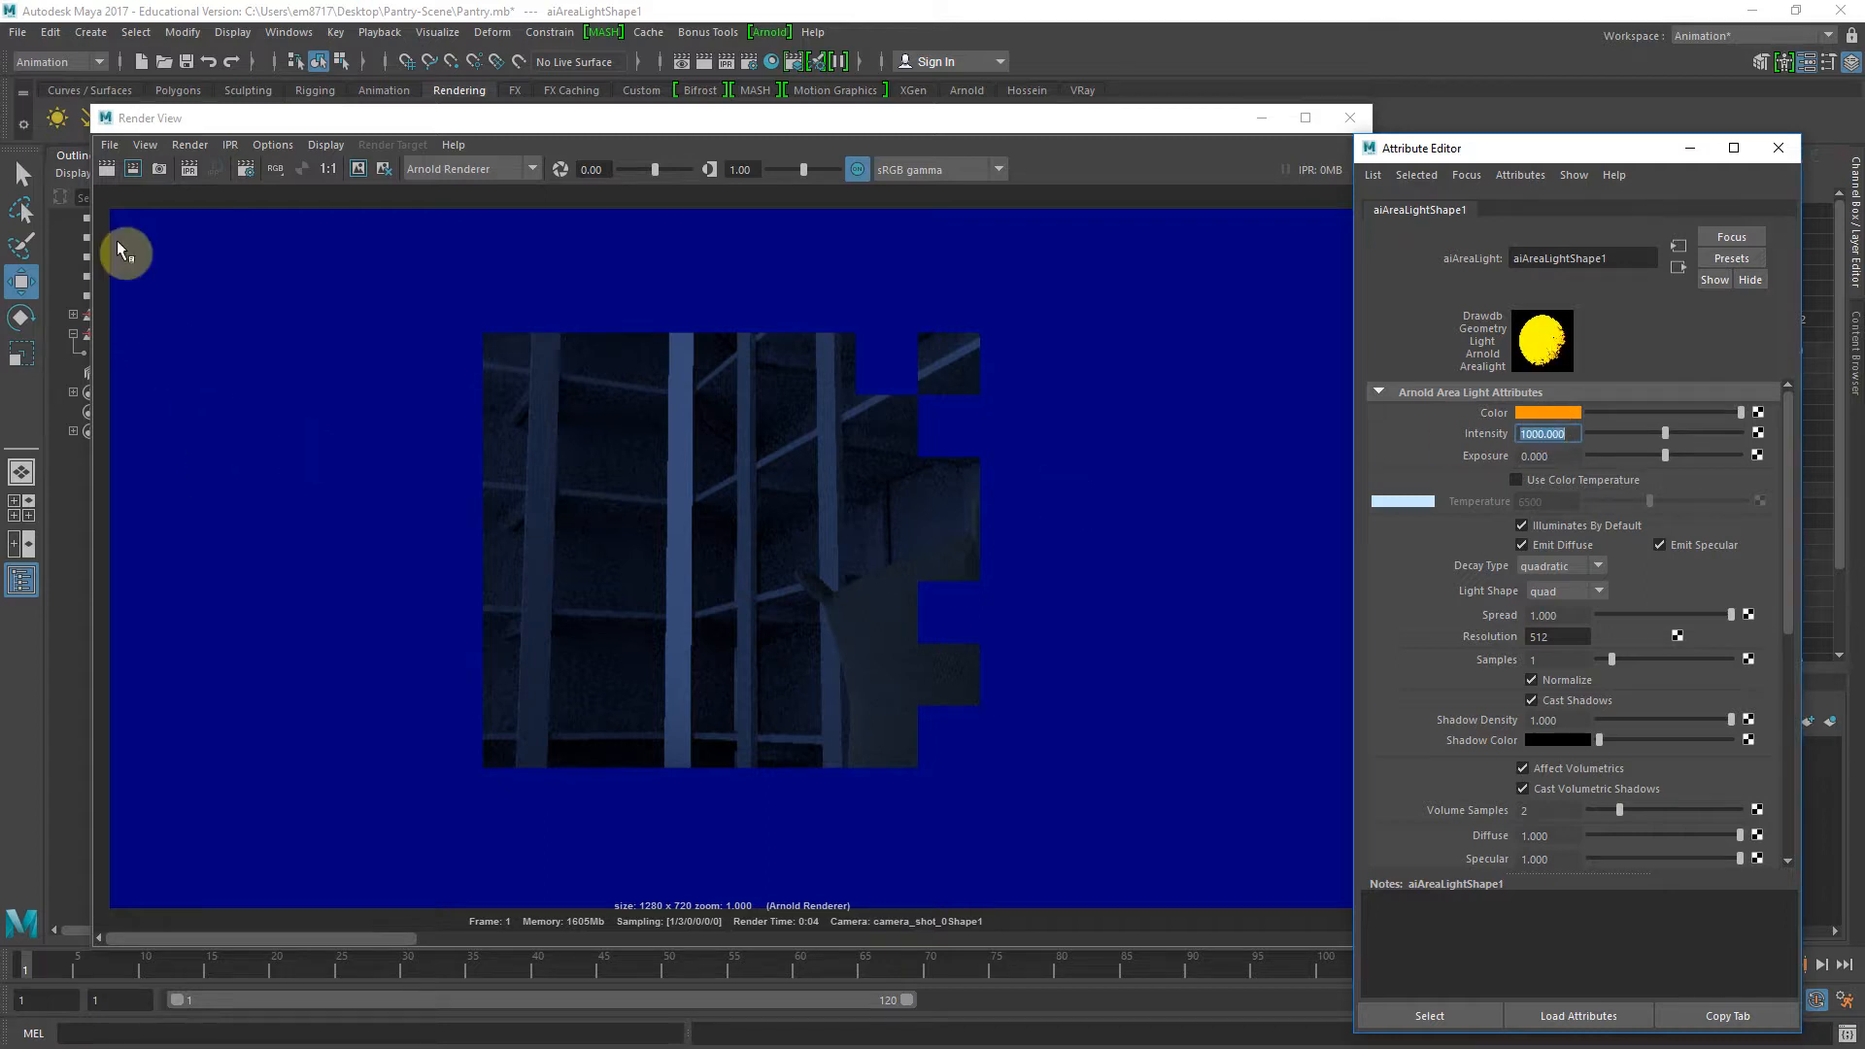
{"action": "left_click", "coordinate": [102, 170]}
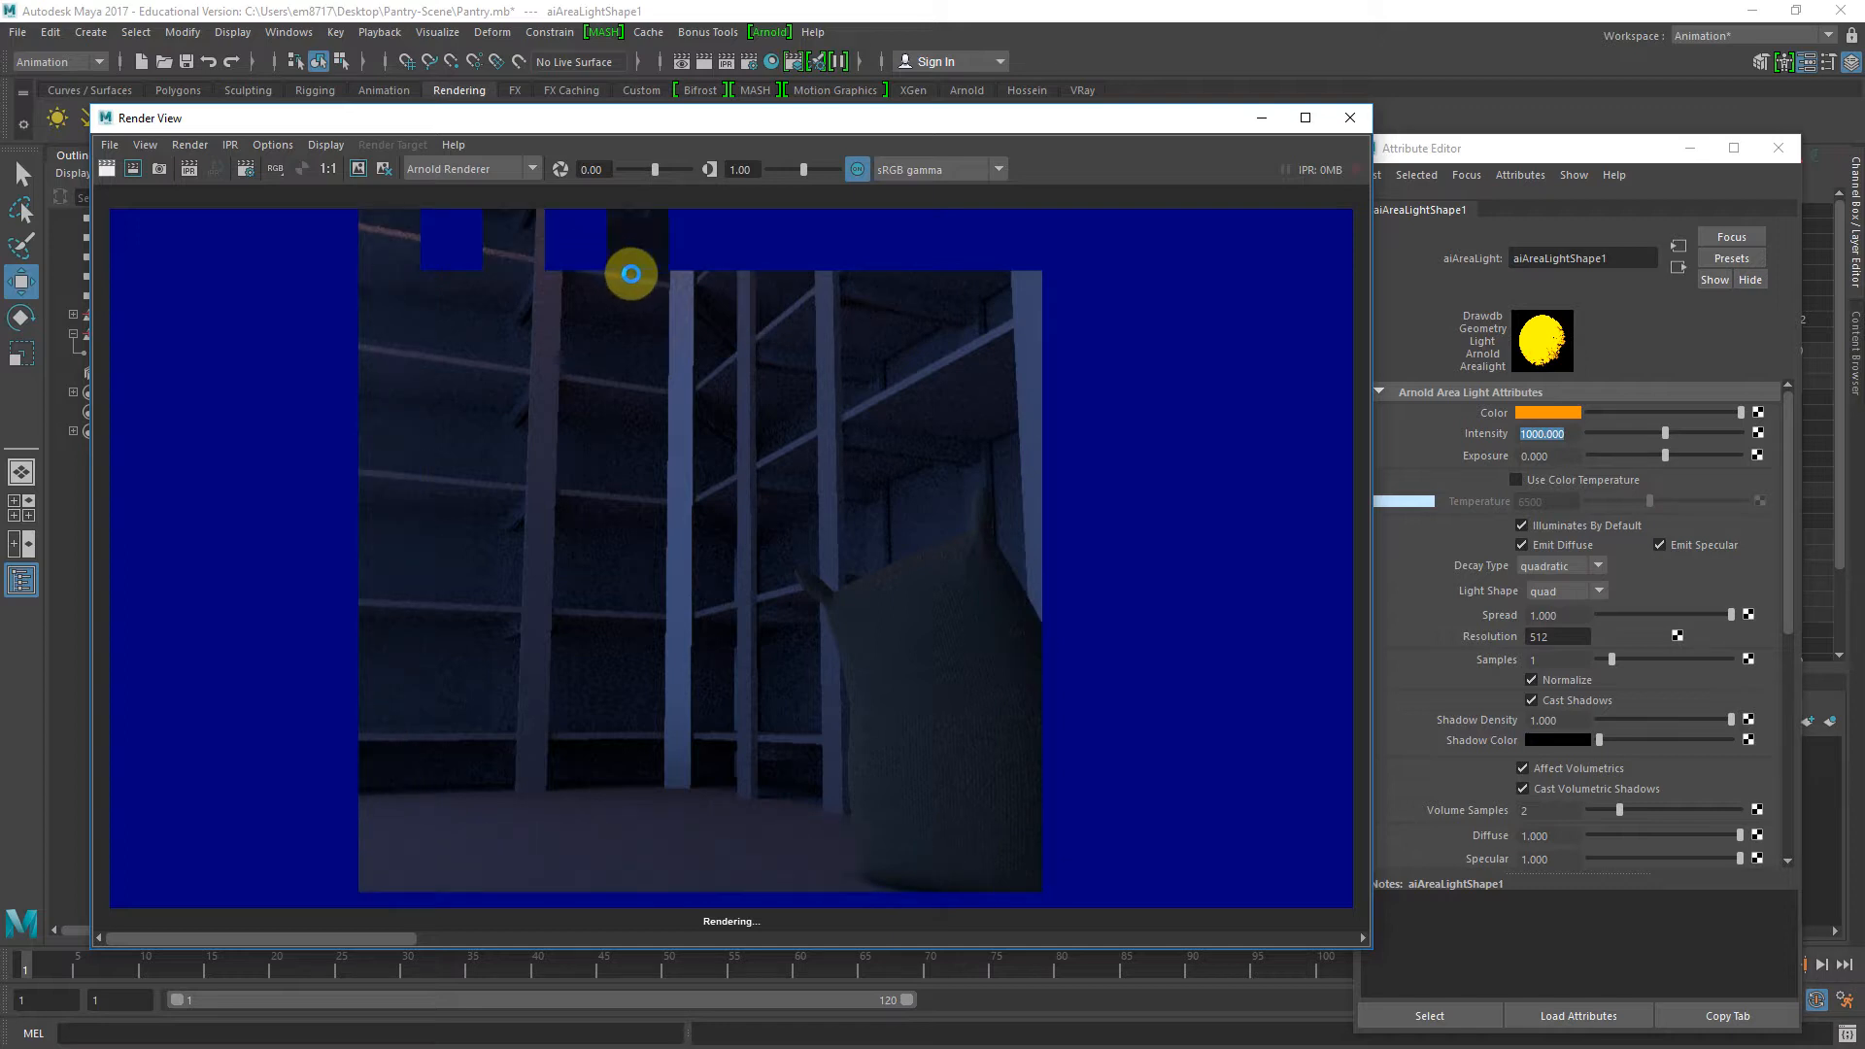
Set the area light's intensity to 5000 and render the frame again
{"action": "left_click", "coordinate": [1576, 435]}
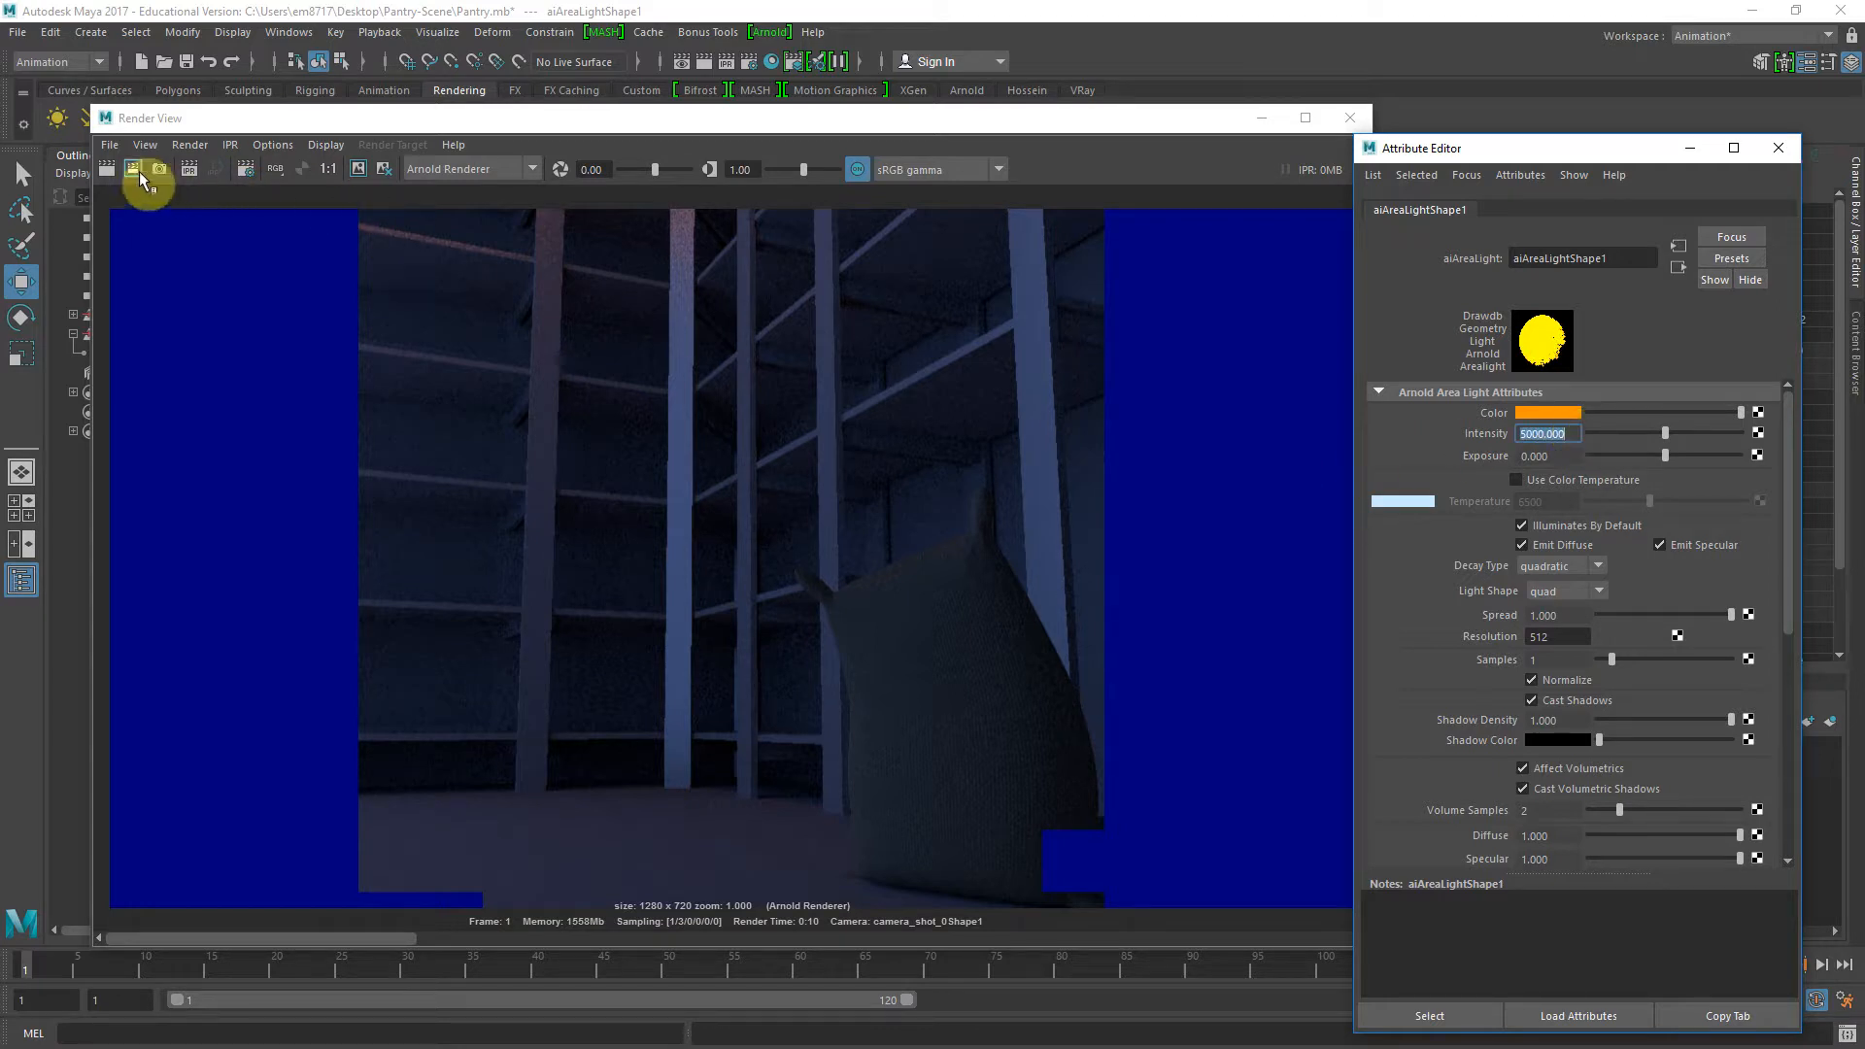
{"action": "left_click", "coordinate": [113, 167]}
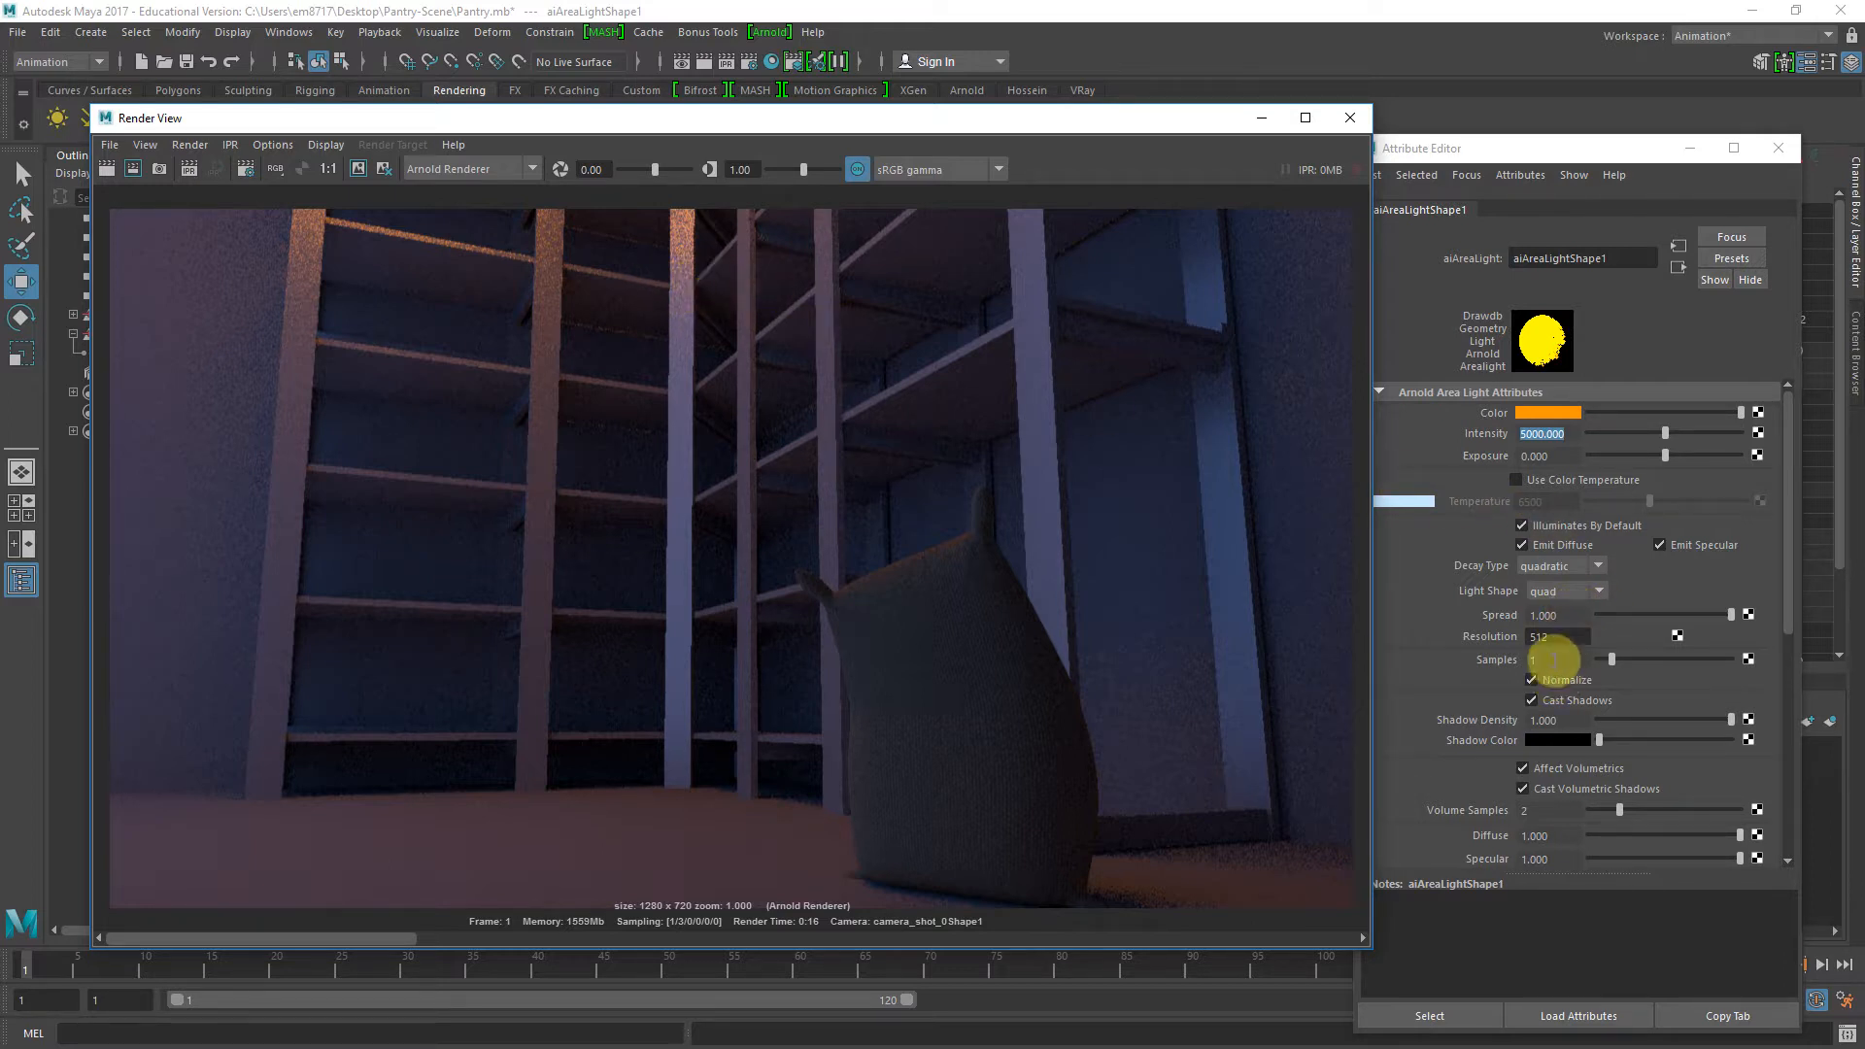
Set the area light's samples to 4, render the frame again and minimise the Render View
{"action": "left_click", "coordinate": [1555, 659]}
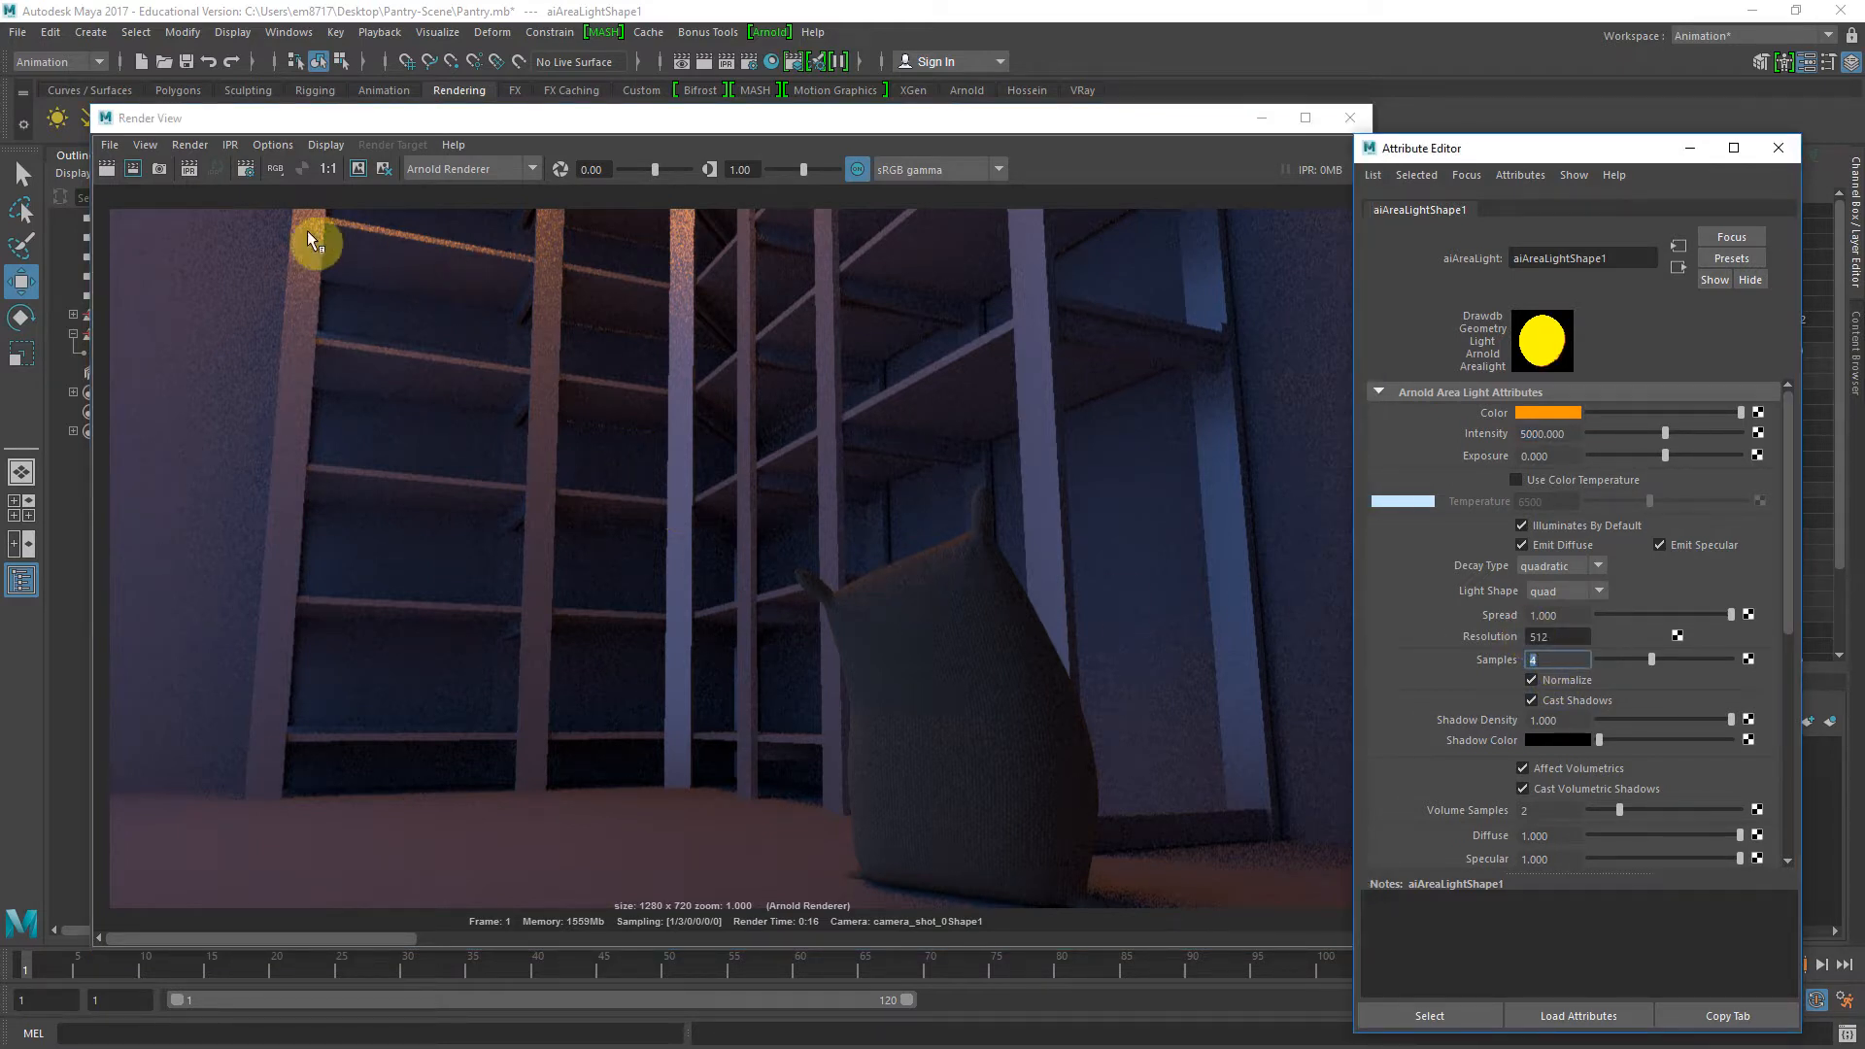
{"action": "left_click", "coordinate": [120, 172]}
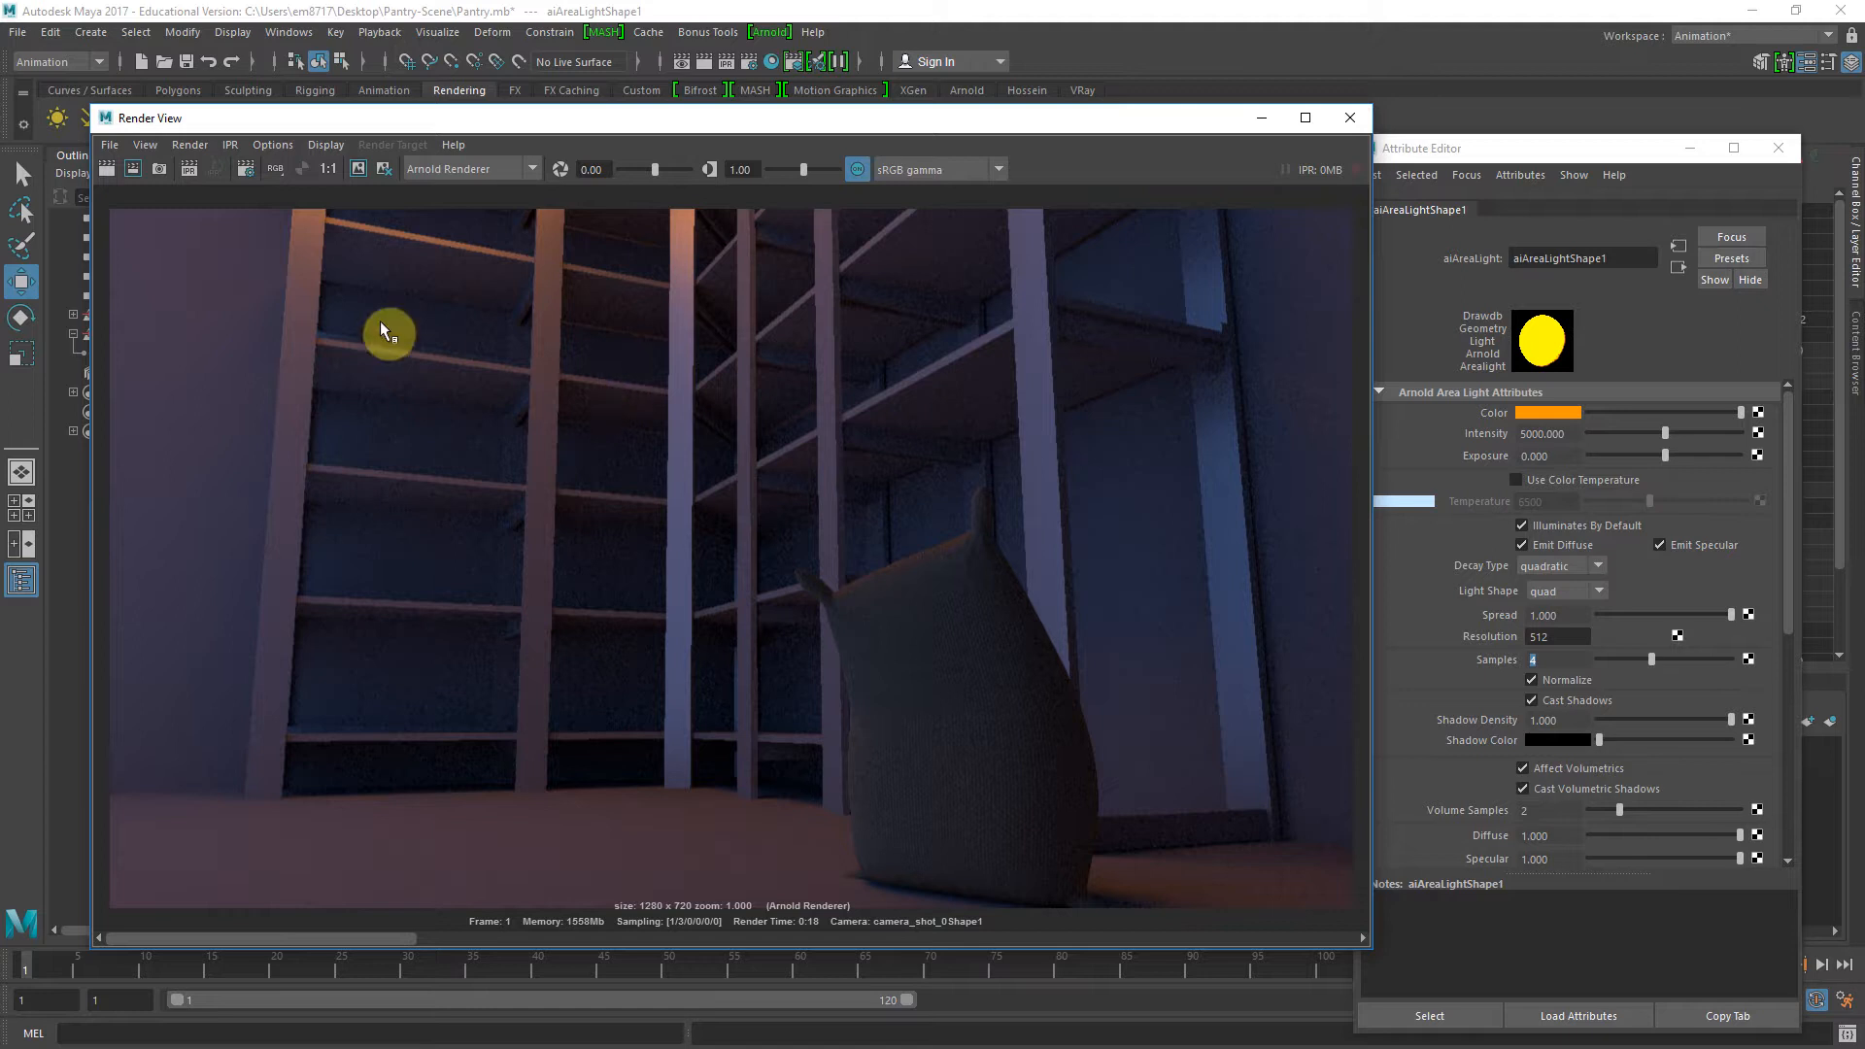
{"action": "mouse_move", "coordinate": [342, 936]}
{"action": "left_mouse_down"}
{"action": "mouse_move", "coordinate": [713, 912]}
{"action": "mouse_move", "coordinate": [1024, 930]}
{"action": "mouse_move", "coordinate": [697, 942]}
{"action": "mouse_move", "coordinate": [801, 962]}
{"action": "mouse_move", "coordinate": [656, 931]}
{"action": "mouse_move", "coordinate": [745, 928]}
{"action": "mouse_move", "coordinate": [367, 923]}
{"action": "left_mouse_up"}
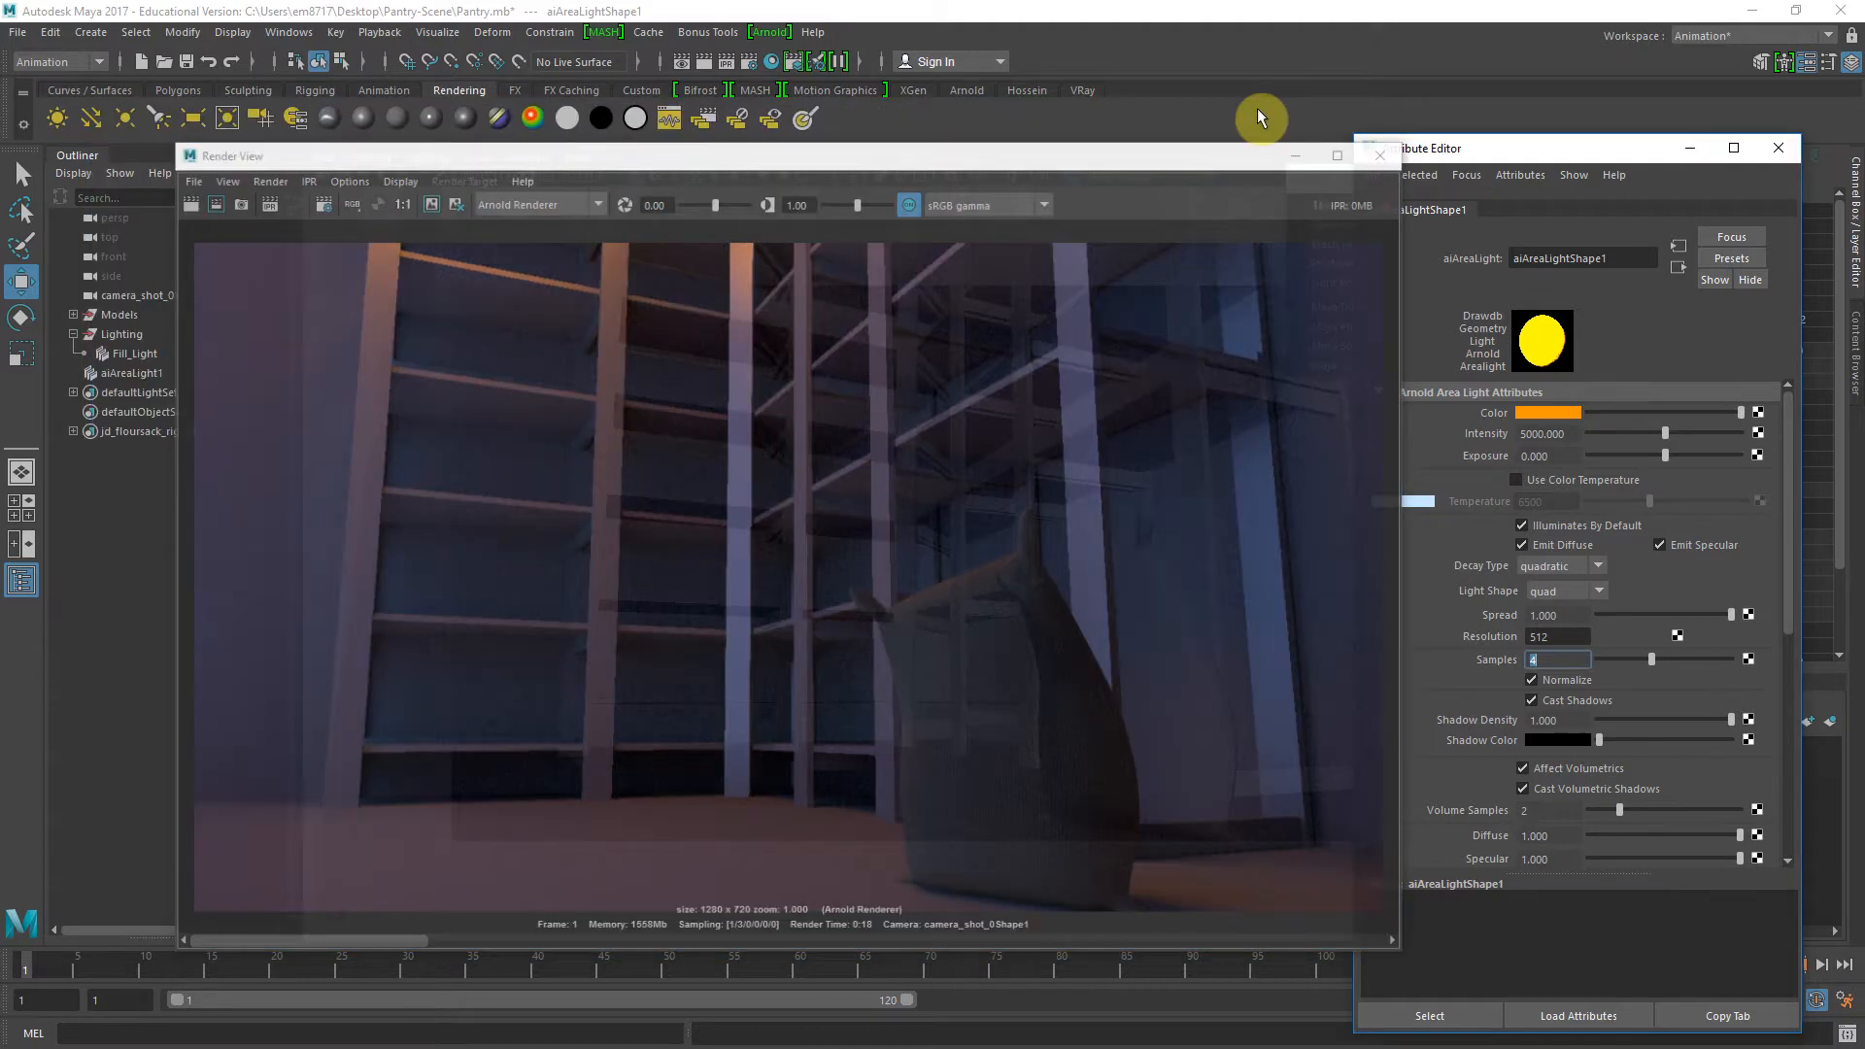
Close the Attribute Editor, return to the perspective view and create a second Arnold area light
{"action": "left_click", "coordinate": [1262, 115]}
{"action": "left_click", "coordinate": [1247, 151]}
{"action": "left_click", "coordinate": [1792, 148]}
{"action": "key", "text": "space"}
{"action": "left_click_drag", "start_coordinate": [1154, 408], "coordinate": [897, 648]}
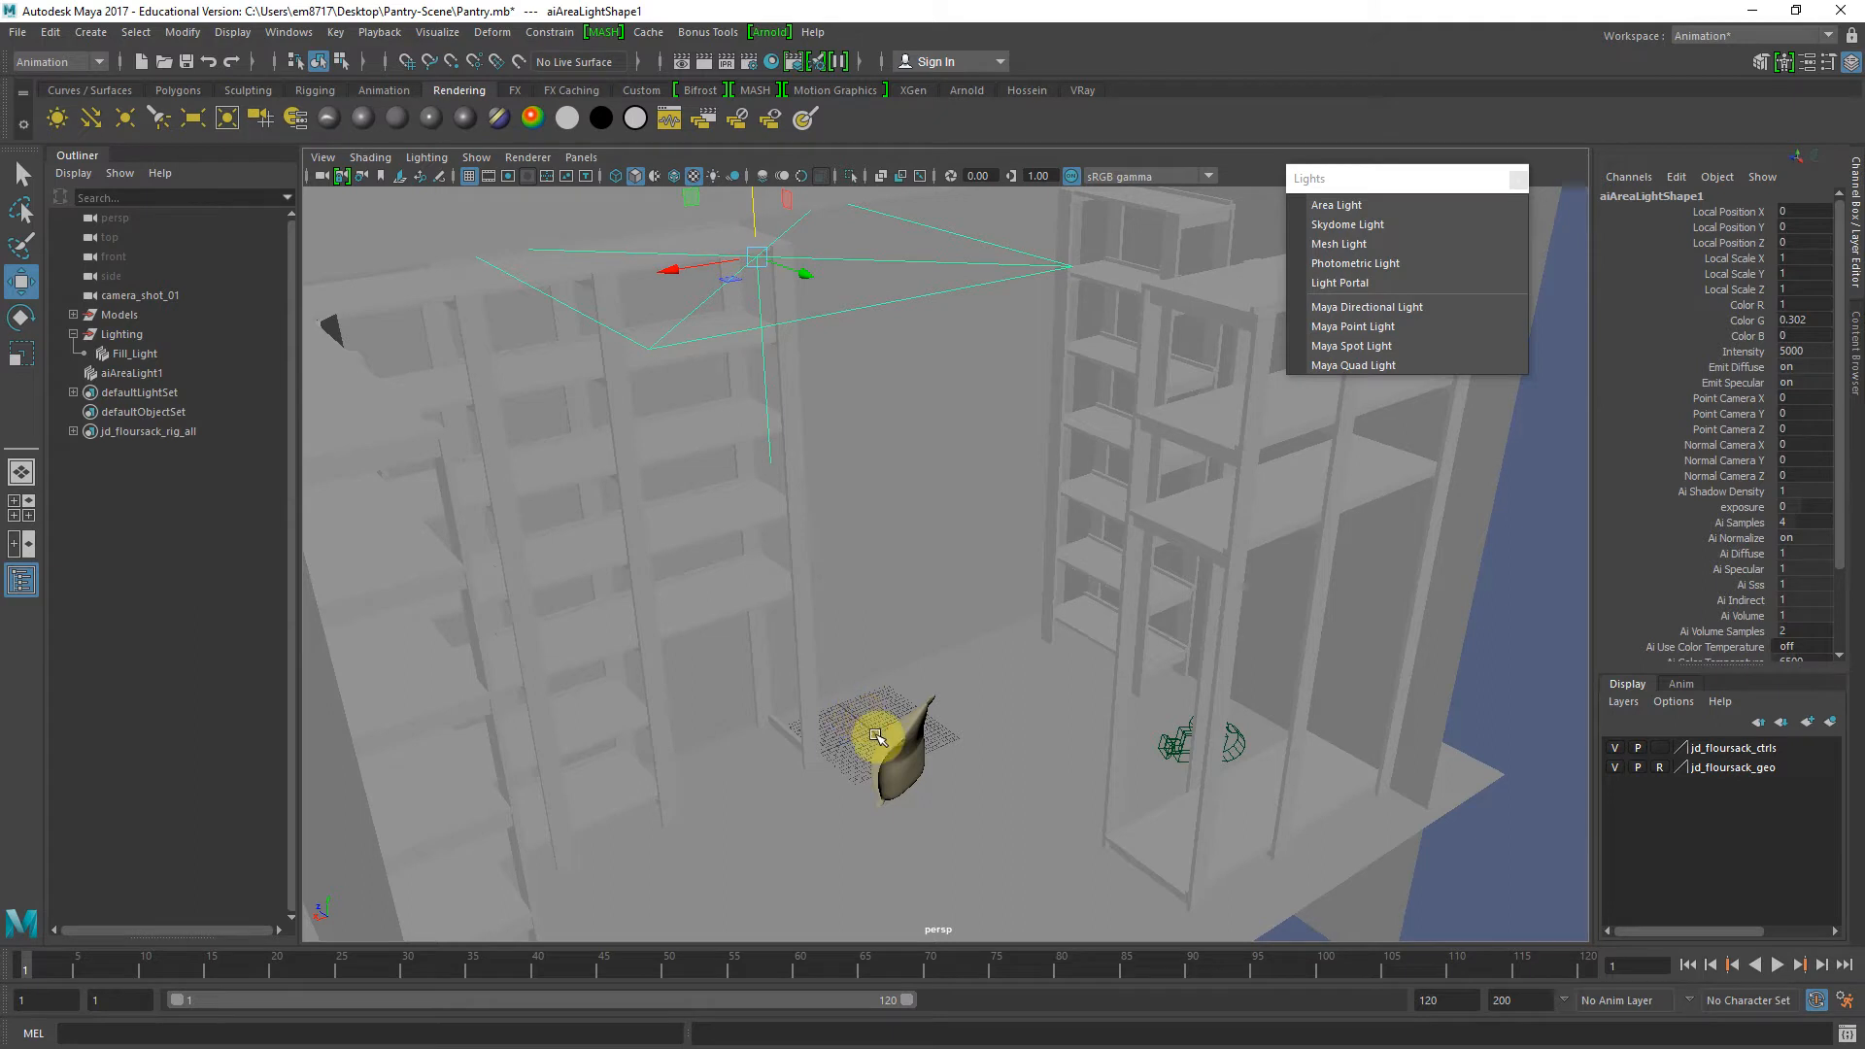
{"action": "left_click_drag", "start_coordinate": [880, 728], "coordinate": [928, 746]}
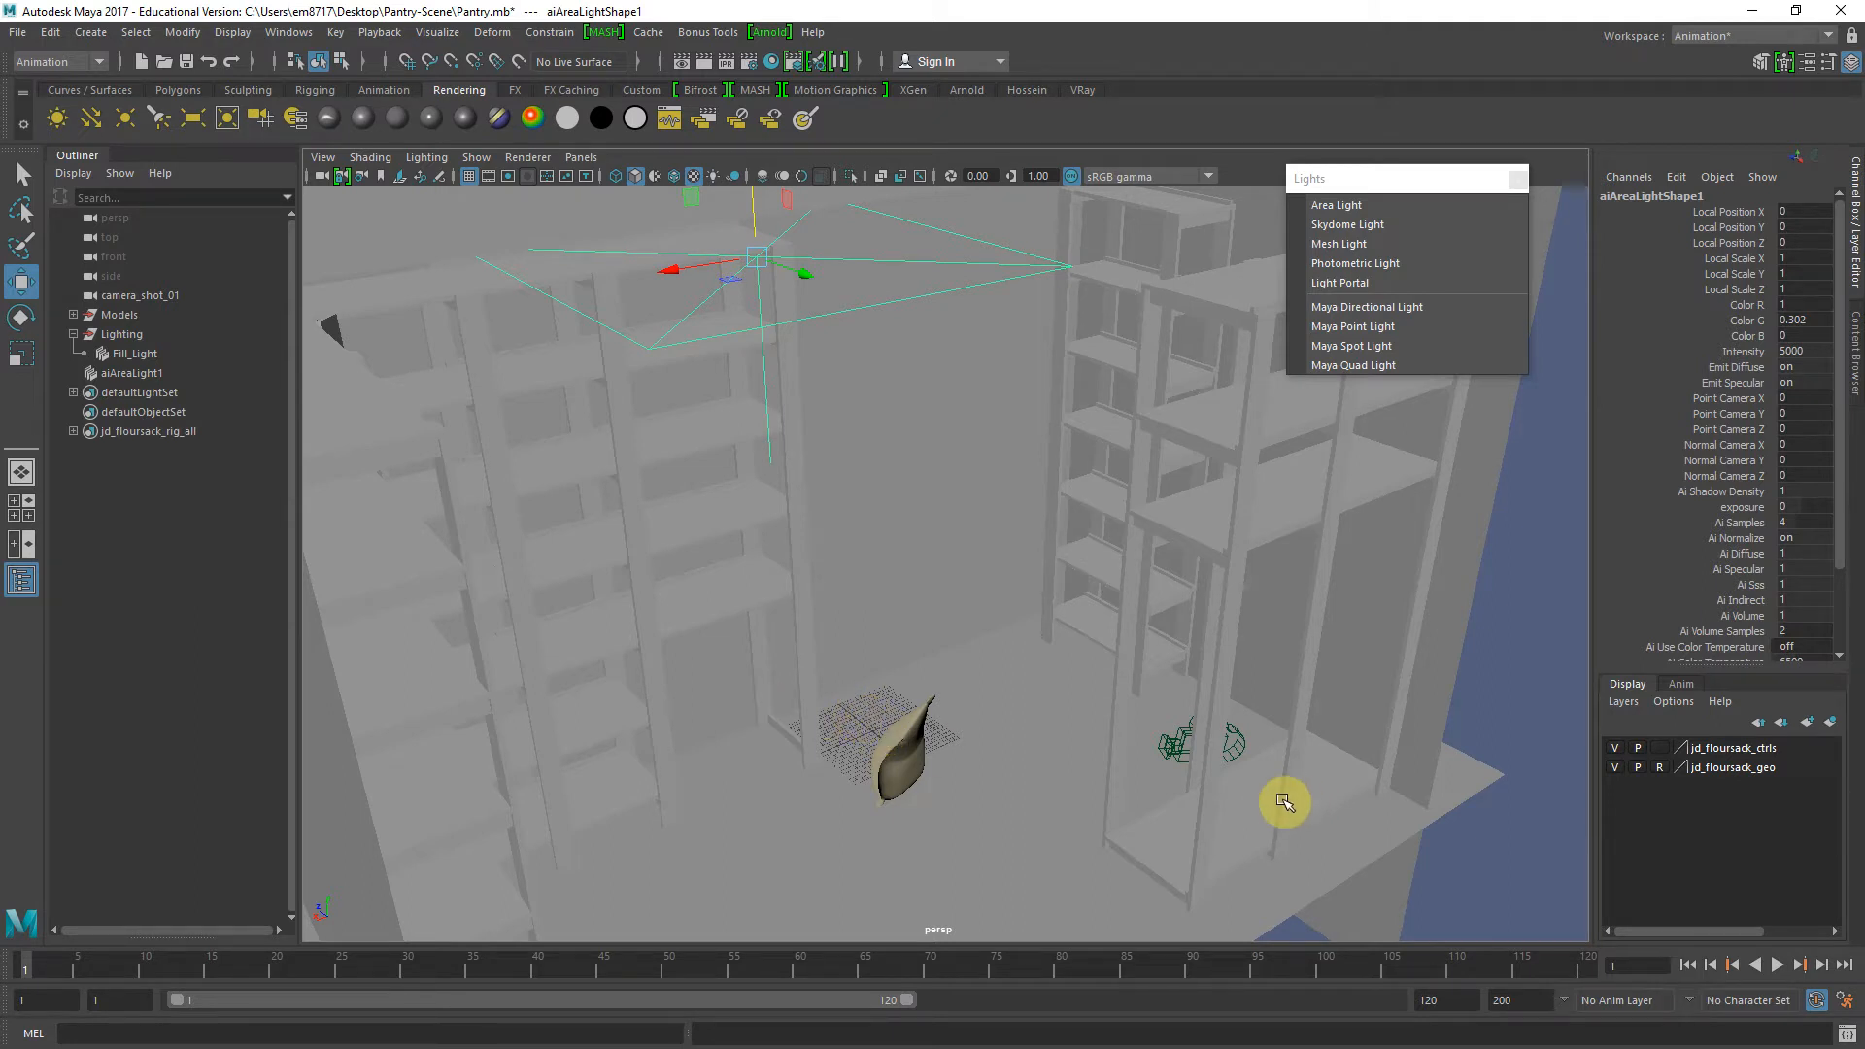
{"action": "left_click_drag", "start_coordinate": [1133, 595], "coordinate": [1253, 408], "text": "alt"}
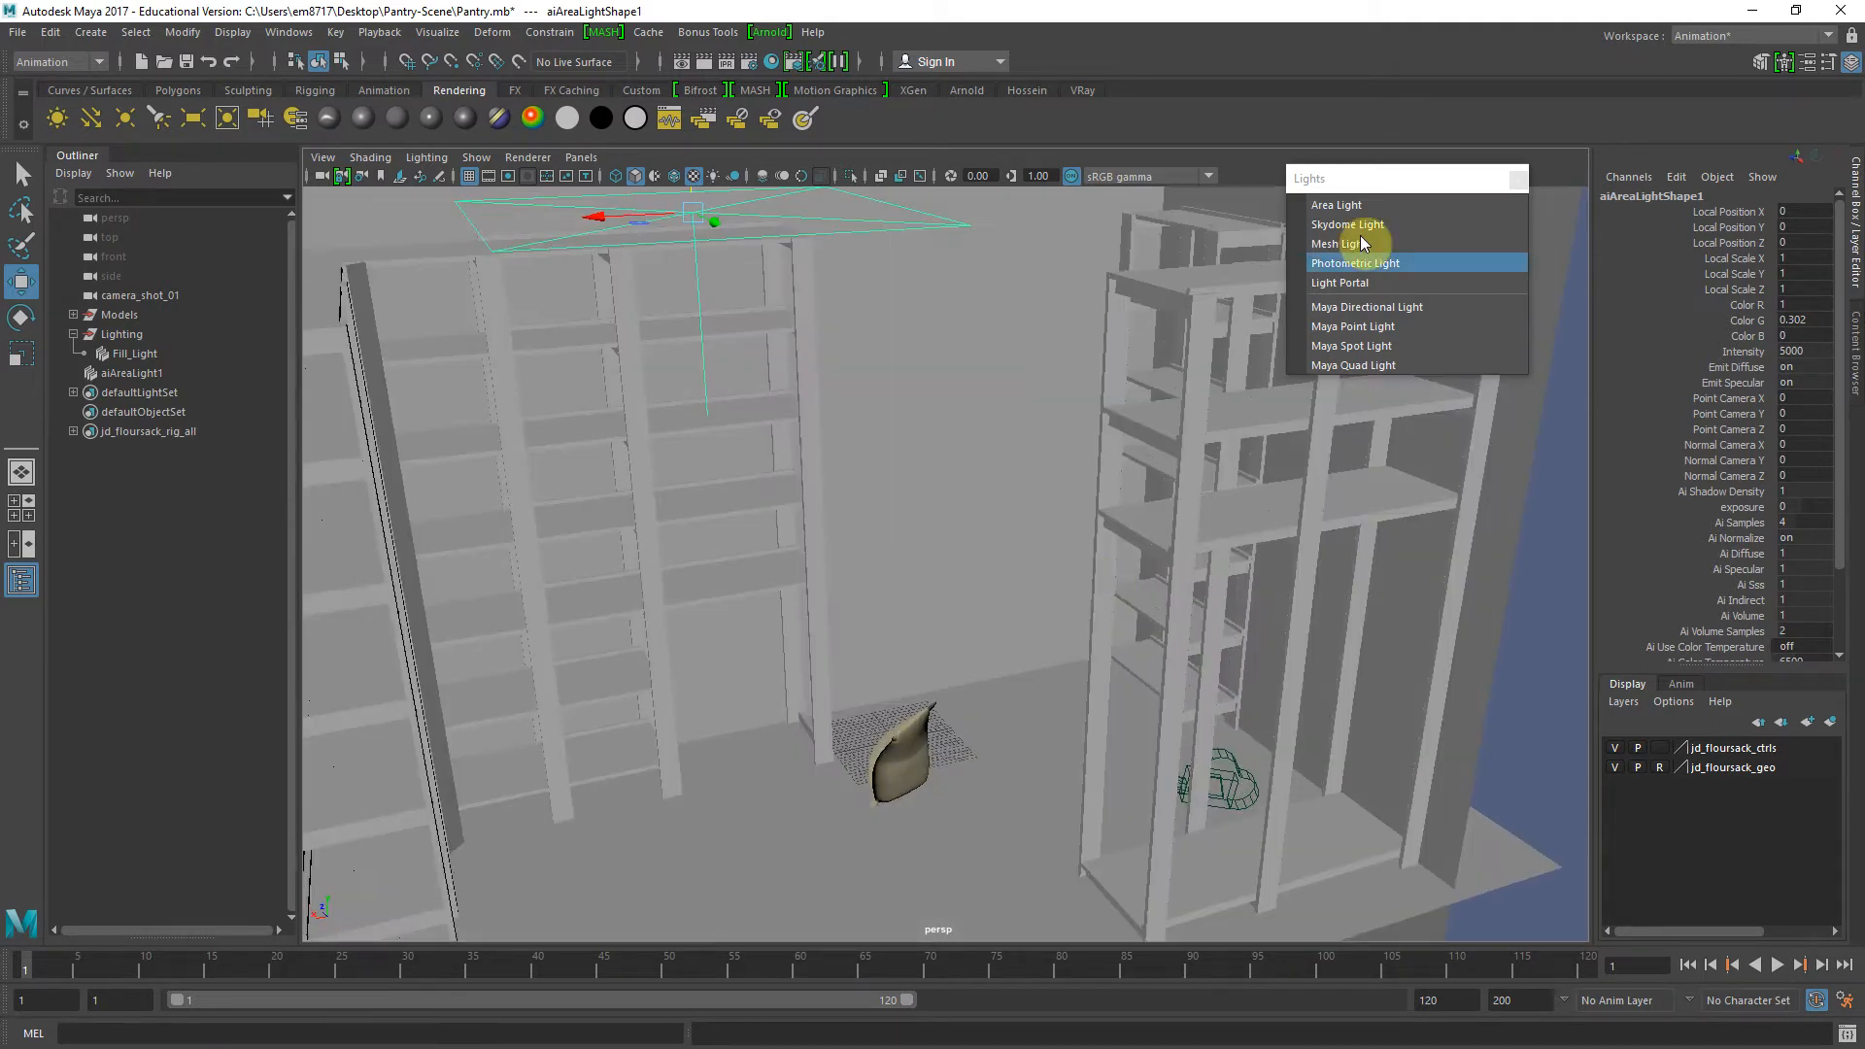
{"action": "left_click", "coordinate": [1356, 213]}
Scale the new area light up uniformly so that it is wider and taller than the flour sack
{"action": "left_click_drag", "start_coordinate": [1088, 486], "coordinate": [946, 658], "text": "alt"}
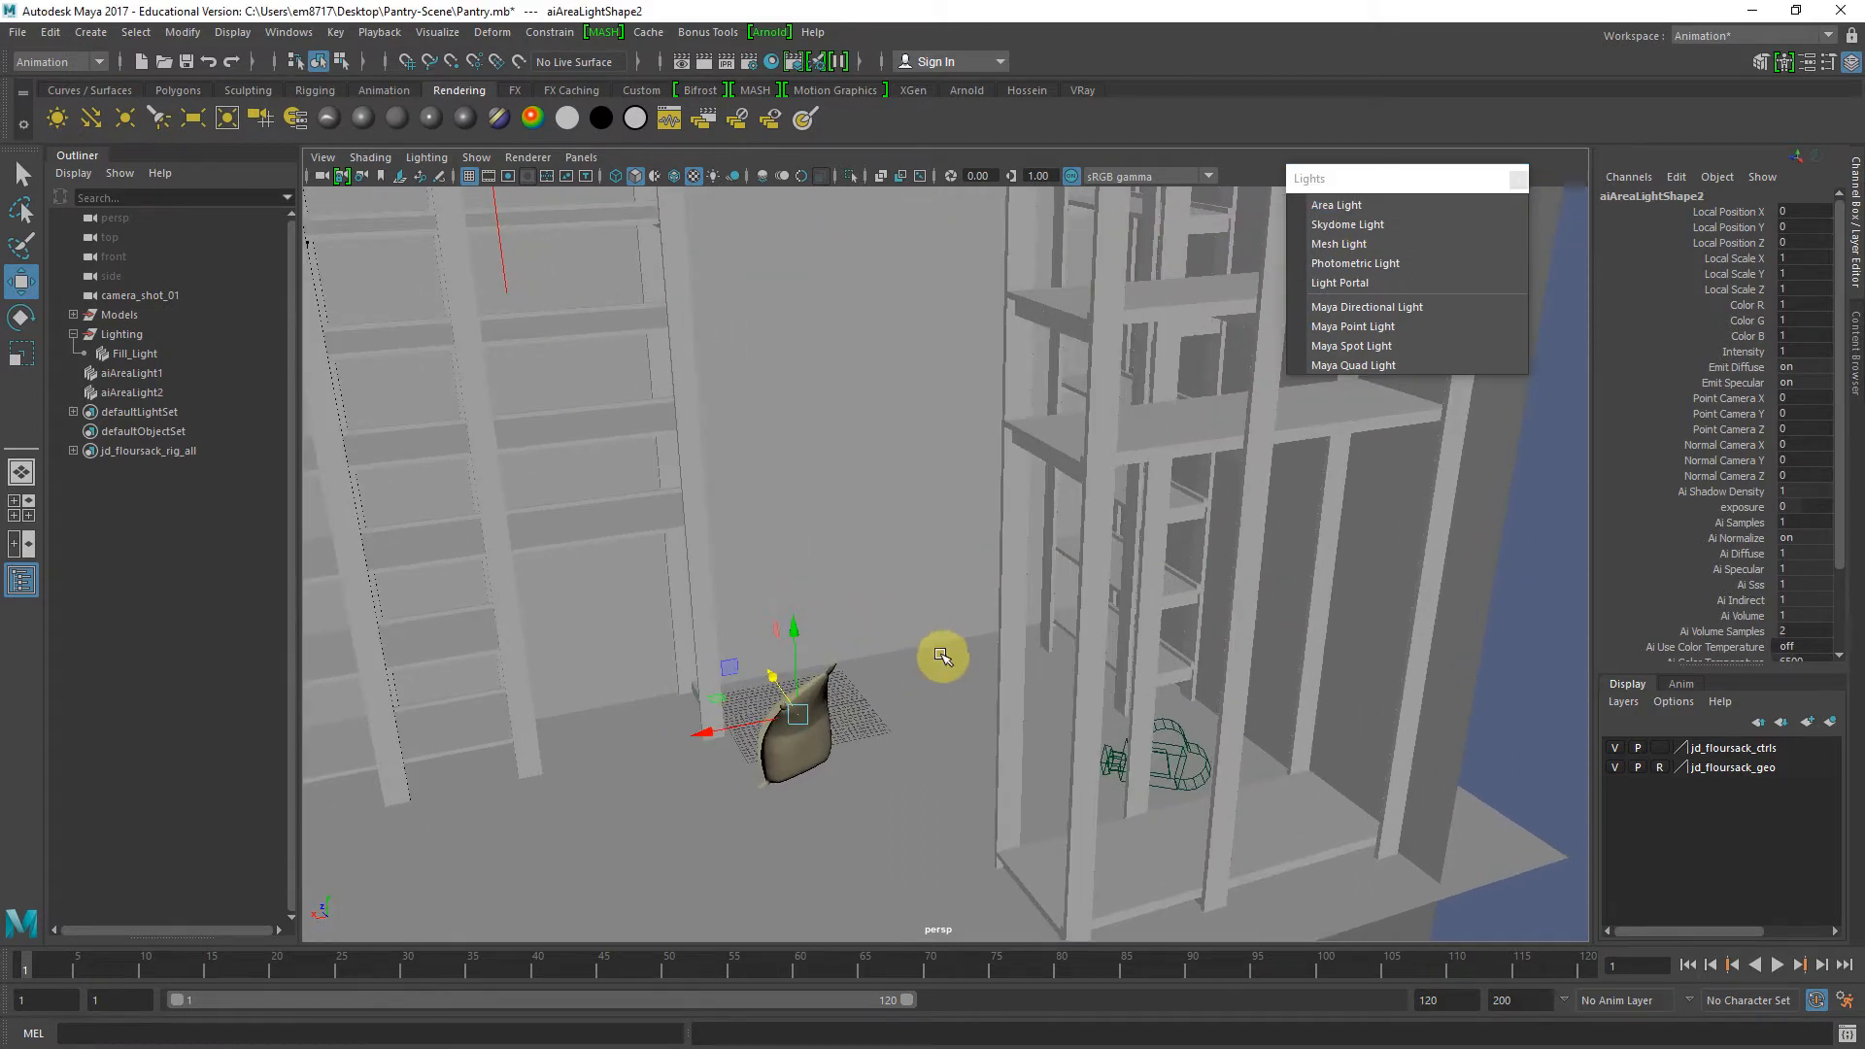
{"action": "left_click_drag", "start_coordinate": [797, 719], "coordinate": [1026, 722]}
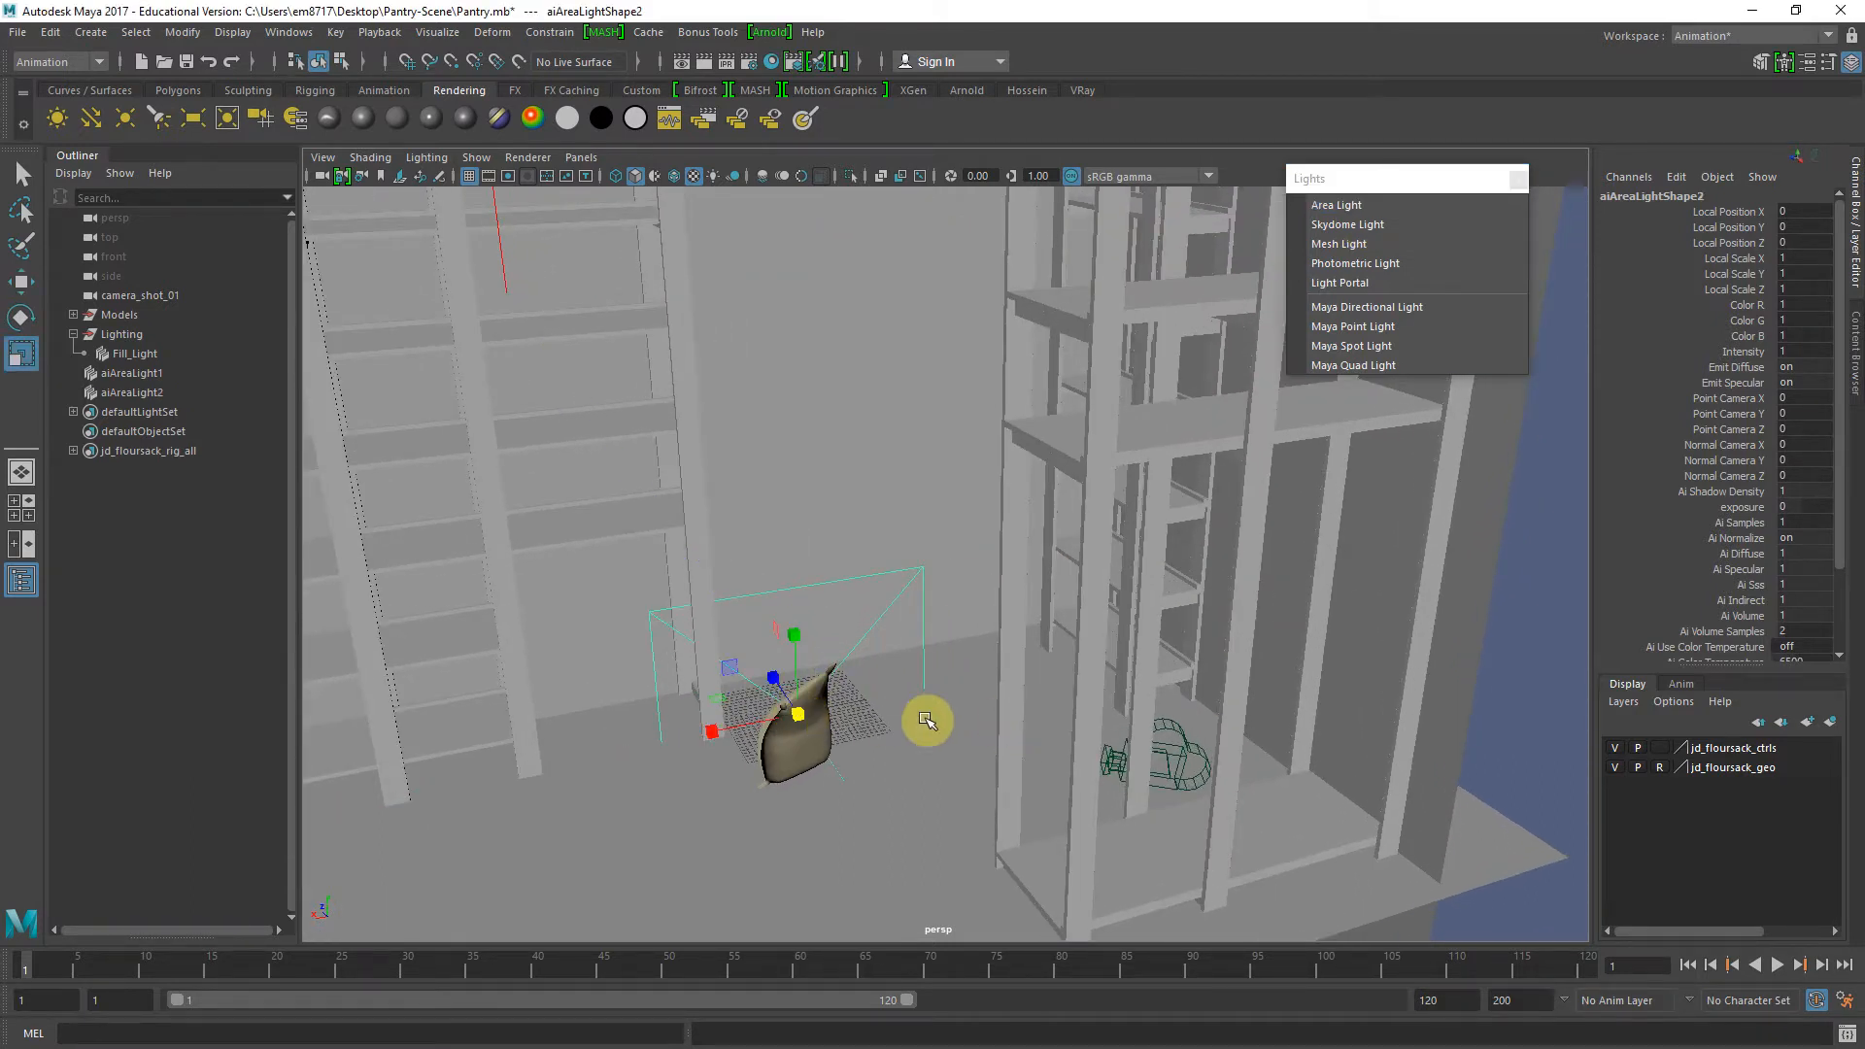
{"action": "middle_click_drag", "start_coordinate": [864, 683], "coordinate": [991, 645], "text": "alt"}
{"action": "left_click_drag", "start_coordinate": [991, 645], "coordinate": [868, 609], "text": "alt"}
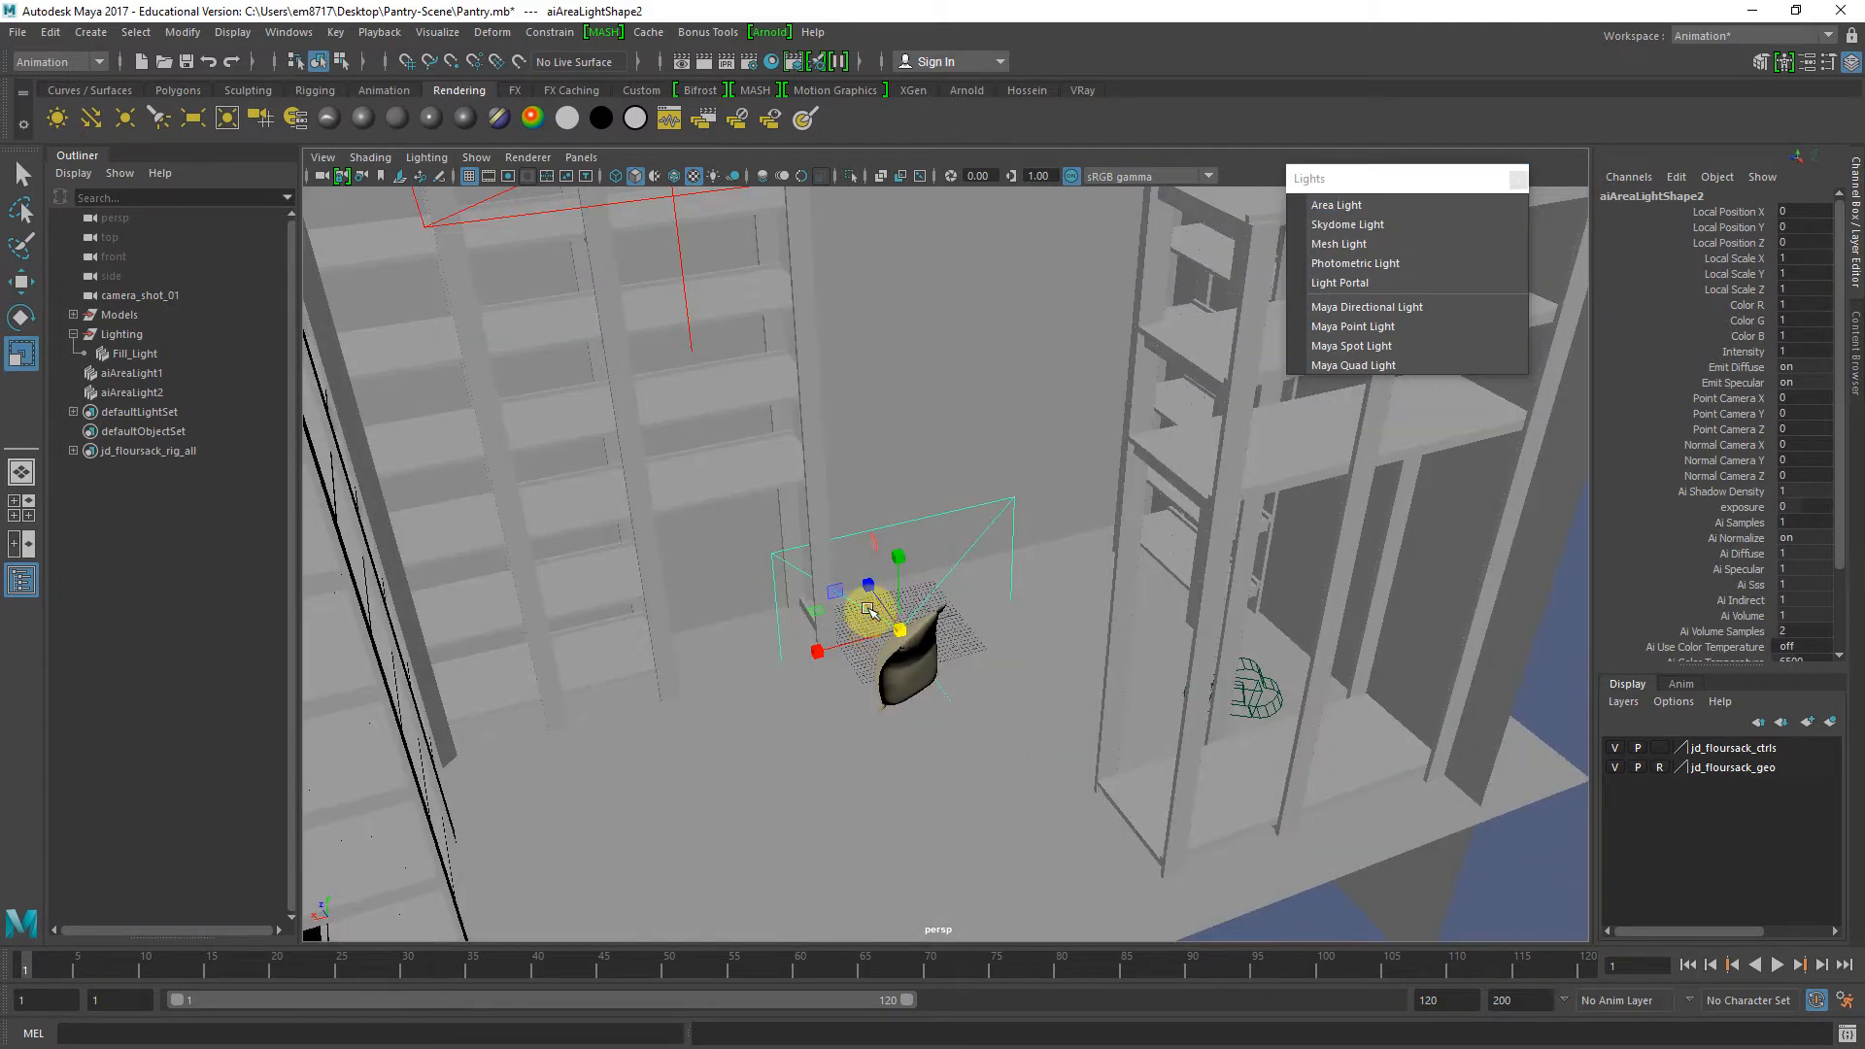
Look through the second area light and aim it down at the flour sack from behind
{"action": "left_click", "coordinate": [583, 162]}
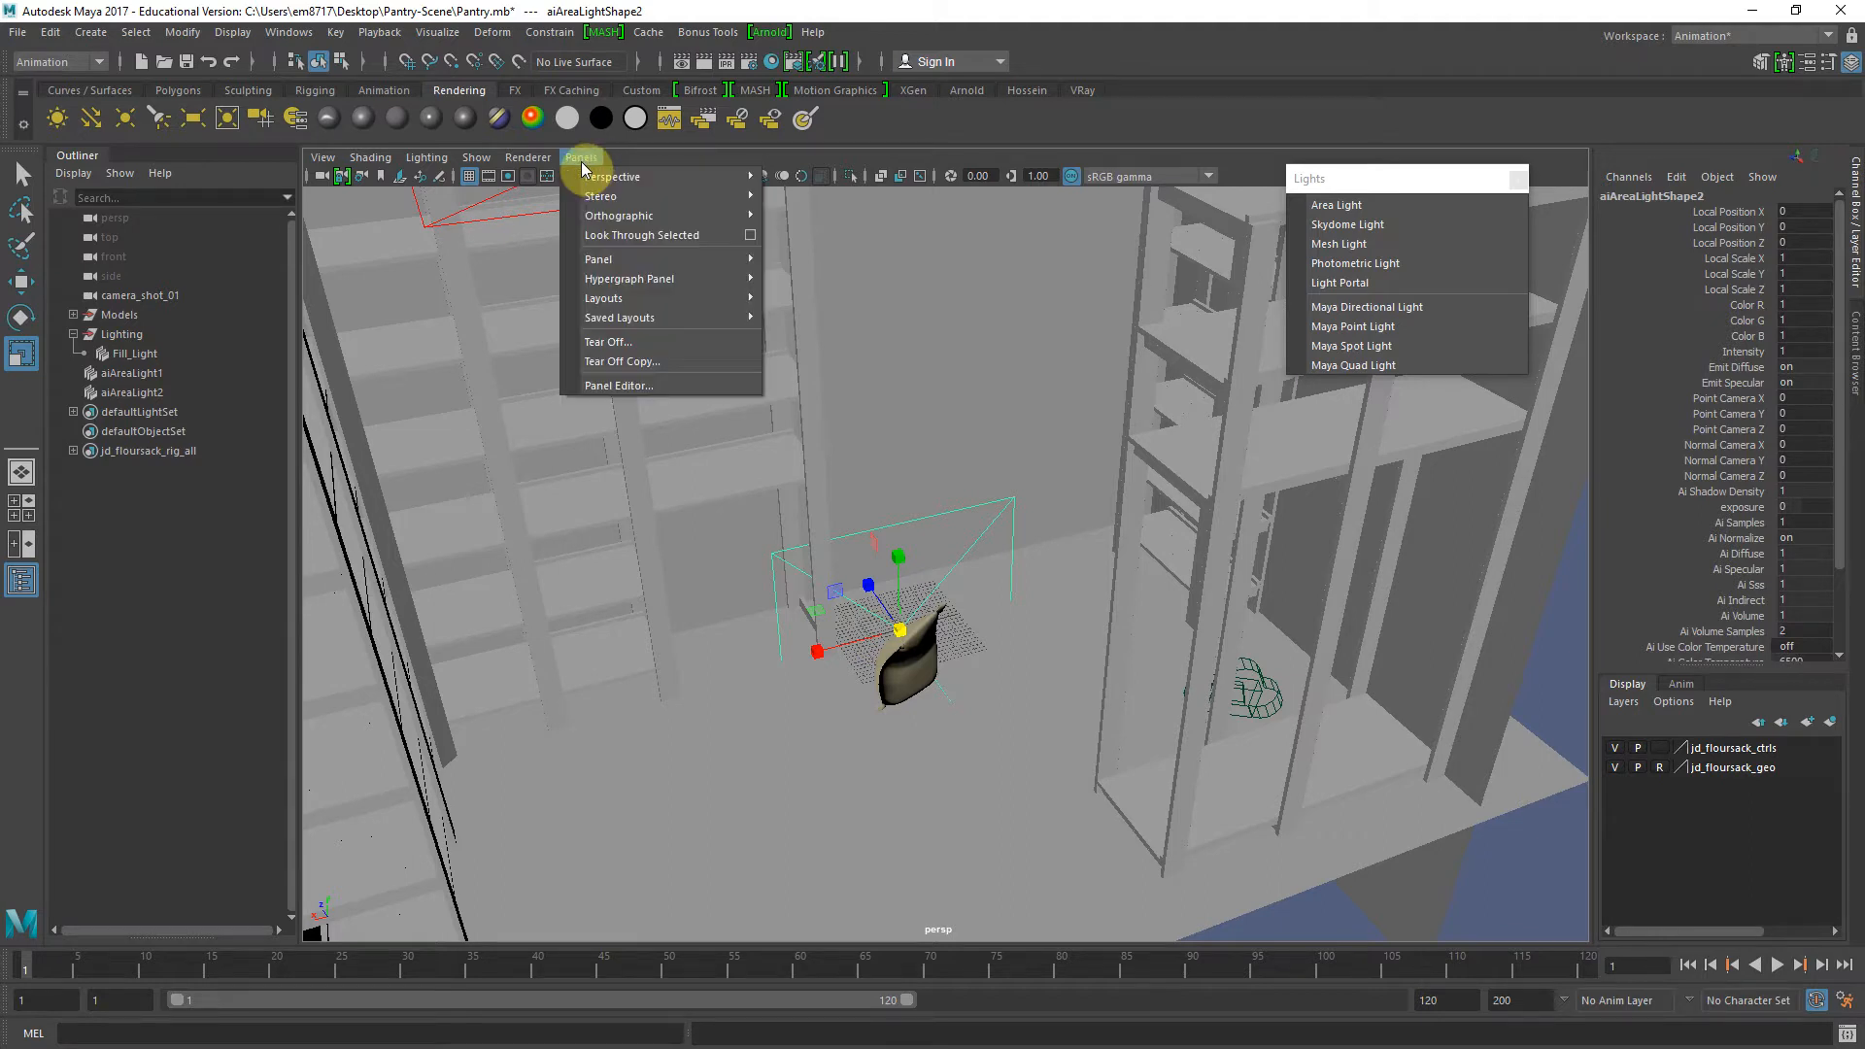
{"action": "left_click", "coordinate": [641, 236]}
{"action": "left_click_drag", "start_coordinate": [764, 425], "coordinate": [924, 541], "text": "alt"}
{"action": "middle_click_drag", "start_coordinate": [923, 541], "coordinate": [870, 574], "text": "alt"}
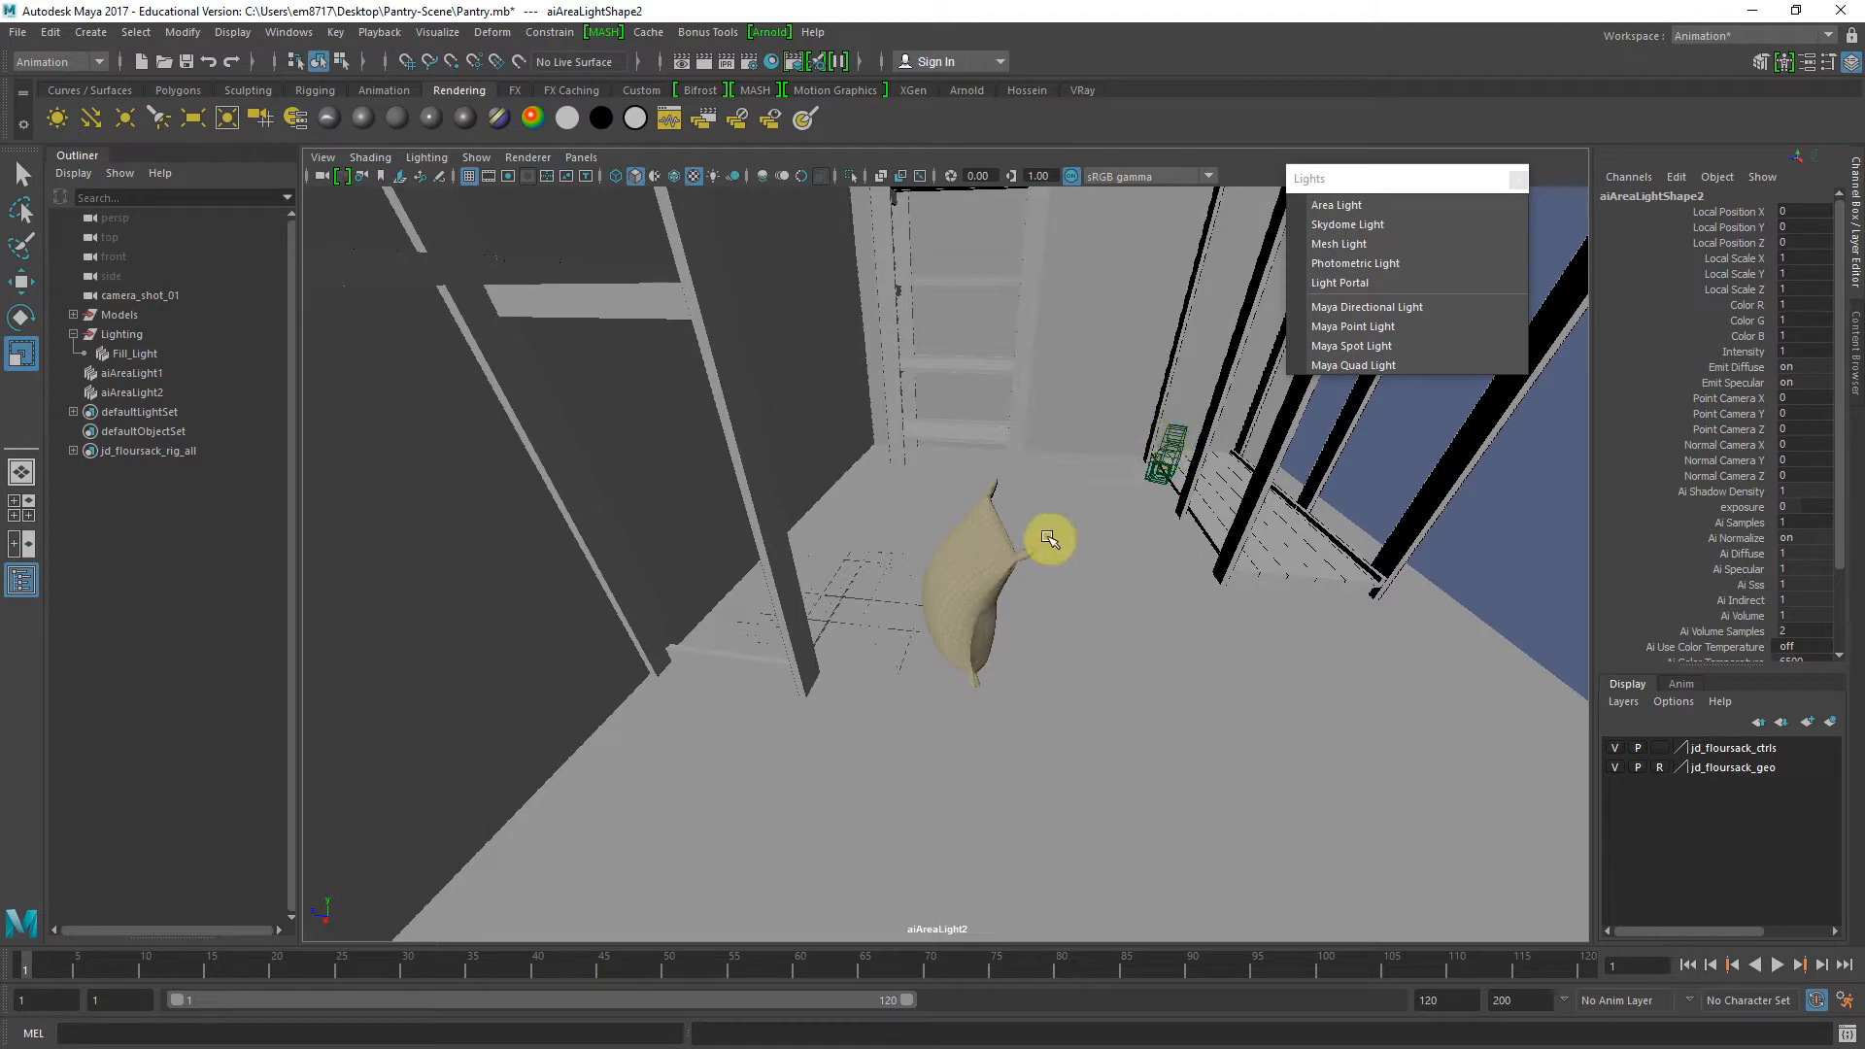
{"action": "left_click_drag", "start_coordinate": [924, 605], "coordinate": [945, 608], "text": "alt"}
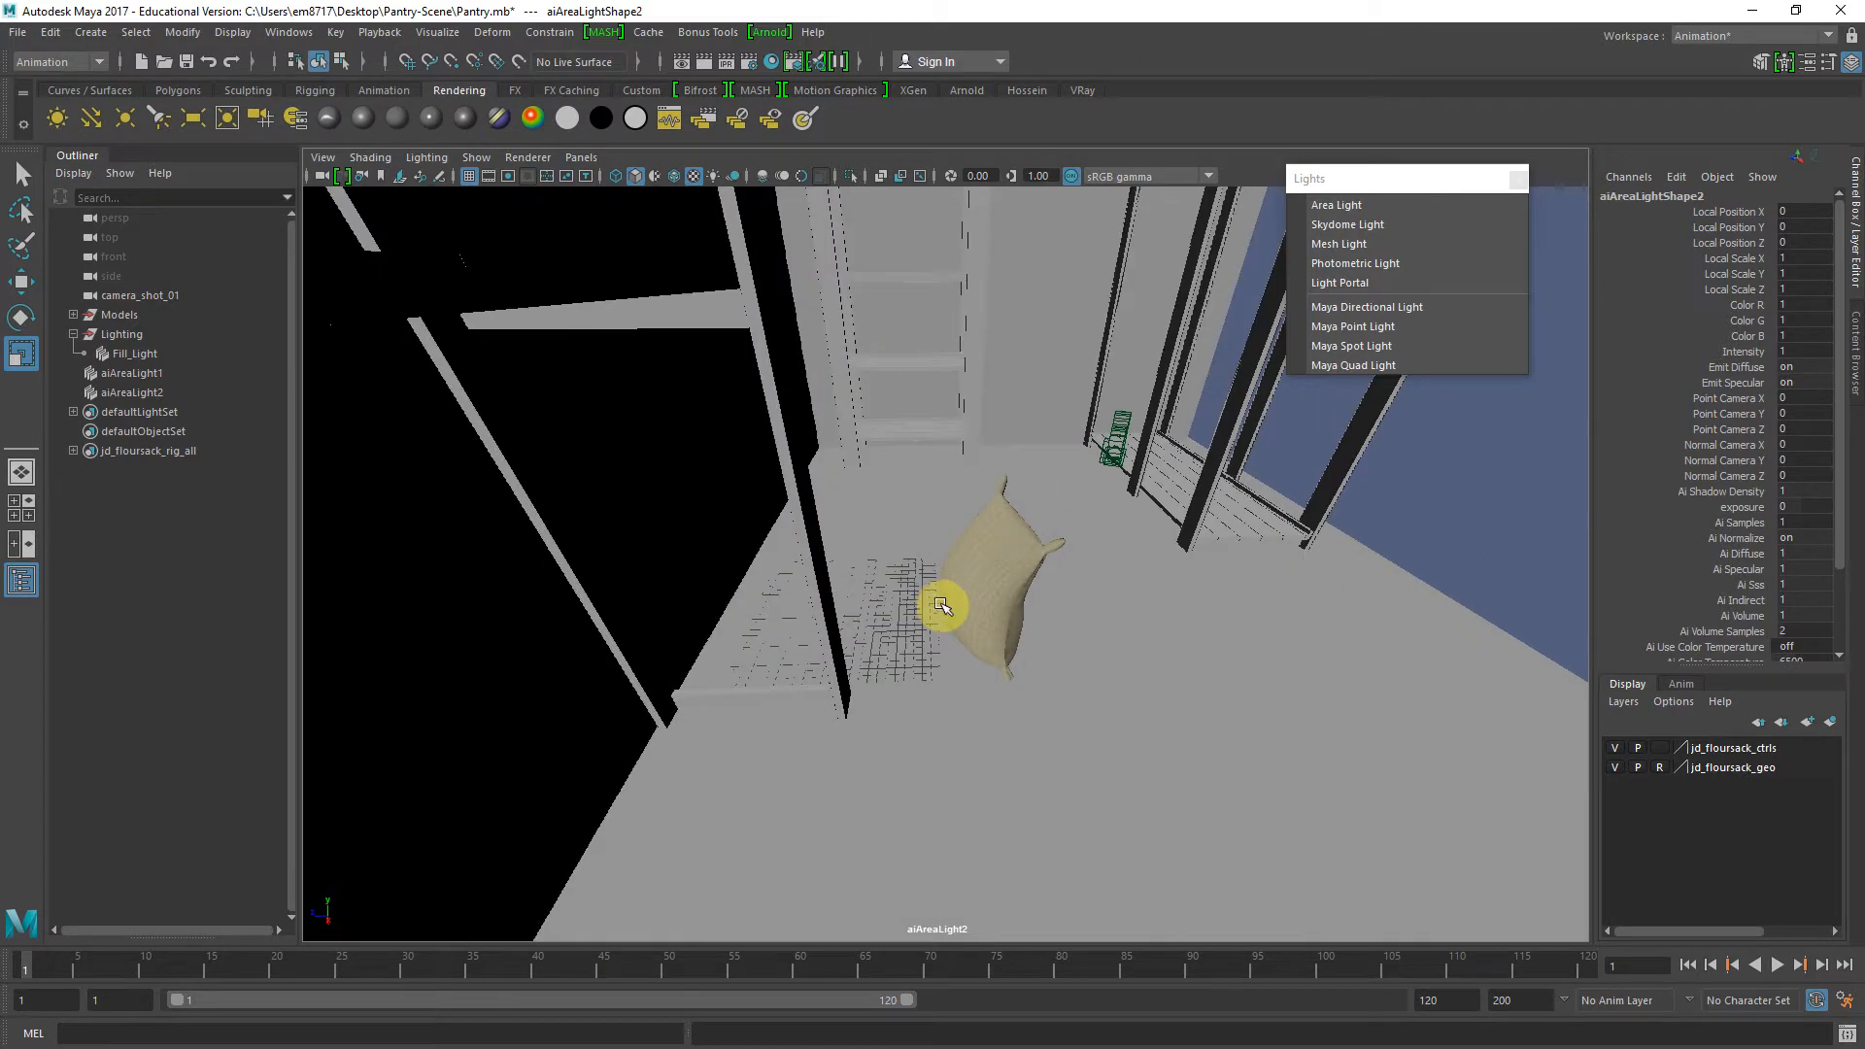
{"action": "right_click_drag", "start_coordinate": [945, 608], "coordinate": [996, 624], "text": "alt"}
{"action": "left_click_drag", "start_coordinate": [996, 624], "coordinate": [969, 653], "text": "alt"}
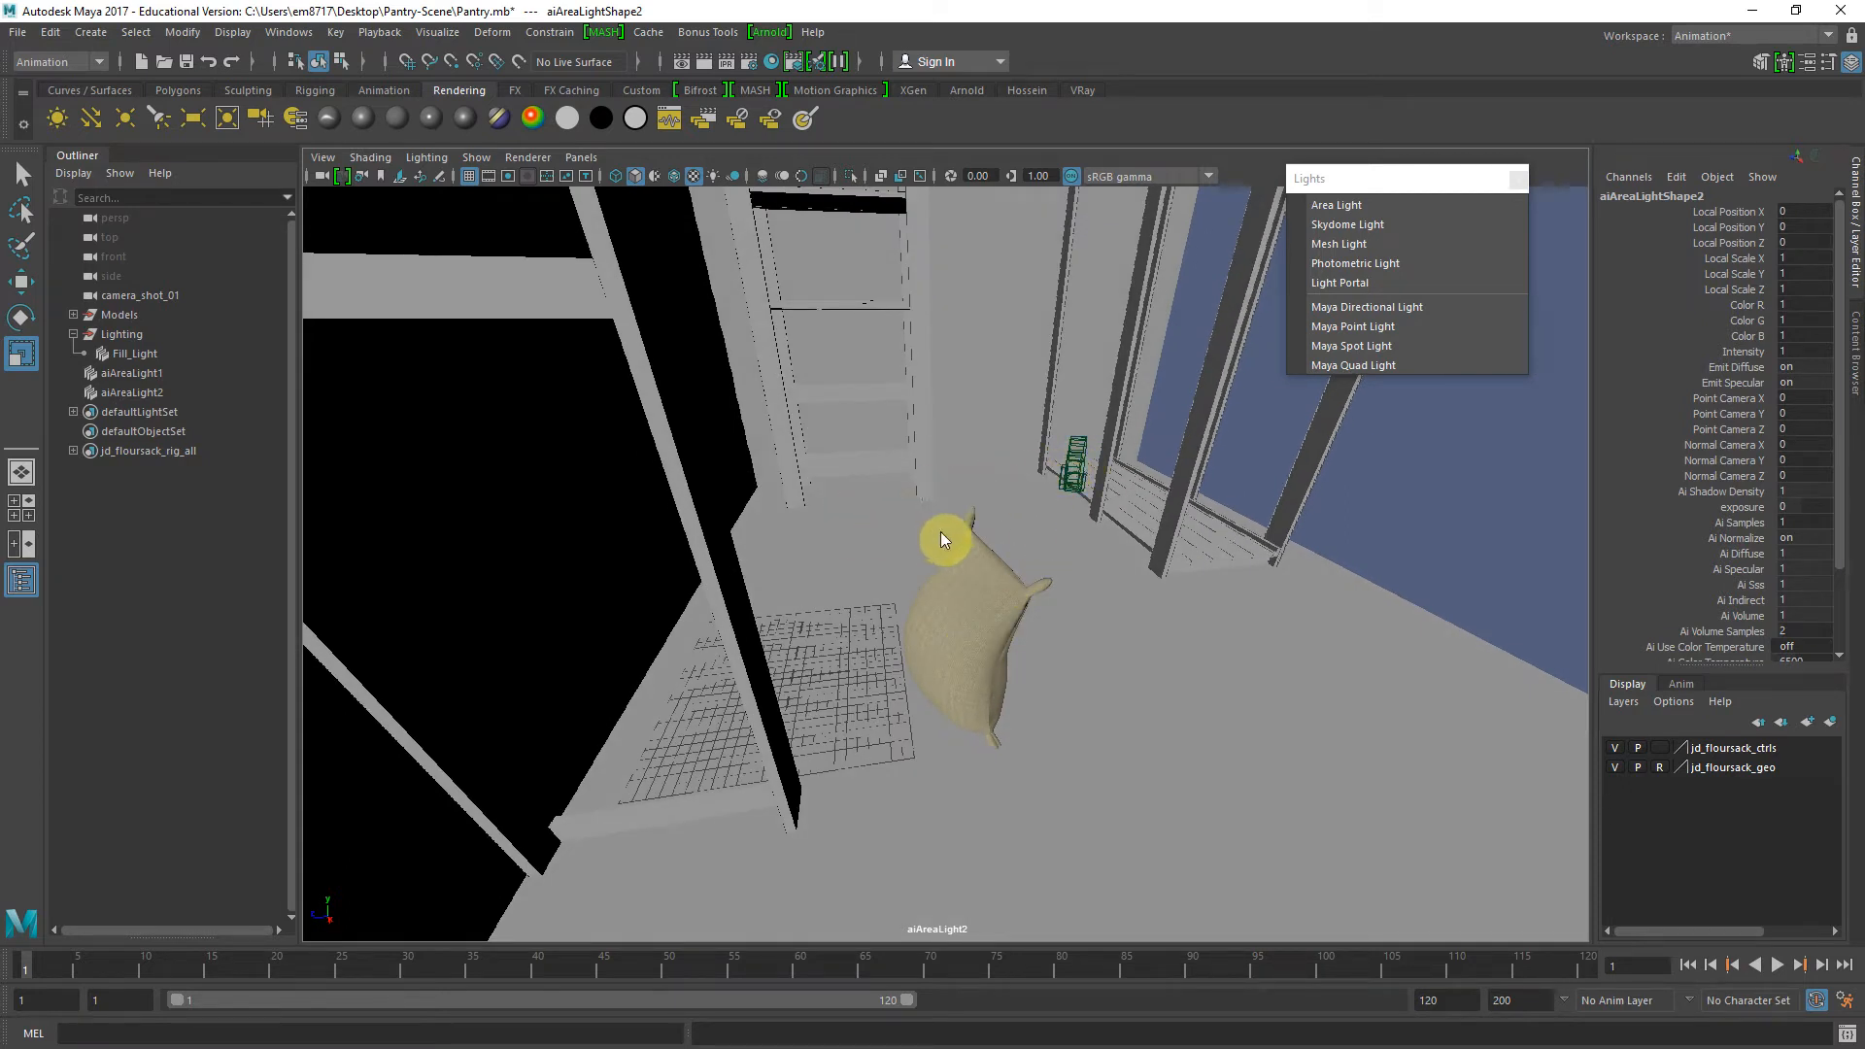
Return to the perspective view and adjust the second area light's placement in front of the shelves
{"action": "key", "text": "space"}
{"action": "left_click_drag", "start_coordinate": [940, 532], "coordinate": [940, 526]}
{"action": "left_click_drag", "start_coordinate": [855, 569], "coordinate": [742, 535], "text": "alt"}
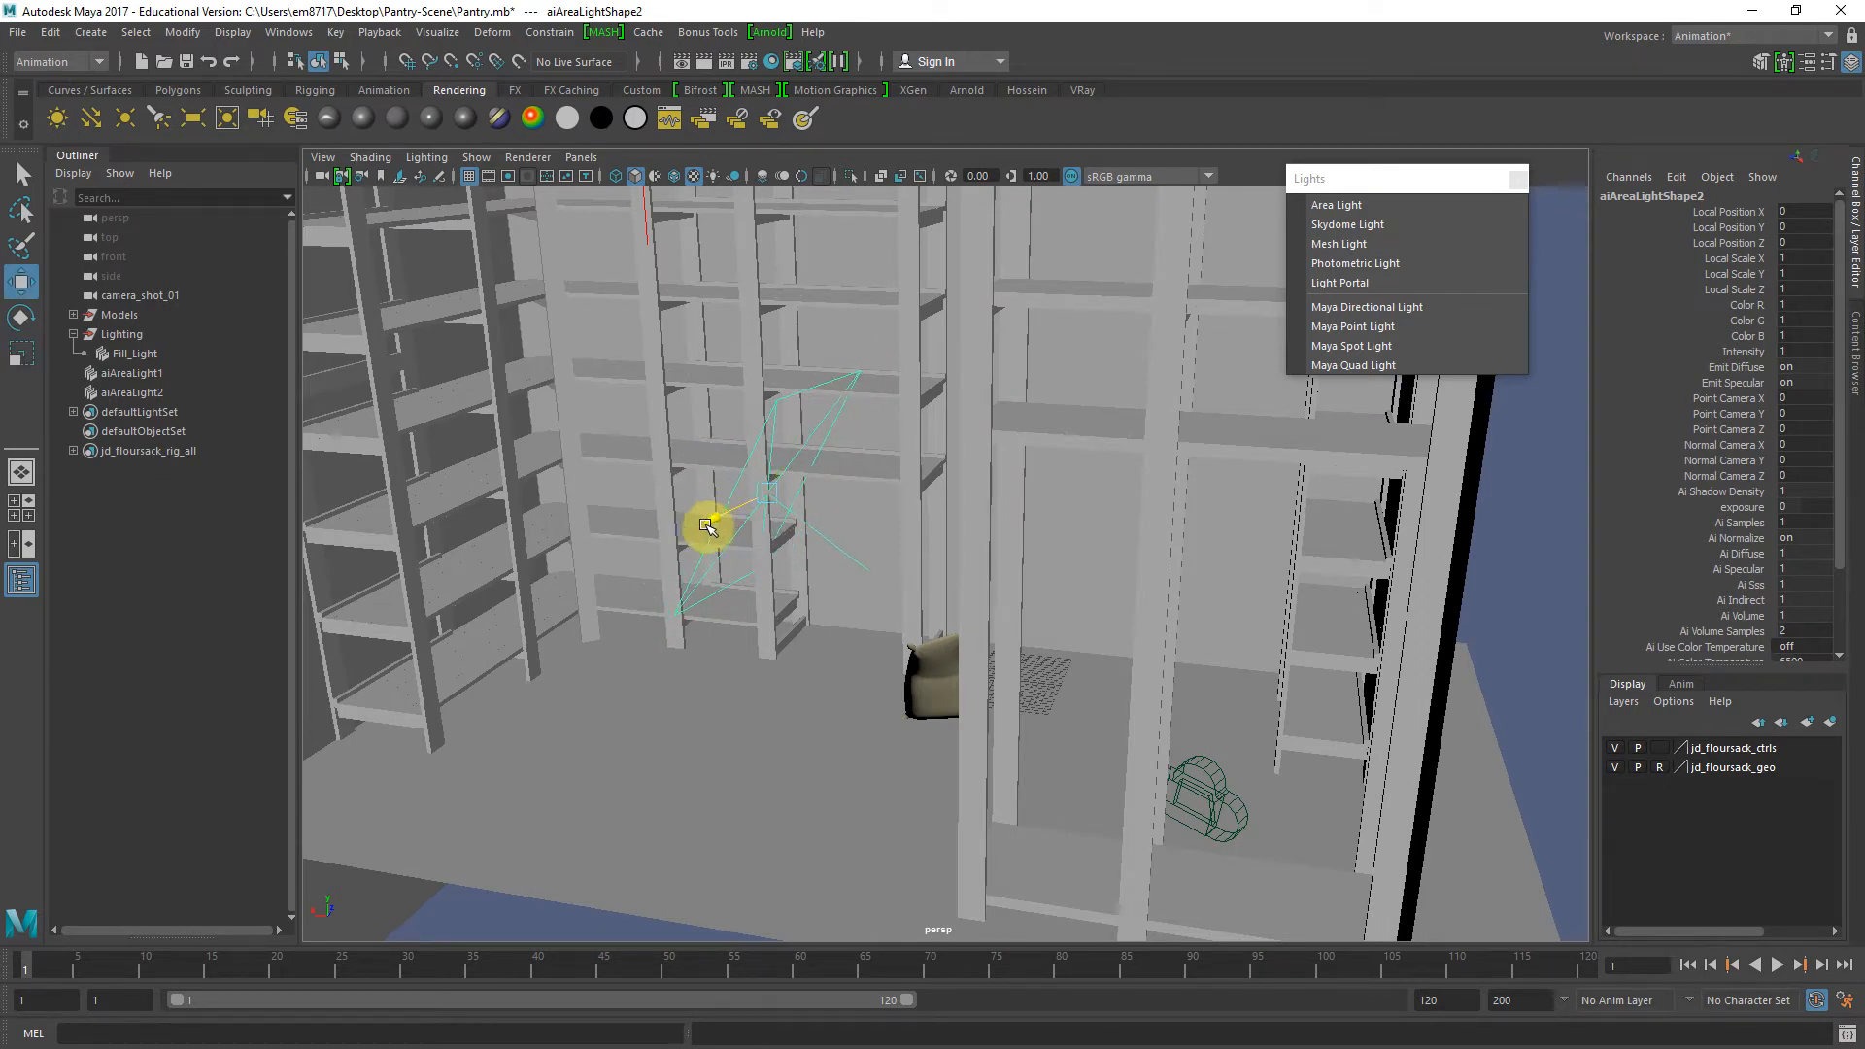
{"action": "left_click_drag", "start_coordinate": [727, 542], "coordinate": [534, 442], "text": "alt"}
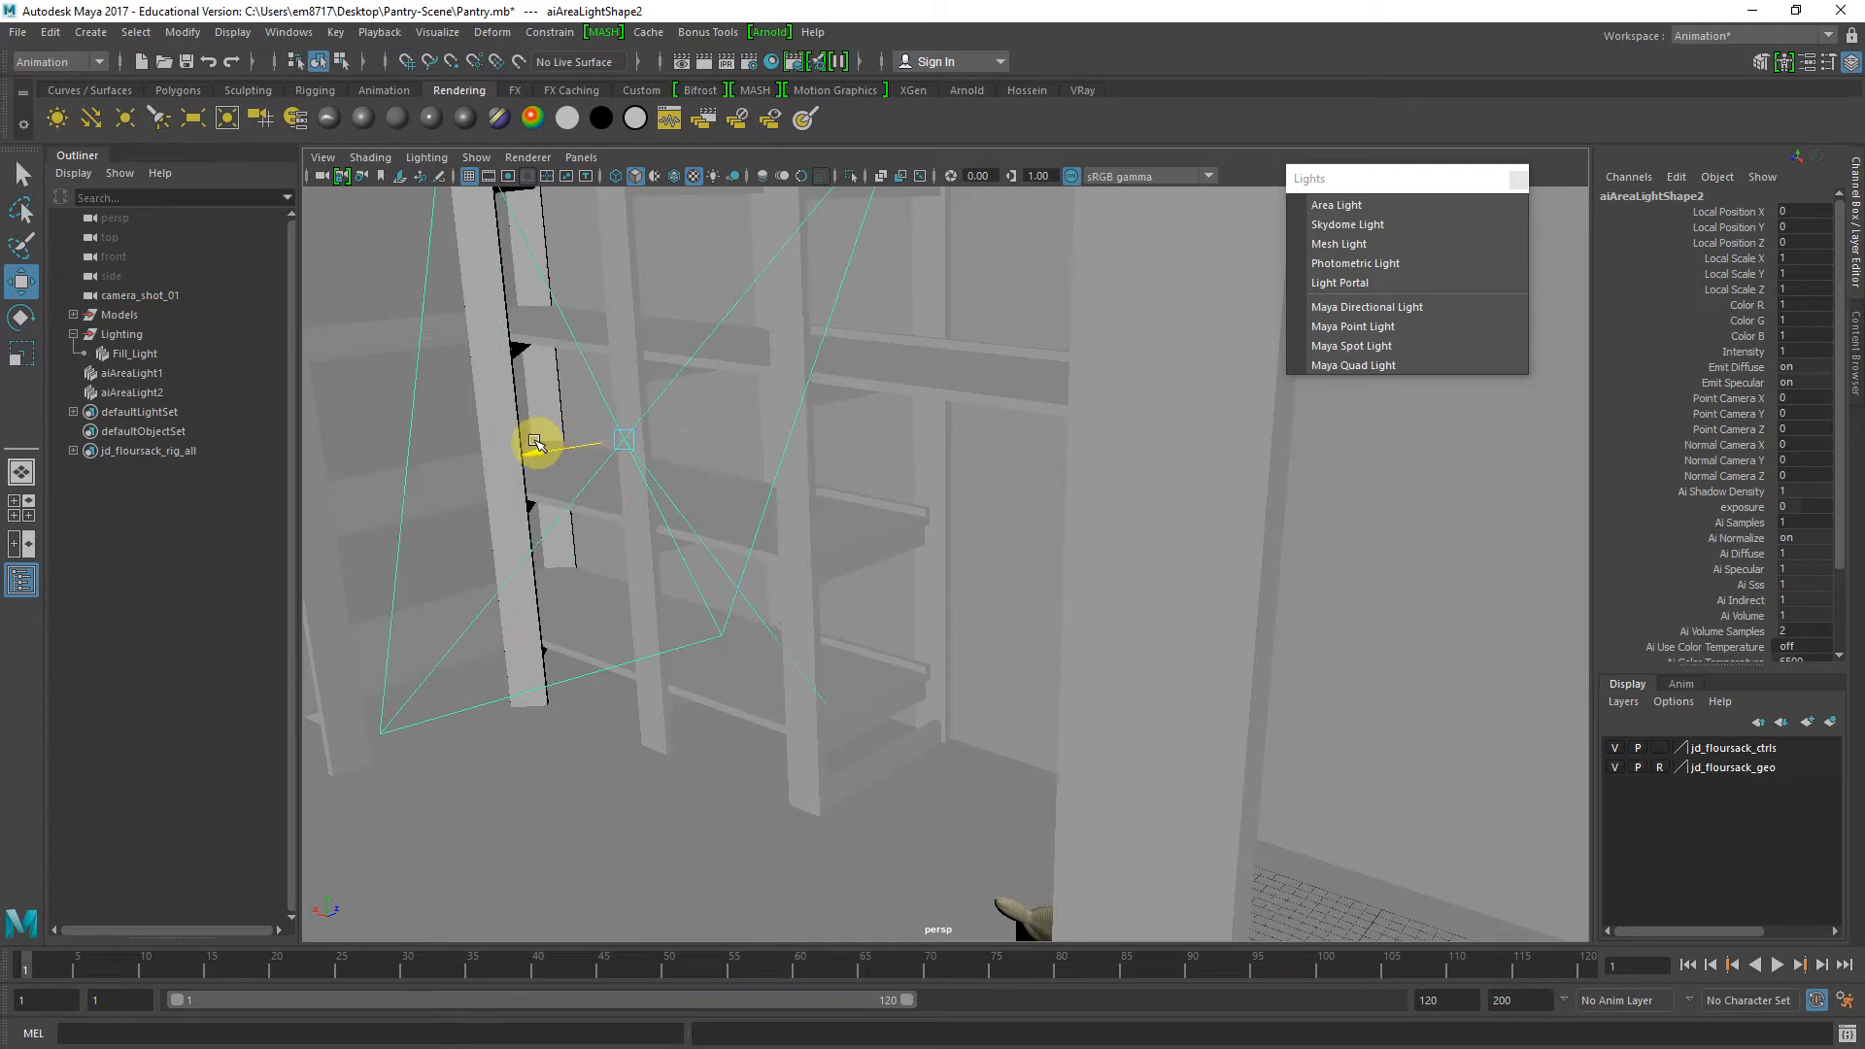
{"action": "mouse_move", "coordinate": [671, 486]}
{"action": "left_mouse_down", "text": "alt"}
{"action": "mouse_move", "coordinate": [477, 372]}
{"action": "mouse_move", "coordinate": [554, 417]}
{"action": "mouse_move", "coordinate": [628, 508]}
{"action": "mouse_move", "coordinate": [512, 429]}
{"action": "mouse_move", "coordinate": [801, 443]}
{"action": "mouse_move", "coordinate": [845, 554]}
{"action": "mouse_move", "coordinate": [883, 550]}
{"action": "mouse_move", "coordinate": [887, 583]}
{"action": "mouse_move", "coordinate": [803, 541]}
{"action": "mouse_move", "coordinate": [761, 574]}
{"action": "mouse_move", "coordinate": [1016, 654]}
{"action": "mouse_move", "coordinate": [794, 543]}
{"action": "mouse_move", "coordinate": [1240, 774]}
{"action": "mouse_move", "coordinate": [1099, 757]}
{"action": "mouse_move", "coordinate": [1117, 741]}
{"action": "left_mouse_up", "text": "alt"}
Preview the scene lighting in the viewport around the second area light and switch back to textured shading
{"action": "key", "text": "5"}
{"action": "key", "text": "7"}
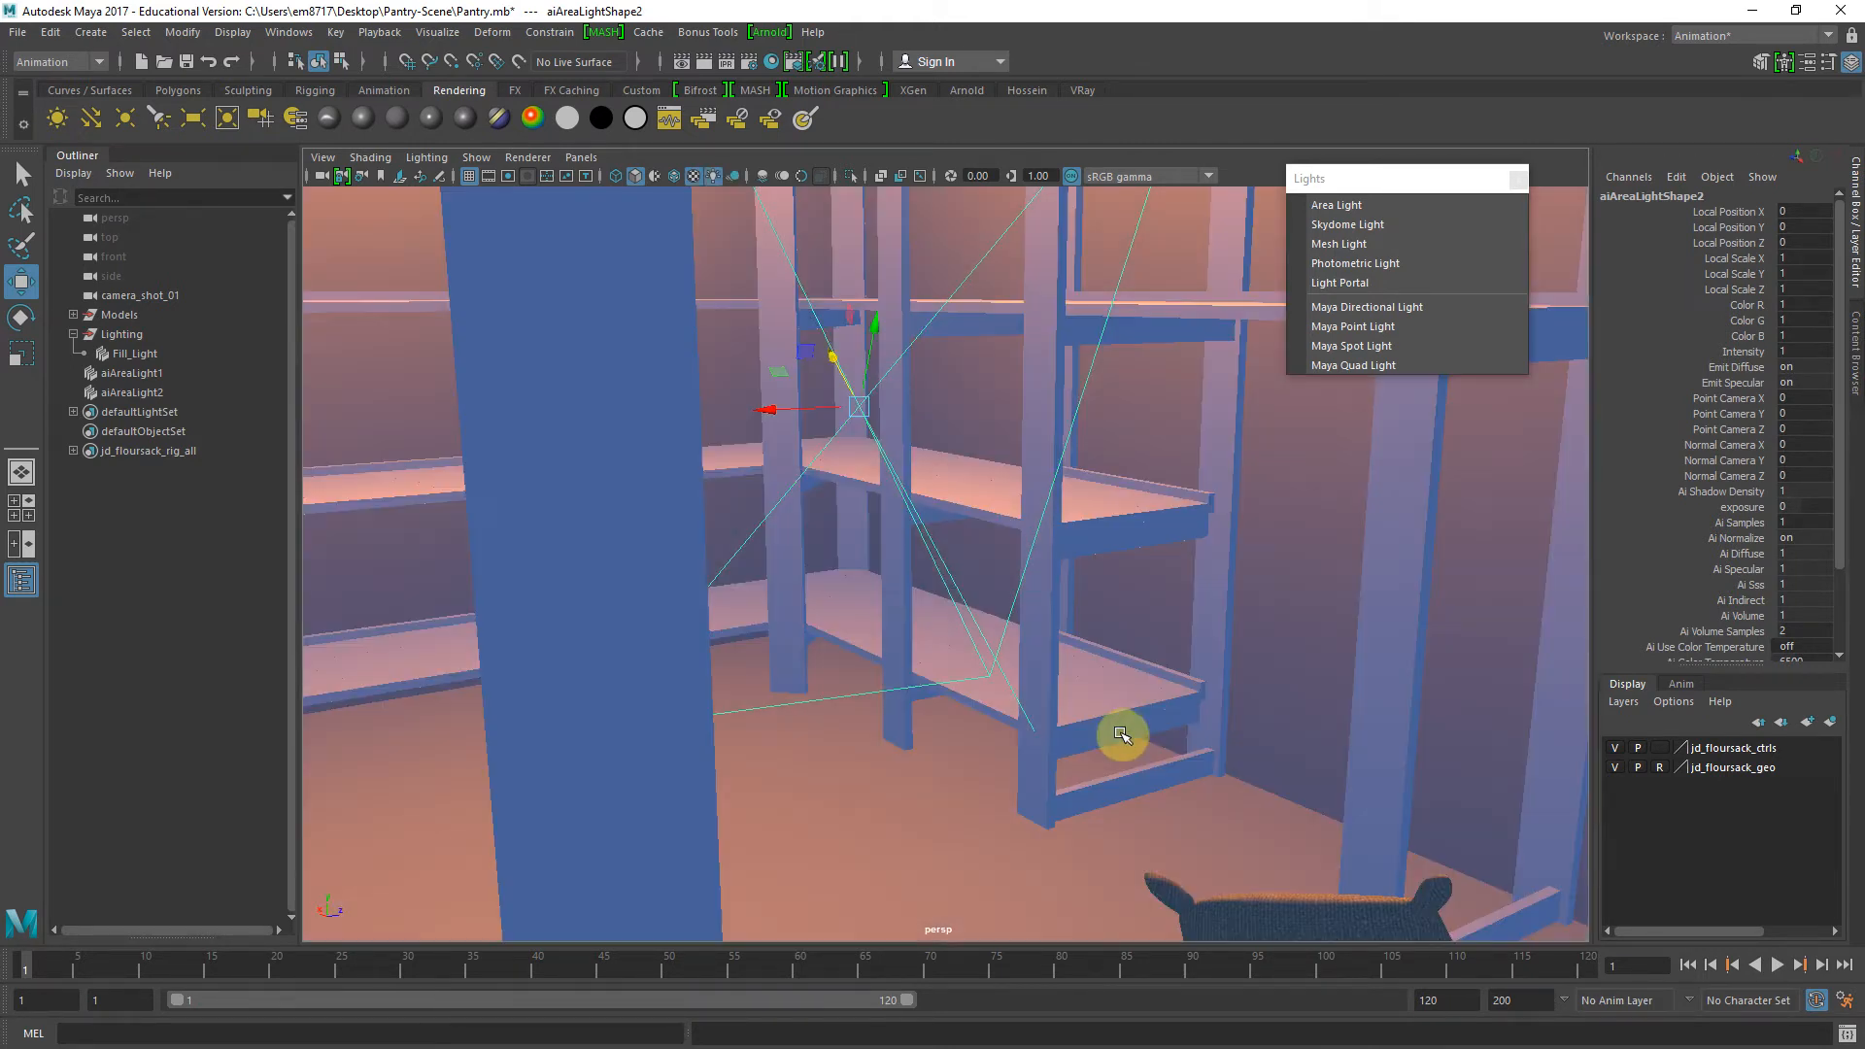
{"action": "left_click_drag", "start_coordinate": [1138, 677], "coordinate": [628, 512], "text": "alt"}
{"action": "right_click_drag", "start_coordinate": [628, 512], "coordinate": [1175, 687], "text": "alt"}
{"action": "key", "text": "6"}
{"action": "middle_click_drag", "start_coordinate": [1040, 492], "coordinate": [1193, 556], "text": "alt"}
{"action": "right_click_drag", "start_coordinate": [1201, 506], "coordinate": [1282, 554], "text": "alt"}
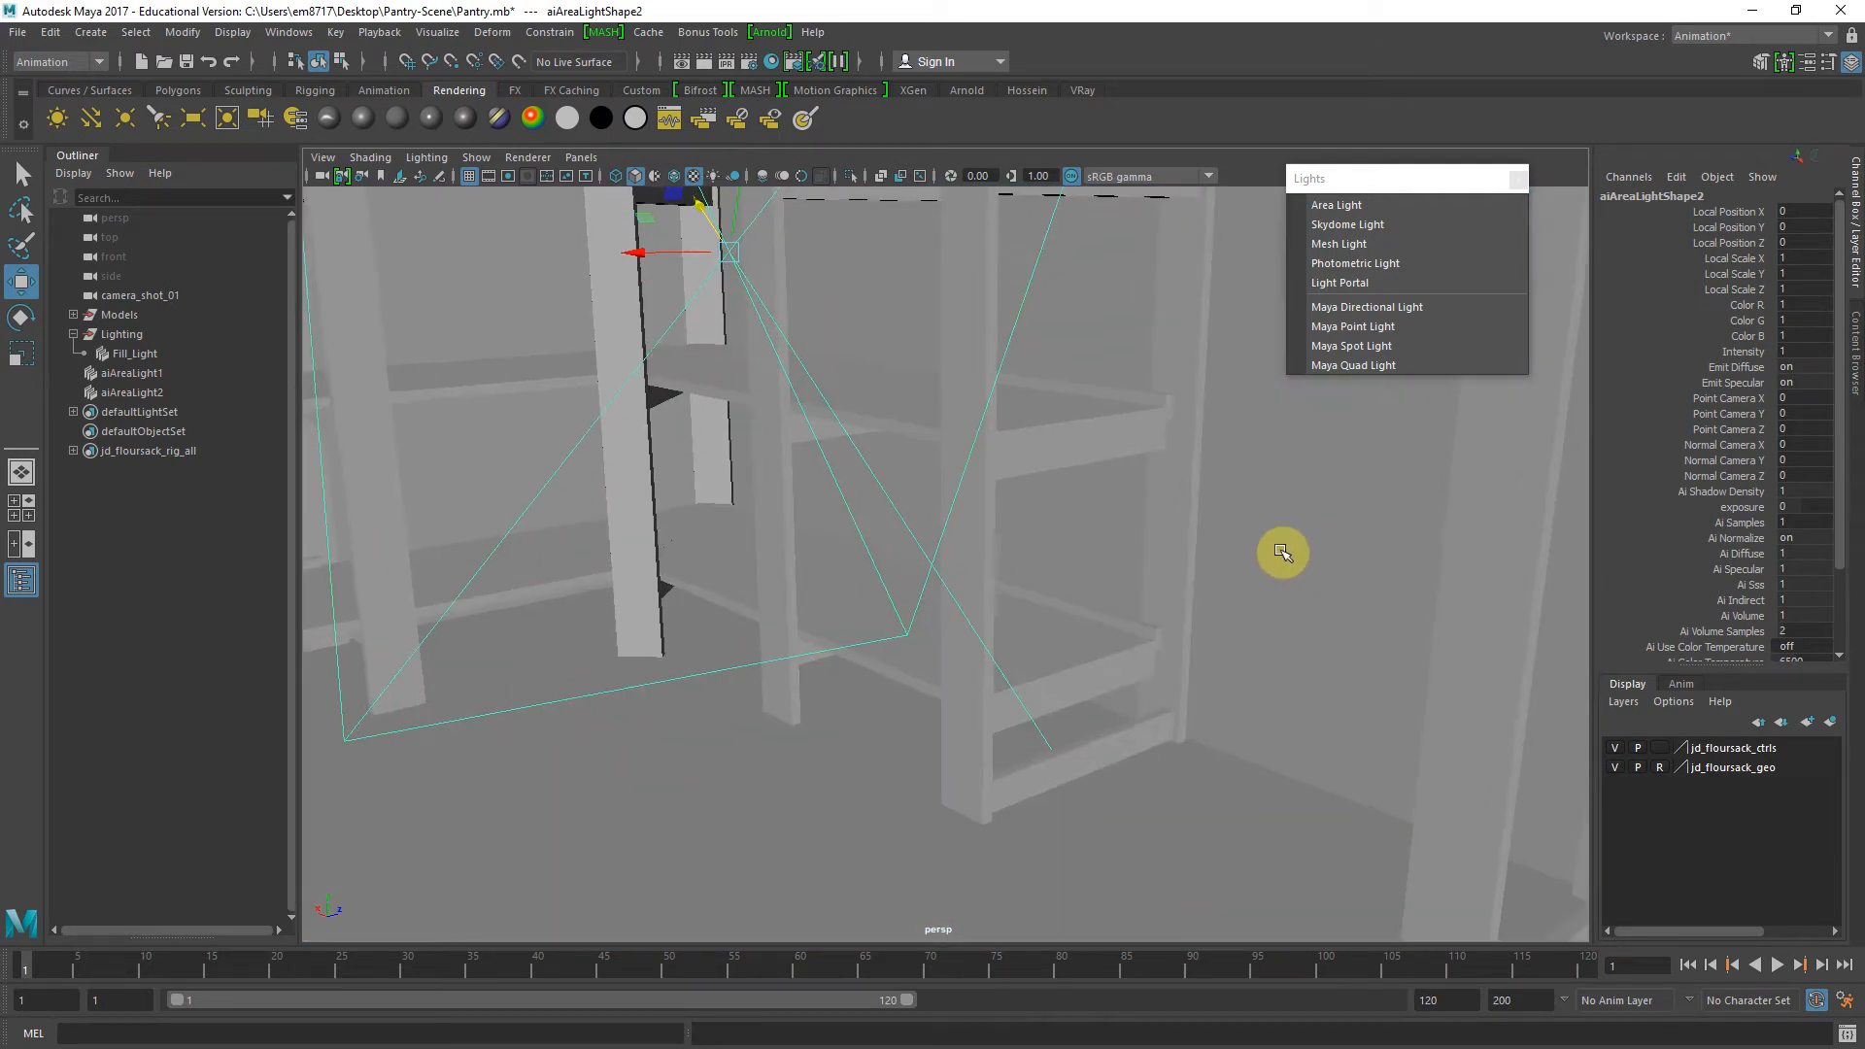
Give the second area light an orange color and an intensity of 3000, turn off its Cast Shadows option and close the Attribute Editor
{"action": "left_click", "coordinate": [1858, 361]}
{"action": "left_click", "coordinate": [1857, 260]}
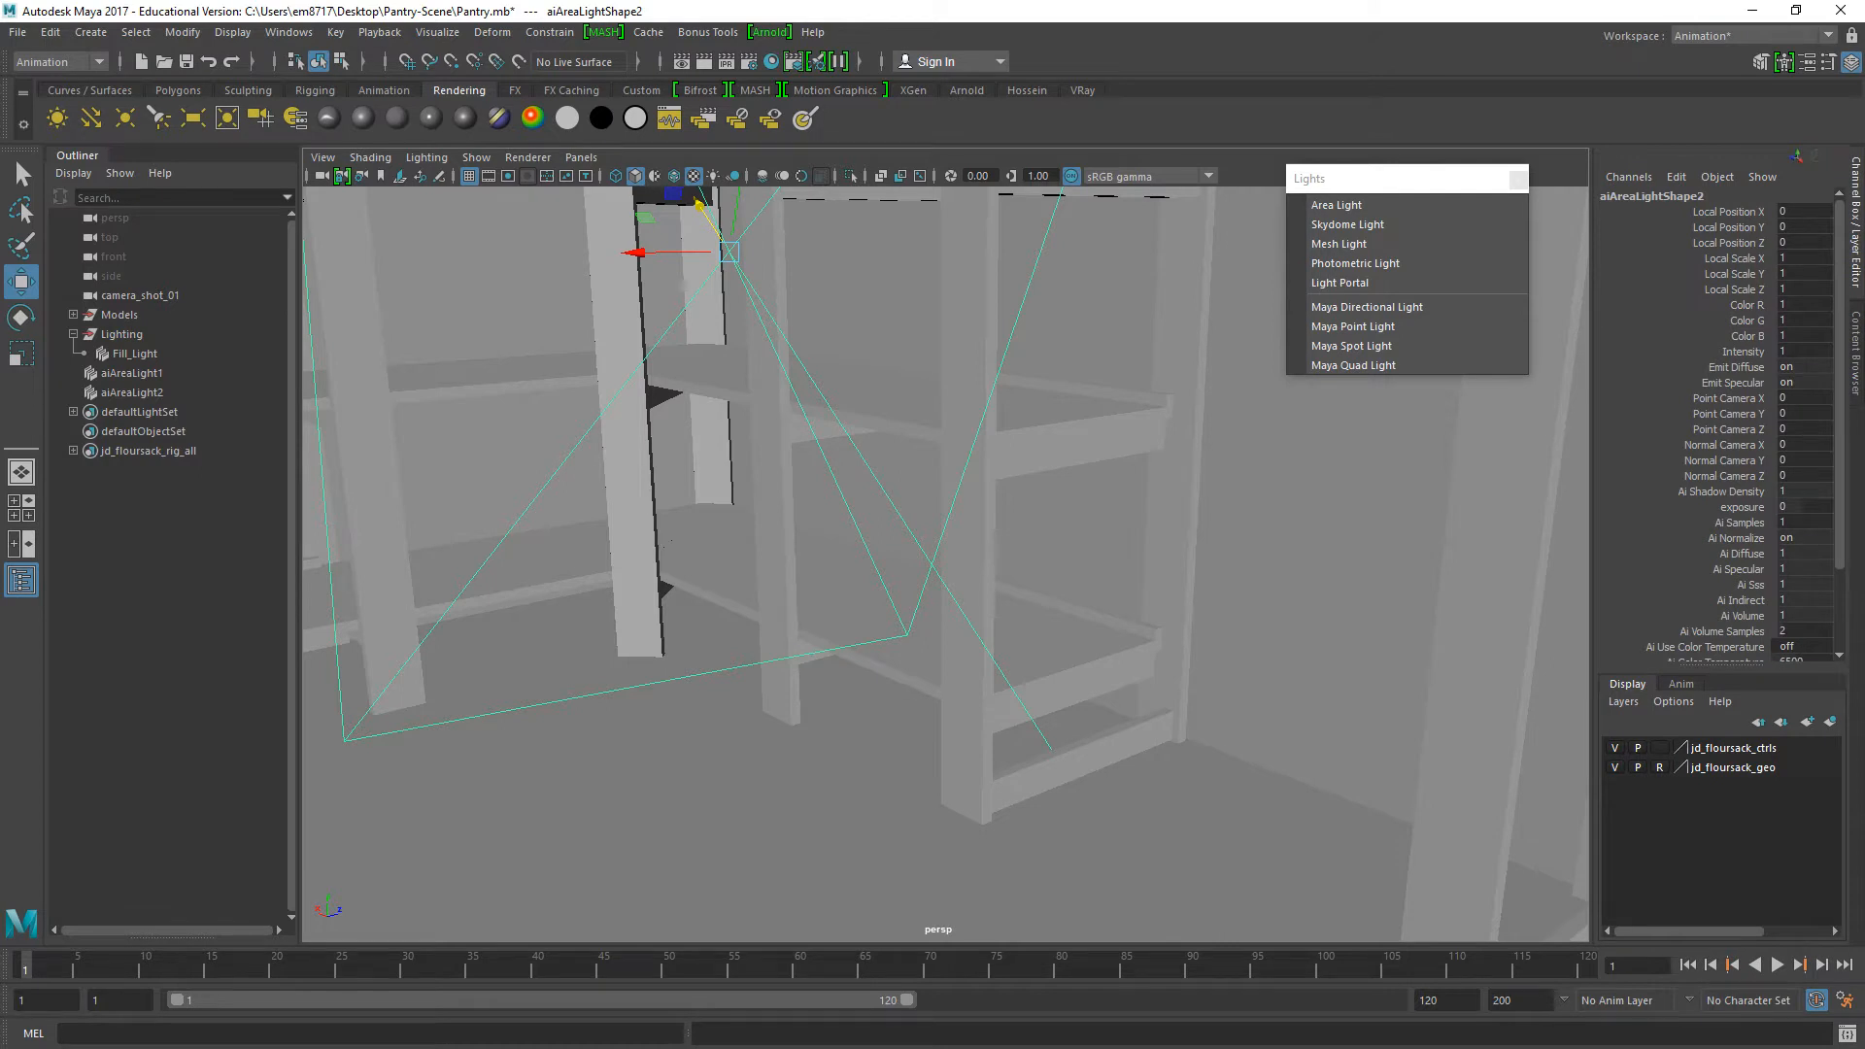
{"action": "key", "text": "alt+Tab"}
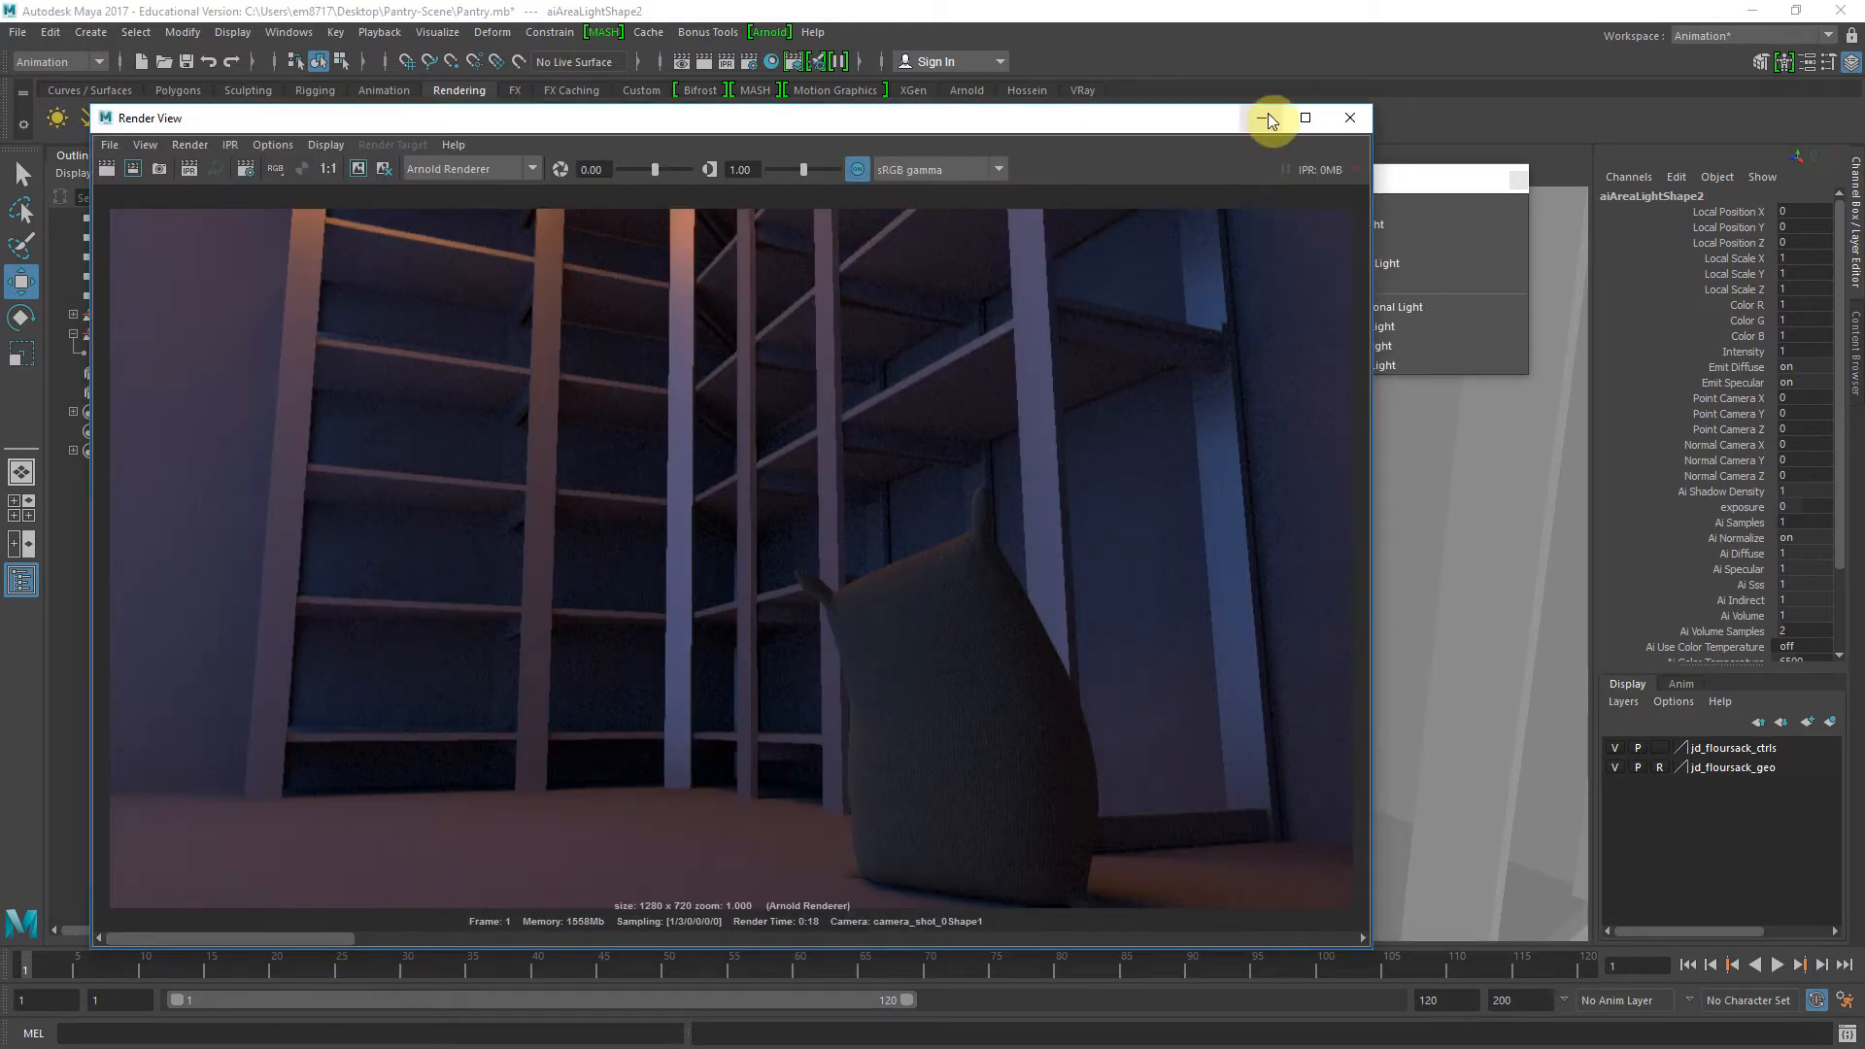
{"action": "left_click", "coordinate": [1264, 118]}
{"action": "key", "text": "ctrl+a"}
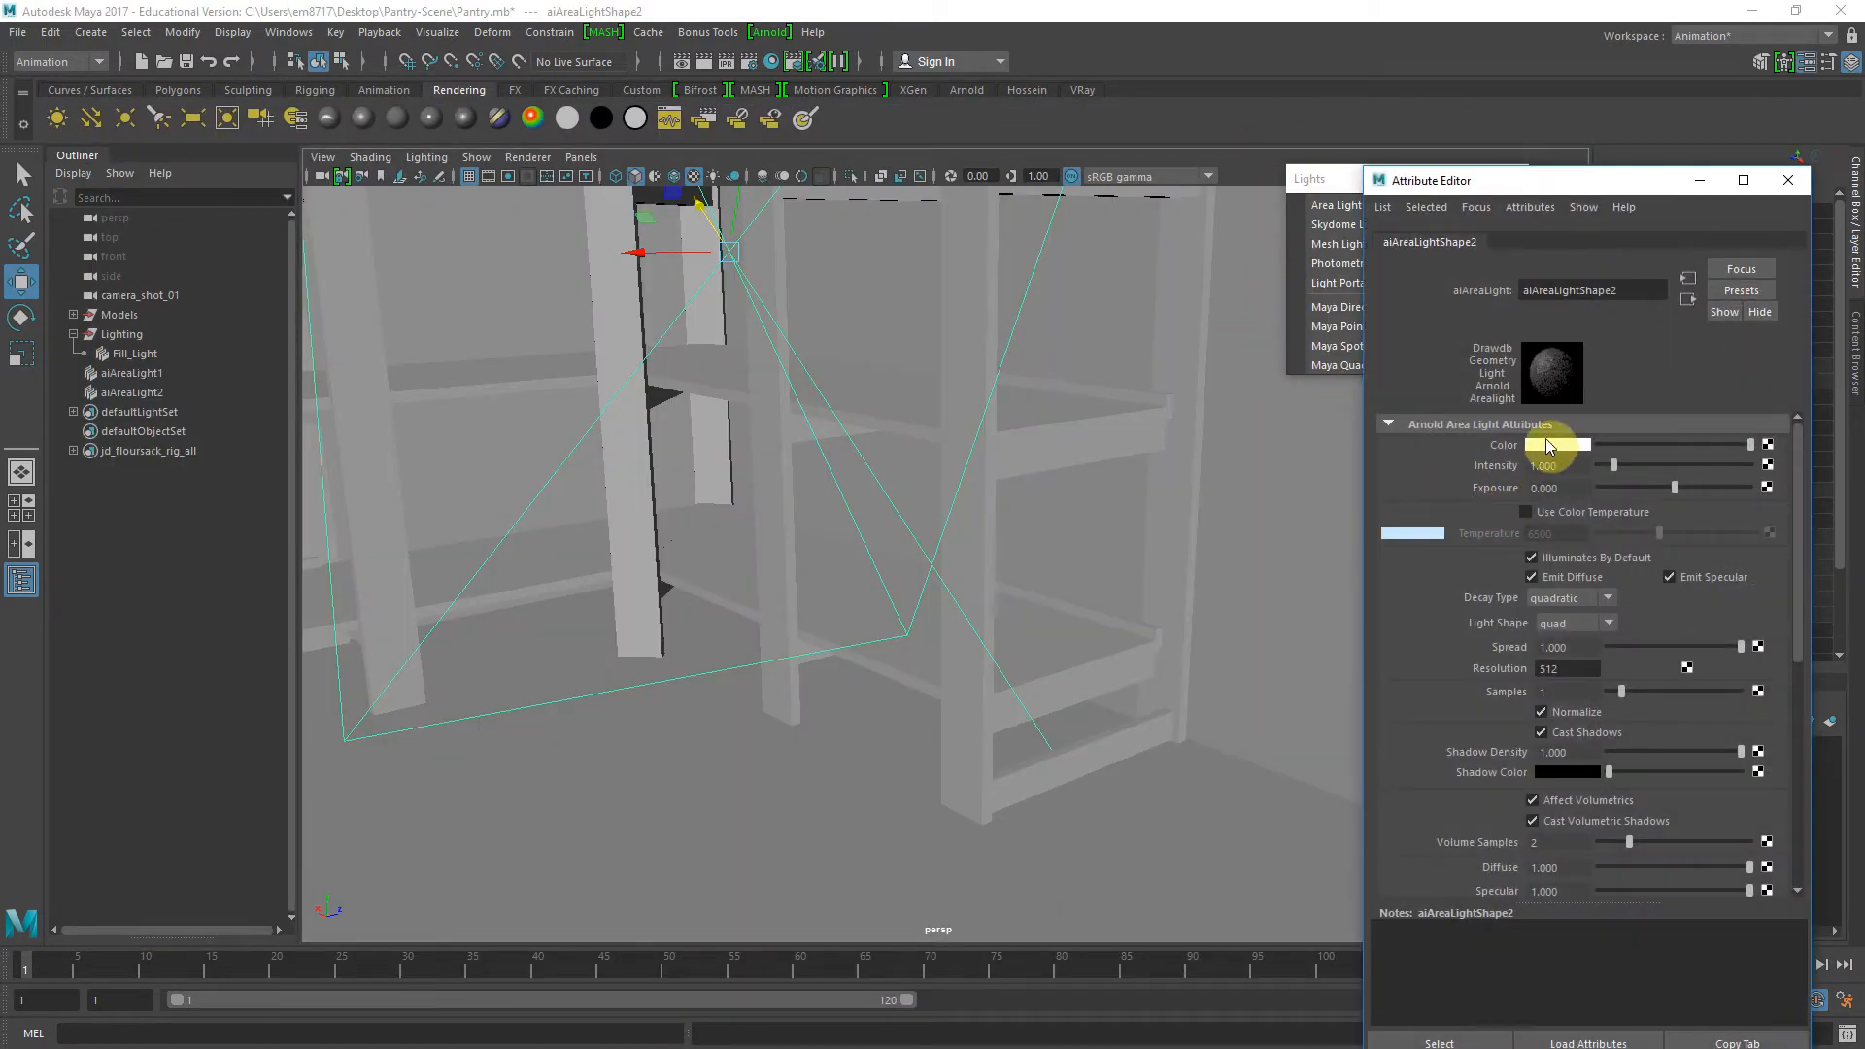
{"action": "left_click", "coordinate": [1554, 445]}
{"action": "left_click", "coordinate": [1430, 433]}
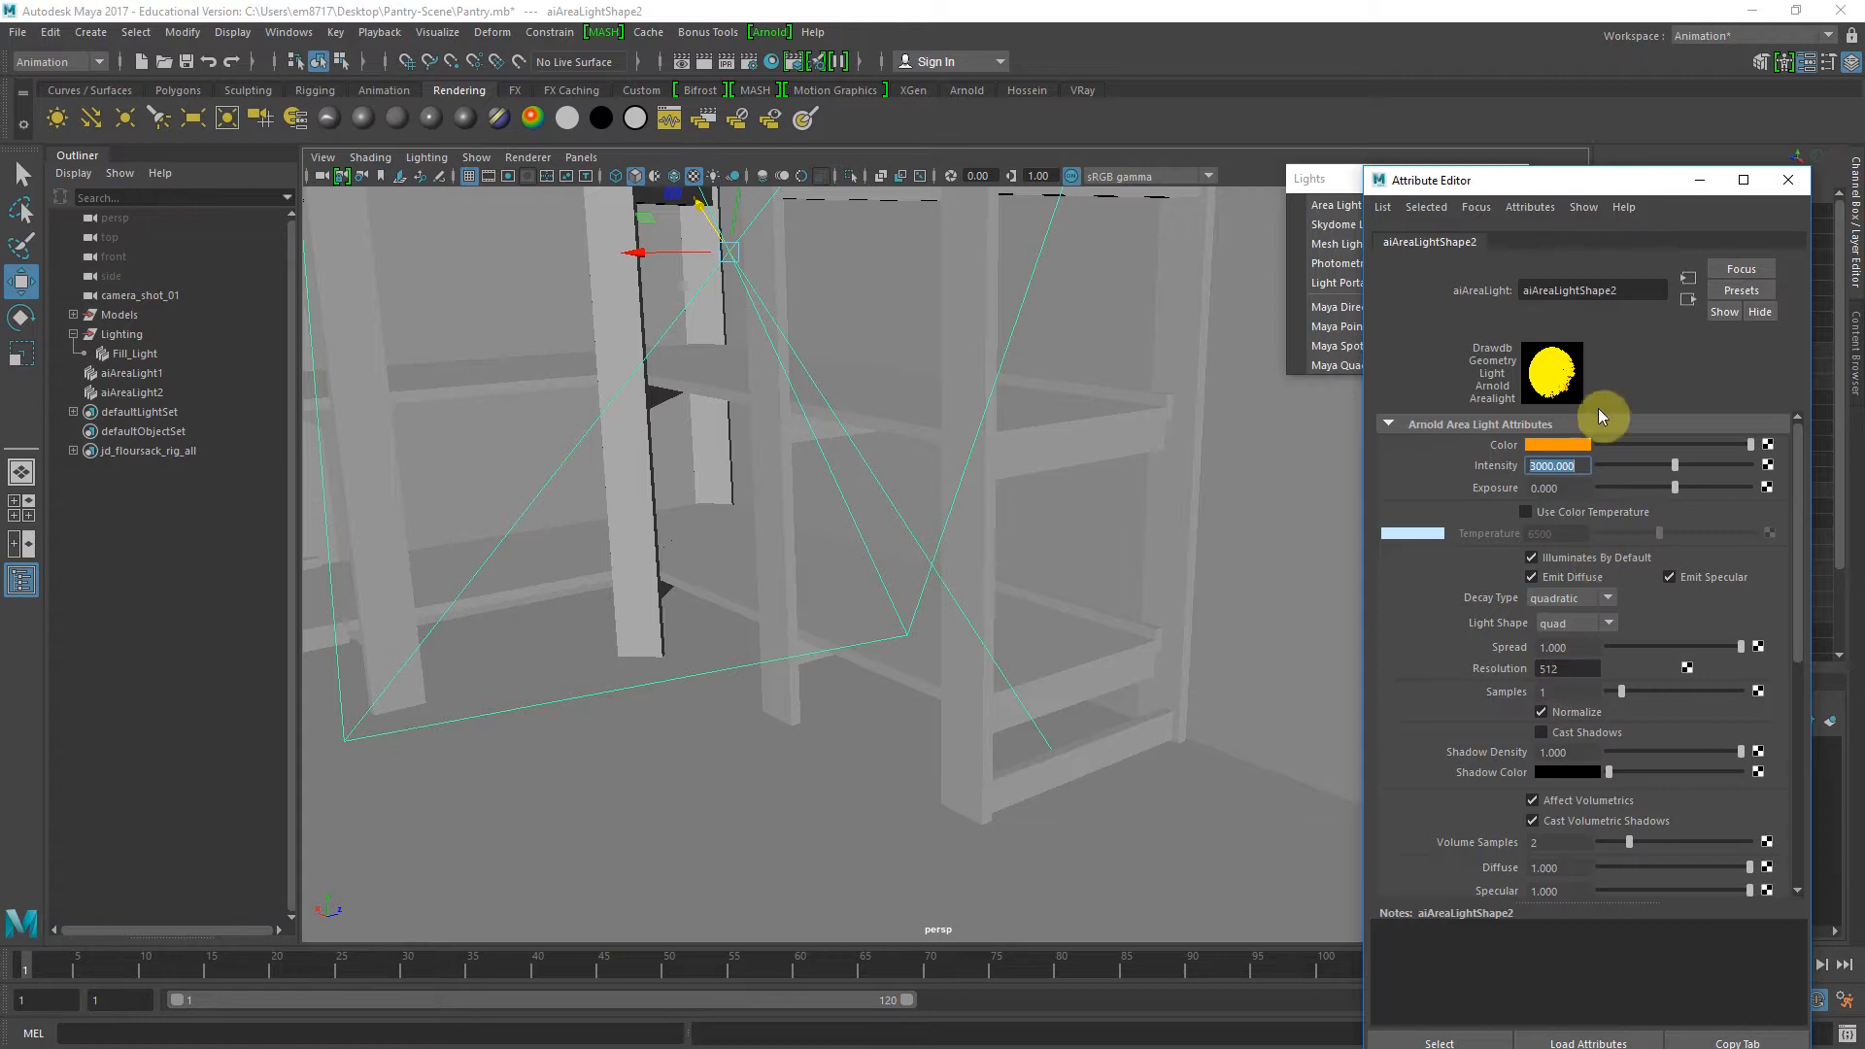
{"action": "left_click", "coordinate": [1789, 182]}
Look through camera_shot_01, test-render the frame with the second area light and minimise the Render View
{"action": "left_click", "coordinate": [610, 159]}
{"action": "mouse_move", "coordinate": [647, 178]}
{"action": "left_click", "coordinate": [835, 185]}
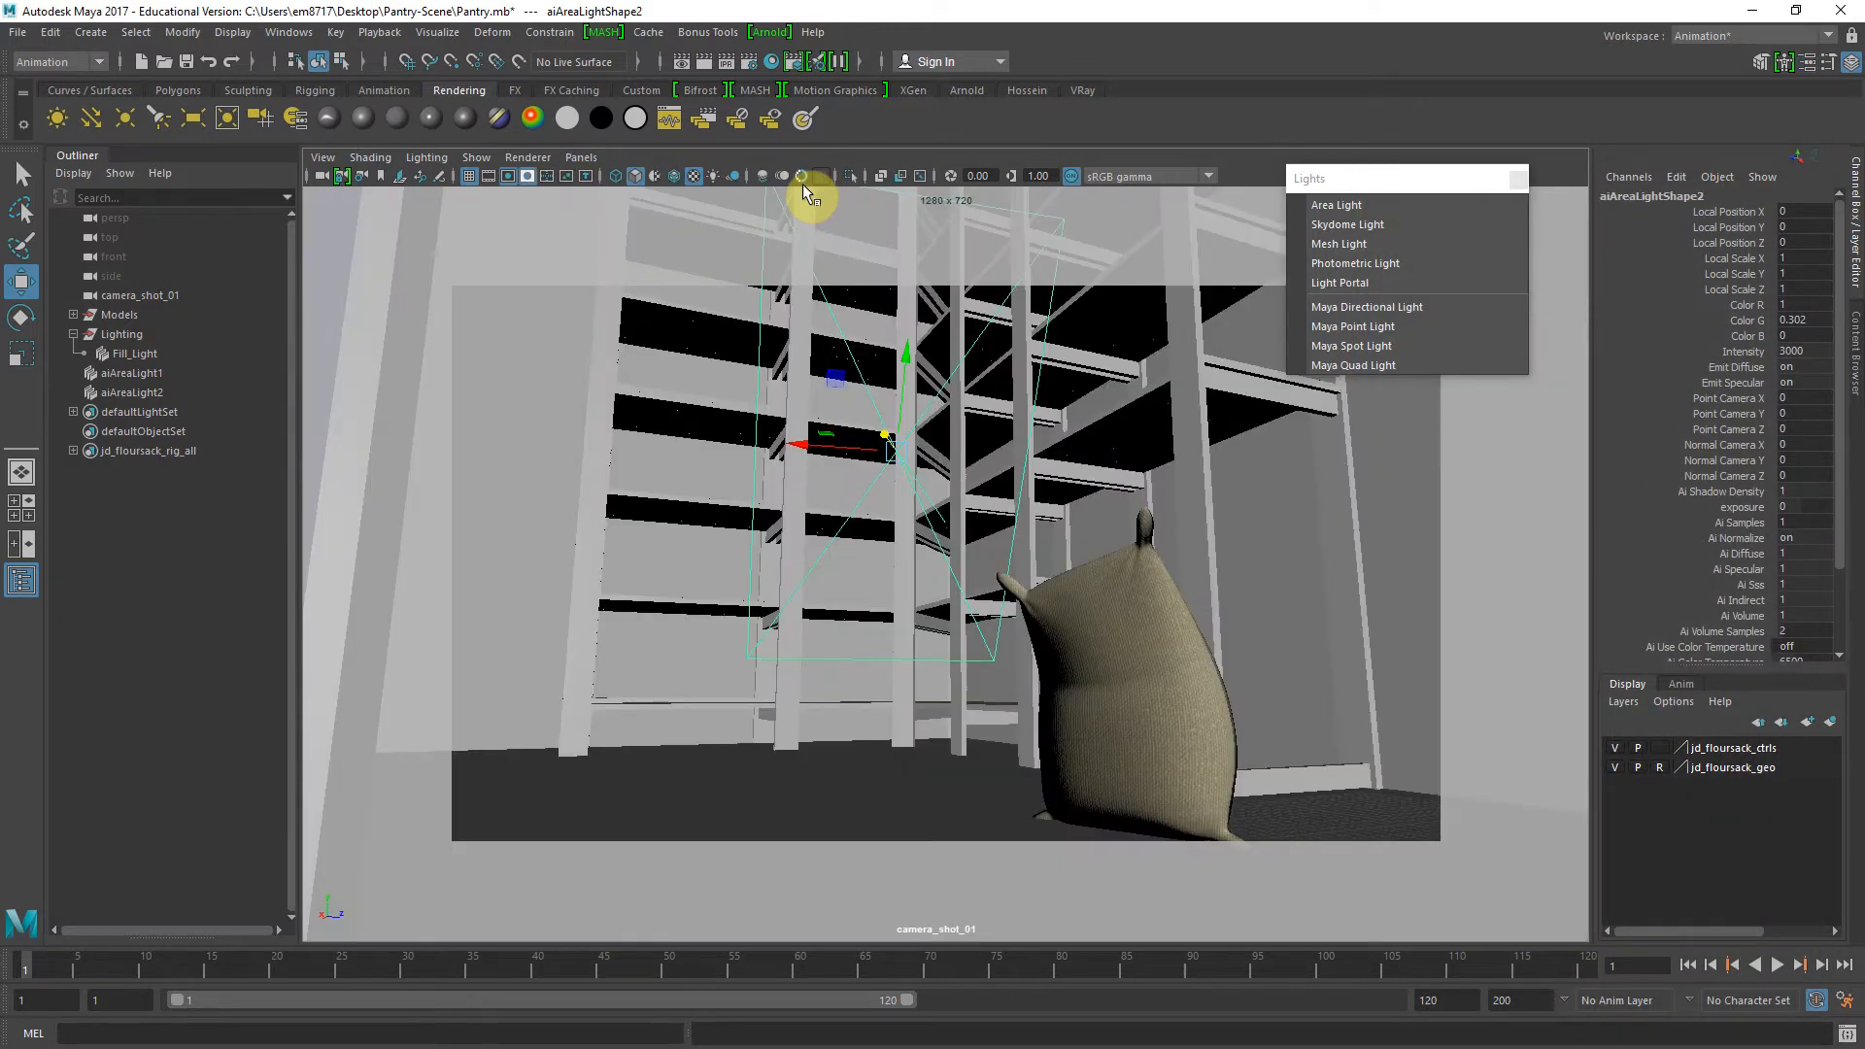
{"action": "left_click", "coordinate": [680, 62]}
{"action": "left_click", "coordinate": [109, 171]}
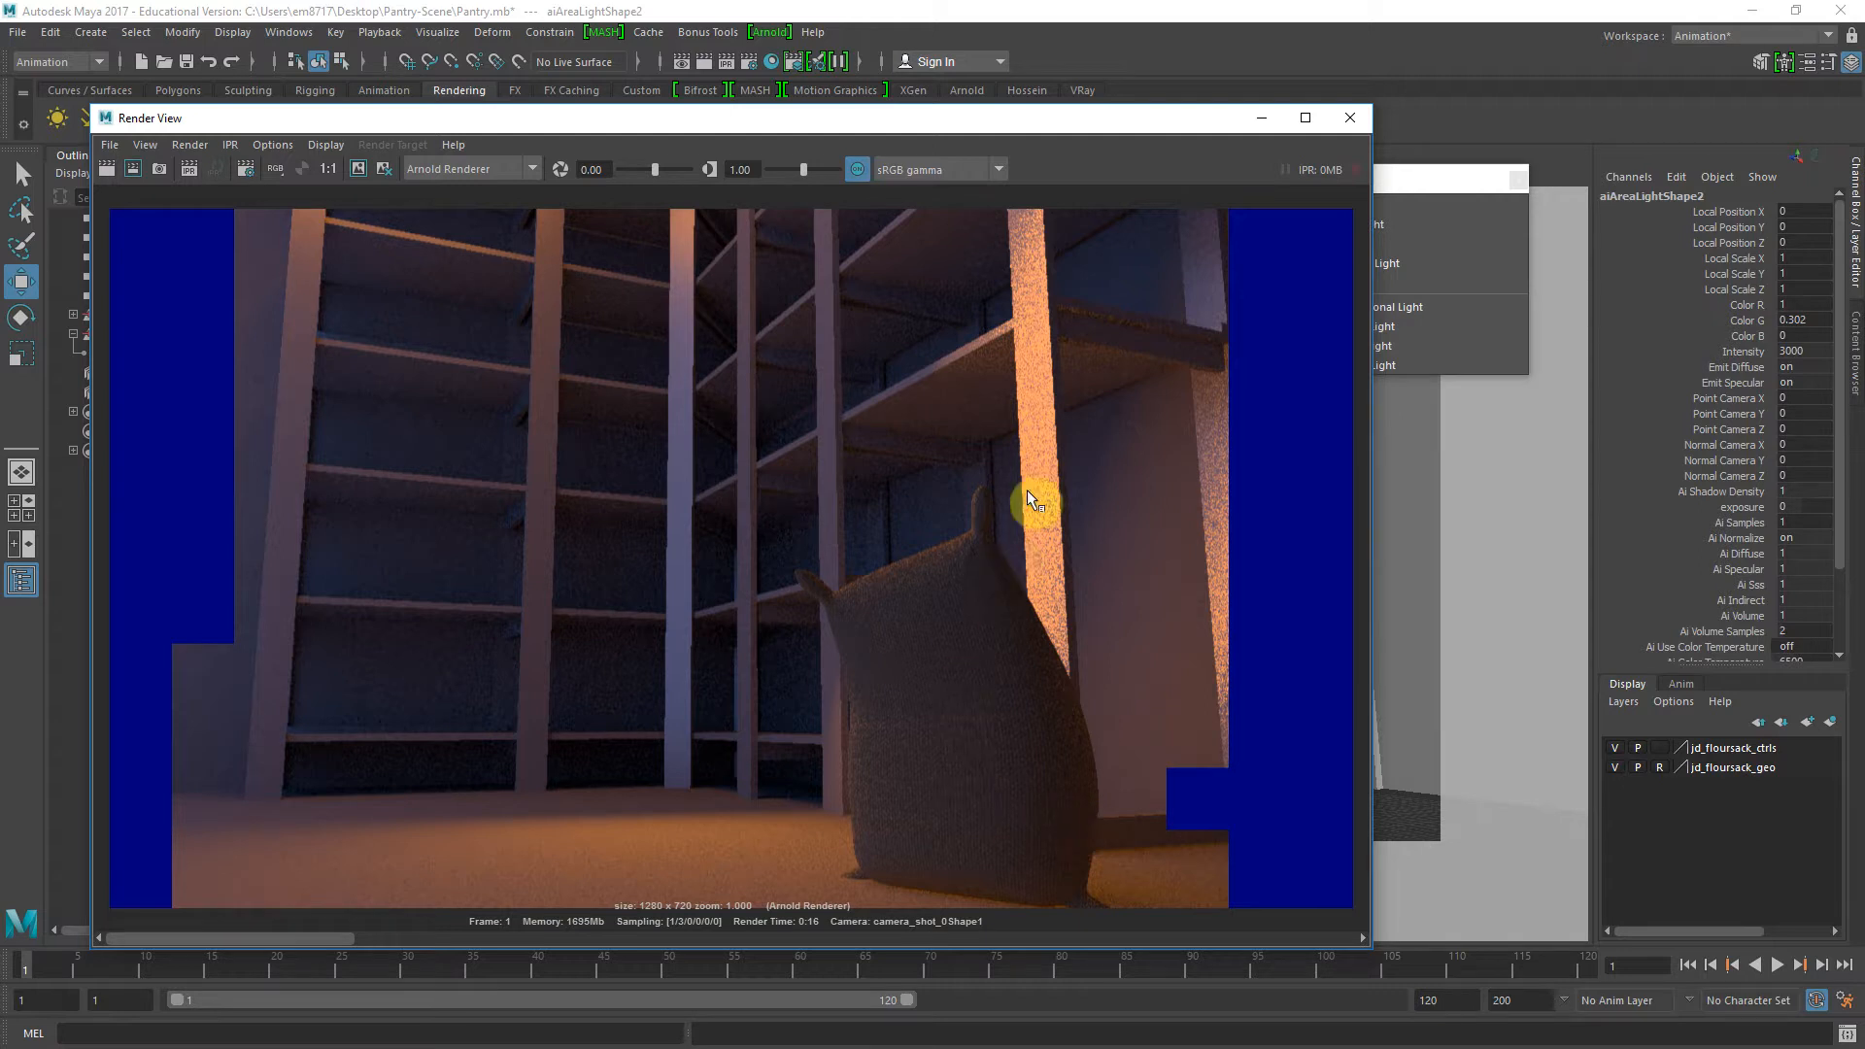
{"action": "left_click", "coordinate": [1264, 118]}
Look through the second area light again, reframe it more closely on the flour sack and return to the perspective view
{"action": "left_click", "coordinate": [581, 158]}
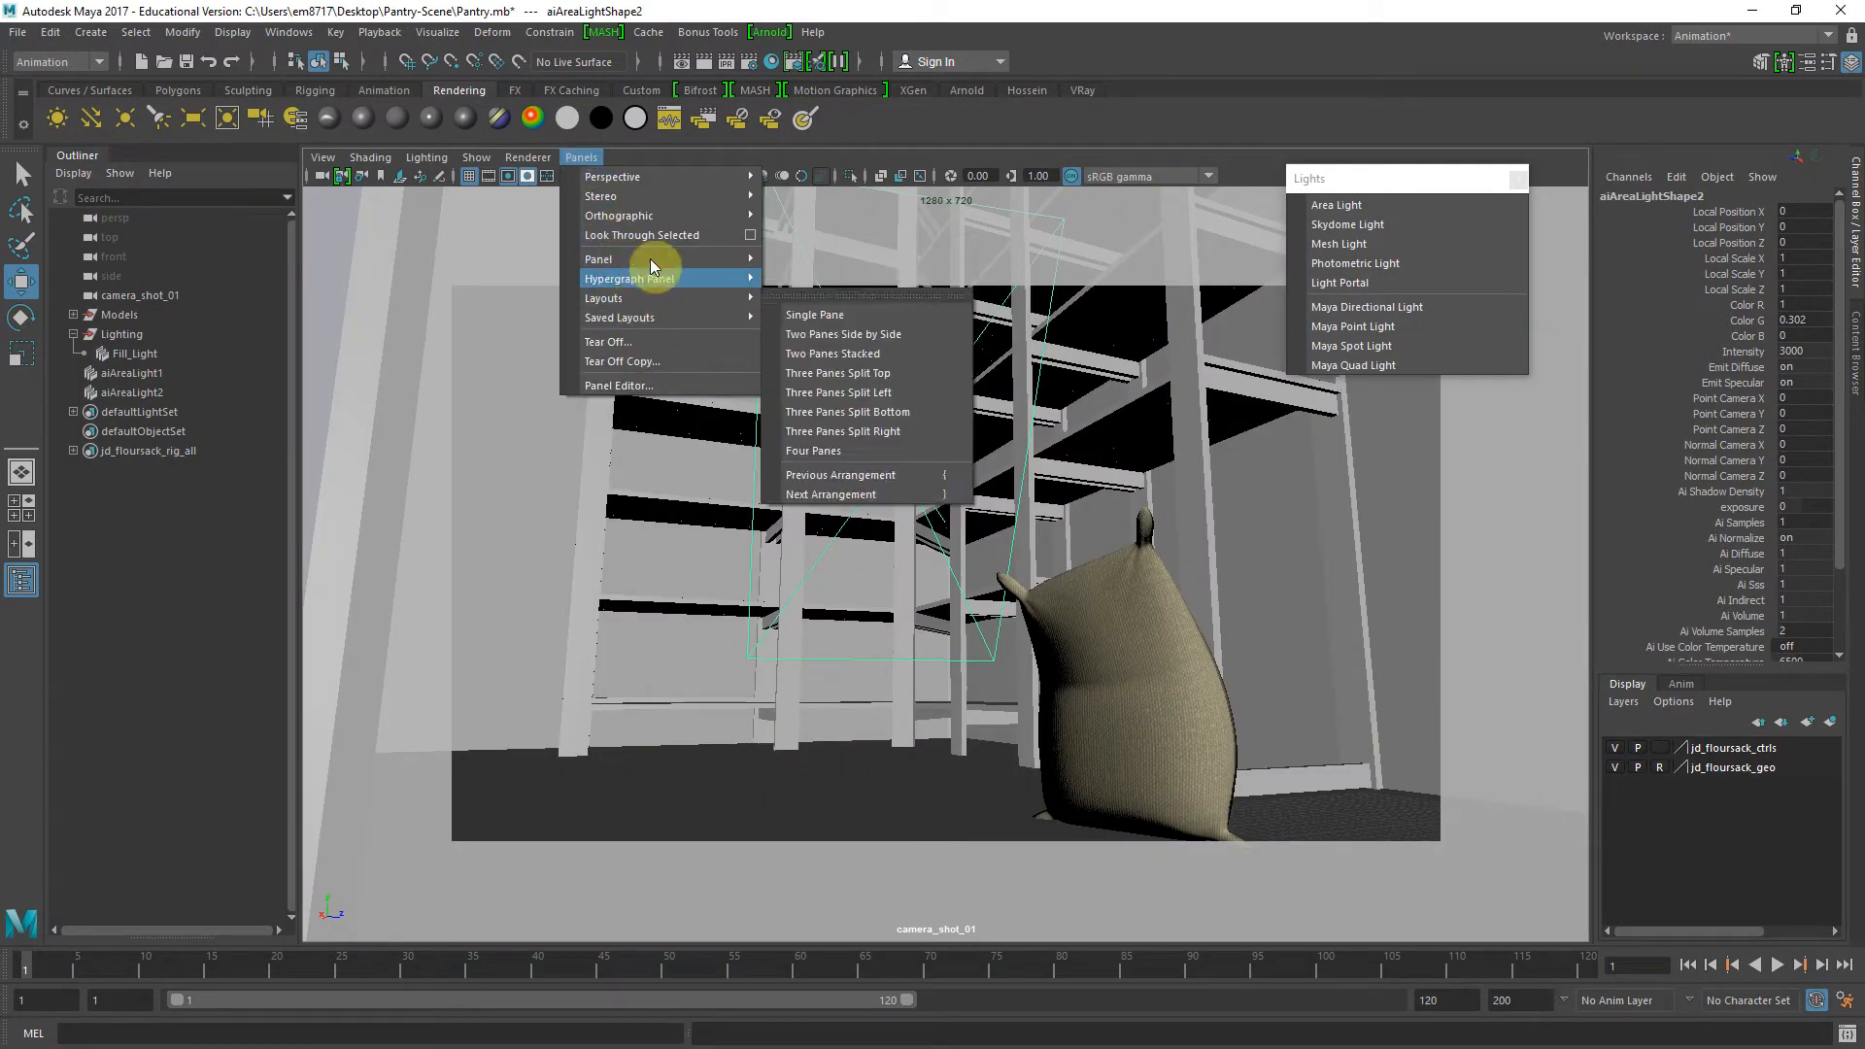
{"action": "left_click", "coordinate": [655, 234]}
{"action": "left_click_drag", "start_coordinate": [885, 610], "coordinate": [828, 735], "text": "alt"}
{"action": "middle_click_drag", "start_coordinate": [827, 735], "coordinate": [1144, 188], "text": "alt"}
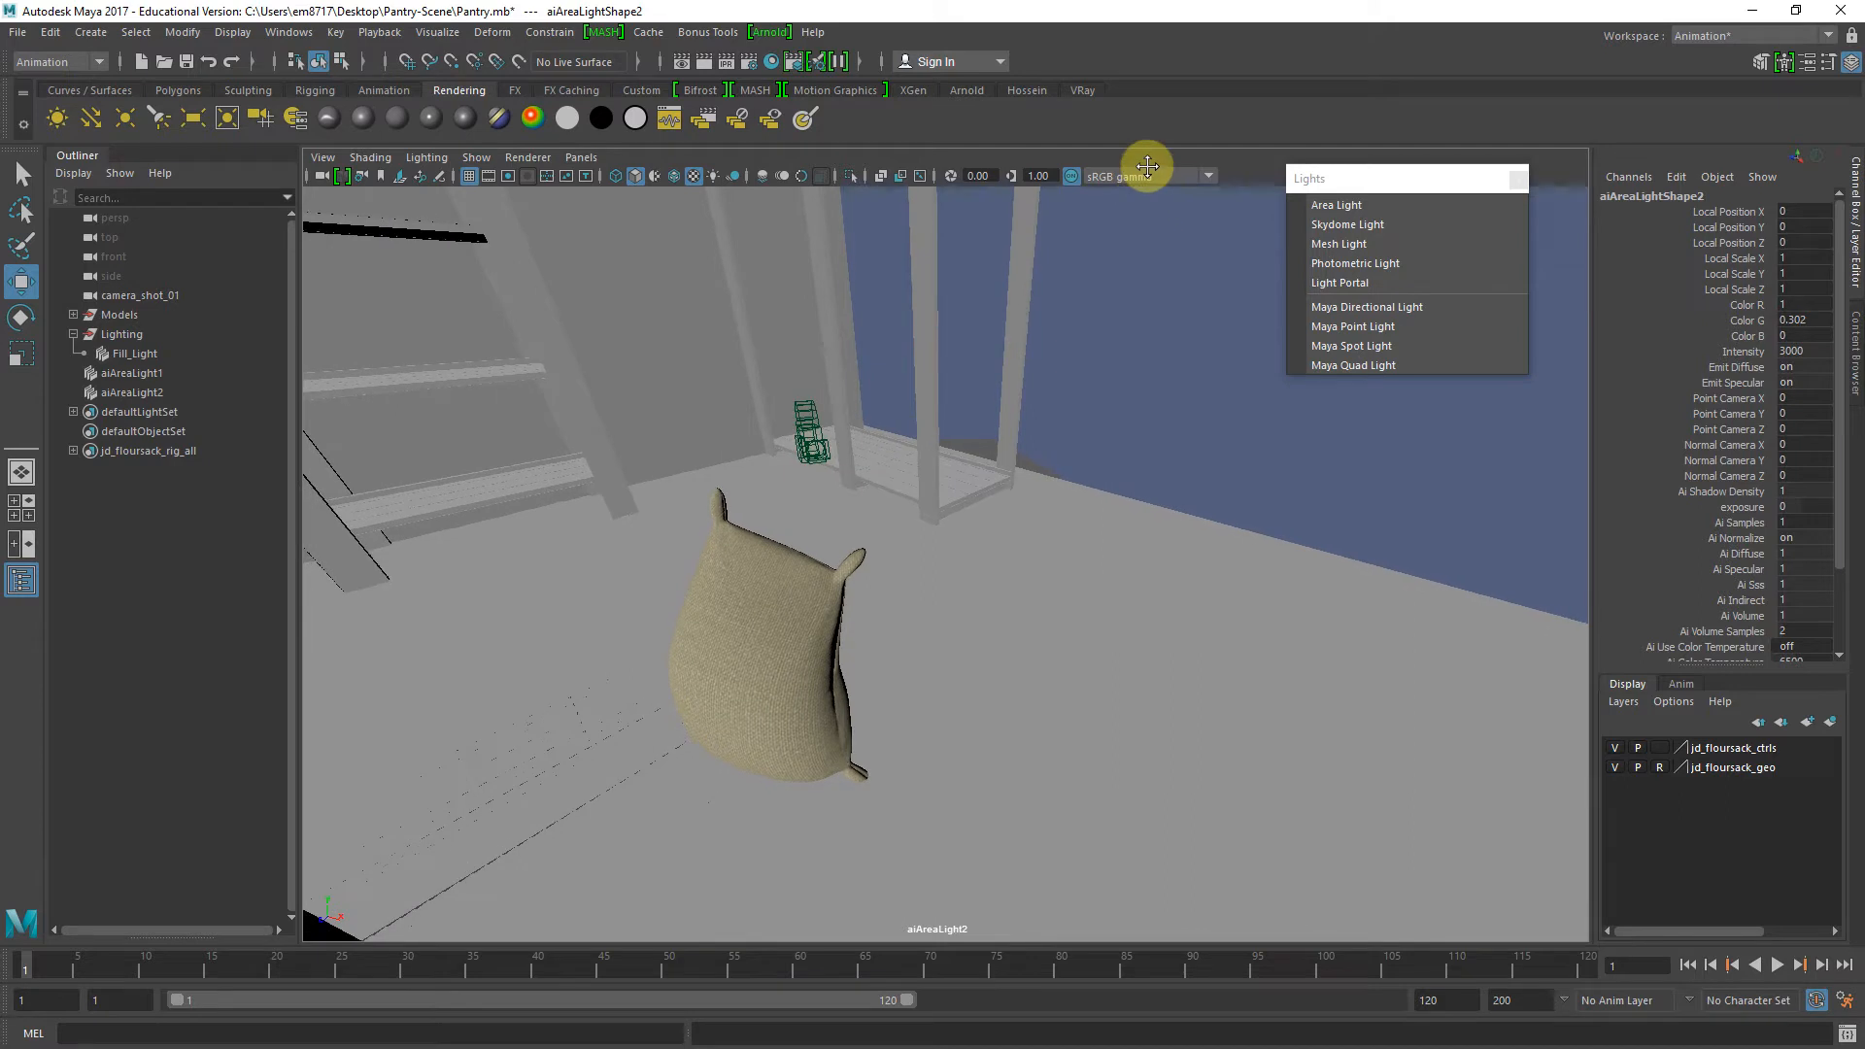
{"action": "middle_click_drag", "start_coordinate": [978, 399], "coordinate": [949, 508], "text": "alt"}
{"action": "key", "text": "space"}
{"action": "left_click_drag", "start_coordinate": [933, 472], "coordinate": [957, 521]}
{"action": "right_click_drag", "start_coordinate": [957, 520], "coordinate": [845, 457], "text": "alt"}
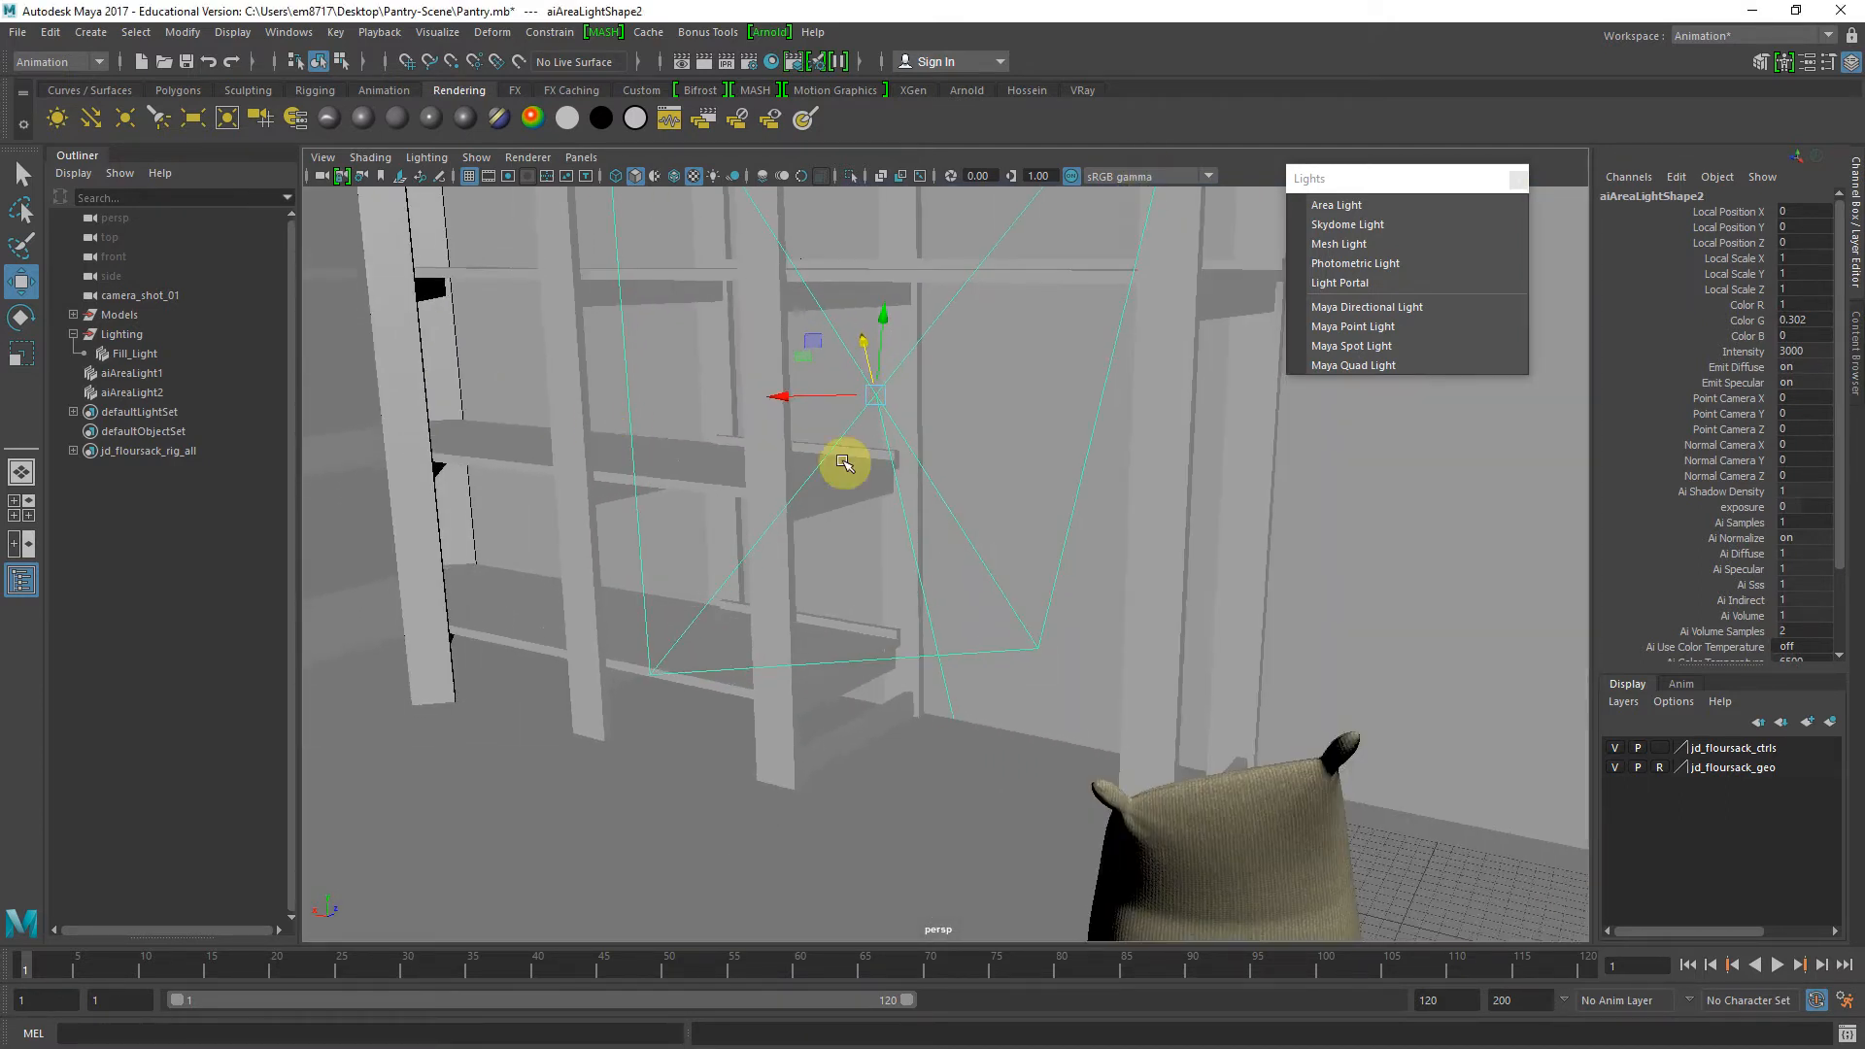
Set the second area light's intensity to 1500 and its samples to 4, checking the previous render
{"action": "key", "text": "ctrl+a"}
{"action": "double_click", "coordinate": [1560, 497]}
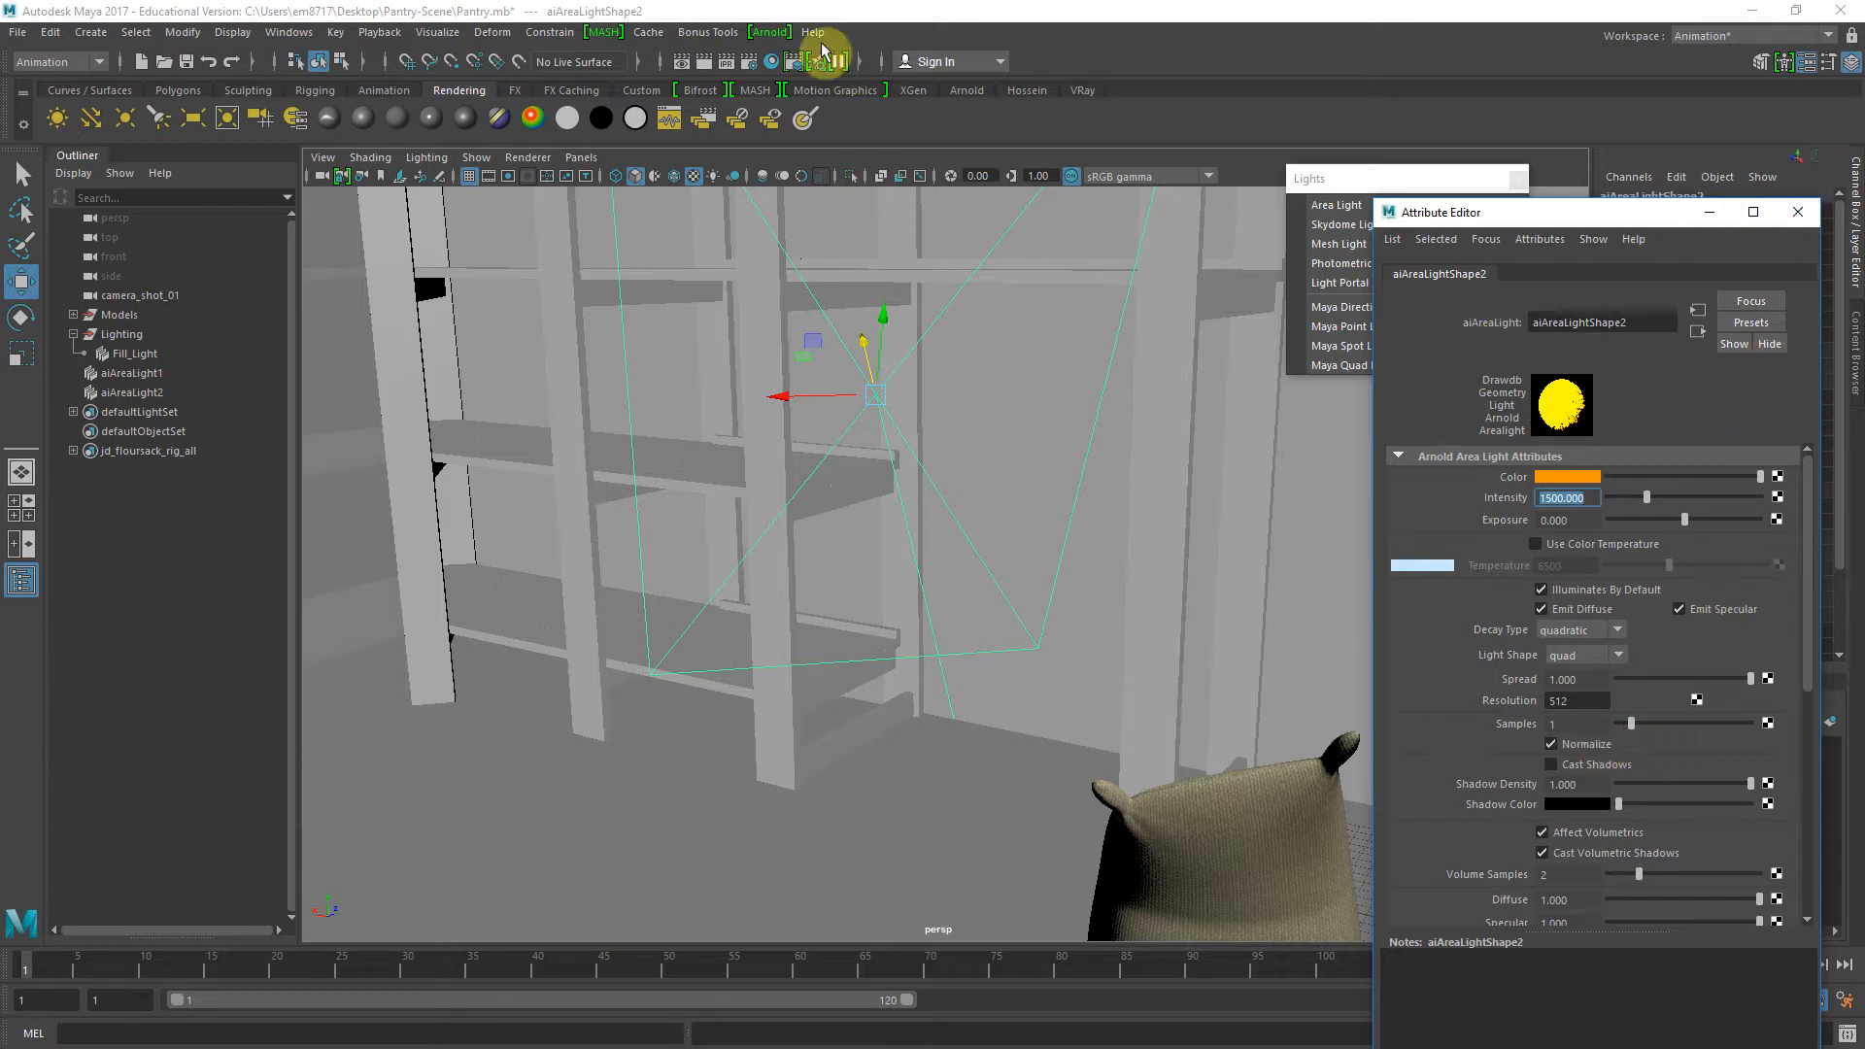
{"action": "left_click", "coordinate": [682, 61]}
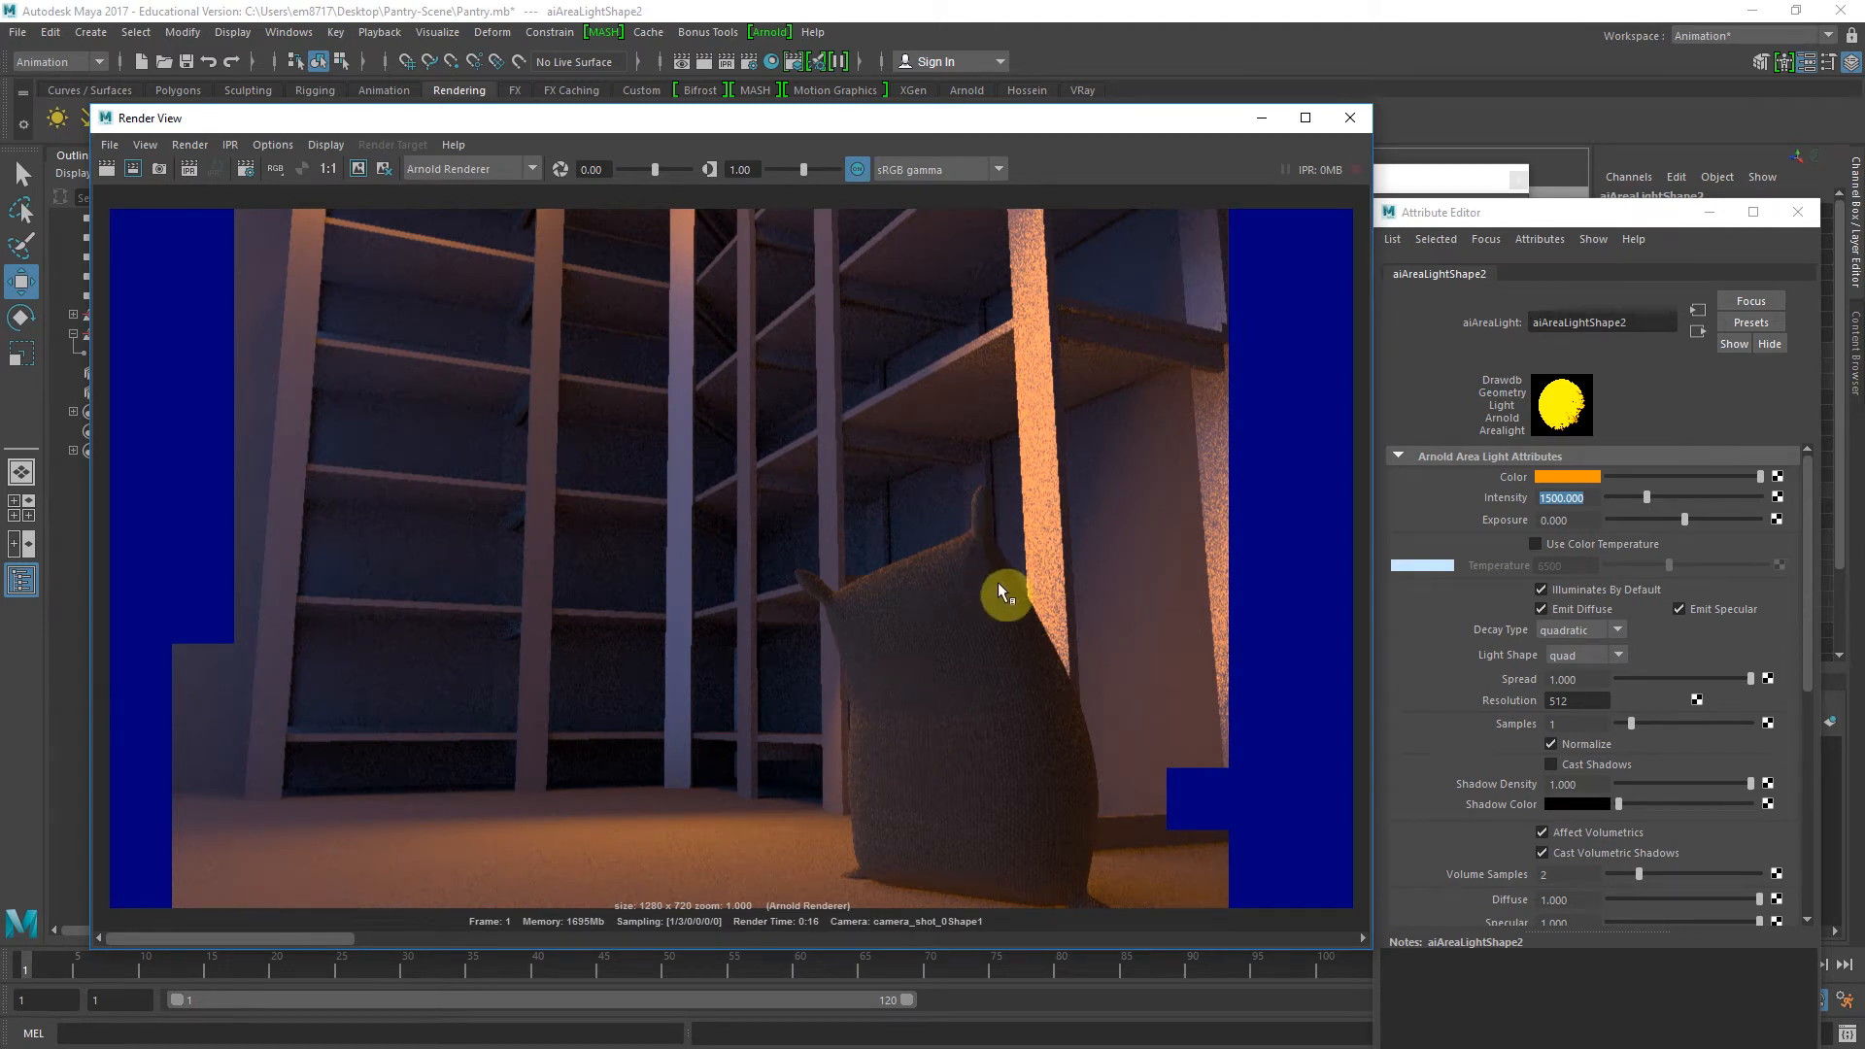
{"action": "left_click", "coordinate": [1260, 122]}
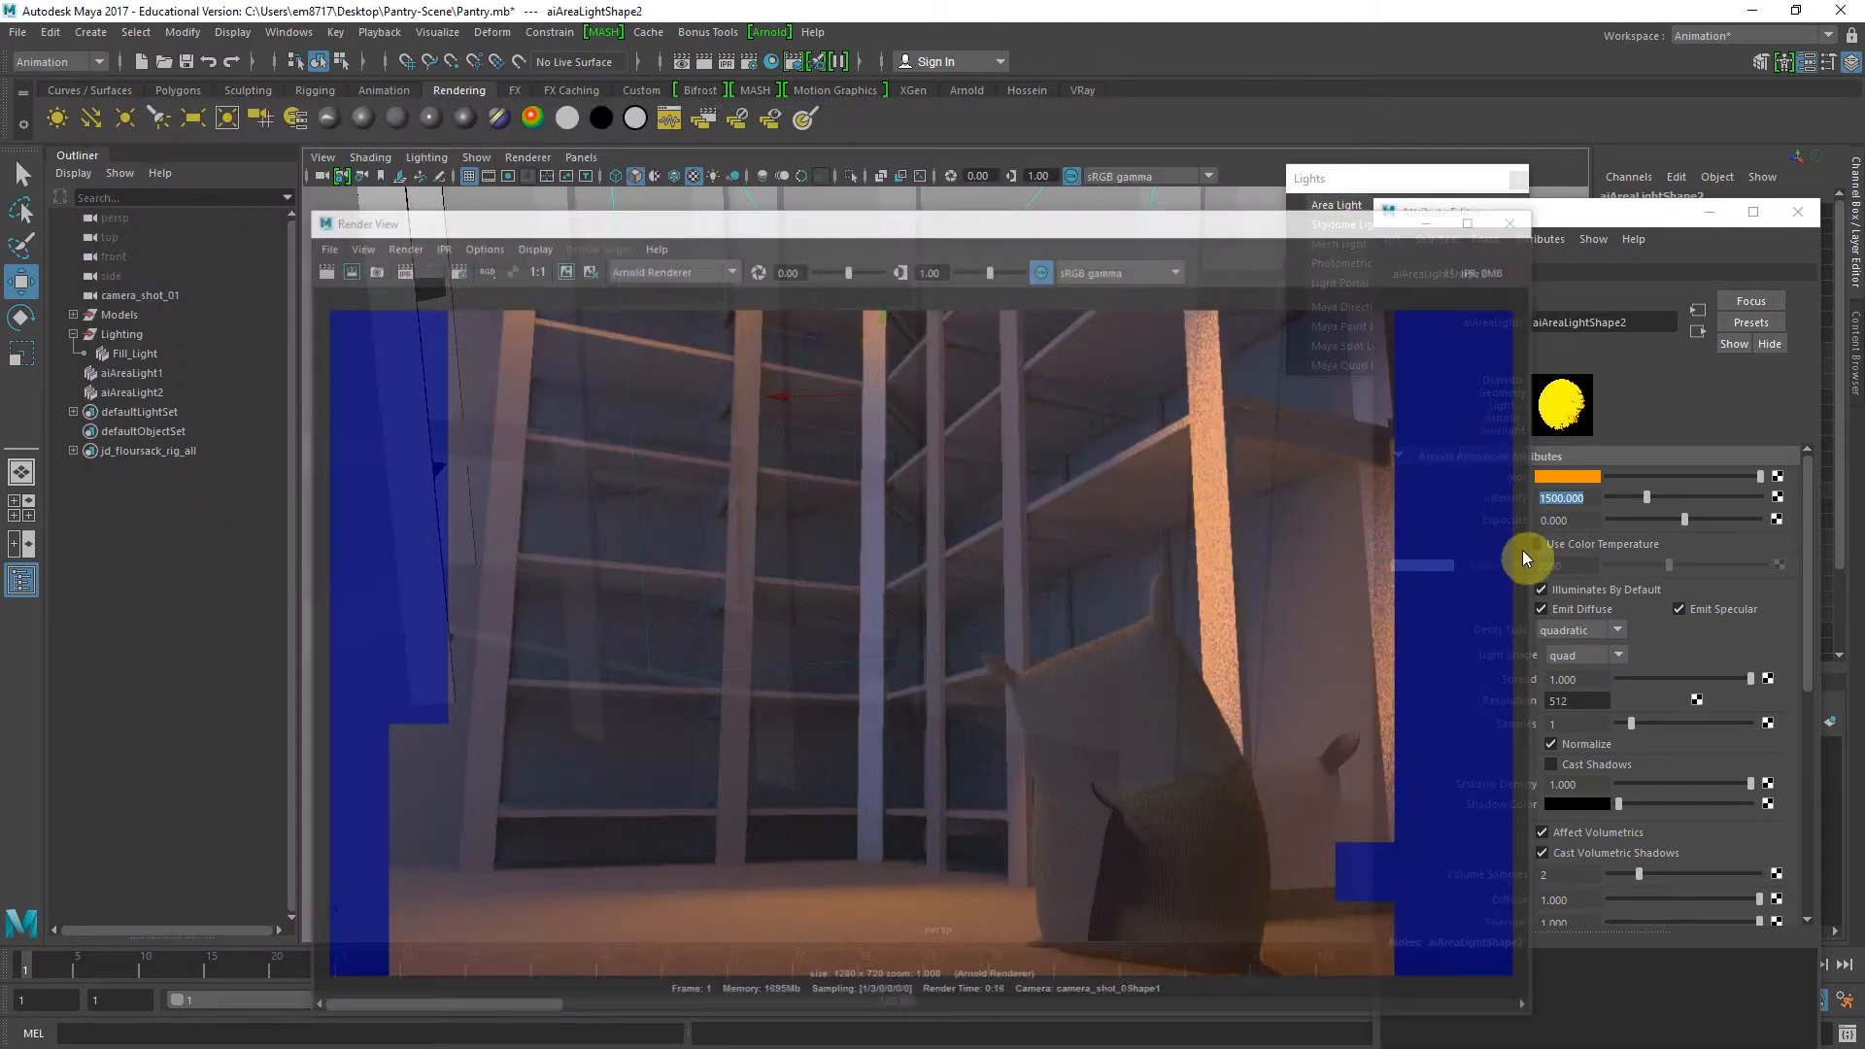
{"action": "left_click", "coordinate": [1576, 722]}
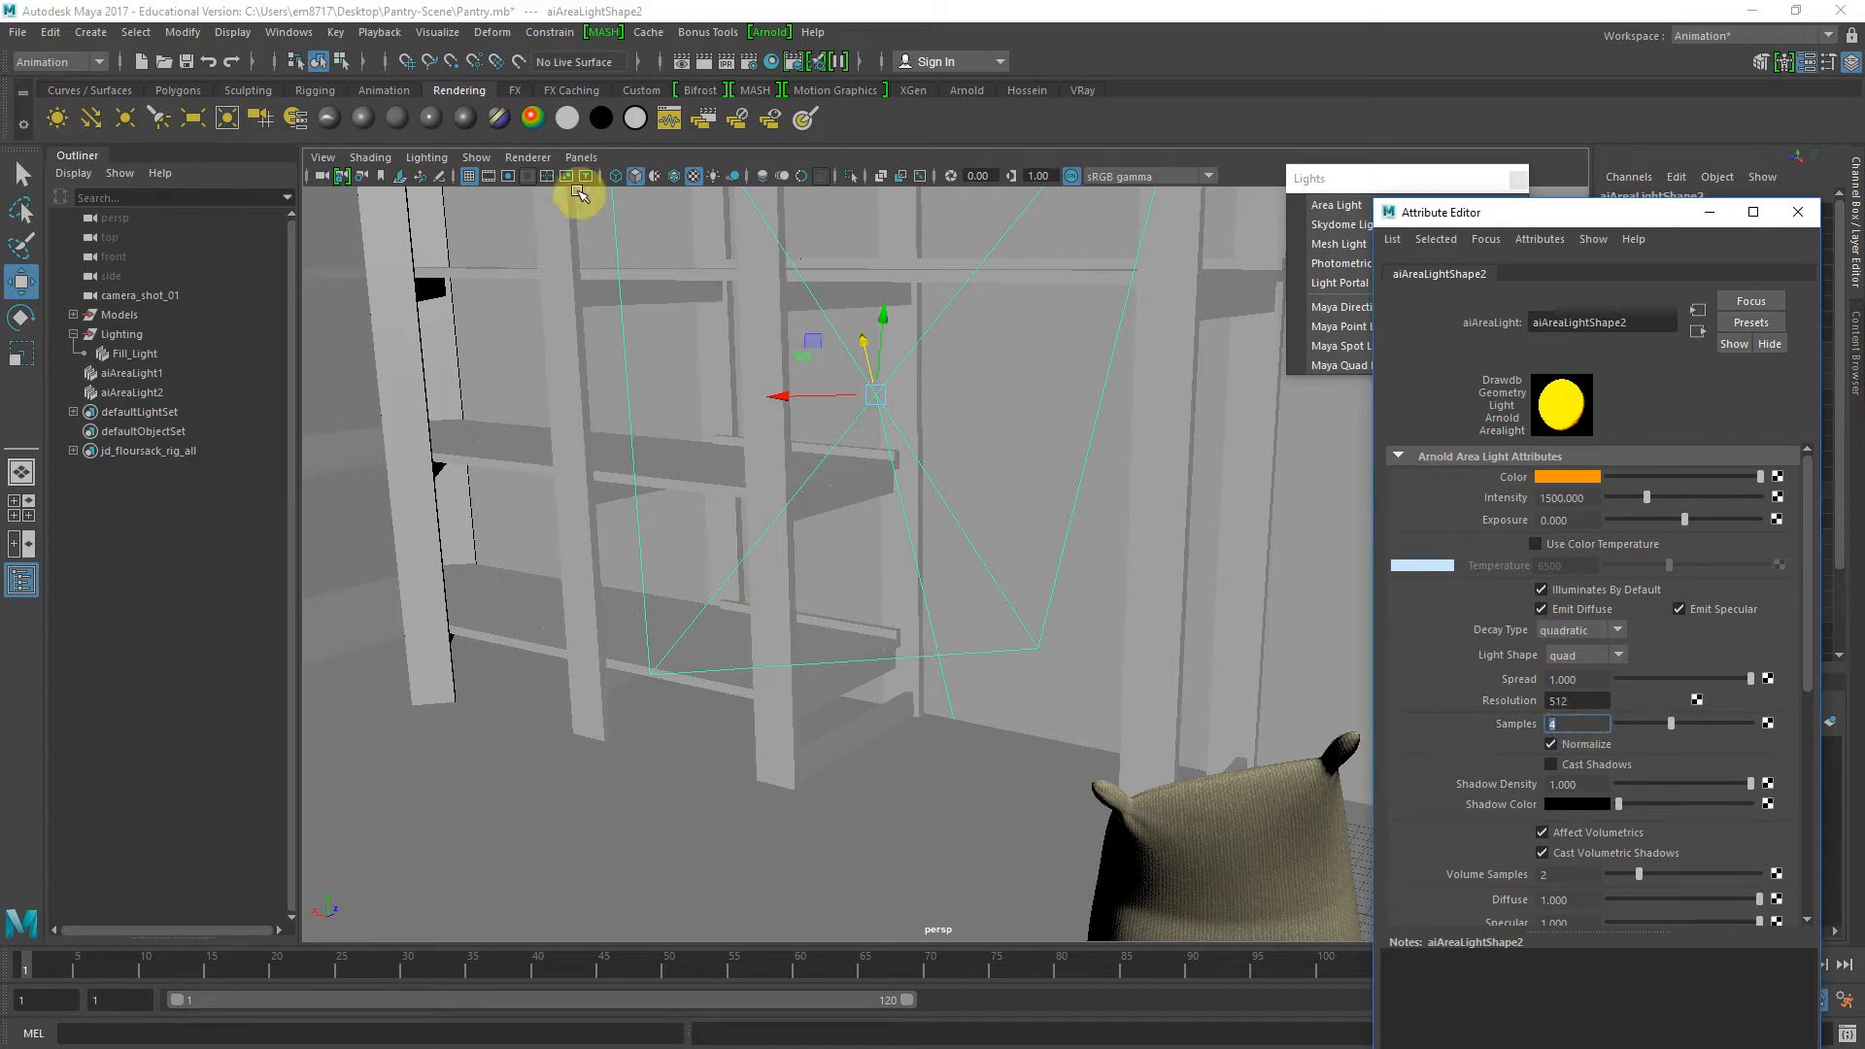
Look through camera_shot_01 and render the frame with the updated second area light
{"action": "left_click", "coordinate": [580, 158]}
{"action": "mouse_move", "coordinate": [741, 176]}
{"action": "left_click", "coordinate": [804, 175]}
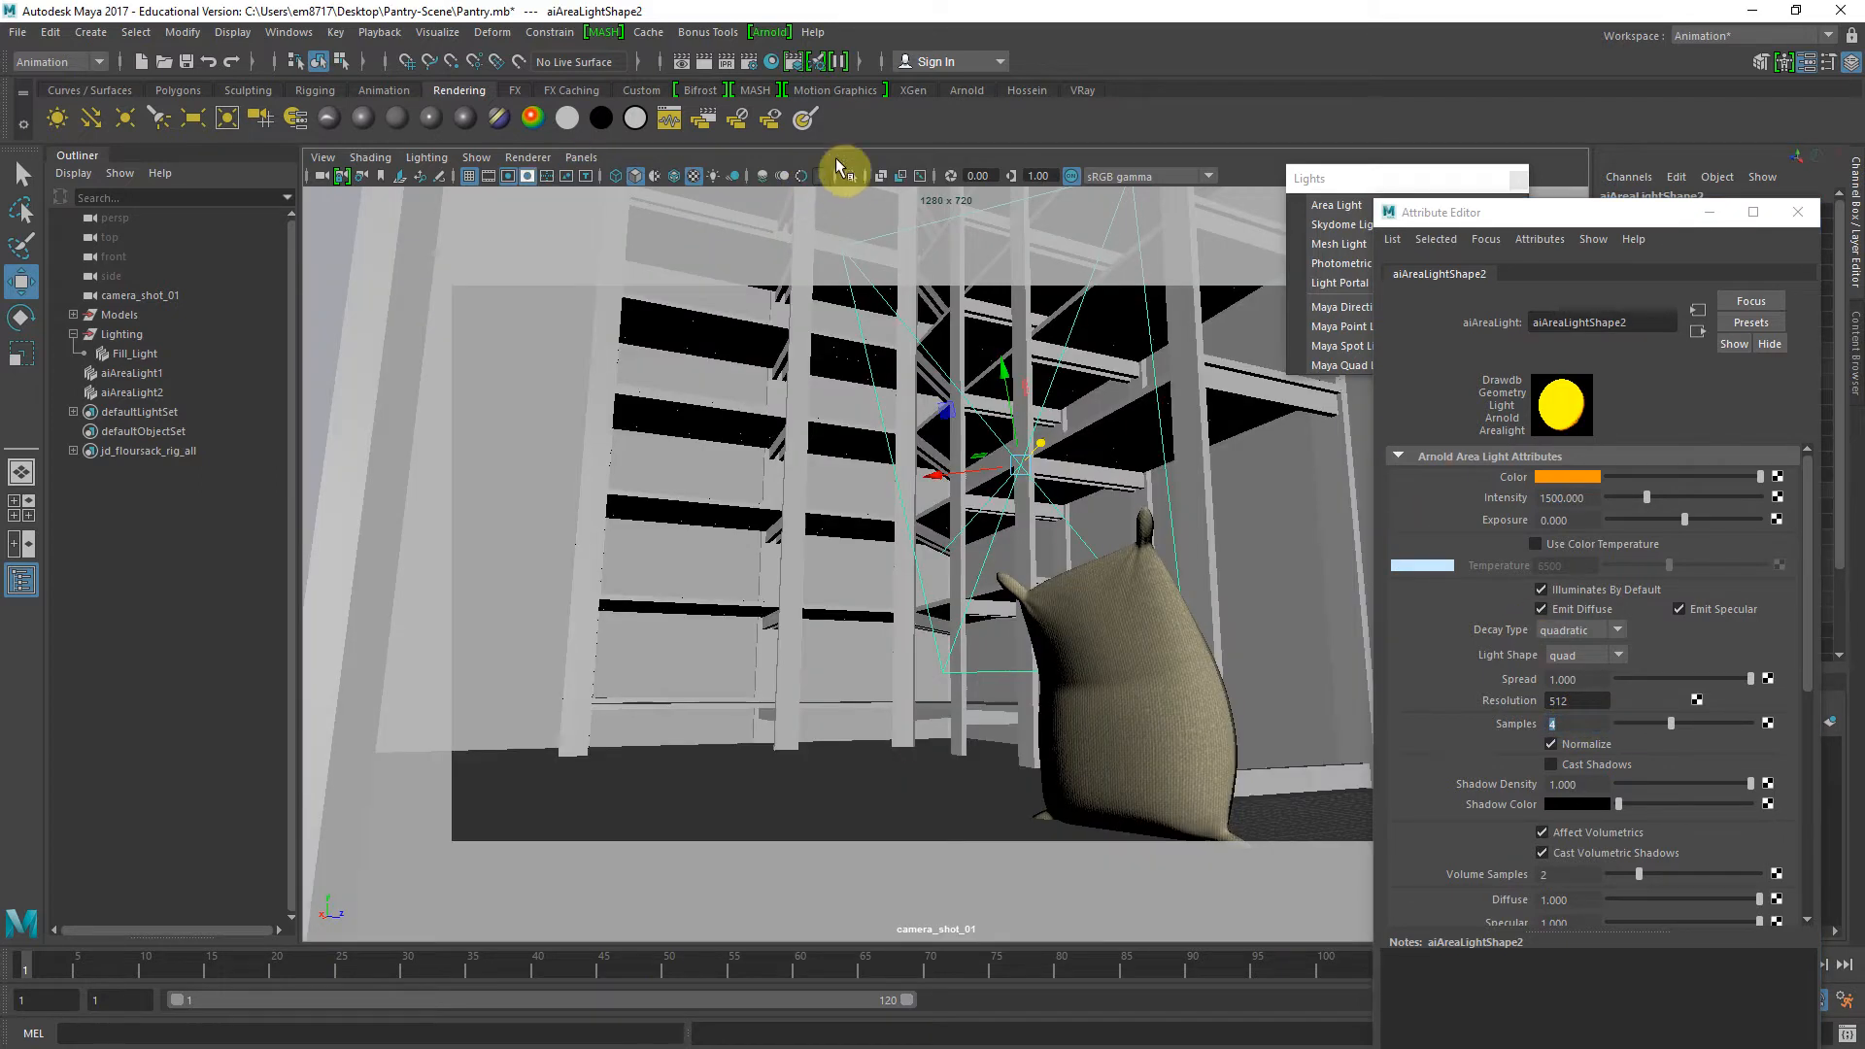
{"action": "left_click", "coordinate": [703, 63]}
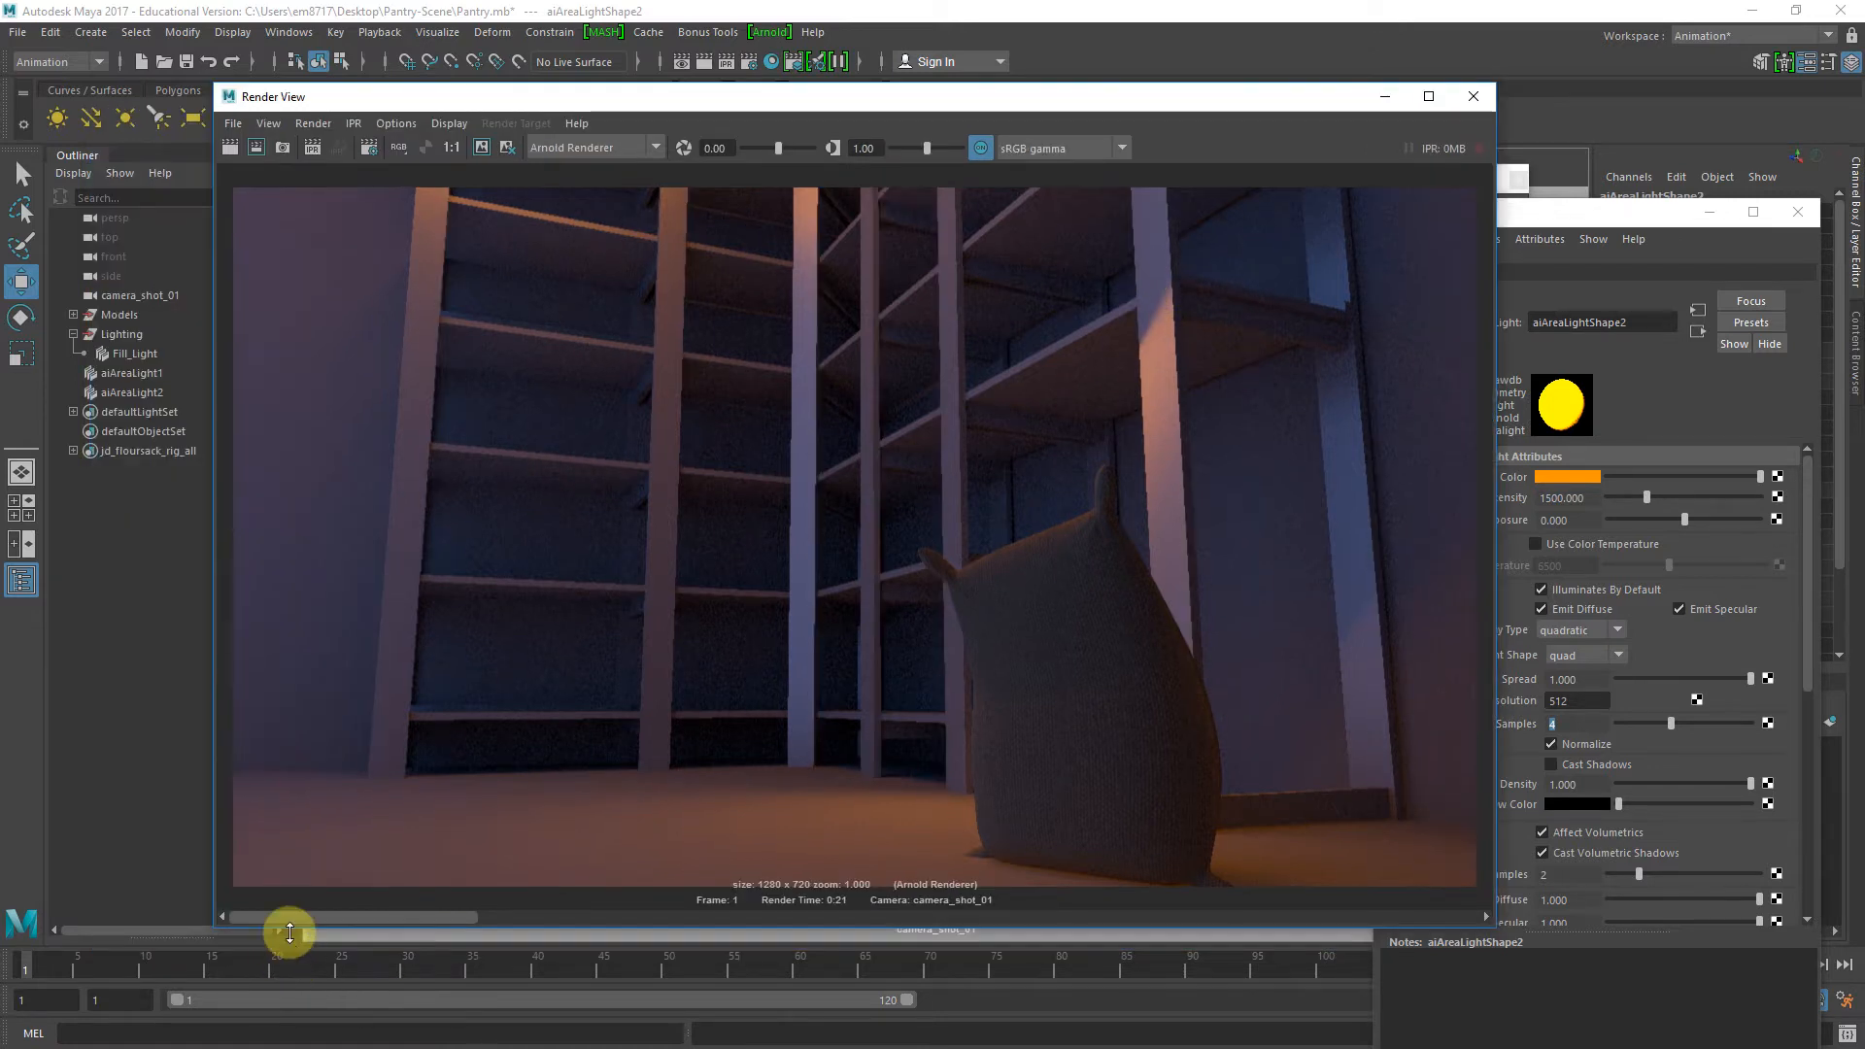
Compare the new render with the earlier stored one and close the Render View
{"action": "left_click_drag", "start_coordinate": [334, 915], "coordinate": [649, 921]}
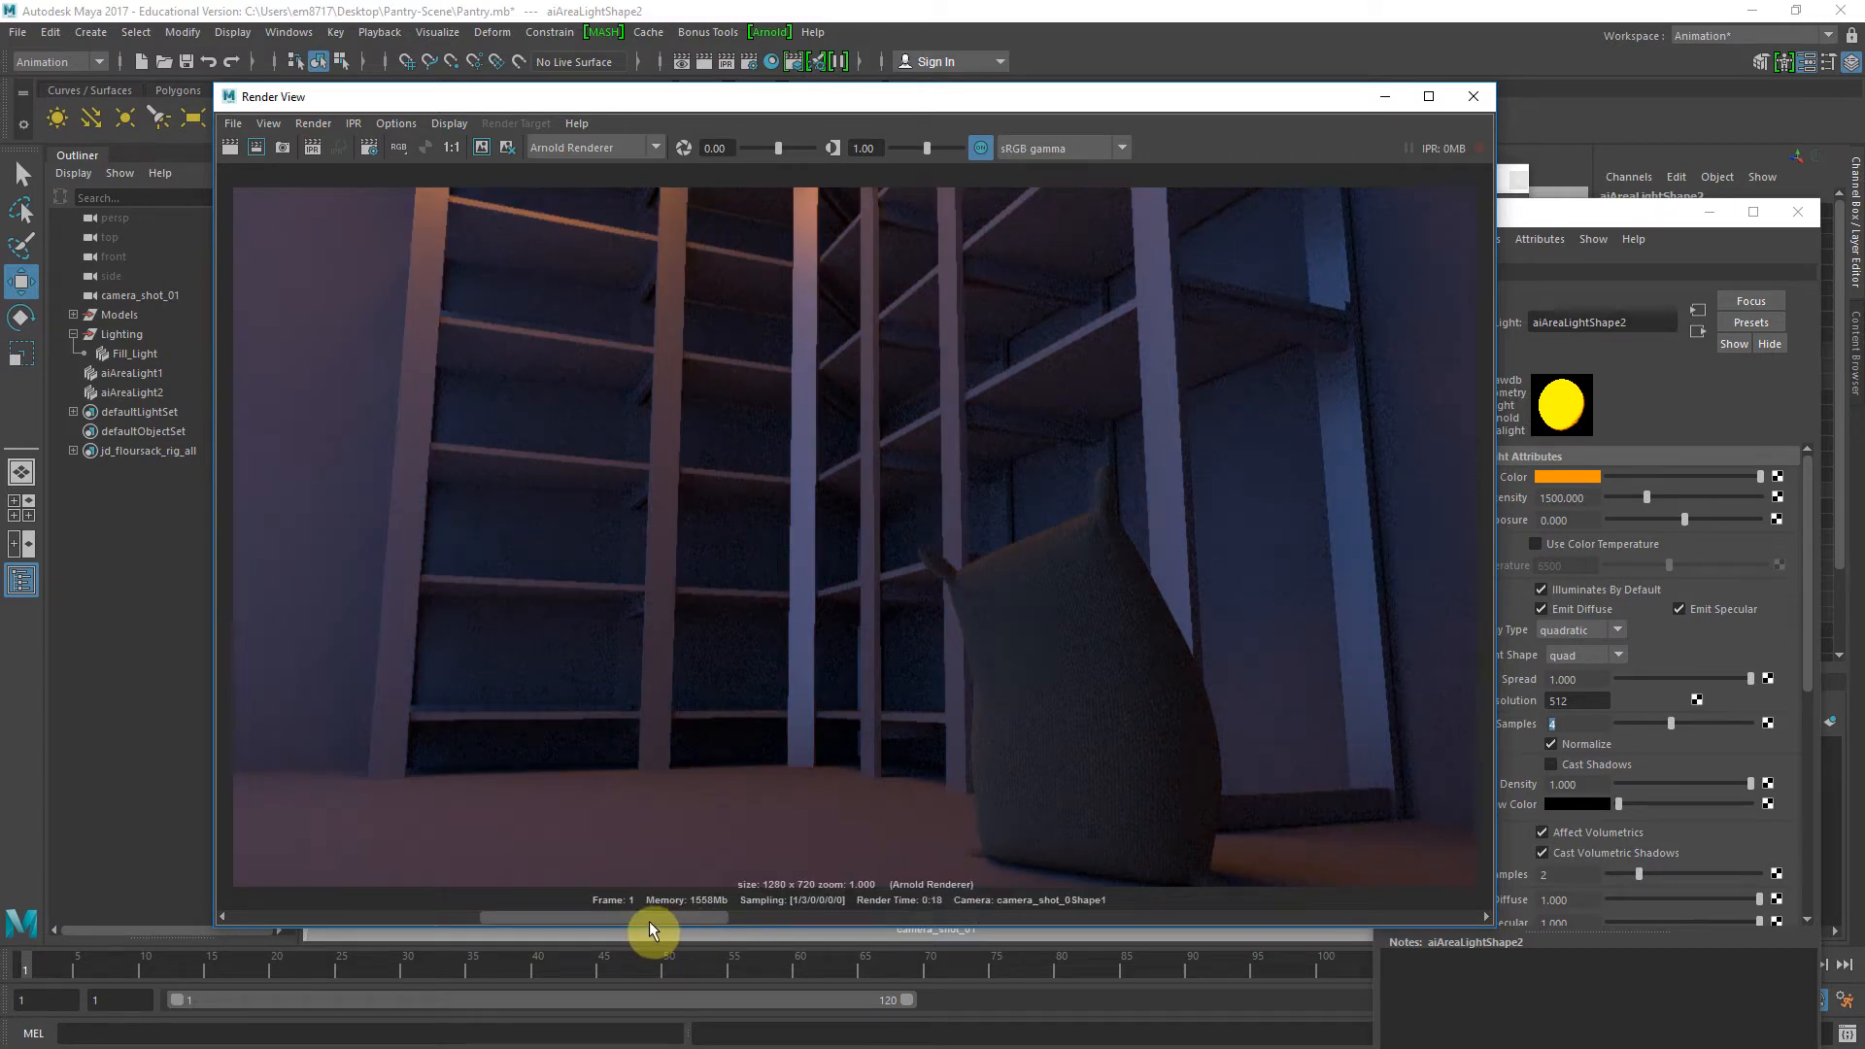
{"action": "left_click_drag", "start_coordinate": [493, 923], "coordinate": [337, 939]}
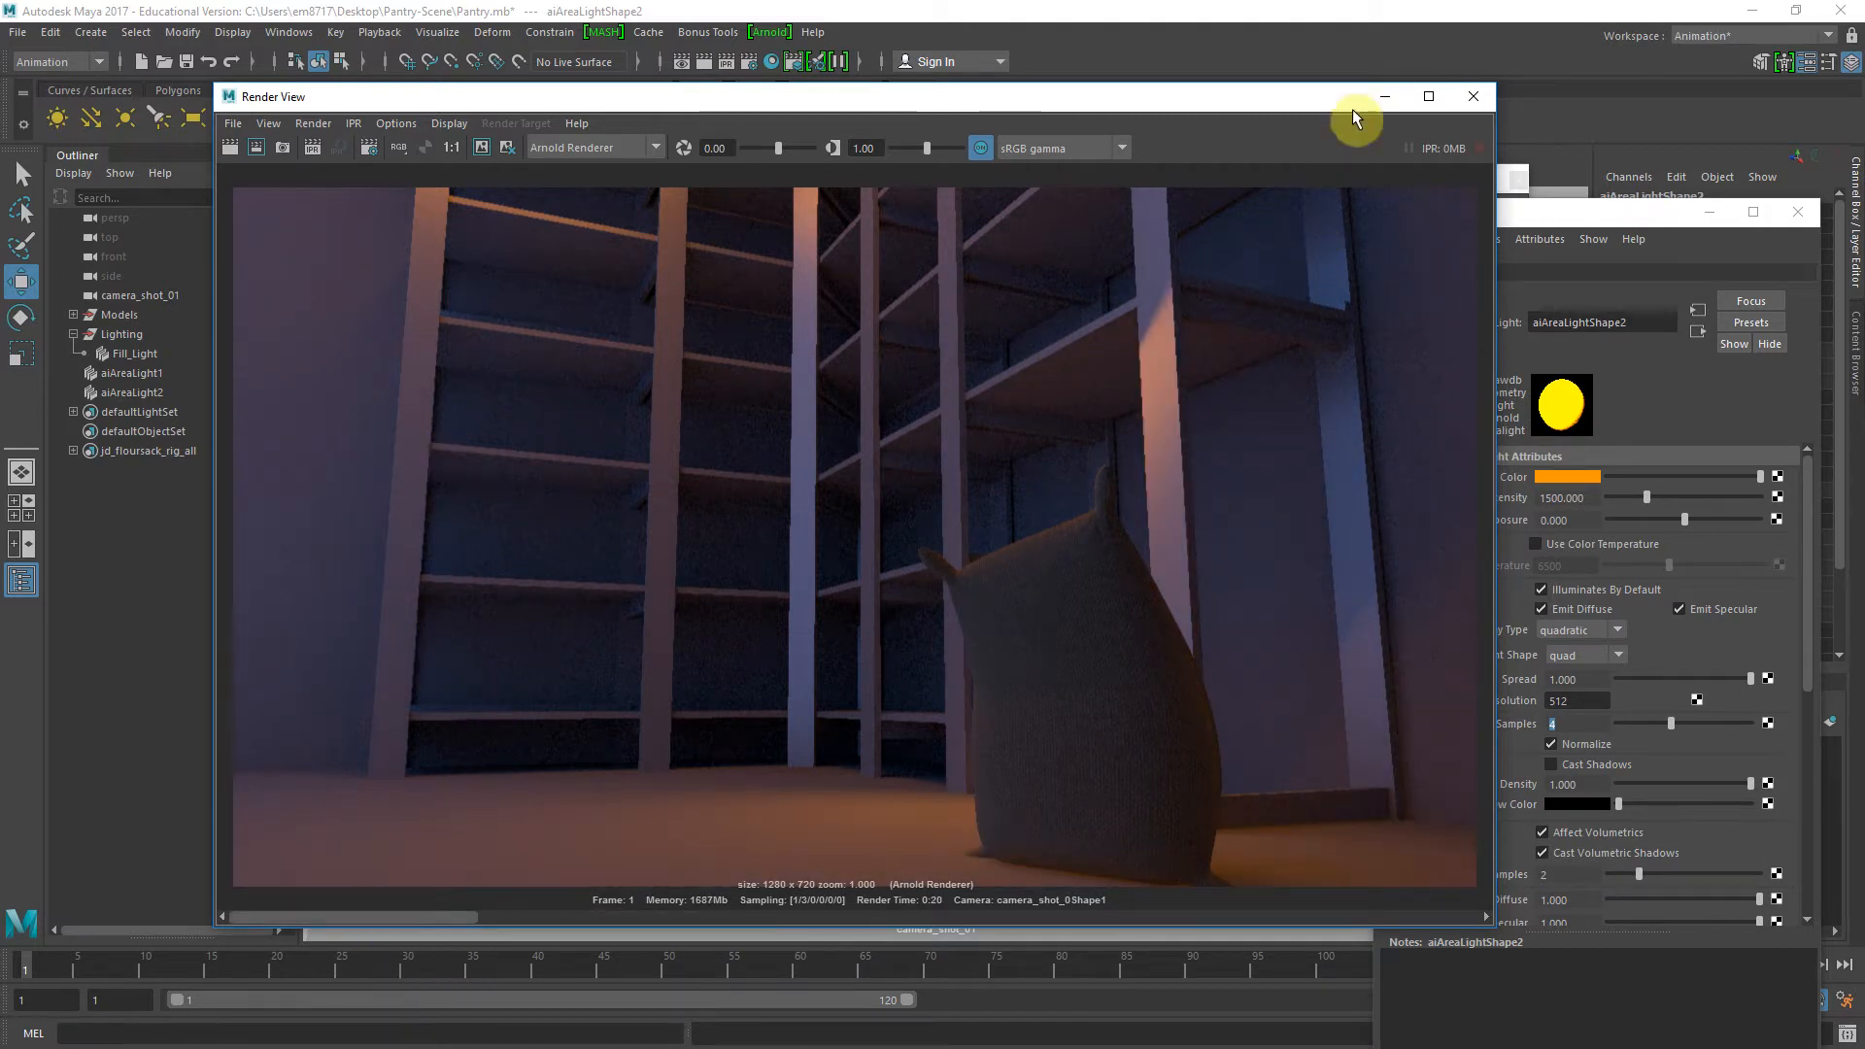
{"action": "left_click", "coordinate": [1474, 97]}
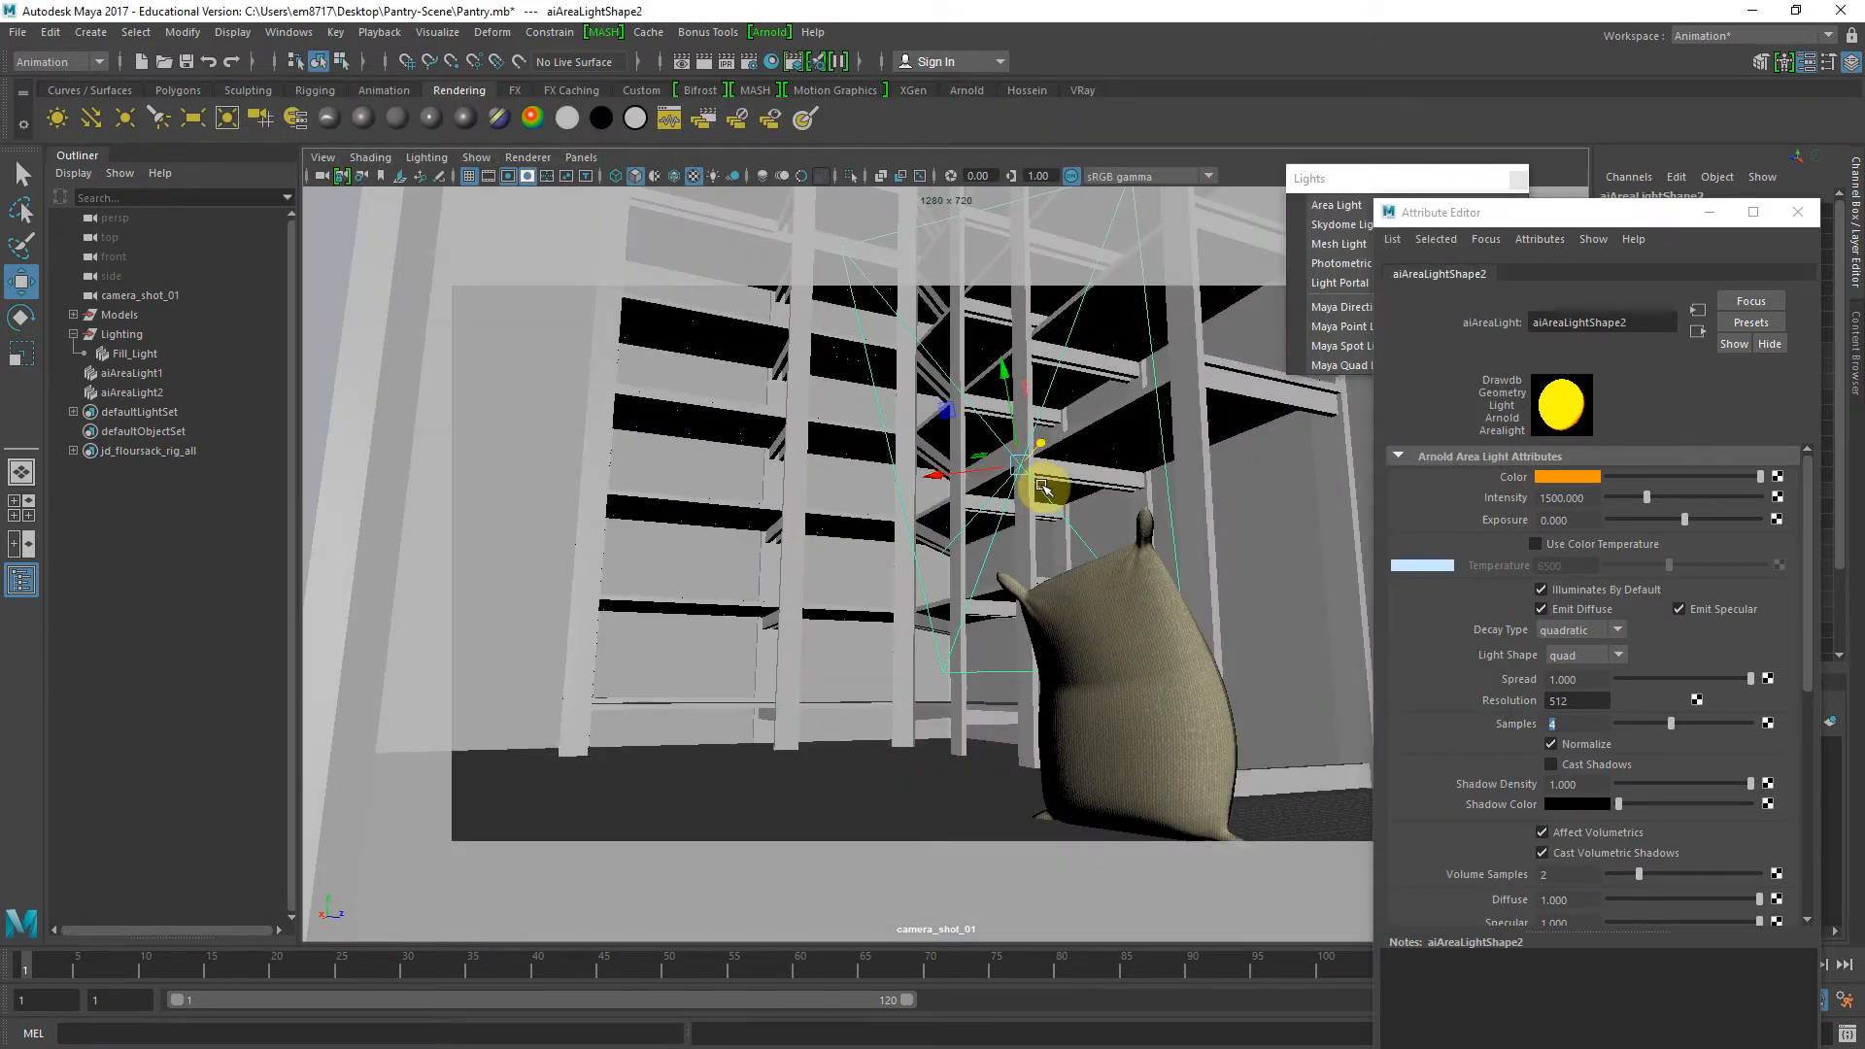
Rotate the second area light and lower it behind the flour sack in the camera view
{"action": "key", "text": "t"}
{"action": "left_click_drag", "start_coordinate": [989, 471], "coordinate": [924, 480]}
{"action": "key", "text": "w"}
{"action": "left_click_drag", "start_coordinate": [1041, 440], "coordinate": [936, 528]}
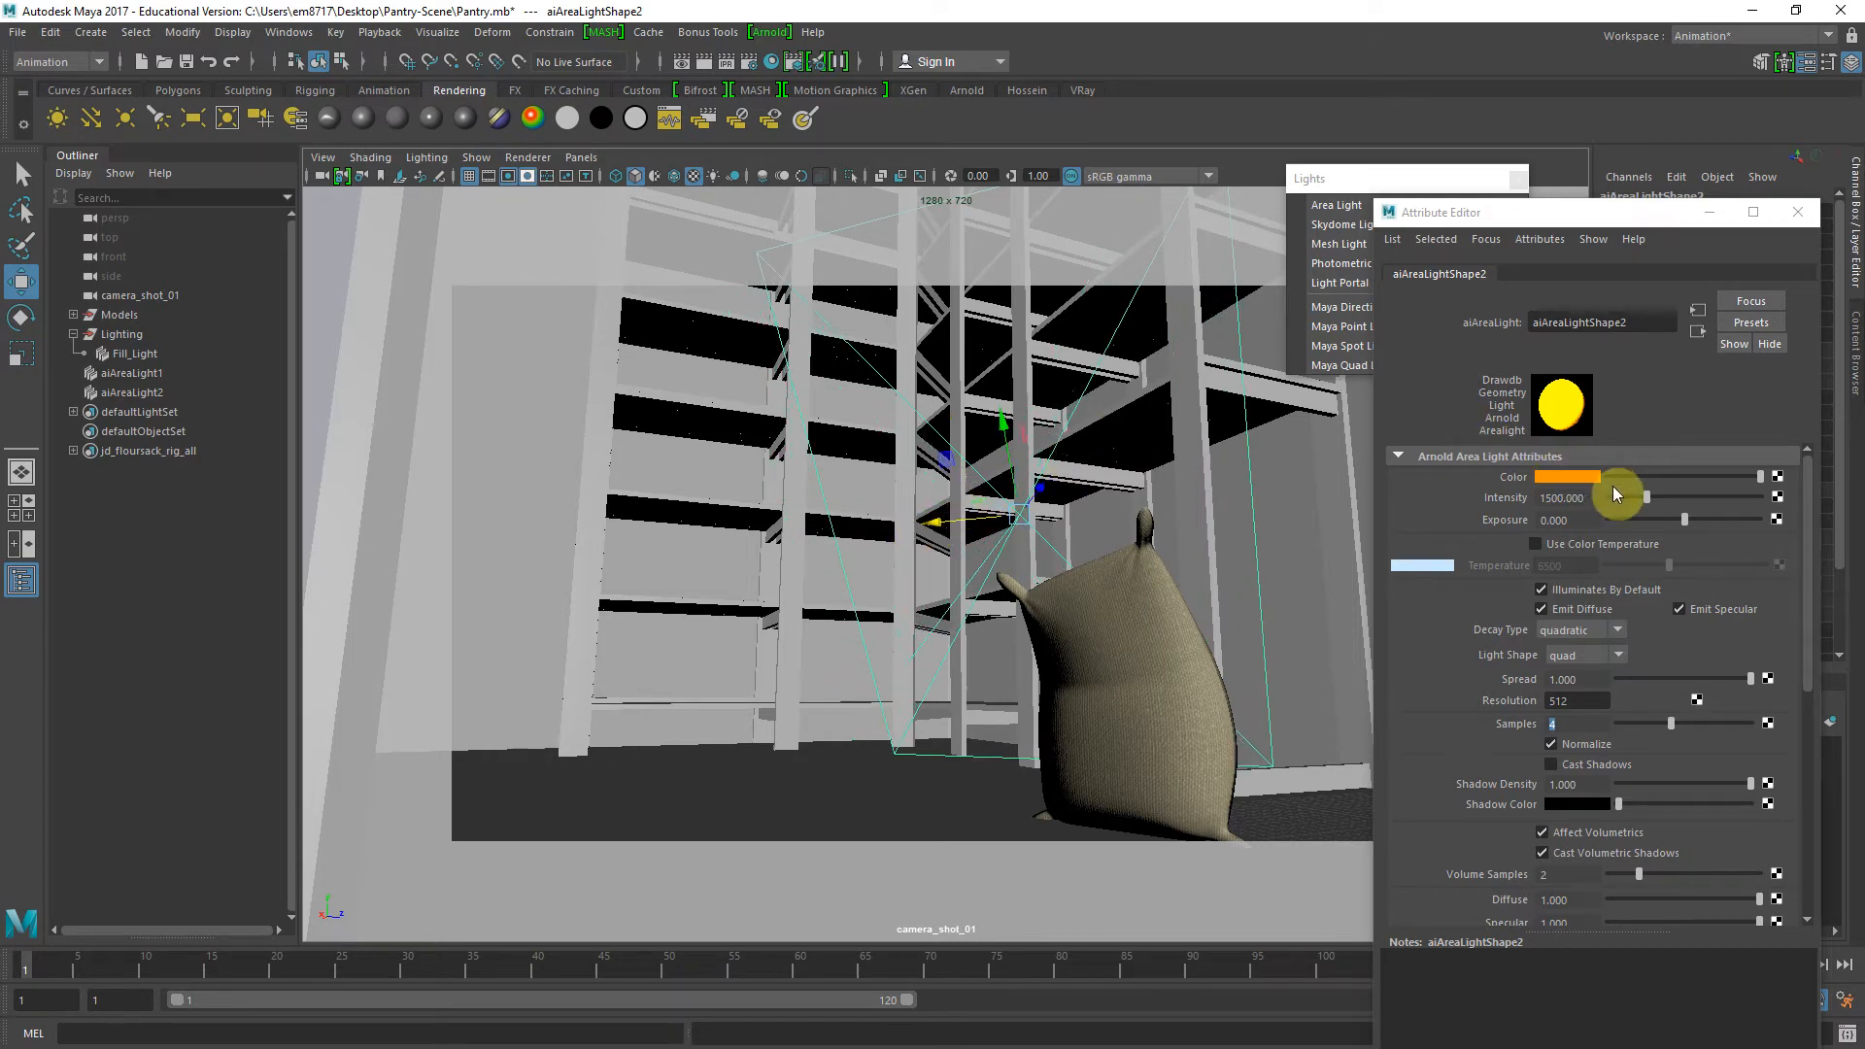
Set the second area light's intensity to 1000 and render the frame again
{"action": "double_click", "coordinate": [1564, 498]}
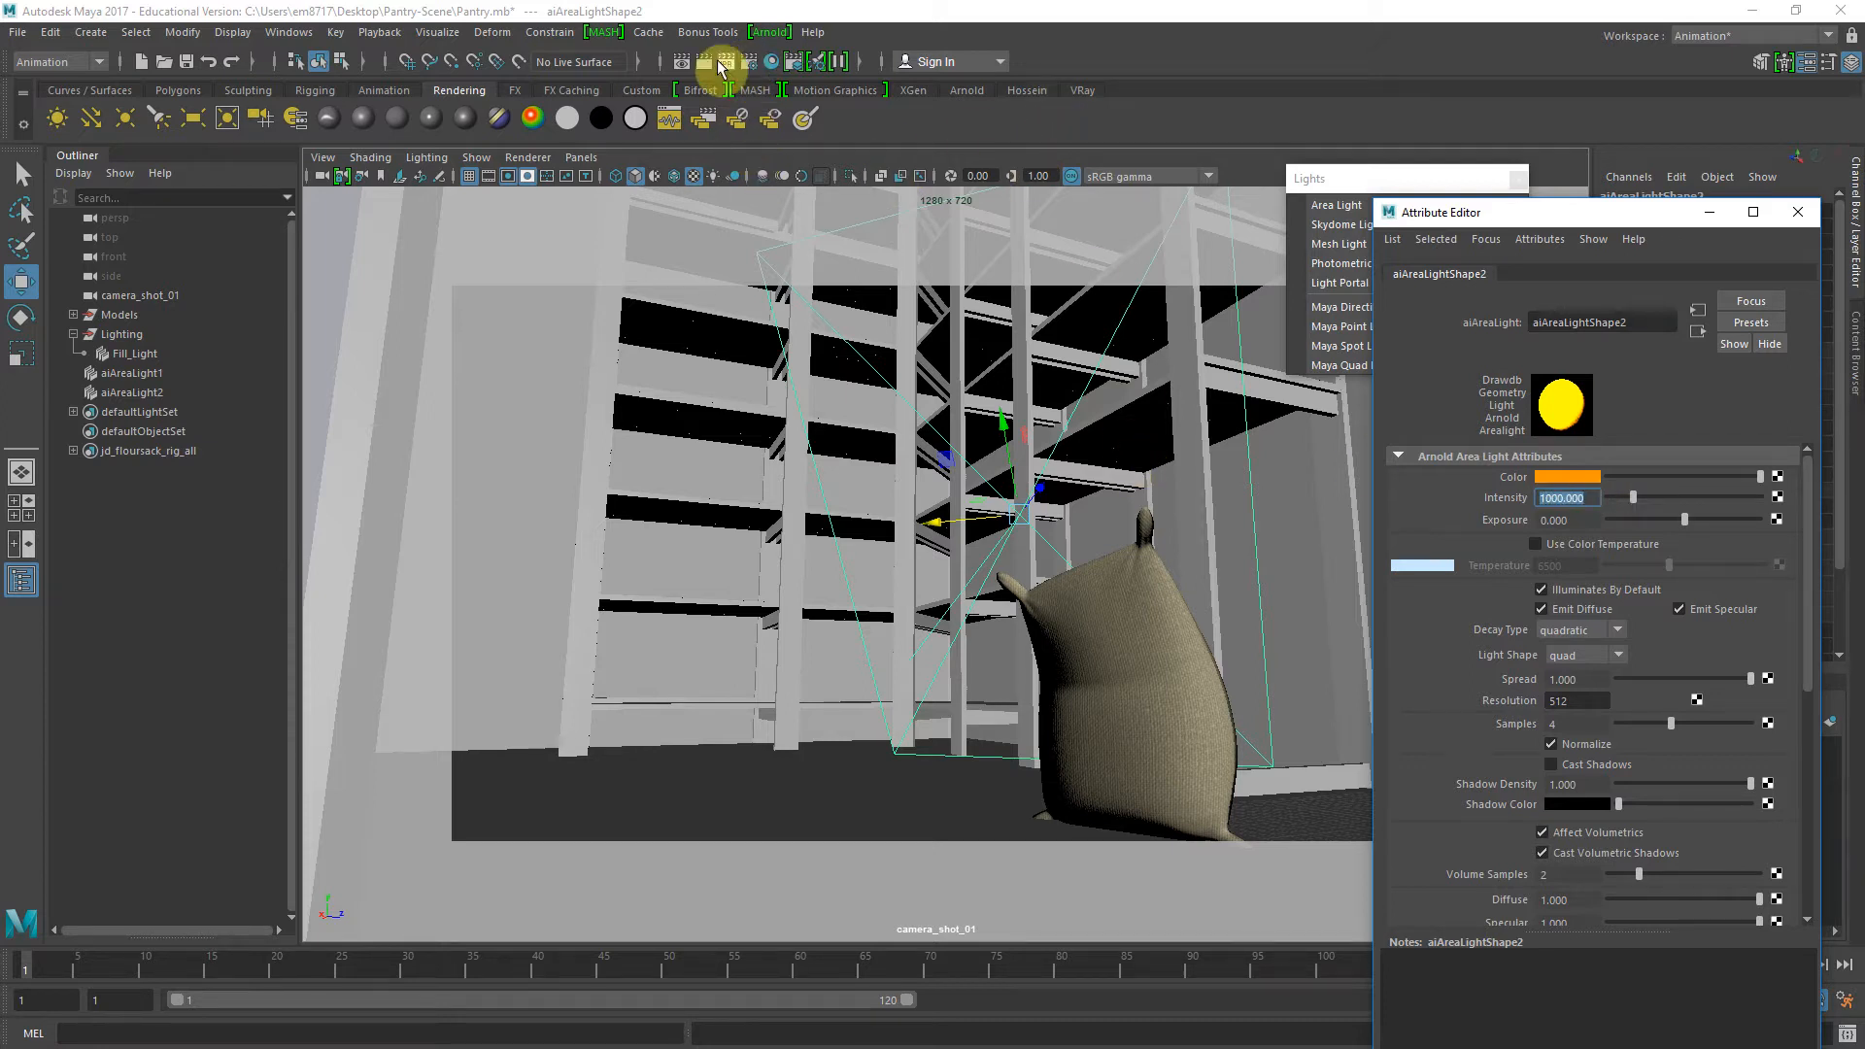
{"action": "left_click", "coordinate": [708, 60]}
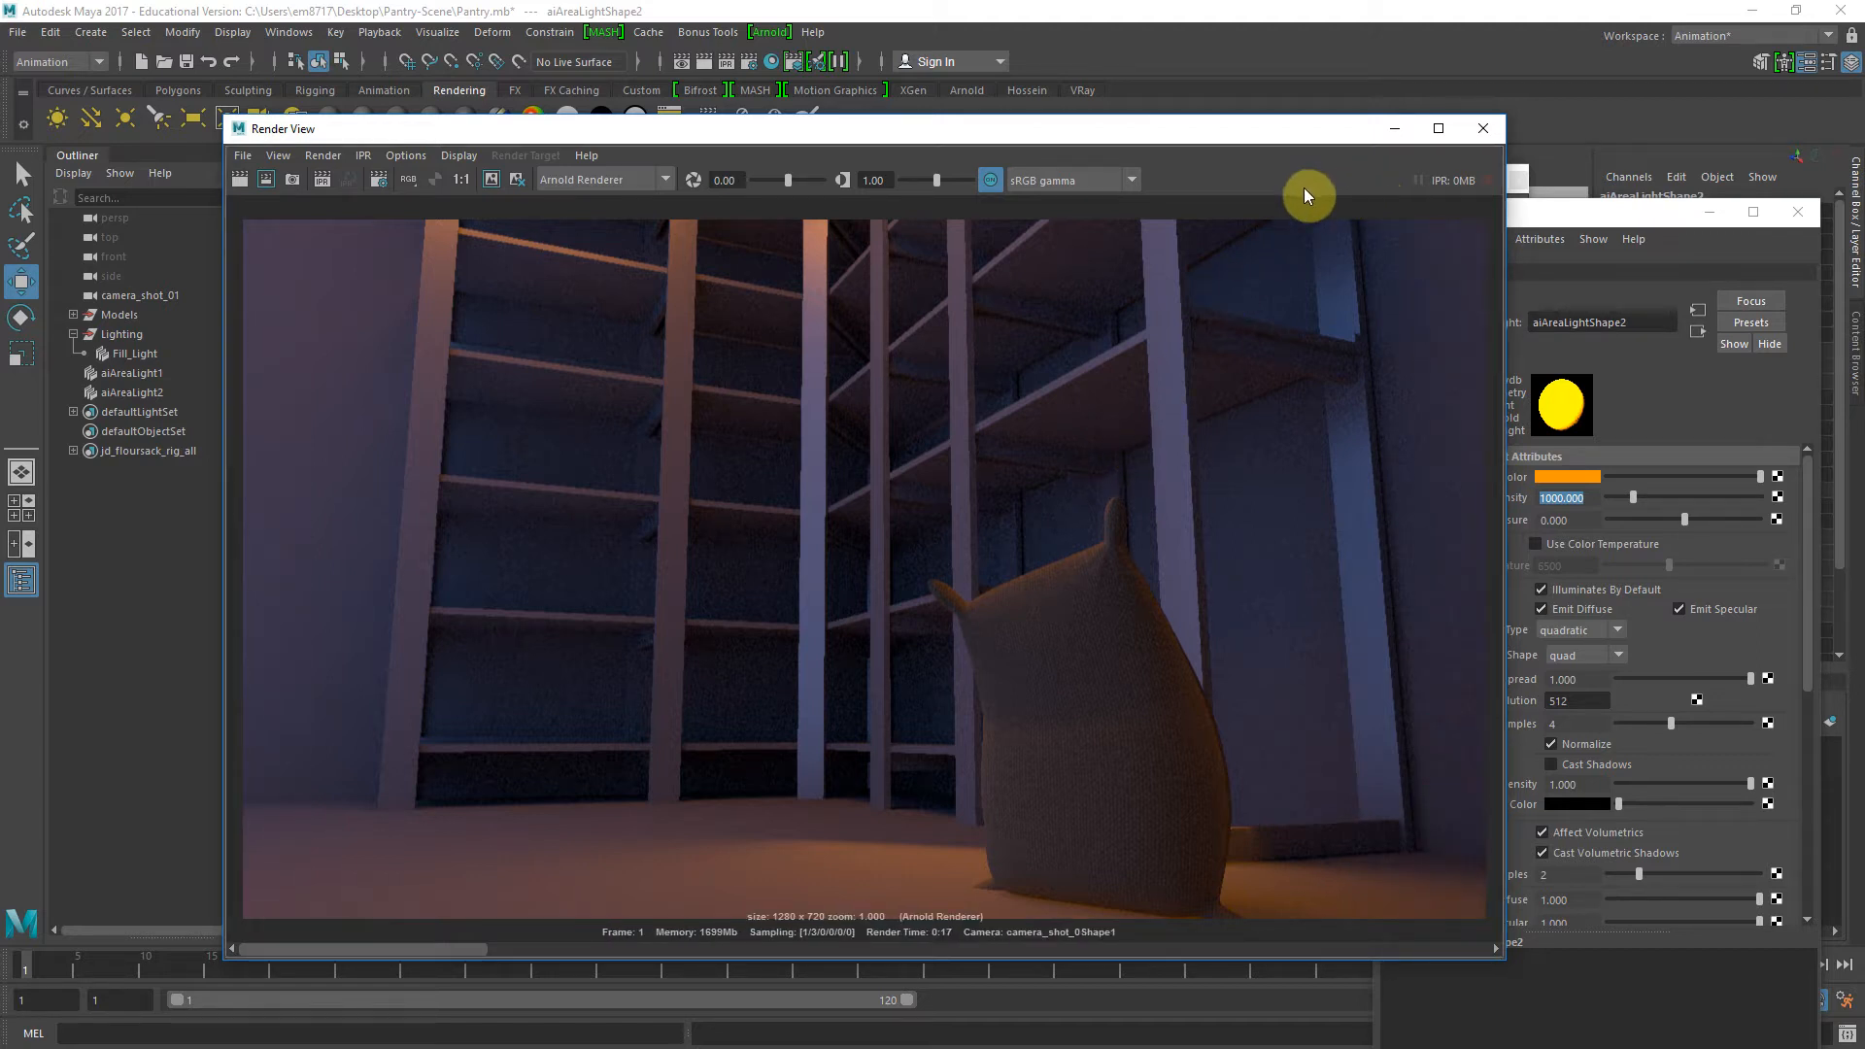
Close the Render View and set the Camera (AA) samples to 2 in the Arnold render settings
{"action": "left_click_drag", "start_coordinate": [1302, 133], "coordinate": [1296, 132]}
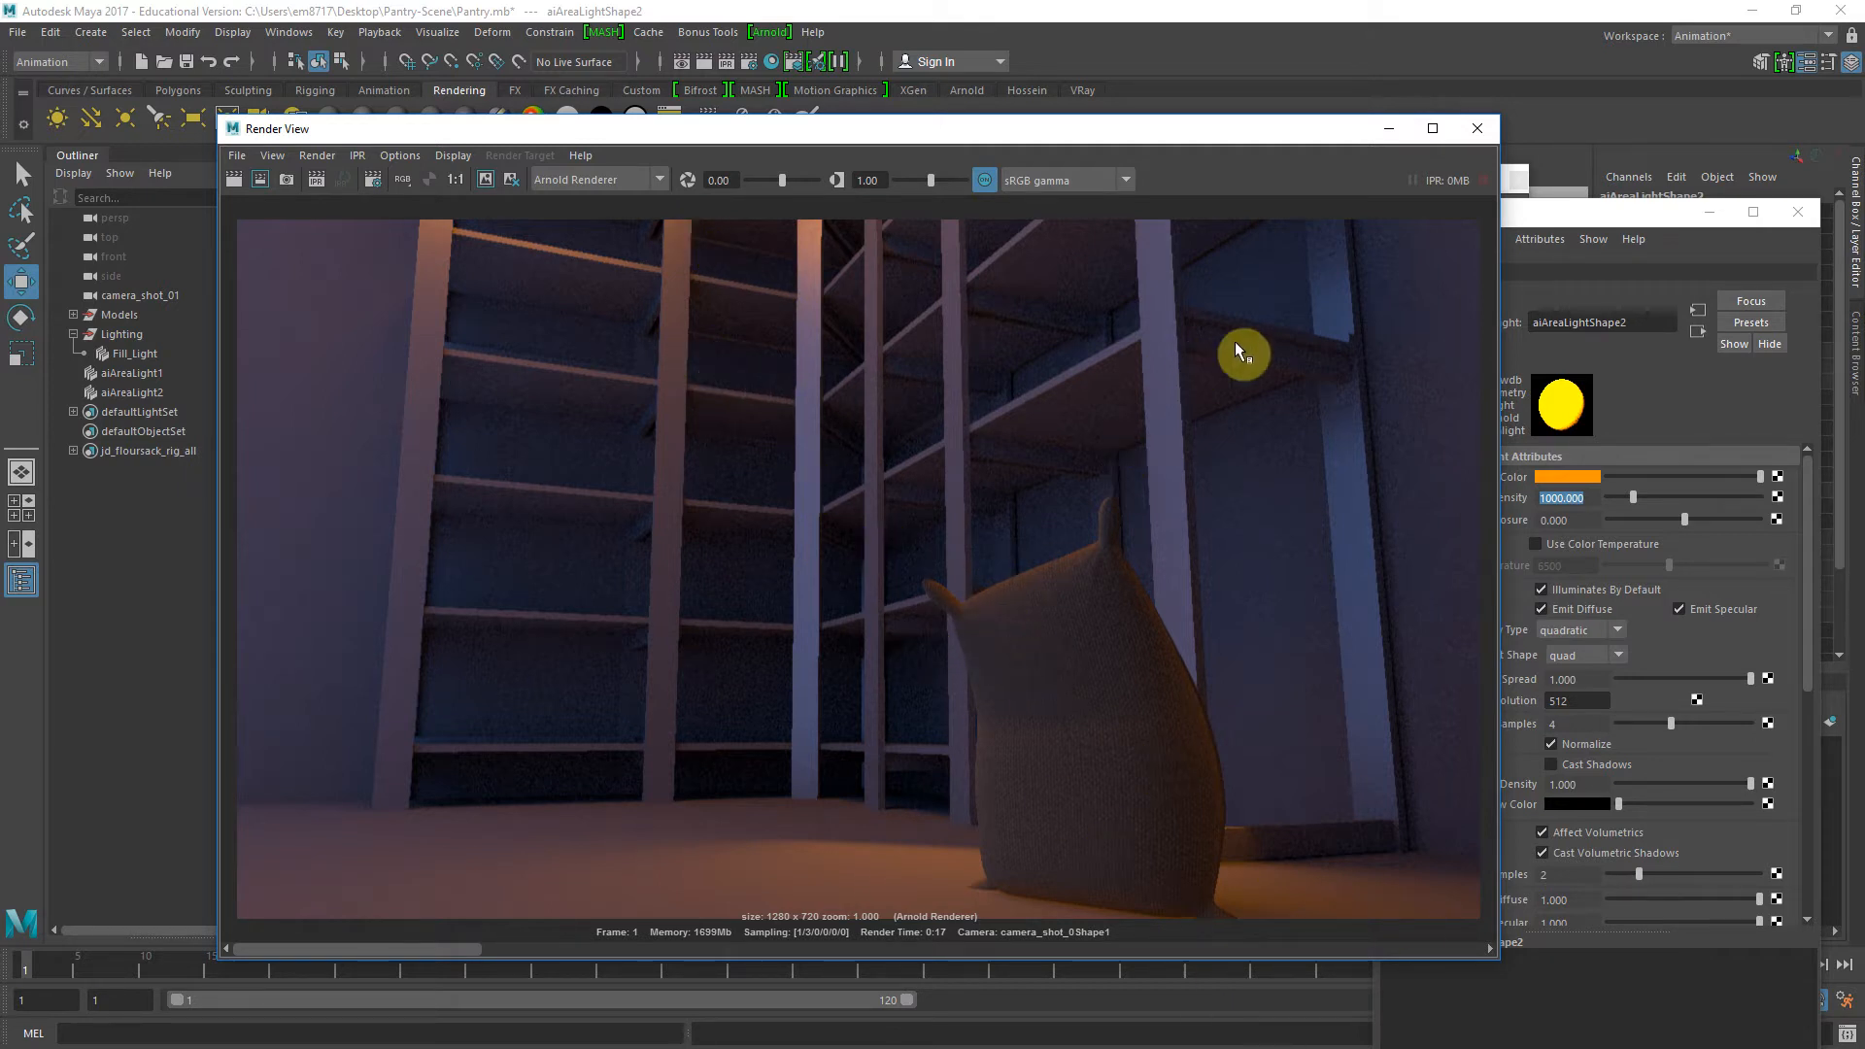
{"action": "left_click", "coordinate": [1474, 130]}
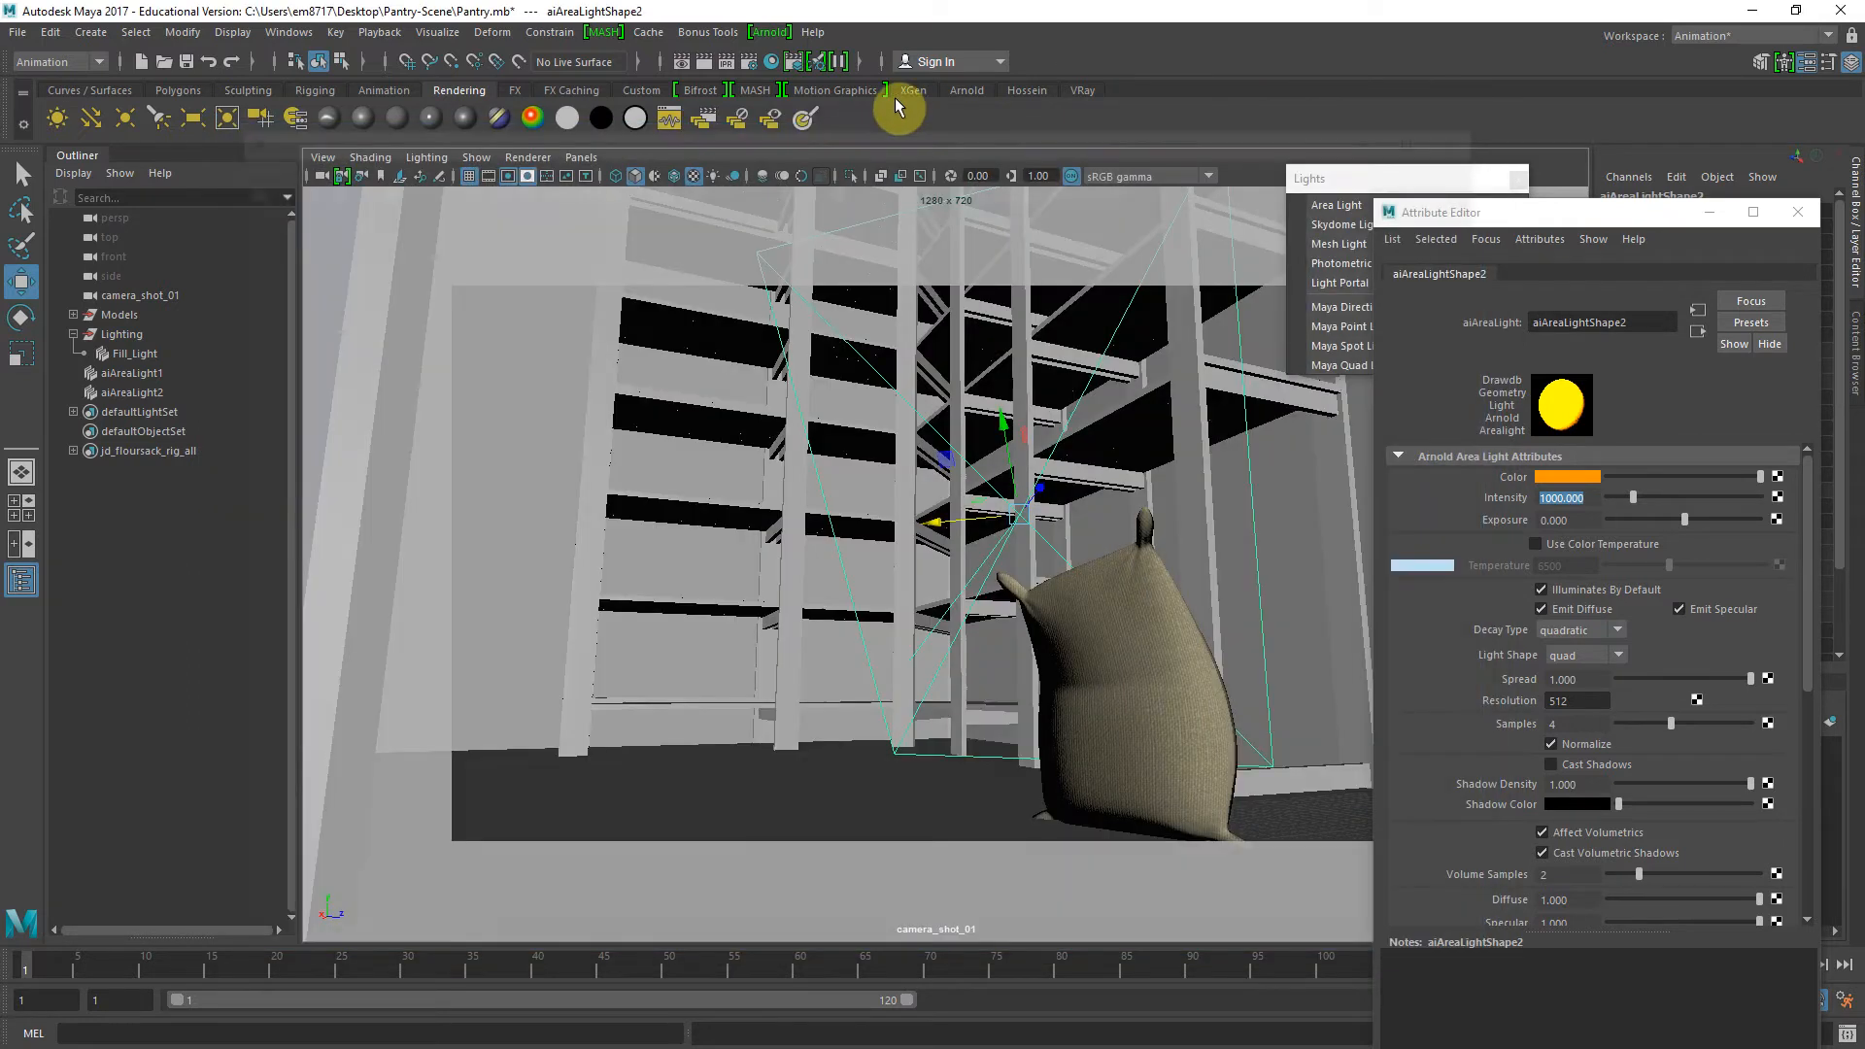
{"action": "left_click", "coordinate": [749, 61]}
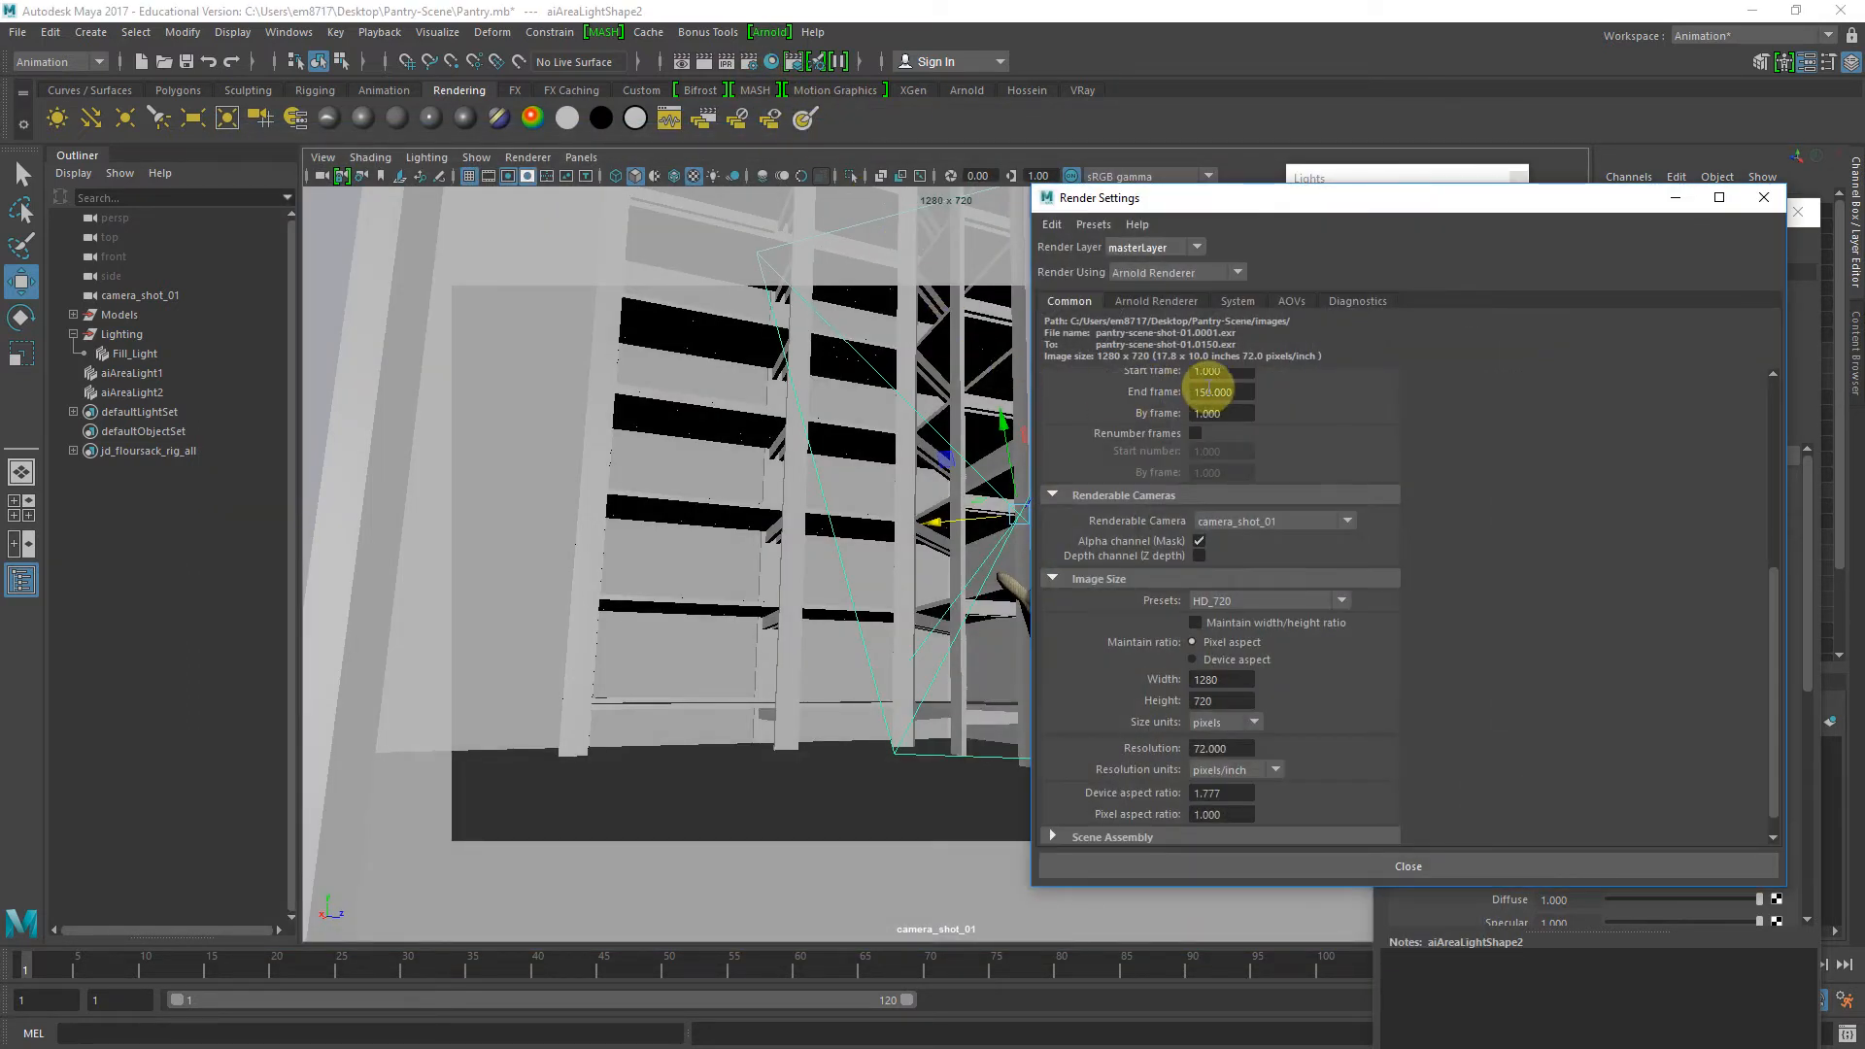
{"action": "left_click", "coordinate": [1158, 302]}
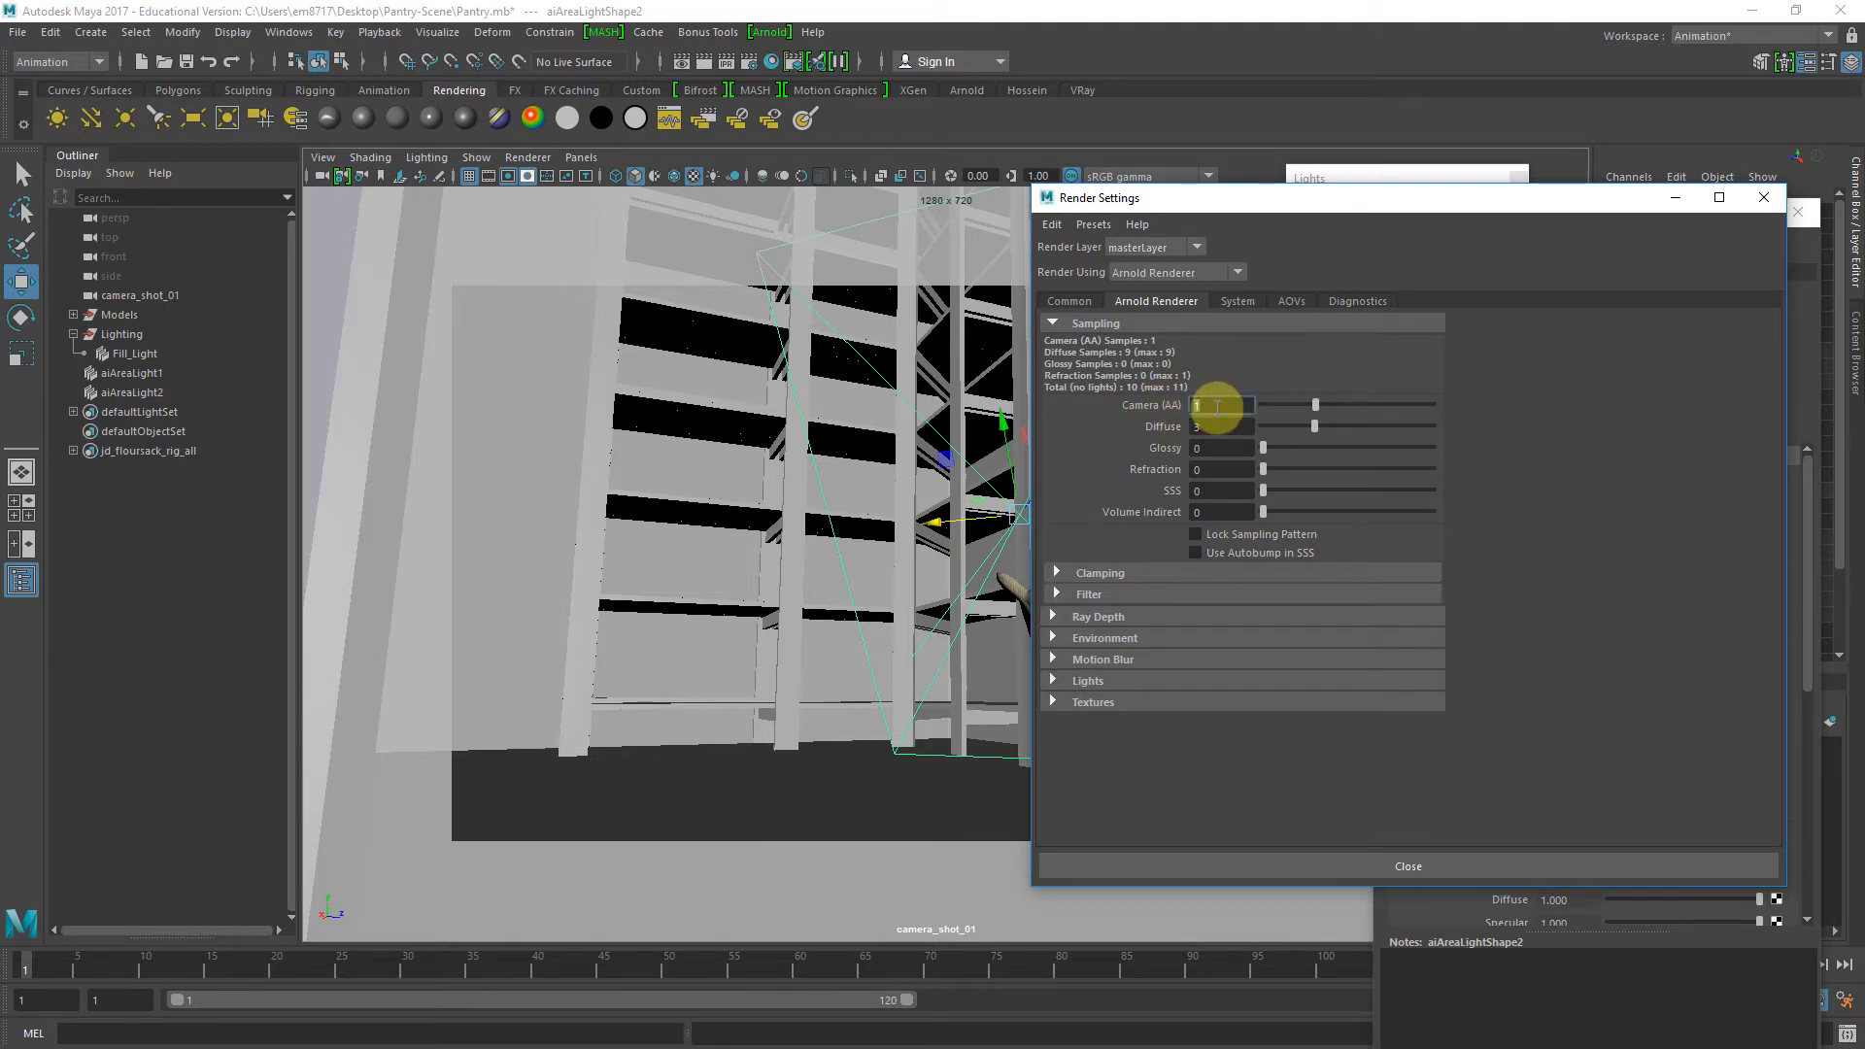
{"action": "key", "text": "Return"}
Reopen the Render View, store the current image and render the frame again with the new sampling
{"action": "left_click", "coordinate": [681, 61]}
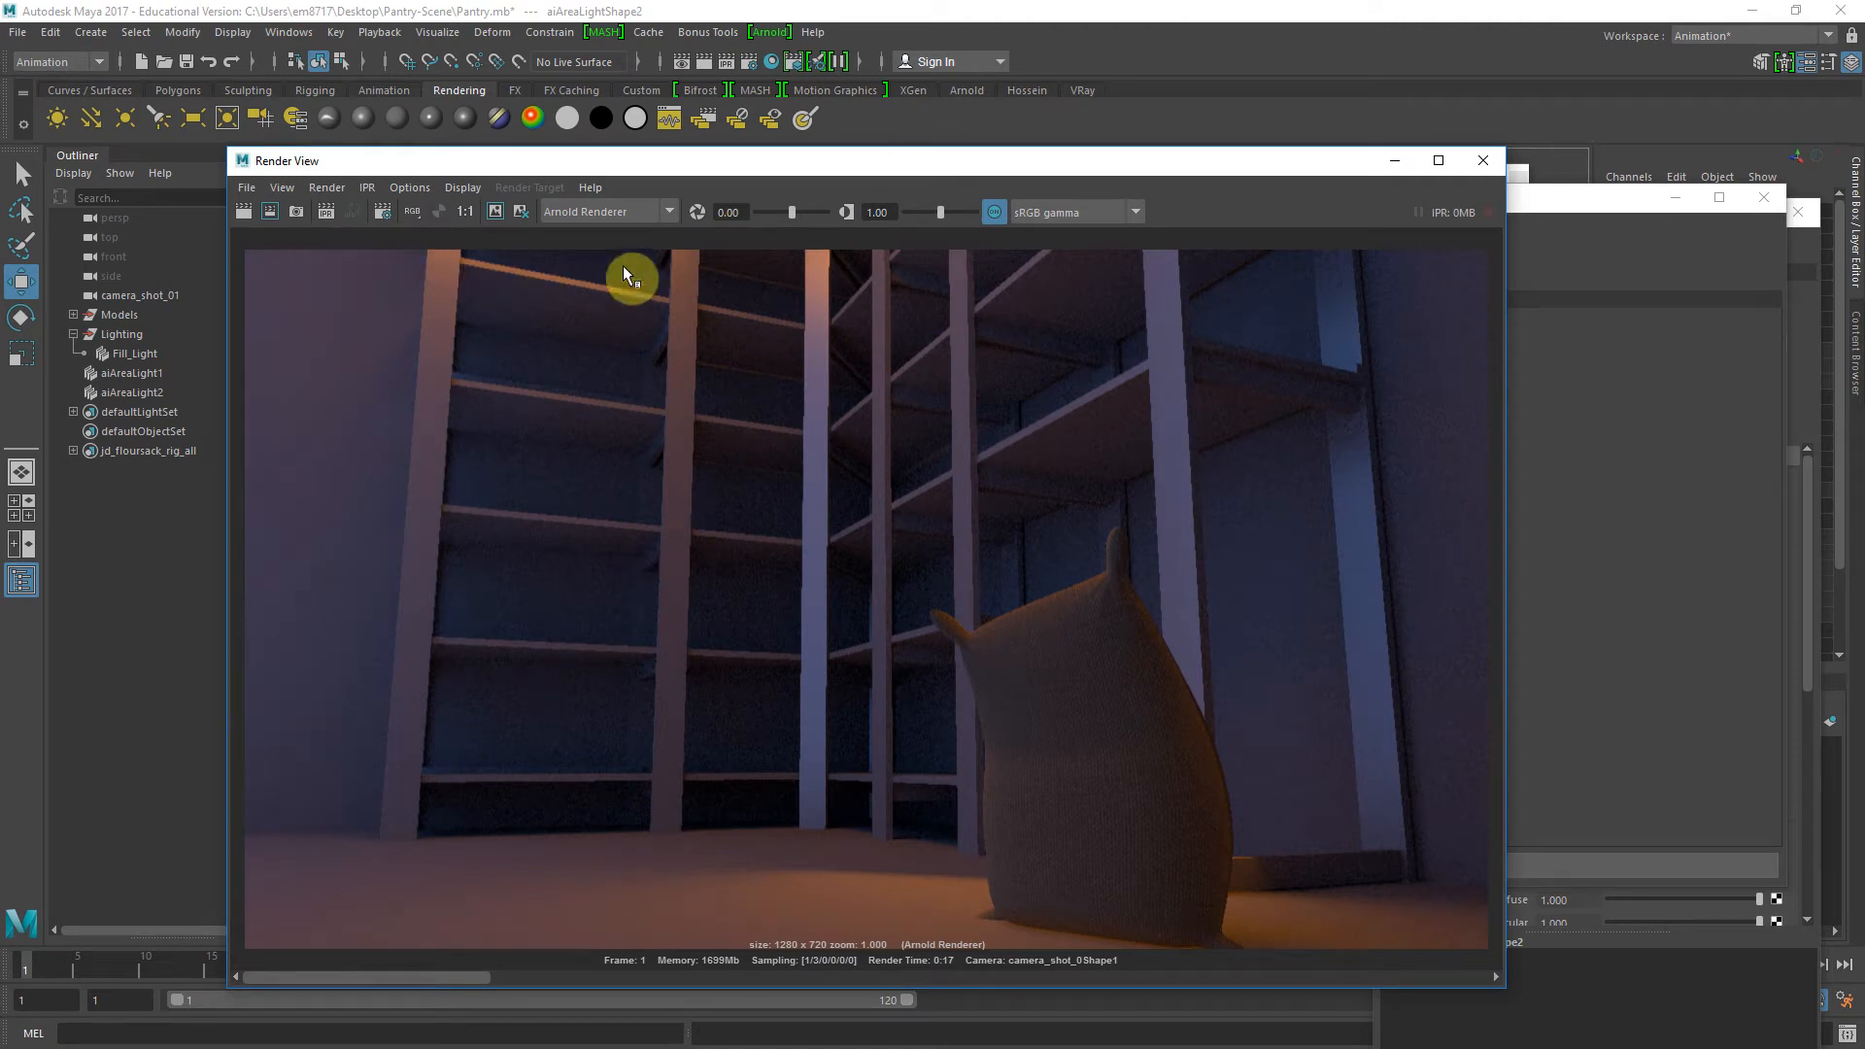
{"action": "left_click", "coordinate": [521, 209]}
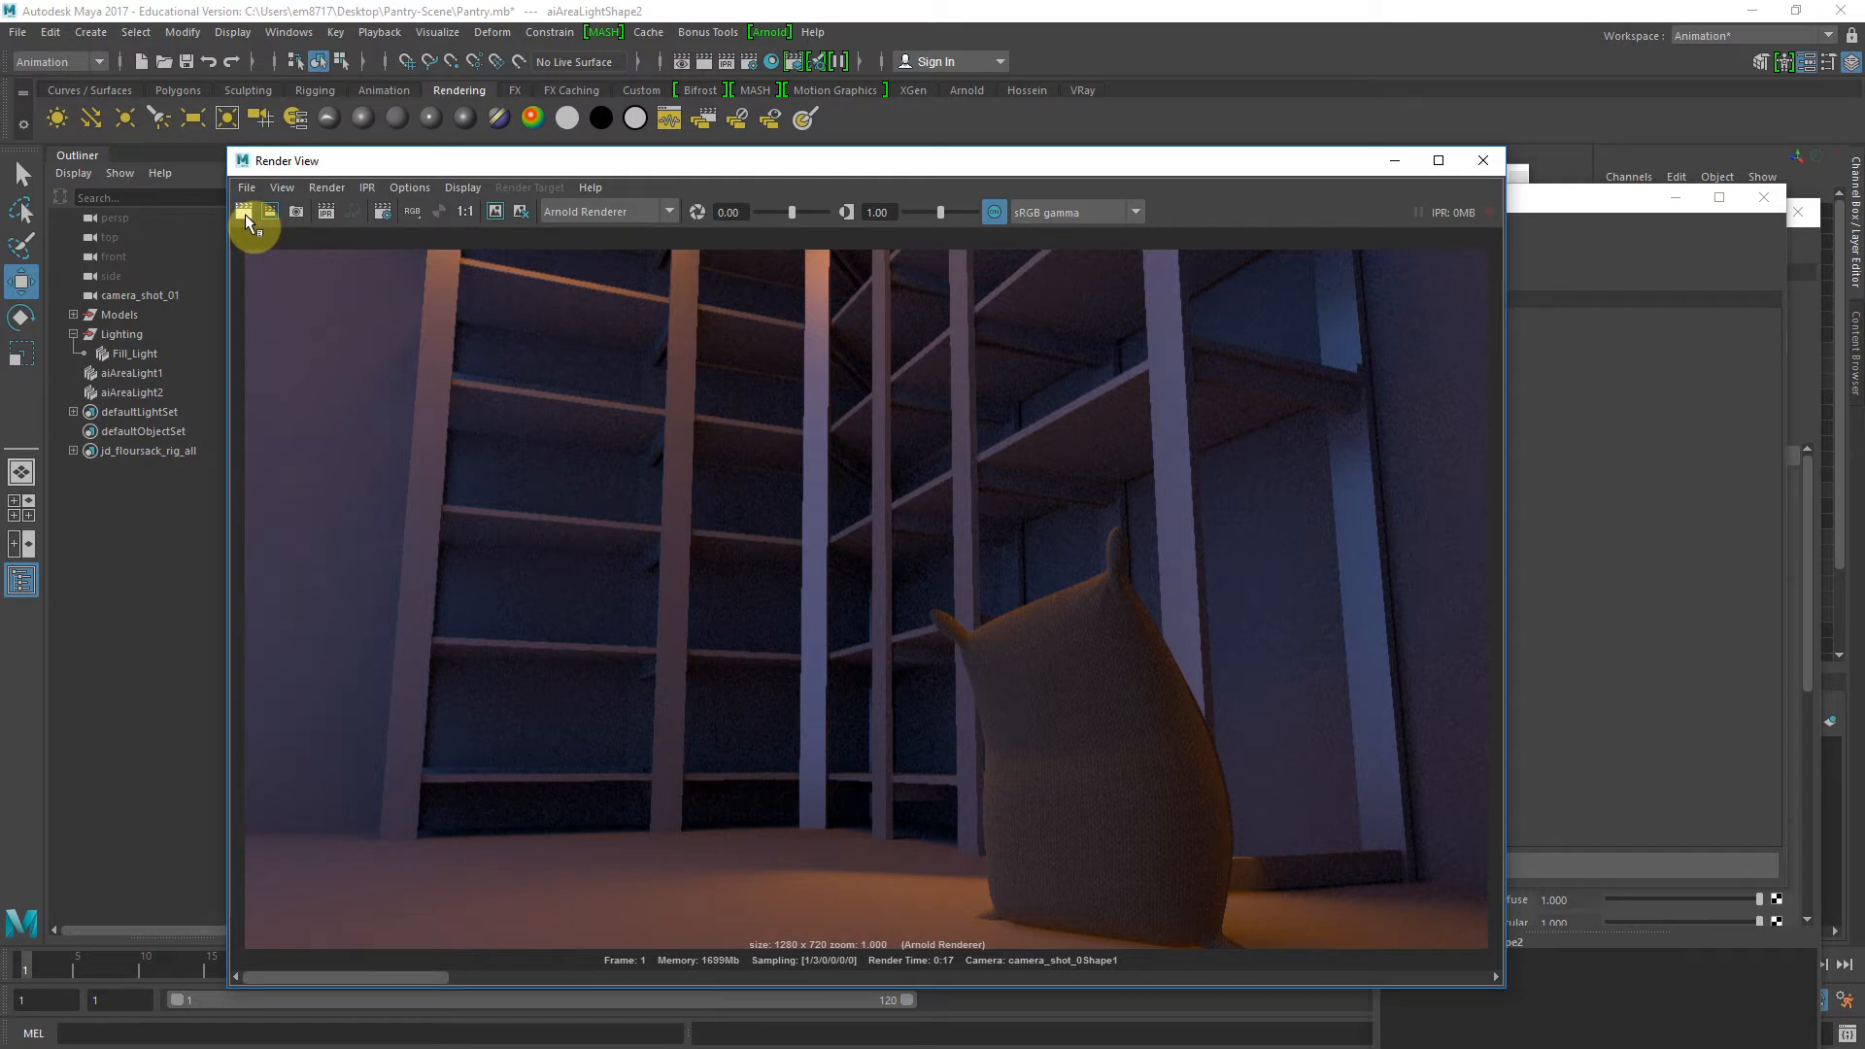
{"action": "left_click", "coordinate": [245, 214]}
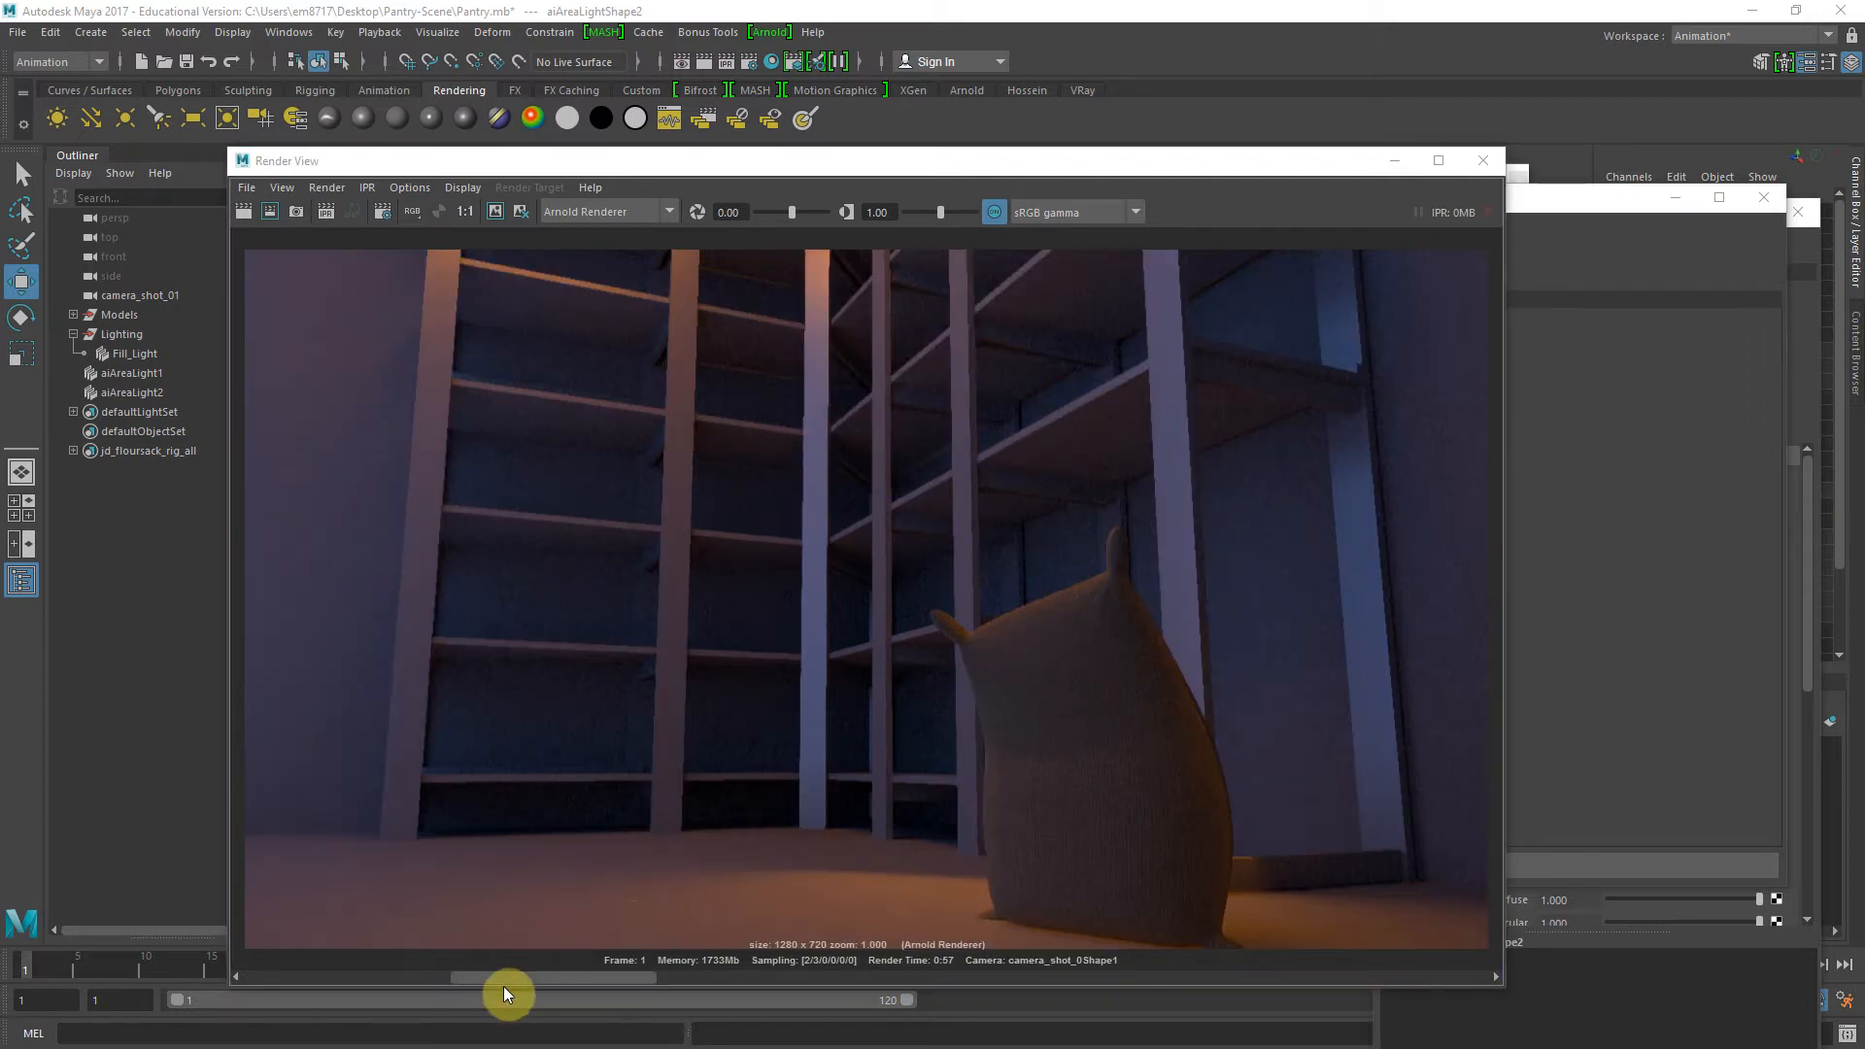
Compare the new render's noise and lighting with the earlier stored renders in the Render View
{"action": "left_click_drag", "start_coordinate": [522, 976], "coordinate": [304, 954]}
{"action": "left_click_drag", "start_coordinate": [439, 976], "coordinate": [324, 970]}
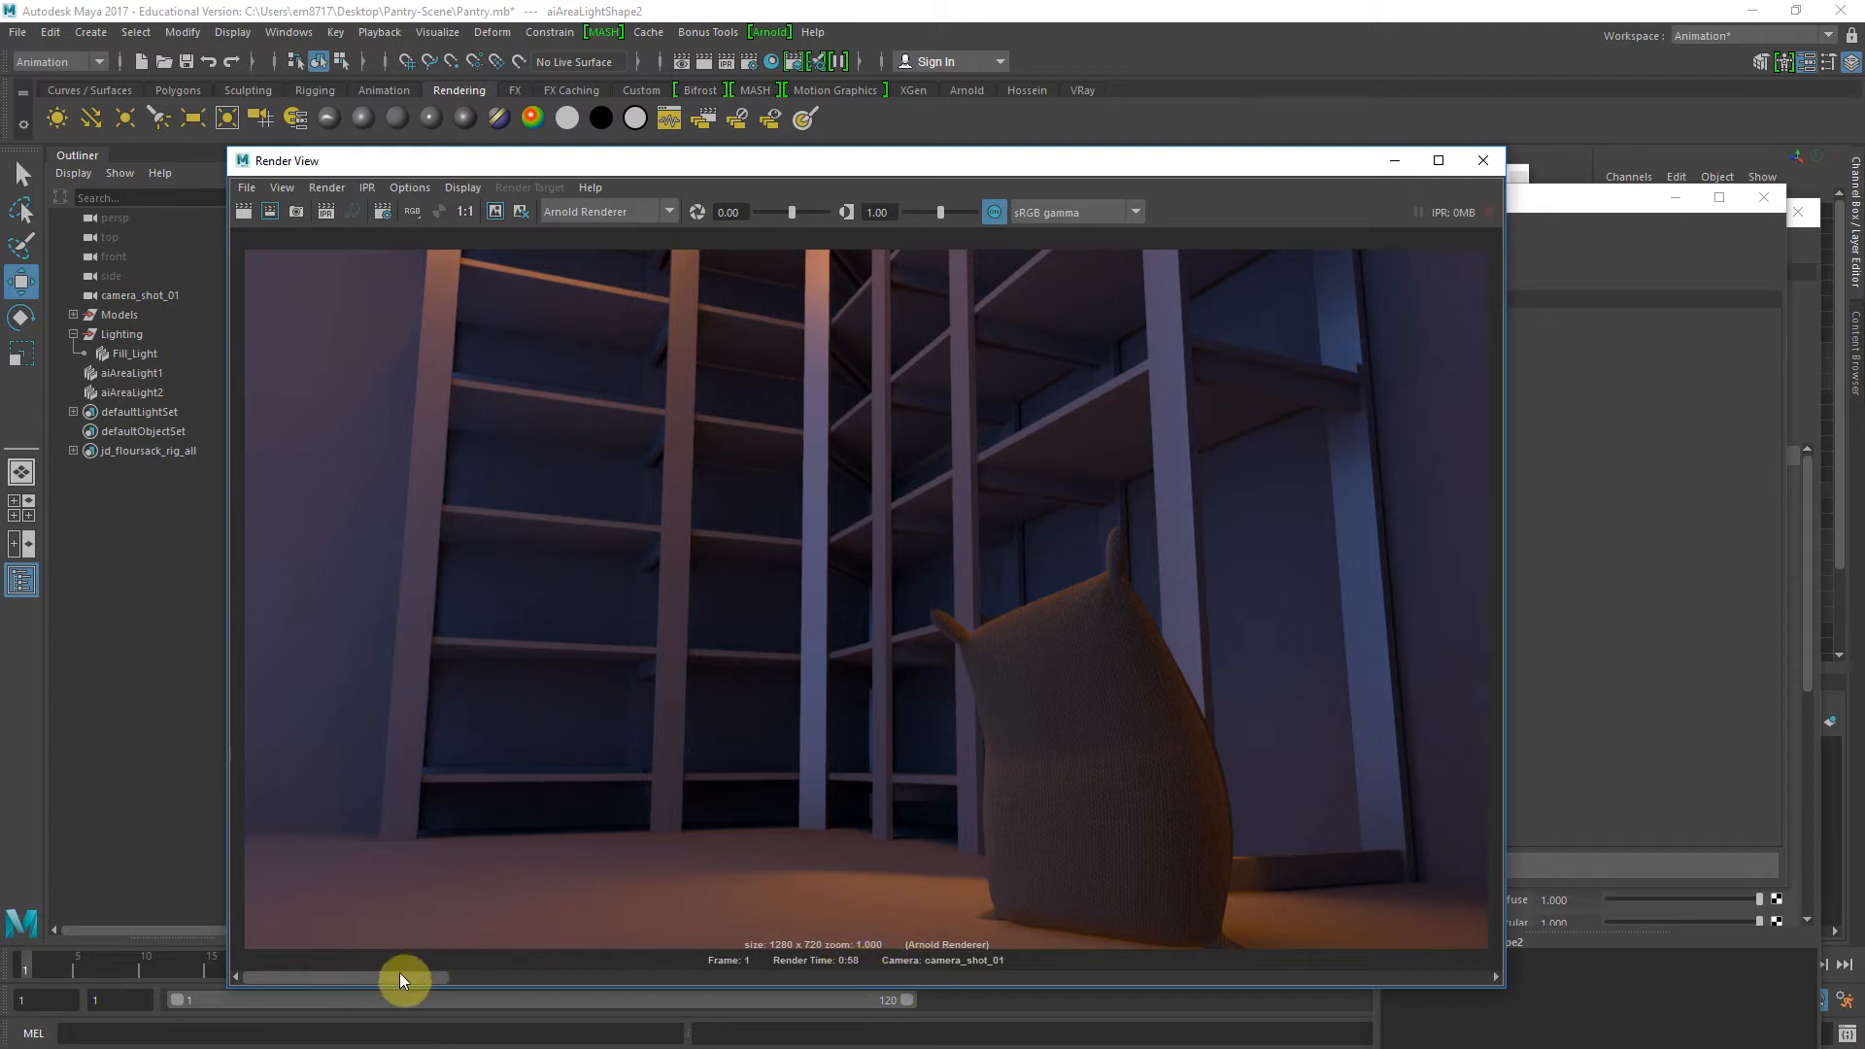
{"action": "left_click", "coordinate": [485, 980]}
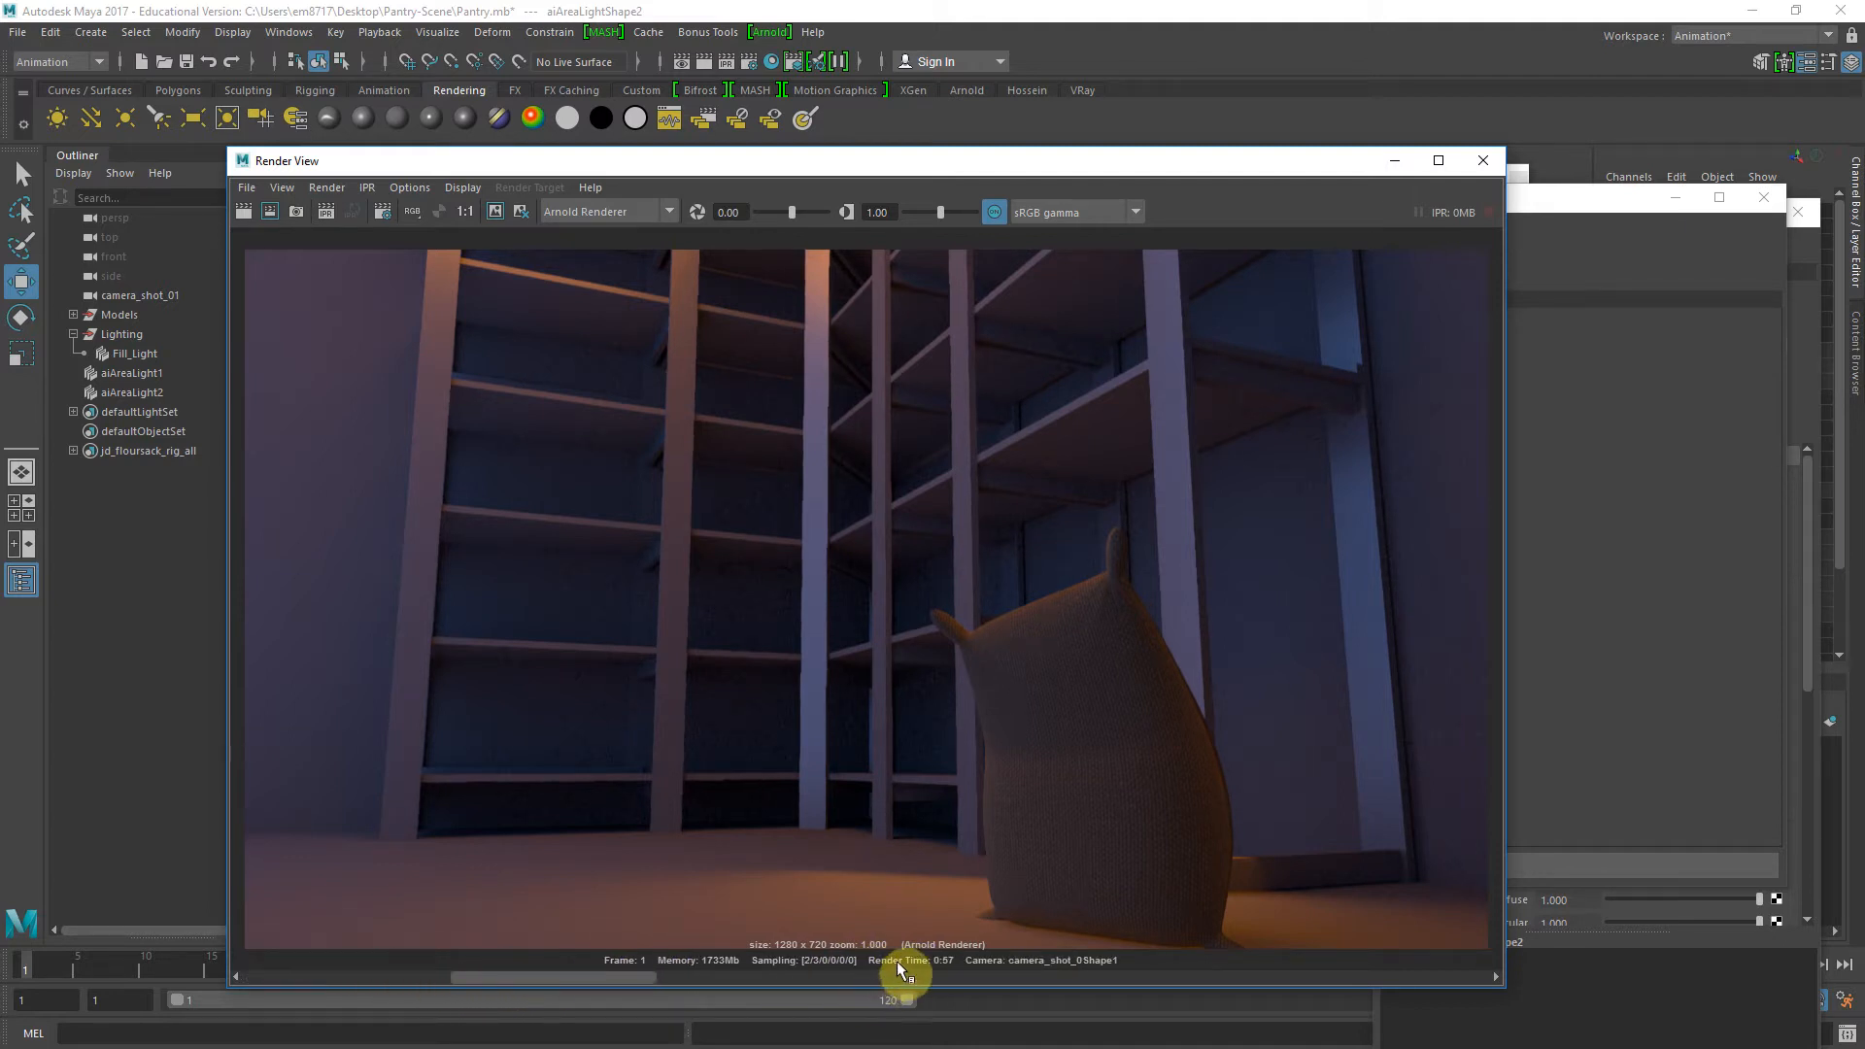
{"action": "left_click_drag", "start_coordinate": [505, 977], "coordinate": [637, 969]}
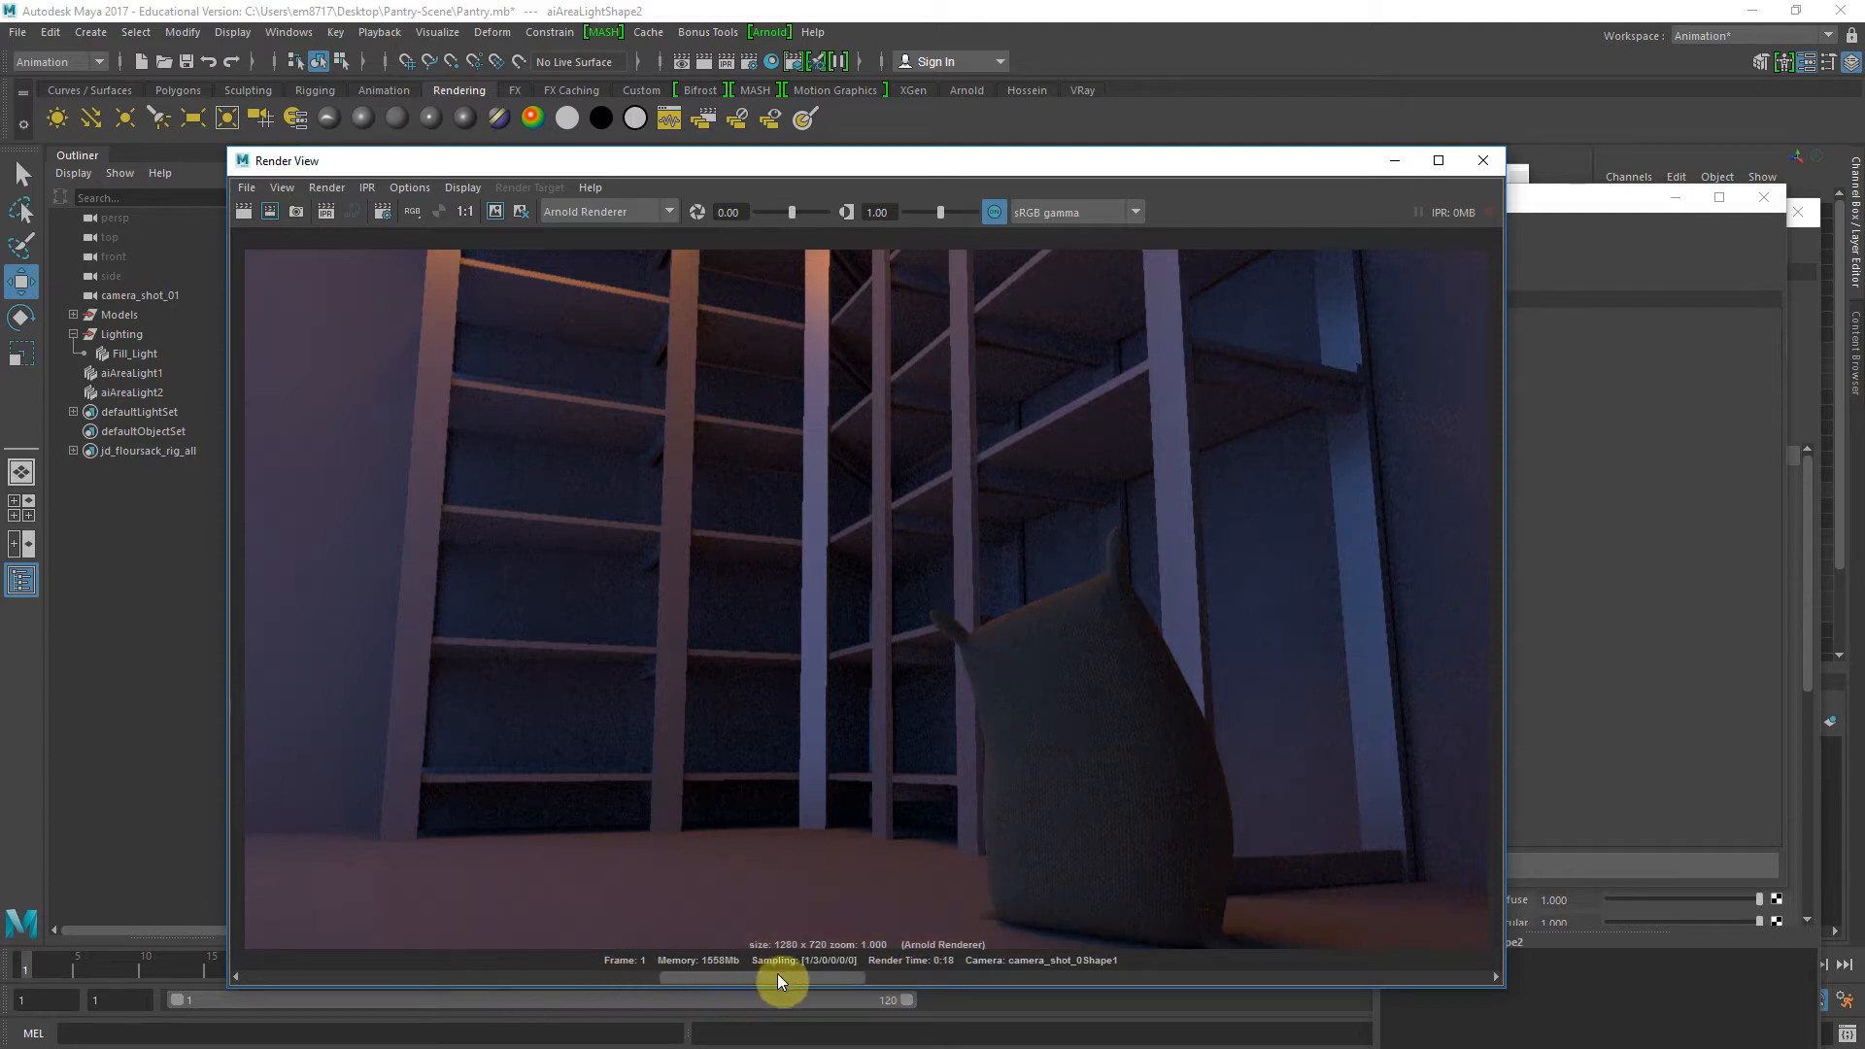
{"action": "left_click_drag", "start_coordinate": [782, 978], "coordinate": [107, 947]}
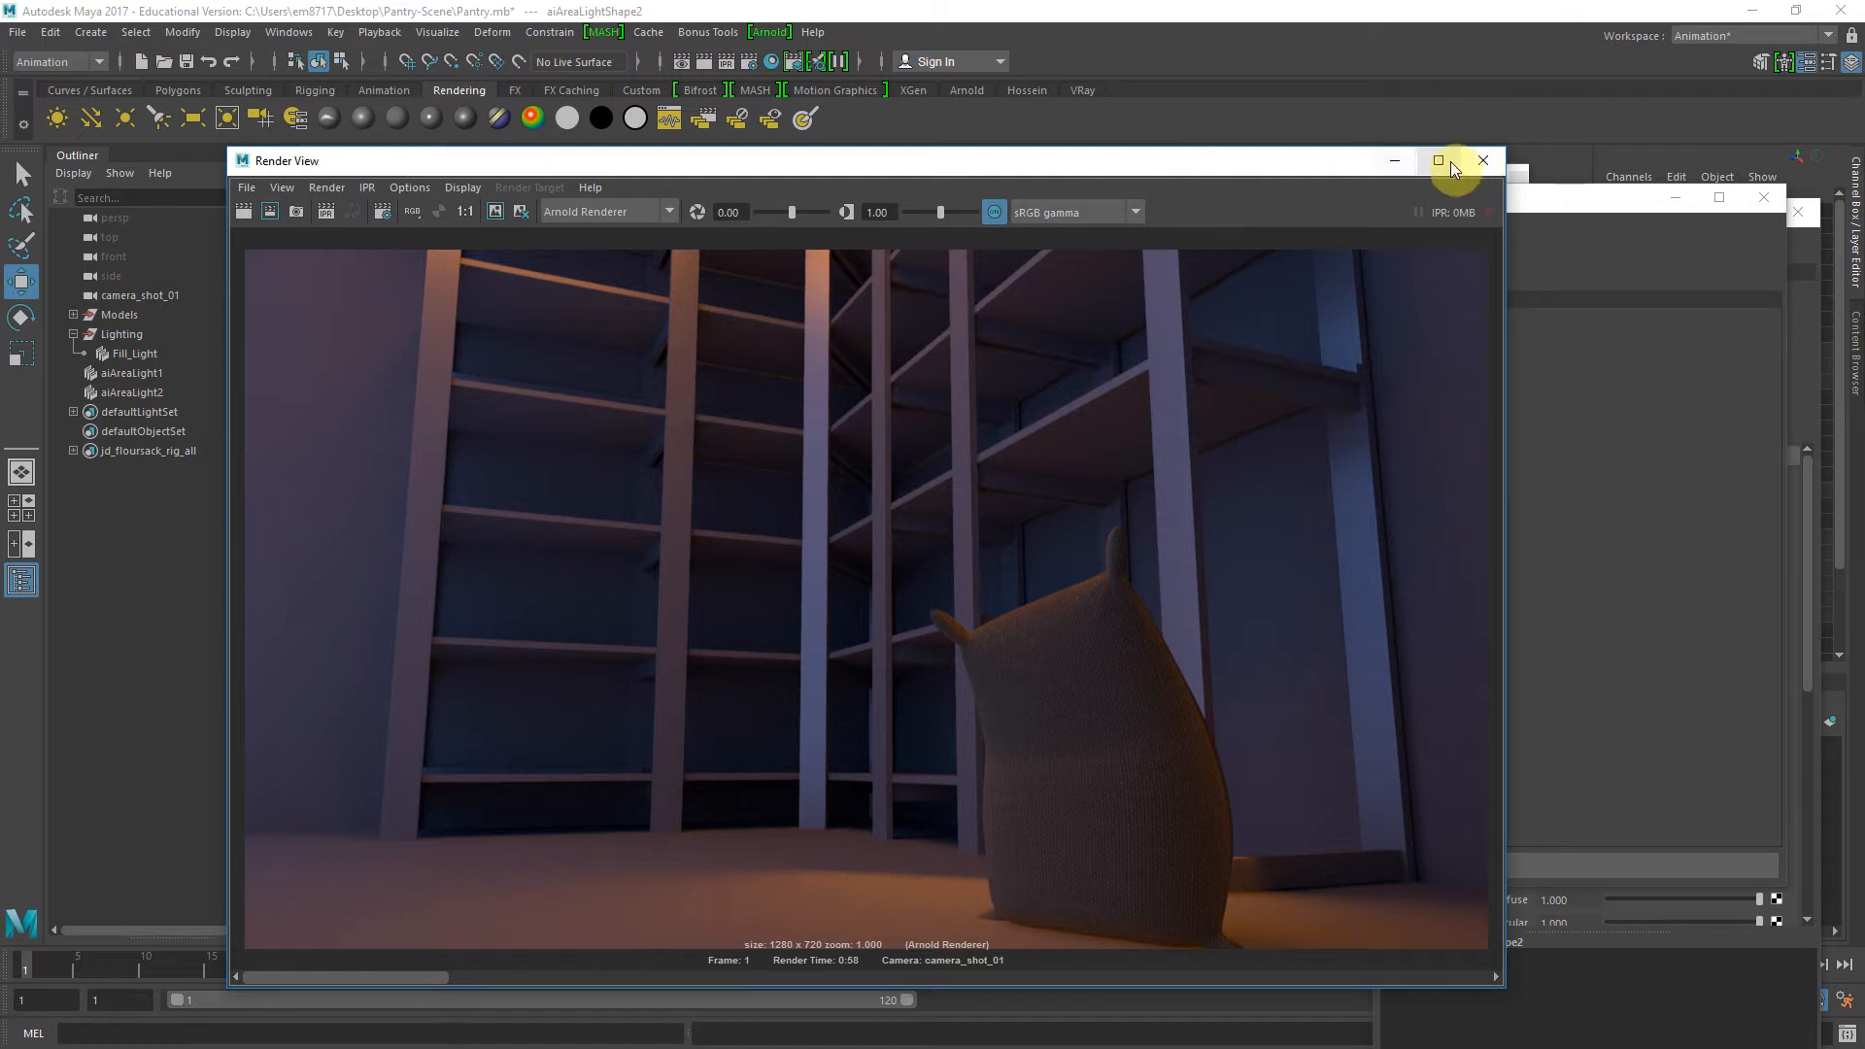
Set the Camera (AA) samples back to 1 and close the Render Settings, Attribute Editor and Render View
{"action": "left_click", "coordinate": [755, 63]}
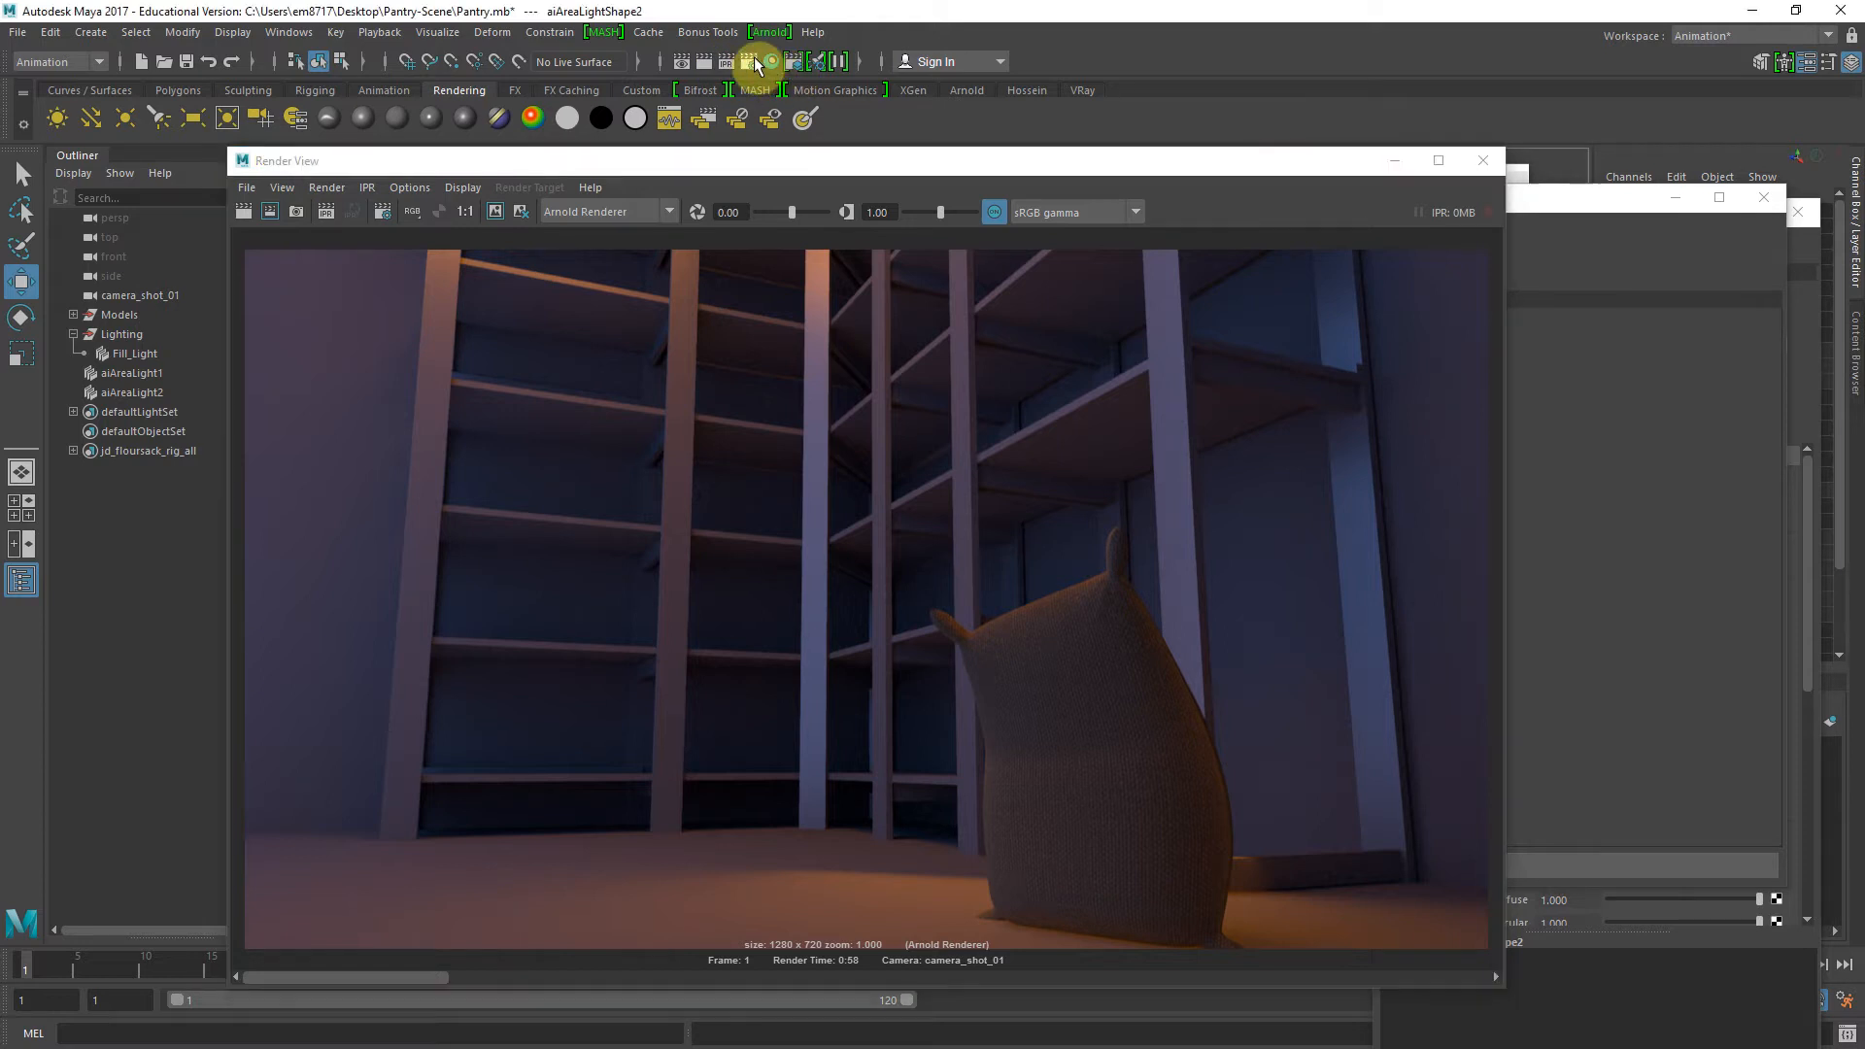
{"action": "left_click", "coordinate": [1582, 204]}
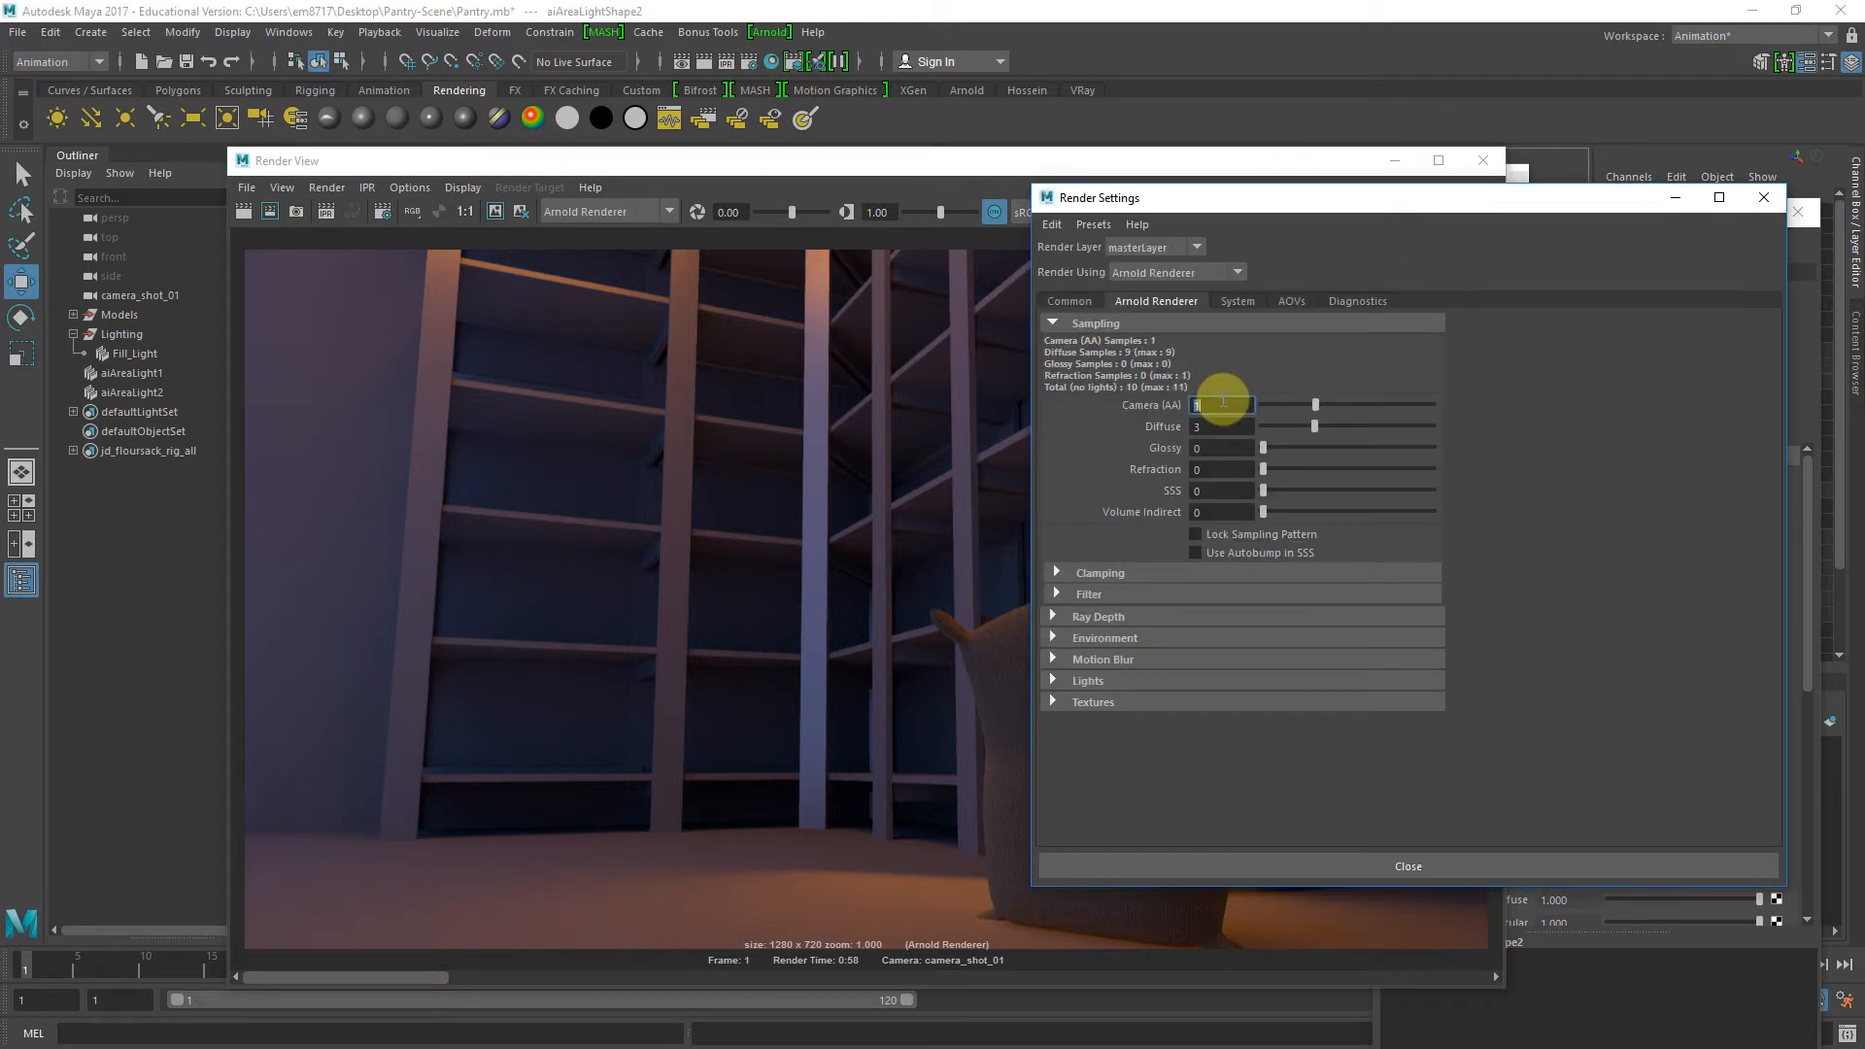
{"action": "left_click", "coordinate": [1758, 201]}
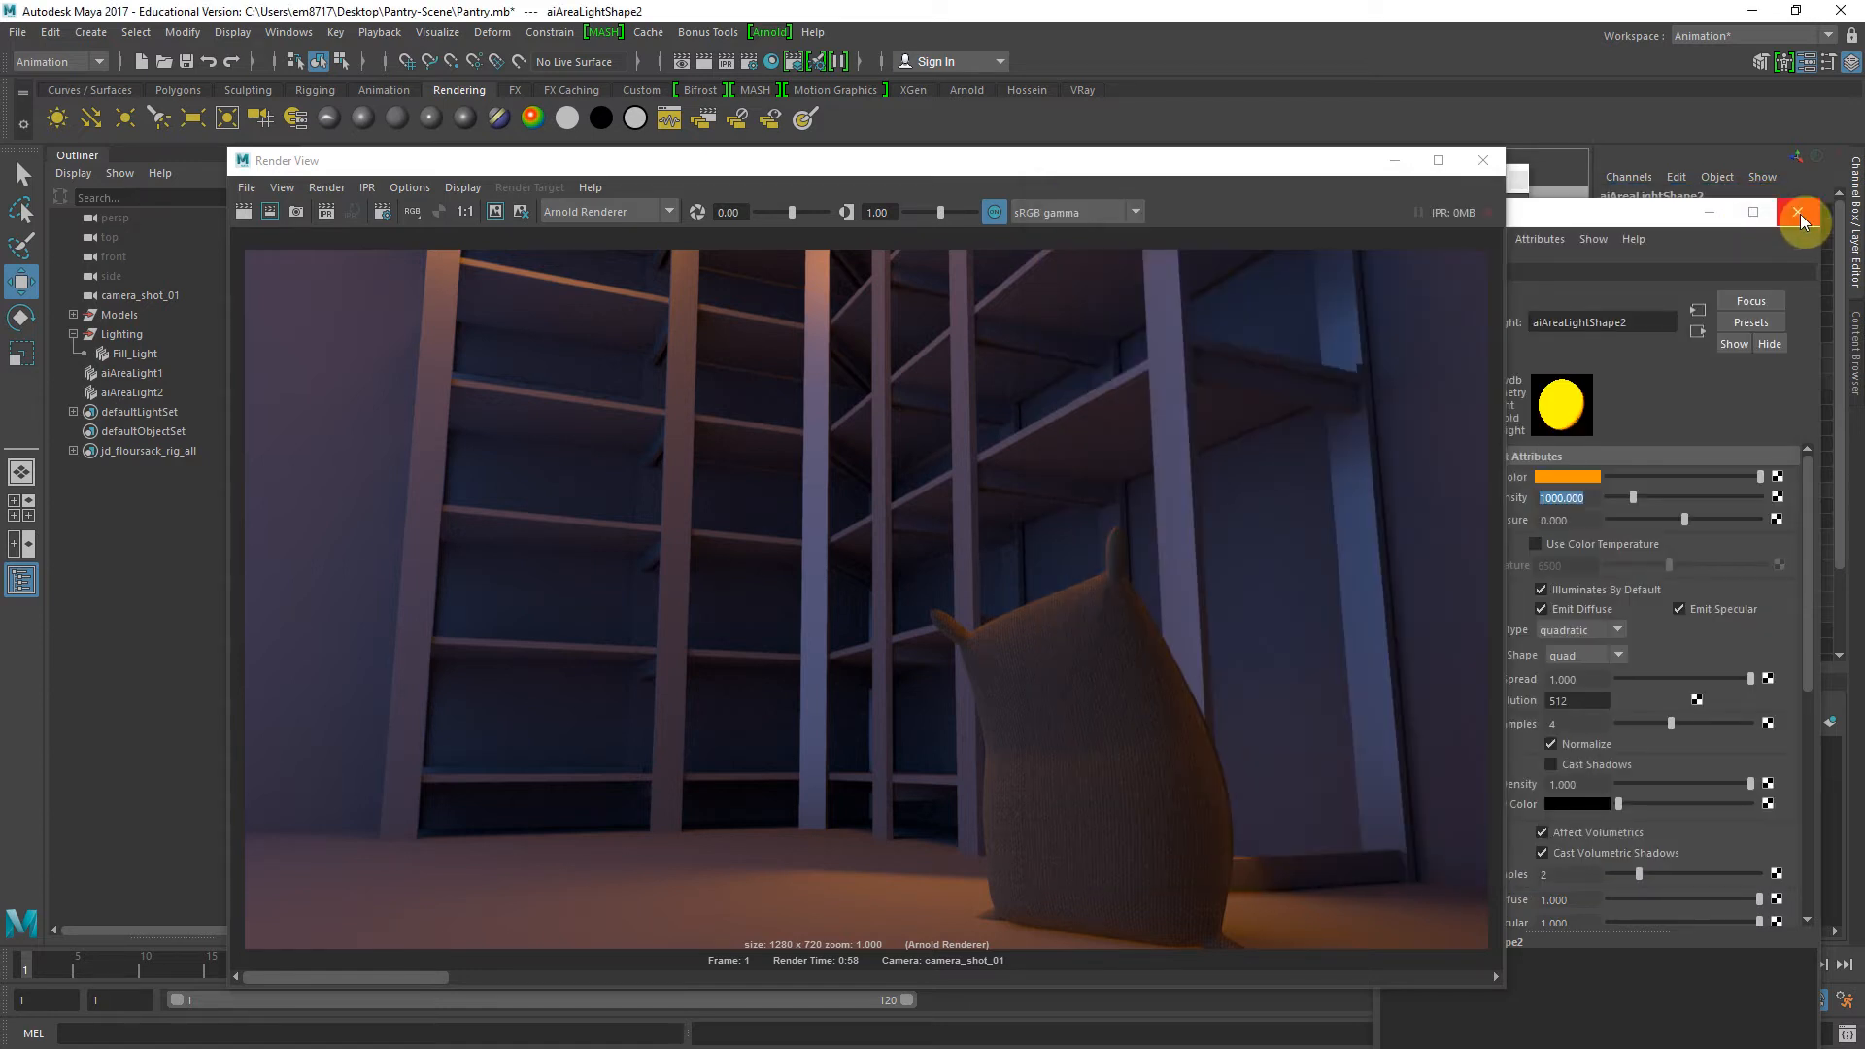
{"action": "left_click", "coordinate": [1798, 212]}
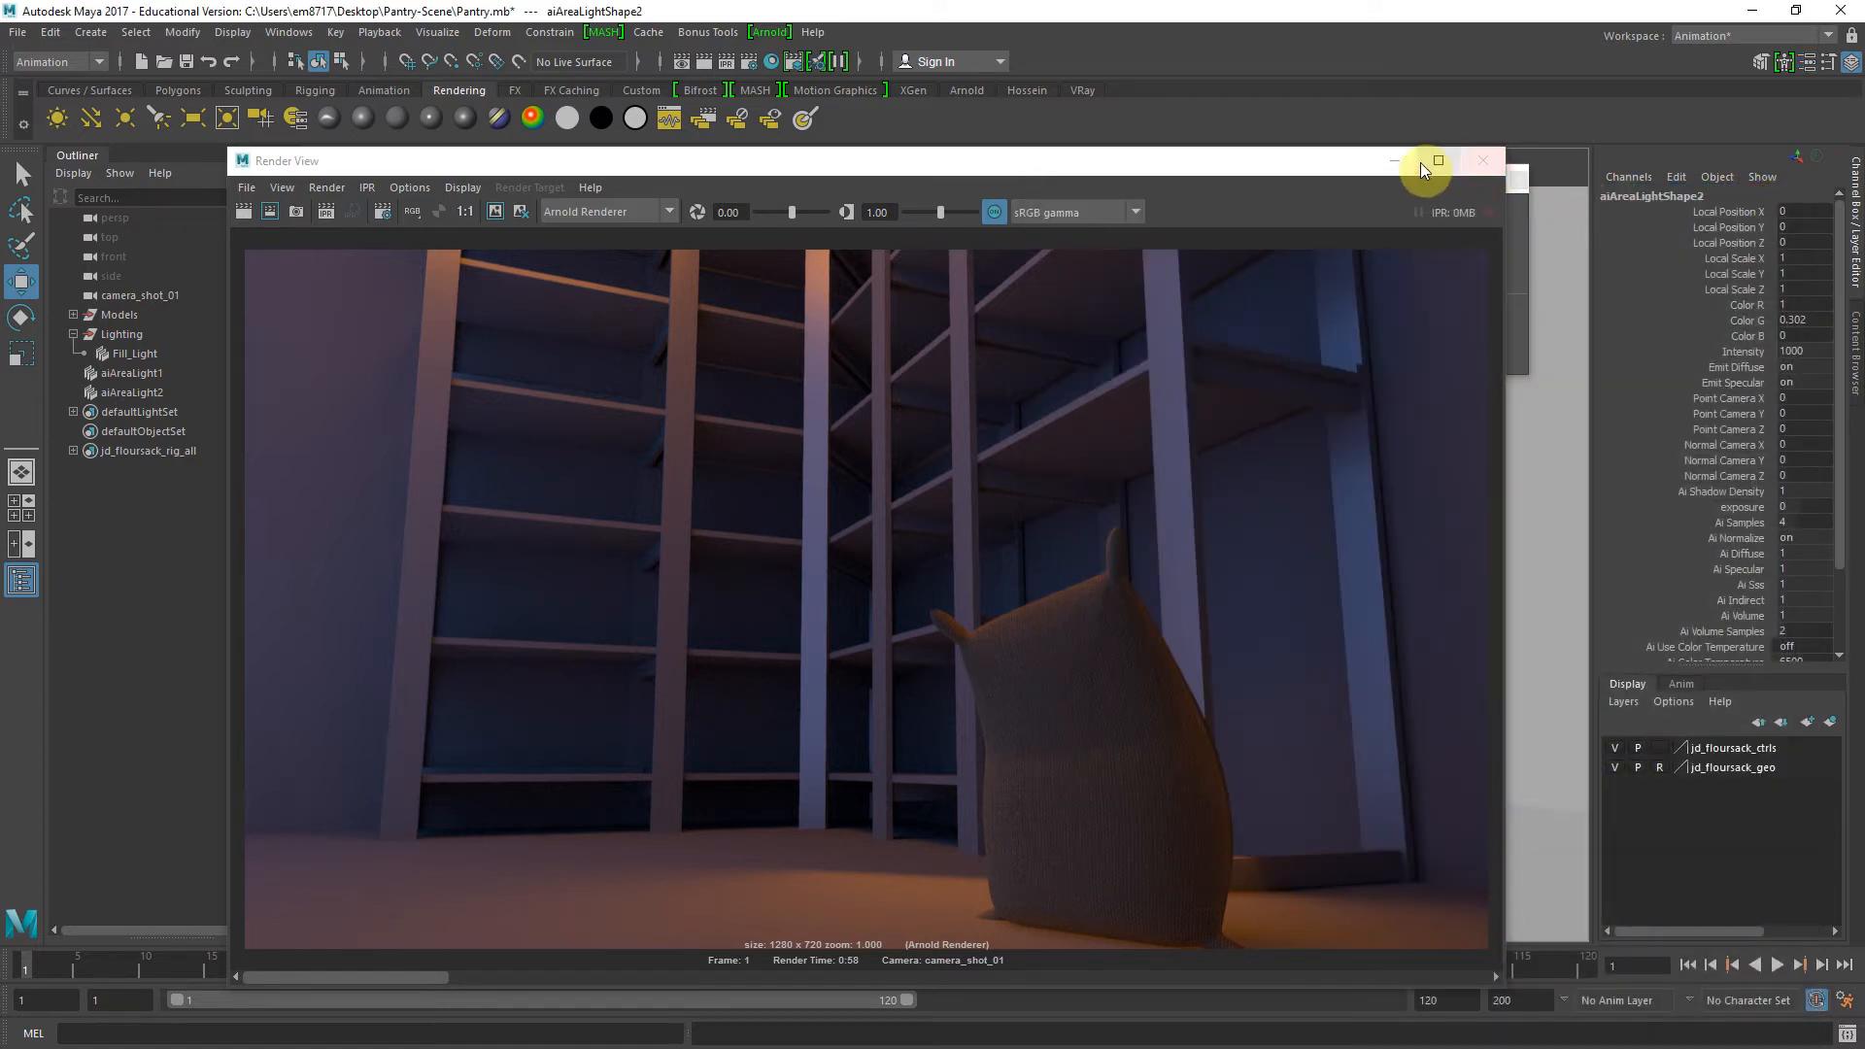
{"action": "left_click", "coordinate": [1482, 162]}
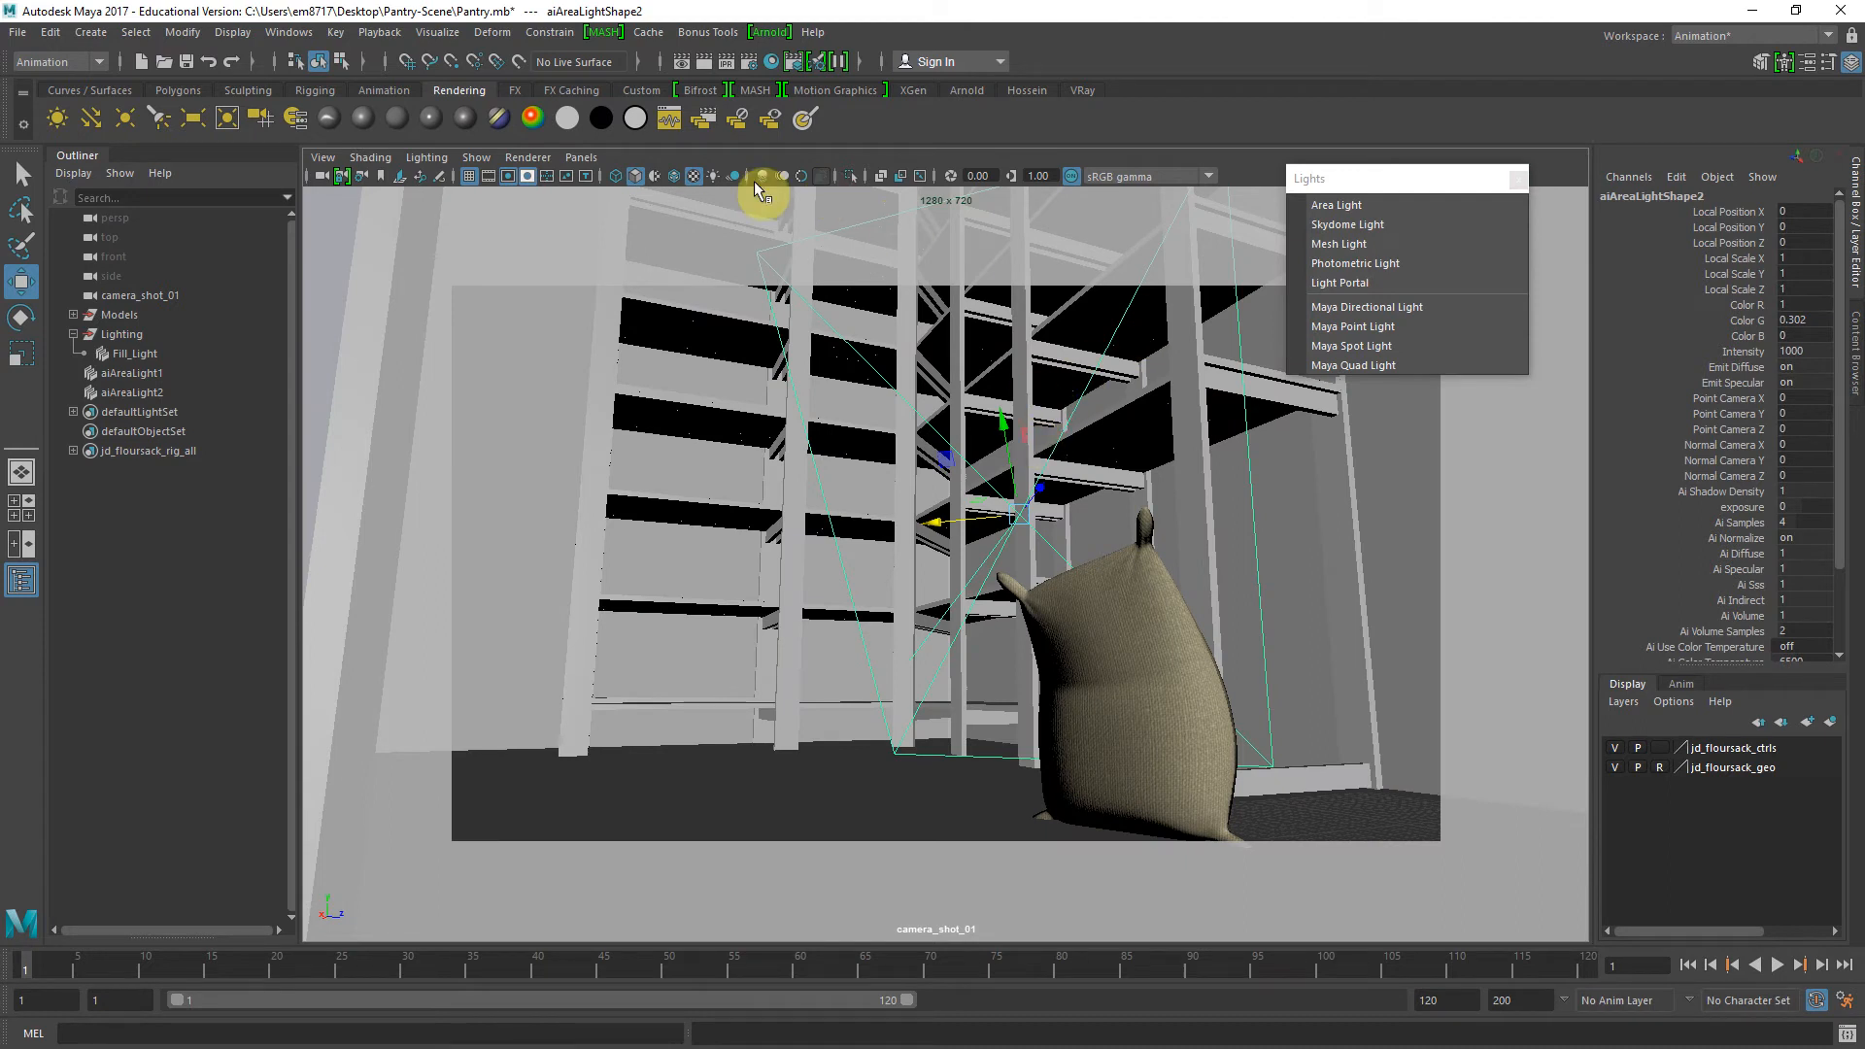
Switch to the perspective view, orbit around the second area light and scale it
{"action": "left_click", "coordinate": [581, 158]}
{"action": "mouse_move", "coordinate": [633, 319]}
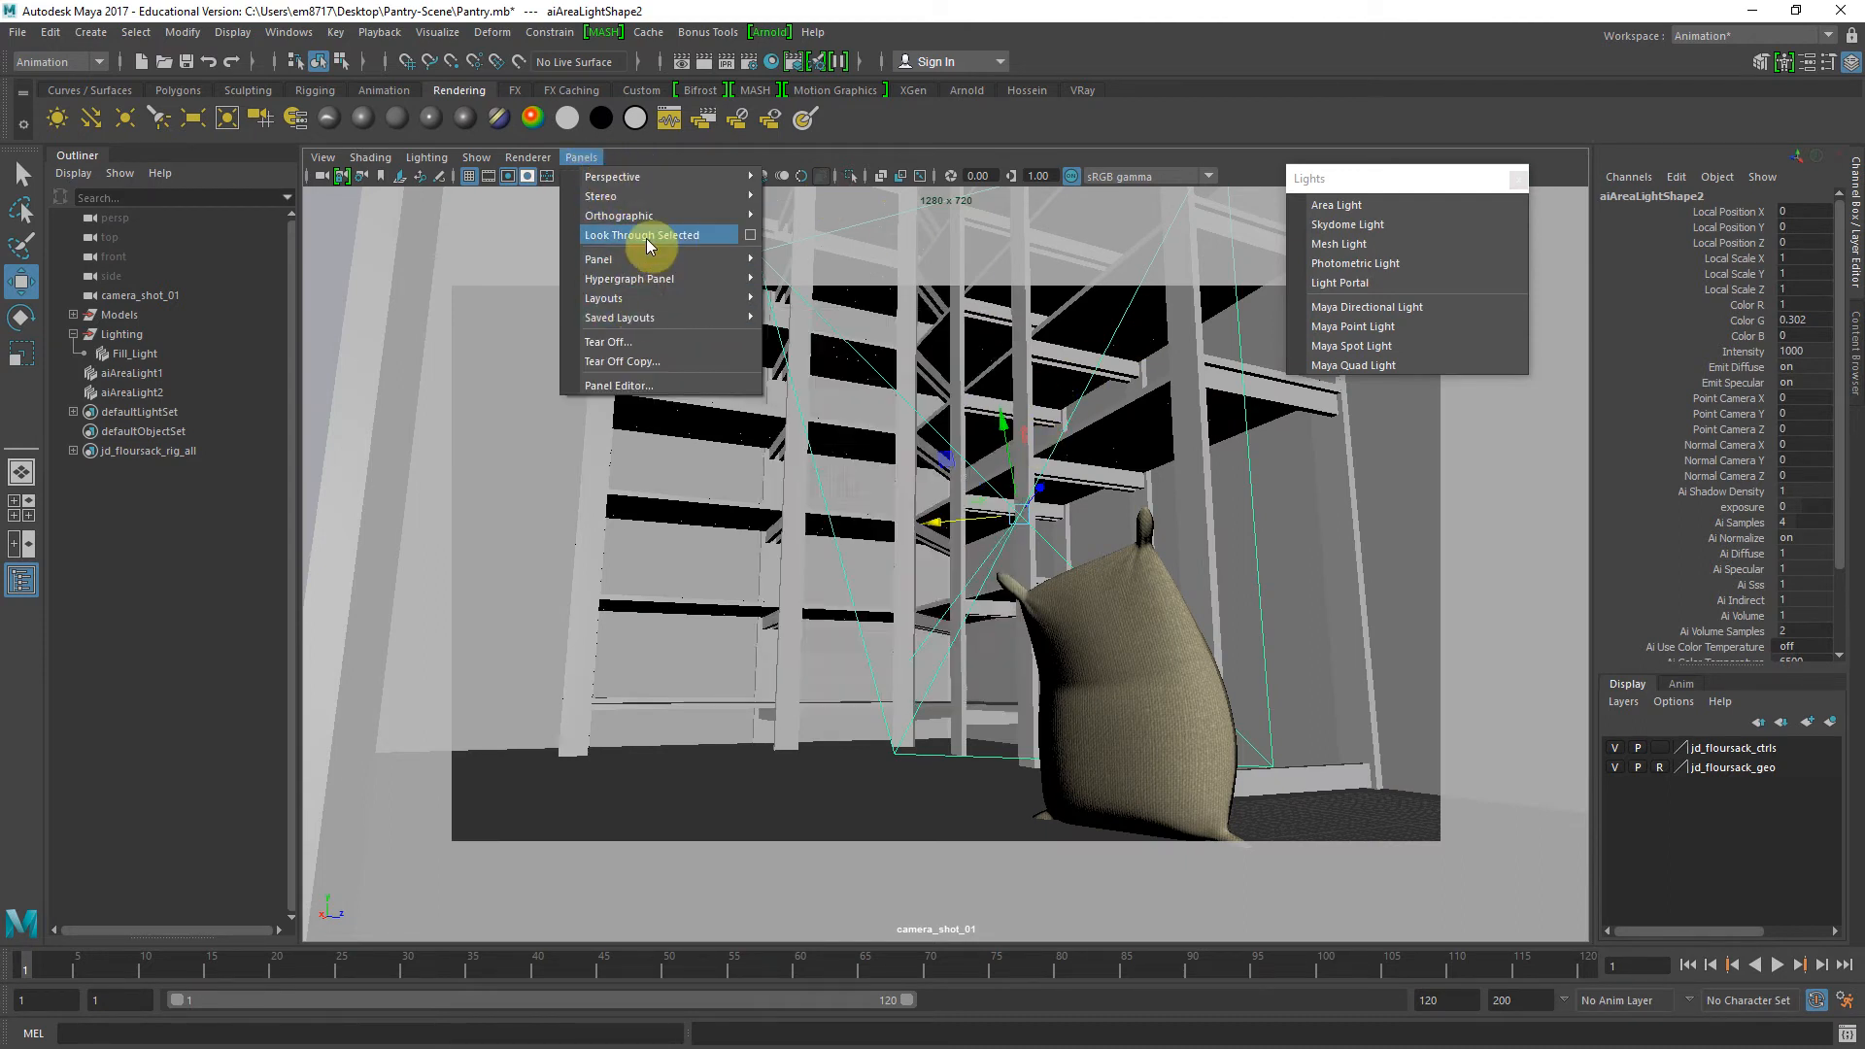
{"action": "left_click", "coordinate": [643, 235]}
{"action": "left_click_drag", "start_coordinate": [902, 627], "coordinate": [821, 626], "text": "alt"}
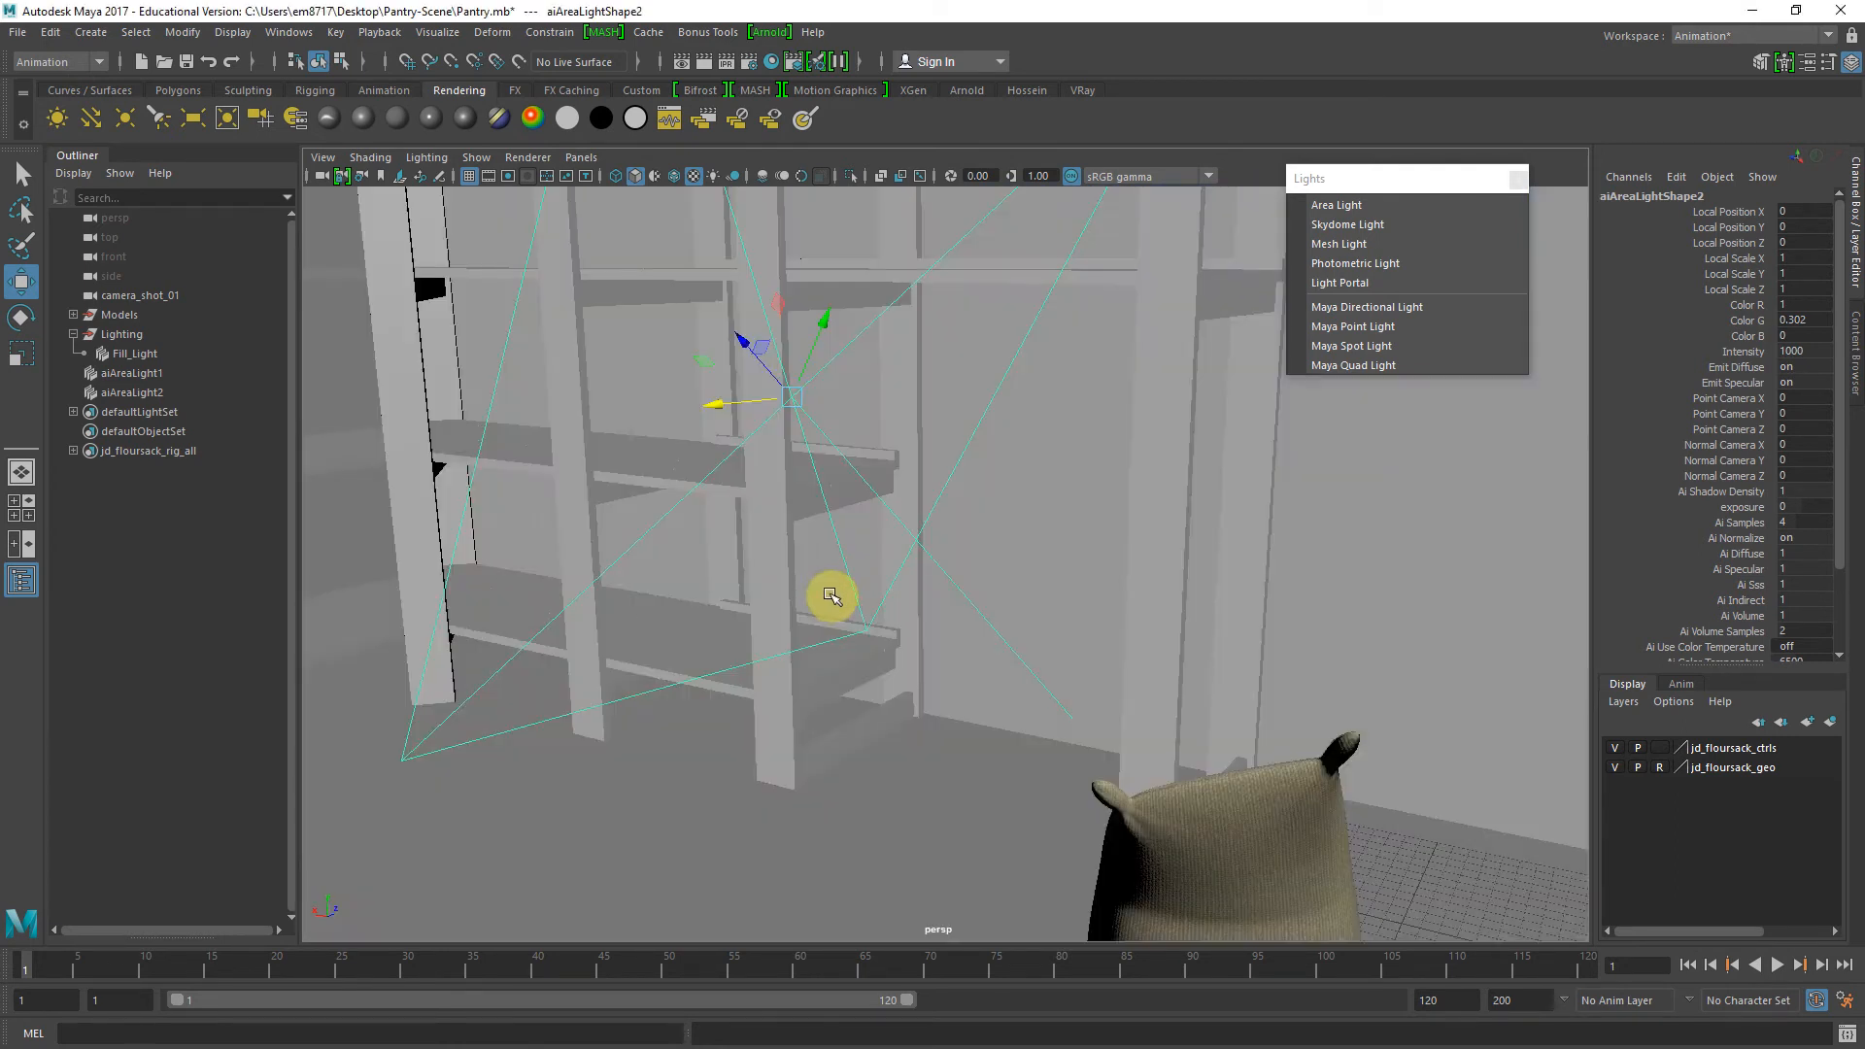
{"action": "left_click_drag", "start_coordinate": [833, 596], "coordinate": [816, 583], "text": "alt"}
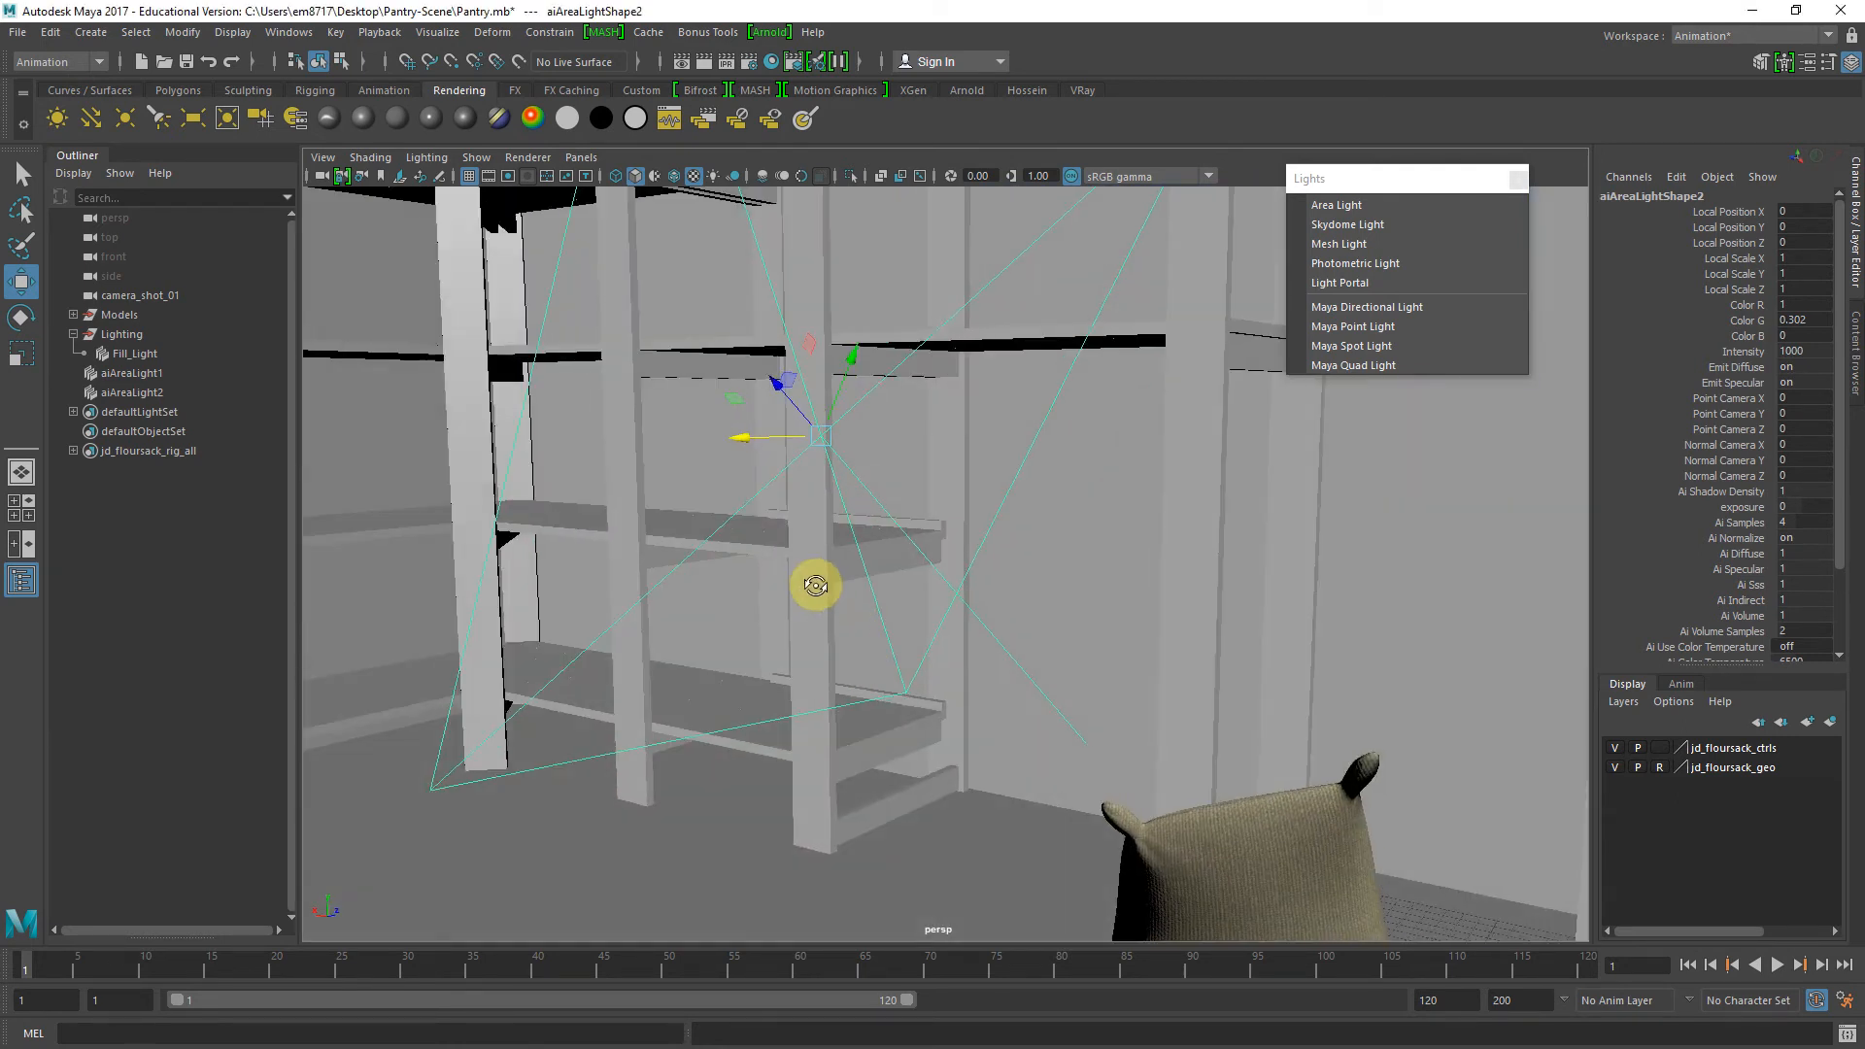
{"action": "left_click_drag", "start_coordinate": [936, 571], "coordinate": [821, 592], "text": "alt"}
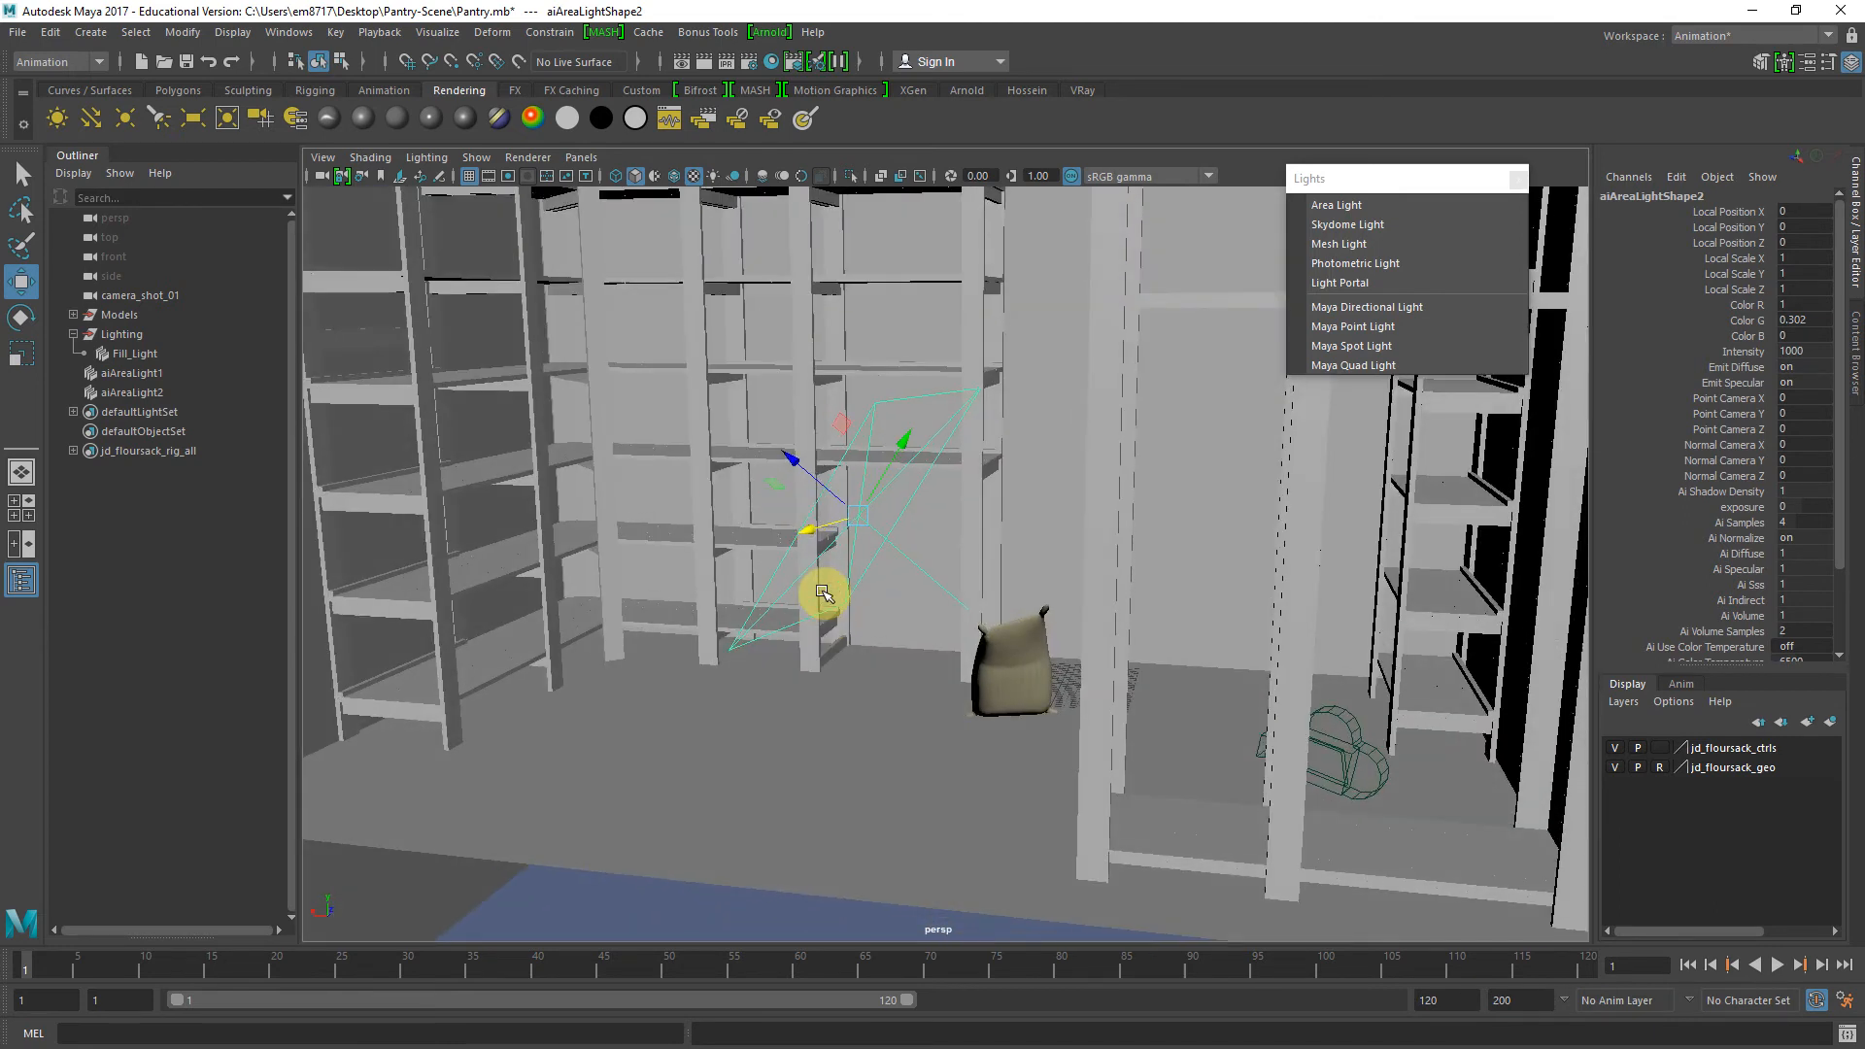
{"action": "key", "text": "t"}
{"action": "left_click", "coordinate": [878, 466]}
{"action": "left_click_drag", "start_coordinate": [883, 504], "coordinate": [840, 534], "text": "alt"}
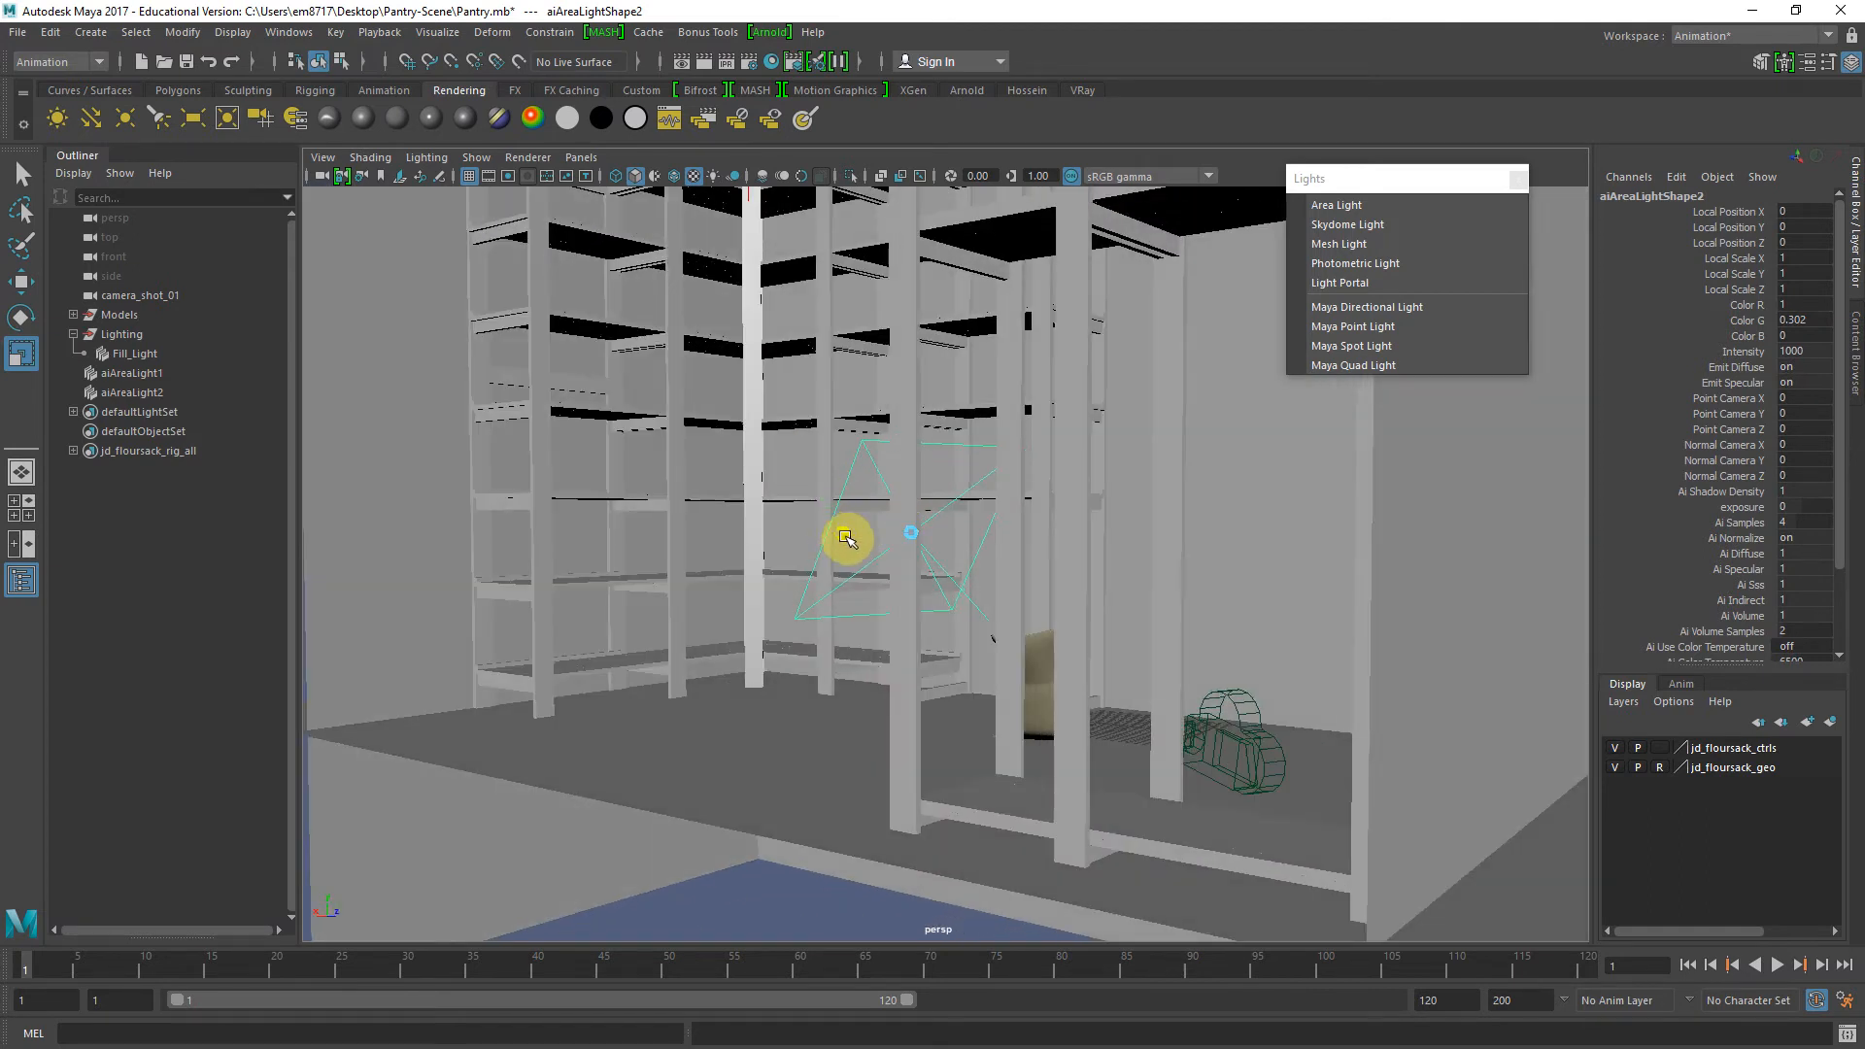
Open the Render View and render the frame from camera_shot_01 with the rescaled light
{"action": "left_click", "coordinate": [582, 158]}
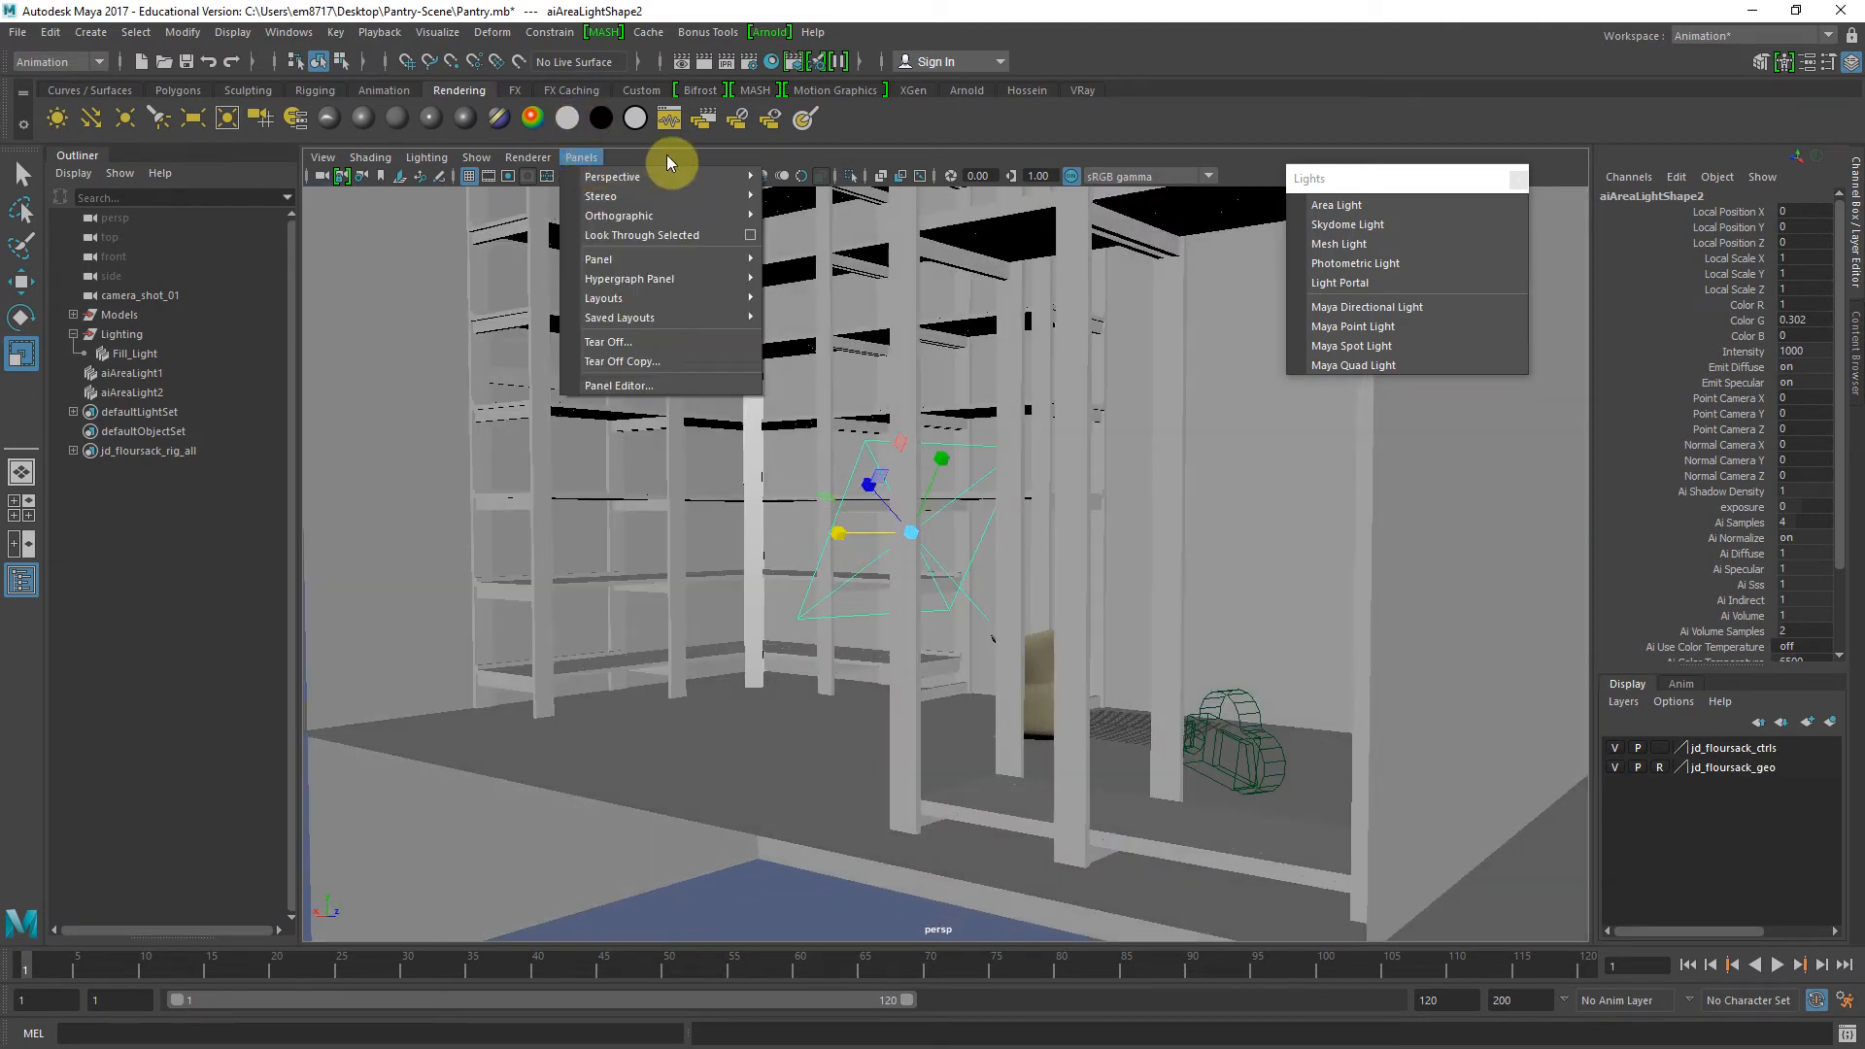
{"action": "left_click", "coordinate": [719, 133]}
{"action": "left_click", "coordinate": [680, 74]}
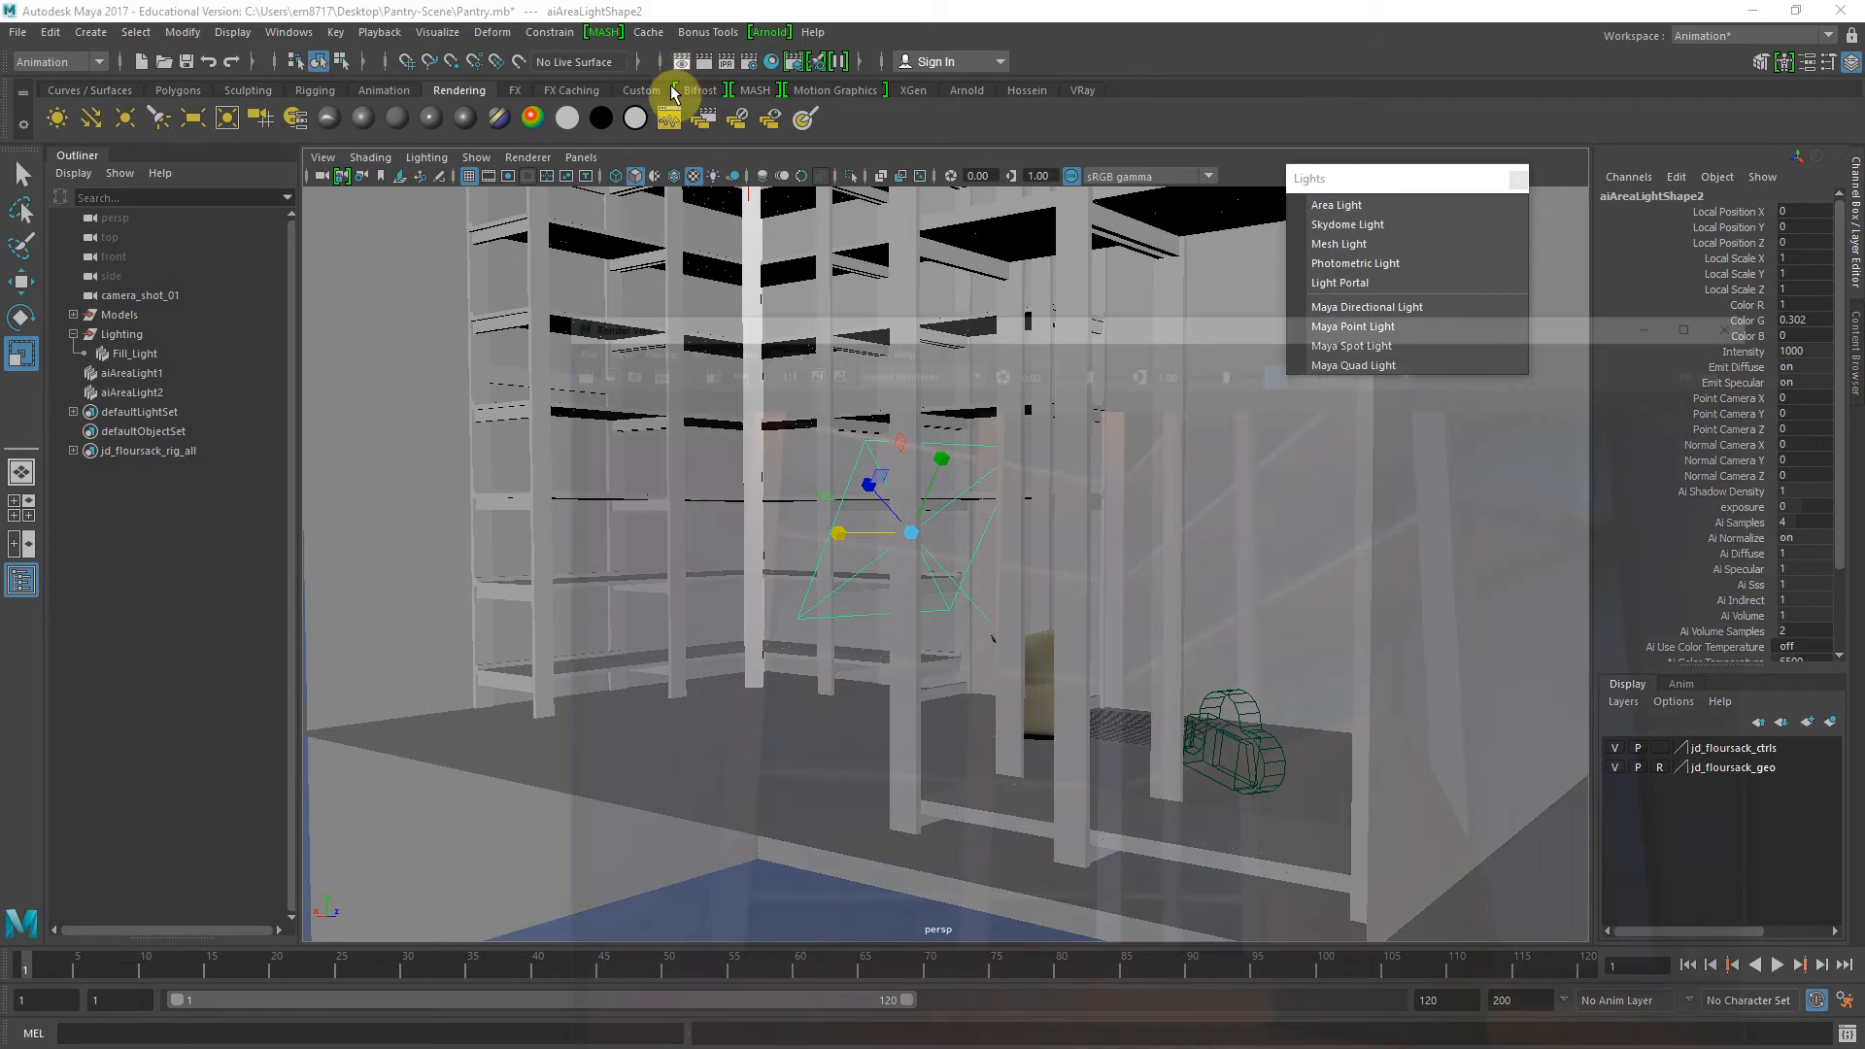
{"action": "right_click", "coordinate": [236, 211]}
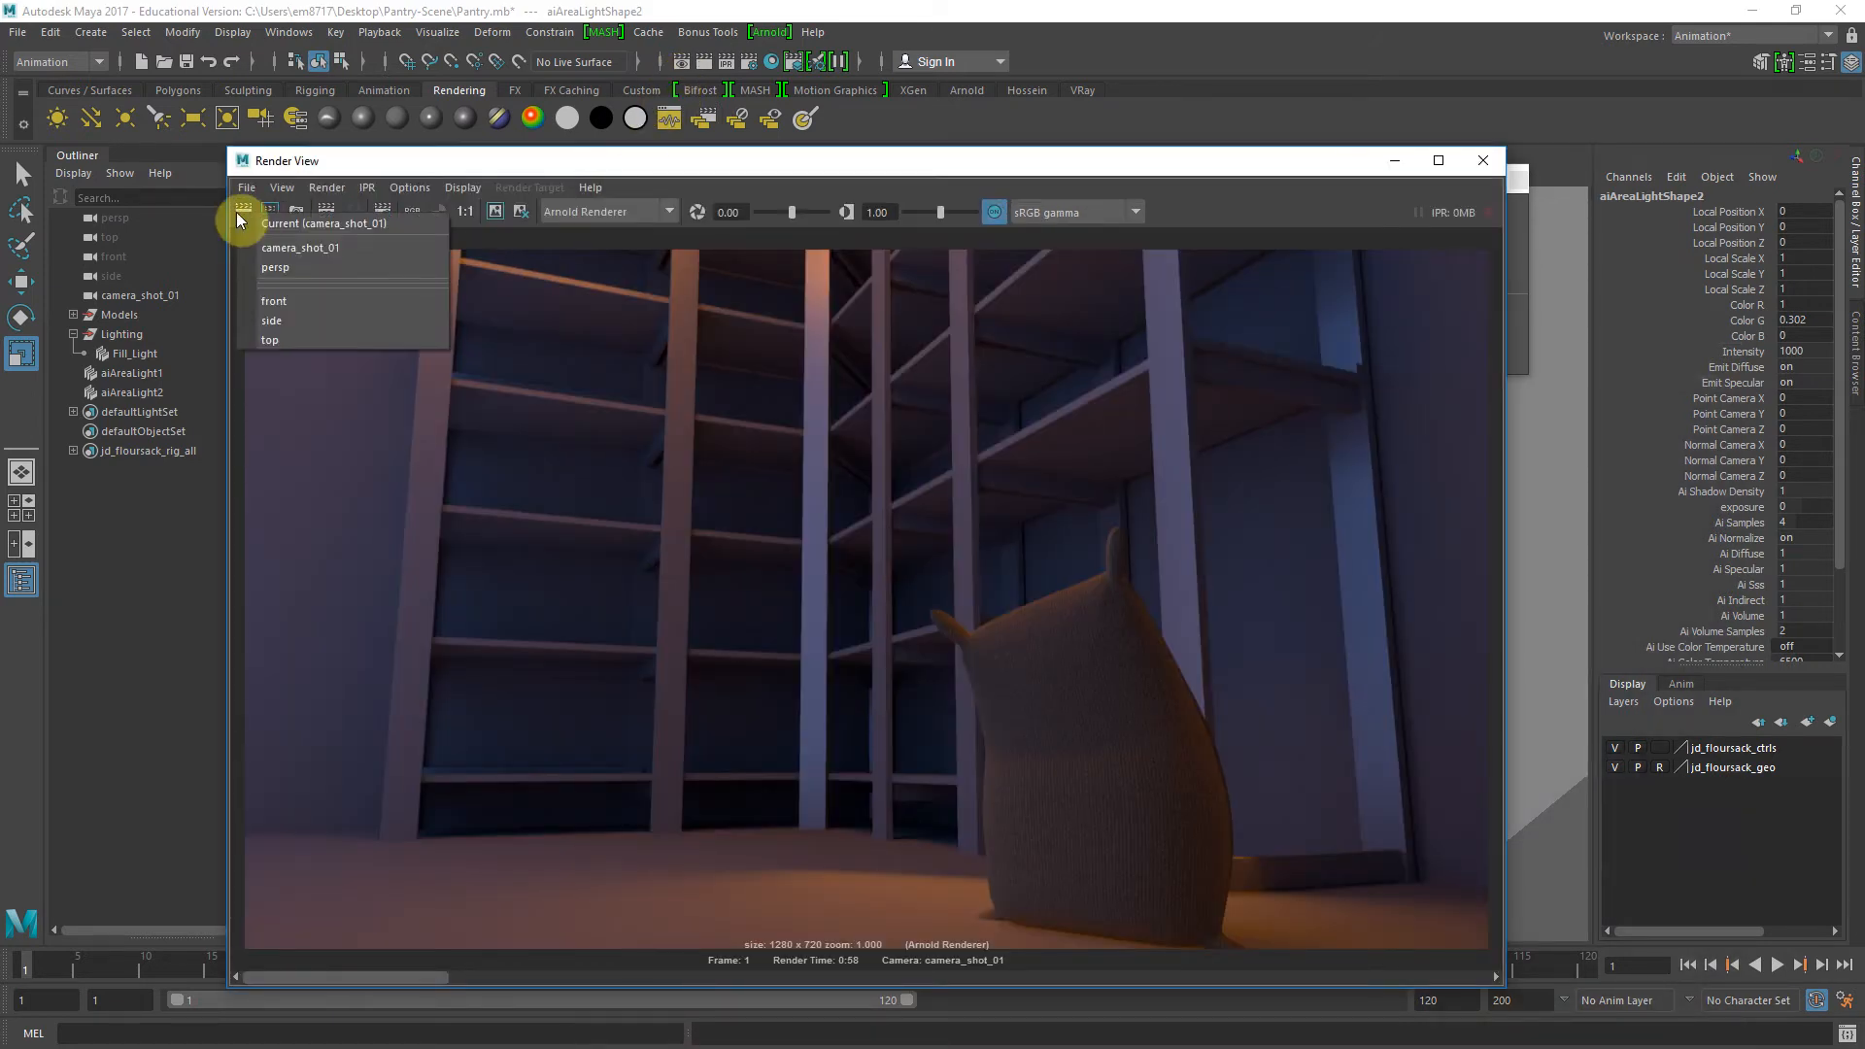
{"action": "left_click", "coordinate": [267, 244]}
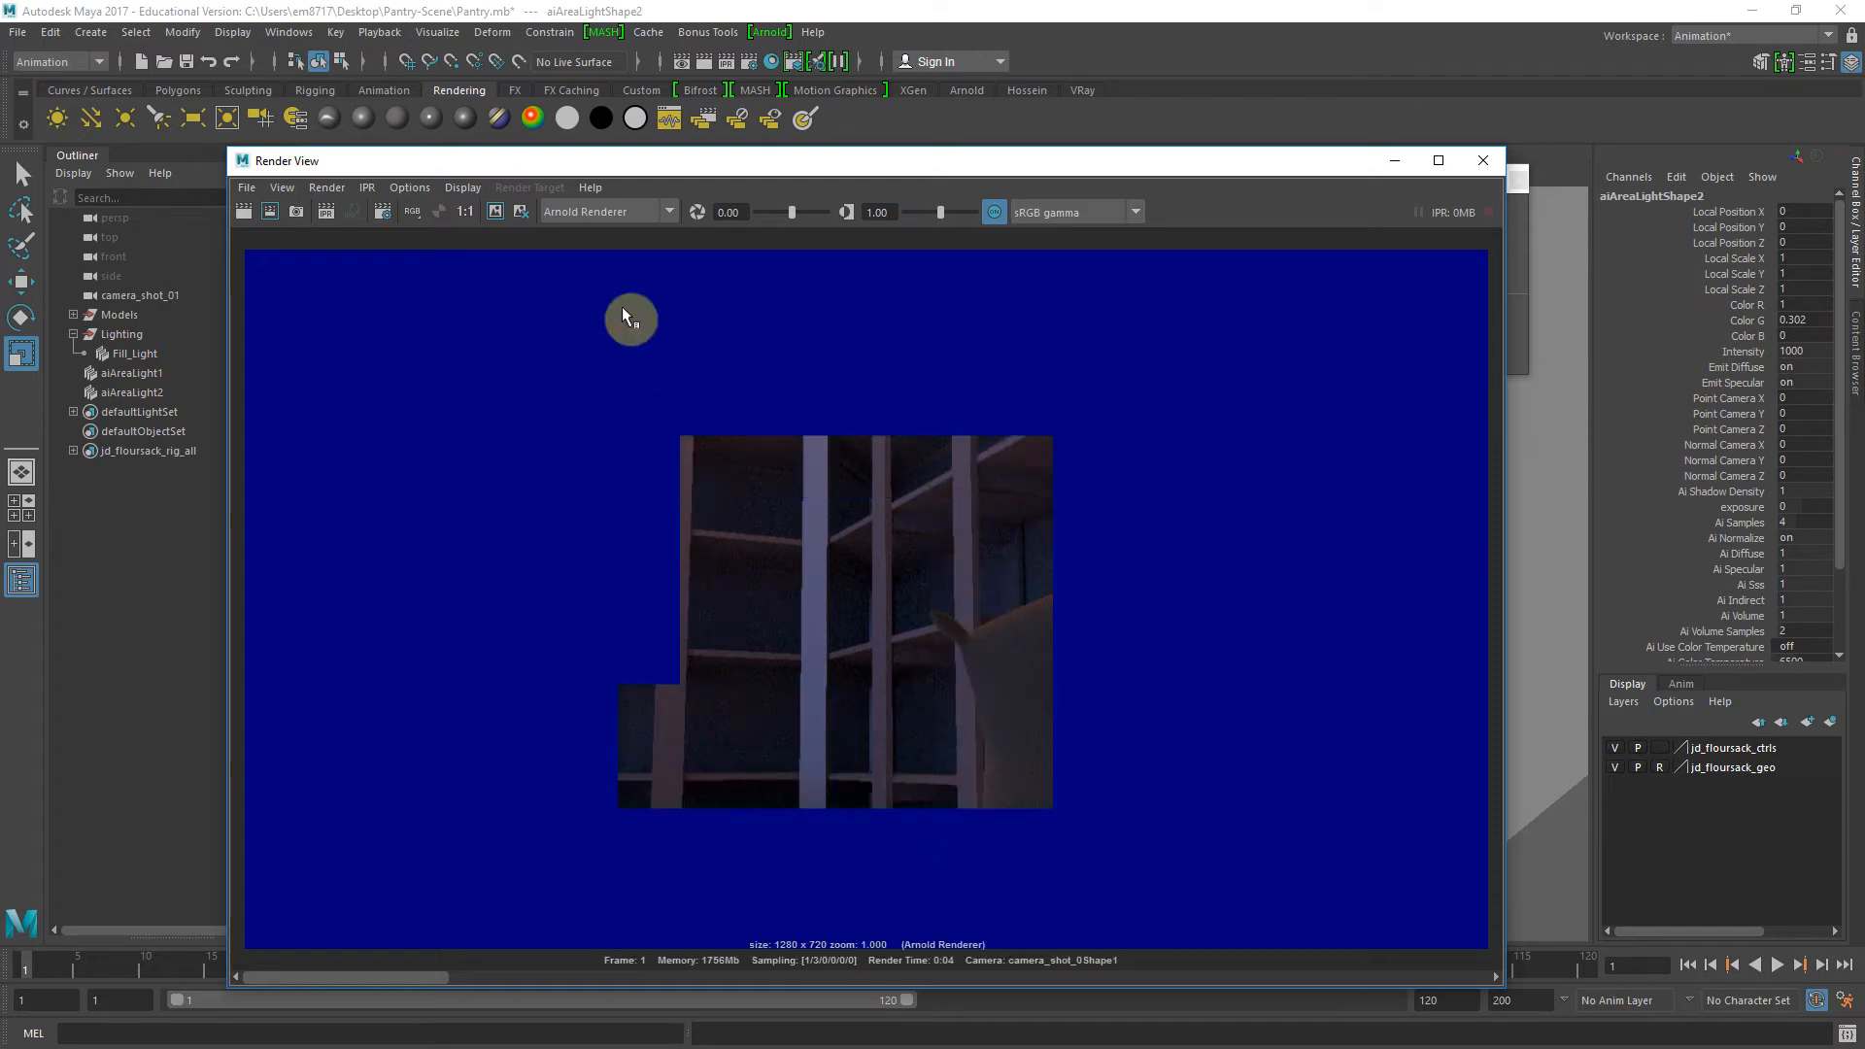
Render a region around the floor and flour sack, followed by the full frame from camera_shot_01
{"action": "left_click", "coordinate": [417, 192]}
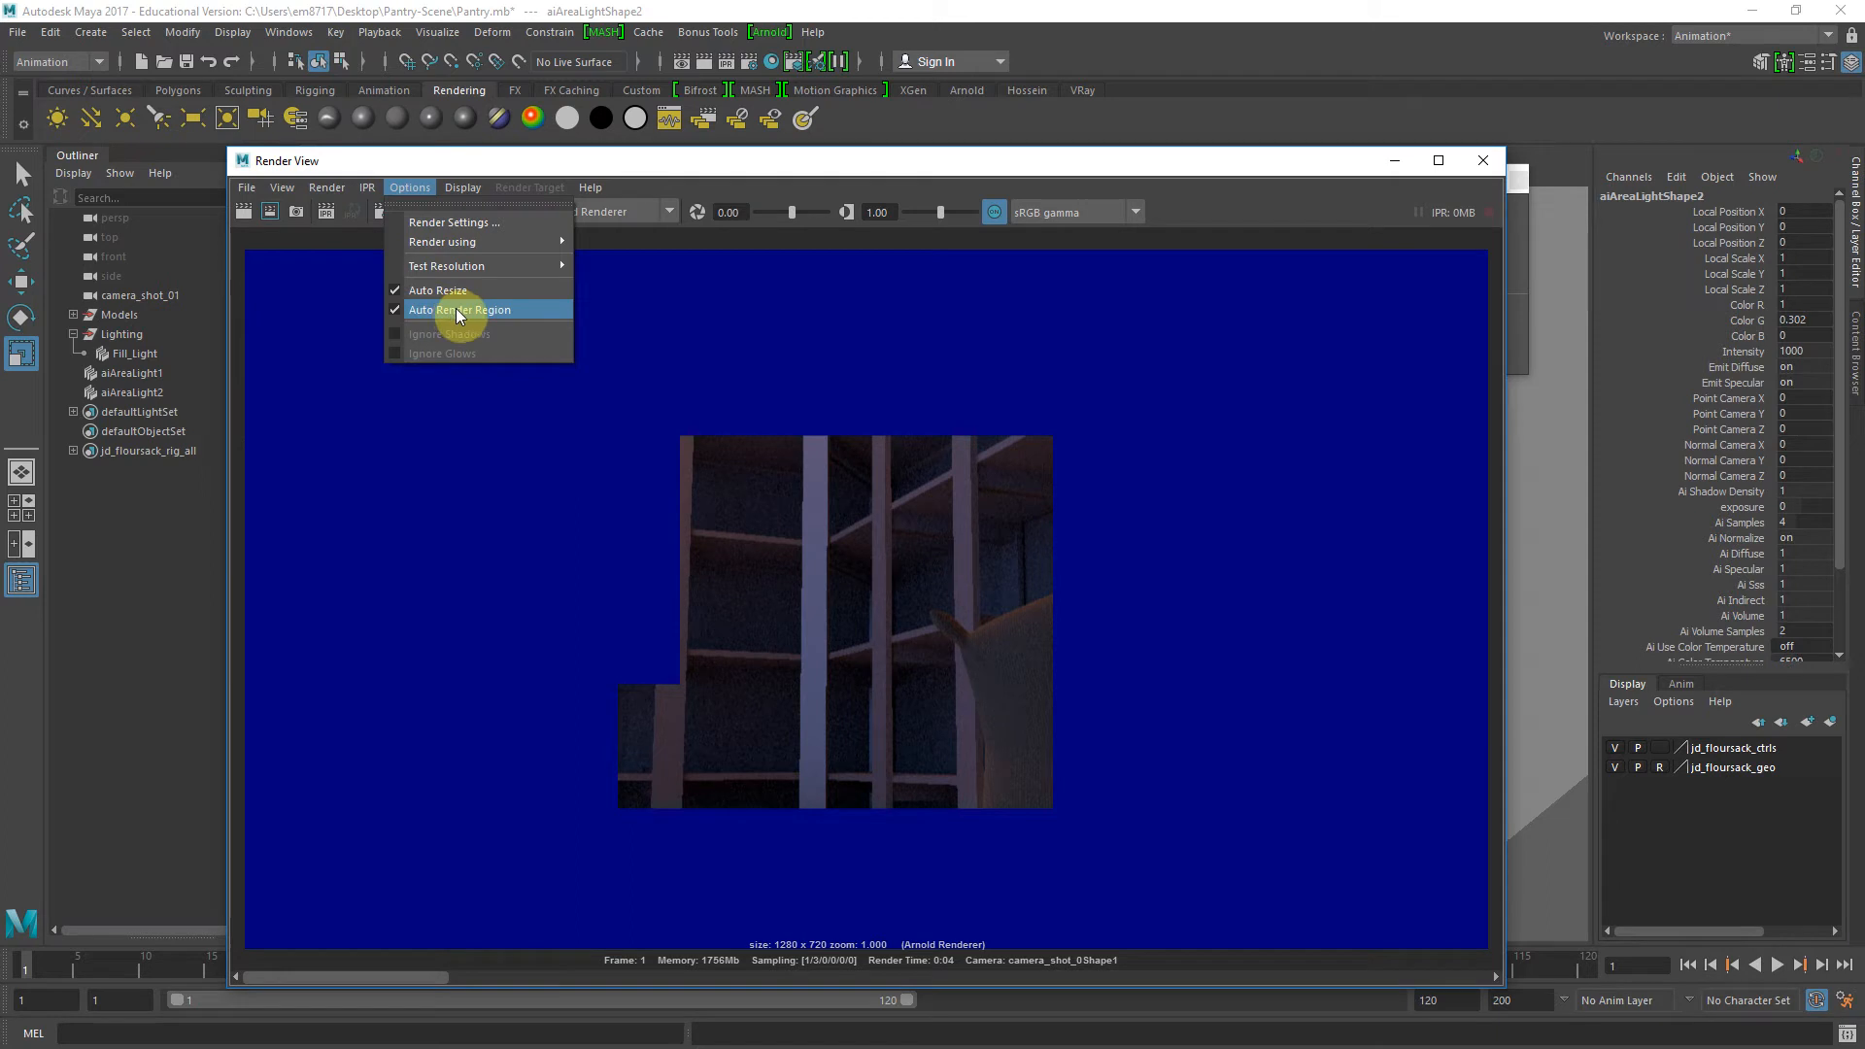
{"action": "left_click_drag", "start_coordinate": [517, 596], "coordinate": [1296, 972]}
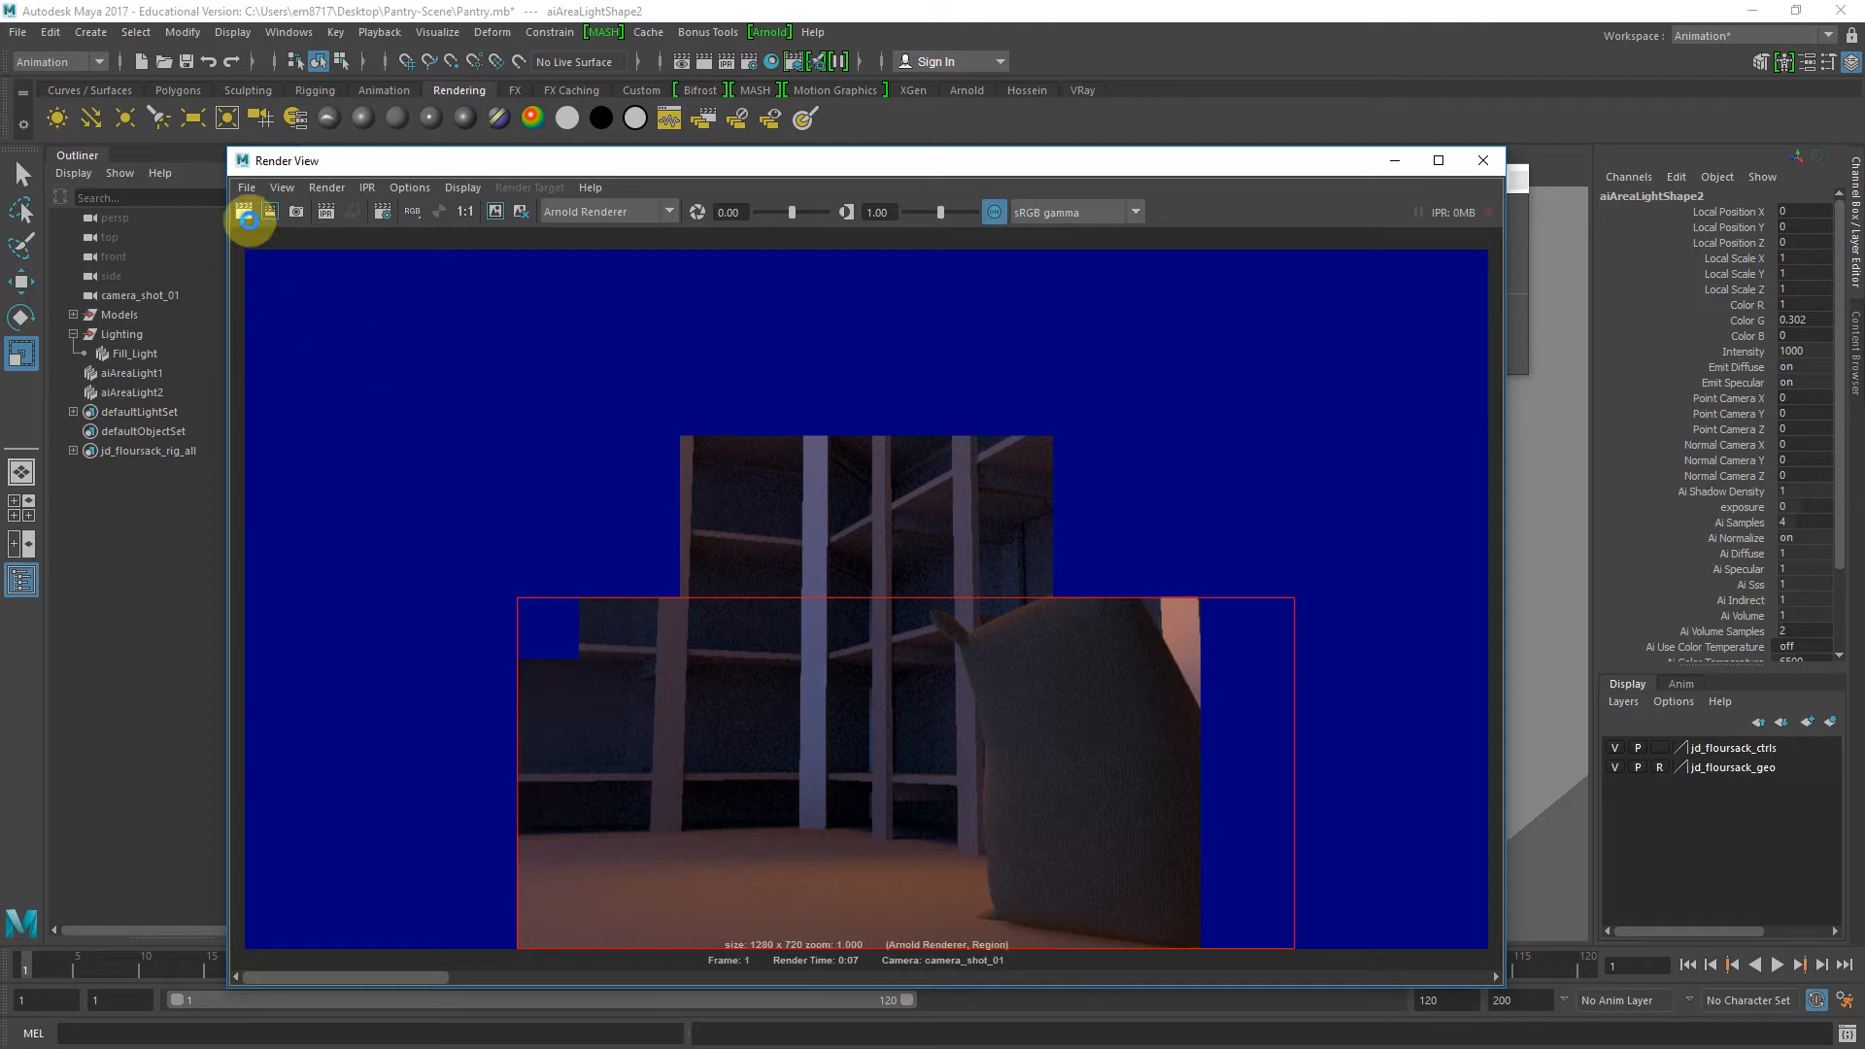
{"action": "right_click", "coordinate": [243, 214]}
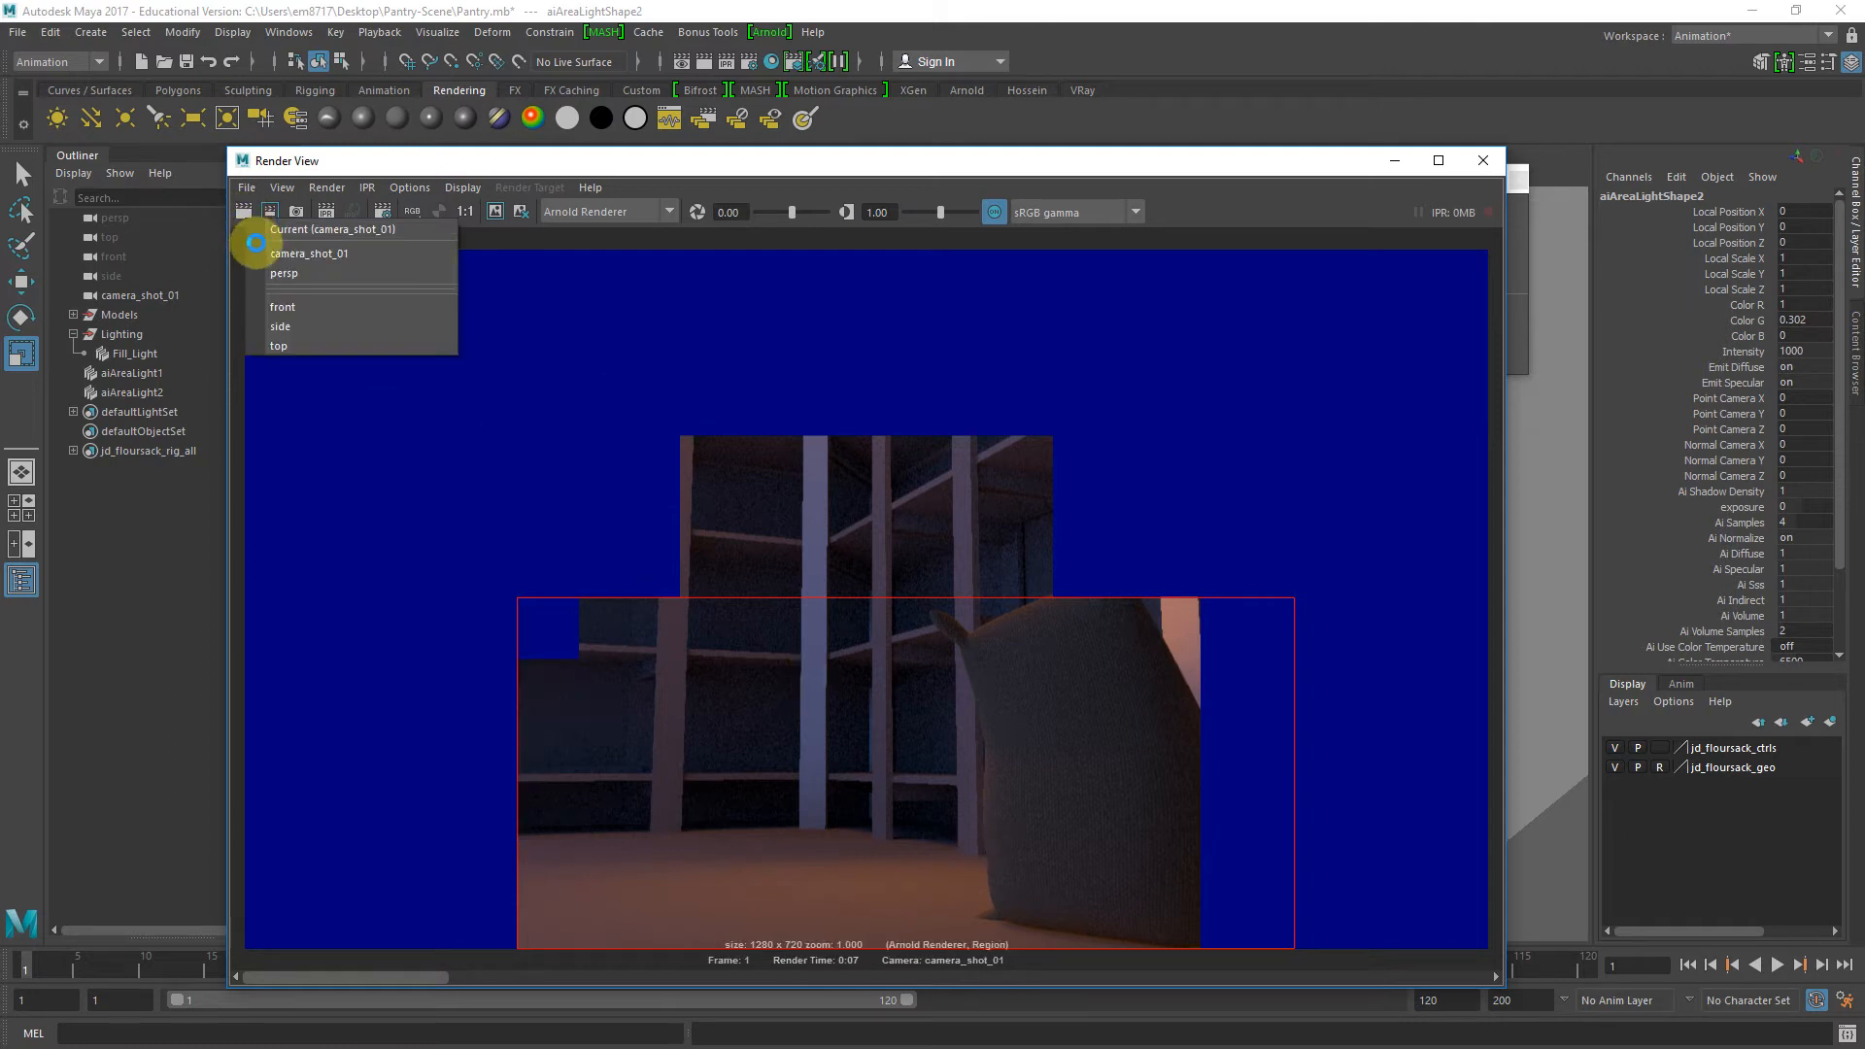
{"action": "left_click", "coordinate": [380, 293]}
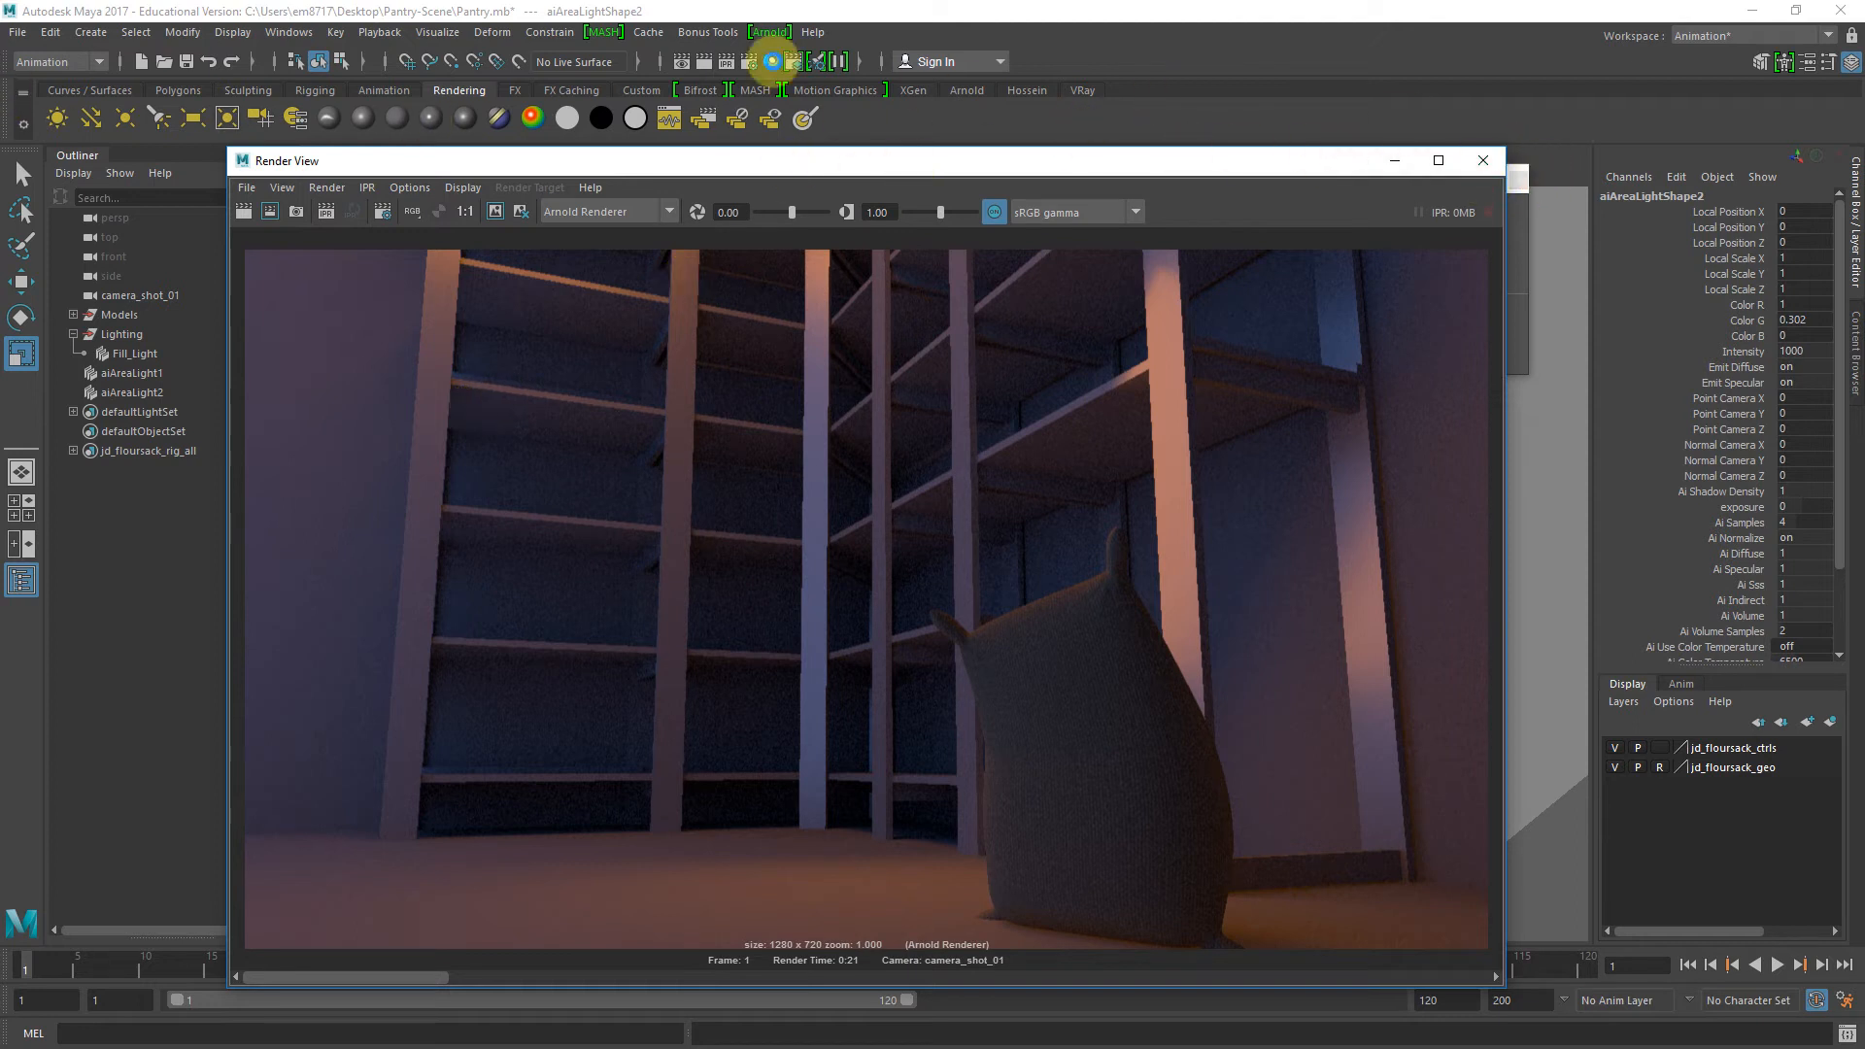
Open the Render Settings and set the Camera (AA) samples to 2 for the final render
{"action": "left_click", "coordinate": [748, 61]}
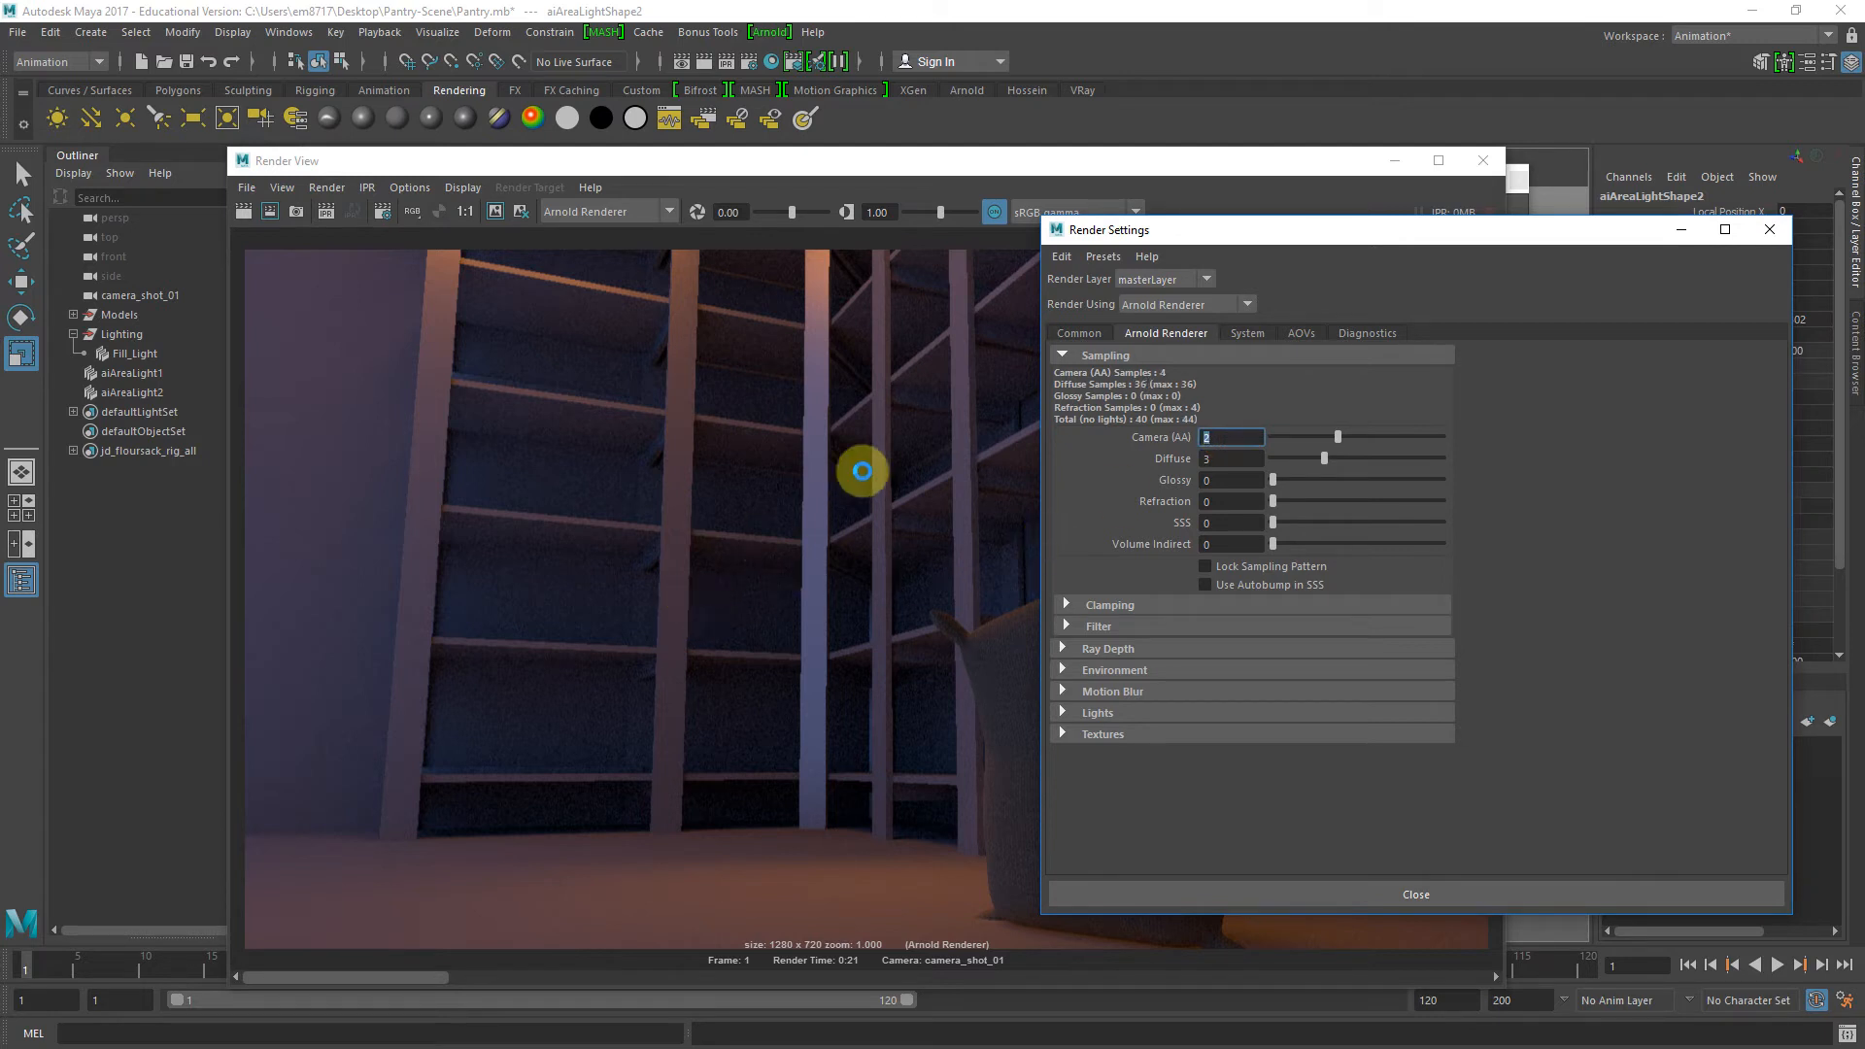
{"action": "left_click_drag", "start_coordinate": [1180, 227], "coordinate": [945, 224]}
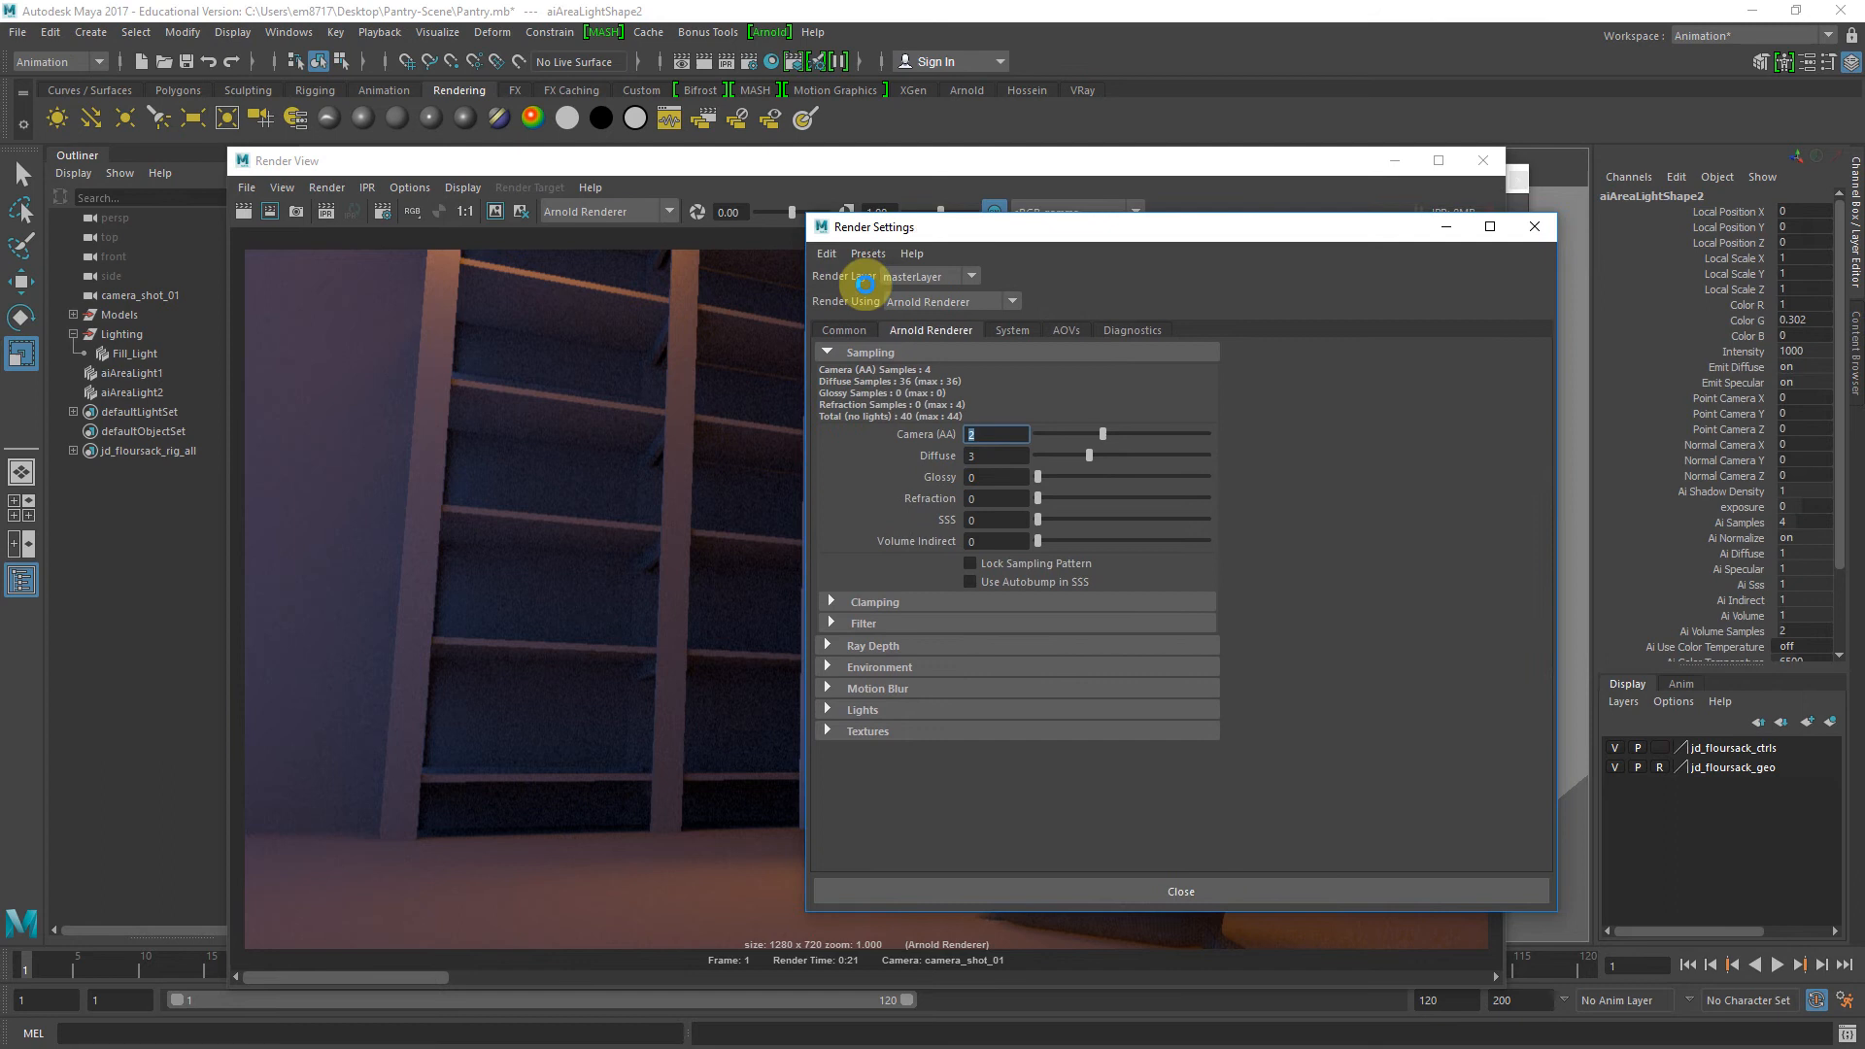
Set the image size preset to HD_1080 and the frame range's end frame to 10
{"action": "left_click", "coordinate": [840, 329]}
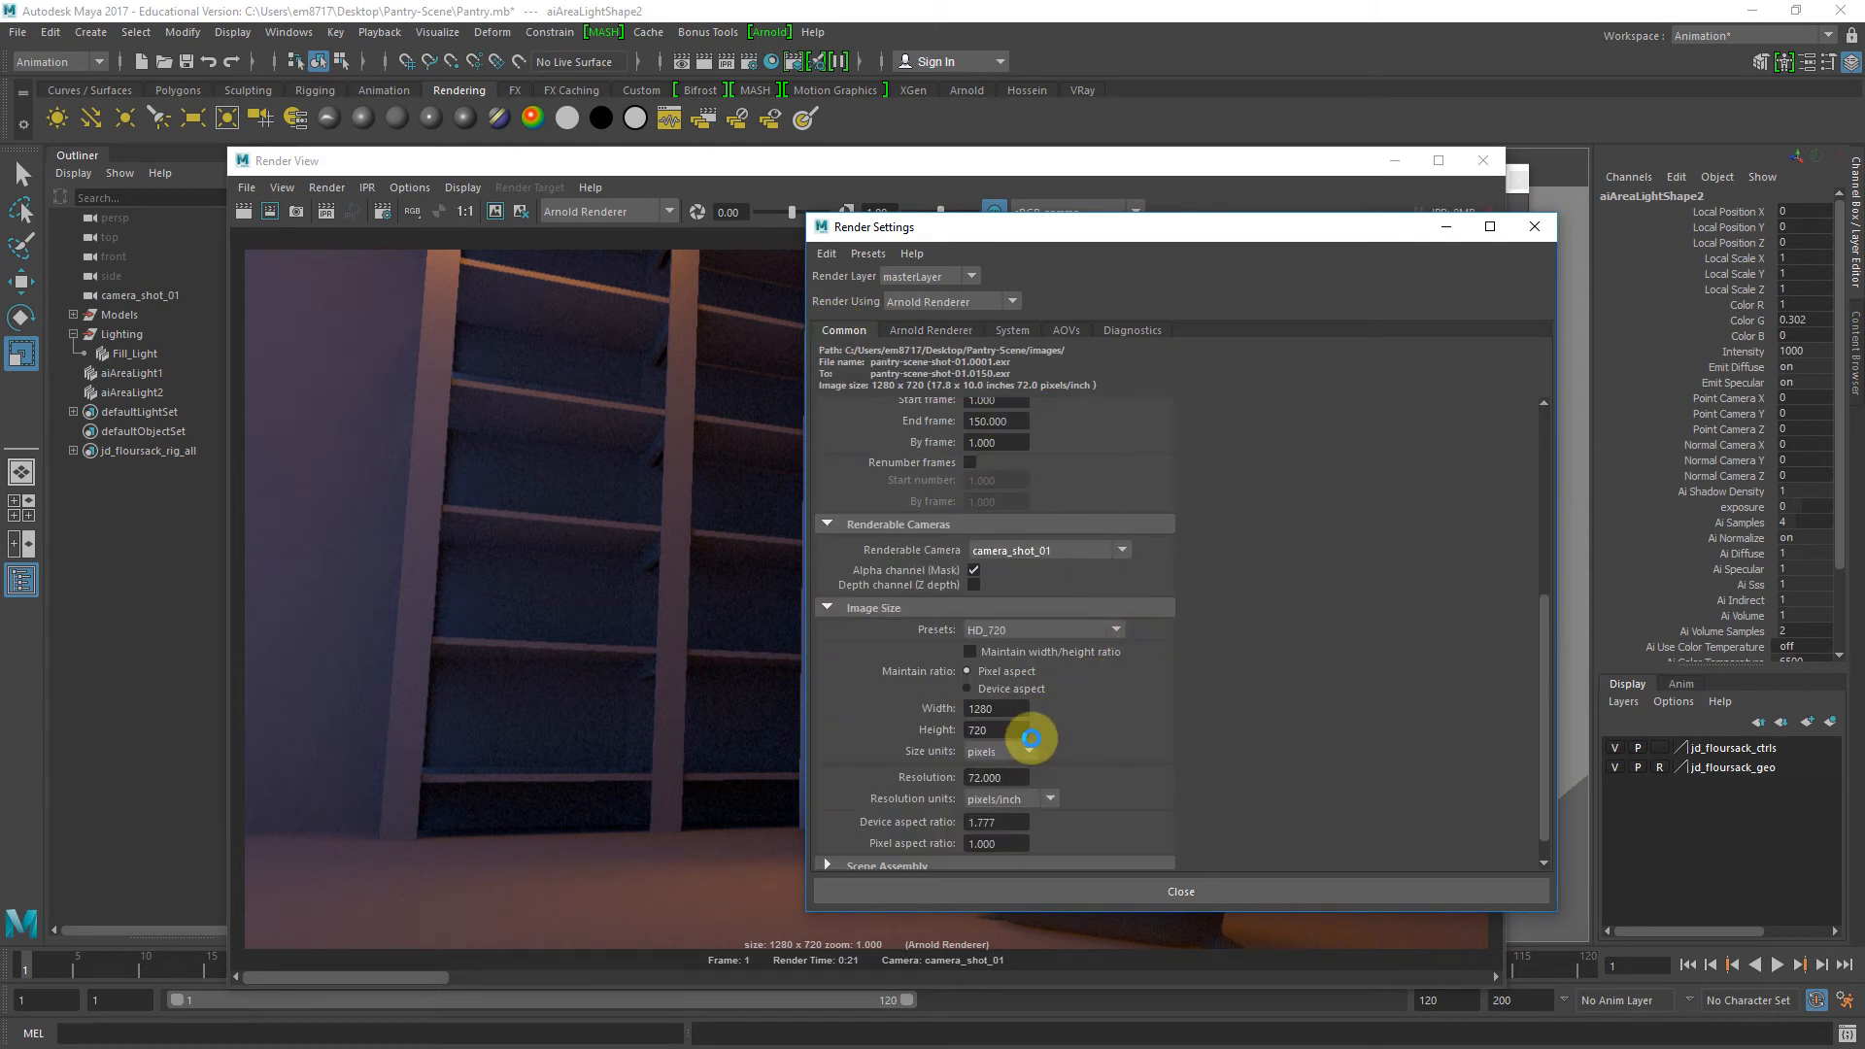
{"action": "scroll", "coordinate": [1182, 664], "scroll_direction": "up", "scroll_amount": 2}
{"action": "left_click", "coordinate": [1073, 690]}
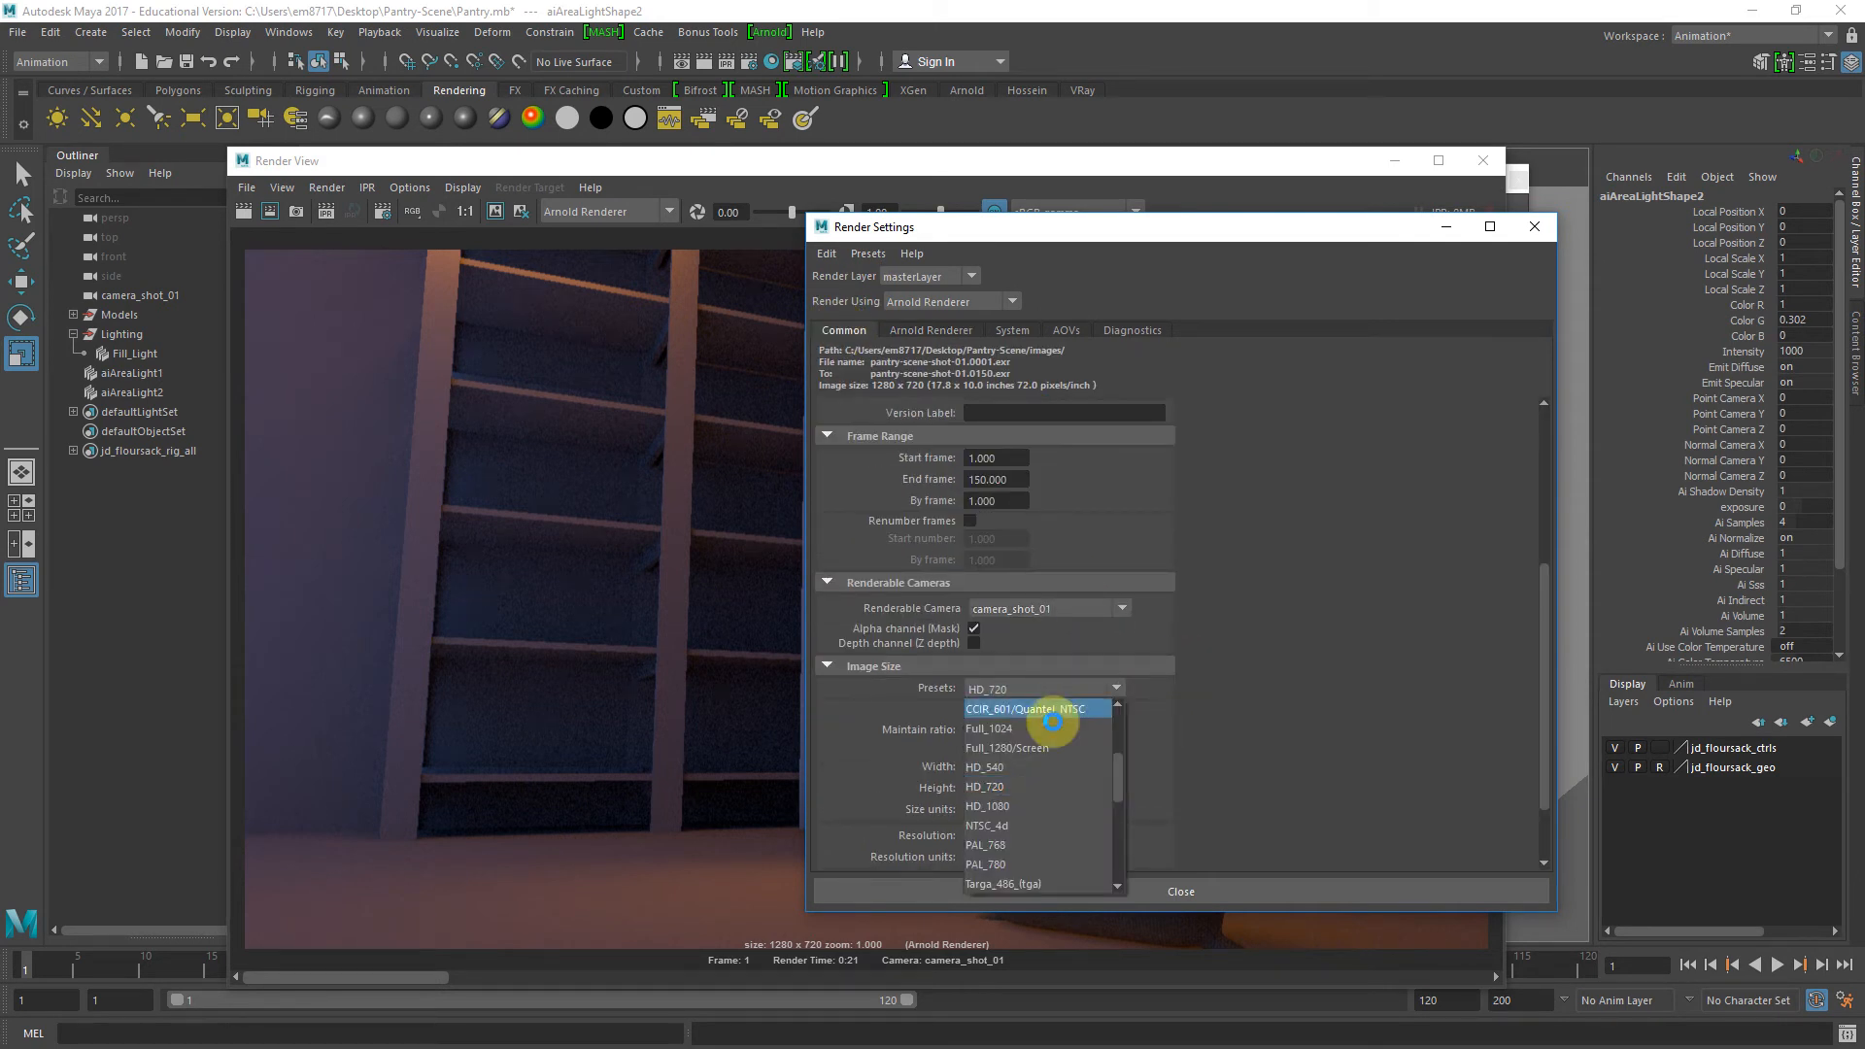
{"action": "left_click", "coordinate": [1024, 805]}
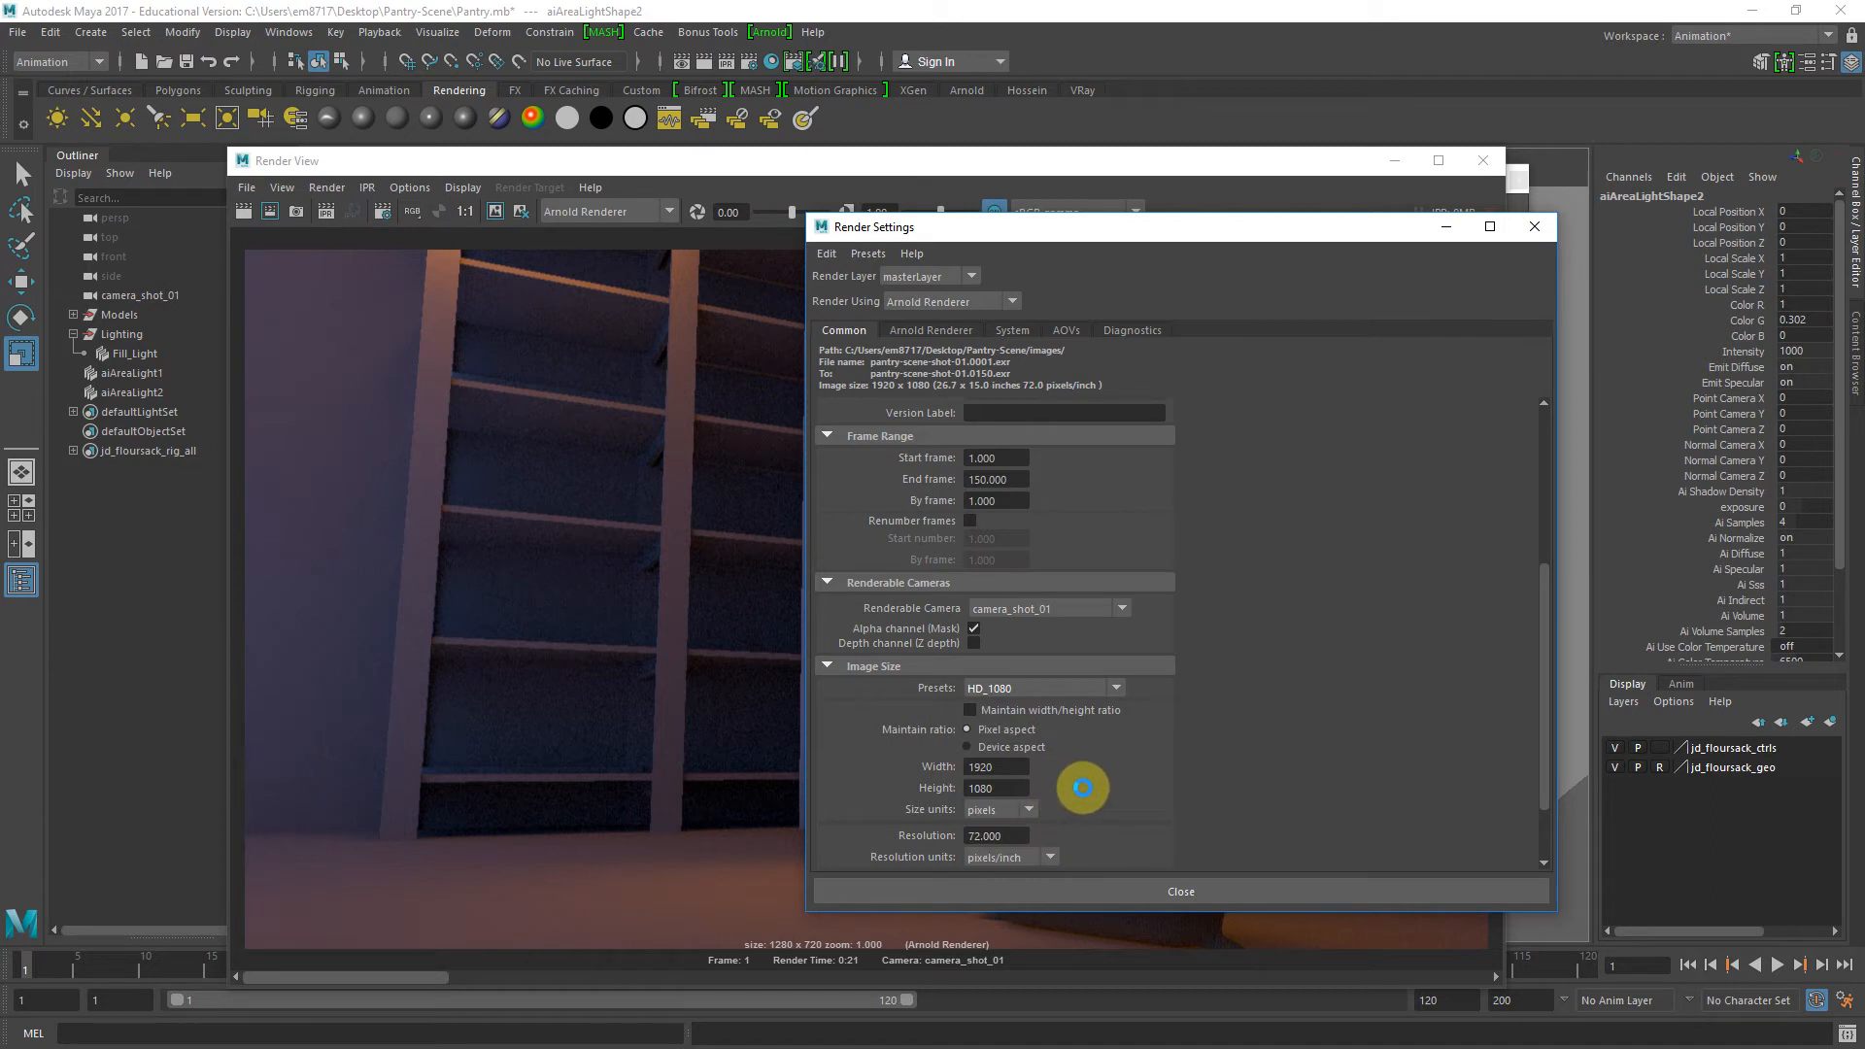
{"action": "left_click_drag", "start_coordinate": [1020, 477], "coordinate": [965, 475]}
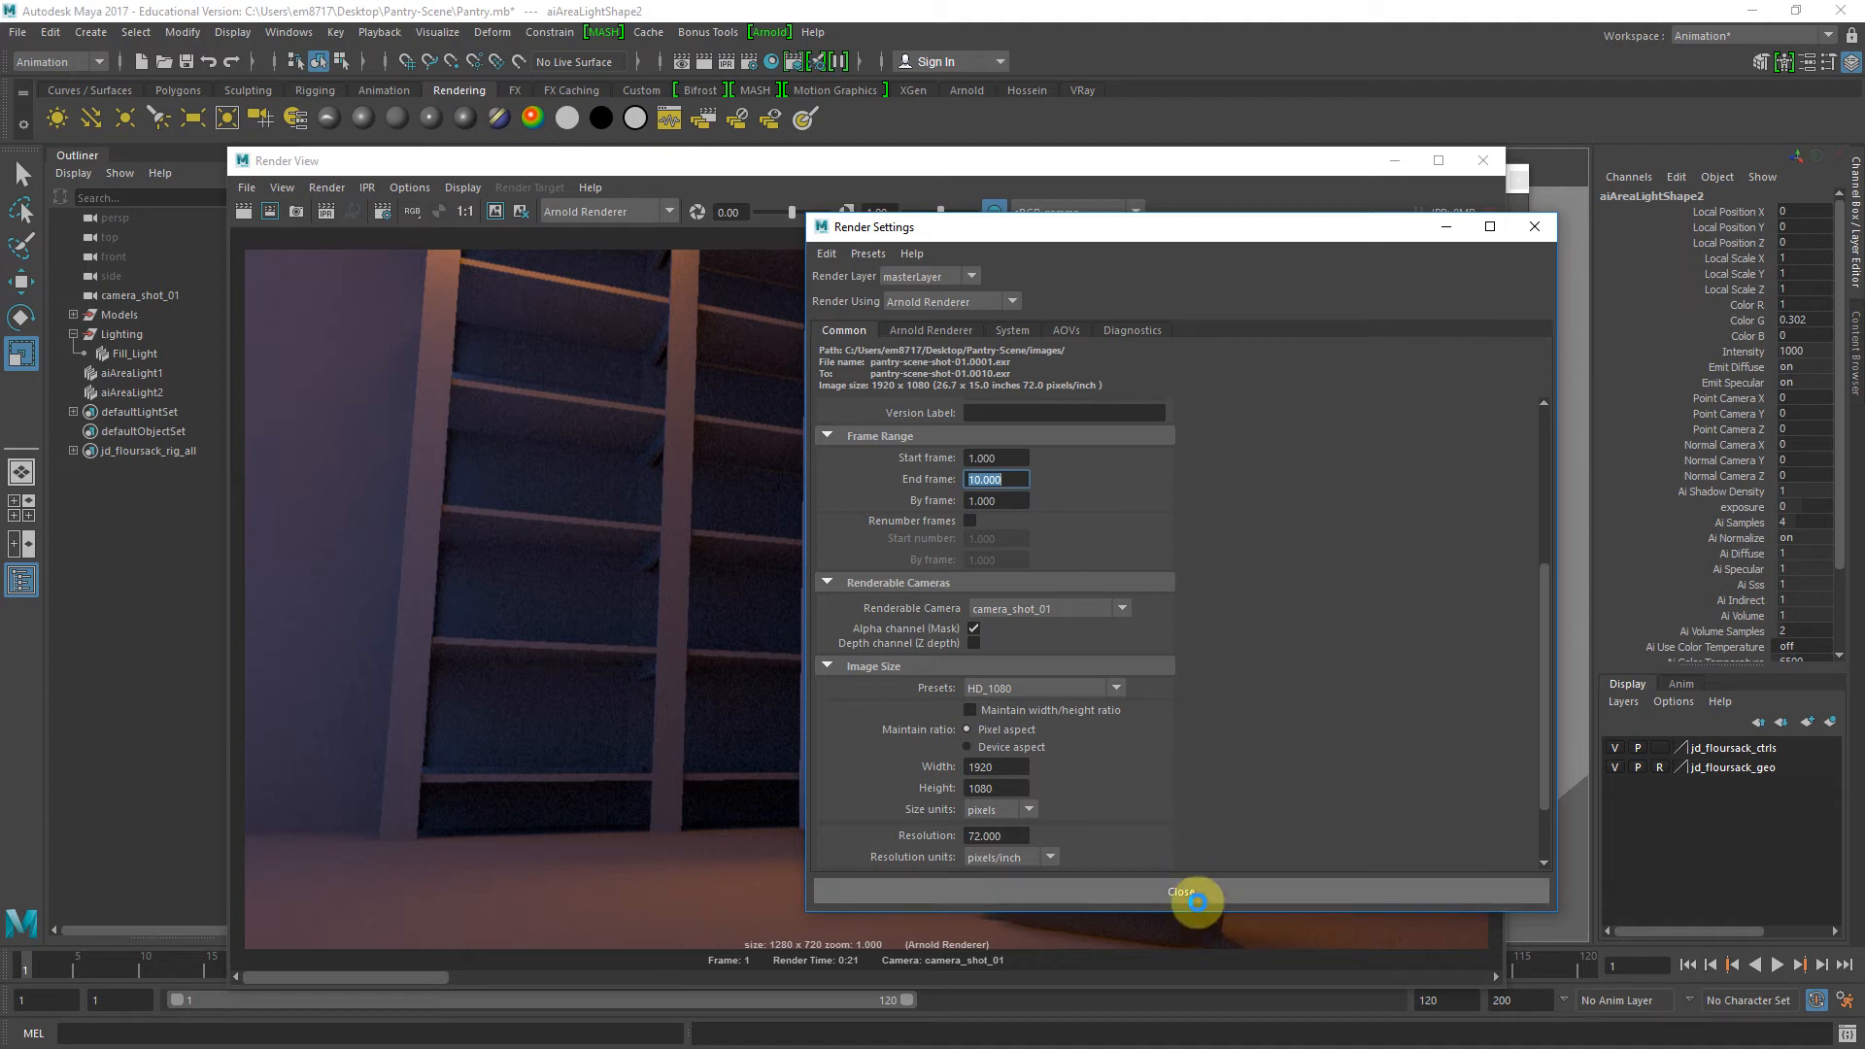
Close the Render View and review the image size, file output and Arnold sampling values in the Render Settings
{"action": "left_click", "coordinate": [1247, 888]}
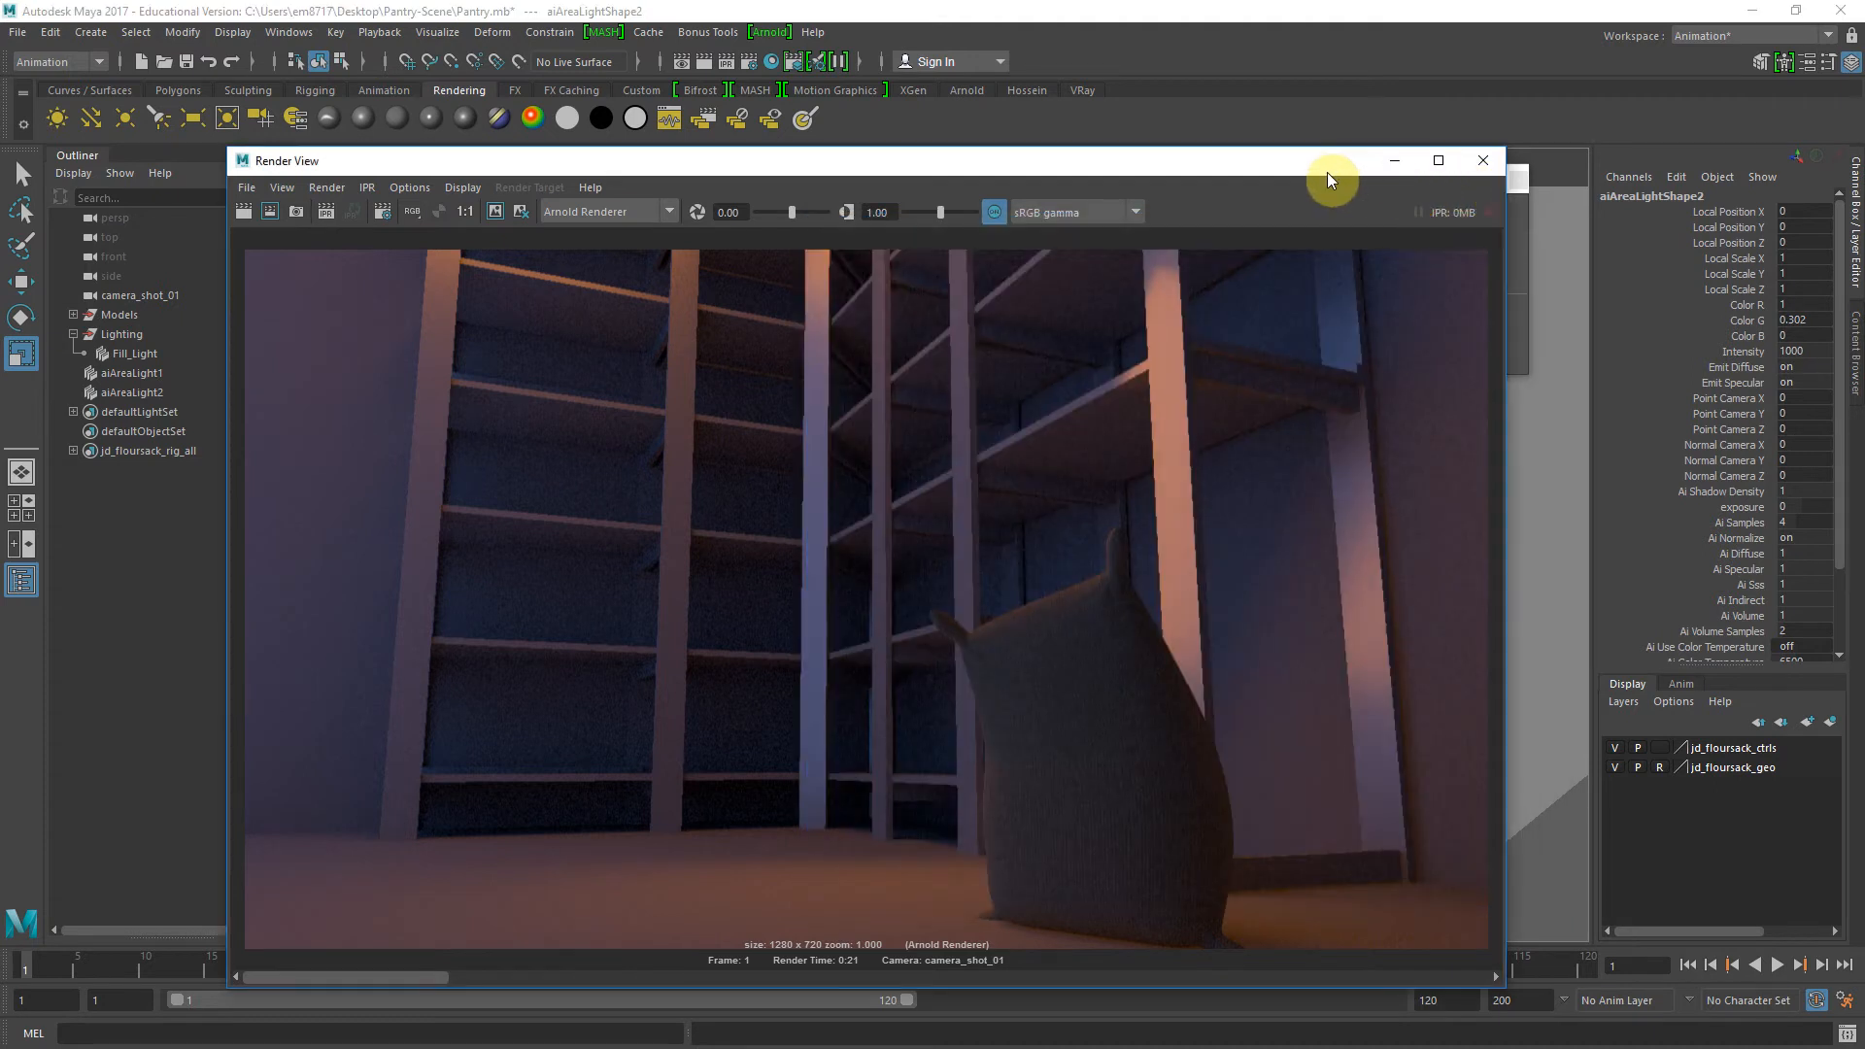
{"action": "left_click", "coordinate": [1484, 161]}
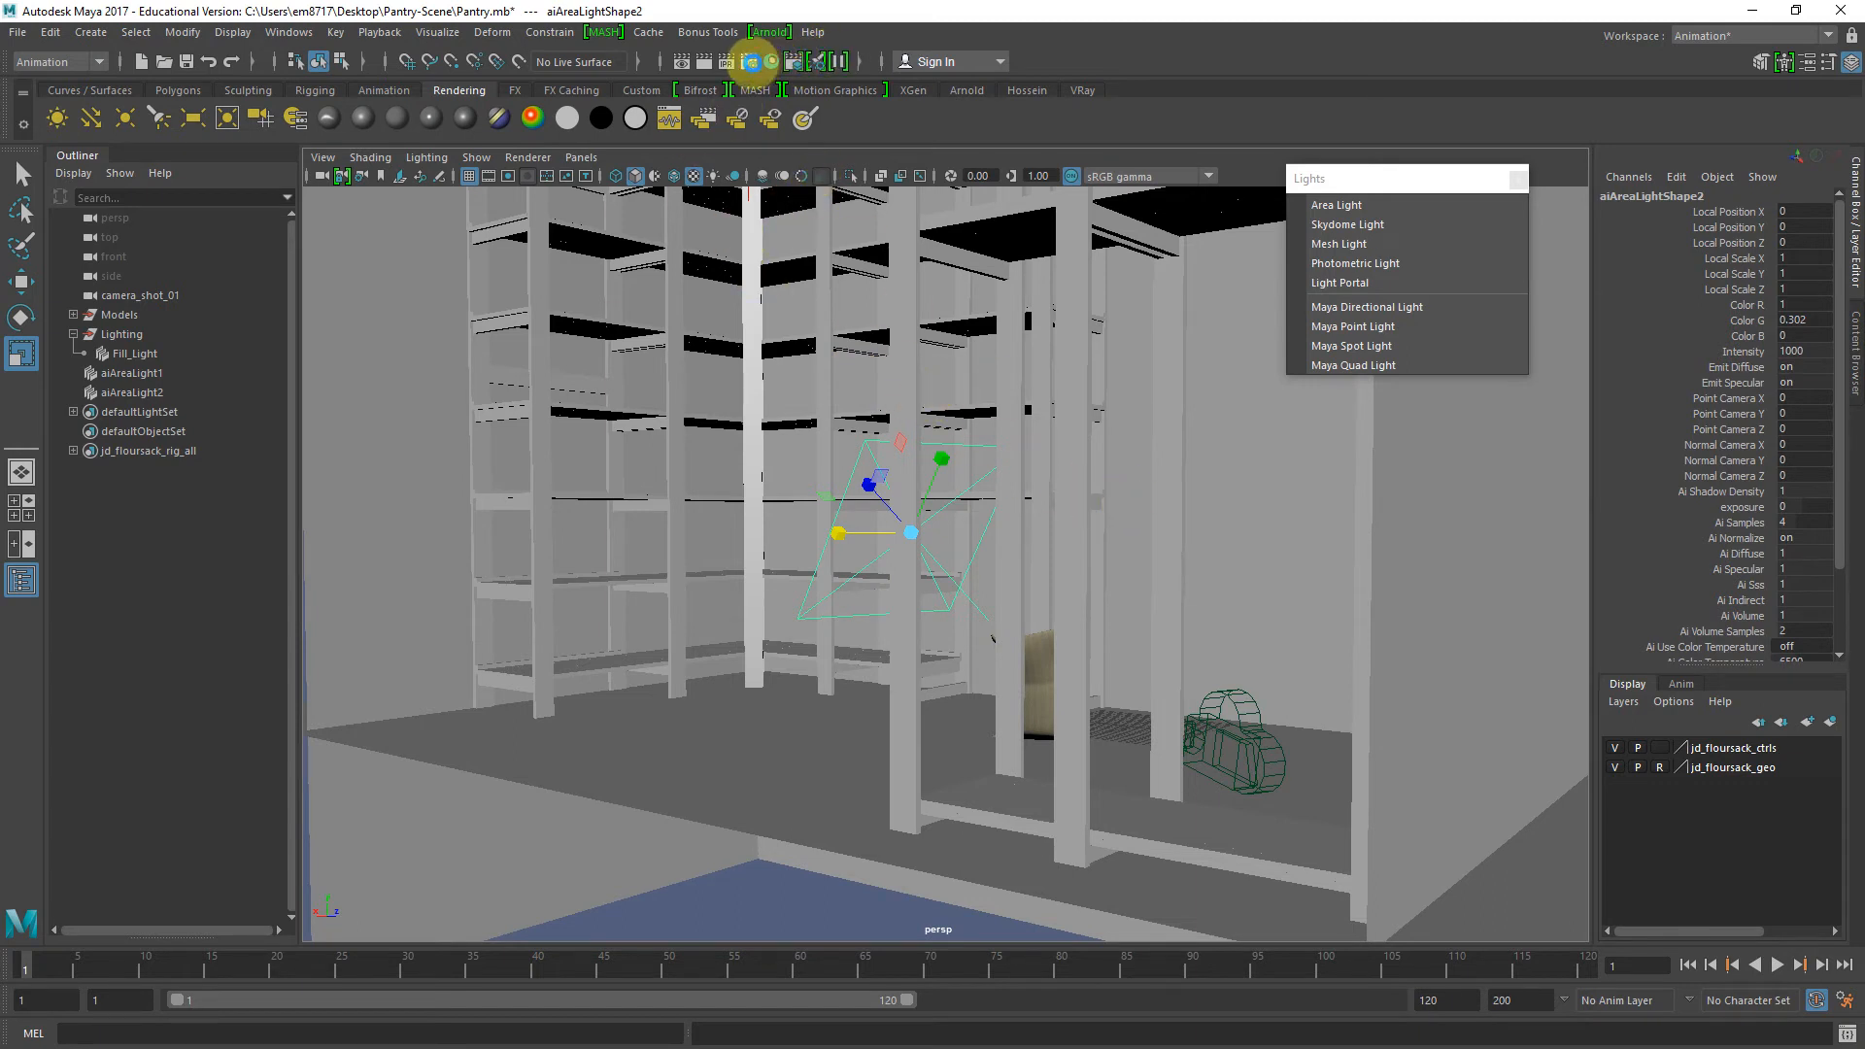
{"action": "left_click", "coordinate": [749, 62]}
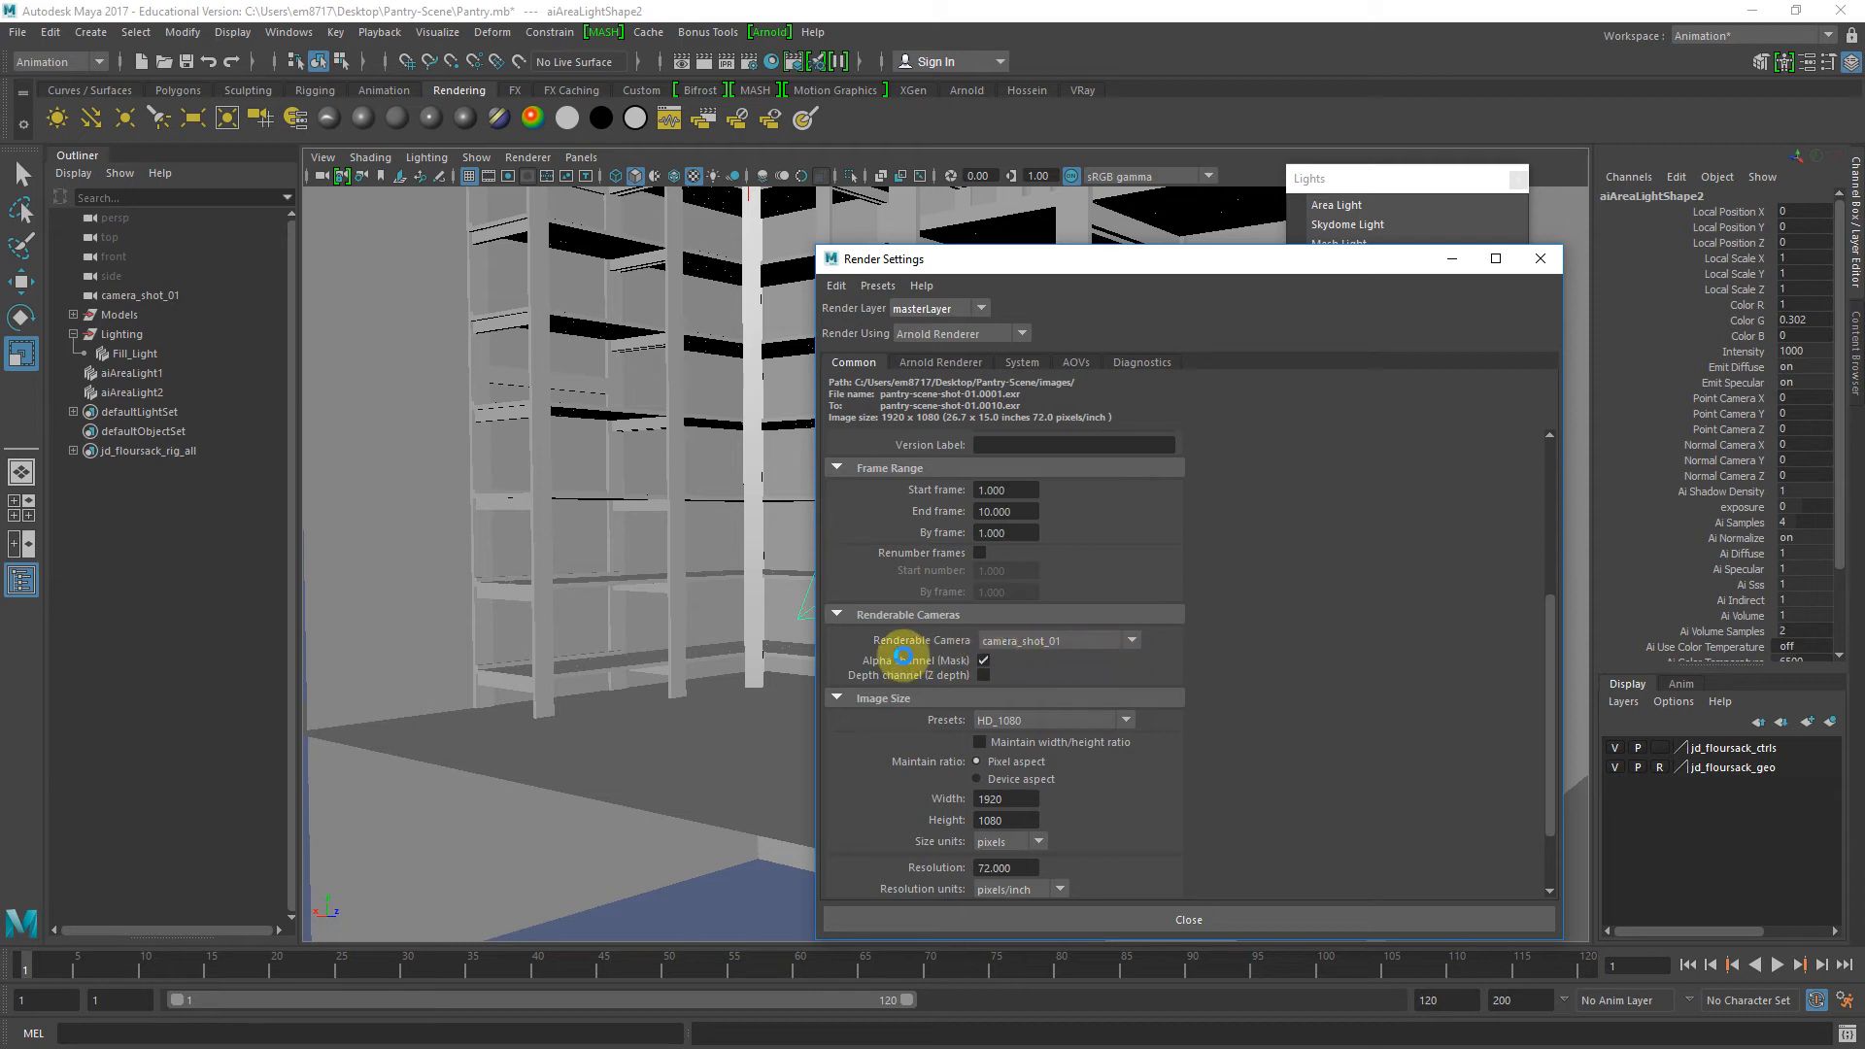
{"action": "left_click", "coordinate": [1057, 720]}
{"action": "left_click", "coordinate": [1056, 720]}
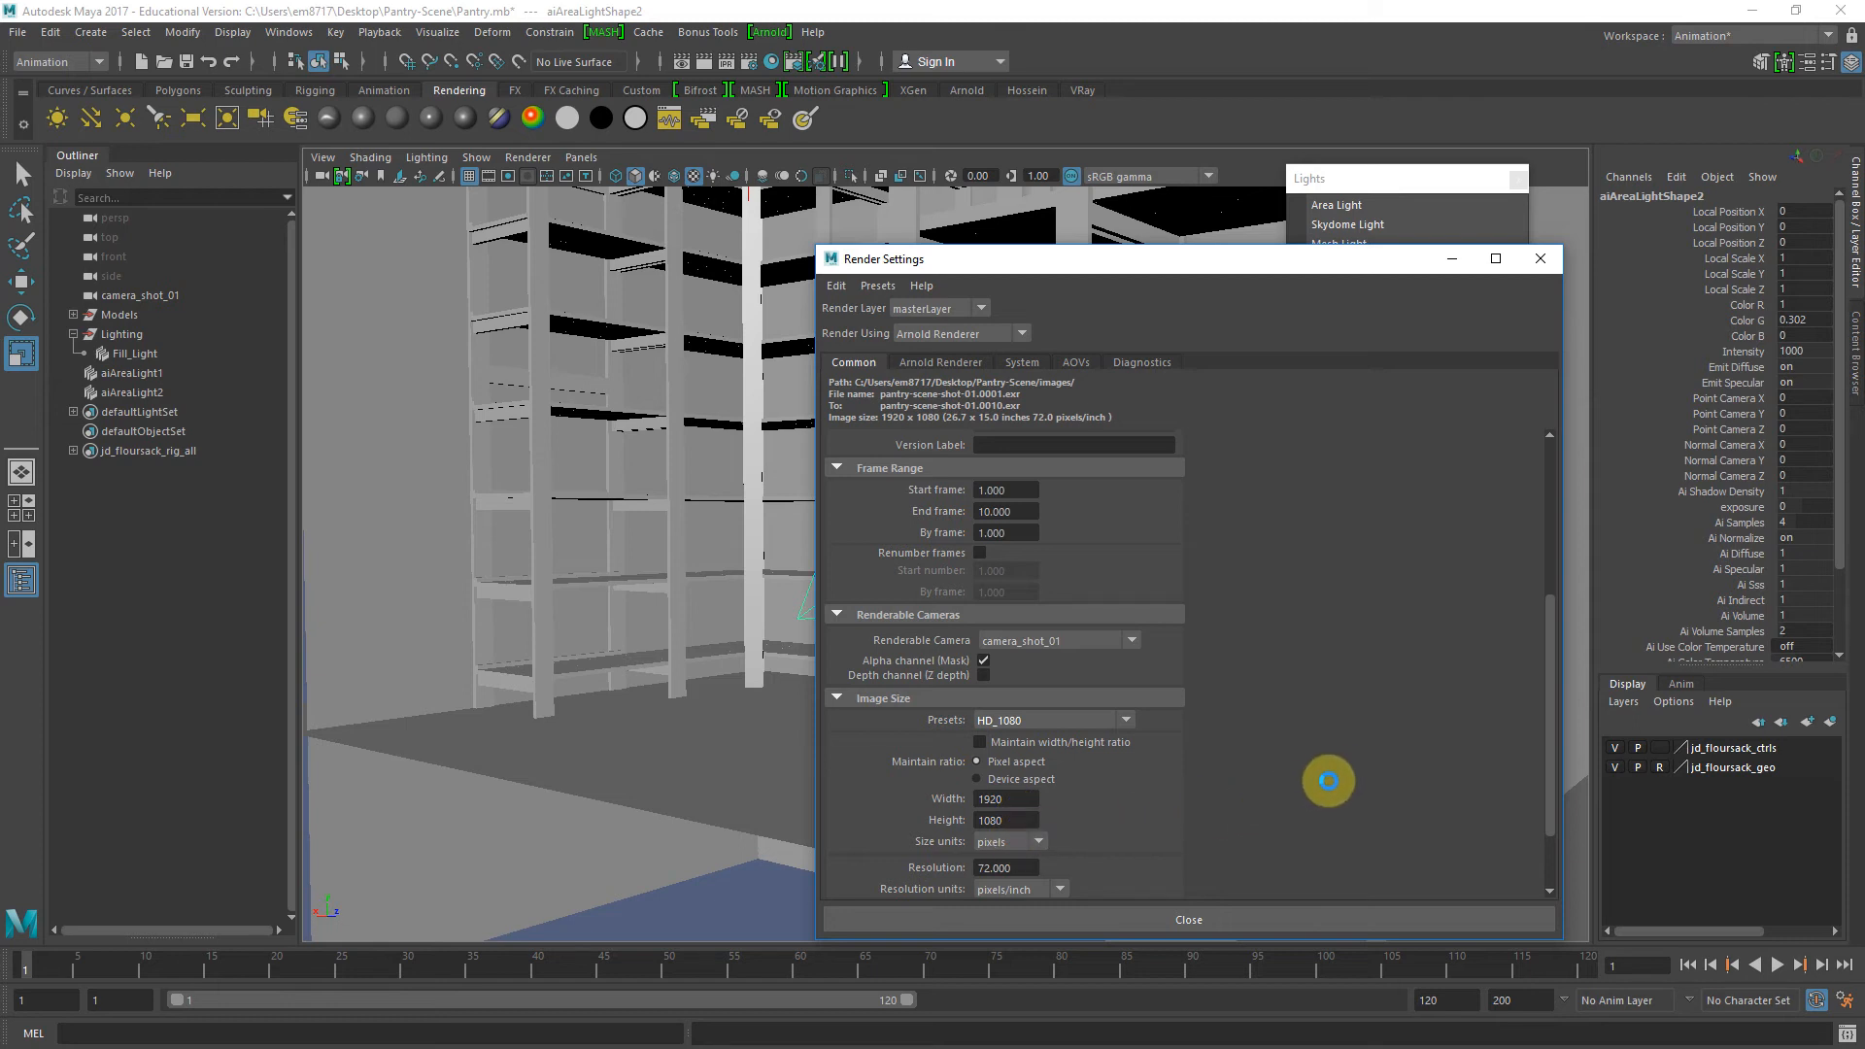
{"action": "scroll", "coordinate": [1326, 768], "scroll_direction": "up", "scroll_amount": 5}
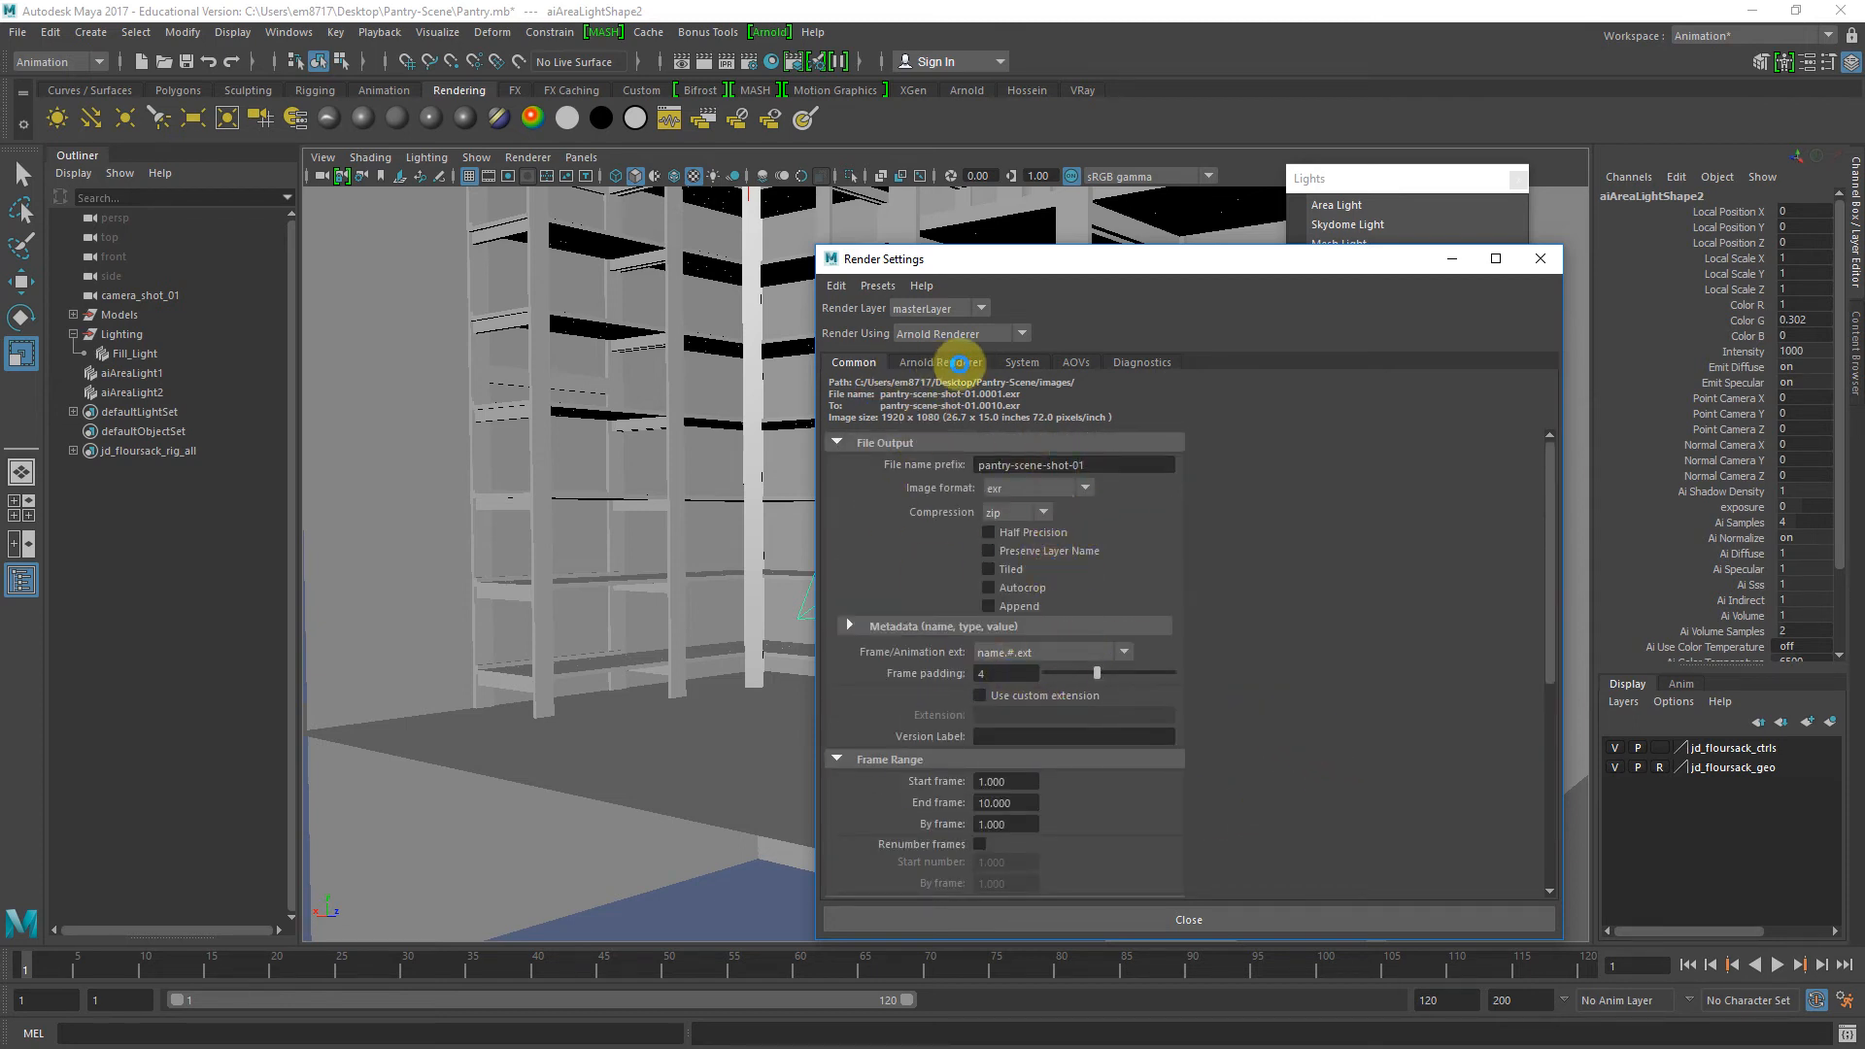
{"action": "left_click", "coordinate": [940, 363]}
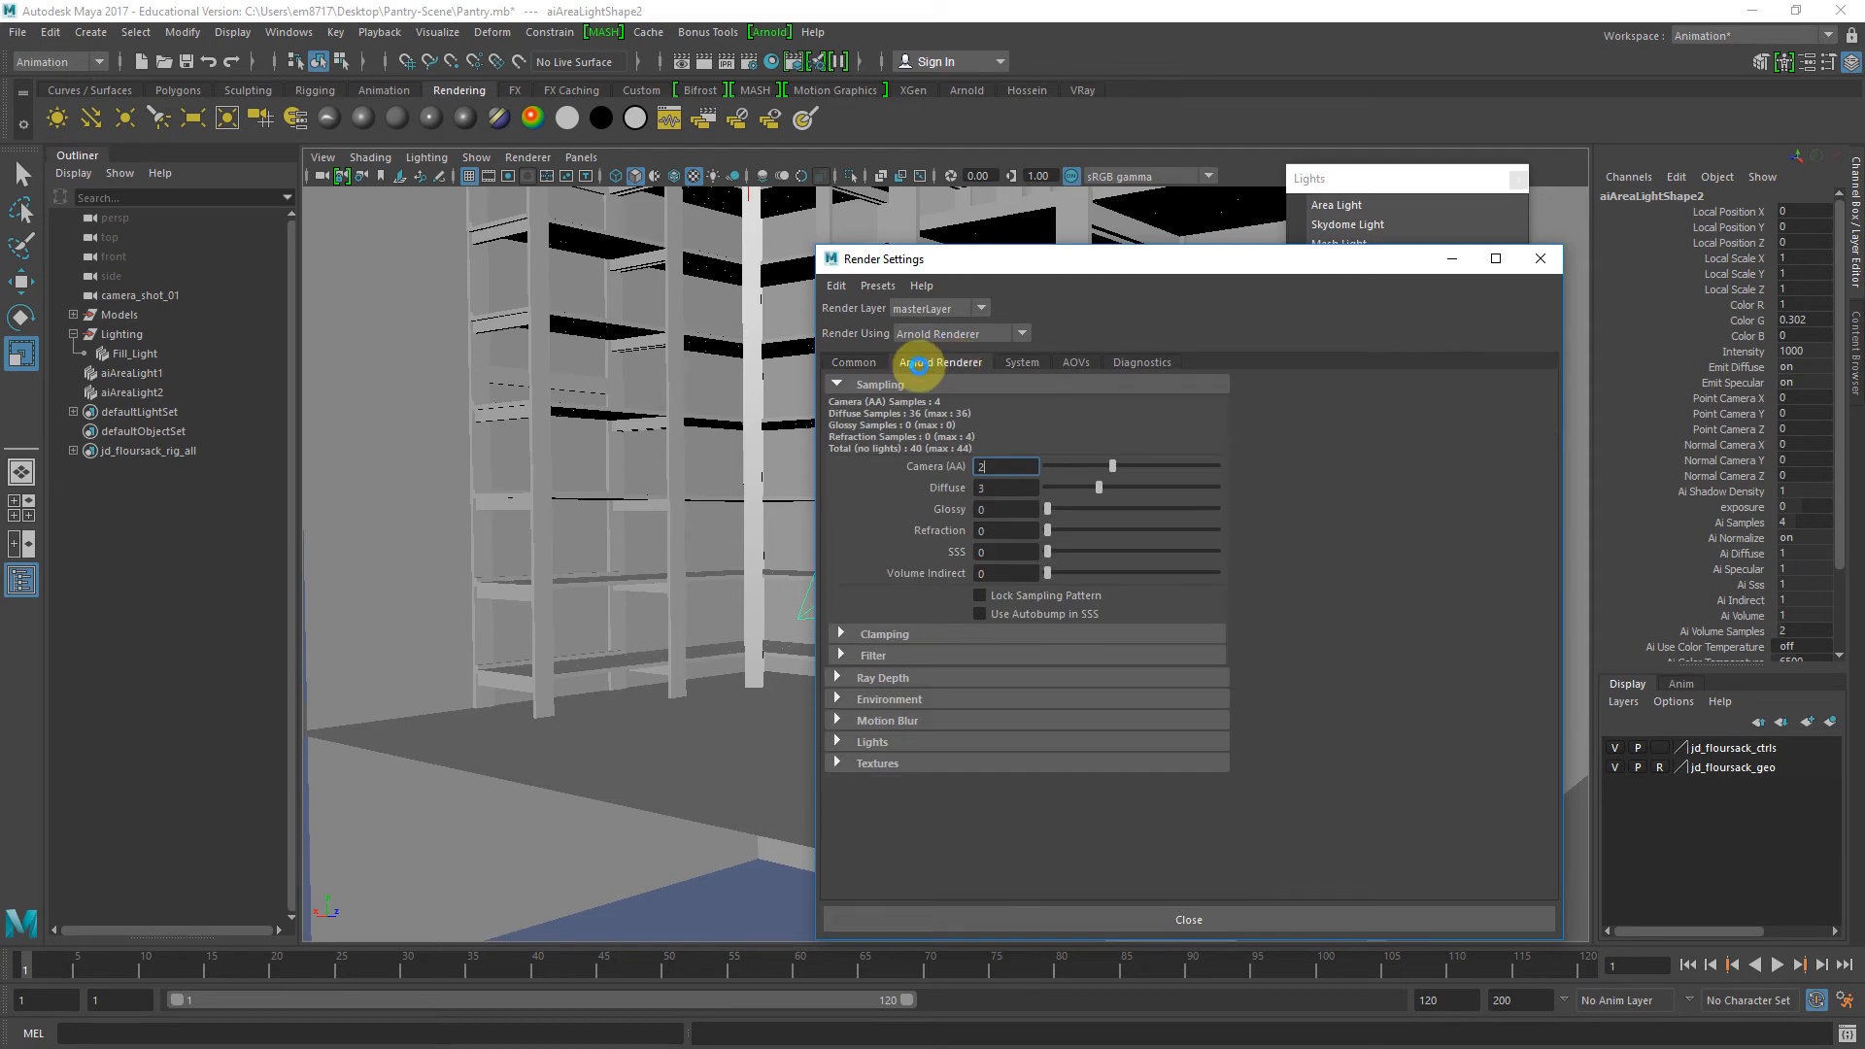
{"action": "left_click", "coordinate": [854, 363]}
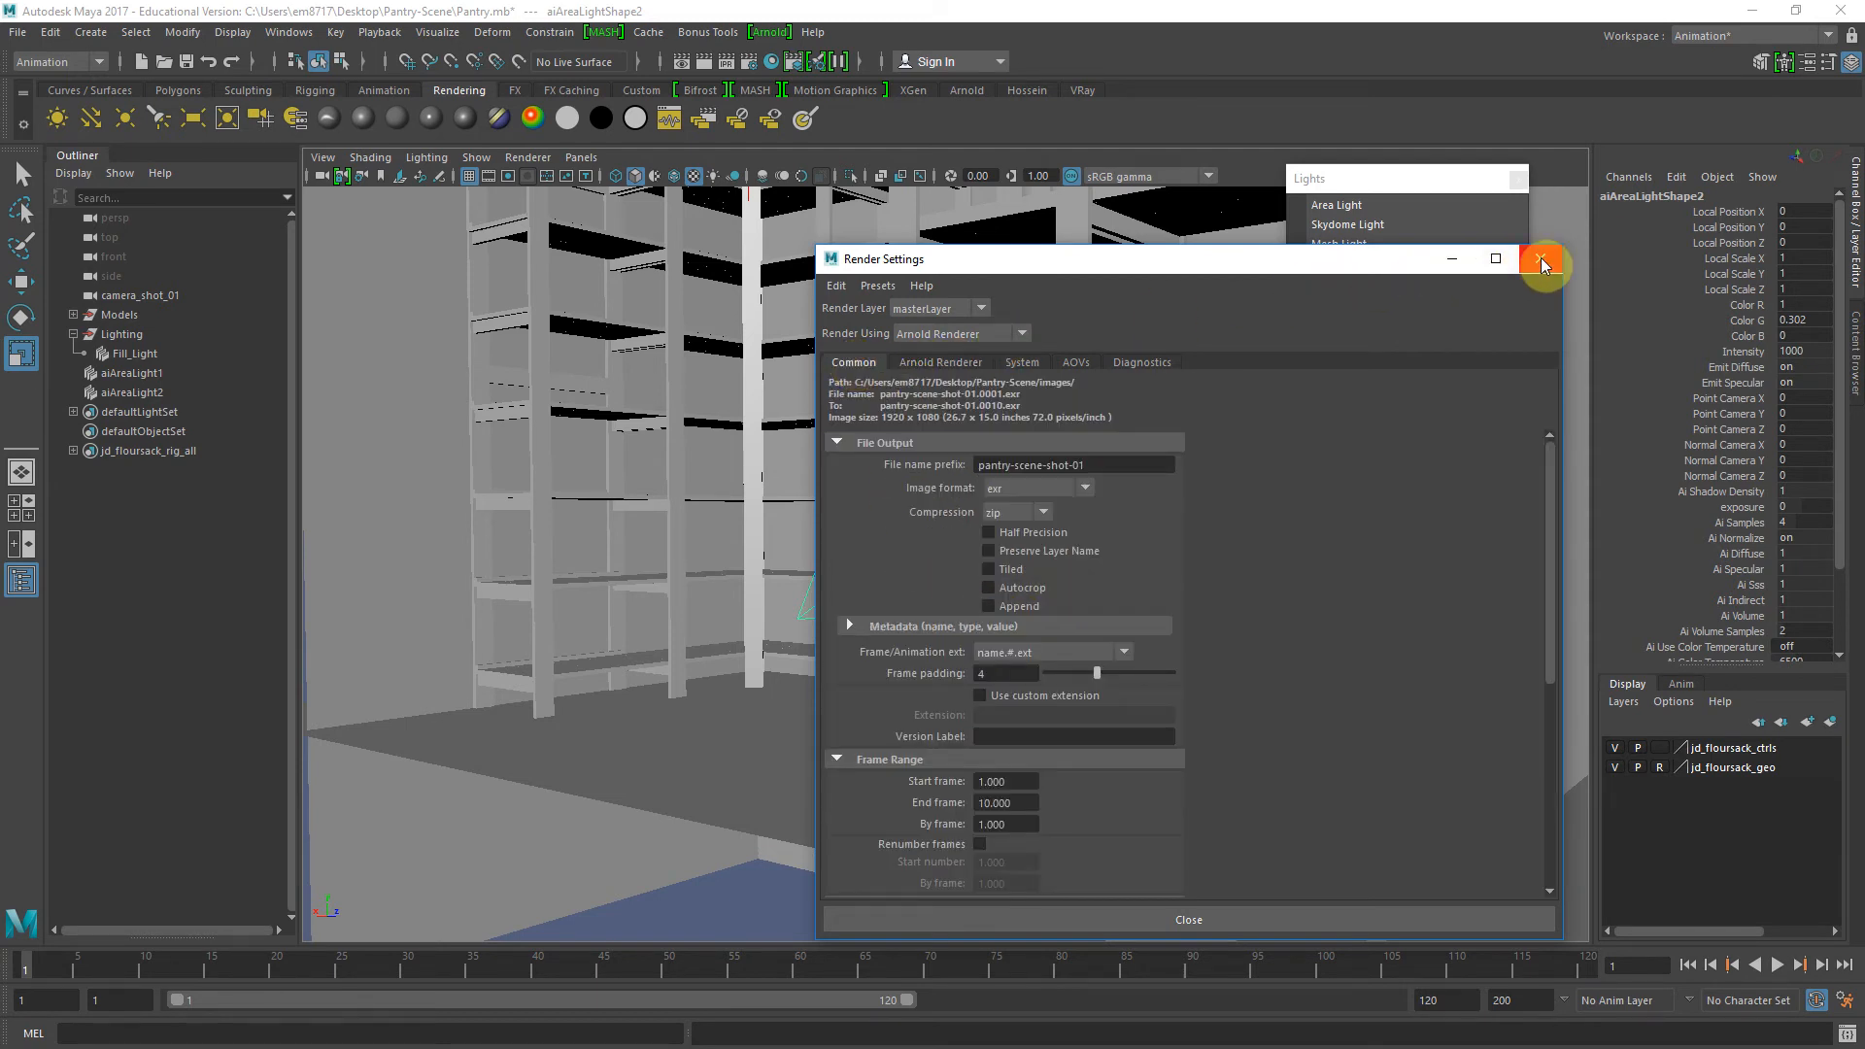
Switch to the Rendering menu set and show its render commands
{"action": "left_click", "coordinate": [115, 62]}
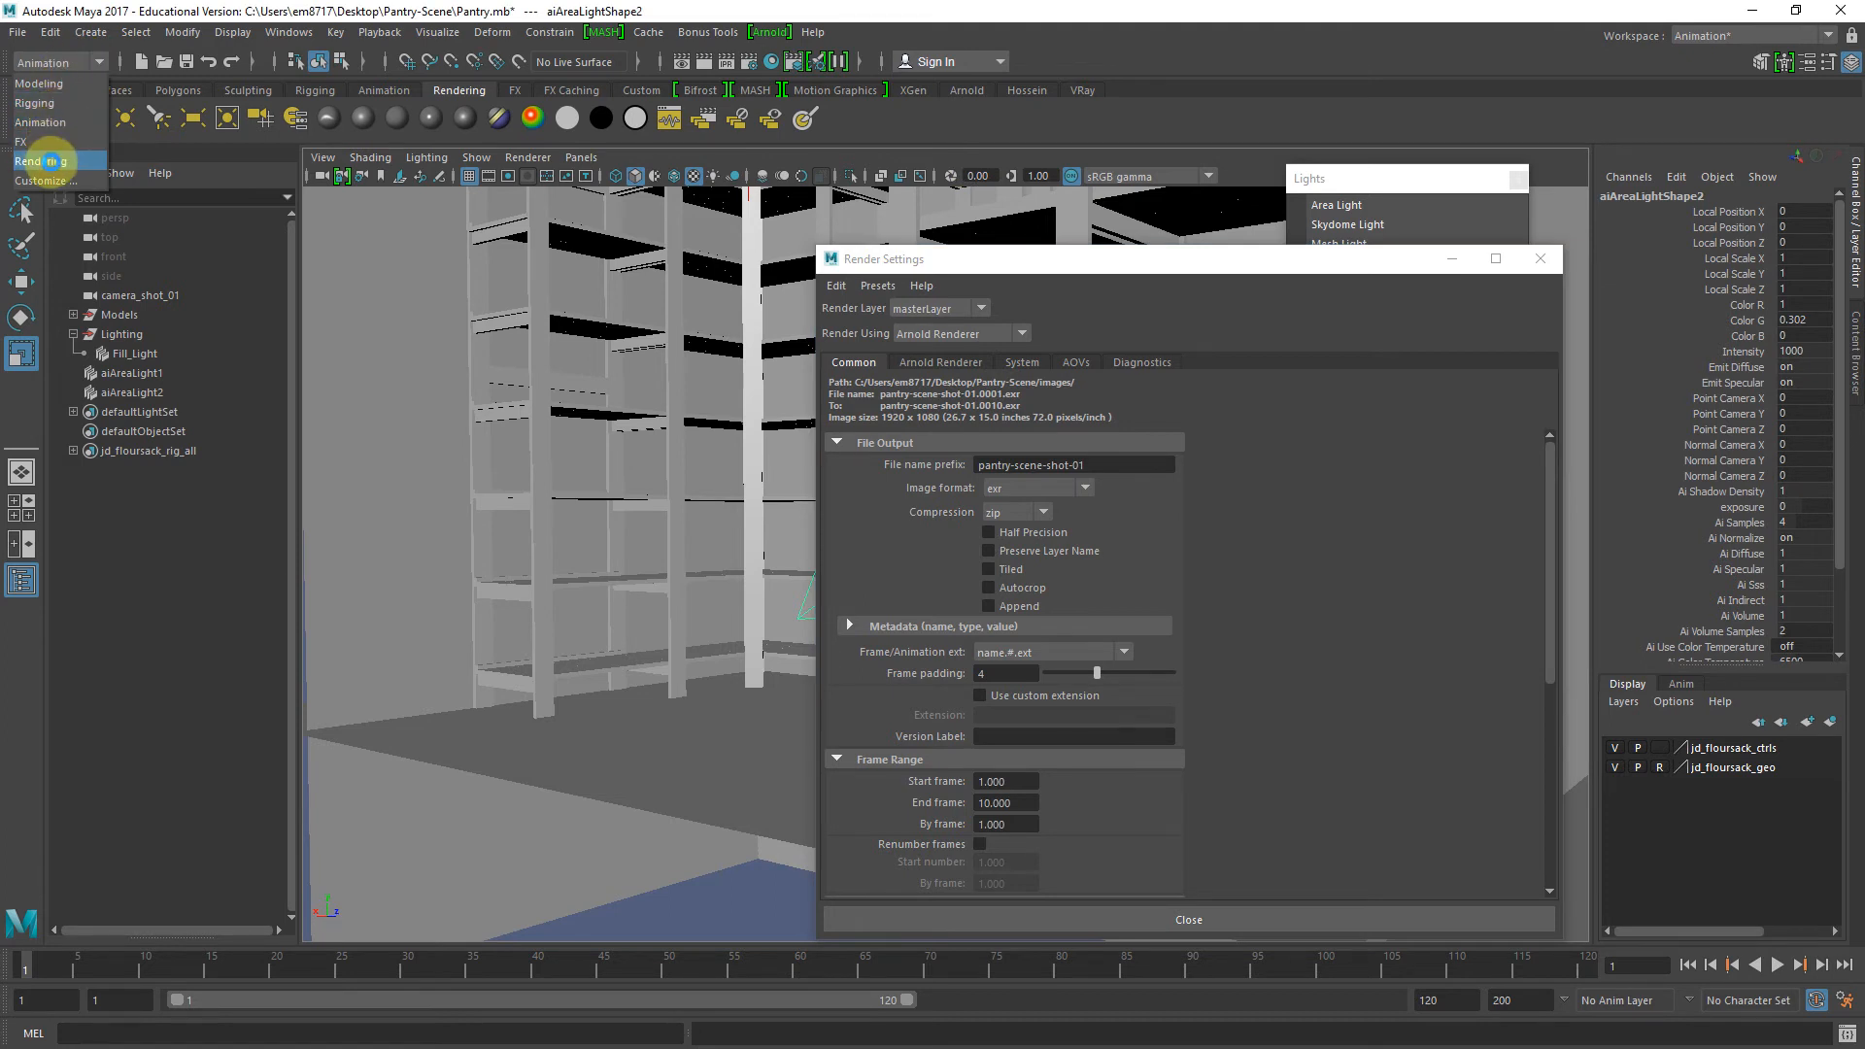
{"action": "left_click", "coordinate": [48, 163]}
{"action": "left_click", "coordinate": [506, 32]}
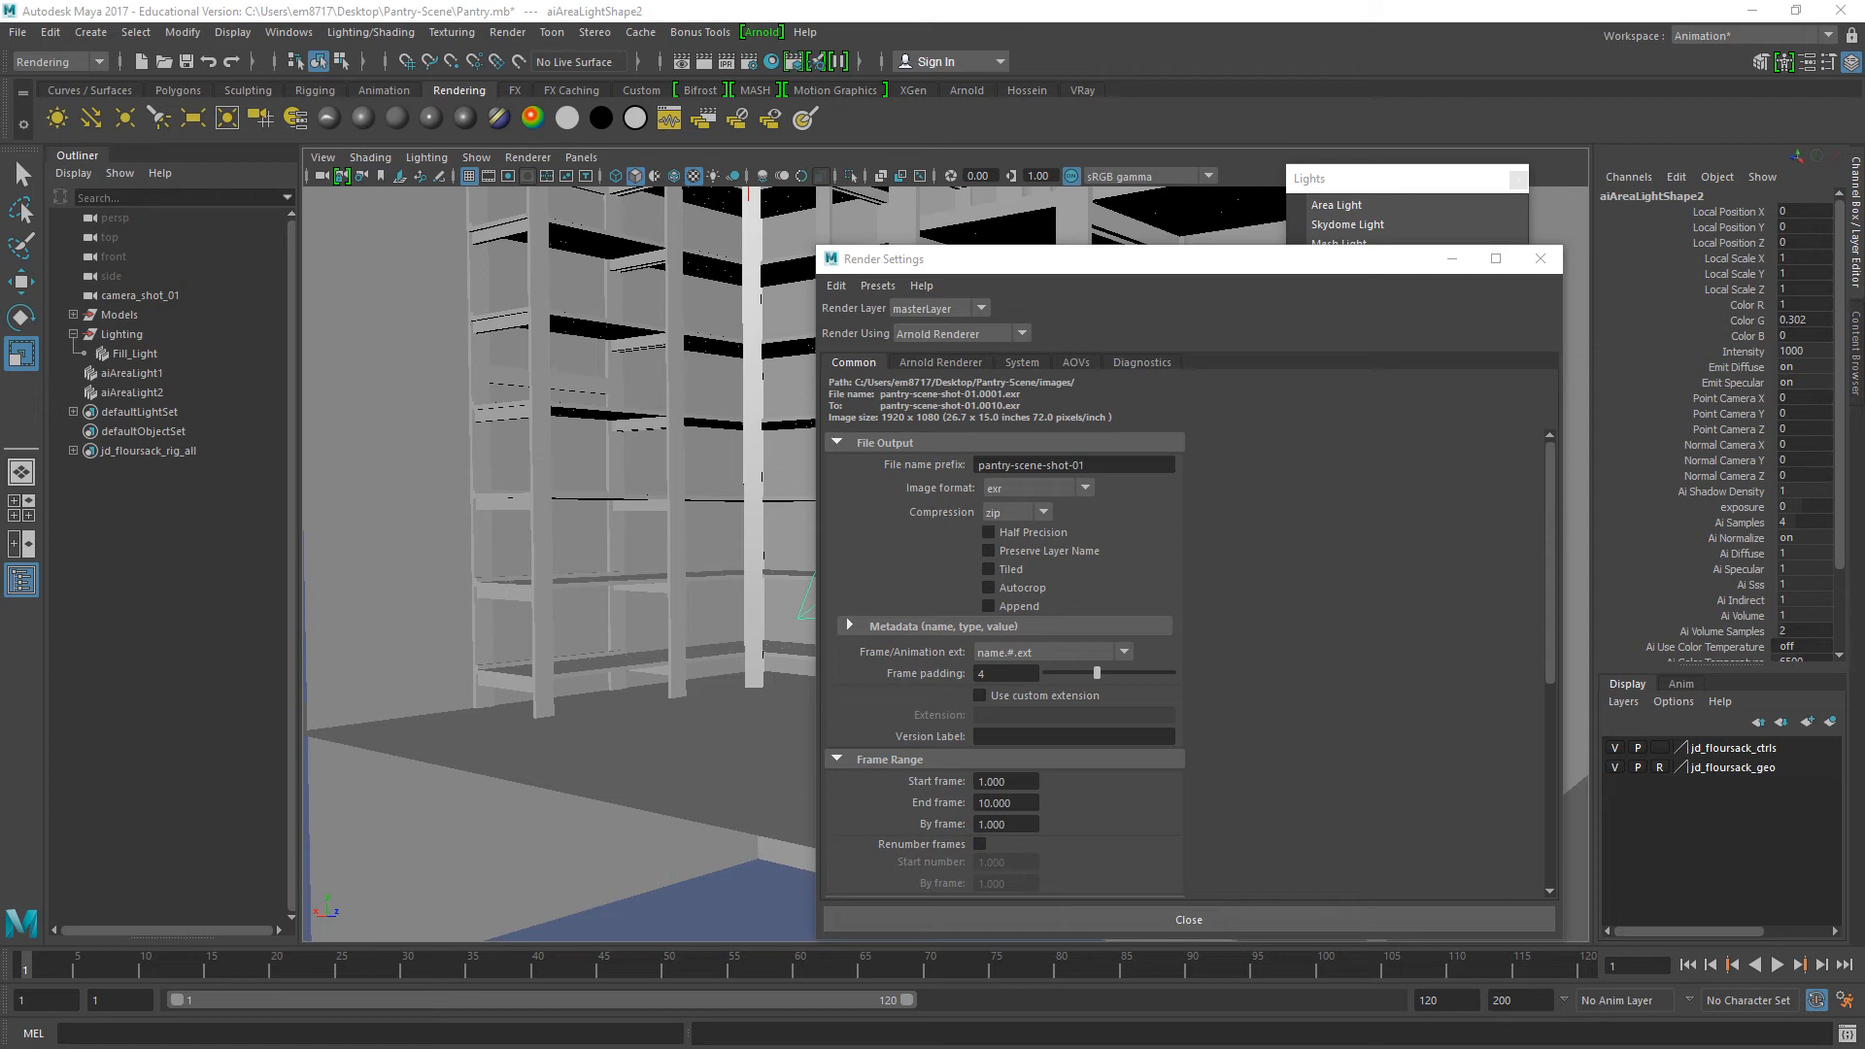
Switch to After Effects, dismiss its Start window, and bring up File Explorer
{"action": "key", "text": "super+e"}
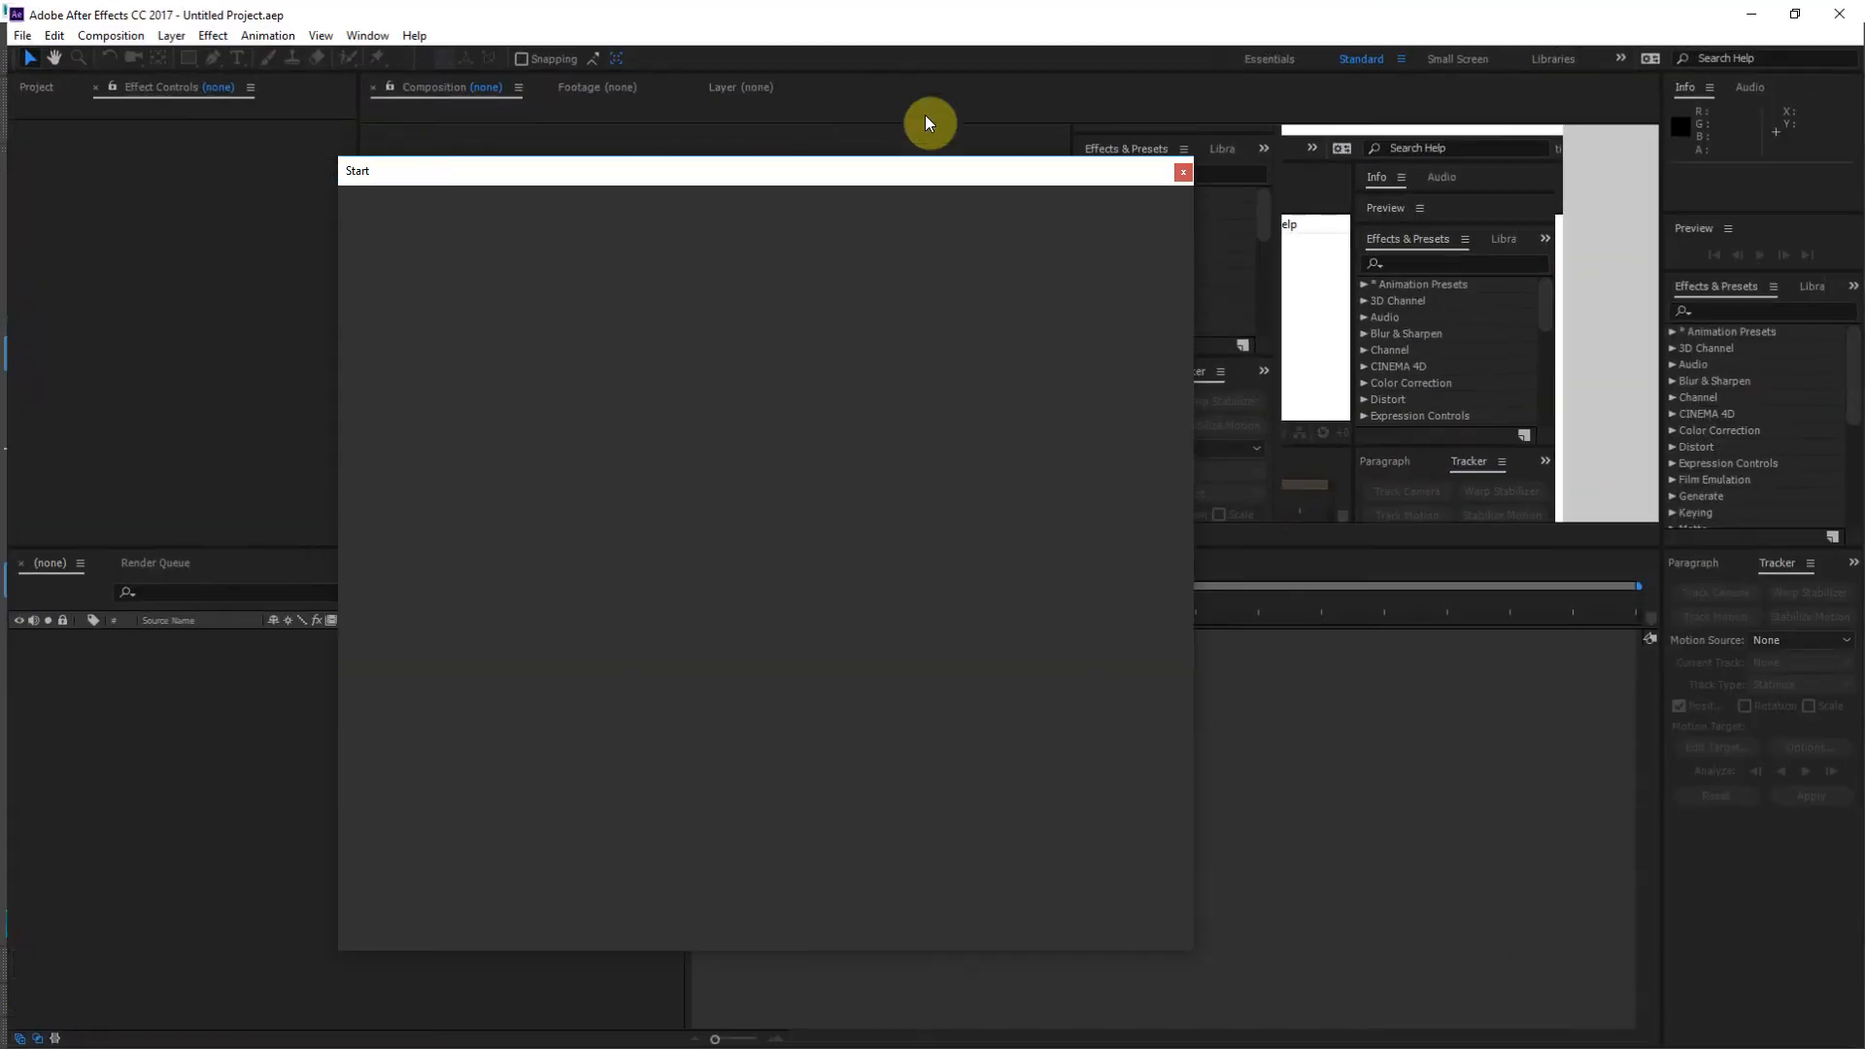
{"action": "left_click", "coordinate": [1182, 172]}
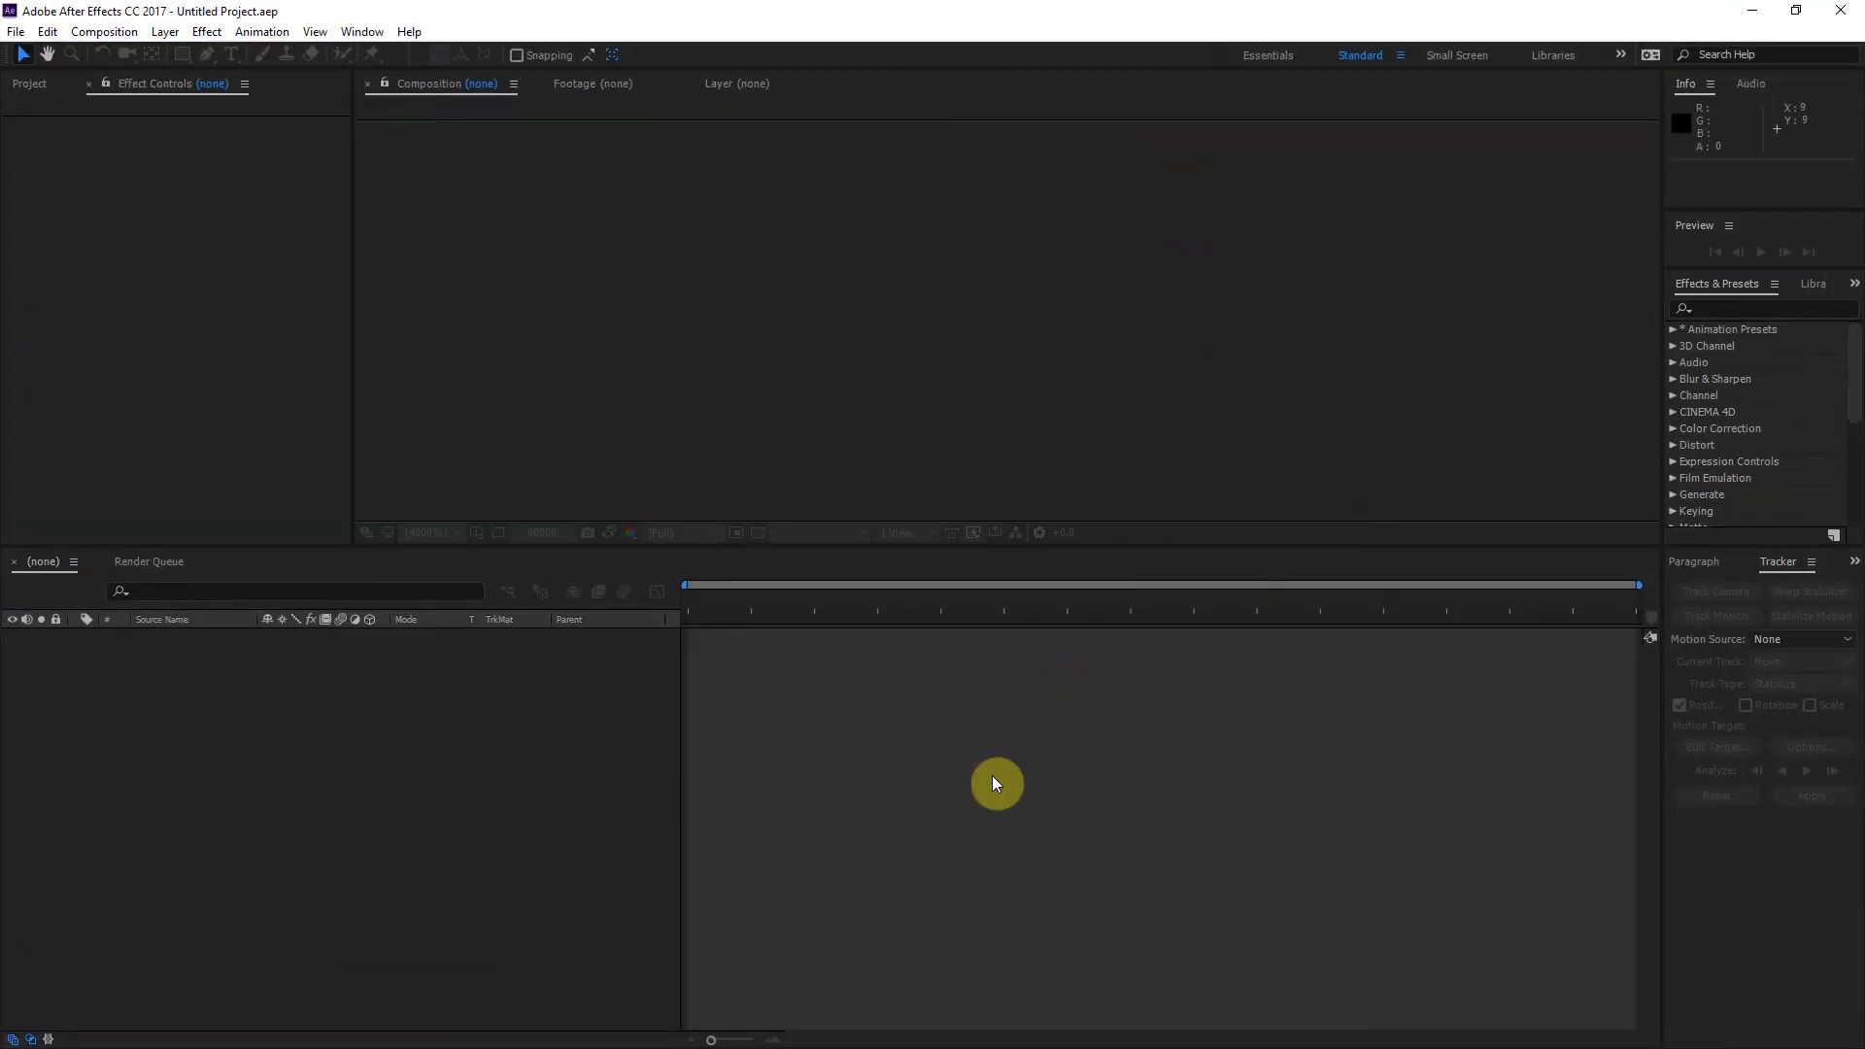
{"action": "key", "text": "alt+Tab"}
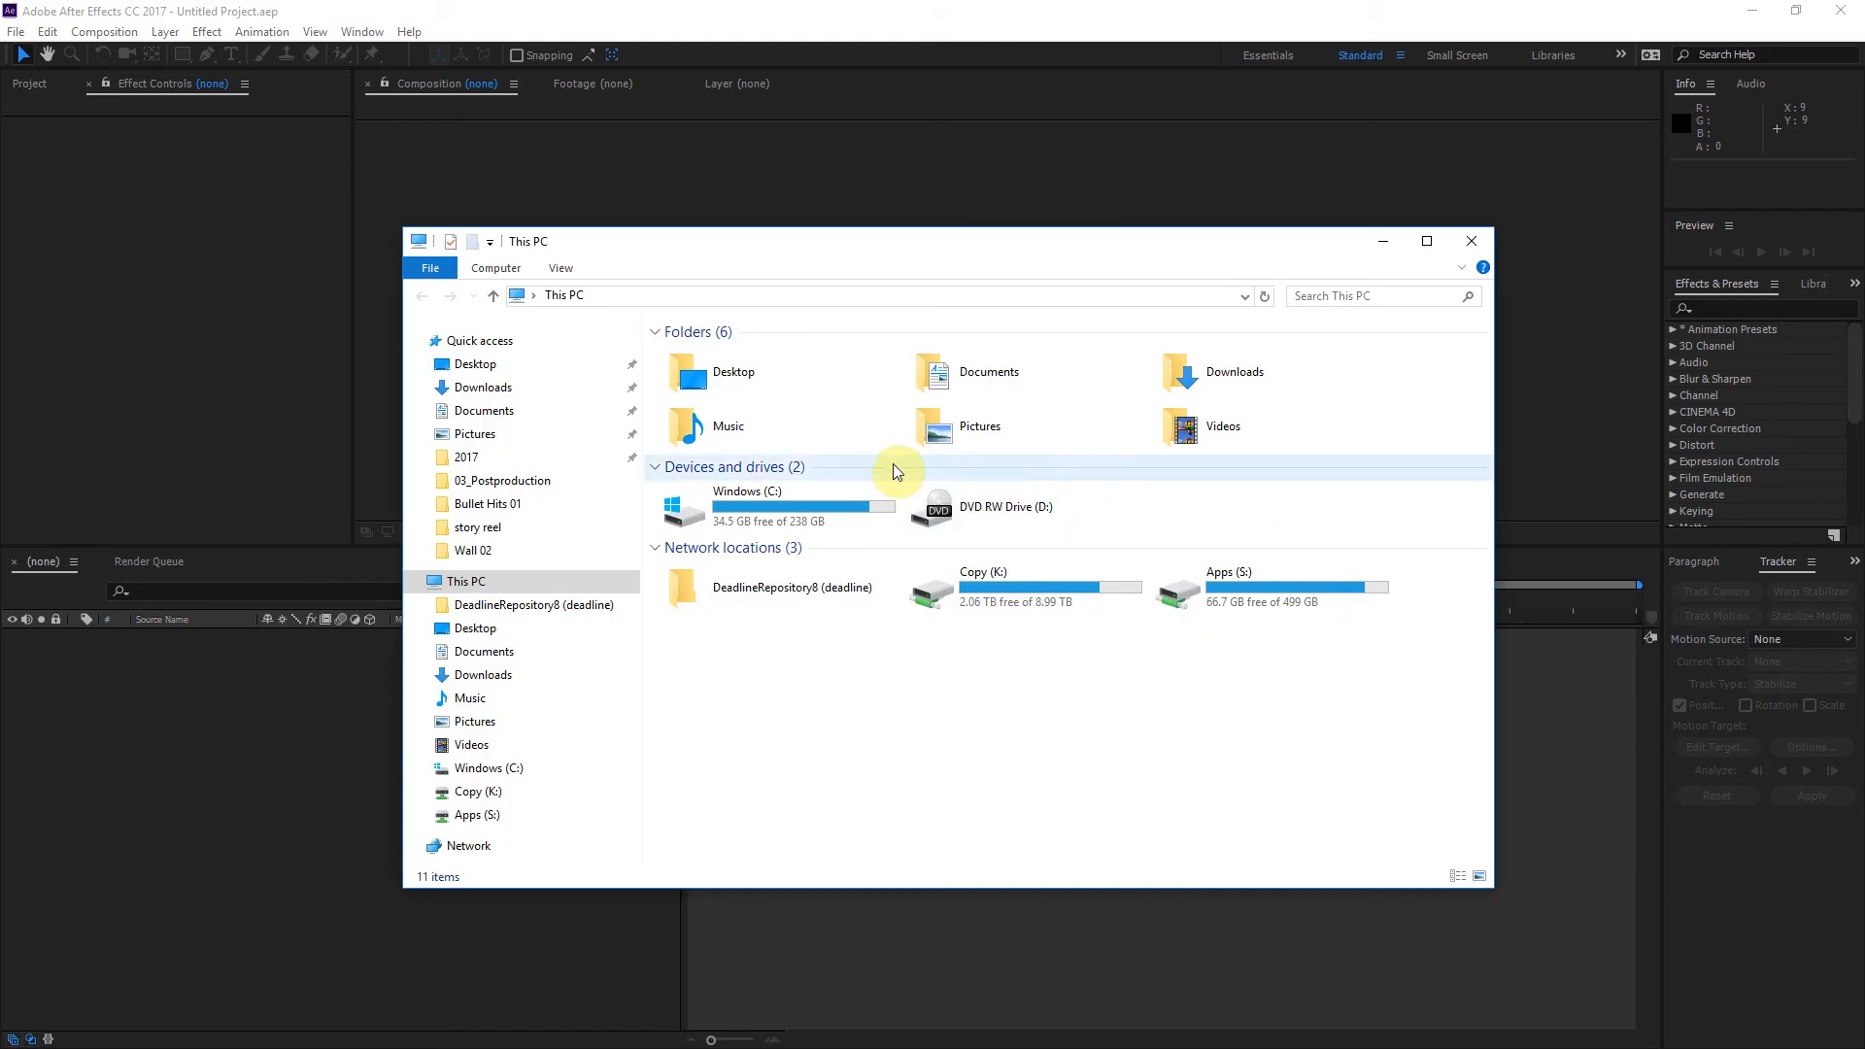
Browse to the Editing&Compositing\Wall 02\Maya_Scene\images folder and select its full path
{"action": "left_click", "coordinate": [541, 526]}
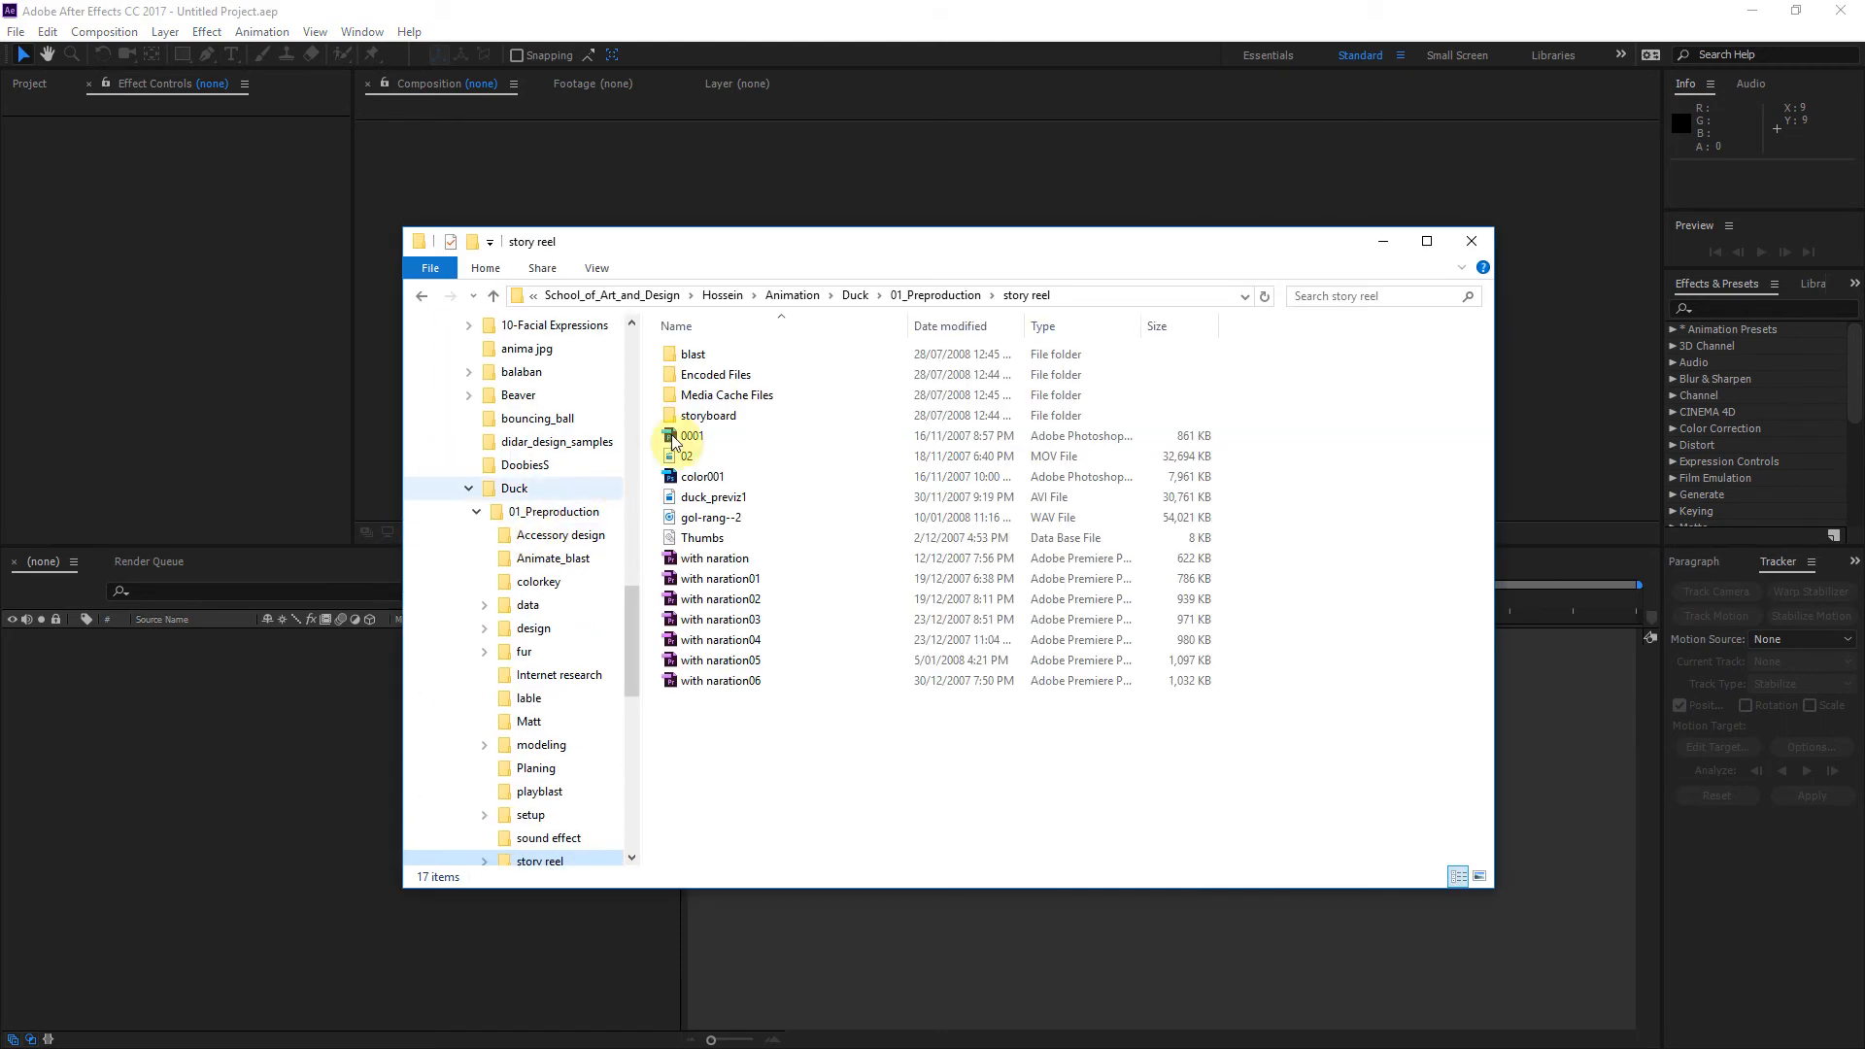
{"action": "left_click", "coordinate": [913, 295]}
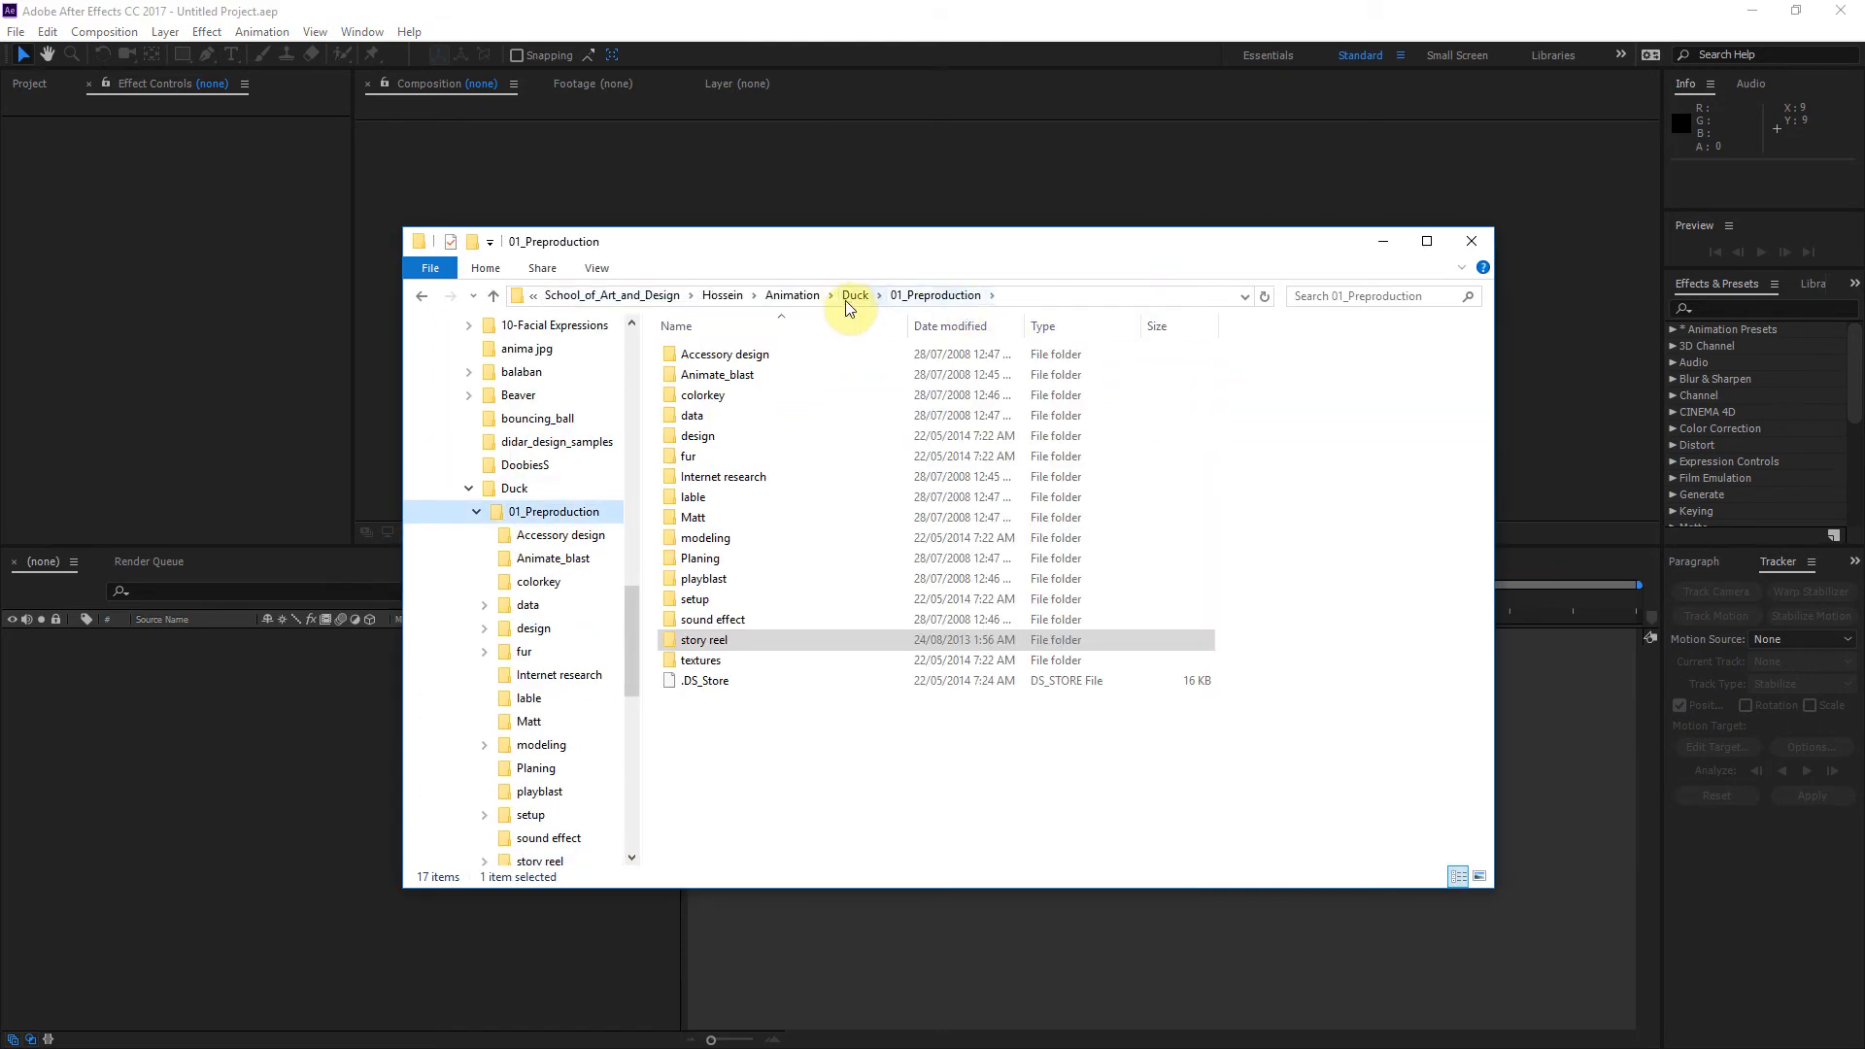
{"action": "left_click", "coordinate": [801, 299]}
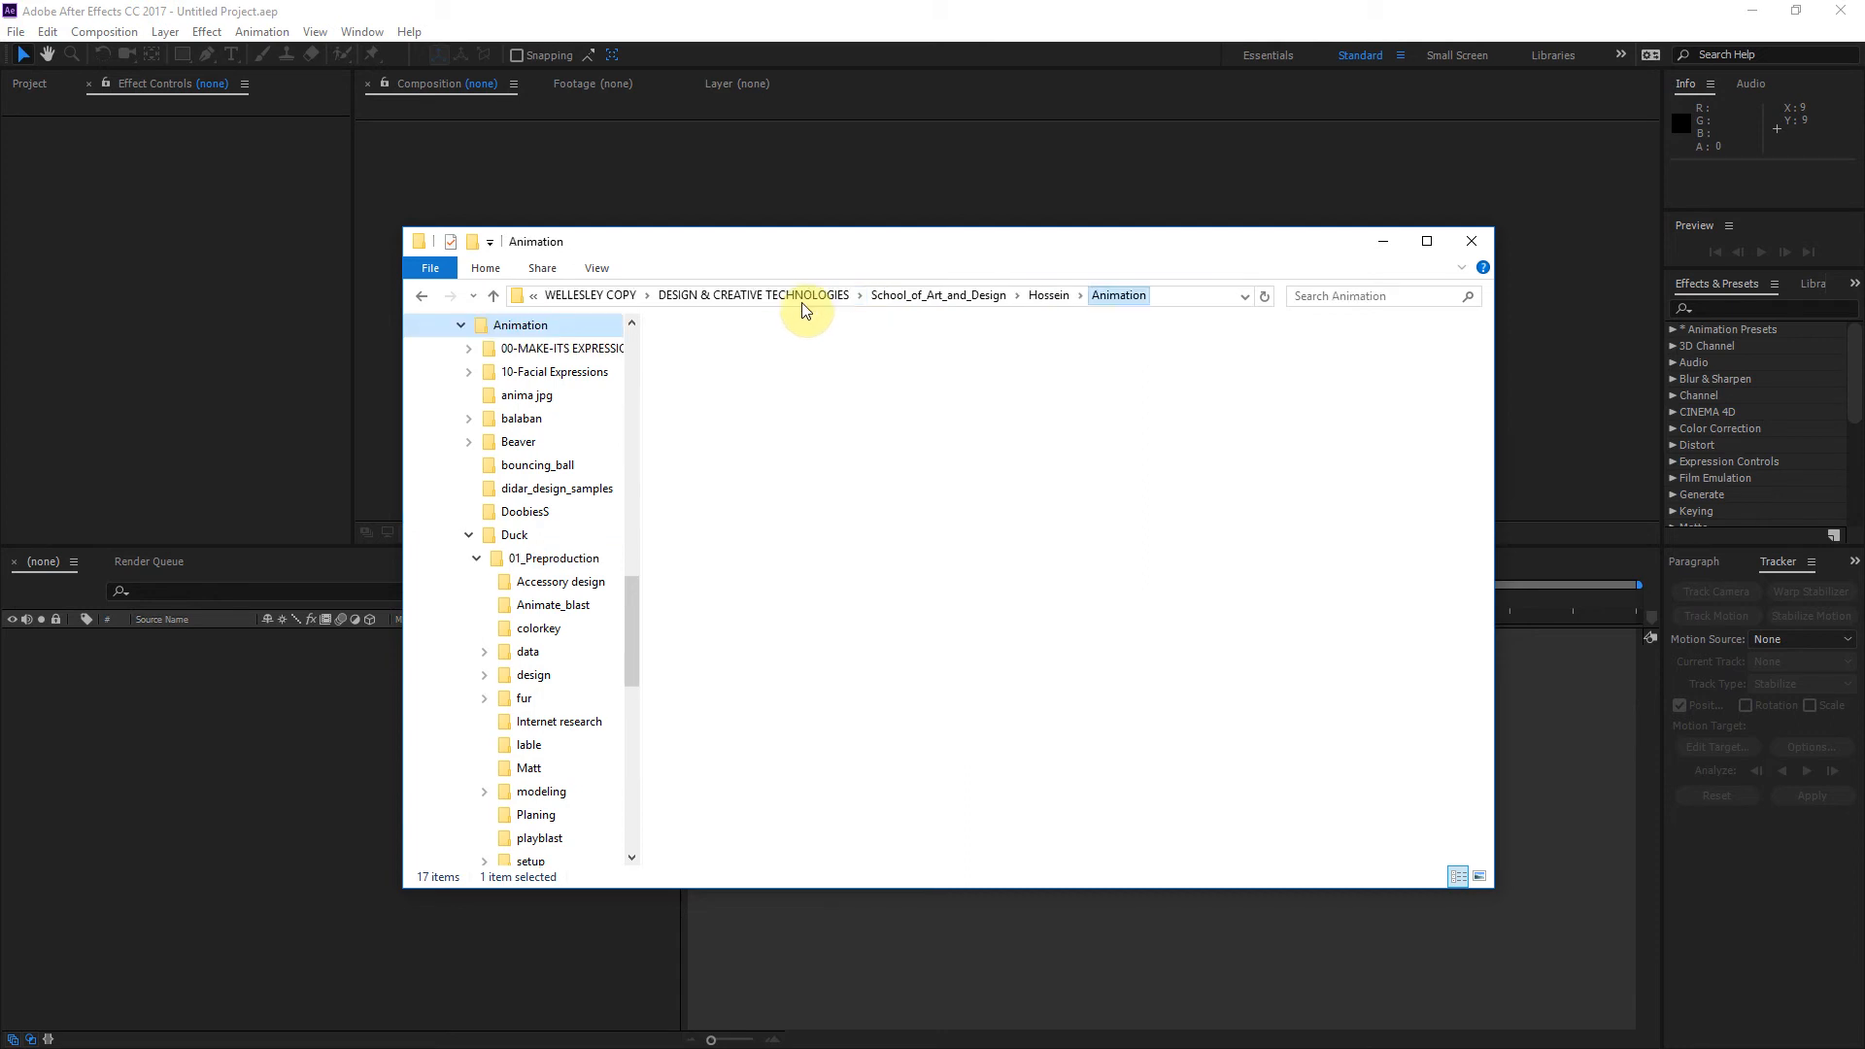
{"action": "left_click", "coordinate": [1048, 296]}
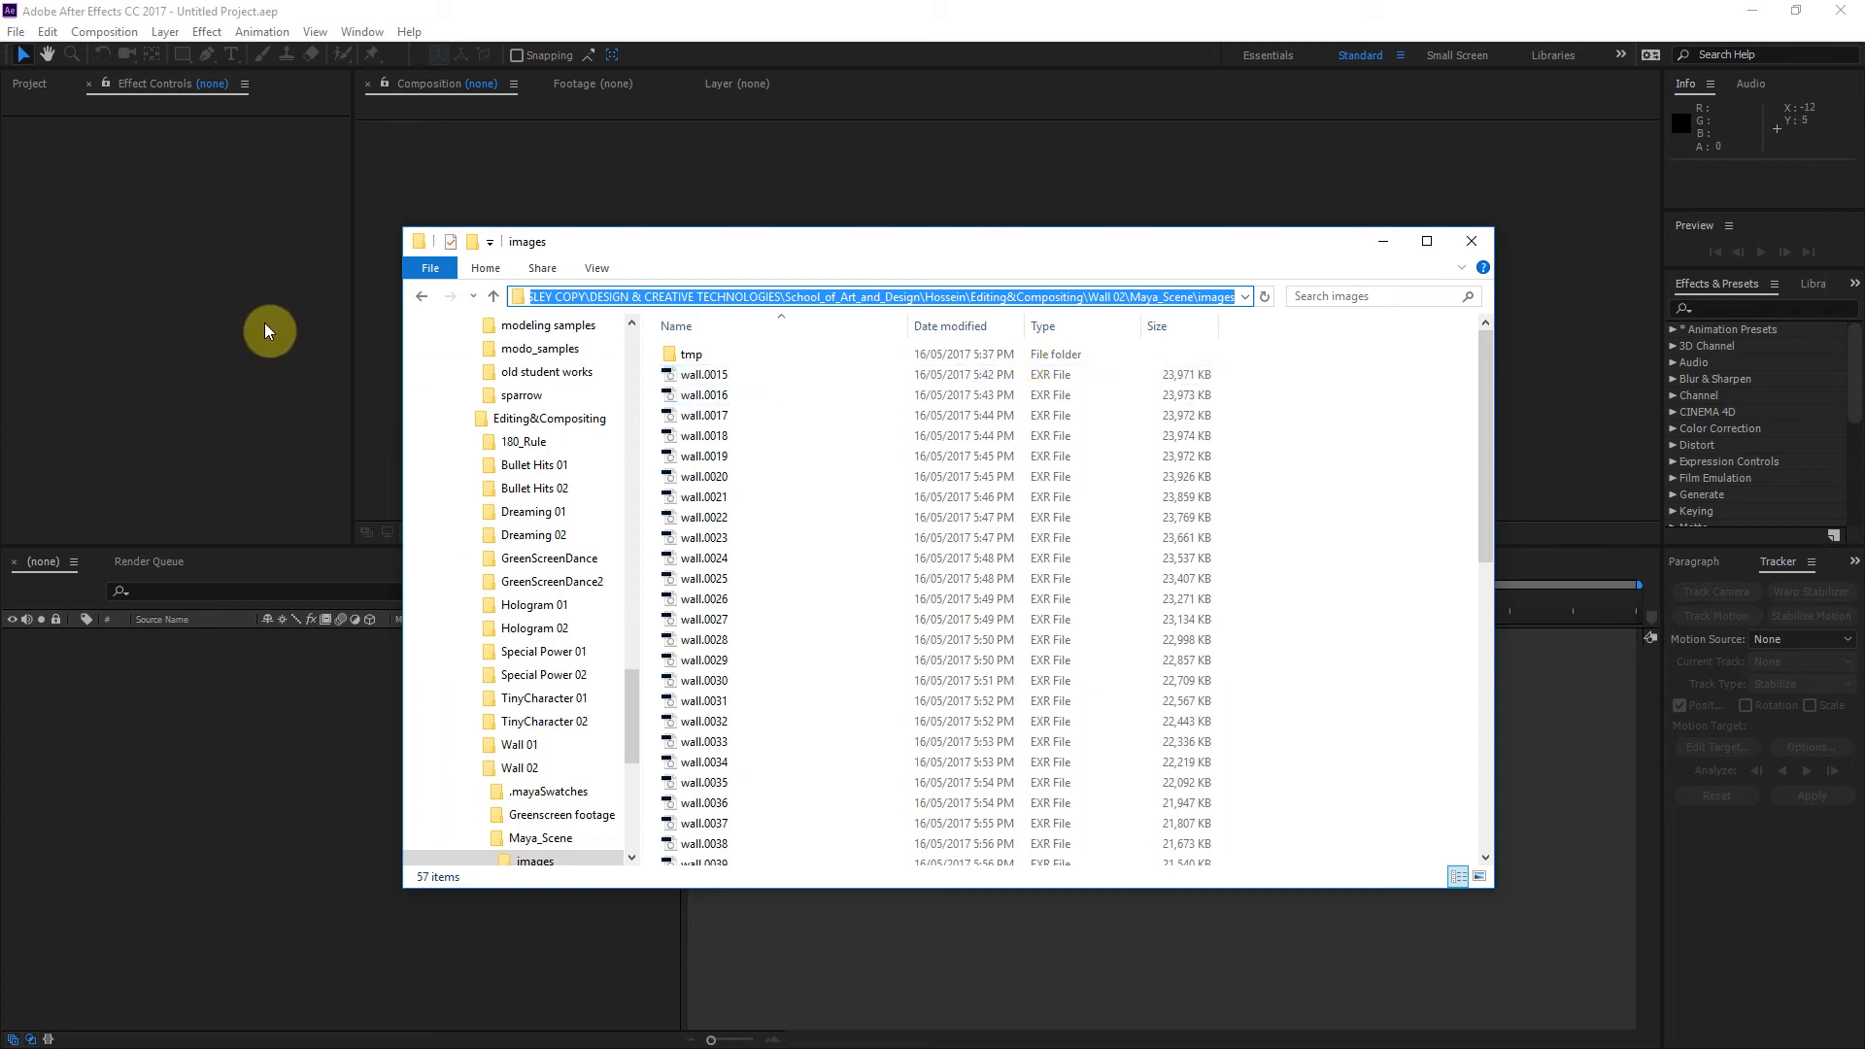
Import wall.0015 from the Maya_Scene images folder into After Effects as footage, using the OpenEXR Sequence option
{"action": "left_click", "coordinate": [141, 248]}
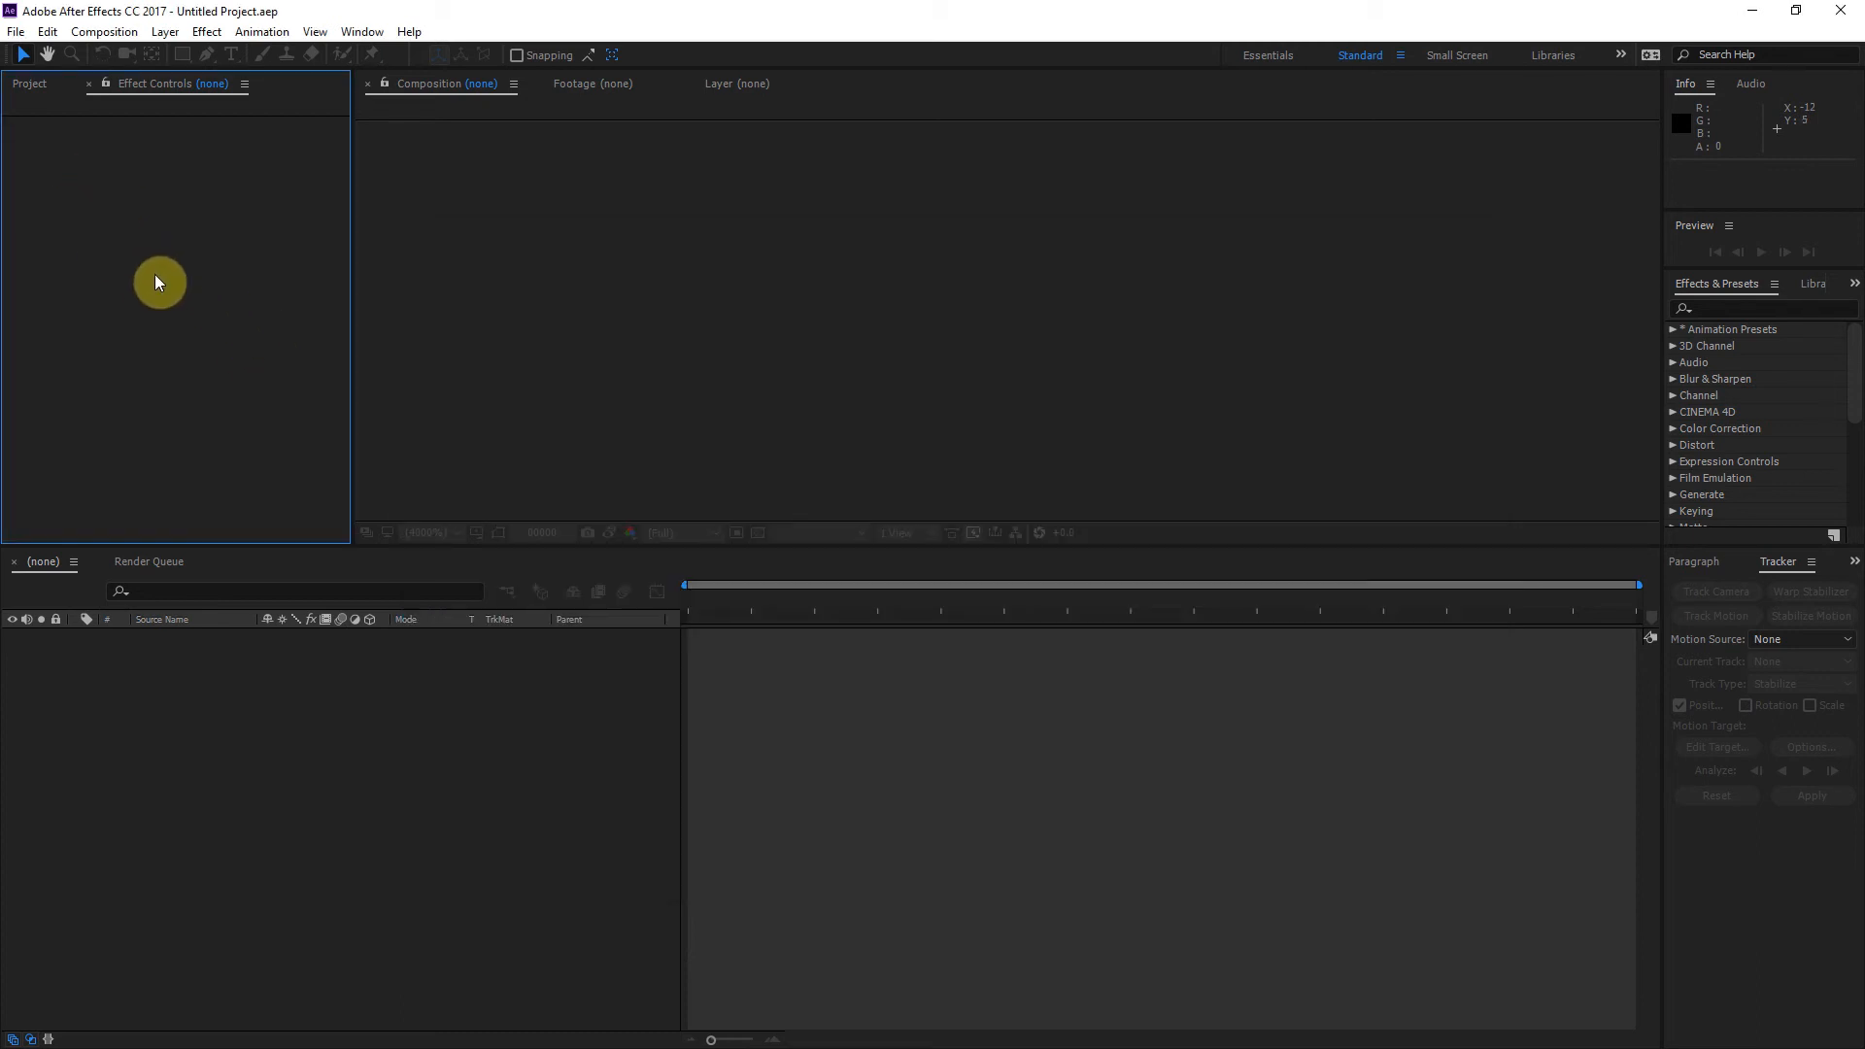
{"action": "left_click", "coordinate": [15, 31]}
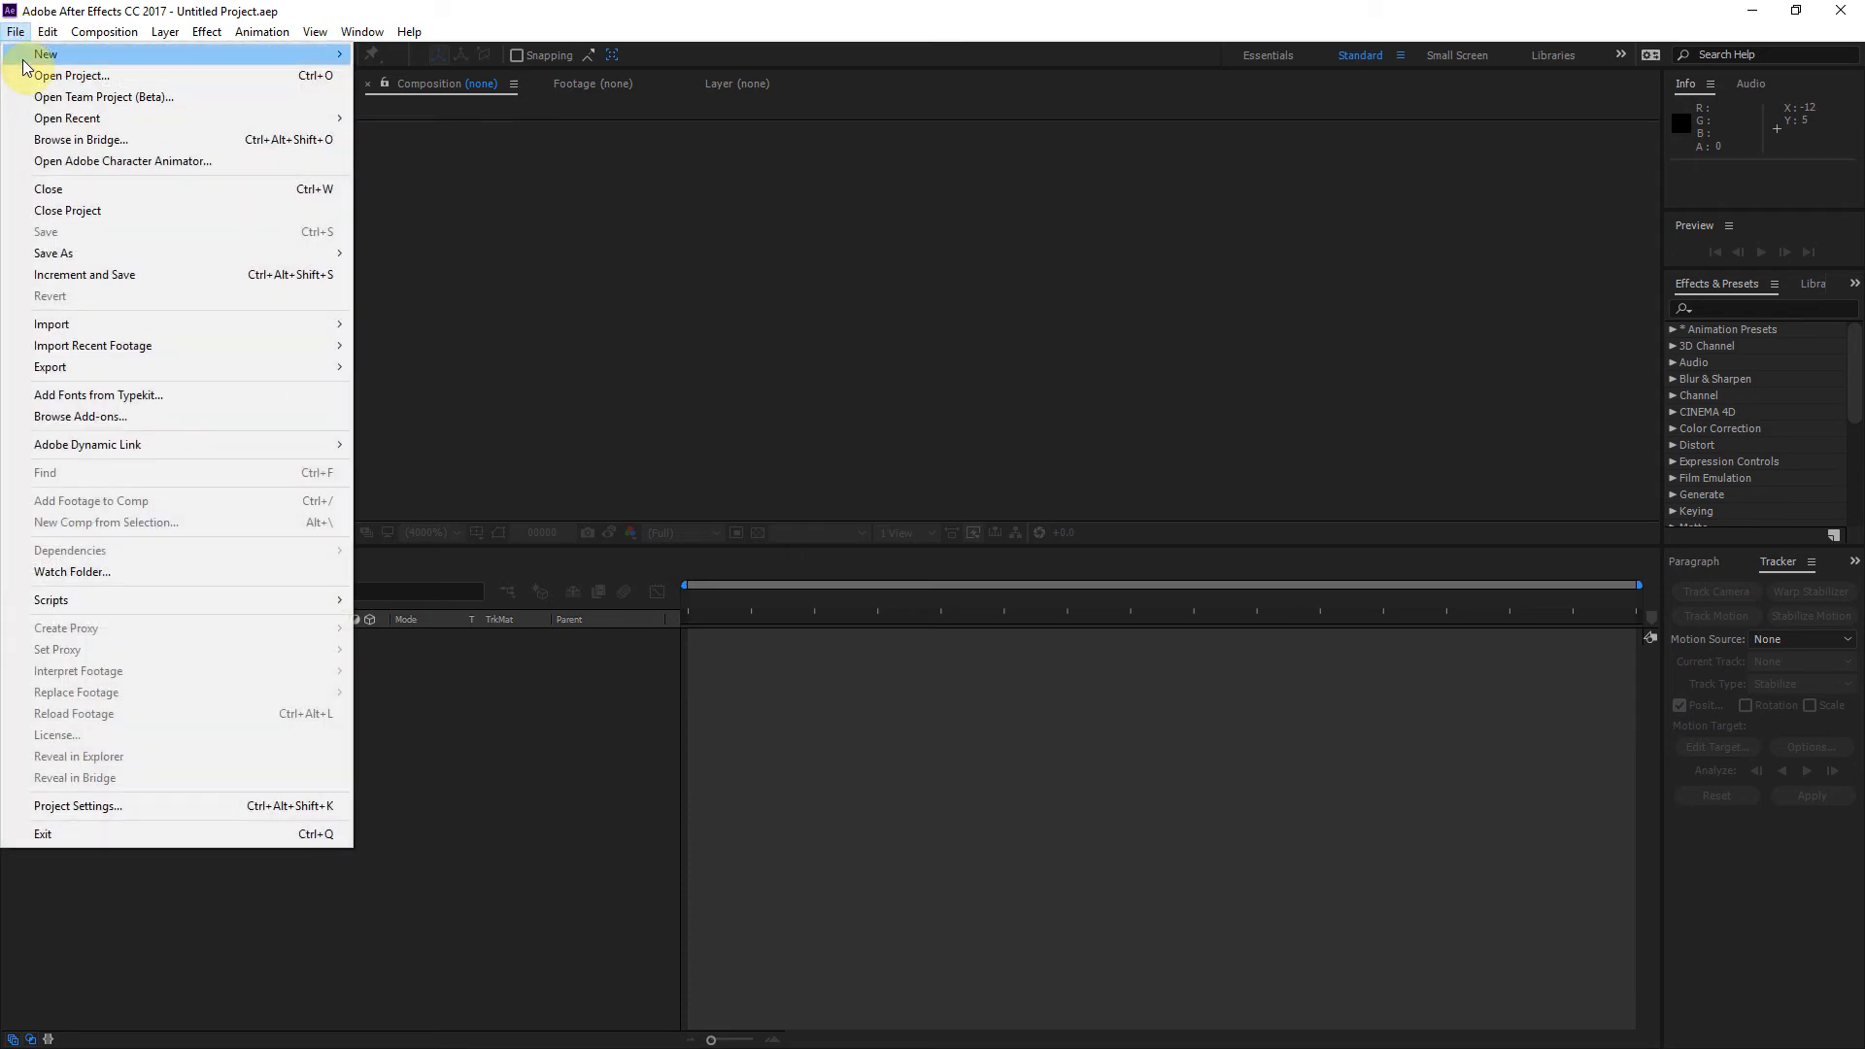
{"action": "mouse_move", "coordinate": [68, 325]}
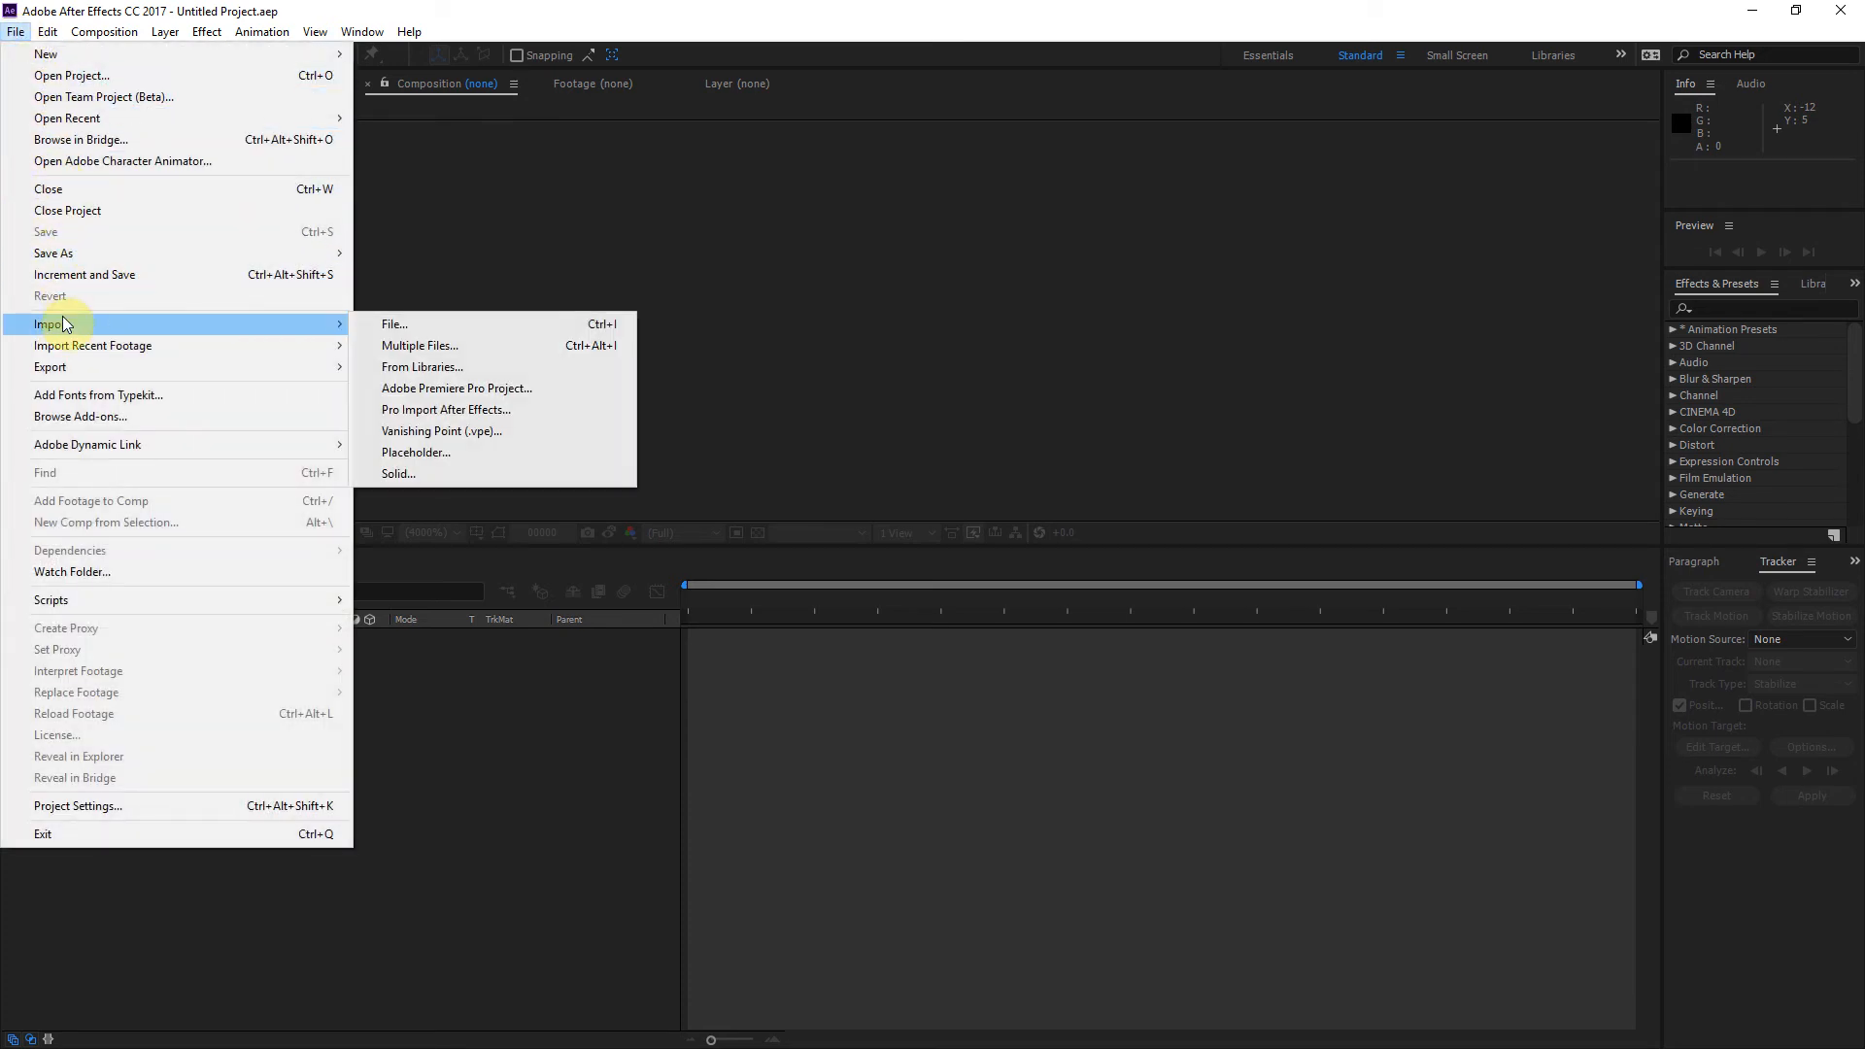
{"action": "left_click", "coordinate": [489, 326]}
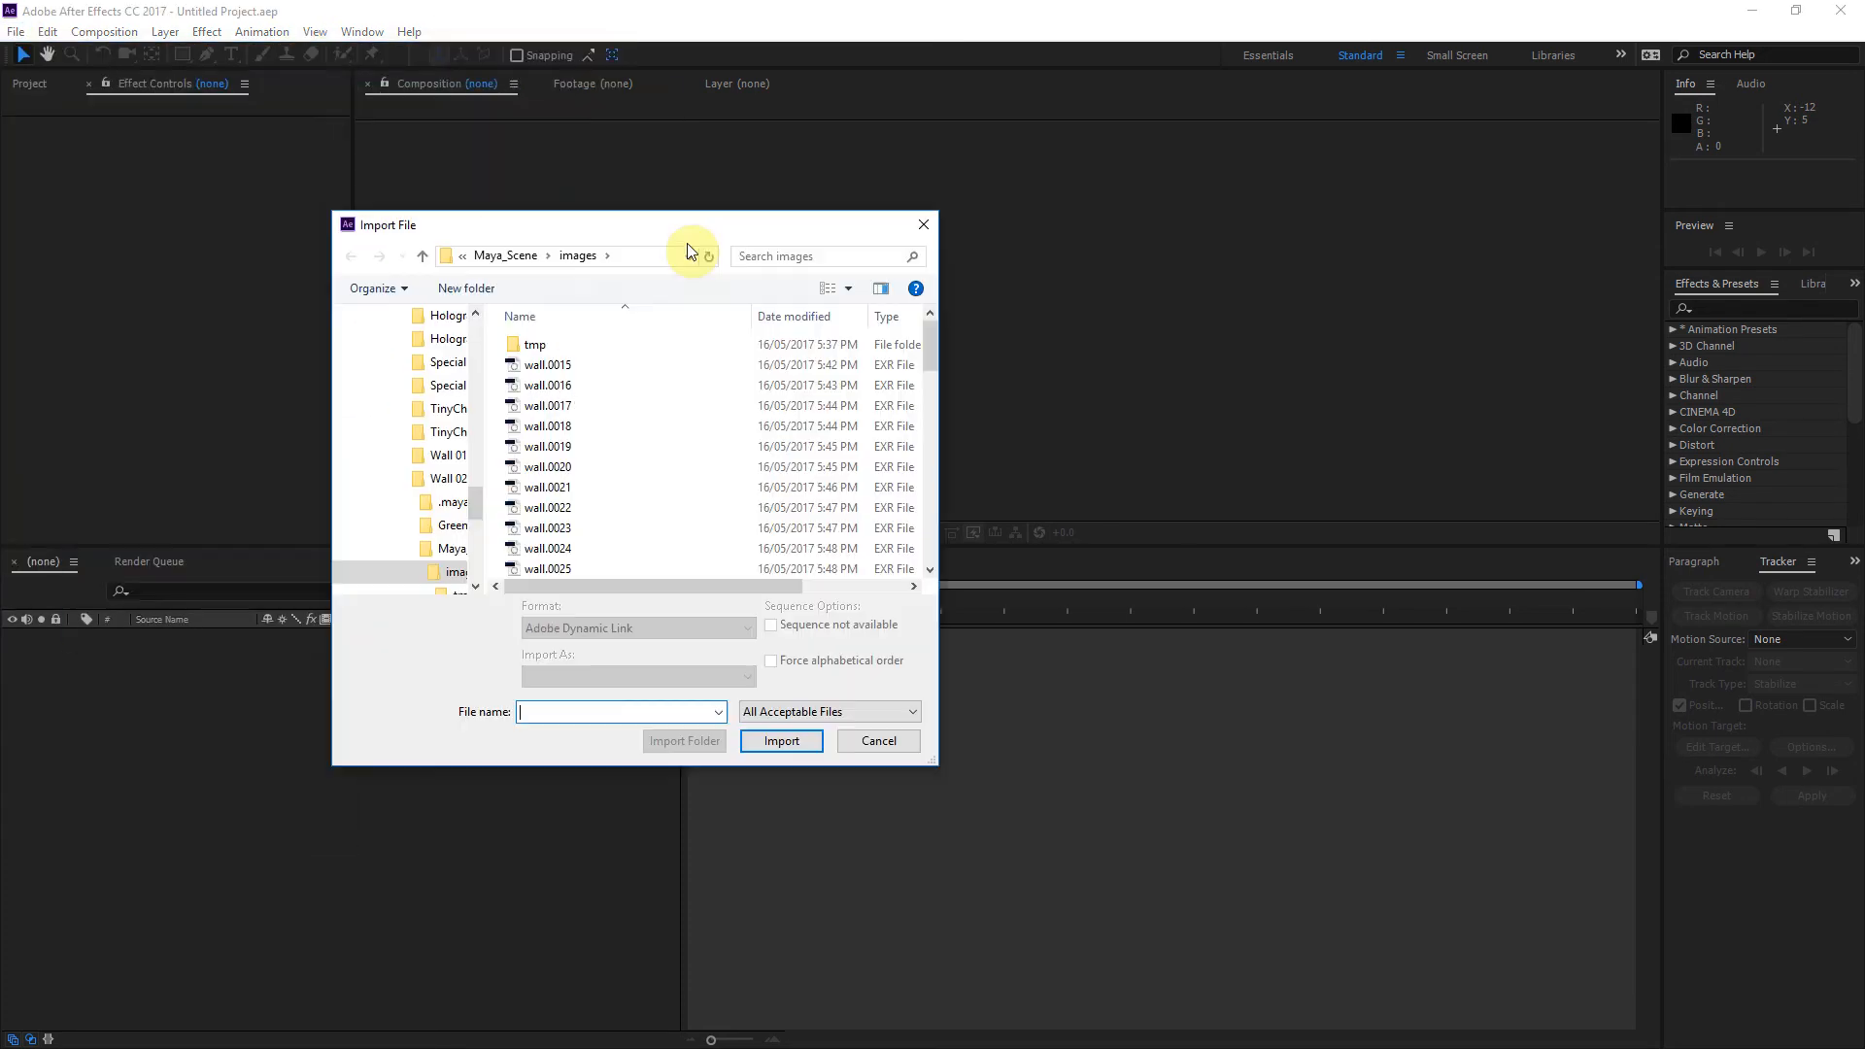
{"action": "left_click", "coordinate": [706, 397]}
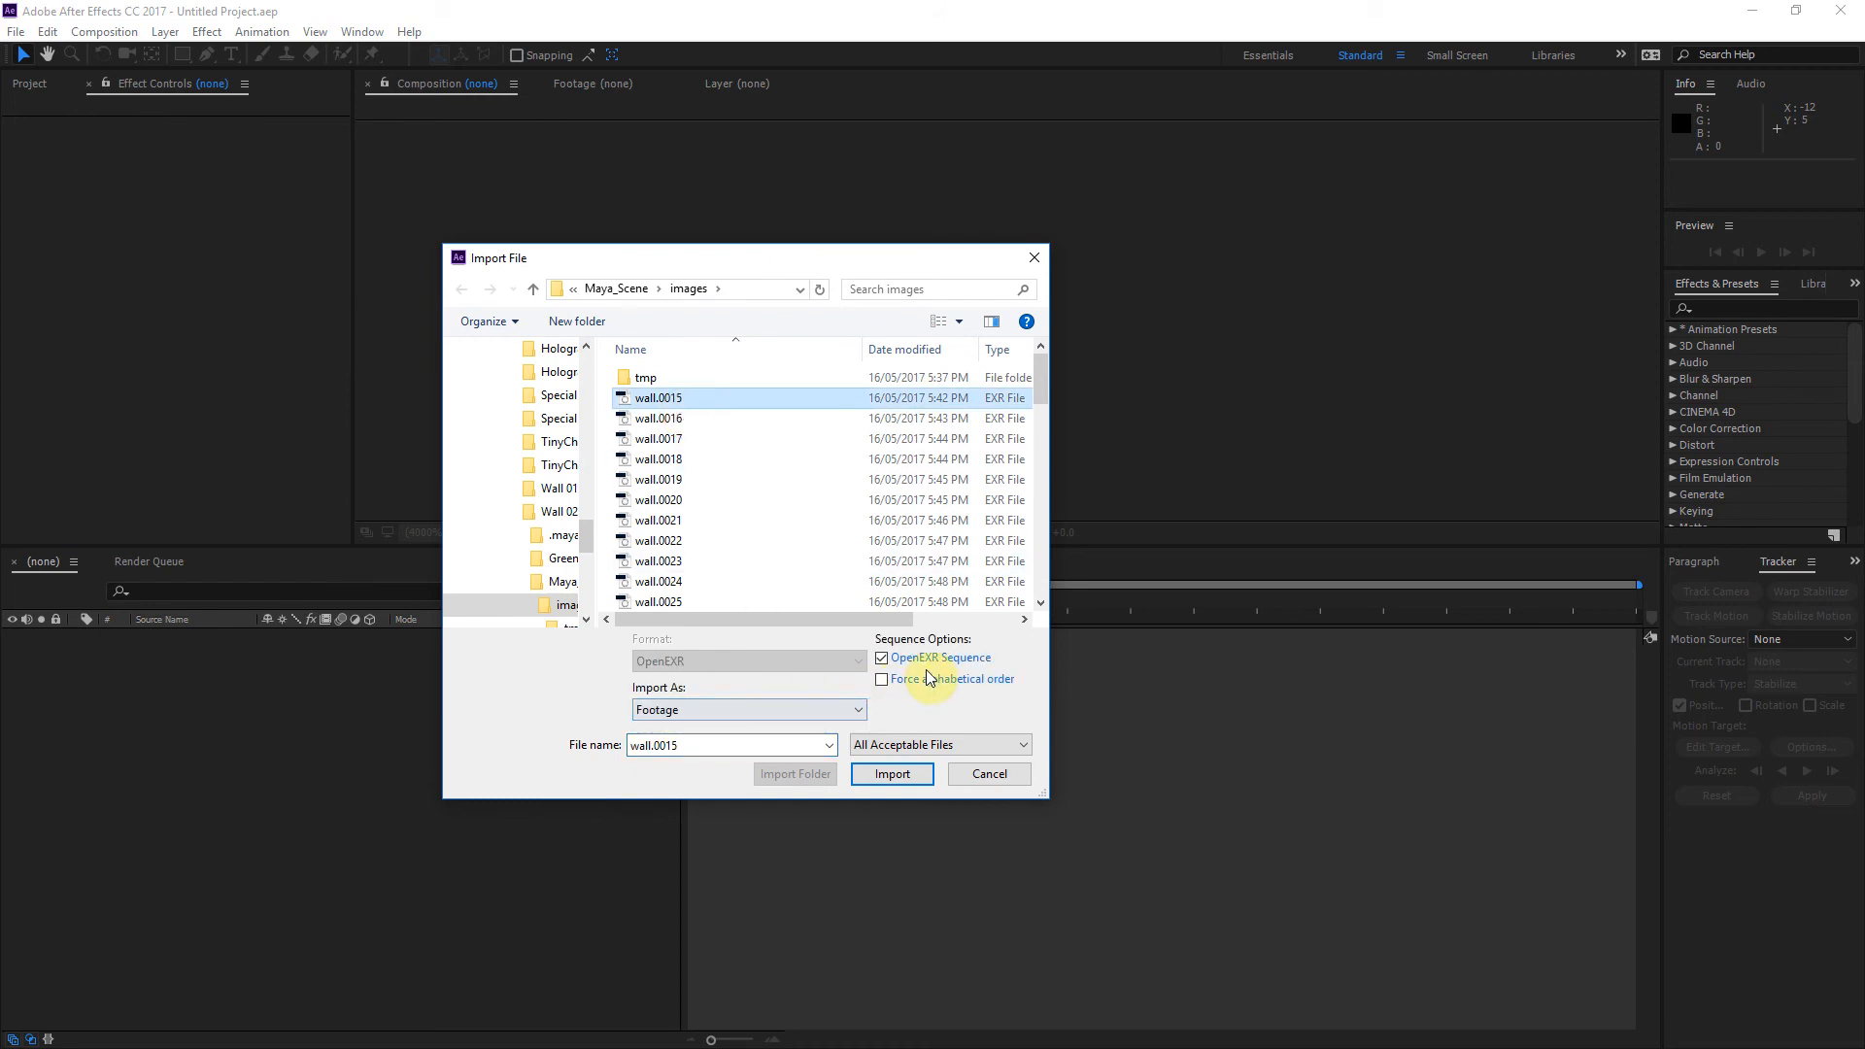
{"action": "left_click_drag", "start_coordinate": [1046, 779], "coordinate": [1391, 882]}
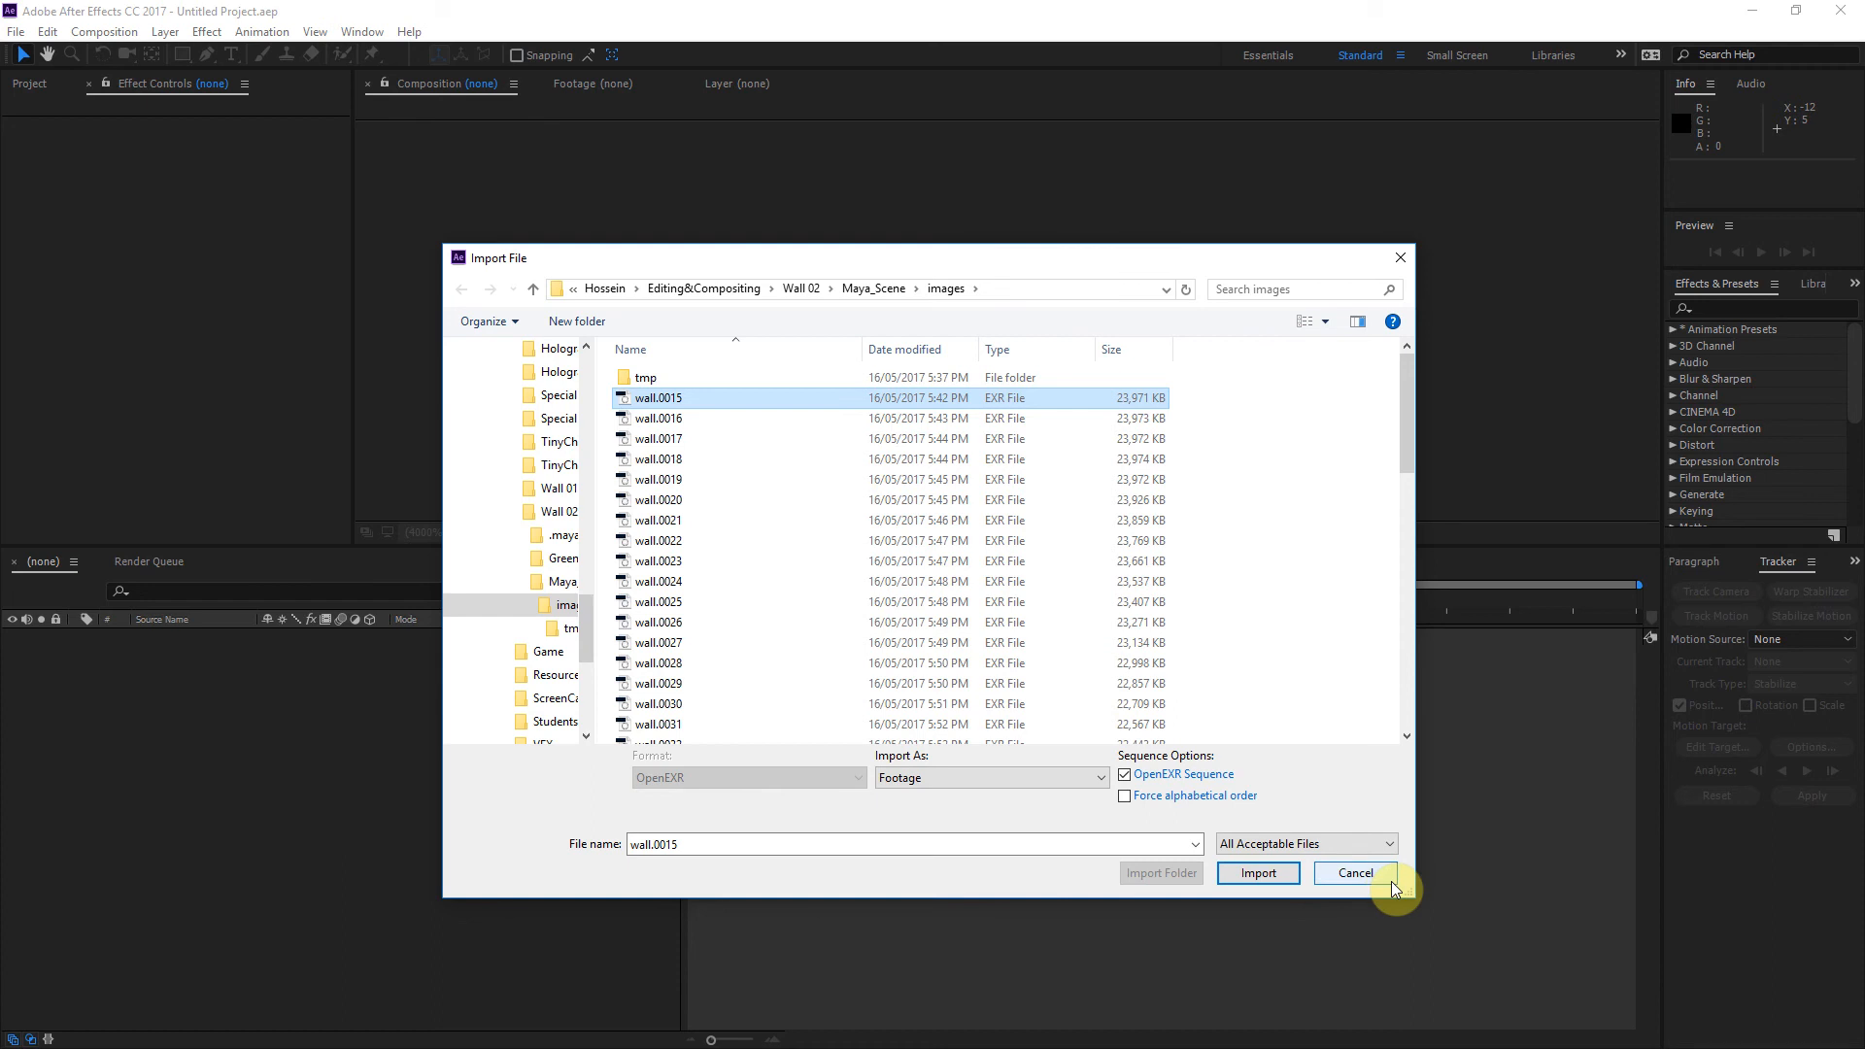
{"action": "left_click", "coordinate": [1256, 875]}
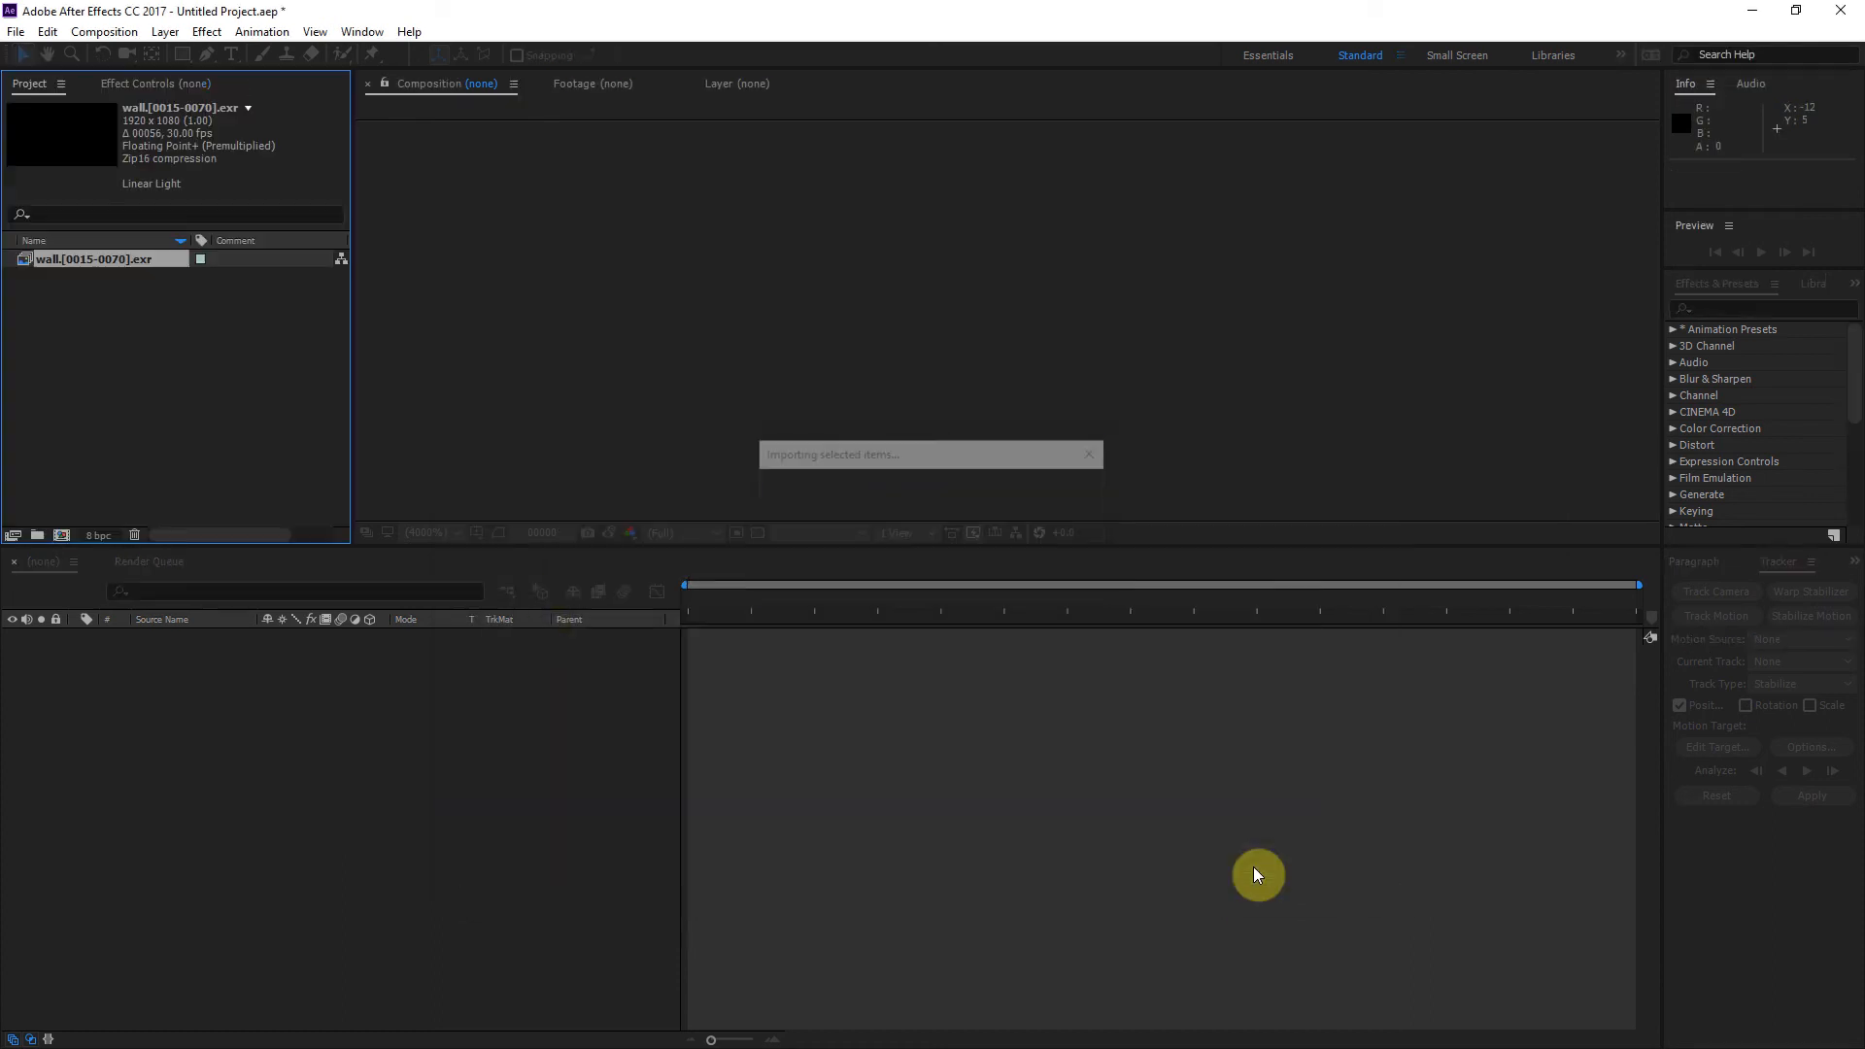
Open the imported wall sequence in the footage viewer and scrub through its frames to examine the wall breaking
{"action": "double_click", "coordinate": [29, 260]}
{"action": "left_click", "coordinate": [494, 489]}
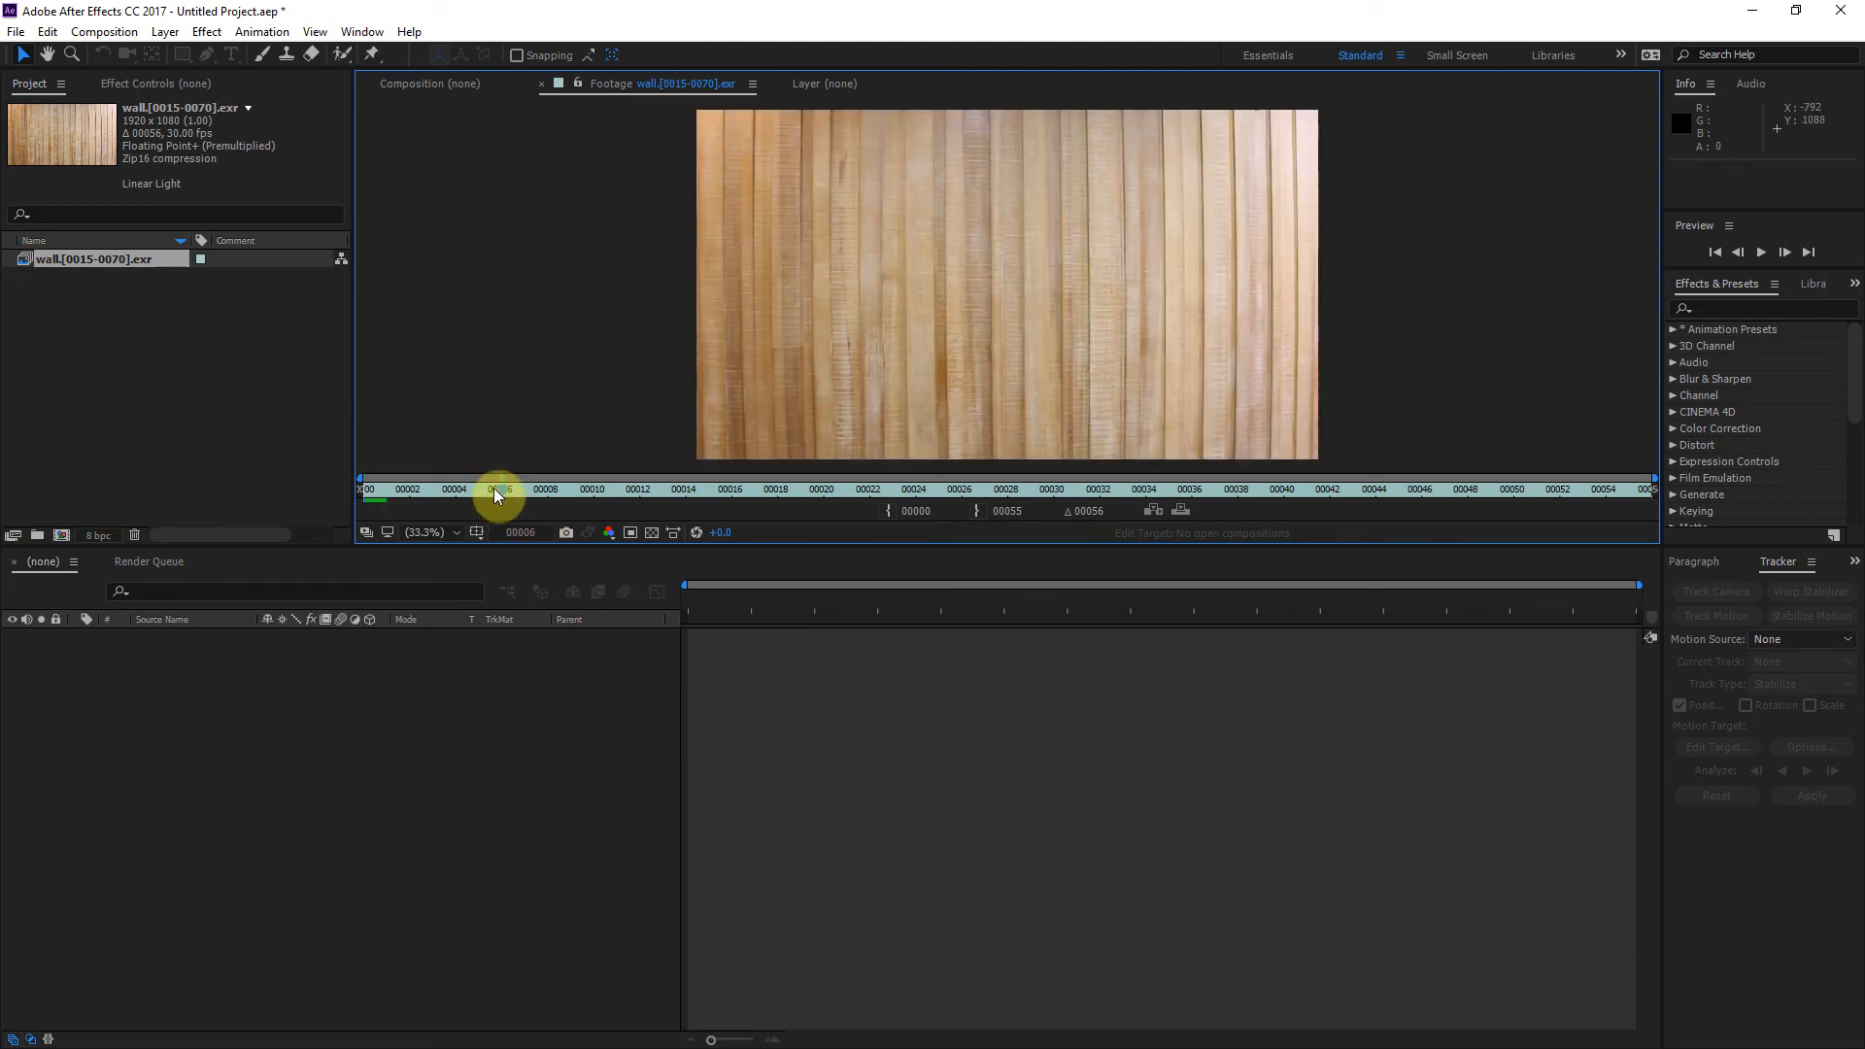
{"action": "left_click_drag", "start_coordinate": [1373, 499], "coordinate": [309, 415]}
{"action": "left_click", "coordinate": [24, 259]}
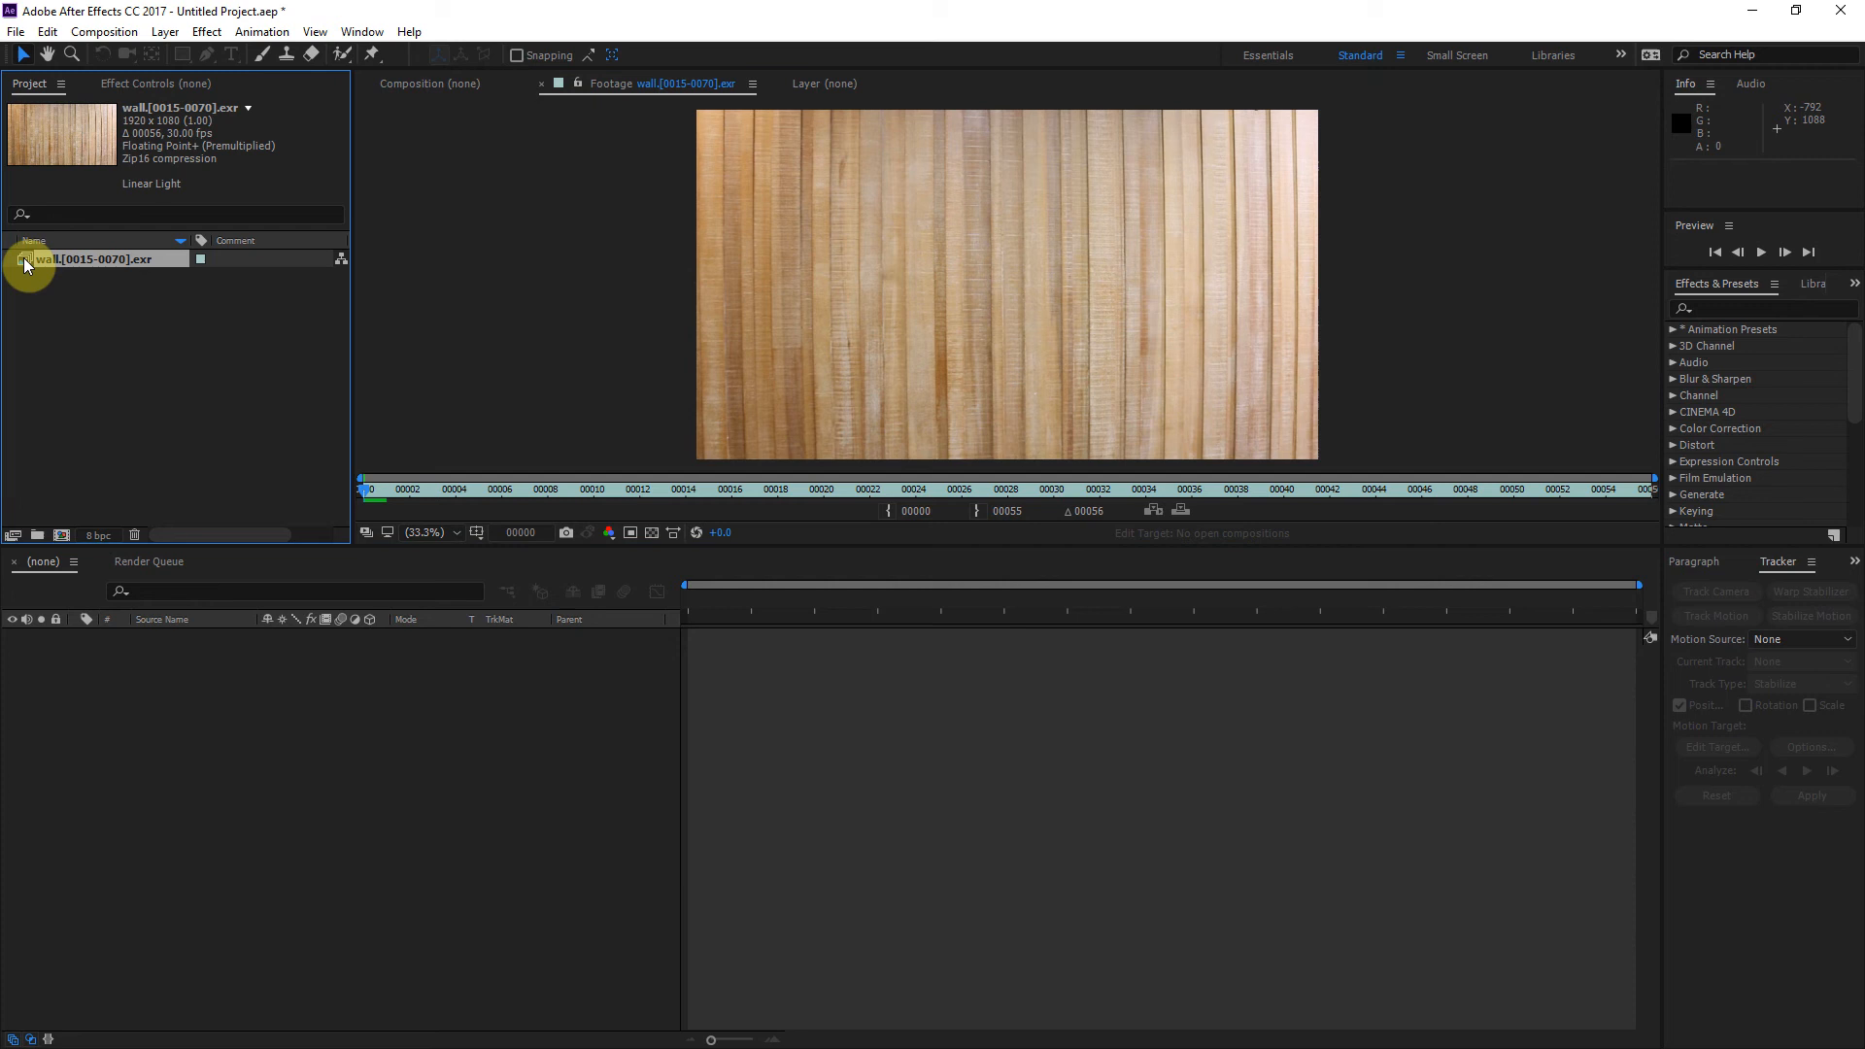
{"action": "left_click_drag", "start_coordinate": [787, 491], "coordinate": [911, 467]}
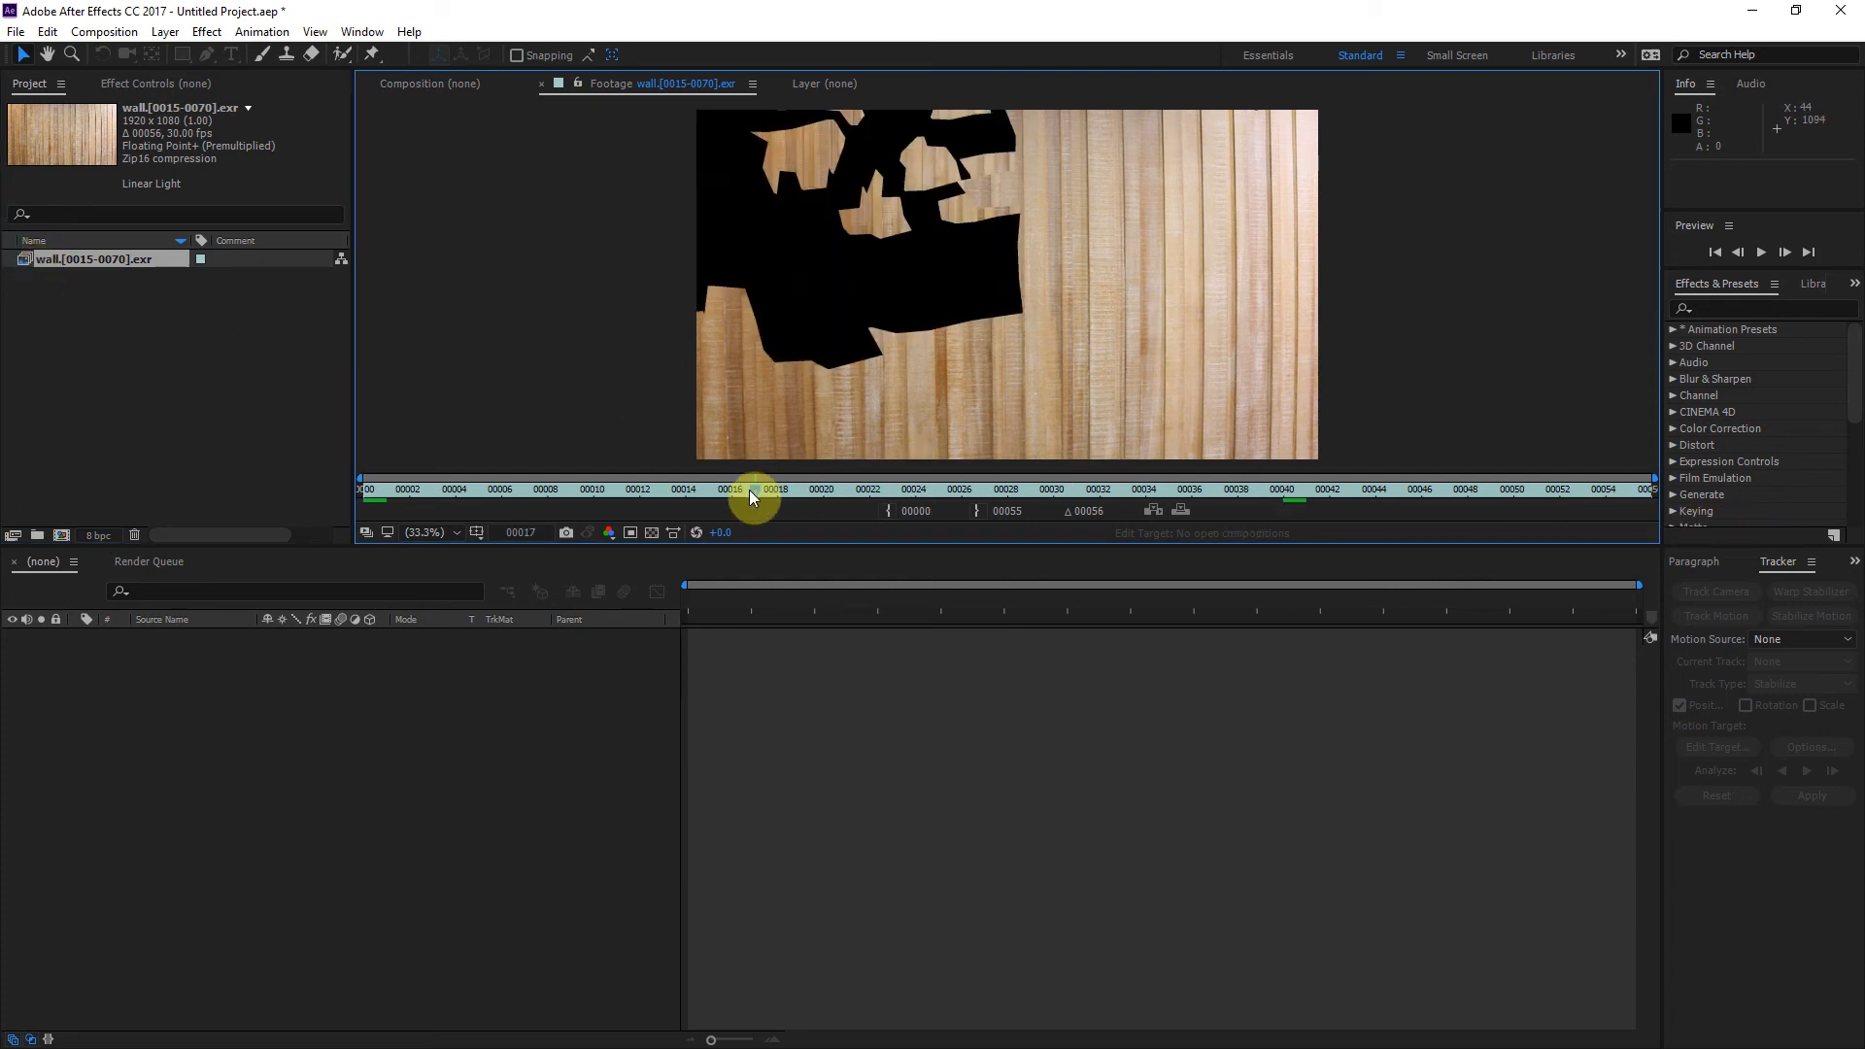
{"action": "left_click_drag", "start_coordinate": [568, 483], "coordinate": [364, 489]}
Interpret the wall.[0015-0070].exr footage with an assumed frame rate of 24 frames per second
{"action": "right_click", "coordinate": [43, 260]}
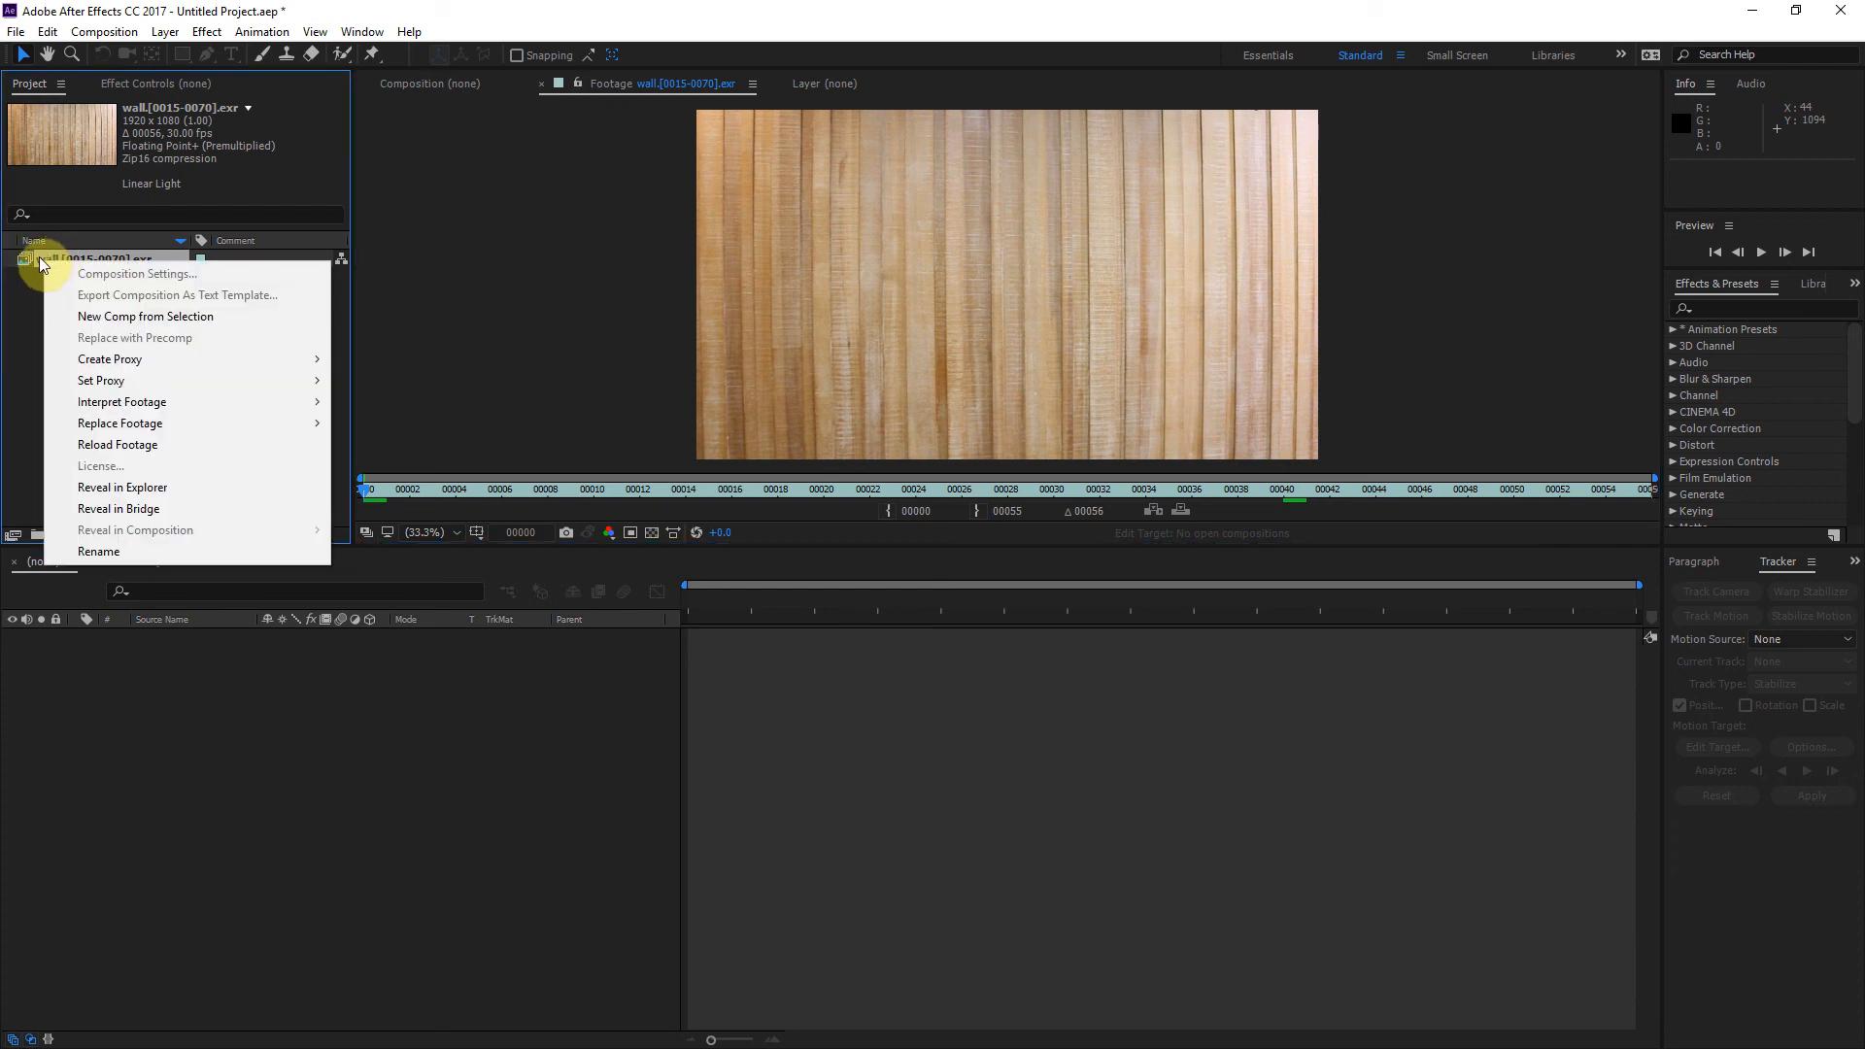
{"action": "mouse_move", "coordinate": [288, 401]}
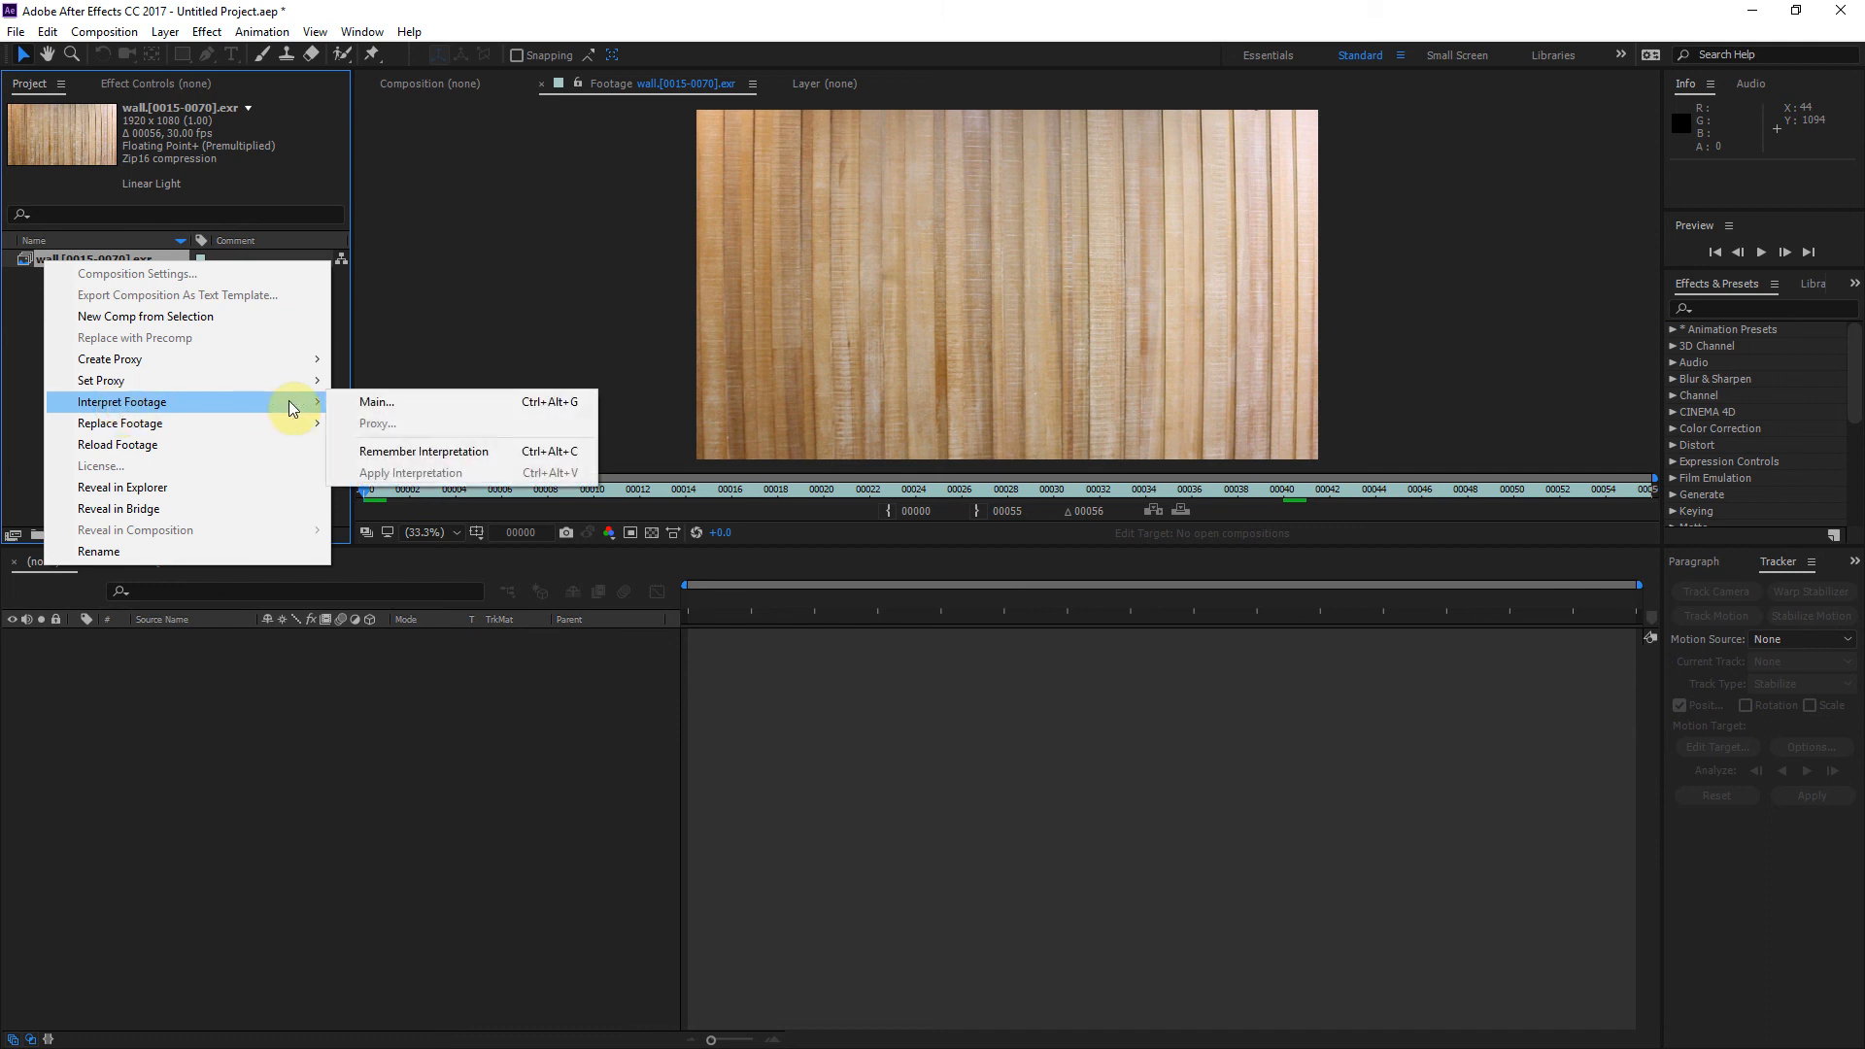
{"action": "left_click", "coordinate": [376, 402]}
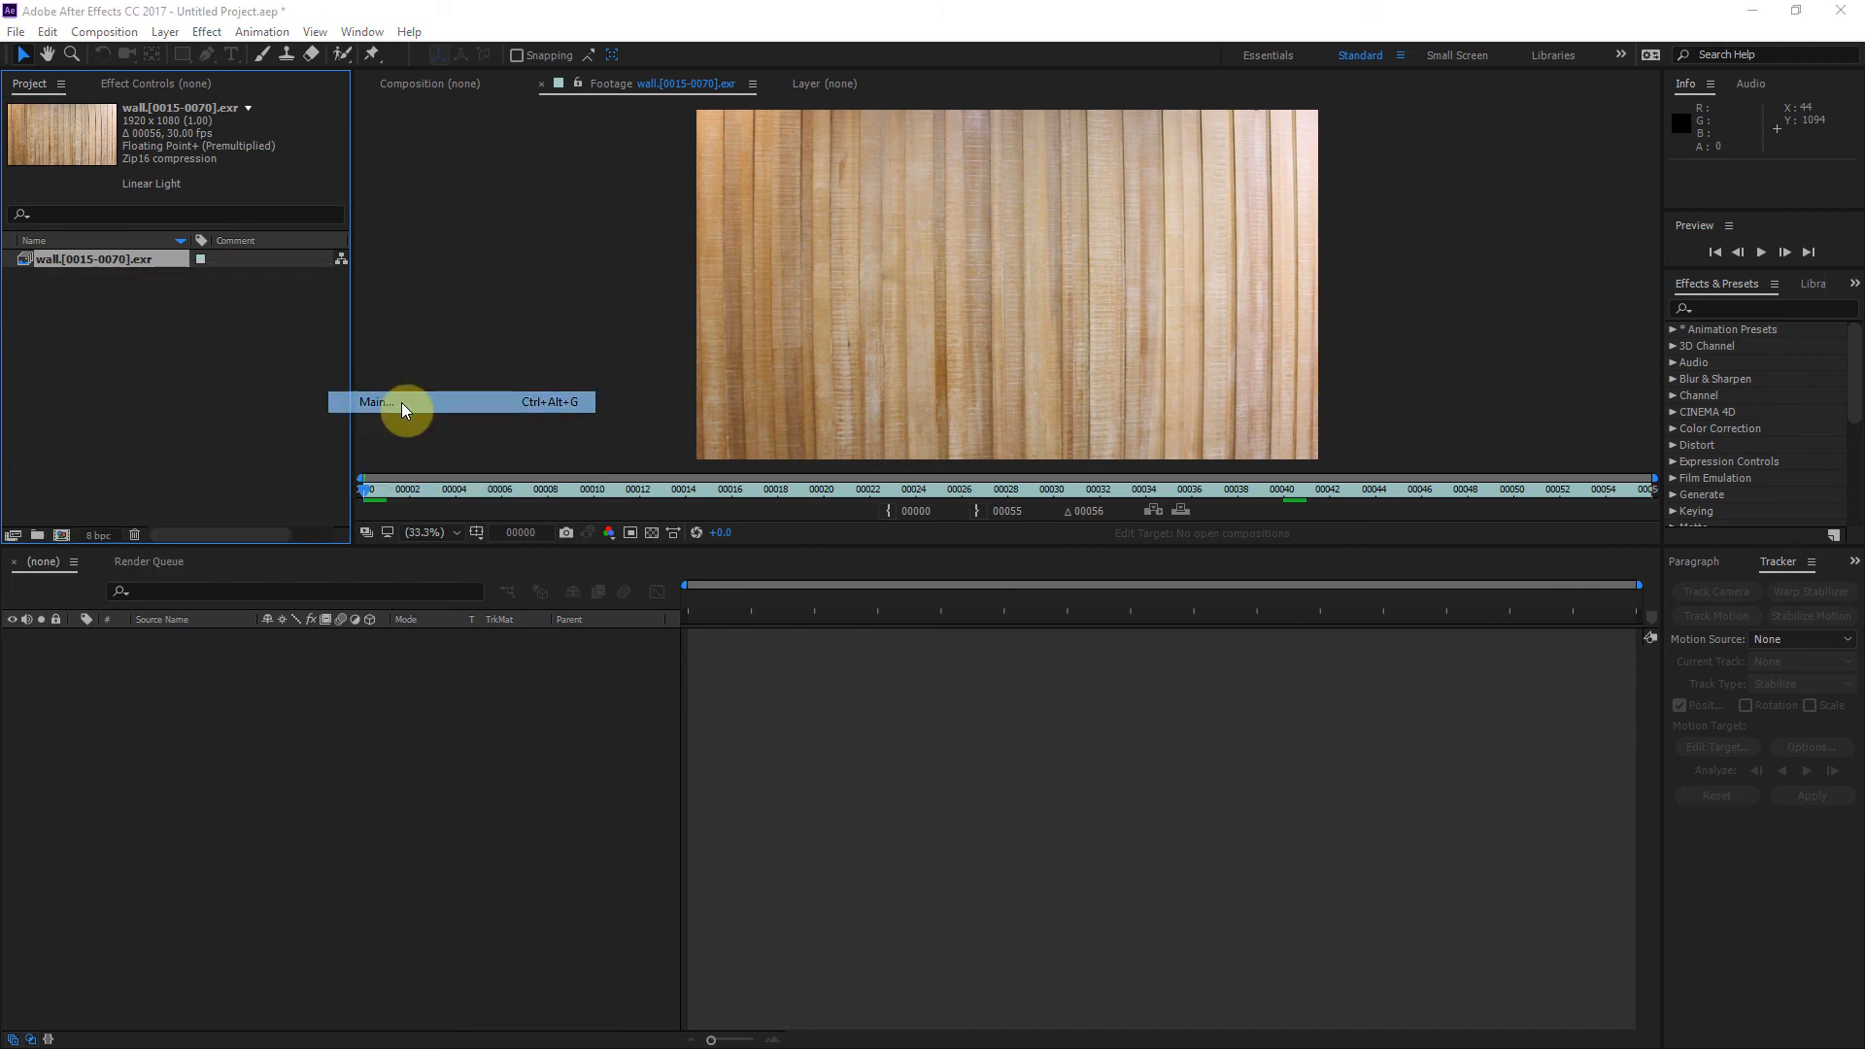
{"action": "double_click", "coordinate": [863, 429]}
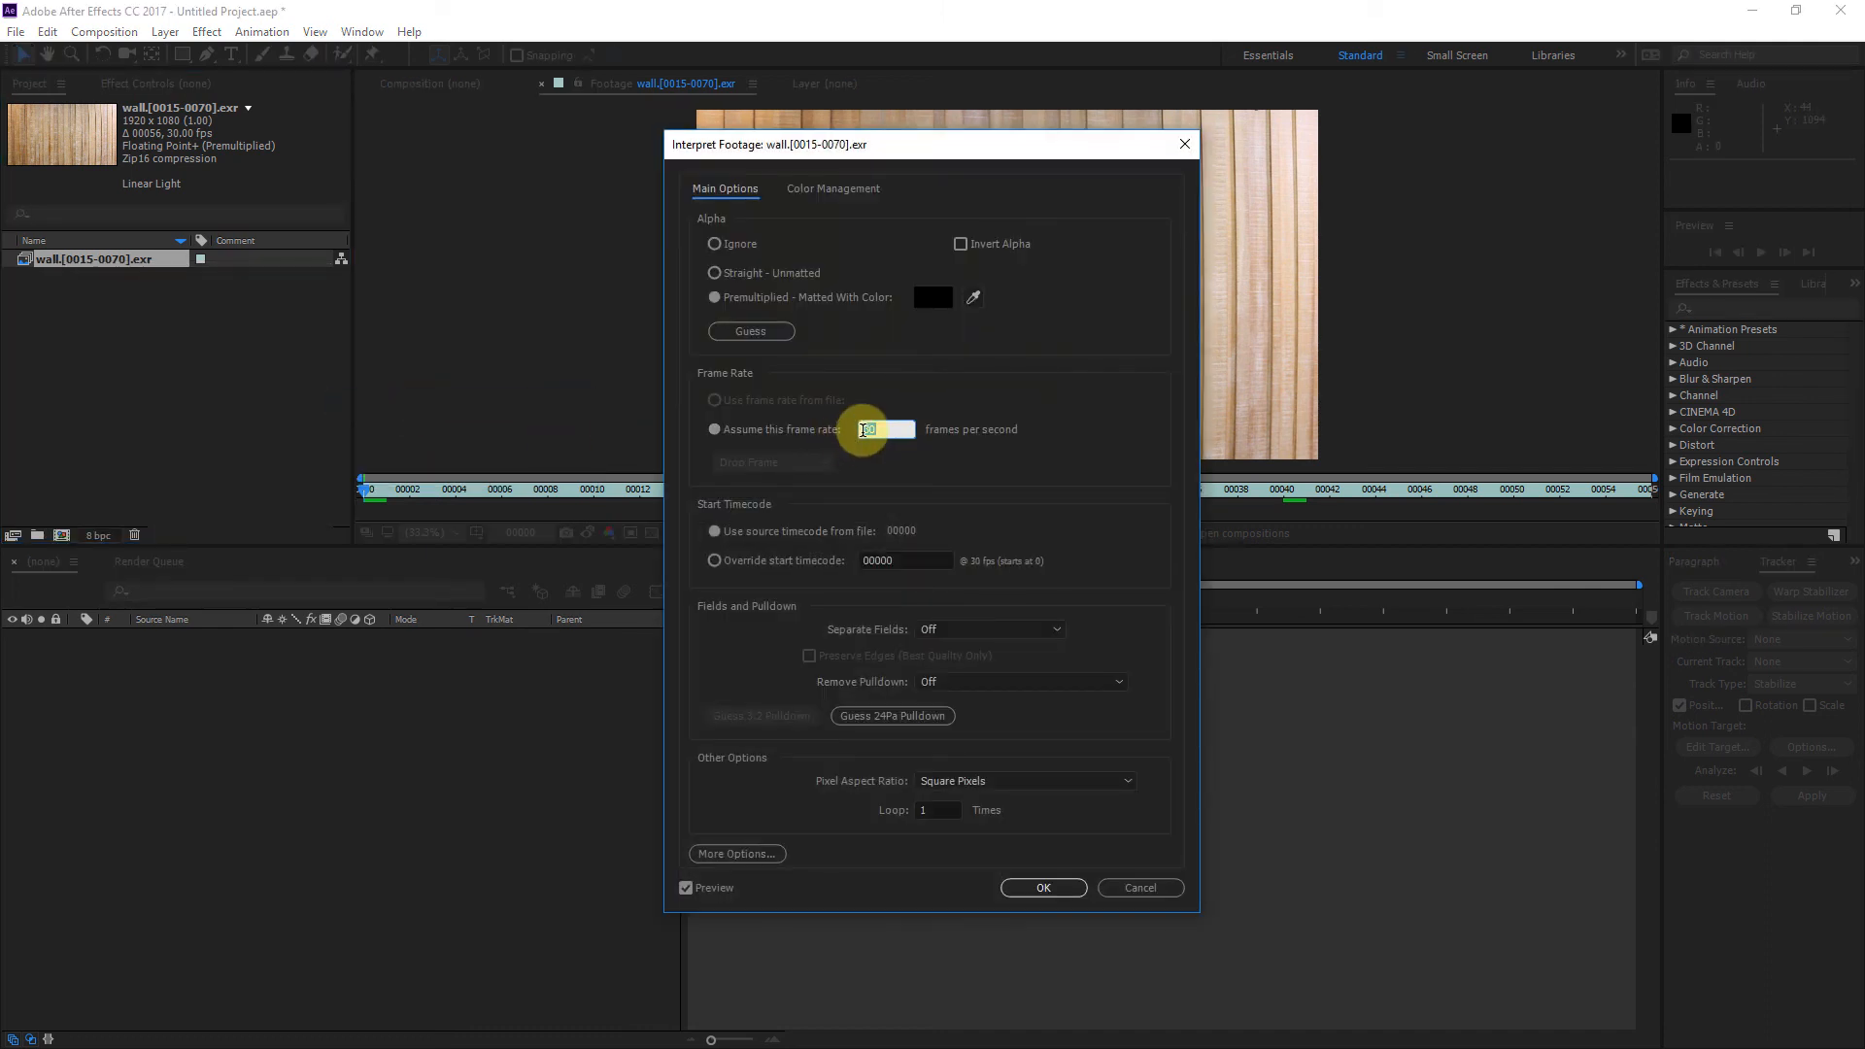
{"action": "type", "text": "2"}
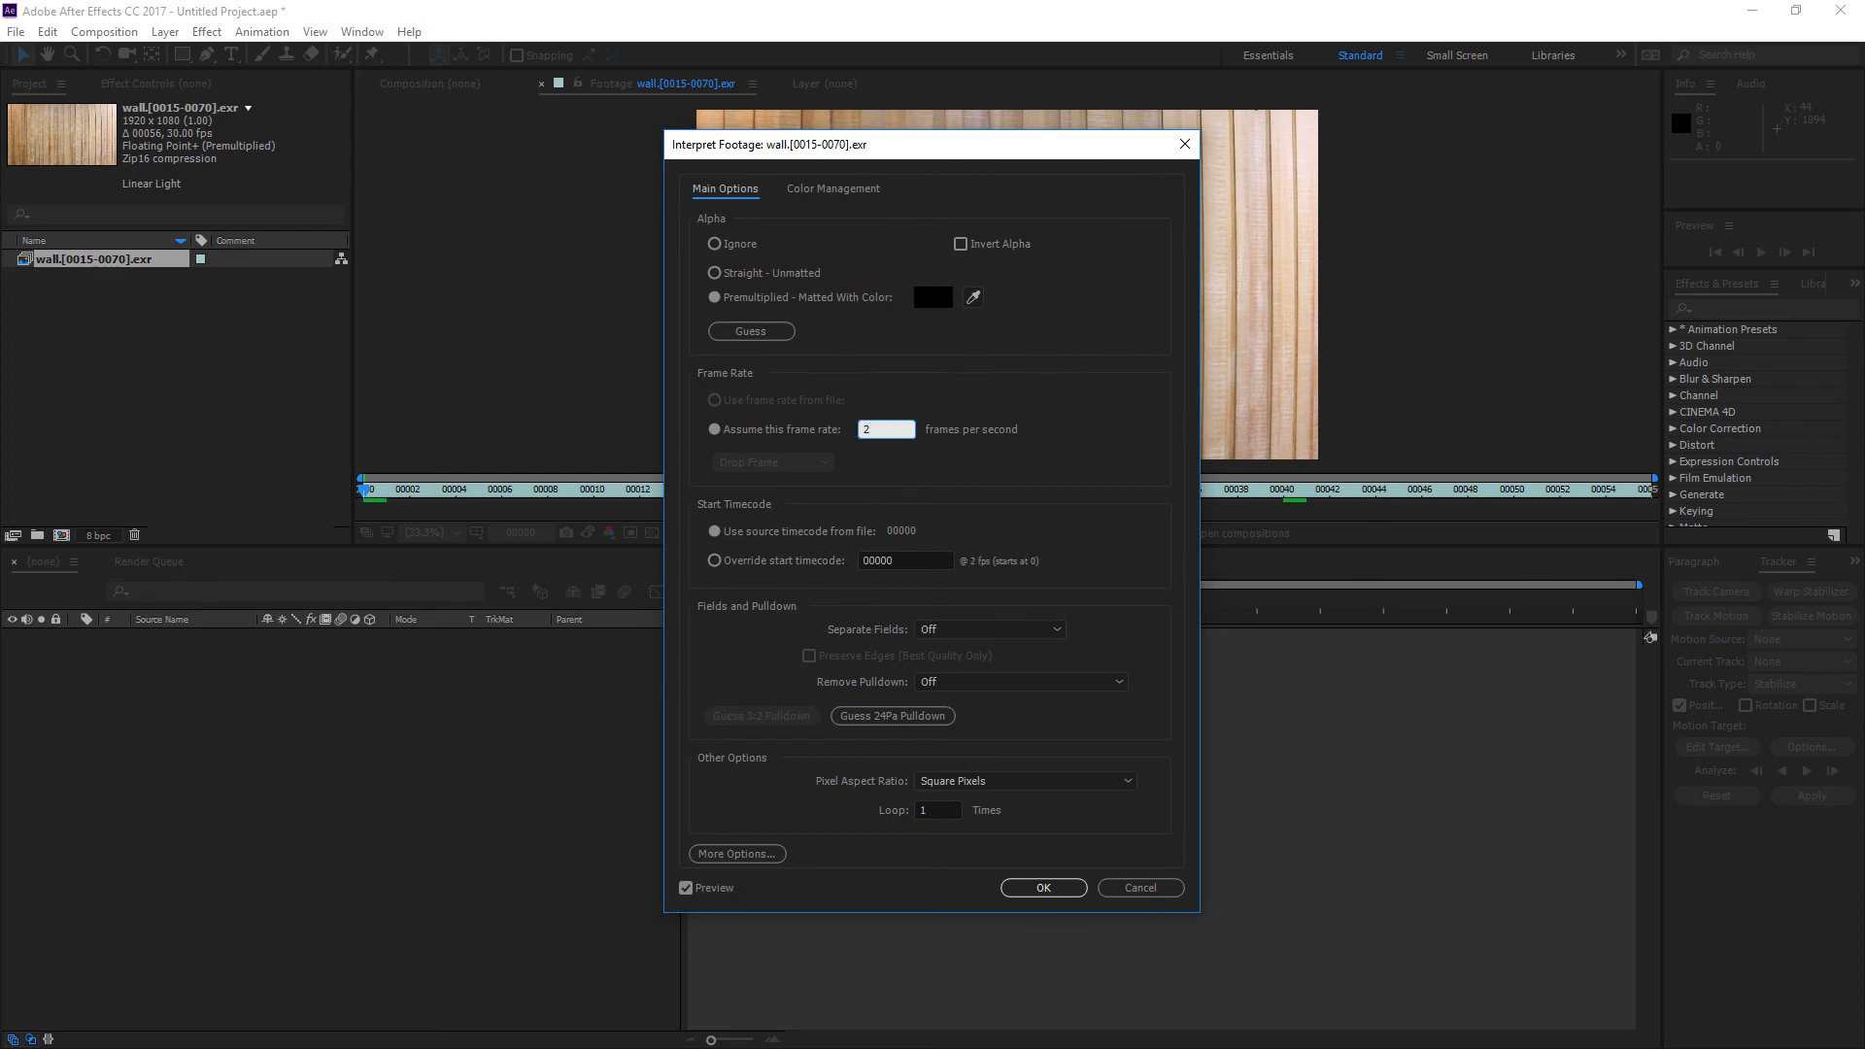
{"action": "type", "text": "4"}
{"action": "left_click", "coordinate": [1049, 887]}
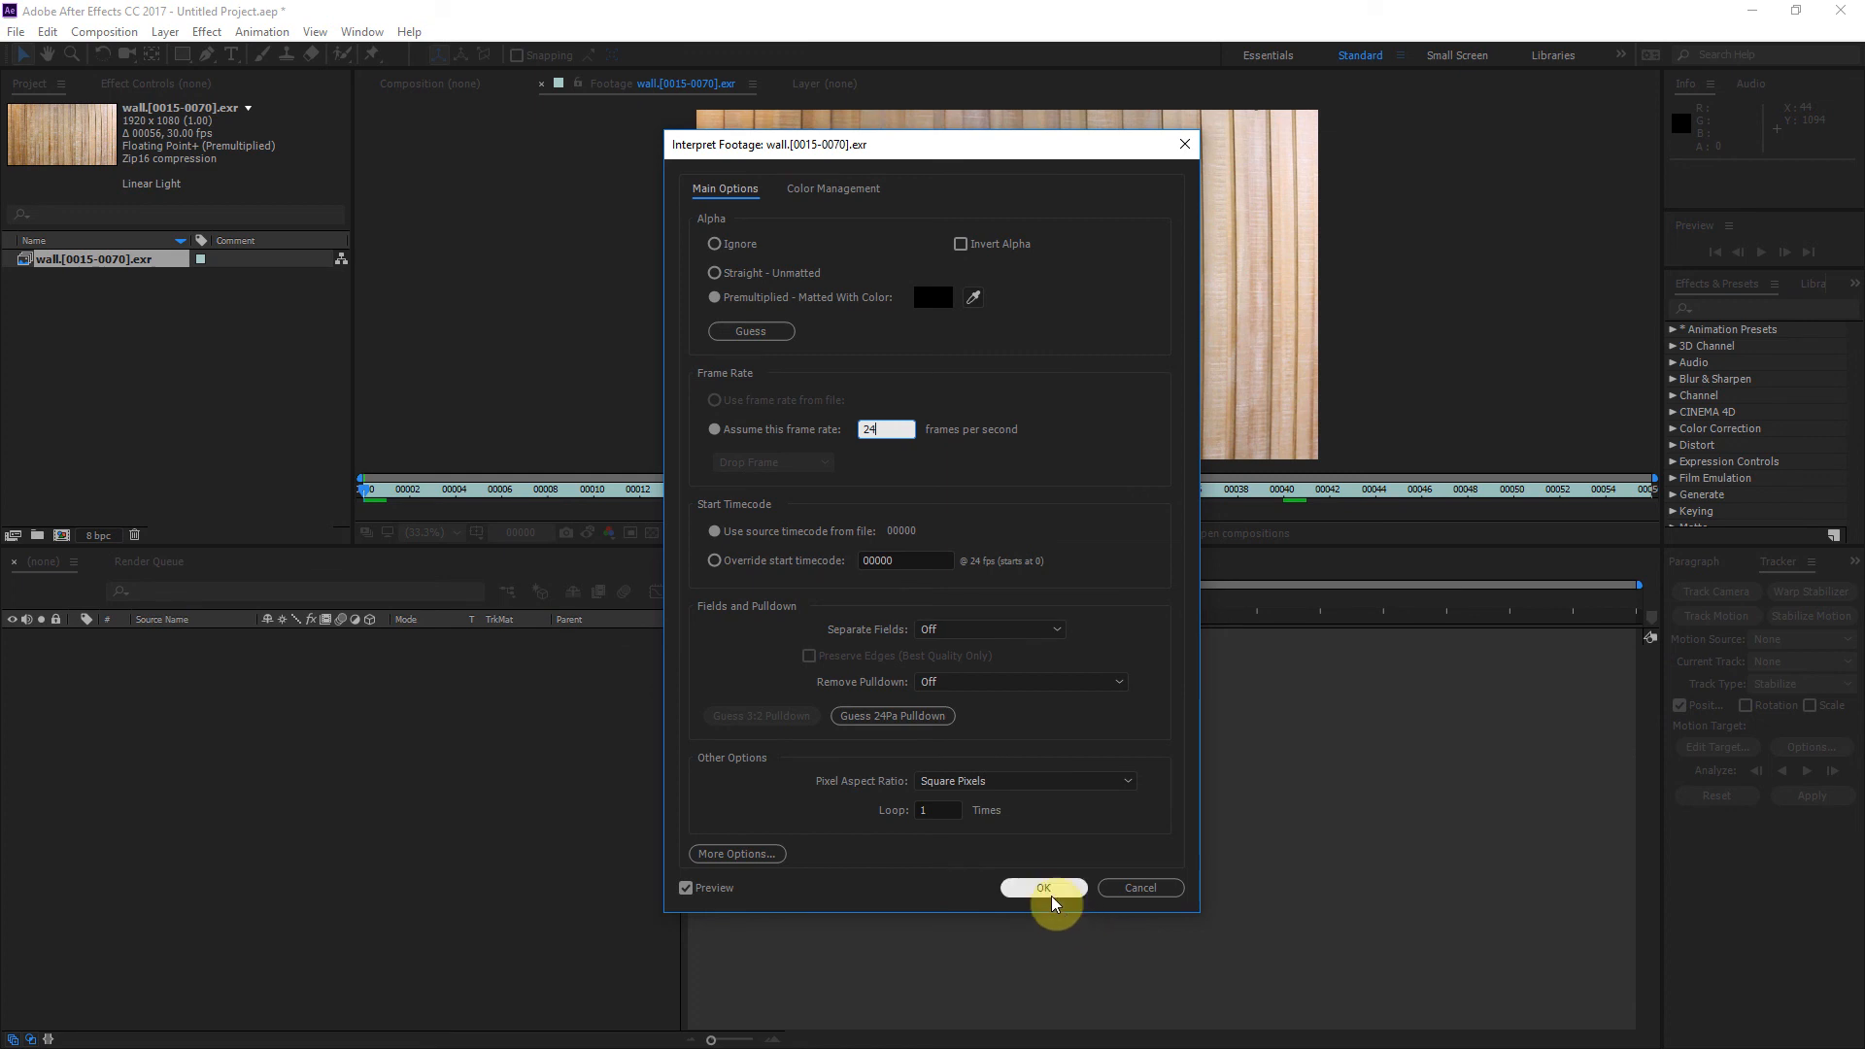
Create a composition from the wall.[0015-0070].exr footage and move the current time to frame 11
{"action": "left_click_drag", "start_coordinate": [20, 260], "coordinate": [64, 529]}
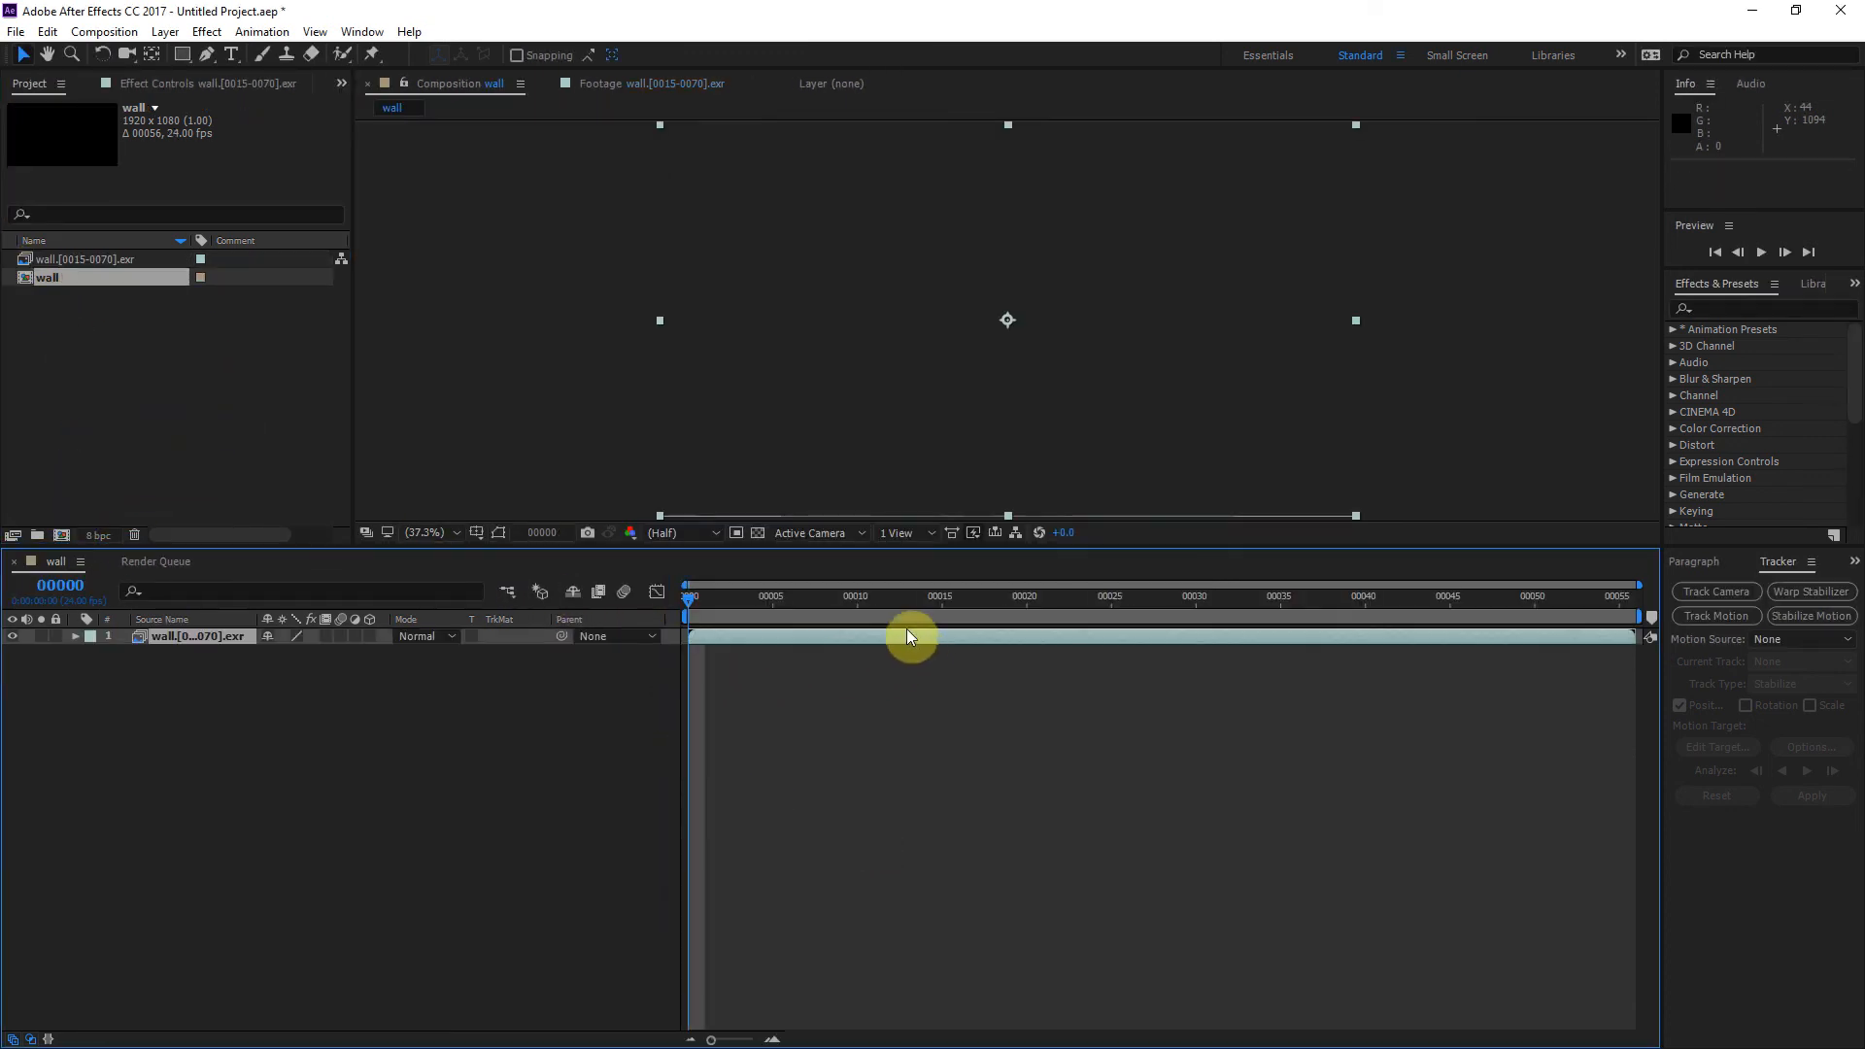
{"action": "left_click", "coordinate": [867, 597]}
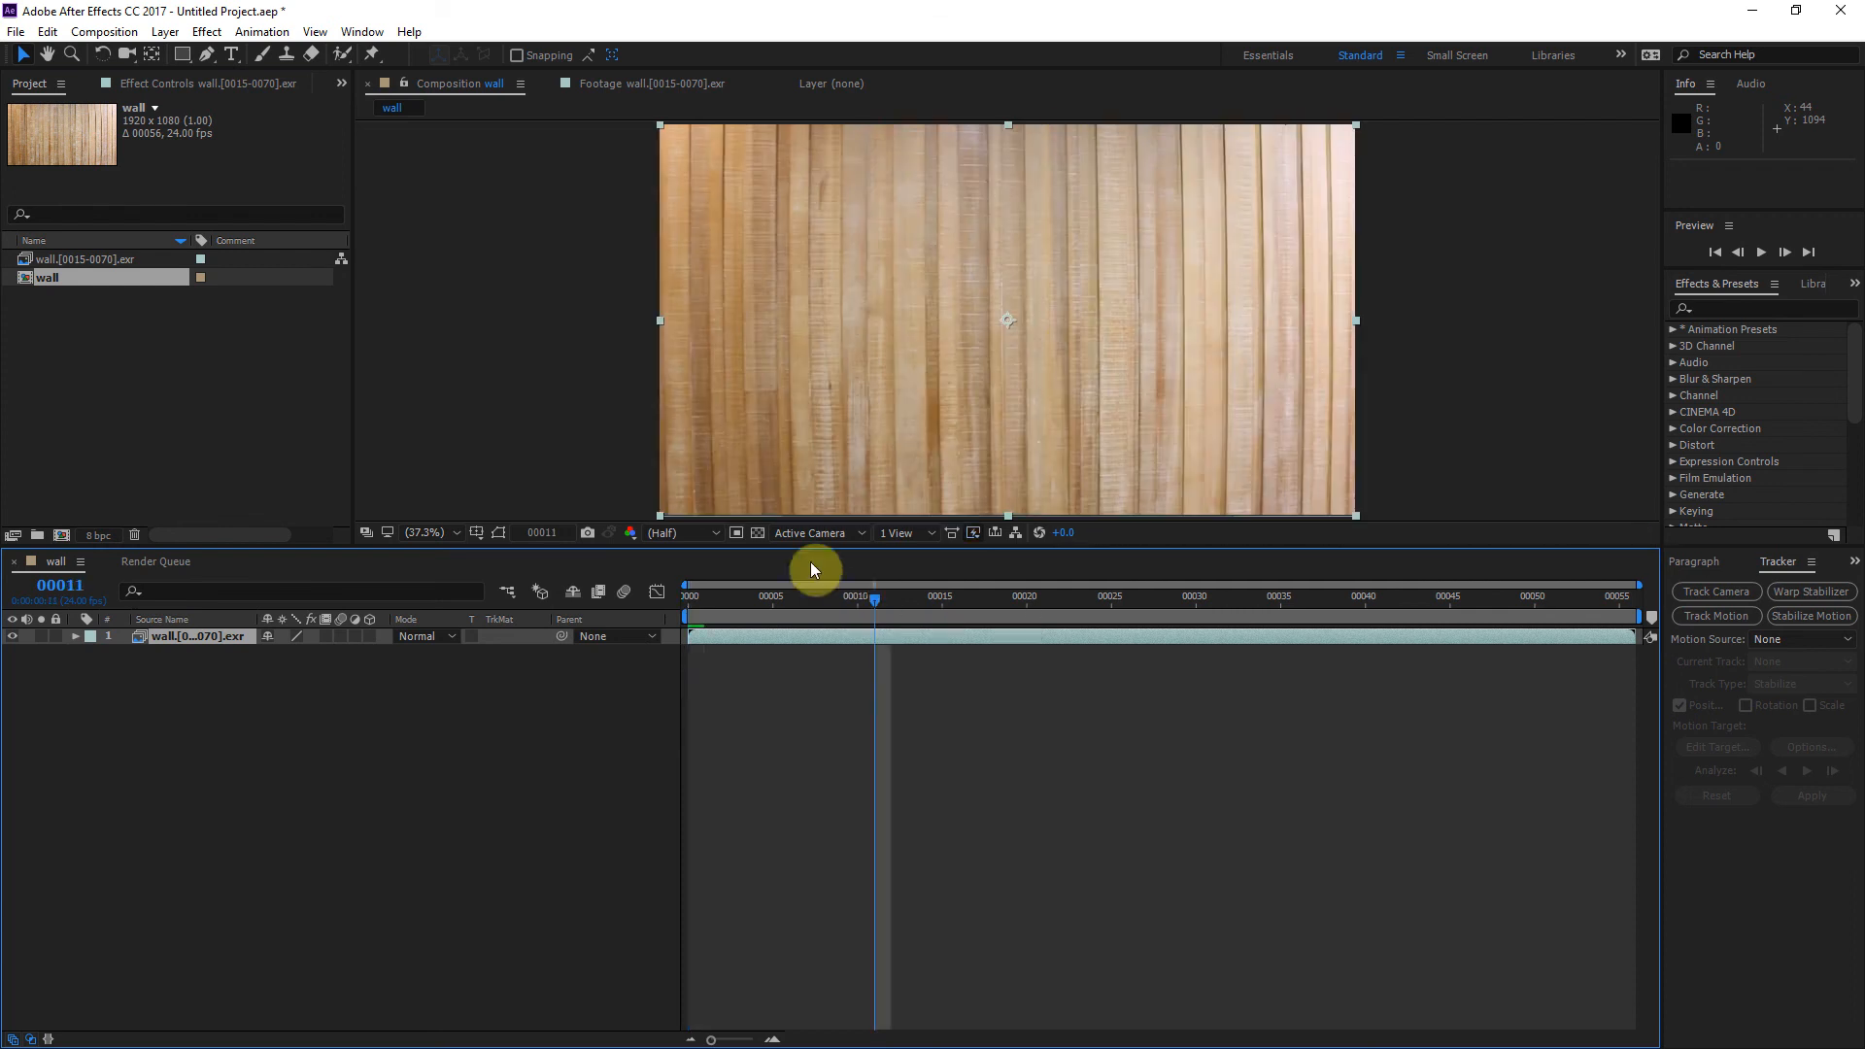
Add the wall composition to the render queue, keeping its proposed output file wall.avi
{"action": "left_click", "coordinate": [18, 33]}
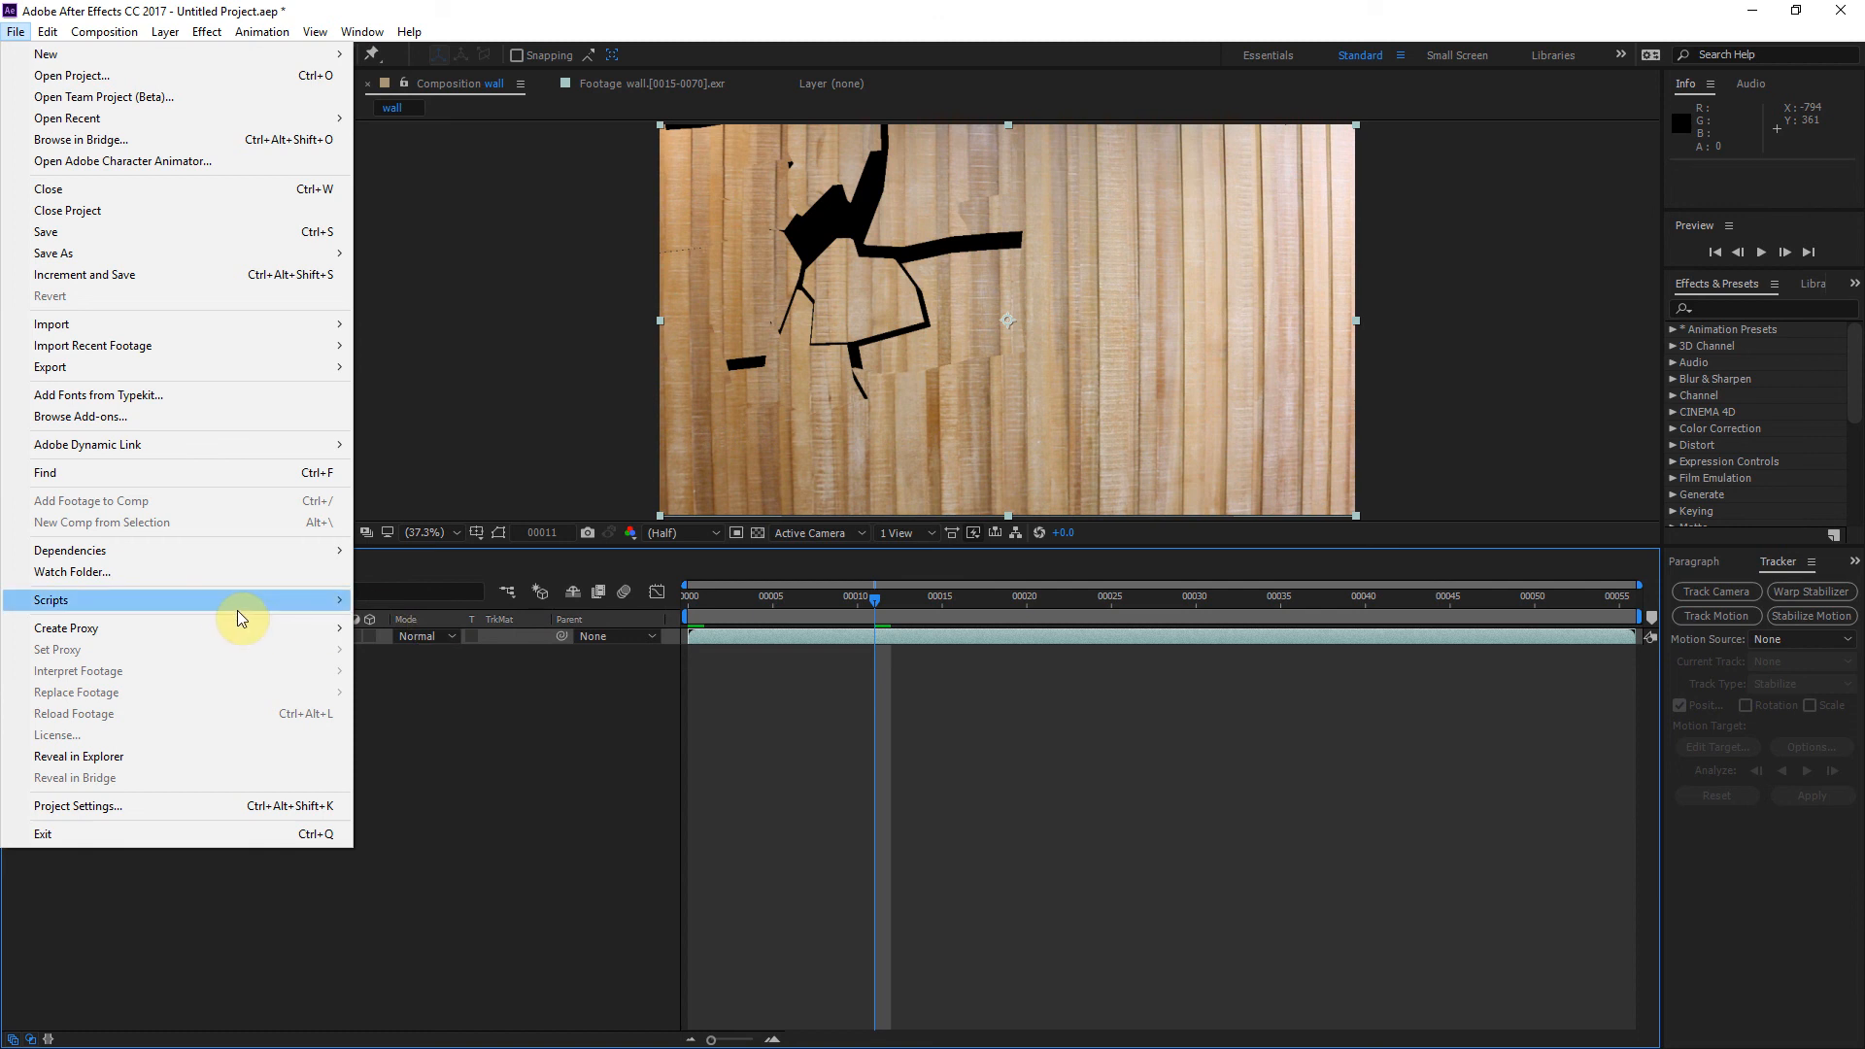
{"action": "mouse_move", "coordinate": [191, 366]}
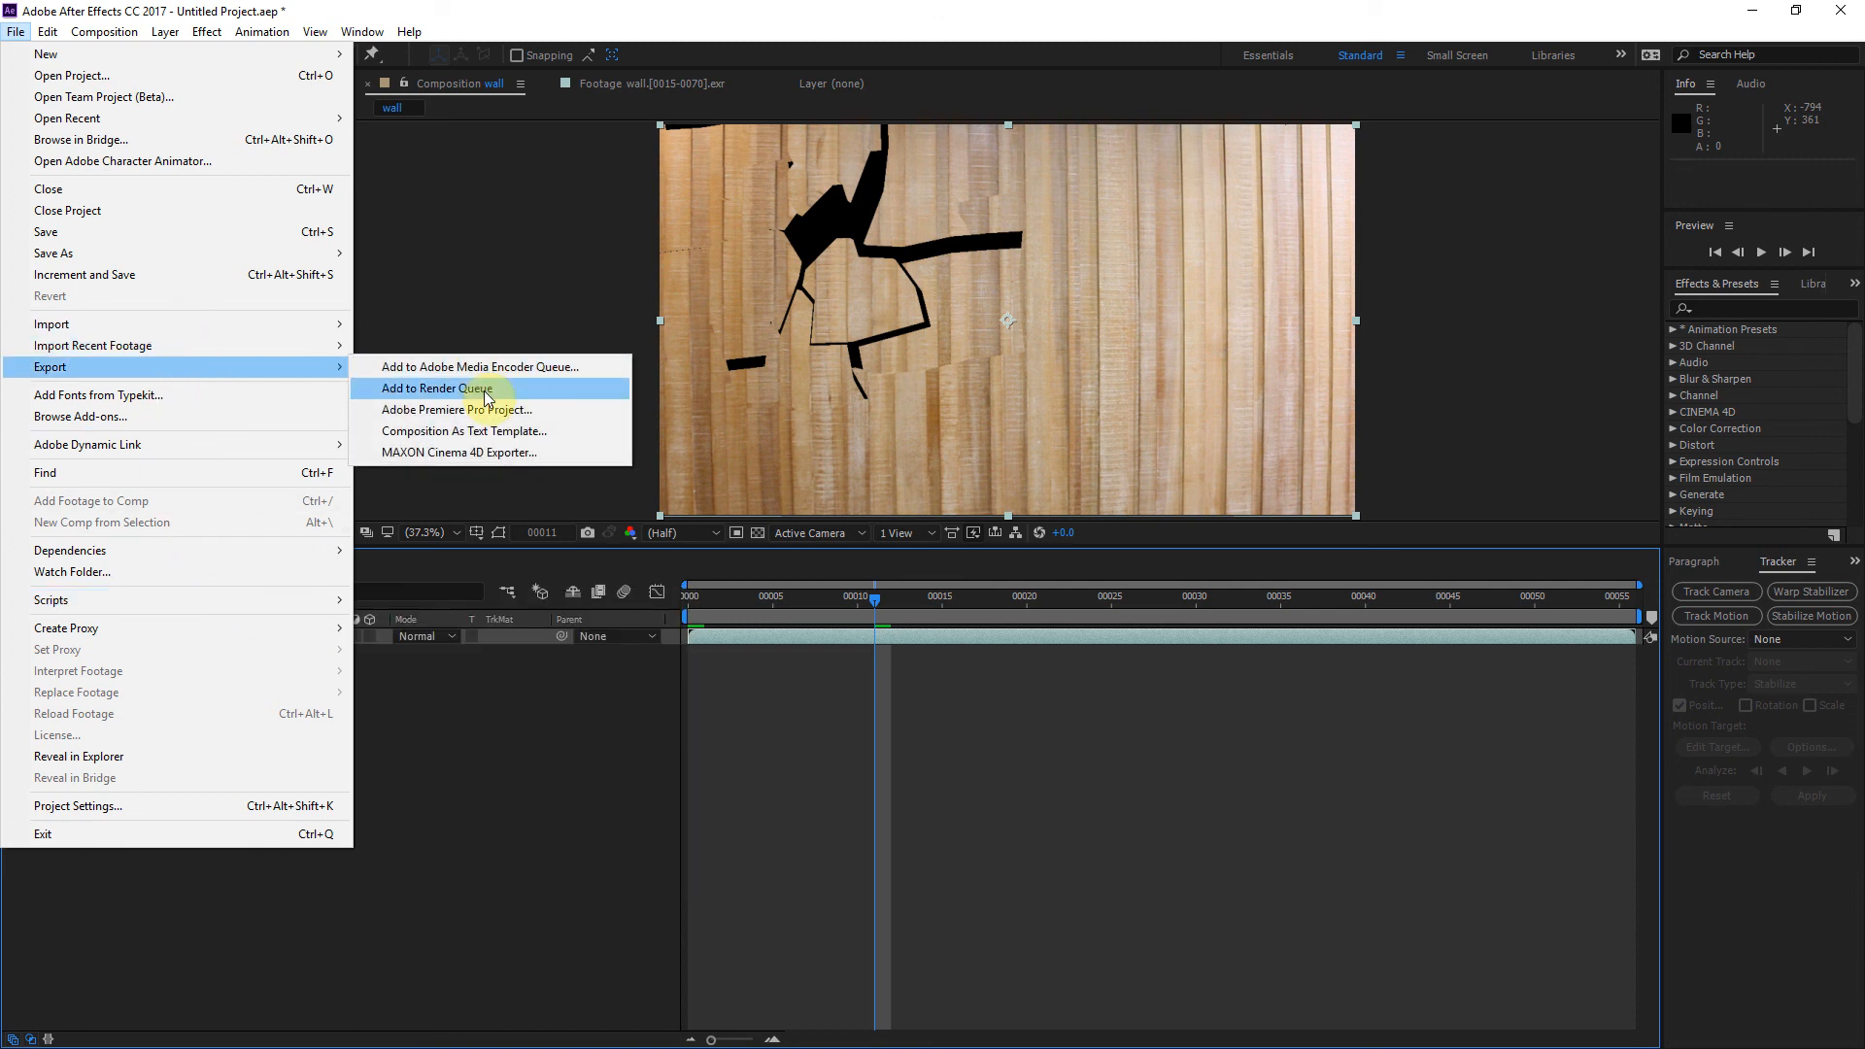
{"action": "left_click", "coordinate": [515, 388]}
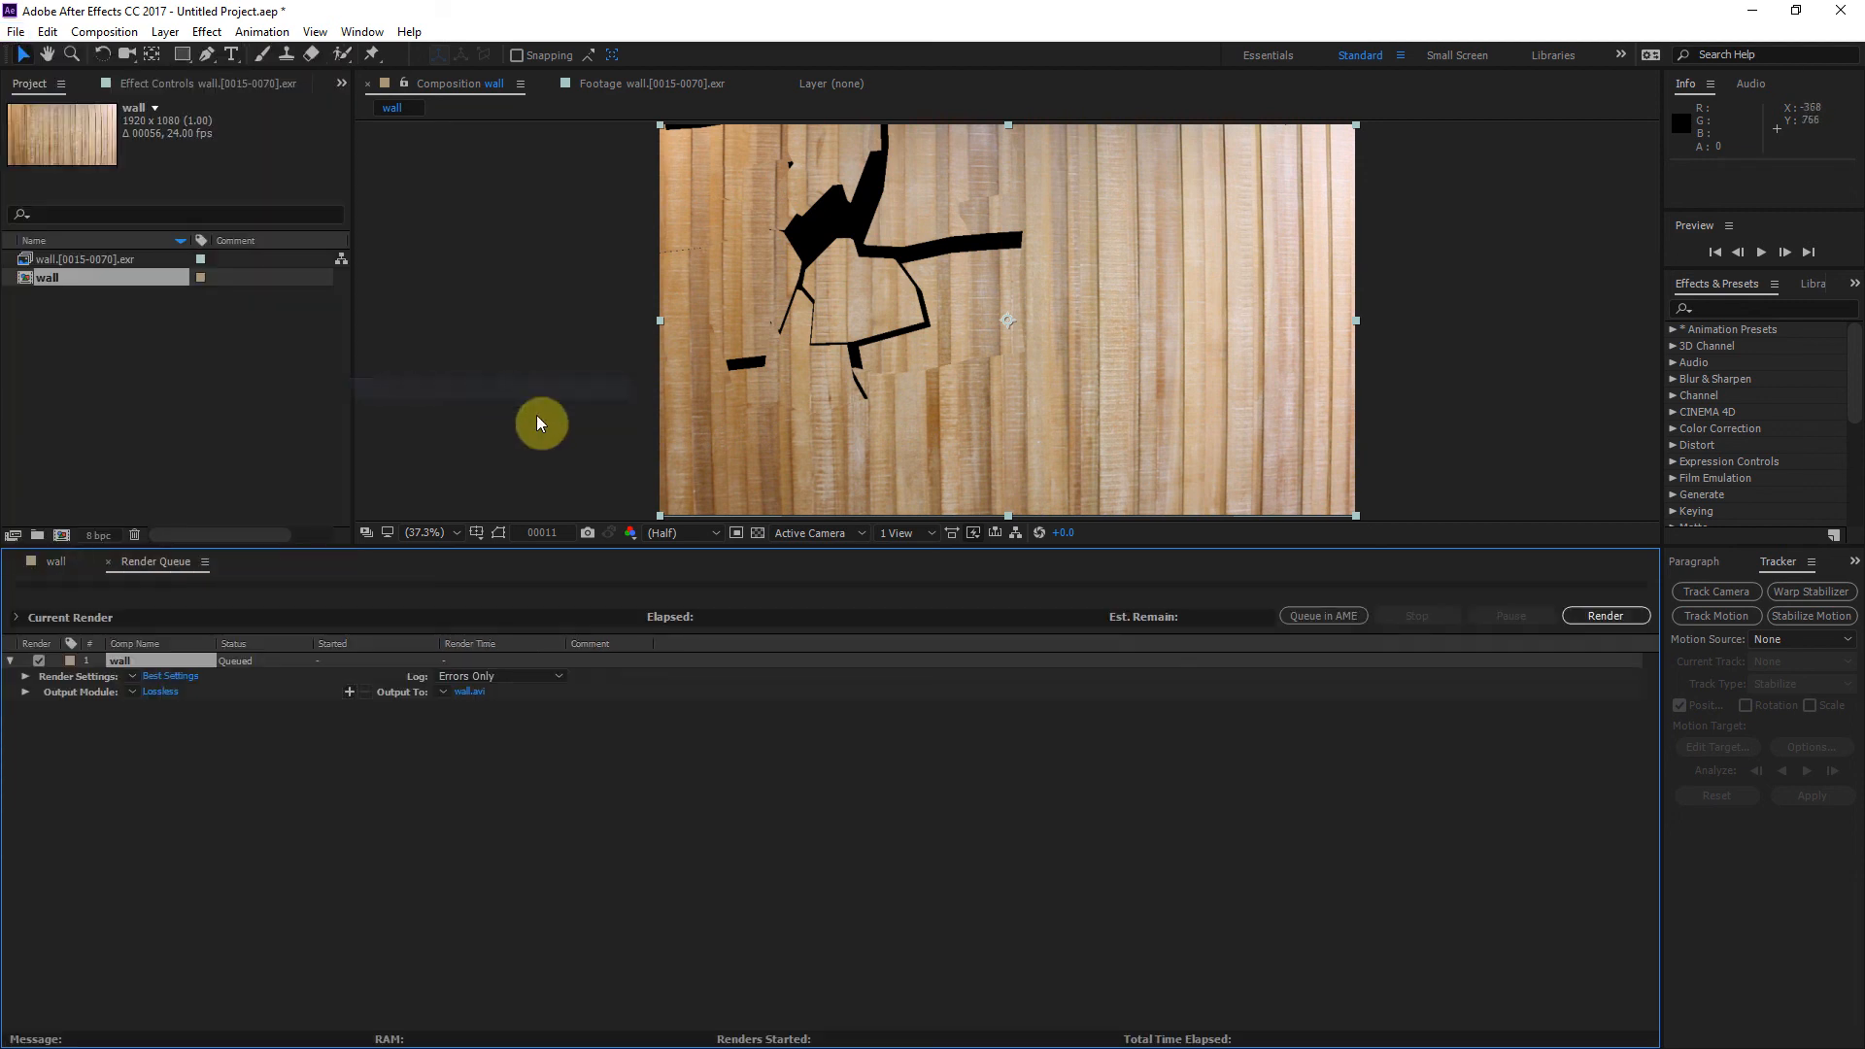
{"action": "left_click", "coordinate": [468, 692]}
{"action": "key", "text": "Return"}
Set the wall render's output module to QuickTime format with the H.264 video codec
{"action": "left_click", "coordinate": [171, 690]}
{"action": "left_click", "coordinate": [854, 288]}
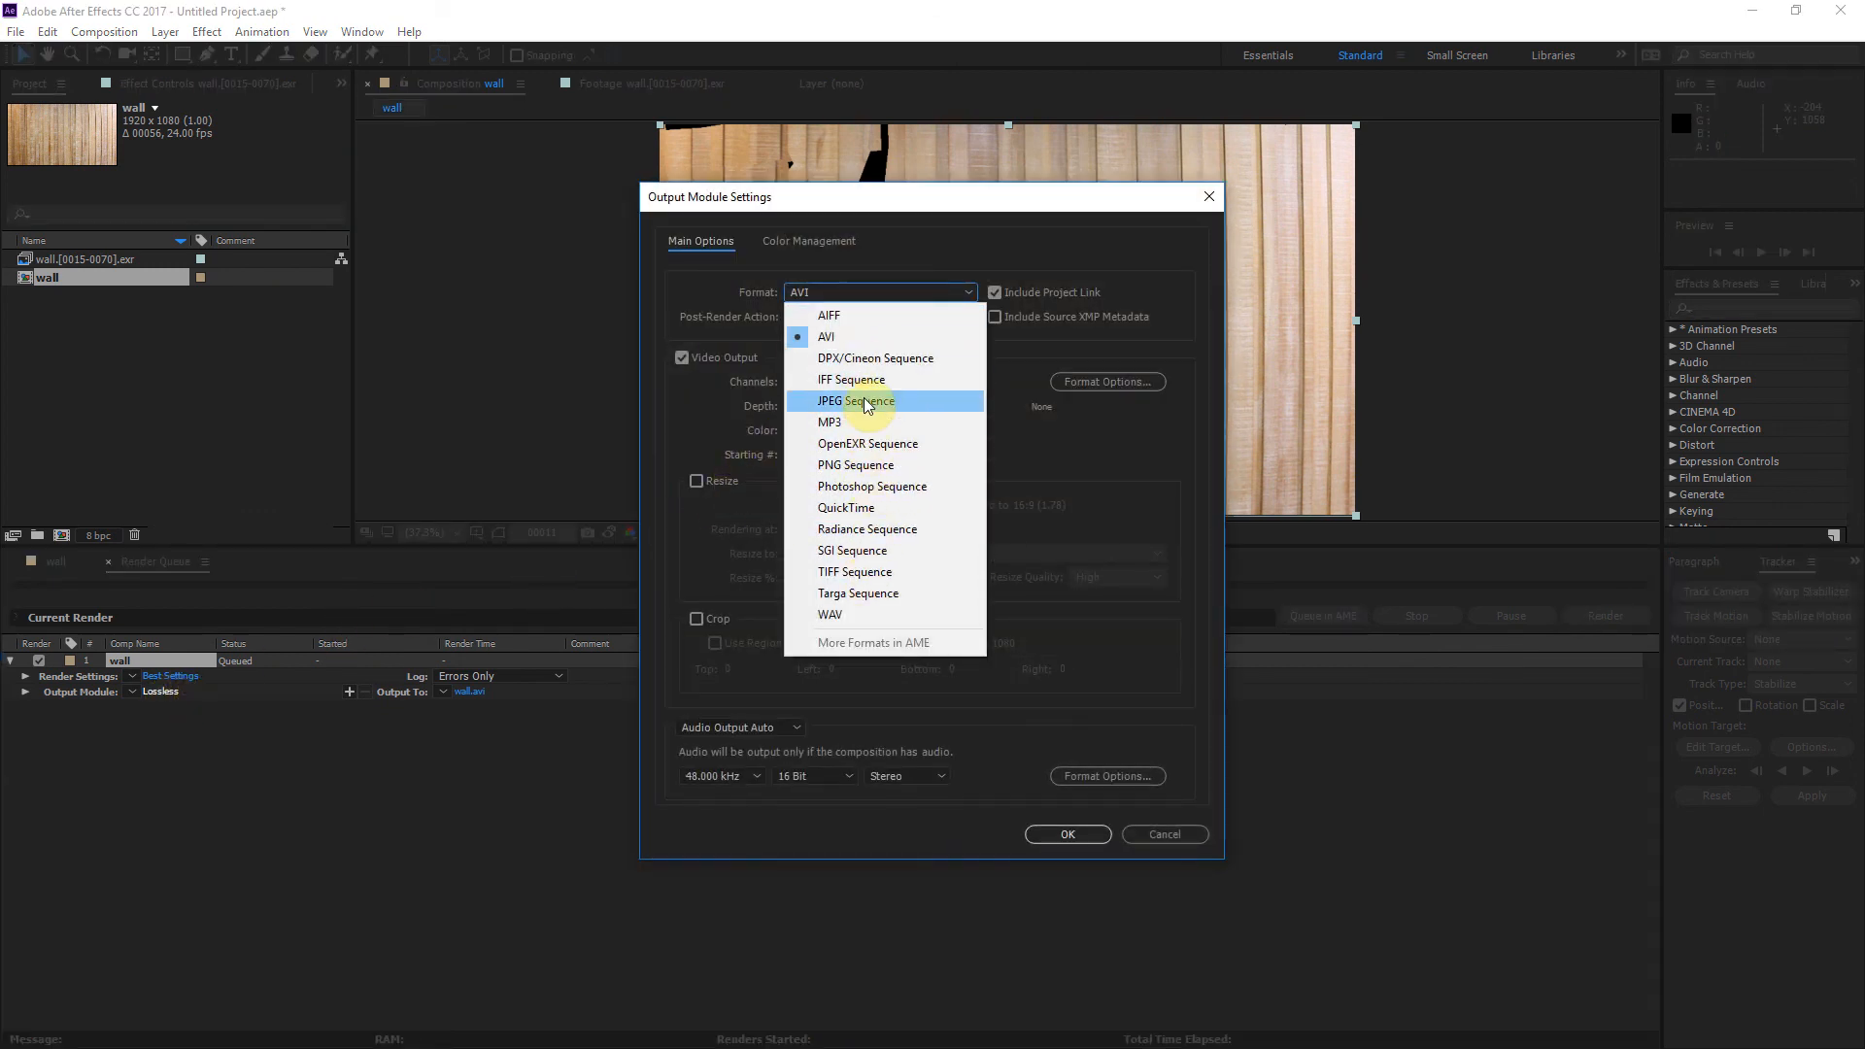
{"action": "left_click", "coordinate": [886, 511]}
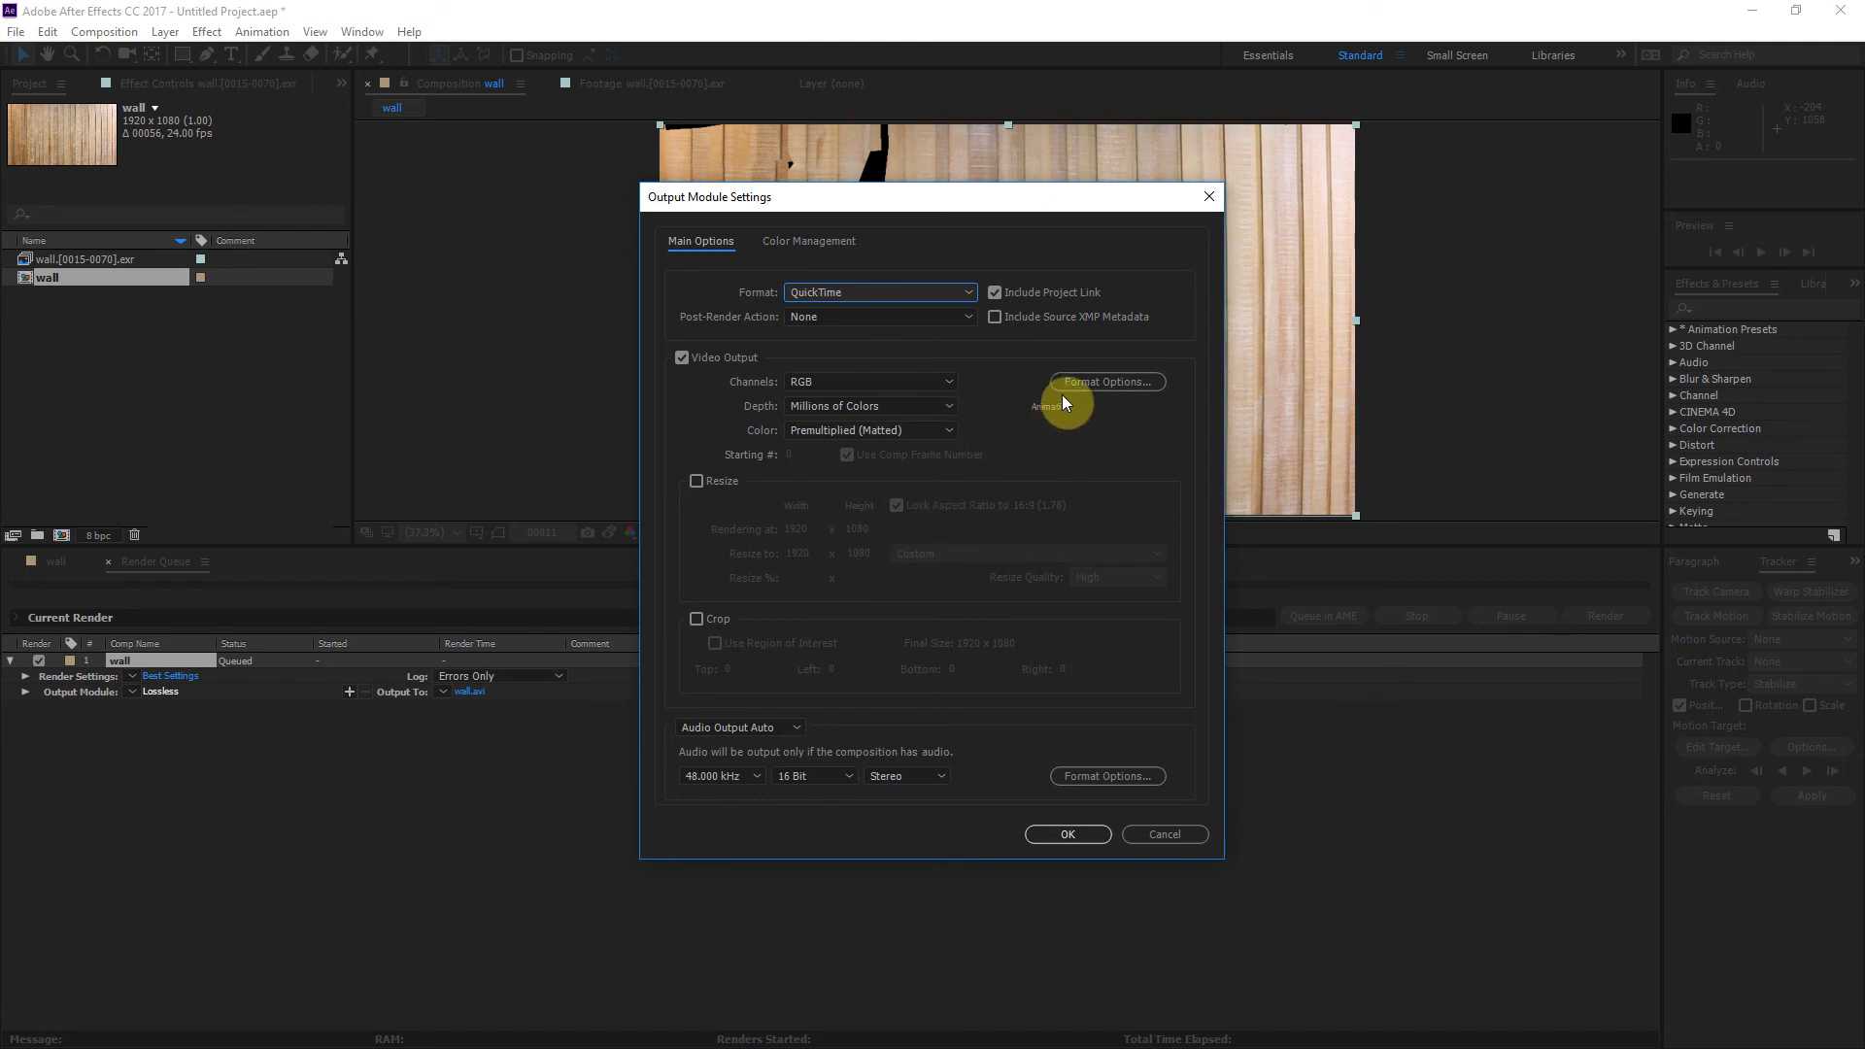
{"action": "left_click", "coordinate": [1107, 381]}
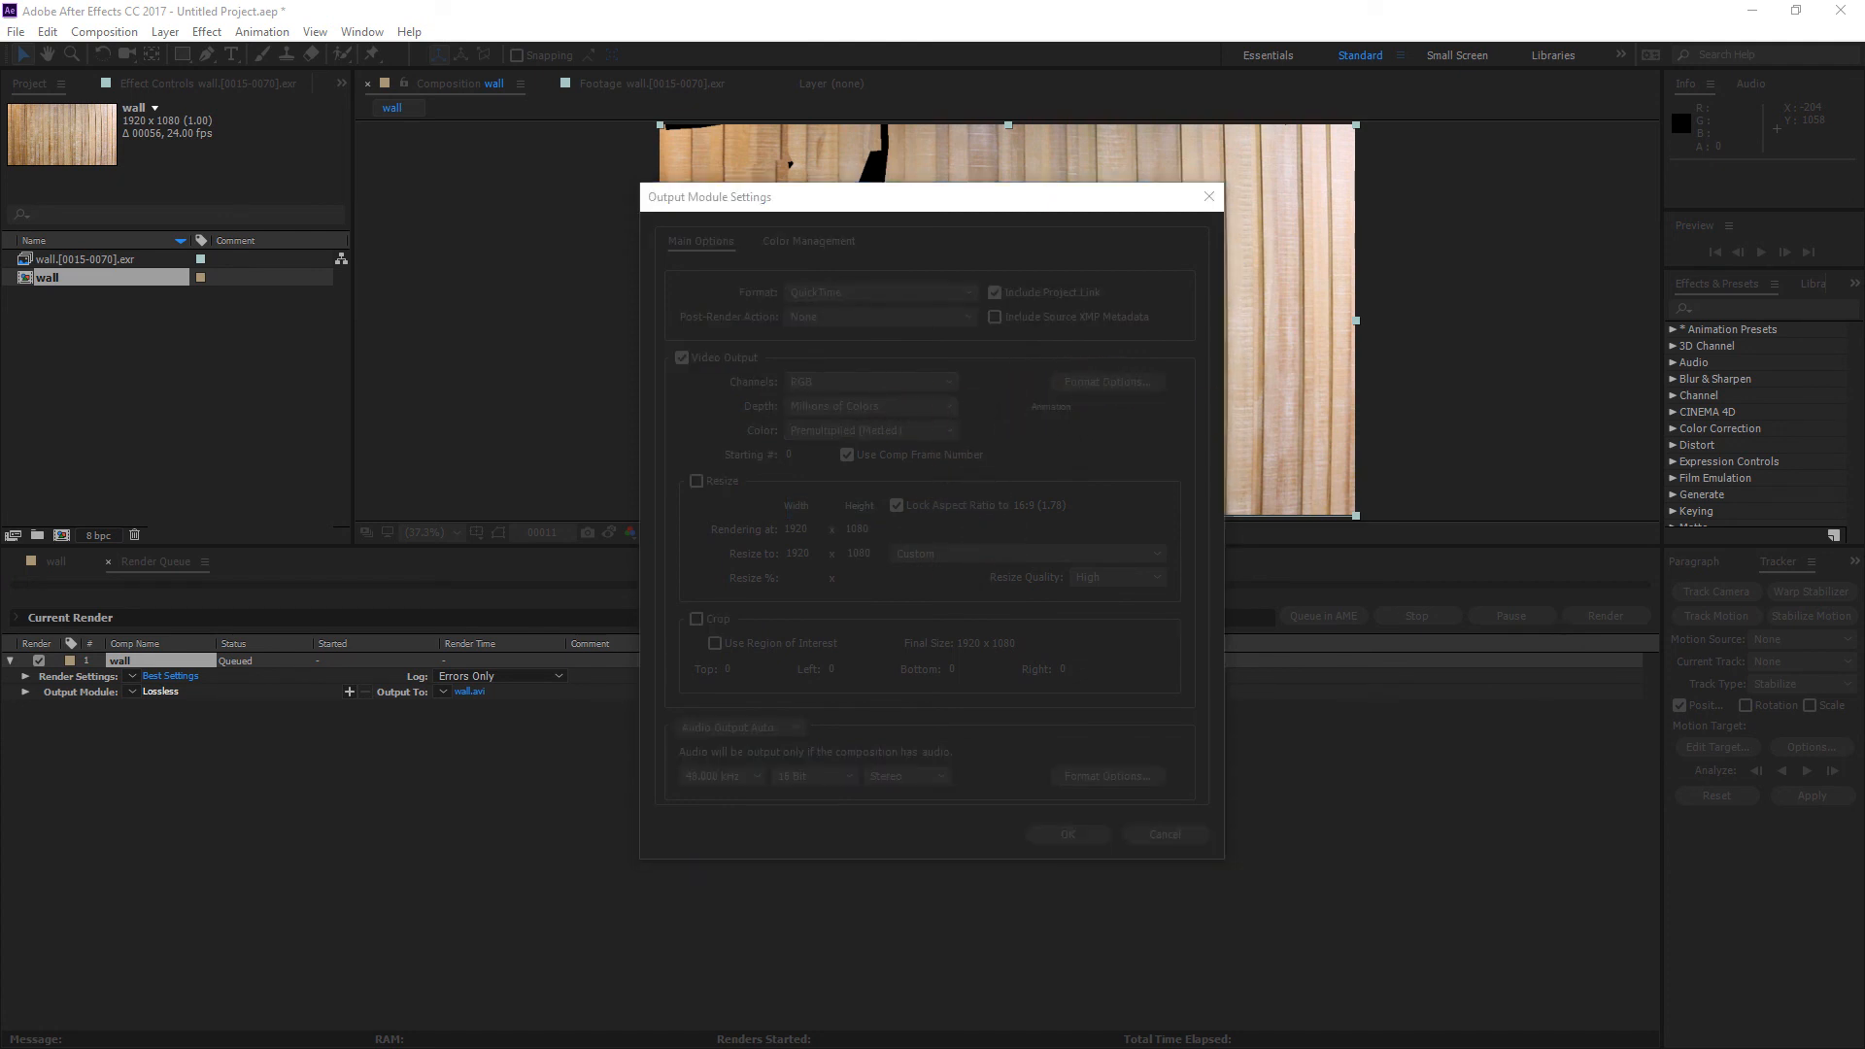
{"action": "left_click", "coordinate": [756, 288]}
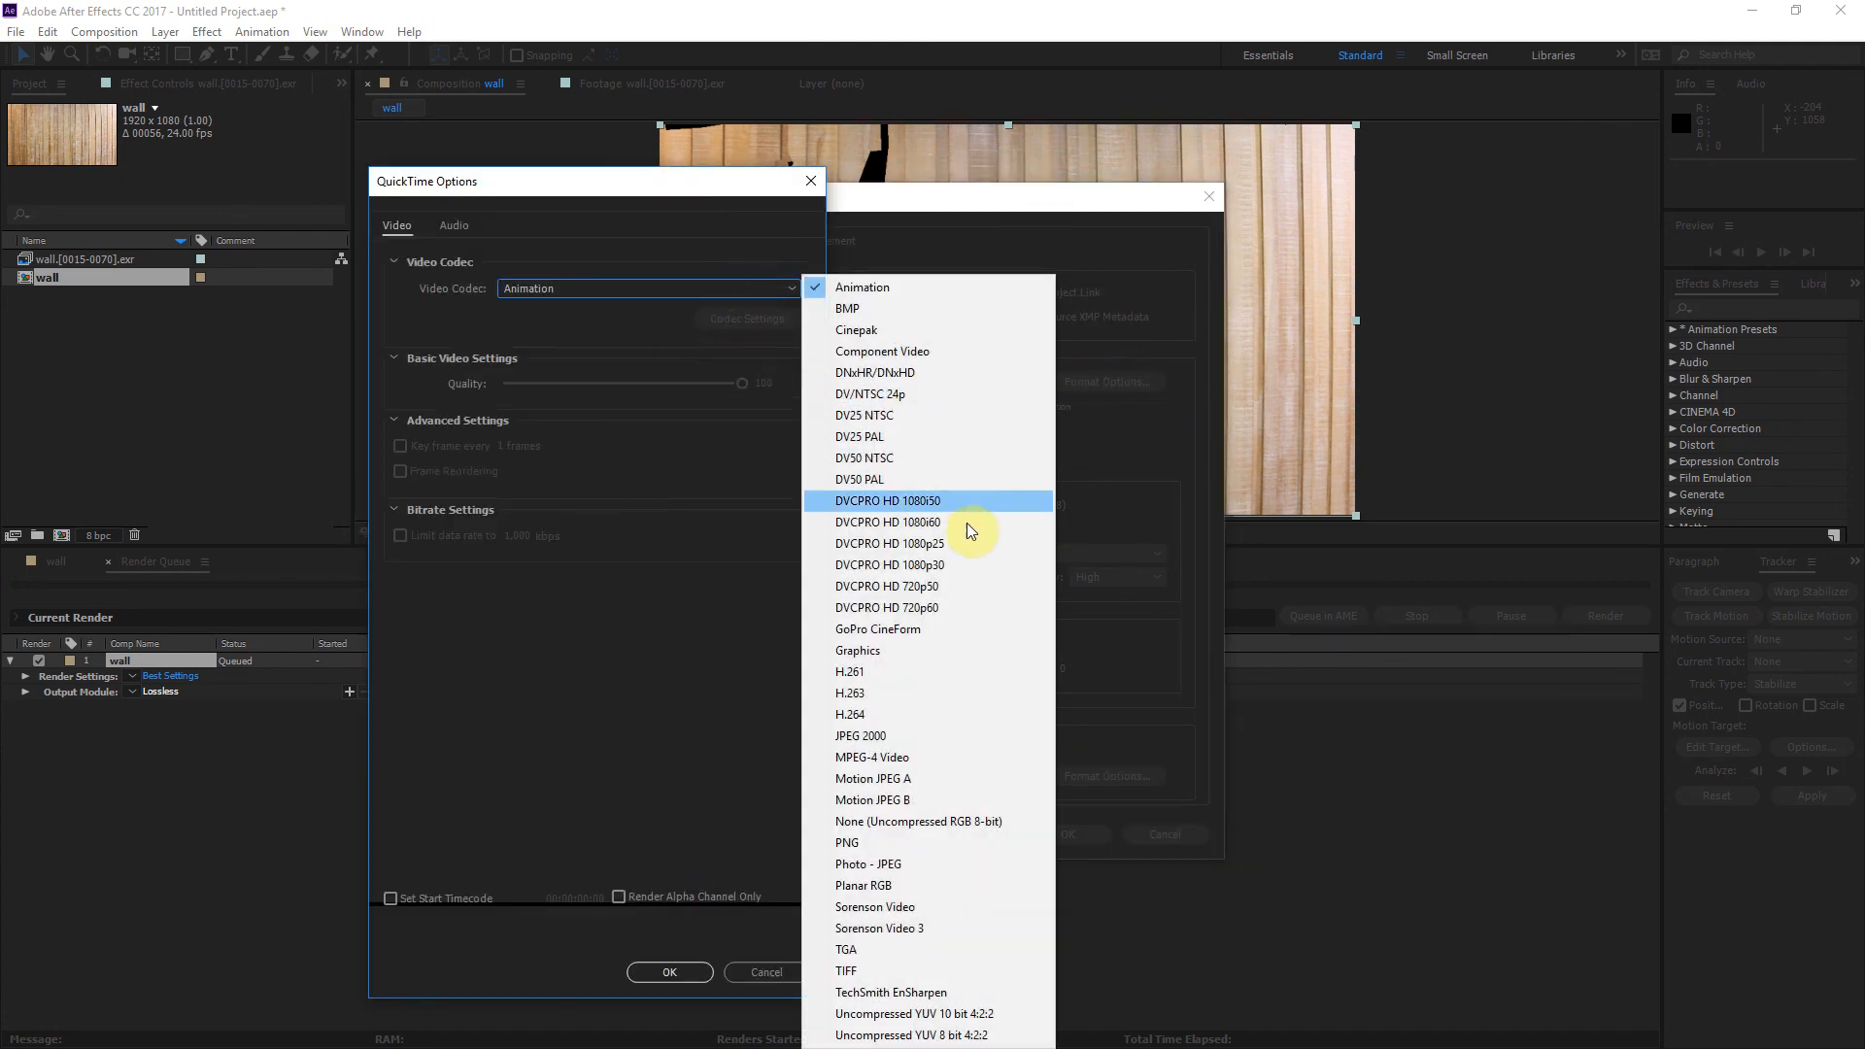
{"action": "left_click", "coordinate": [947, 713]}
{"action": "left_click", "coordinate": [669, 972]}
{"action": "left_click", "coordinate": [1068, 834]}
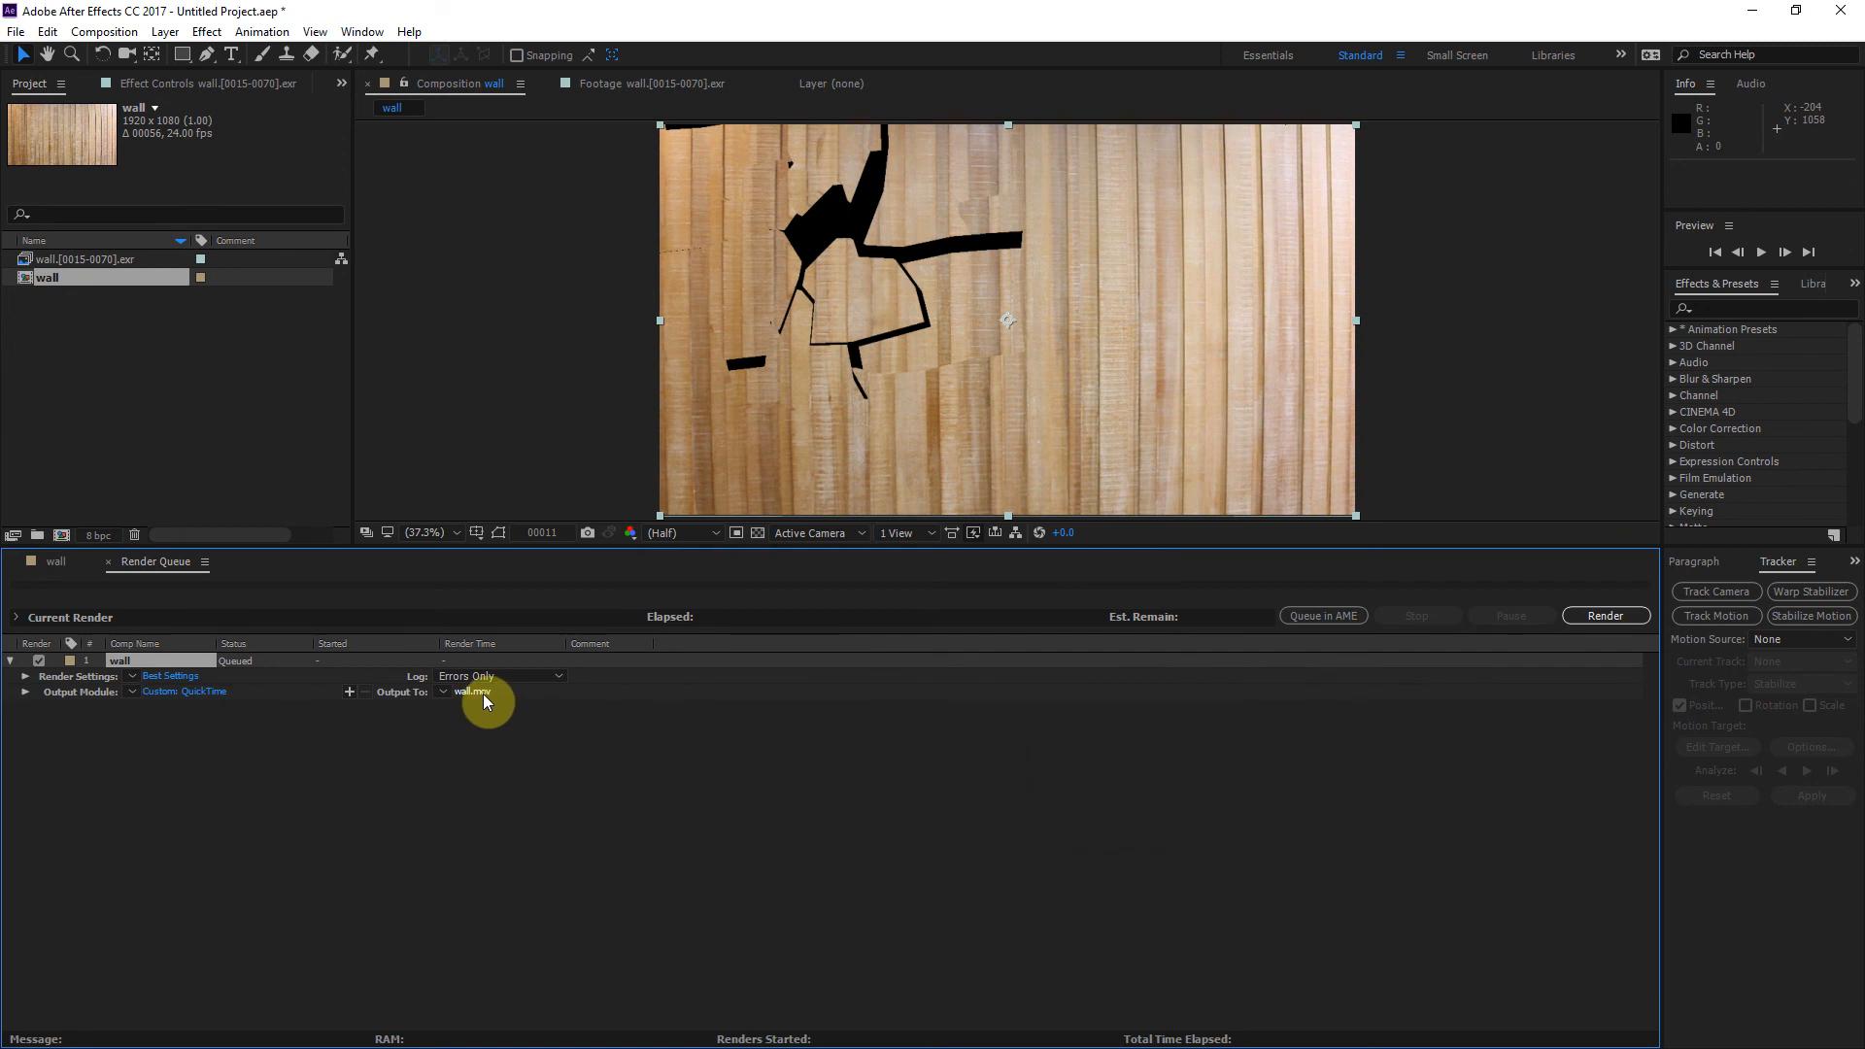
Check the destination folder and file name of the wall.mov output
{"action": "left_click", "coordinate": [482, 694]}
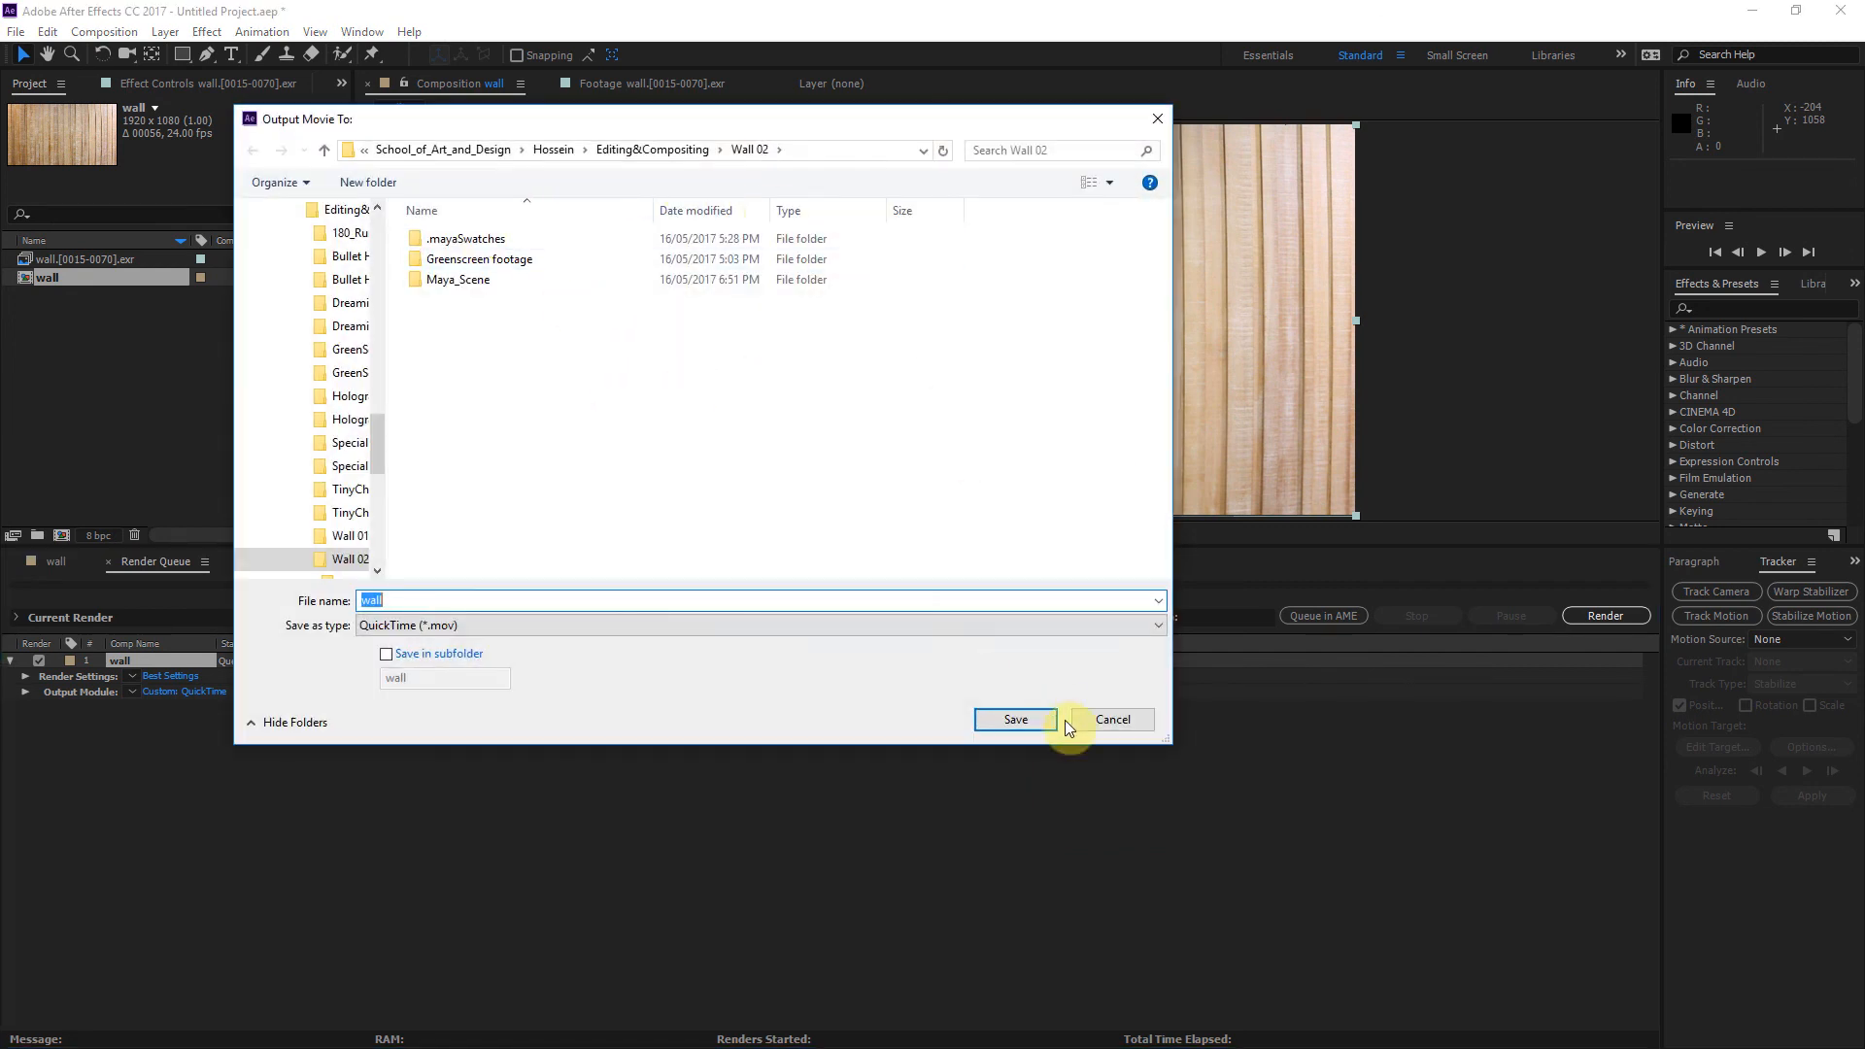
{"action": "left_click", "coordinate": [1110, 720]}
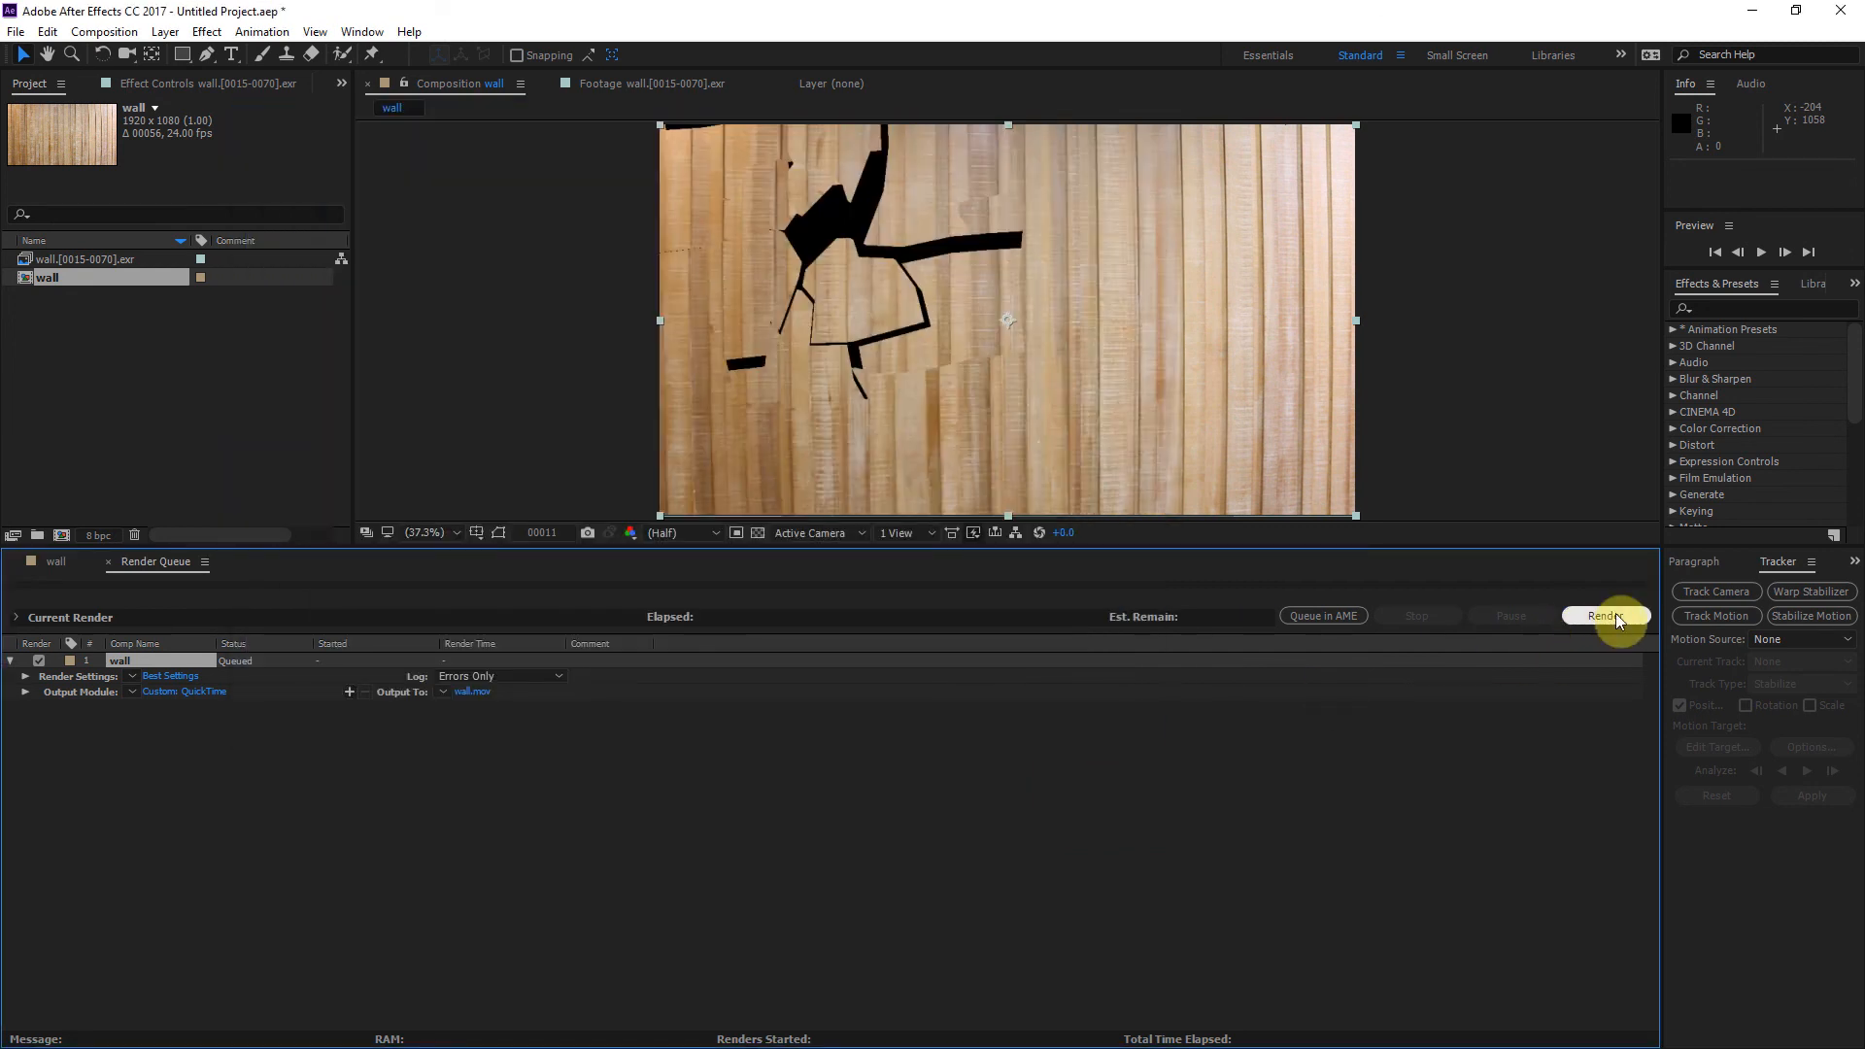
{"action": "left_click", "coordinate": [1754, 19]}
{"action": "left_click_drag", "start_coordinate": [1864, 367], "coordinate": [1342, 365]}
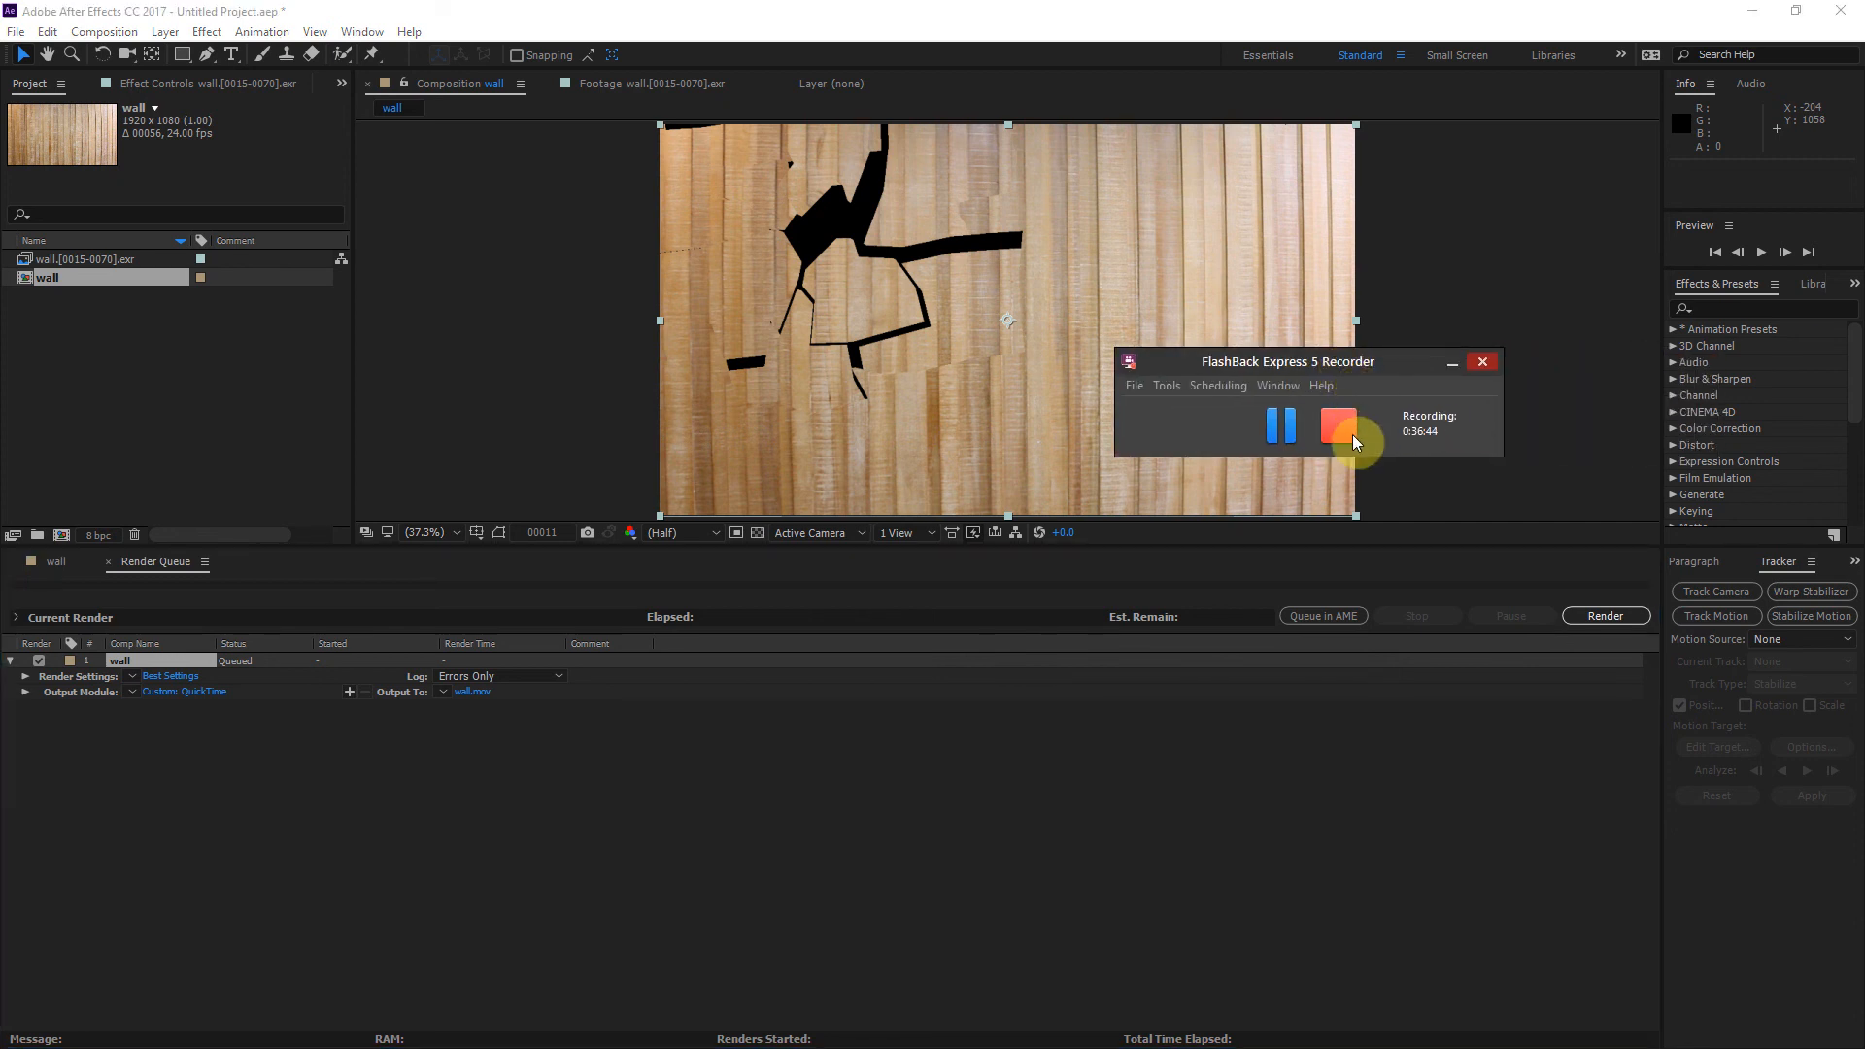